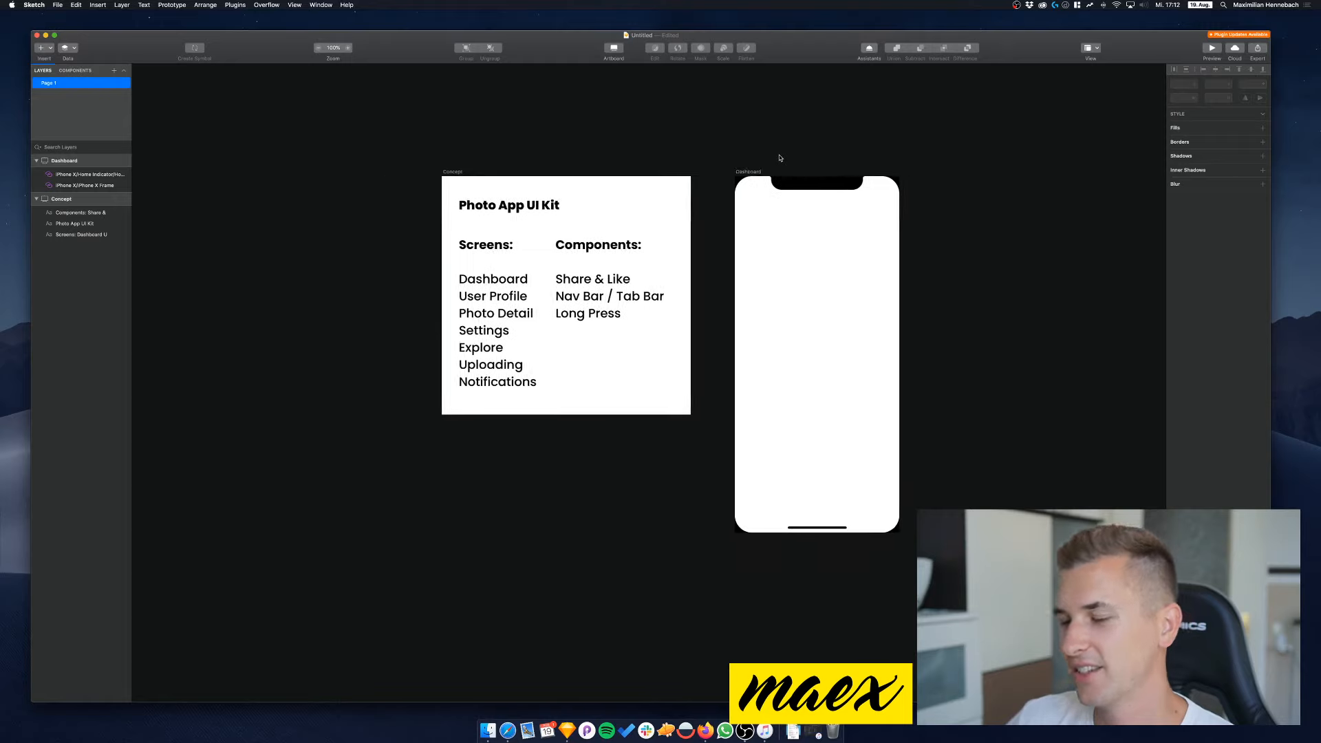
{"action": "scroll", "coordinate": [780, 157], "scroll_direction": "left", "scroll_amount": 1}
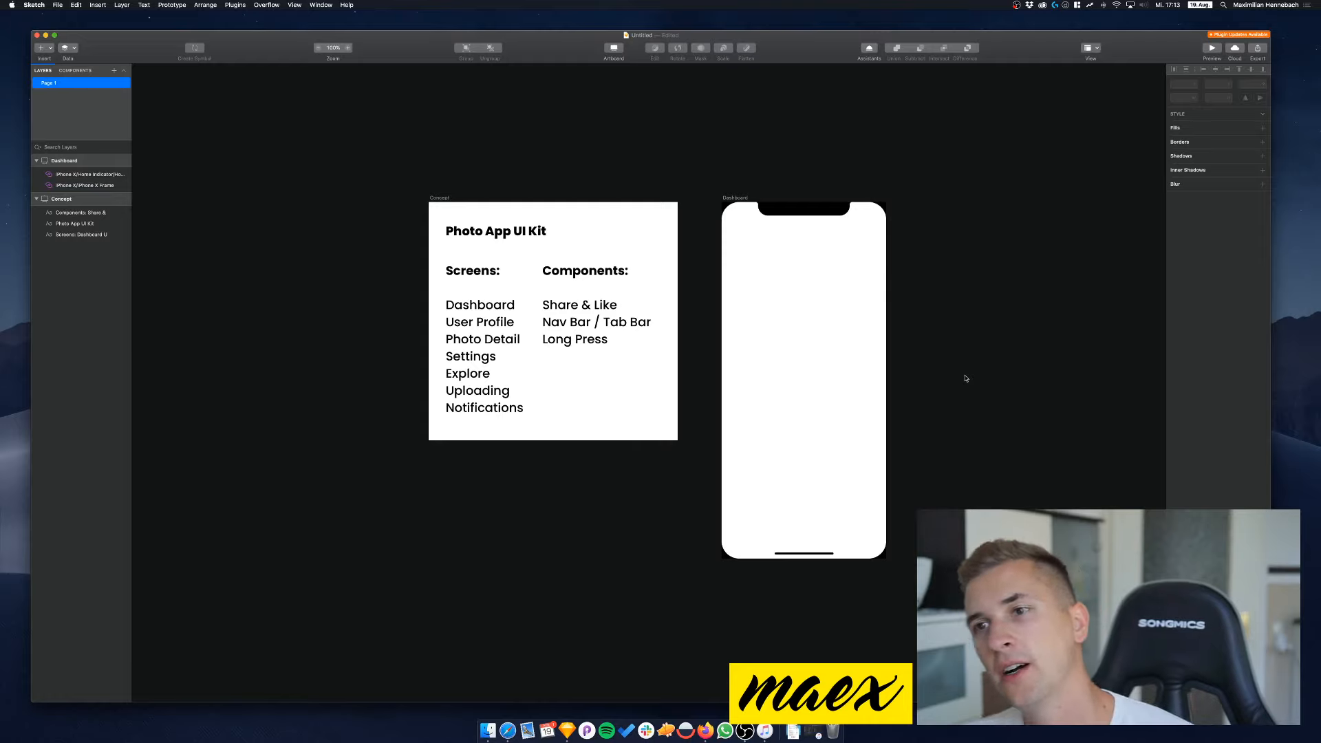
{"action": "scroll", "coordinate": [944, 320], "scroll_direction": "right", "scroll_amount": 5}
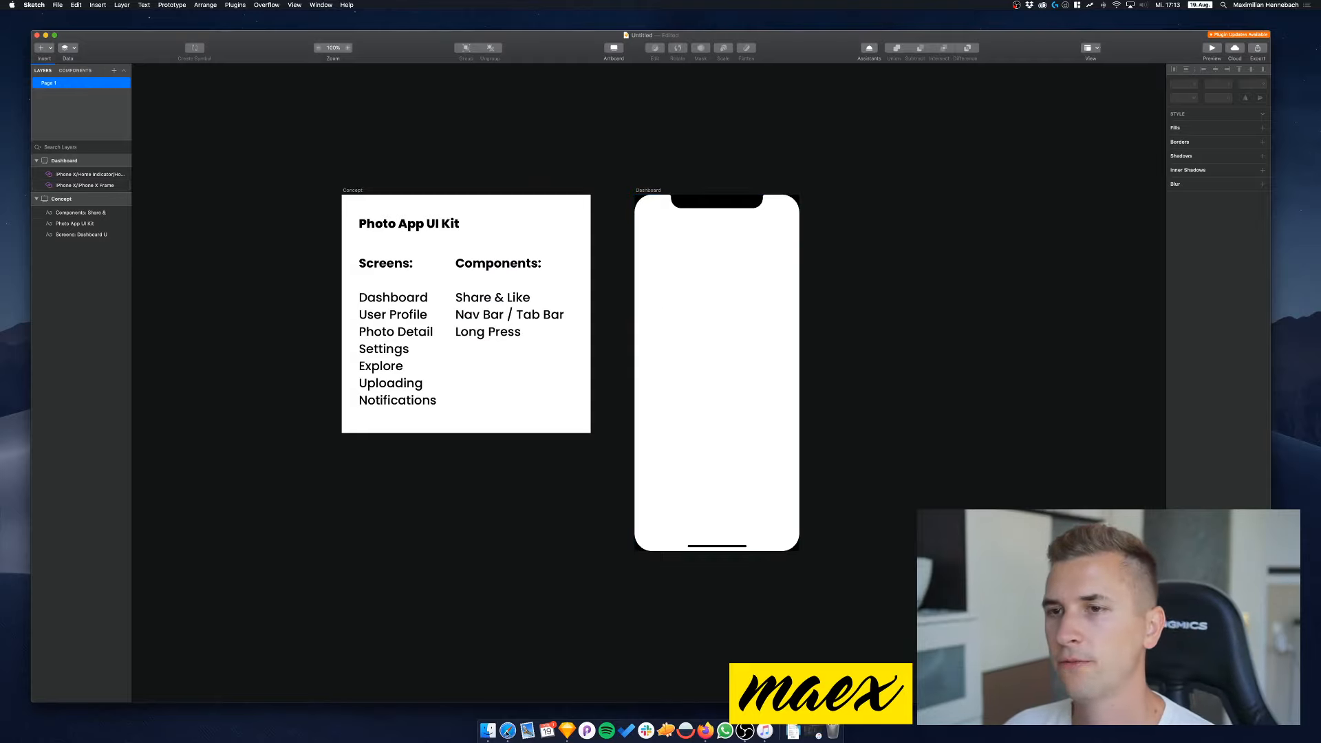
Switch to Safari, look through the Unsplash editorial photo feed, and return to the Sketch document
{"action": "left_click", "coordinate": [509, 735]}
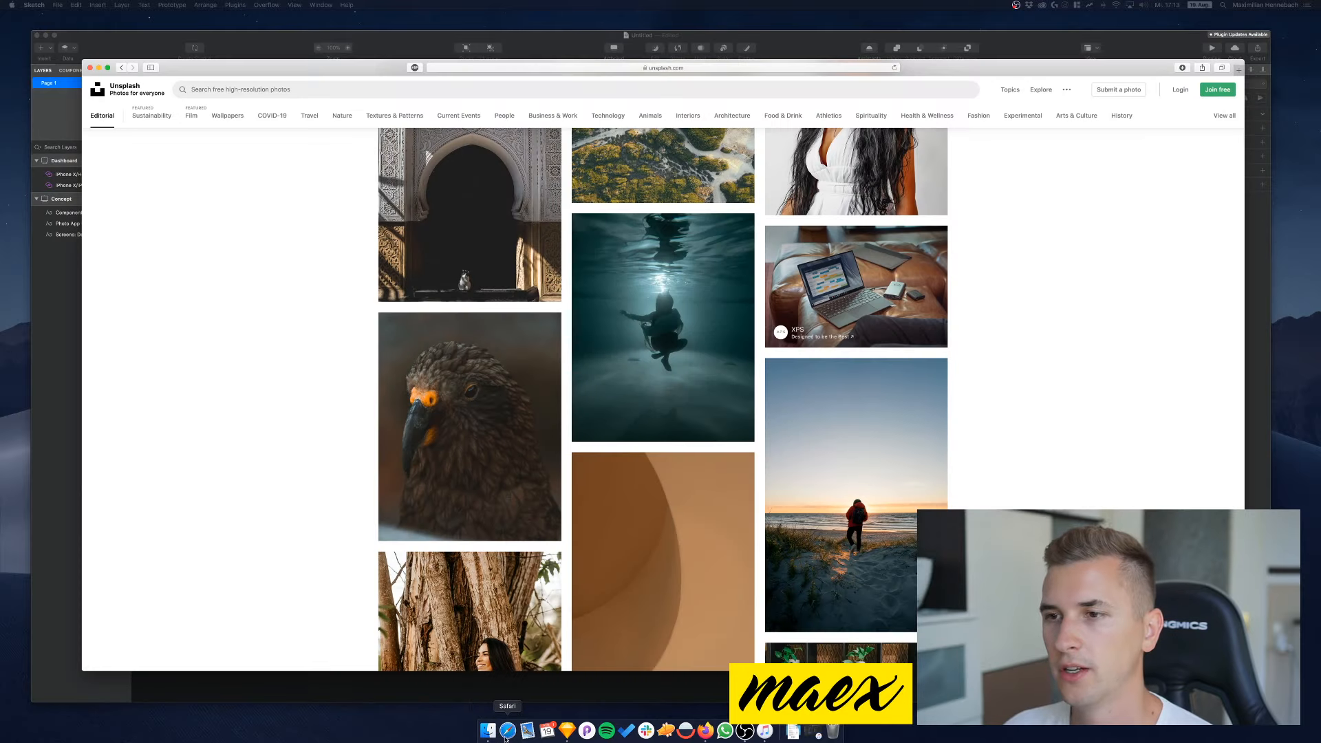
{"action": "scroll", "coordinate": [440, 330], "scroll_direction": "down", "scroll_amount": 2}
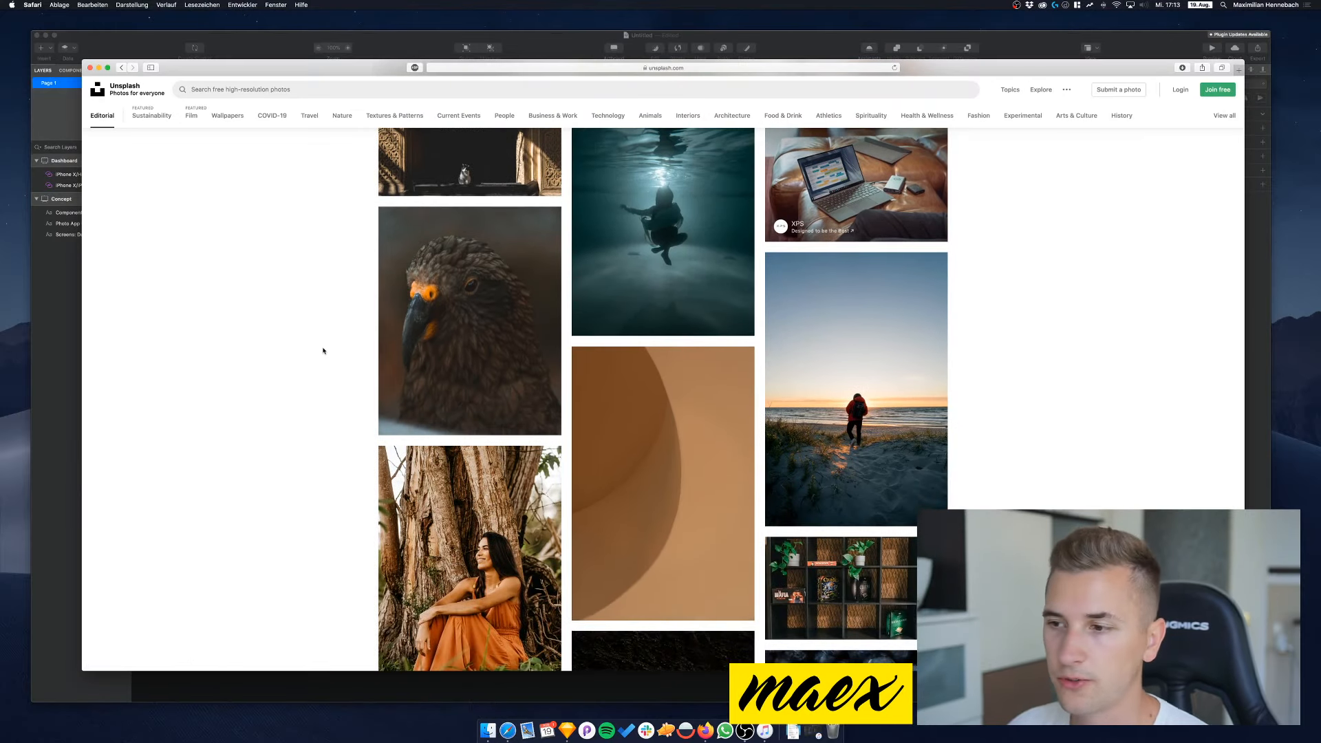
{"action": "scroll", "coordinate": [323, 351], "scroll_direction": "down", "scroll_amount": 10}
{"action": "scroll", "coordinate": [323, 351], "scroll_direction": "down", "scroll_amount": 6}
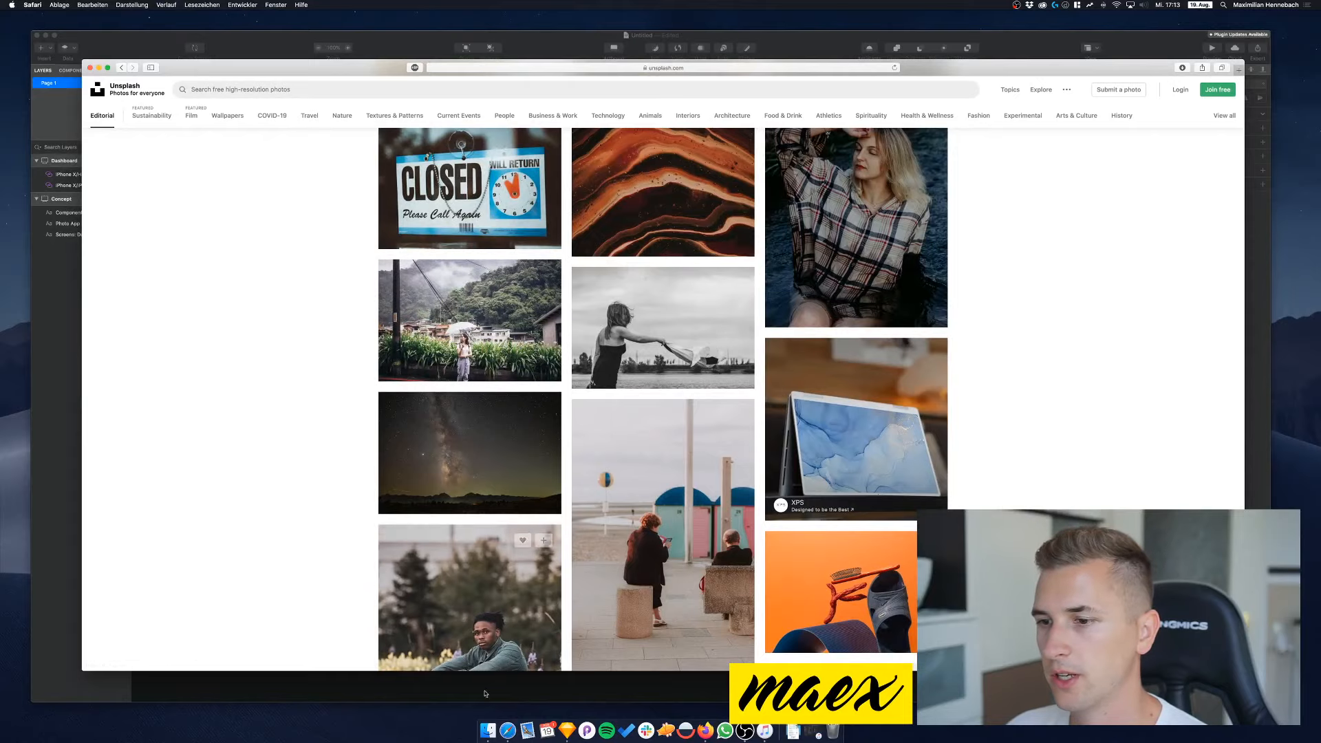
{"action": "left_click", "coordinate": [567, 731]}
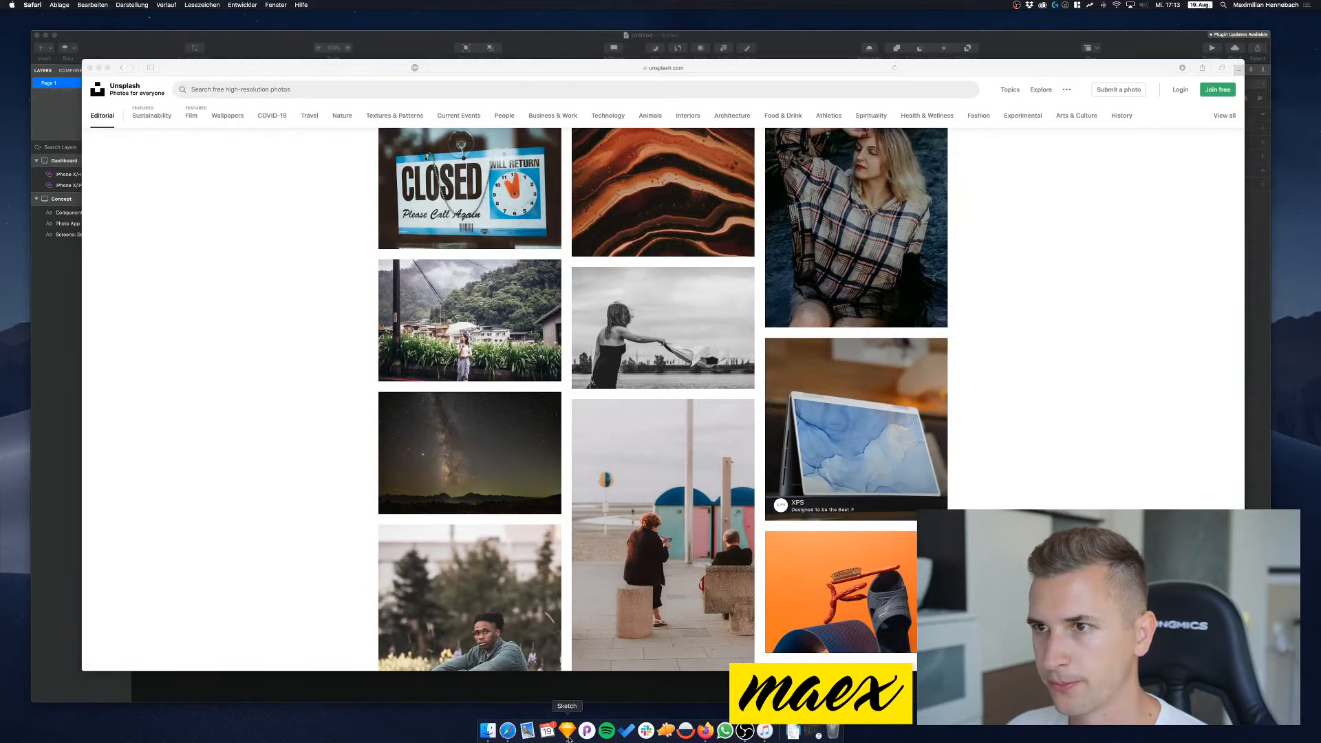
{"action": "scroll", "coordinate": [482, 482], "scroll_direction": "right", "scroll_amount": 3}
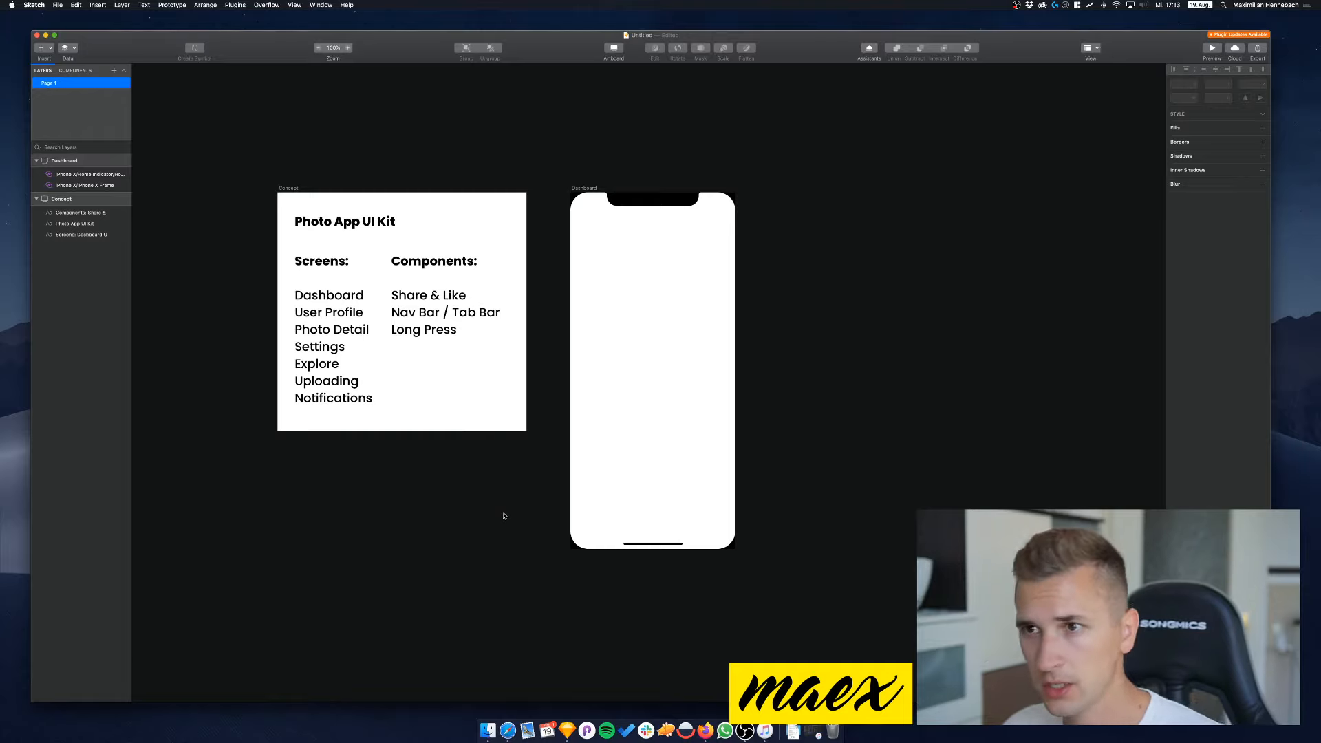
Lock the iPhone X frame layer and the home indicator layer in the Dashboard artboard
{"action": "left_click", "coordinate": [575, 188]}
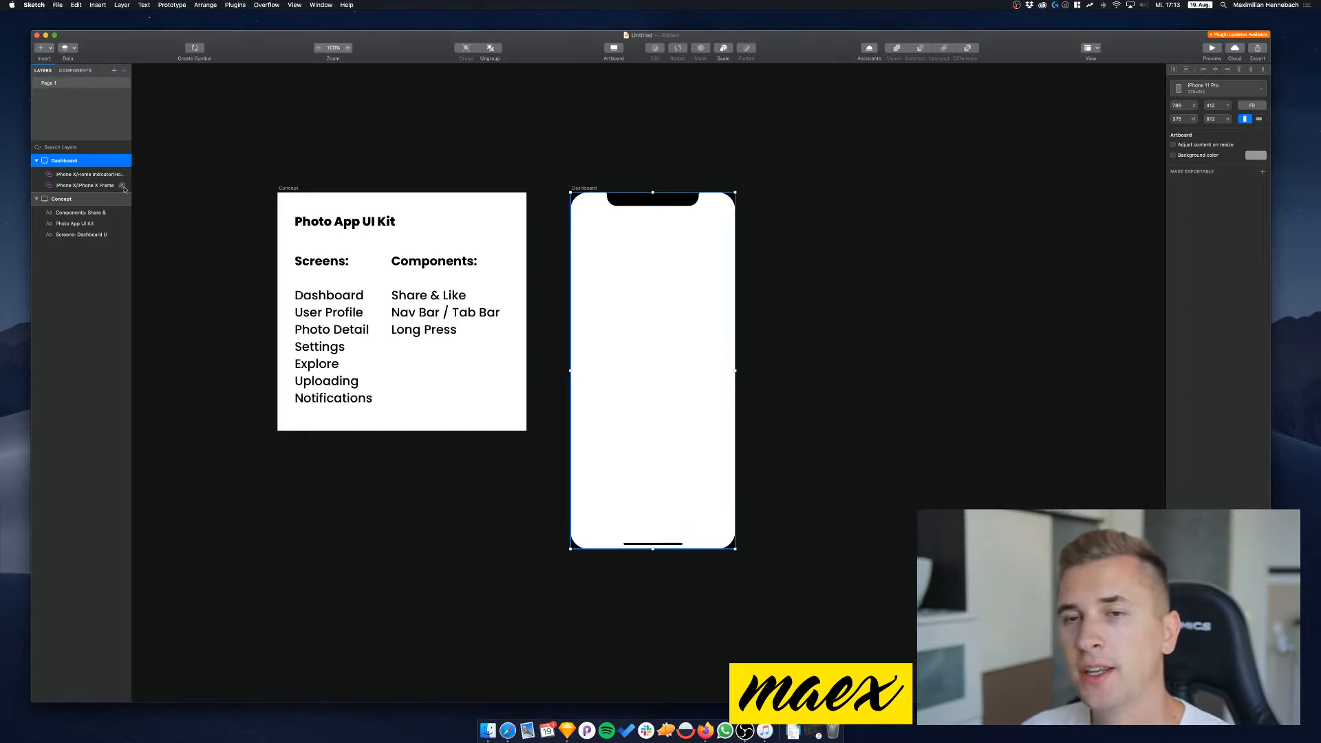
{"action": "right_click", "coordinate": [100, 184]}
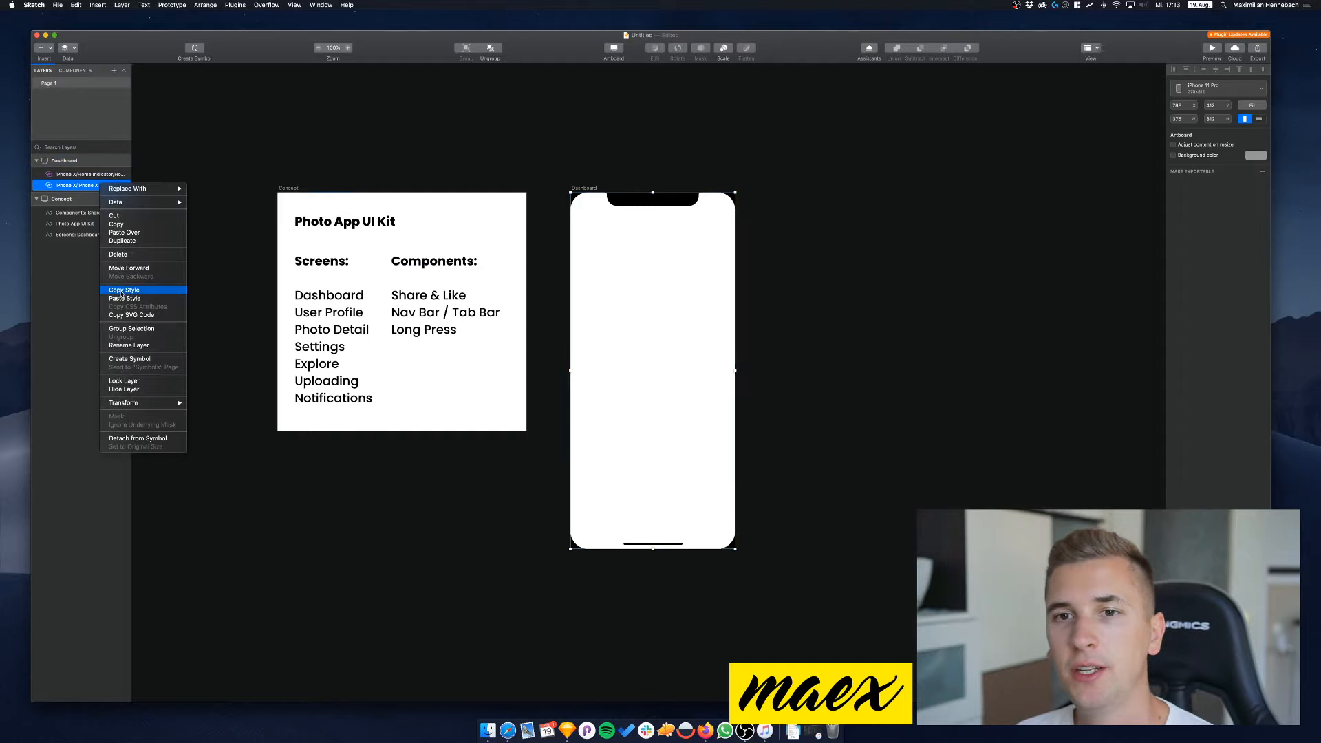
{"action": "left_click", "coordinate": [129, 381]}
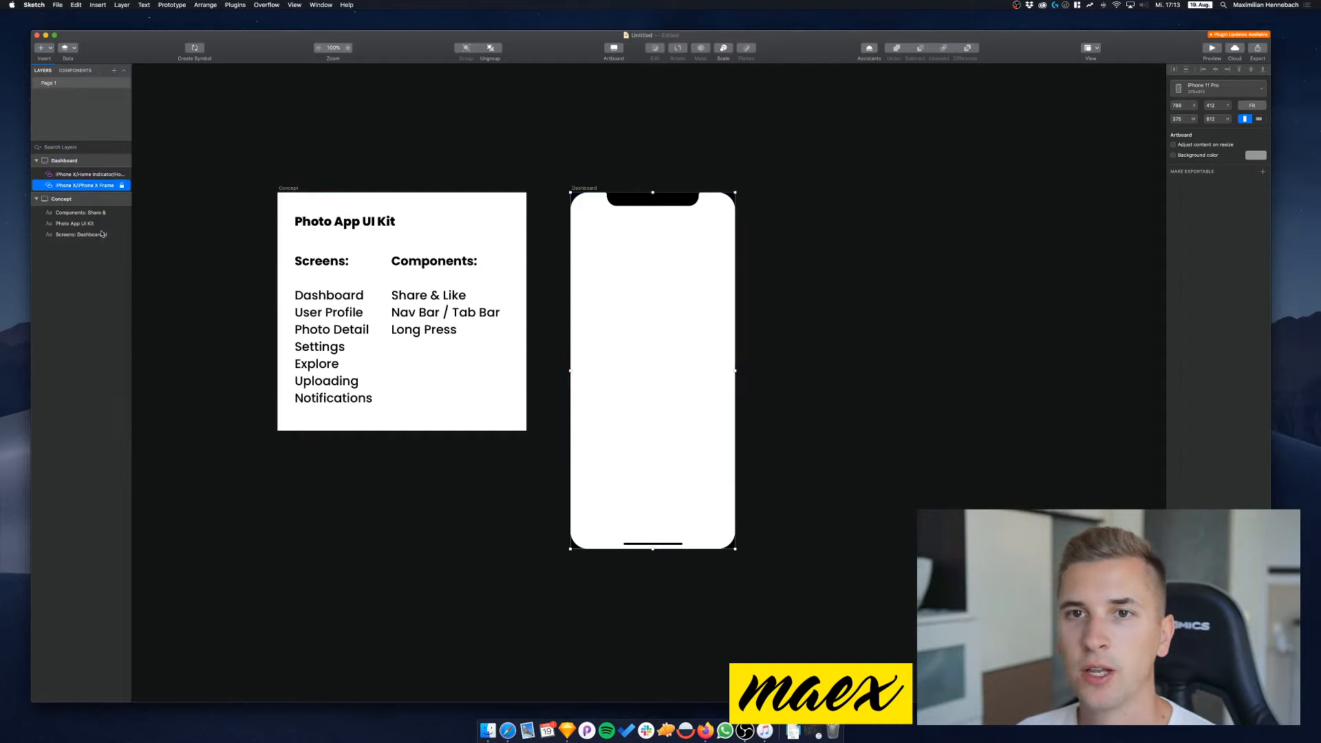
{"action": "right_click", "coordinate": [94, 174]}
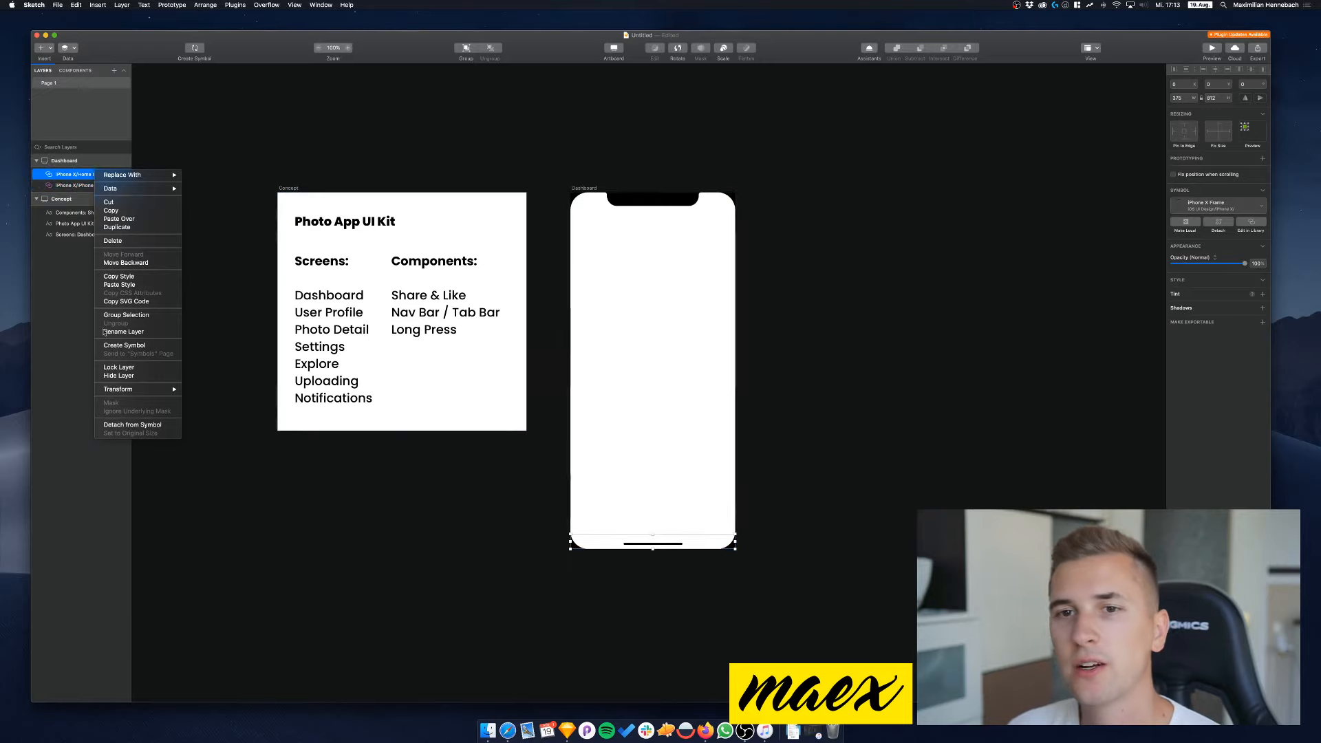
{"action": "left_click", "coordinate": [118, 365]}
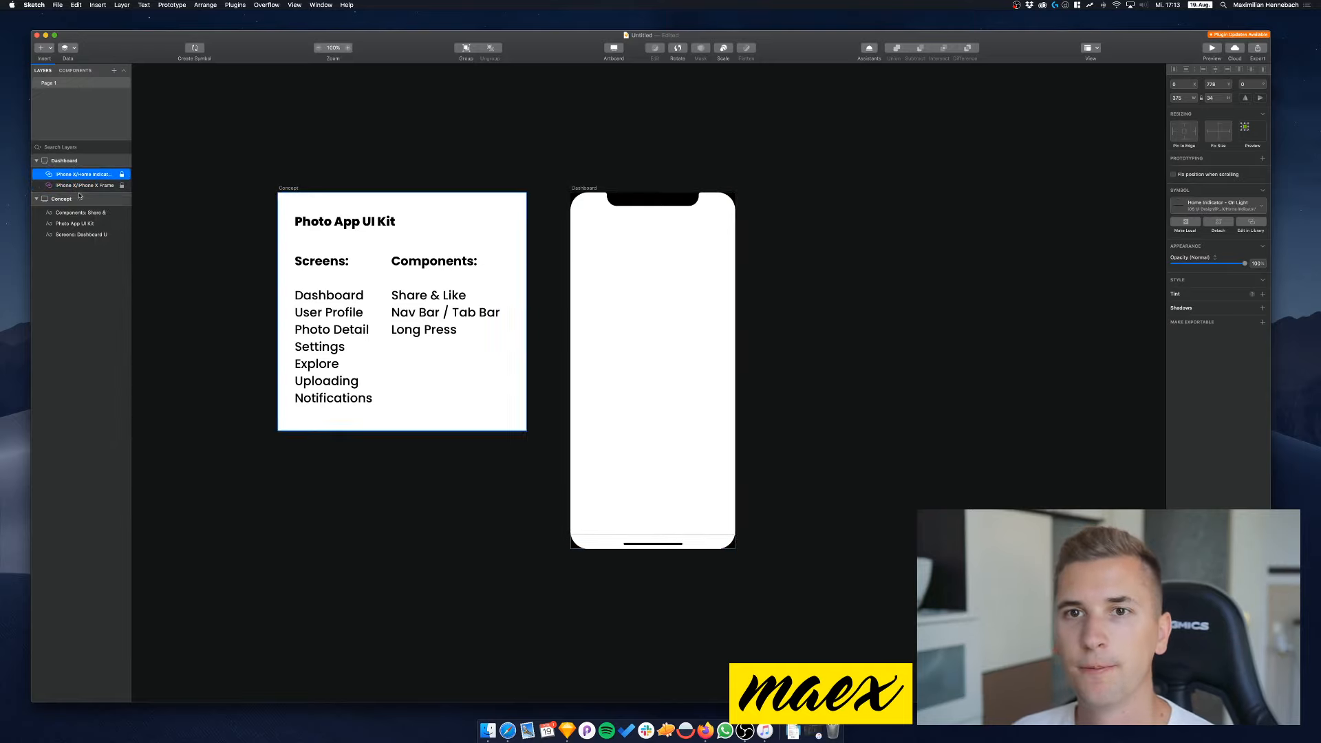
{"action": "left_click", "coordinate": [585, 189]}
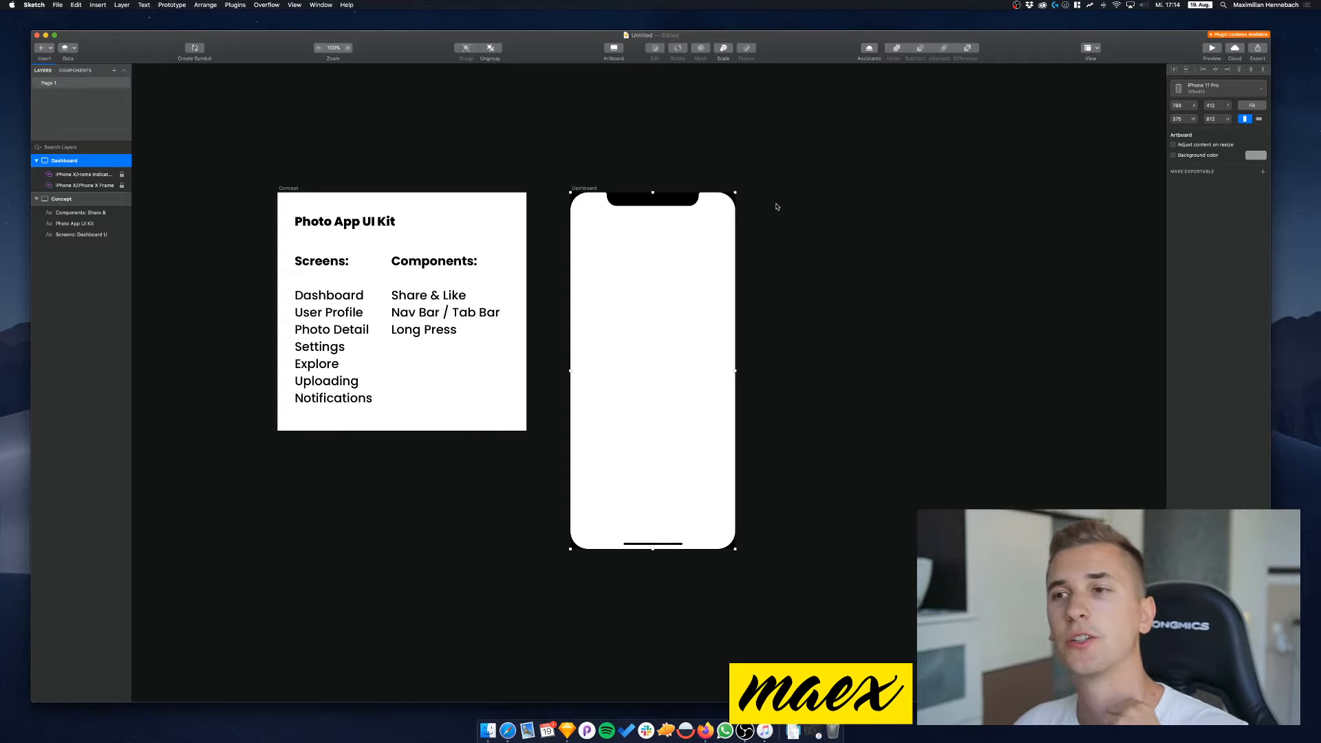
Extend the Concept artboard downward to nearly the height of the Dashboard artboard, making room below the screens list
{"action": "scroll", "coordinate": [822, 237], "scroll_direction": "right", "scroll_amount": 4}
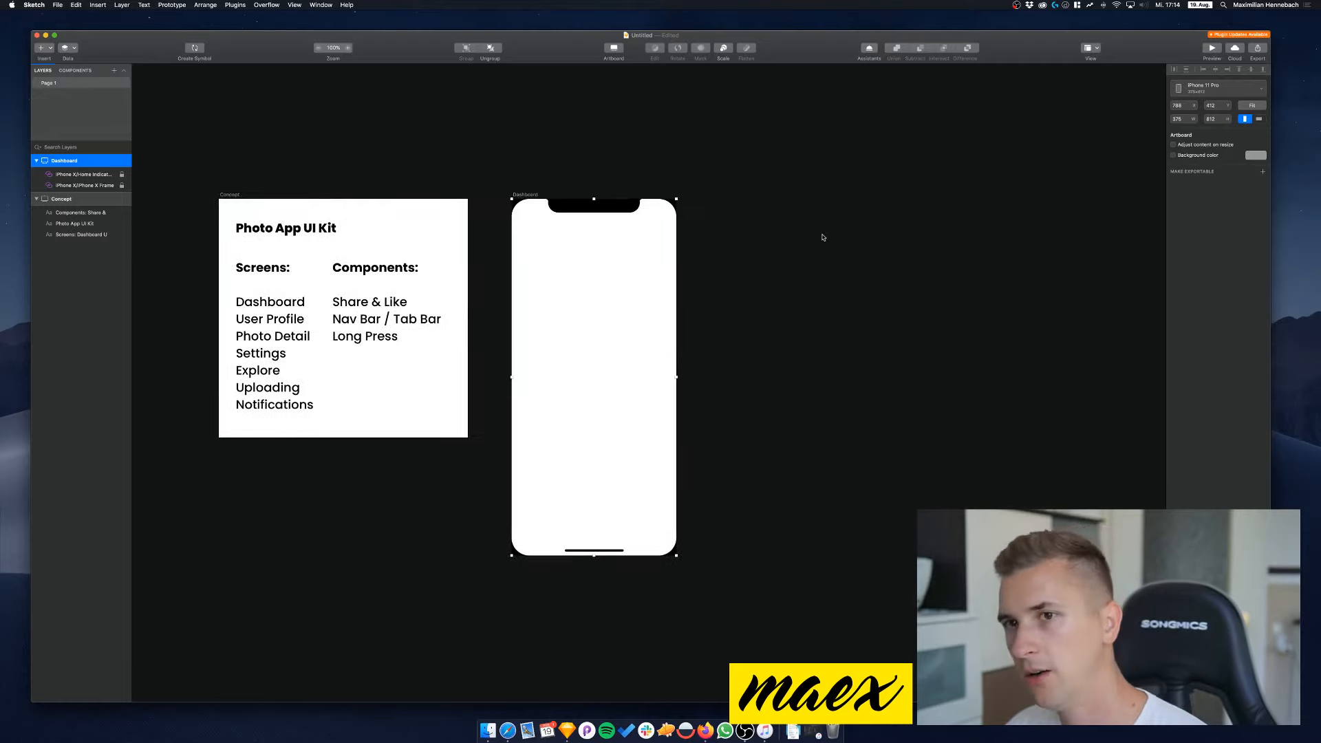
{"action": "scroll", "coordinate": [490, 269], "scroll_direction": "left", "scroll_amount": 5}
{"action": "scroll", "coordinate": [490, 268], "scroll_direction": "down", "scroll_amount": 2}
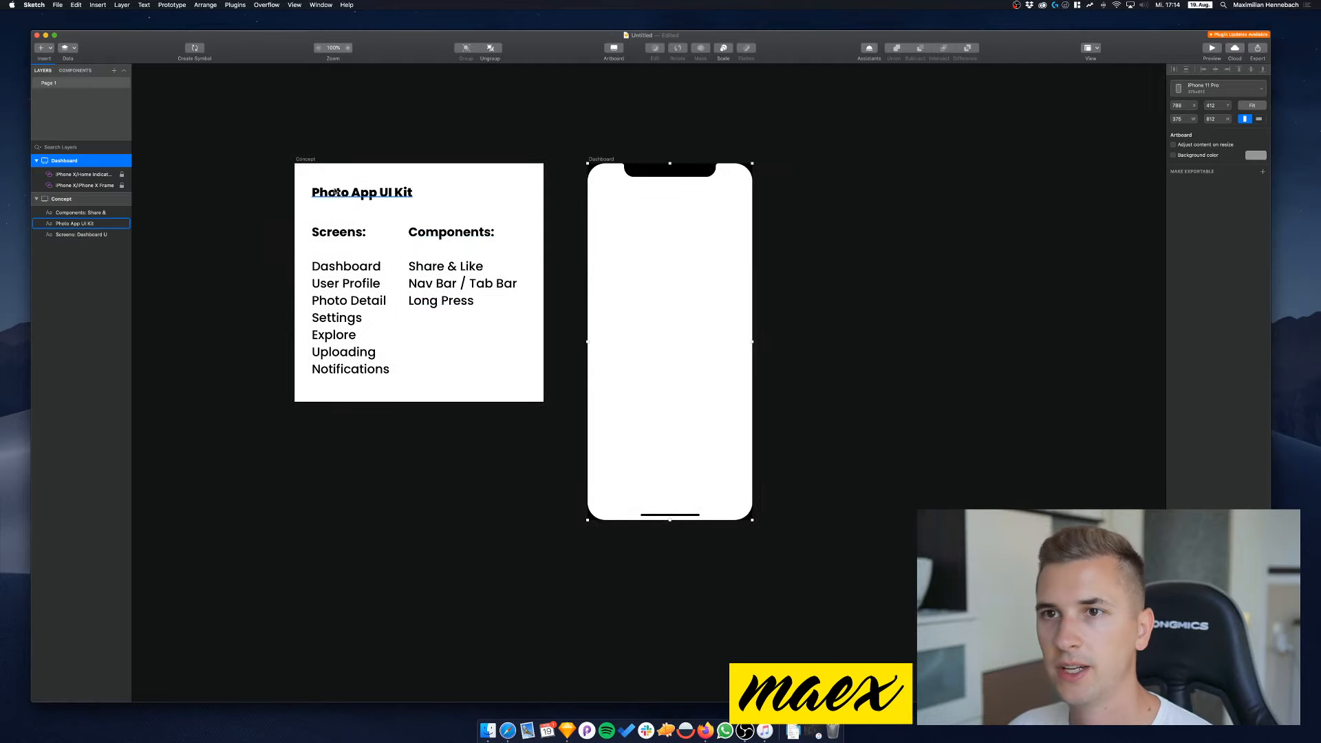
{"action": "left_click", "coordinate": [309, 162]}
{"action": "left_click_drag", "start_coordinate": [417, 401], "coordinate": [444, 513]}
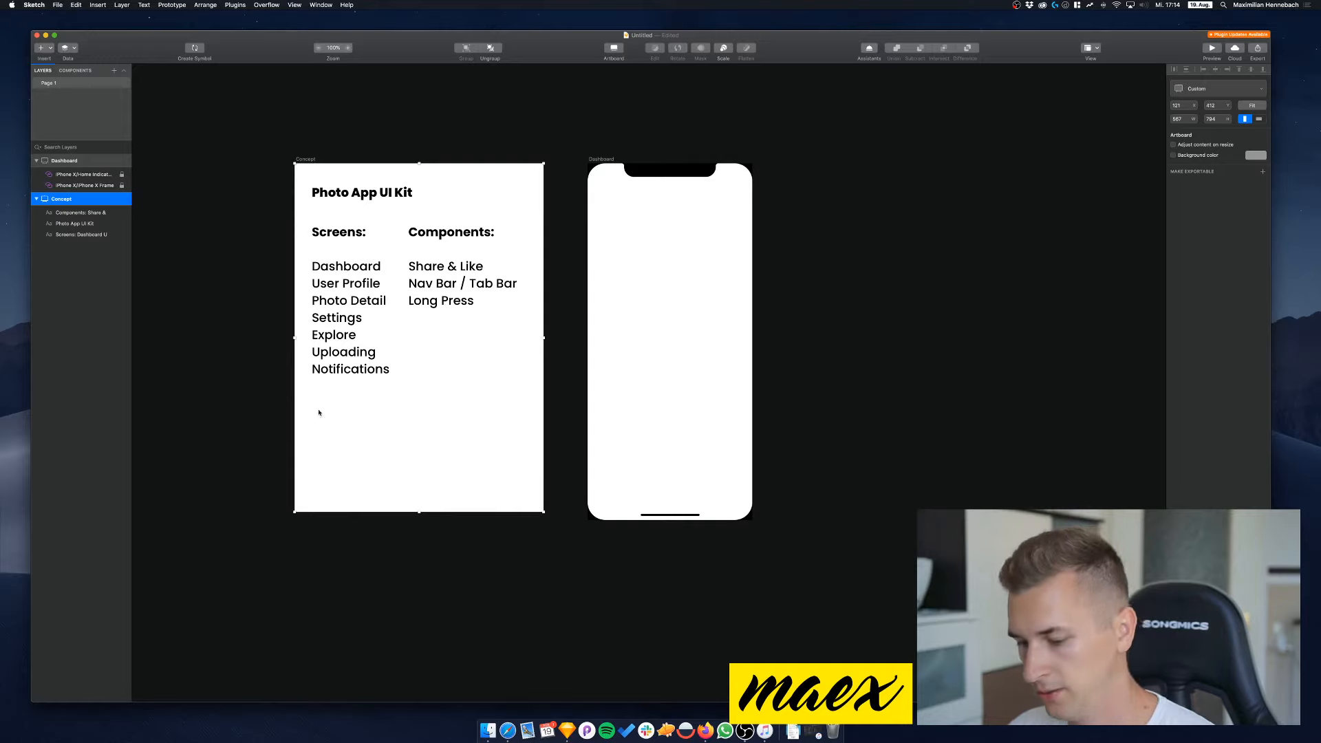
Draw a rounded square about 89 px wide below the screens list on the Concept artboard and turn off its border
{"action": "key", "text": "r"}
{"action": "left_click_drag", "start_coordinate": [313, 410], "coordinate": [351, 450]}
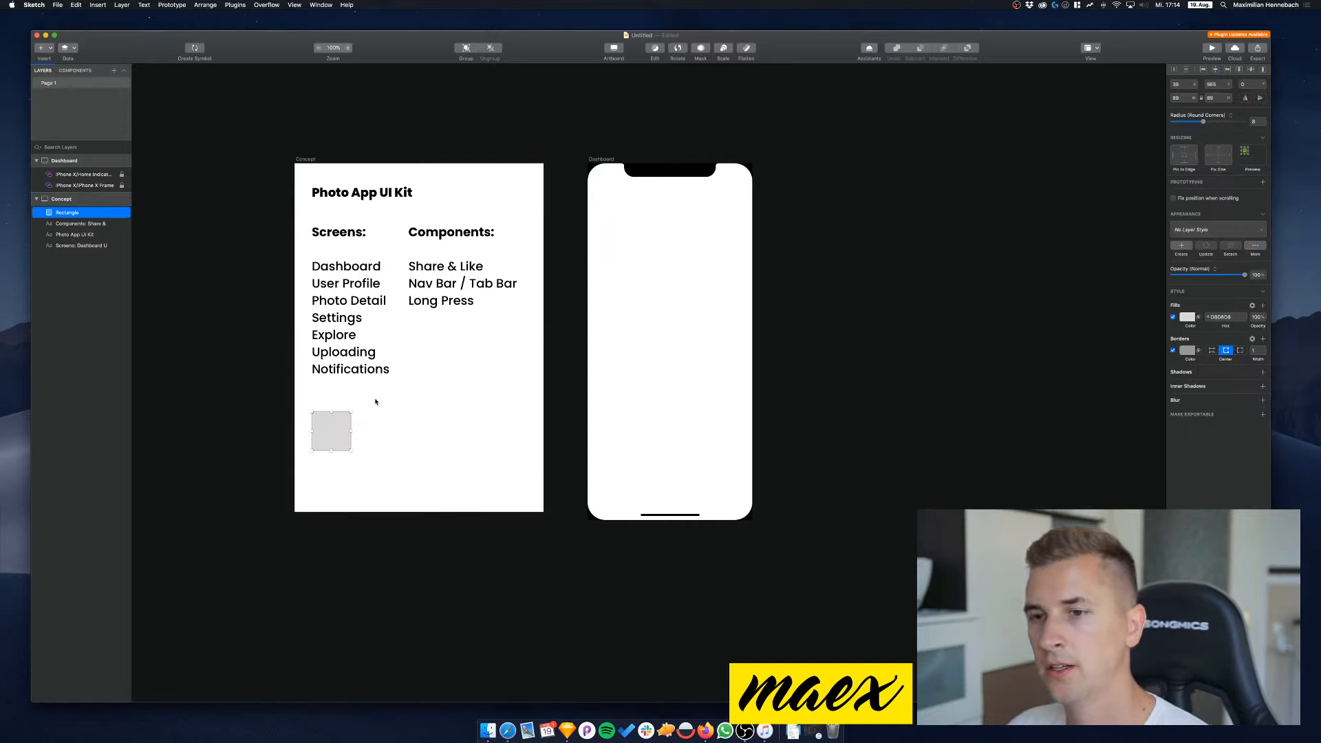
{"action": "left_click", "coordinate": [1173, 352]}
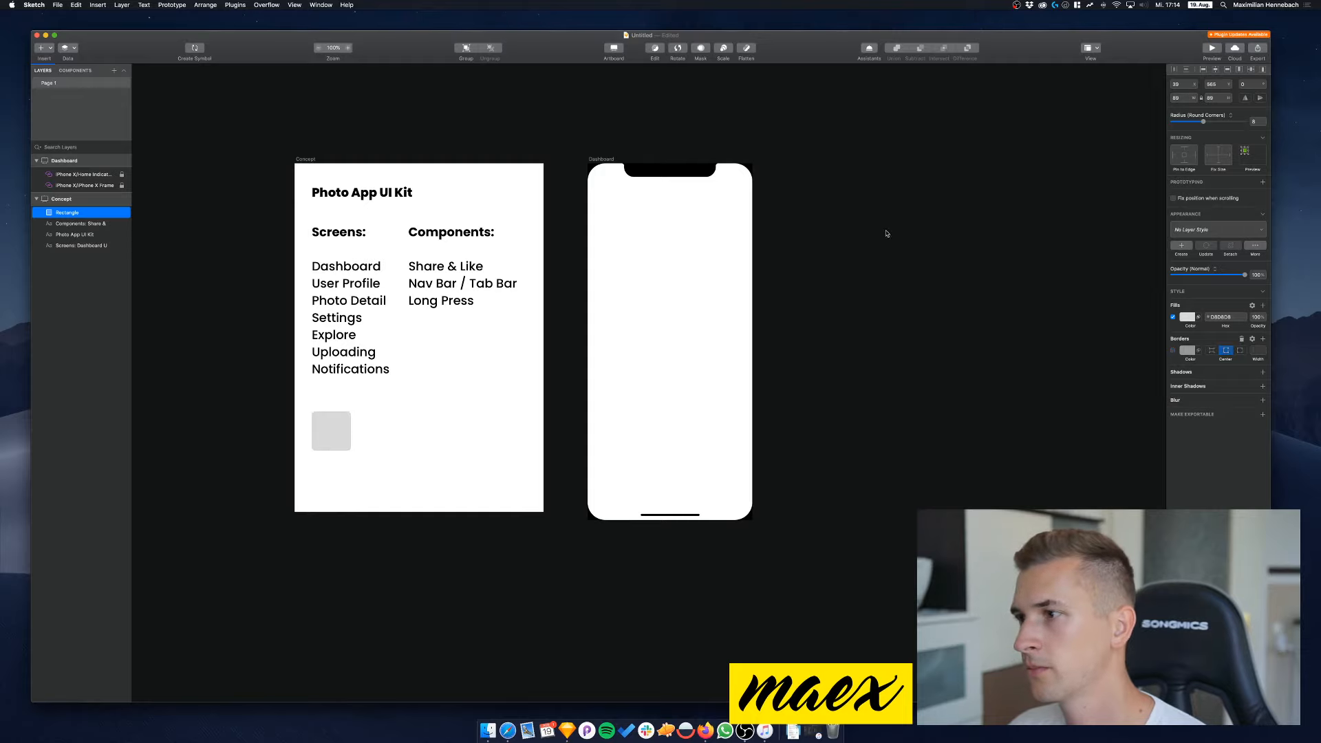
Duplicate the grey square three times, shifting each copy to the right along the same row
{"action": "key", "text": "super+d"}
{"action": "key", "text": "shift+Right"}
{"action": "key", "text": "shift+Right"}
{"action": "key", "text": "shift+Right"}
{"action": "key", "text": "shift+Right"}
{"action": "key", "text": "shift+Right"}
{"action": "key", "text": "shift+Right"}
{"action": "key", "text": "shift+Right"}
{"action": "key", "text": "shift+Right"}
{"action": "key", "text": "shift+Right"}
{"action": "key", "text": "shift+Right"}
{"action": "key", "text": "shift+Right"}
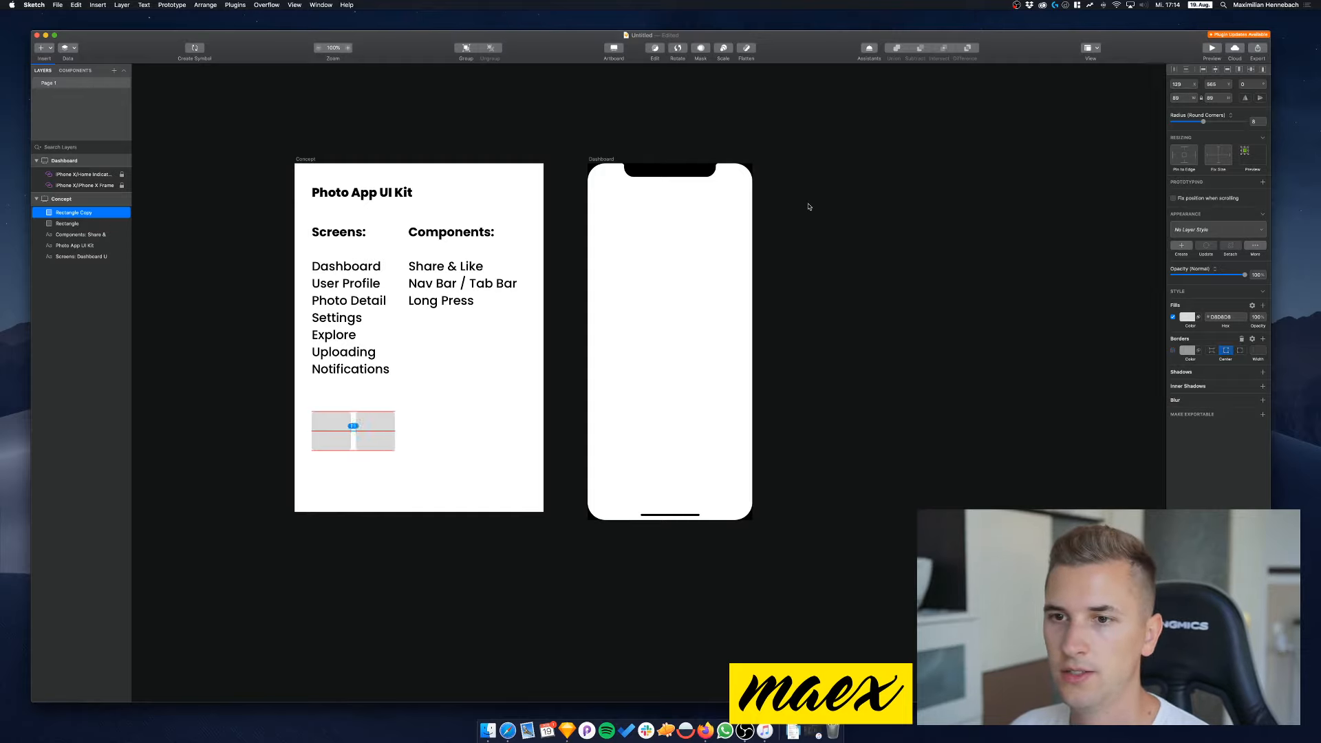
{"action": "key", "text": "super+d"}
{"action": "key", "text": "shift+Right"}
{"action": "key", "text": "shift+Right"}
{"action": "key", "text": "shift+Right"}
{"action": "key", "text": "shift+Right"}
{"action": "key", "text": "shift+Right"}
{"action": "key", "text": "shift+Right"}
{"action": "key", "text": "super+d"}
{"action": "key", "text": "shift+Right"}
{"action": "key", "text": "shift+Right"}
{"action": "key", "text": "shift+Right"}
{"action": "key", "text": "shift+Right"}
{"action": "key", "text": "shift+Right"}
{"action": "key", "text": "shift+Right"}
{"action": "key", "text": "shift+Right"}
{"action": "key", "text": "shift+Right"}
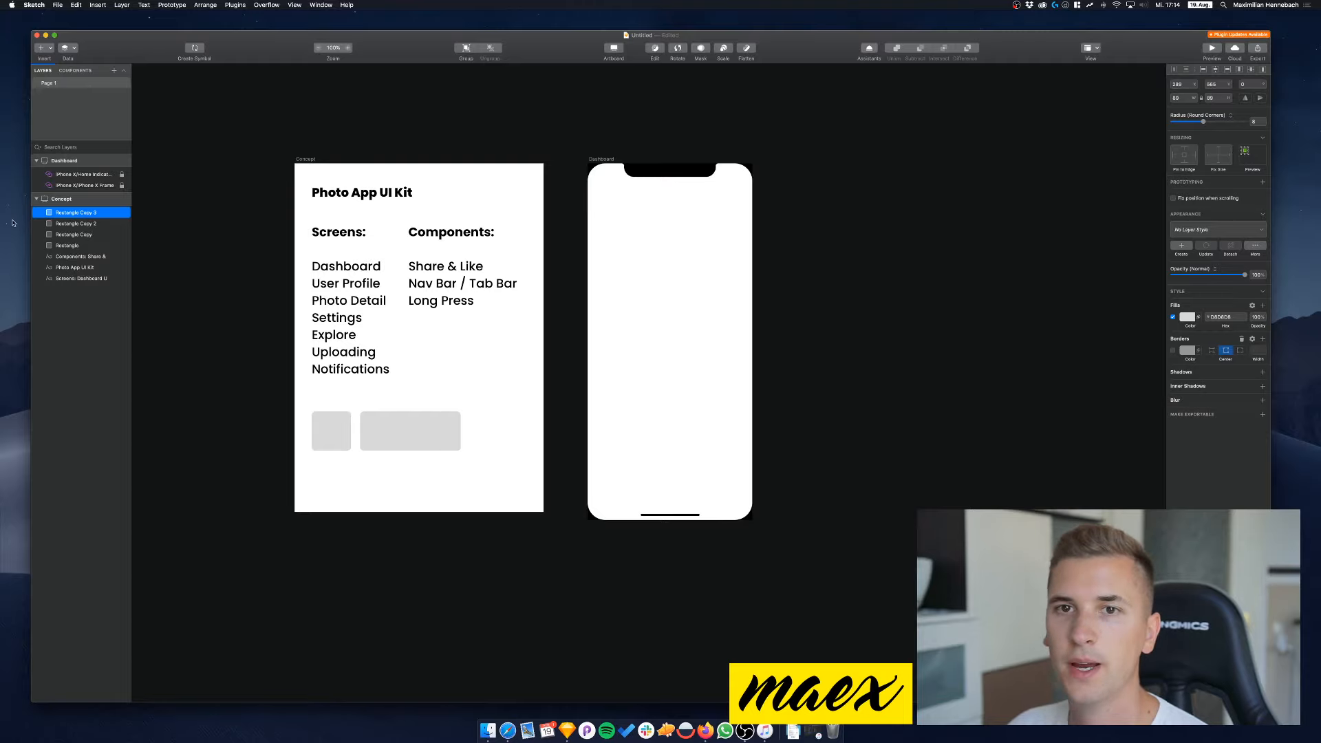
Distribute the four squares evenly with Tidy and widen the gaps between them to about 43 px
{"action": "left_click", "coordinate": [66, 234], "text": "shift"}
{"action": "left_click", "coordinate": [65, 246], "text": "shift"}
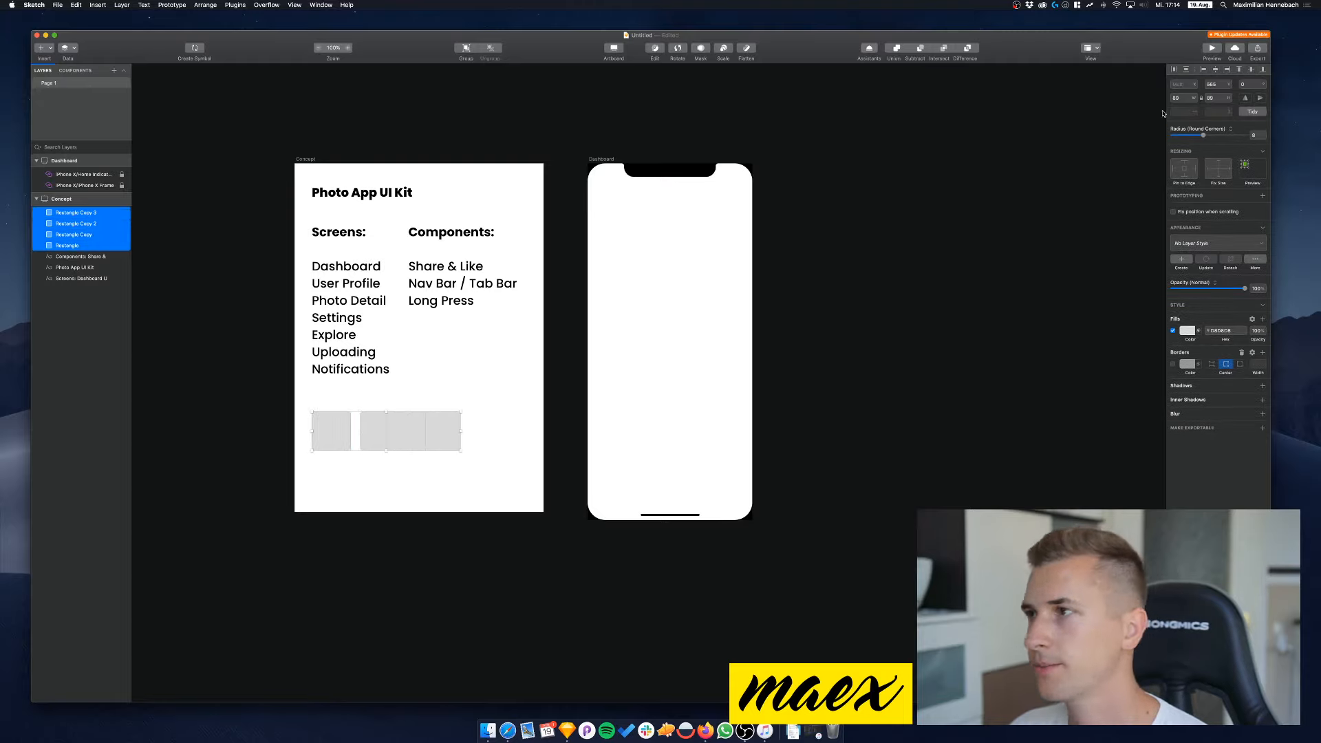
{"action": "left_click", "coordinate": [1251, 112]}
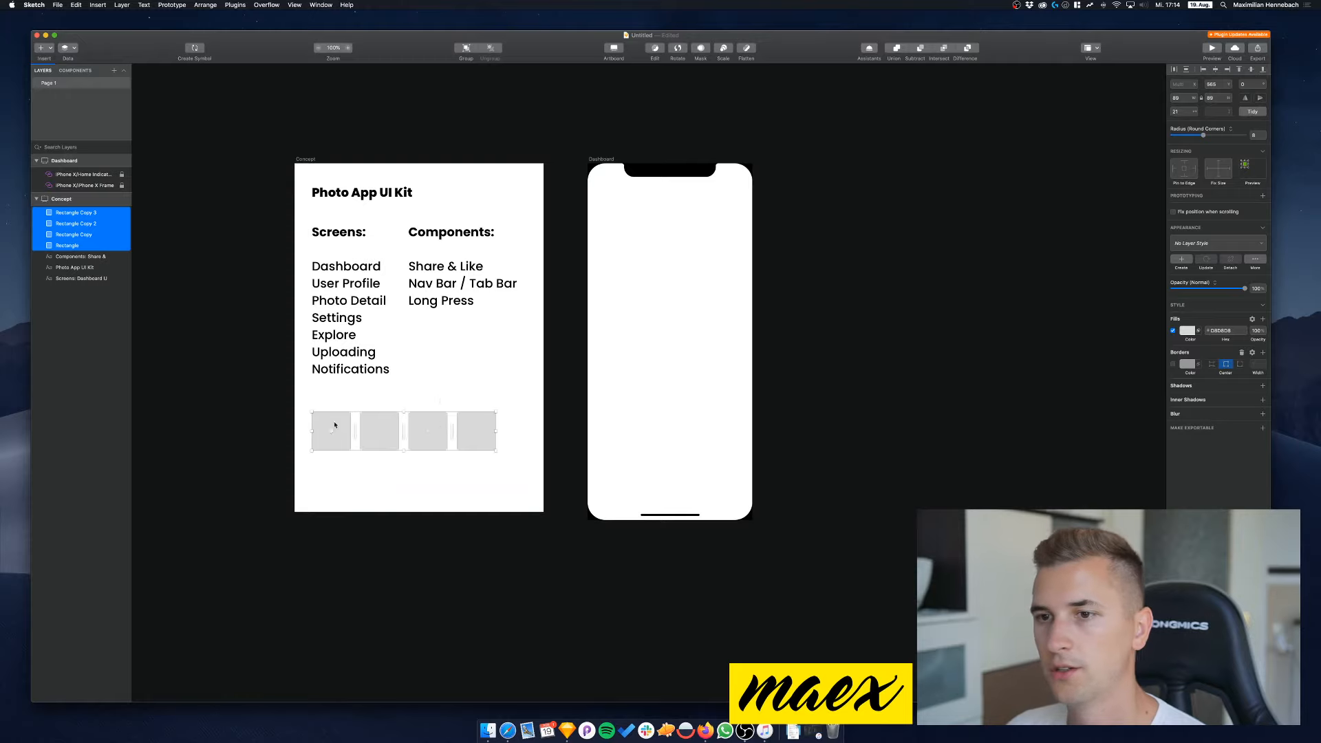
{"action": "left_click_drag", "start_coordinate": [405, 435], "coordinate": [418, 435]}
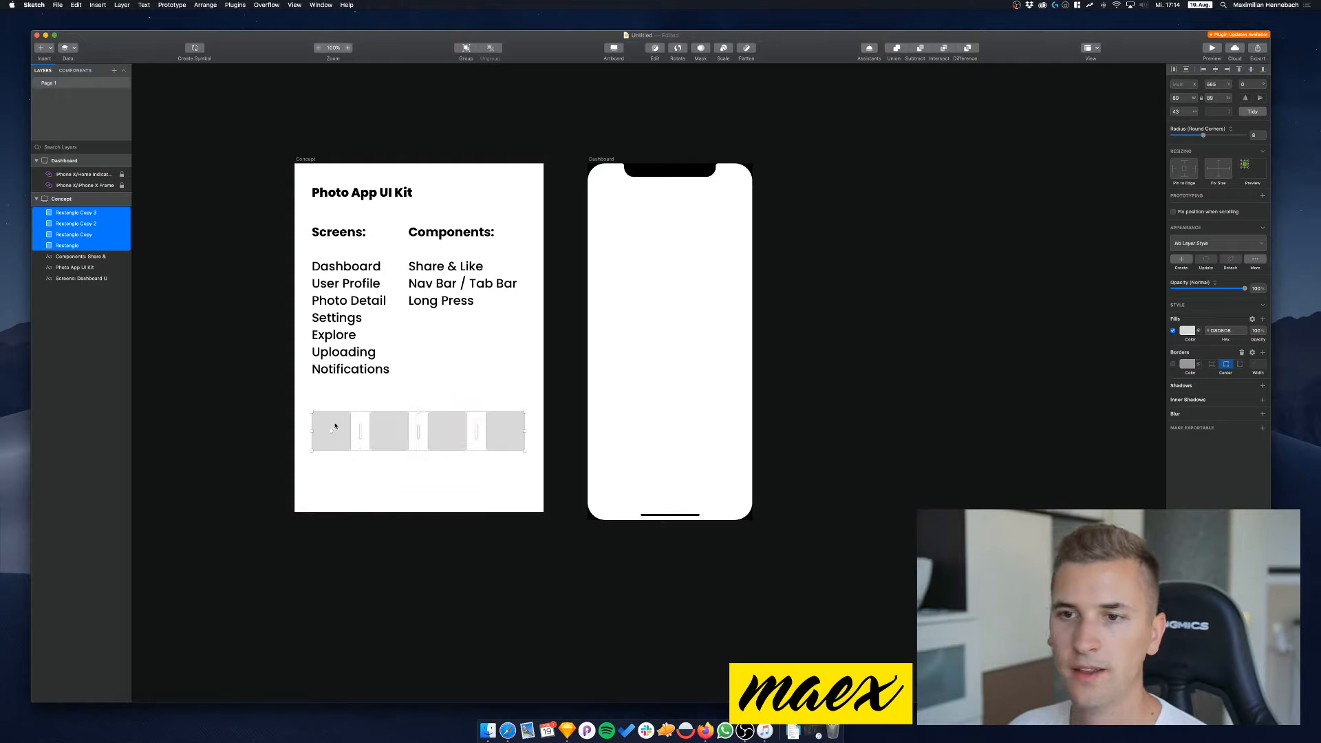
{"action": "left_click", "coordinate": [363, 476]}
Remove the disabled border entry from all four grey squares at once
{"action": "left_click", "coordinate": [342, 432]}
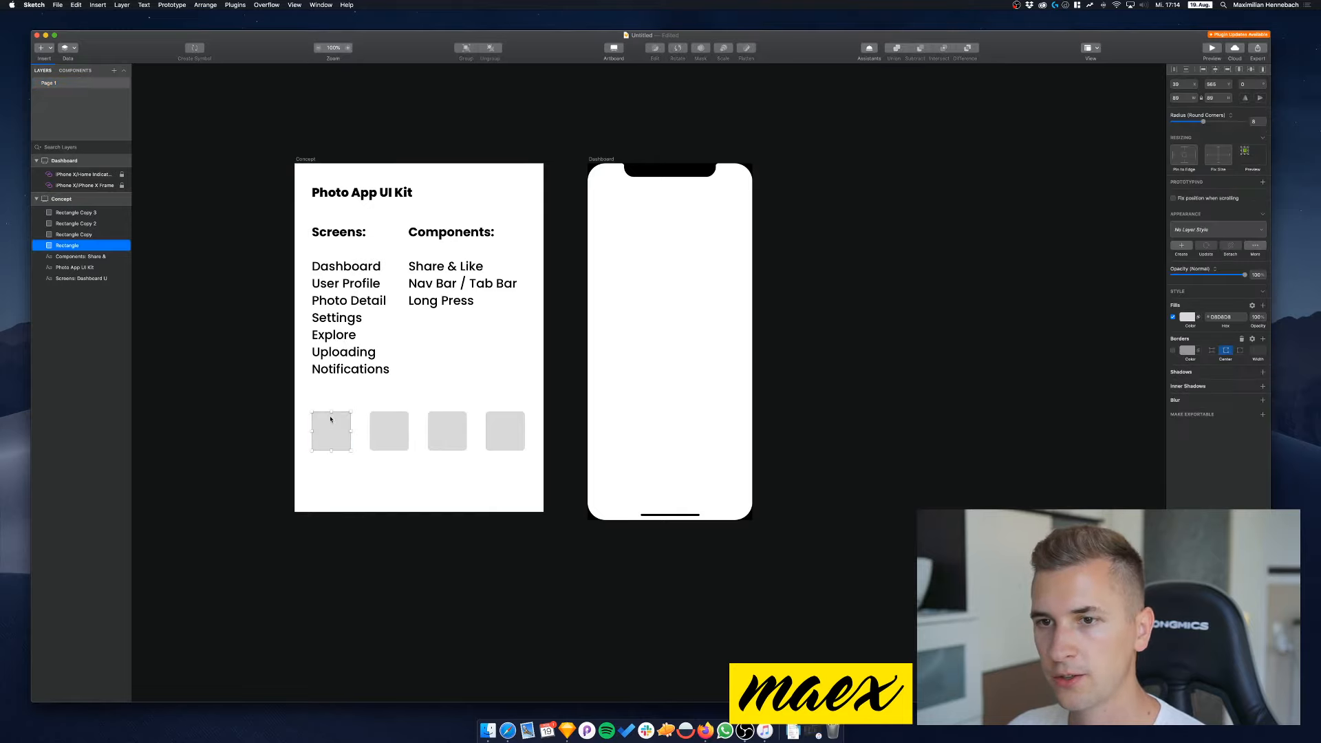
{"action": "left_click", "coordinate": [388, 433]}
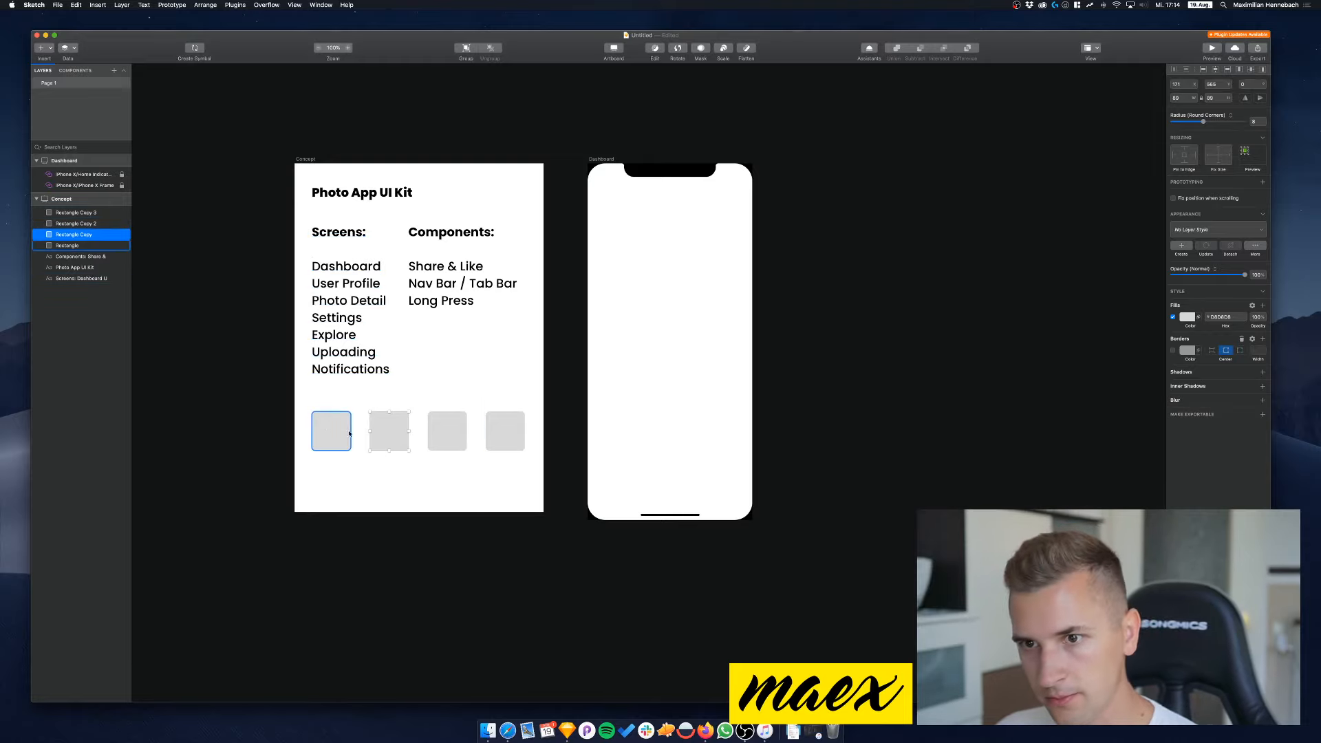
{"action": "left_click", "coordinate": [324, 430]}
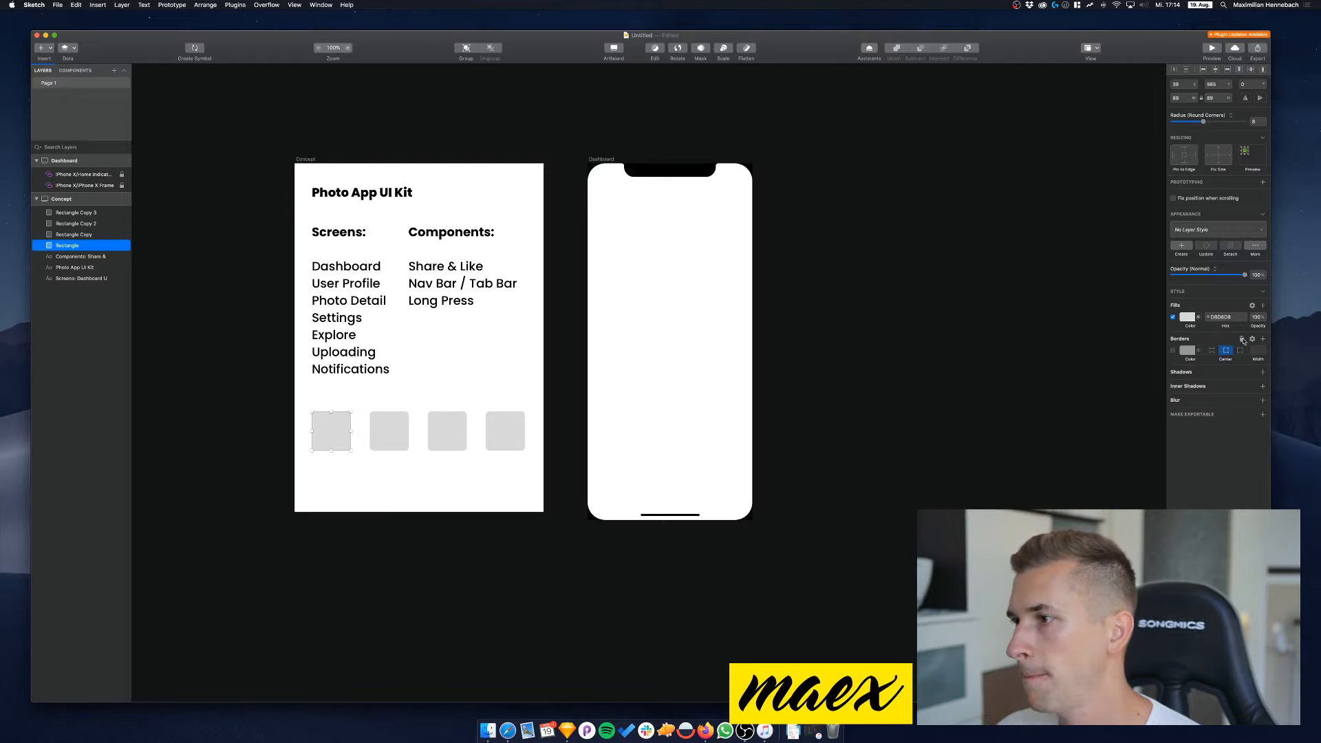
{"action": "left_click", "coordinate": [387, 432], "text": "shift"}
{"action": "left_click", "coordinate": [438, 433], "text": "shift"}
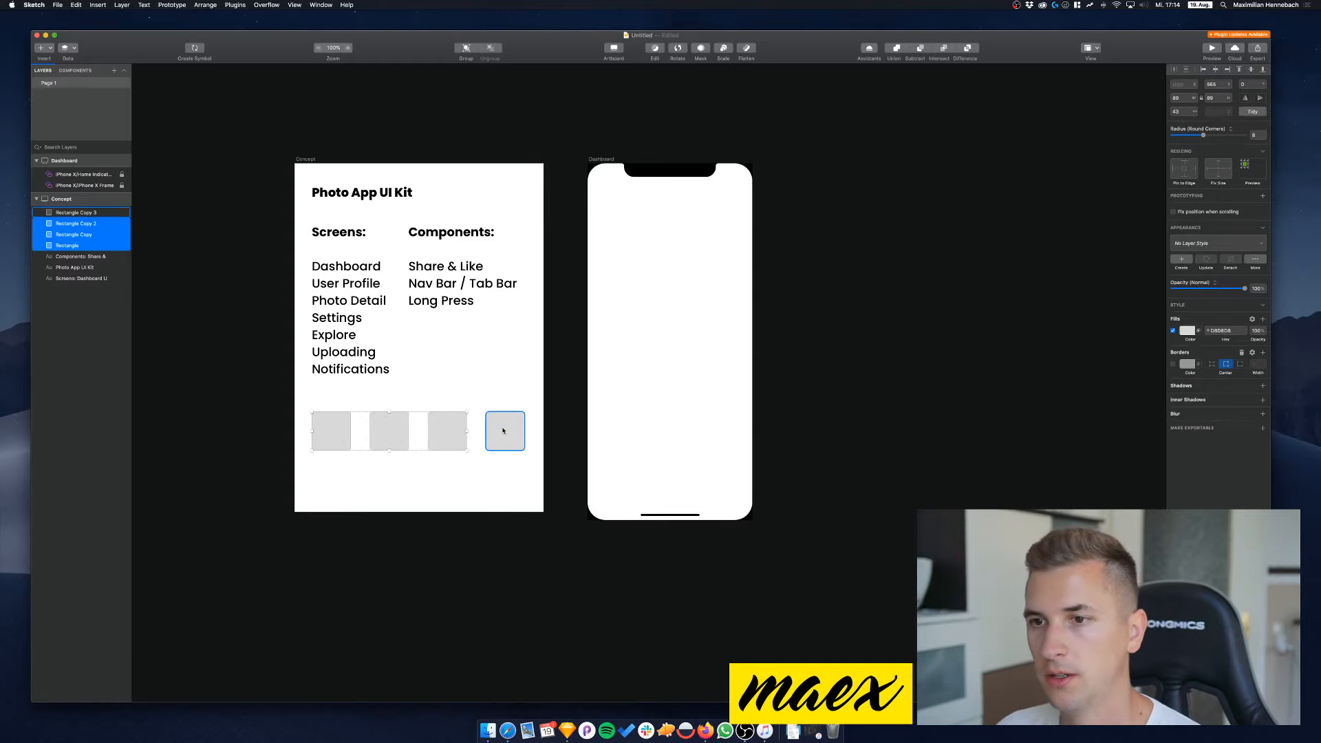
{"action": "left_click", "coordinate": [503, 428], "text": "shift"}
{"action": "left_click", "coordinate": [1243, 353]}
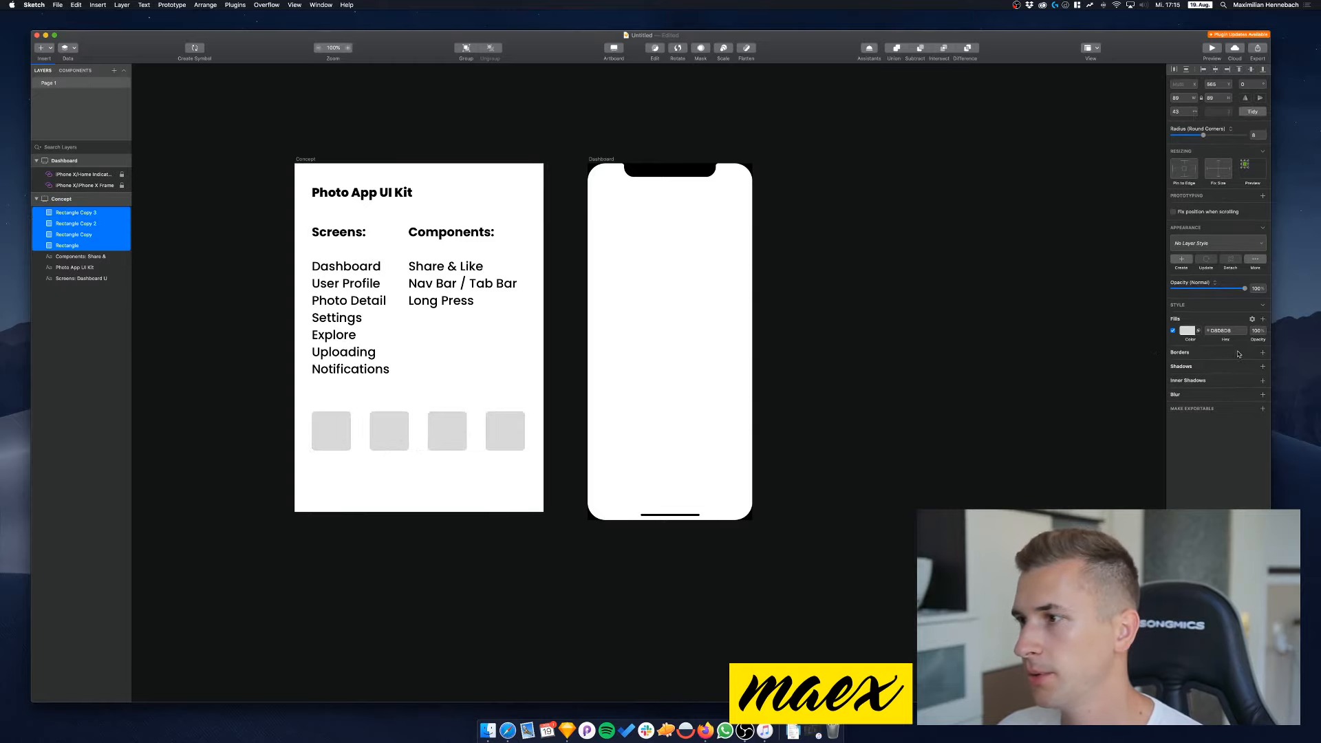
{"action": "left_click", "coordinate": [360, 416]}
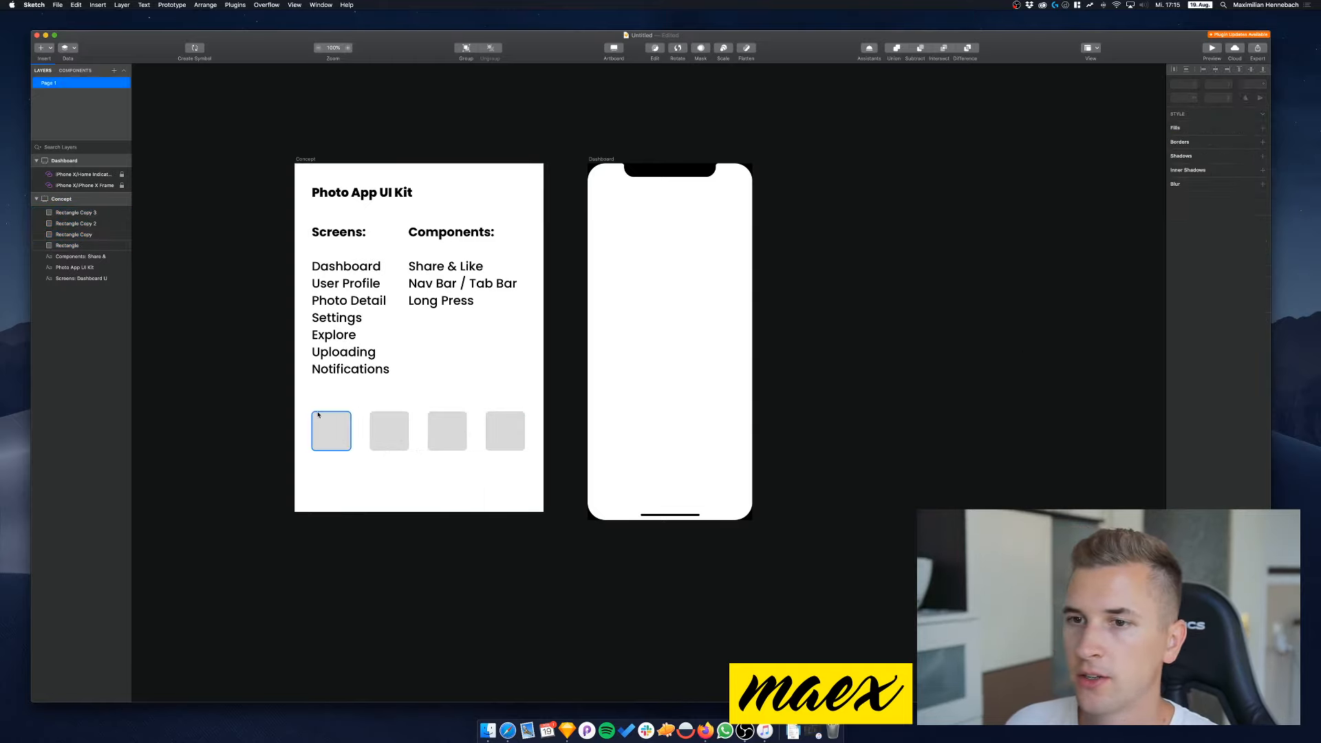
Fill the first square in the row with the bright blue 337CFF
{"action": "left_click", "coordinate": [320, 417]}
{"action": "left_click", "coordinate": [1186, 318]}
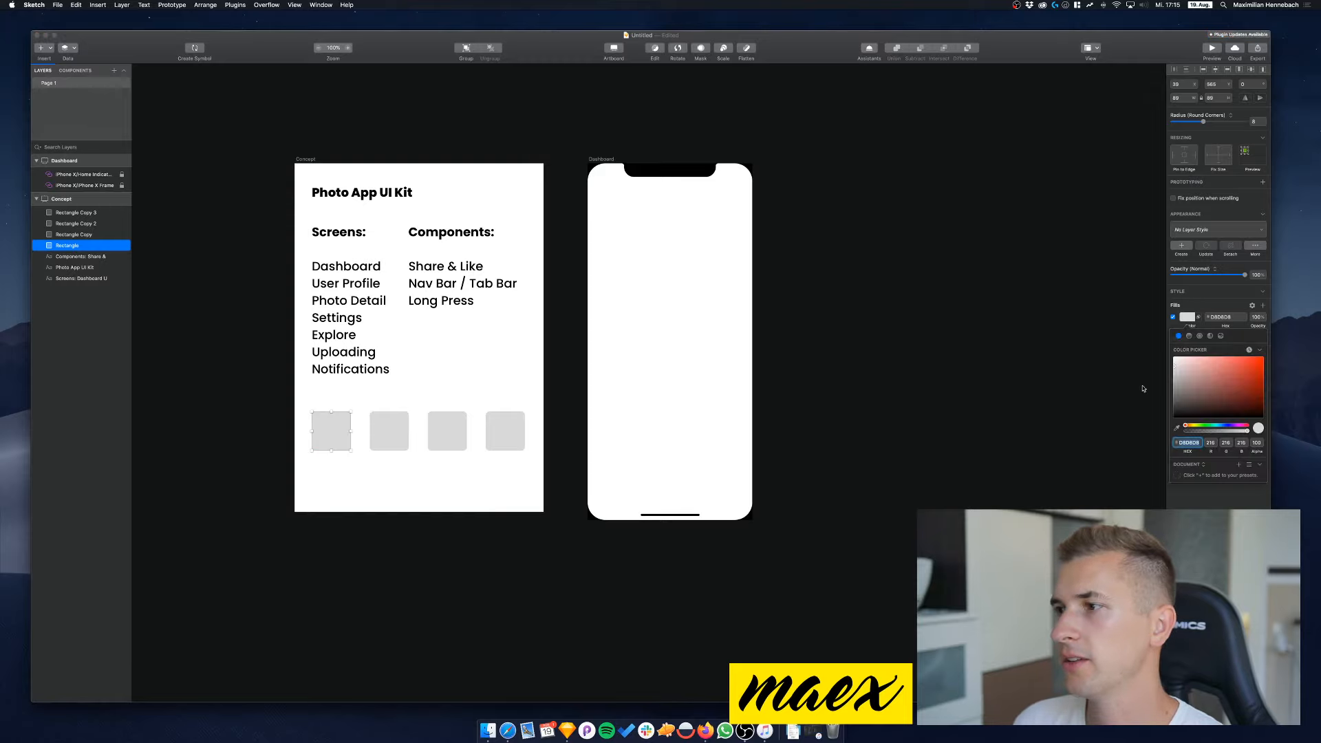
{"action": "mouse_move", "coordinate": [1216, 428]}
{"action": "left_mouse_down"}
{"action": "mouse_move", "coordinate": [1233, 387]}
{"action": "mouse_move", "coordinate": [1221, 368]}
{"action": "mouse_move", "coordinate": [1241, 371]}
{"action": "mouse_move", "coordinate": [1223, 375]}
{"action": "mouse_move", "coordinate": [1236, 393]}
{"action": "mouse_move", "coordinate": [1221, 372]}
{"action": "mouse_move", "coordinate": [1237, 398]}
{"action": "mouse_move", "coordinate": [1226, 362]}
{"action": "mouse_move", "coordinate": [1243, 359]}
{"action": "left_mouse_up"}
{"action": "left_click", "coordinate": [1230, 388]}
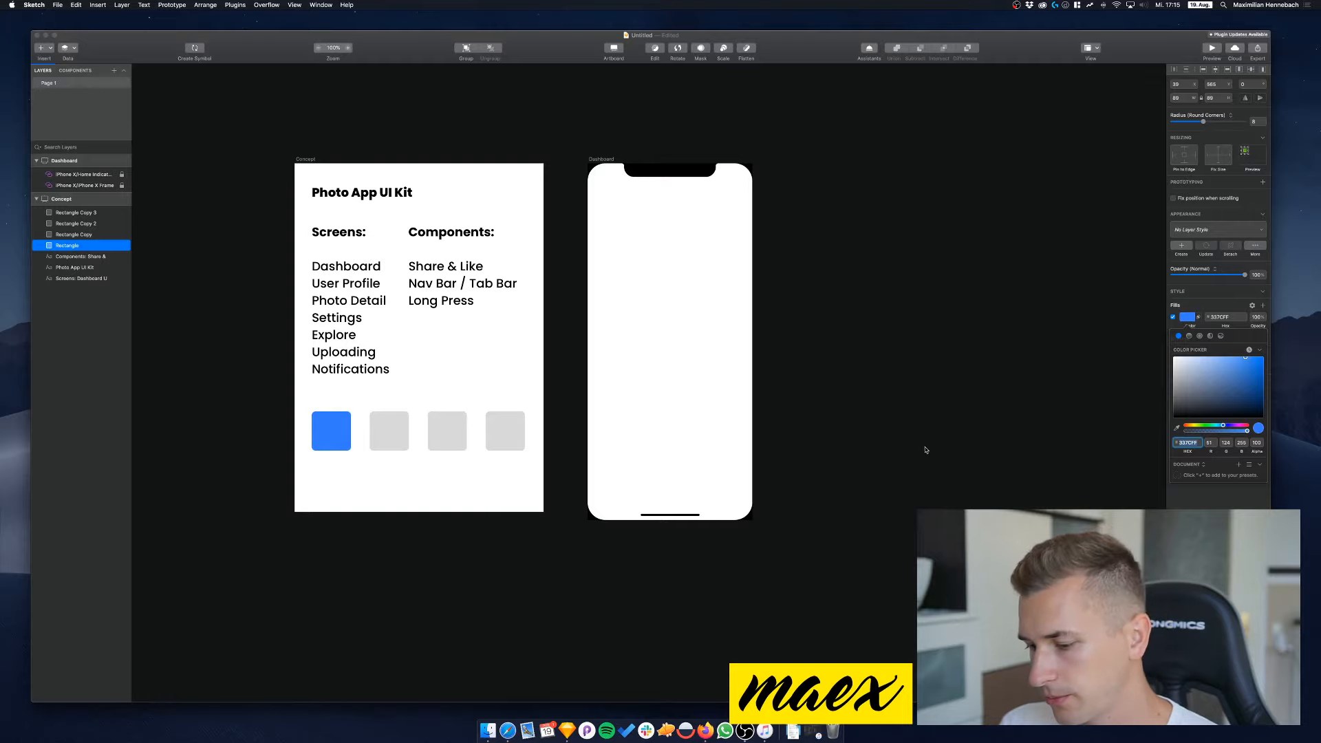
{"action": "left_click", "coordinate": [374, 454]}
Fill the second square in the row with a coral red
{"action": "left_click", "coordinate": [383, 432]}
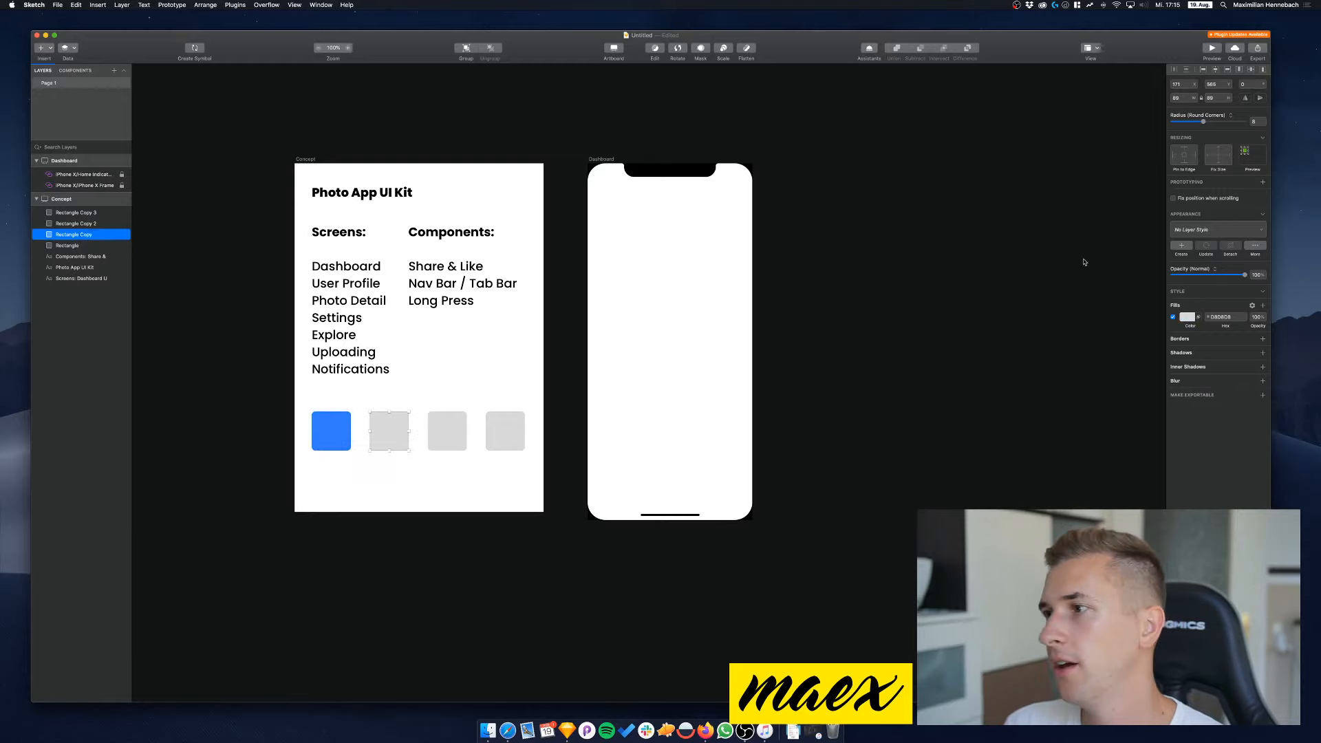
{"action": "left_click", "coordinate": [1187, 317]}
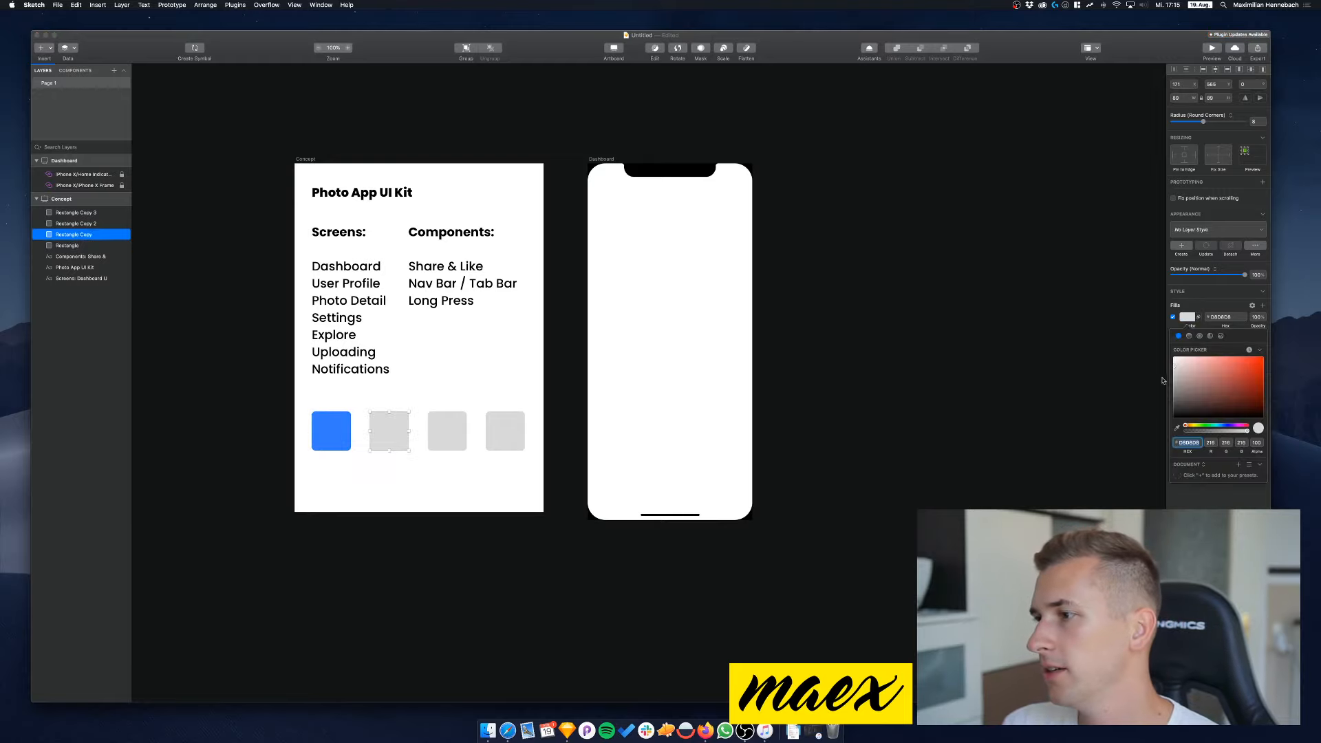
{"action": "left_click", "coordinate": [1193, 427]}
{"action": "left_click_drag", "start_coordinate": [1214, 395], "coordinate": [1225, 366]}
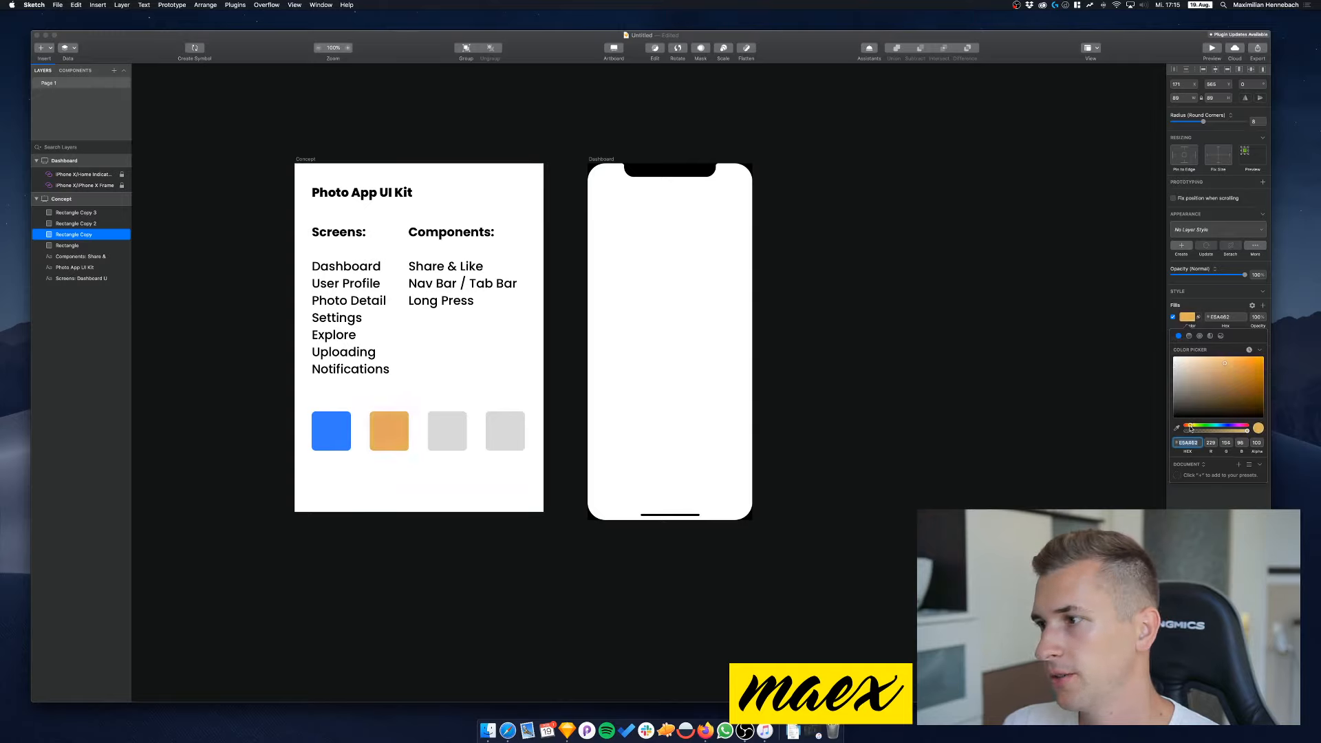
{"action": "left_click_drag", "start_coordinate": [1194, 427], "coordinate": [1186, 427]}
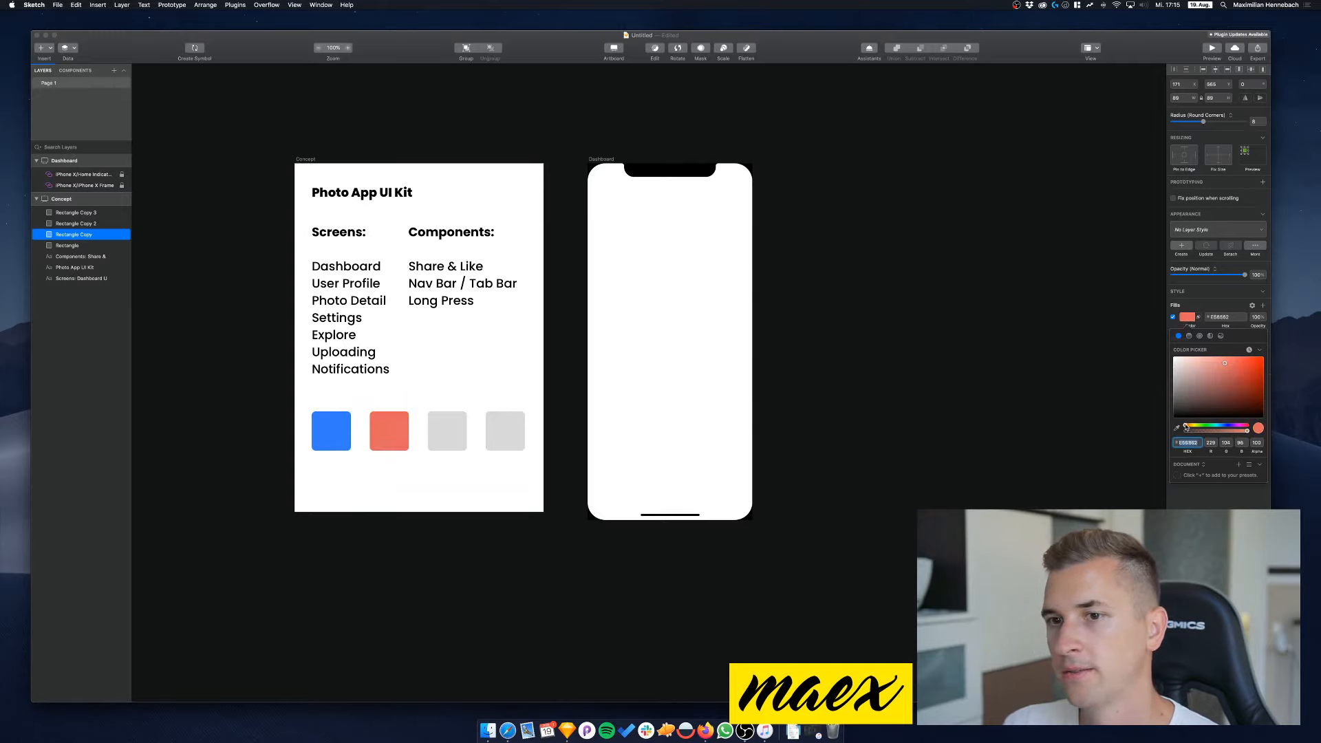
Change the fill of the second square in the row from coral red to mint green
{"action": "left_click_drag", "start_coordinate": [1188, 428], "coordinate": [1185, 428]}
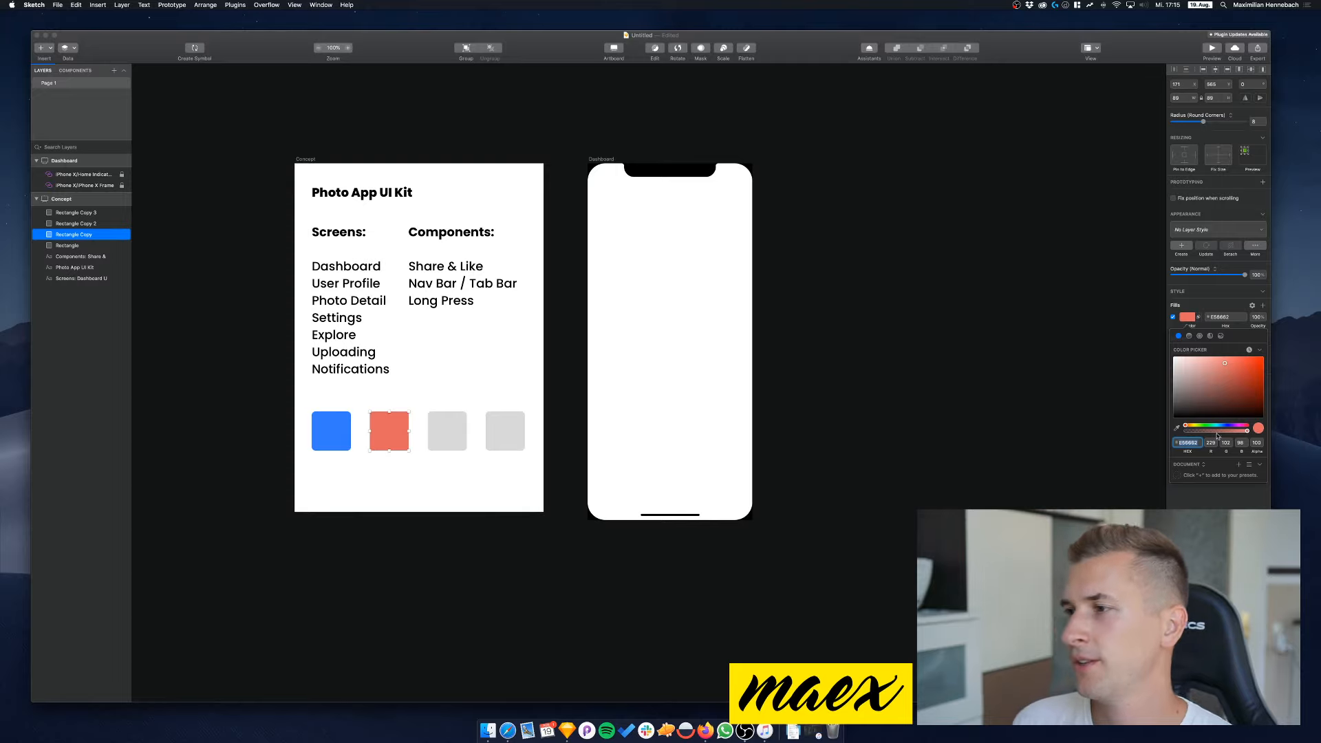
{"action": "left_click_drag", "start_coordinate": [1219, 426], "coordinate": [1214, 425]}
{"action": "left_click_drag", "start_coordinate": [1214, 425], "coordinate": [1213, 423]}
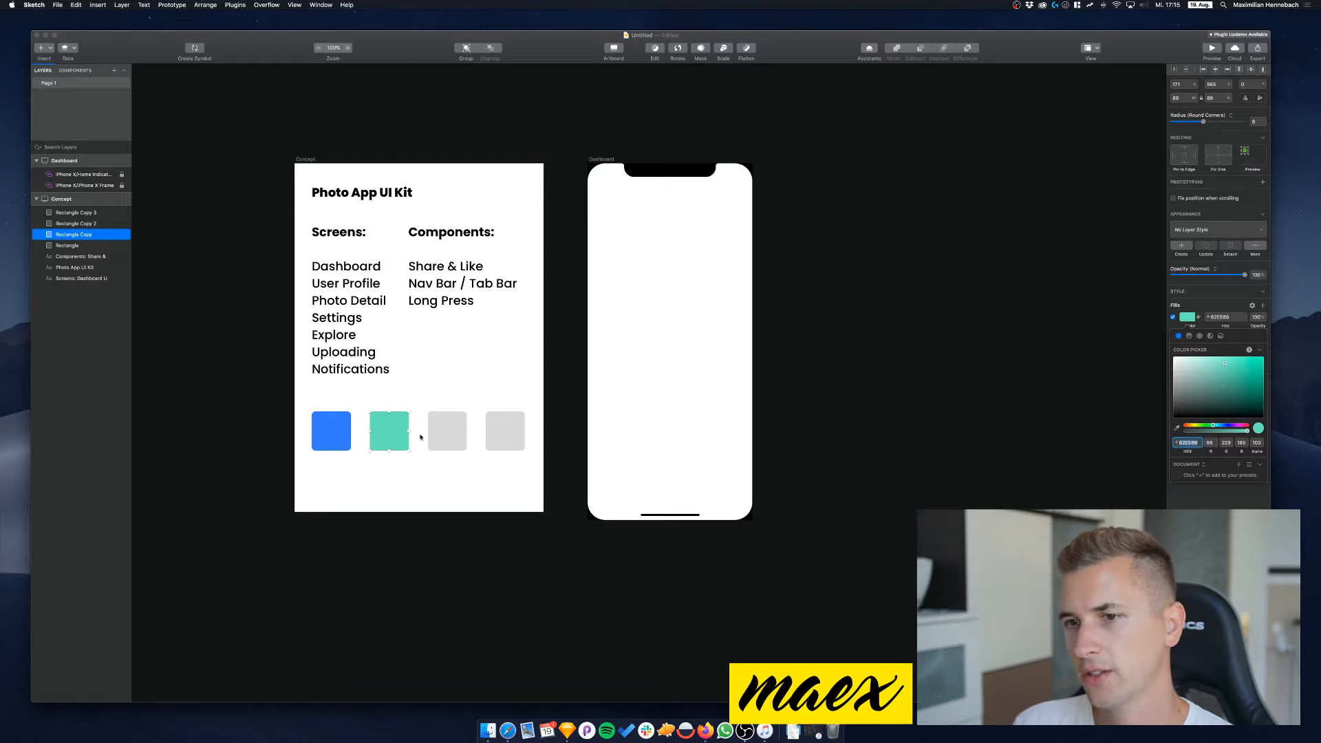
Fill the third square in the row with a soft purple
{"action": "left_click", "coordinate": [446, 435]}
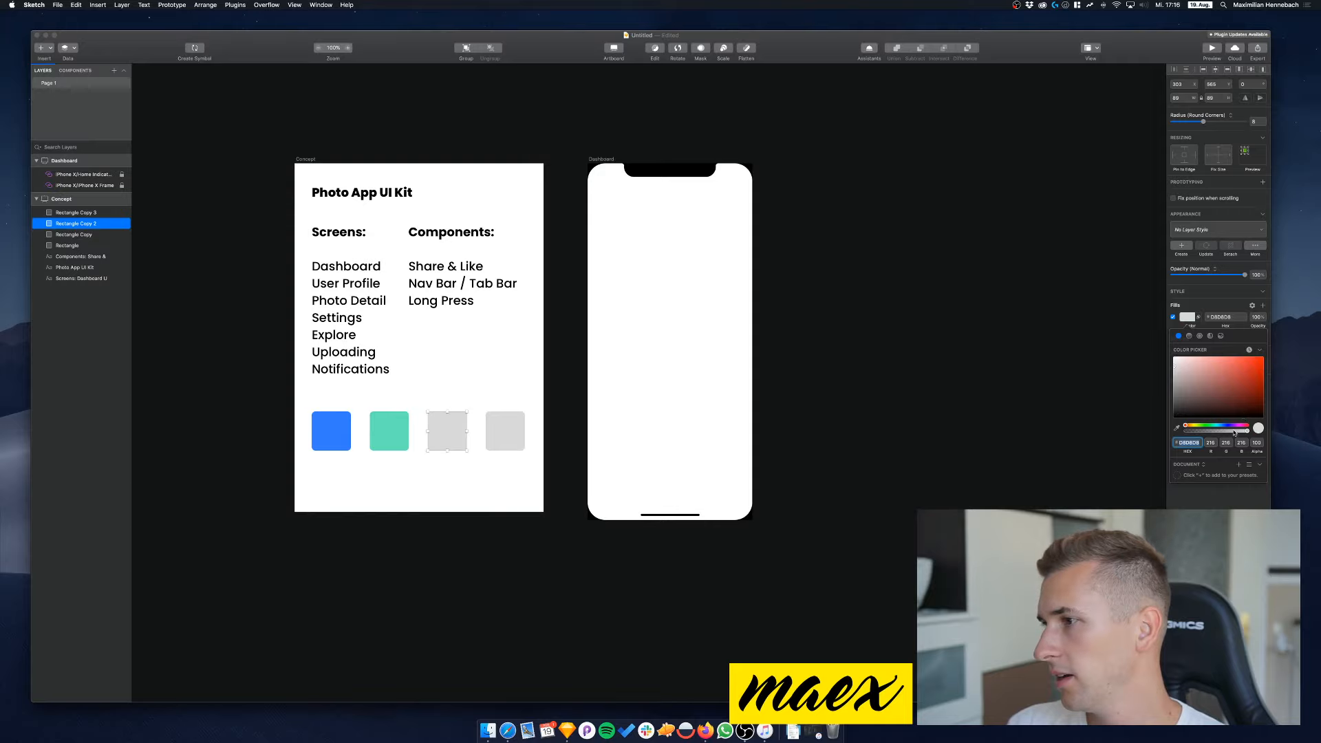
{"action": "left_click", "coordinate": [1237, 426]}
{"action": "left_click", "coordinate": [1243, 399]}
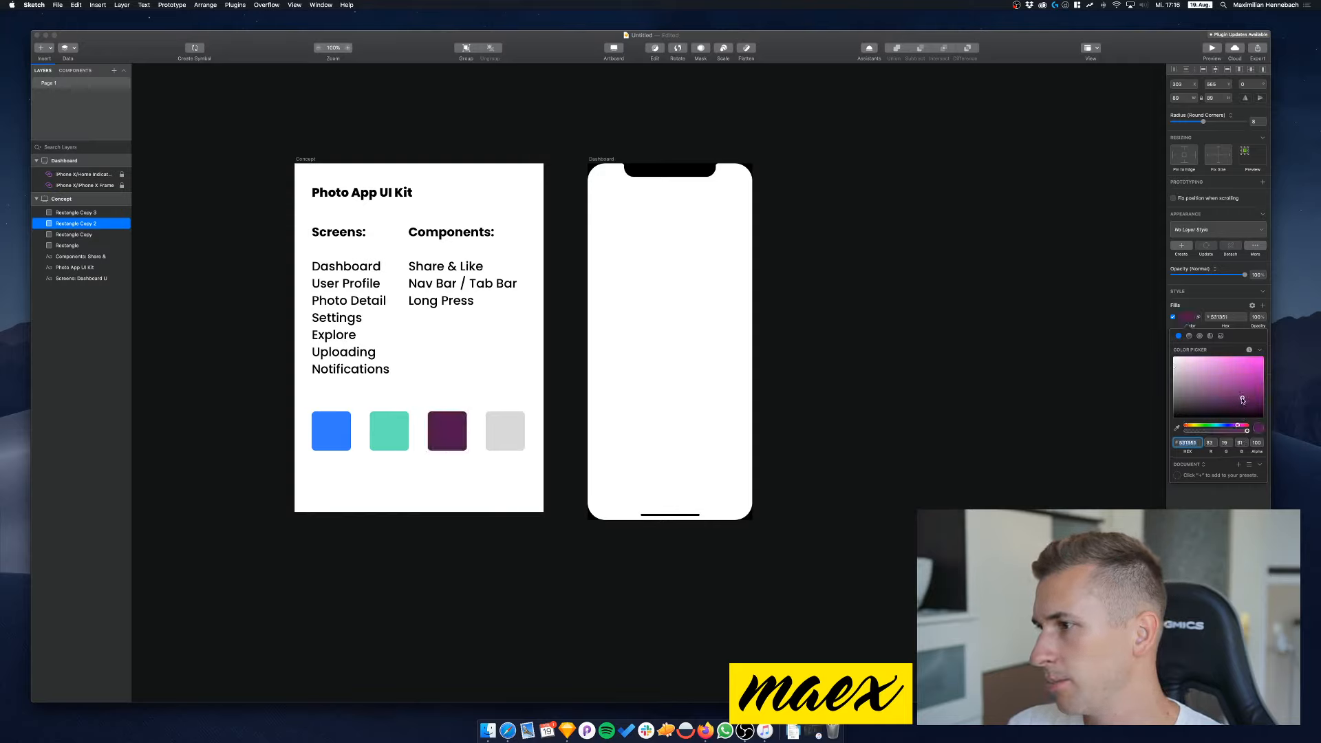
{"action": "left_click_drag", "start_coordinate": [1238, 426], "coordinate": [1220, 370]}
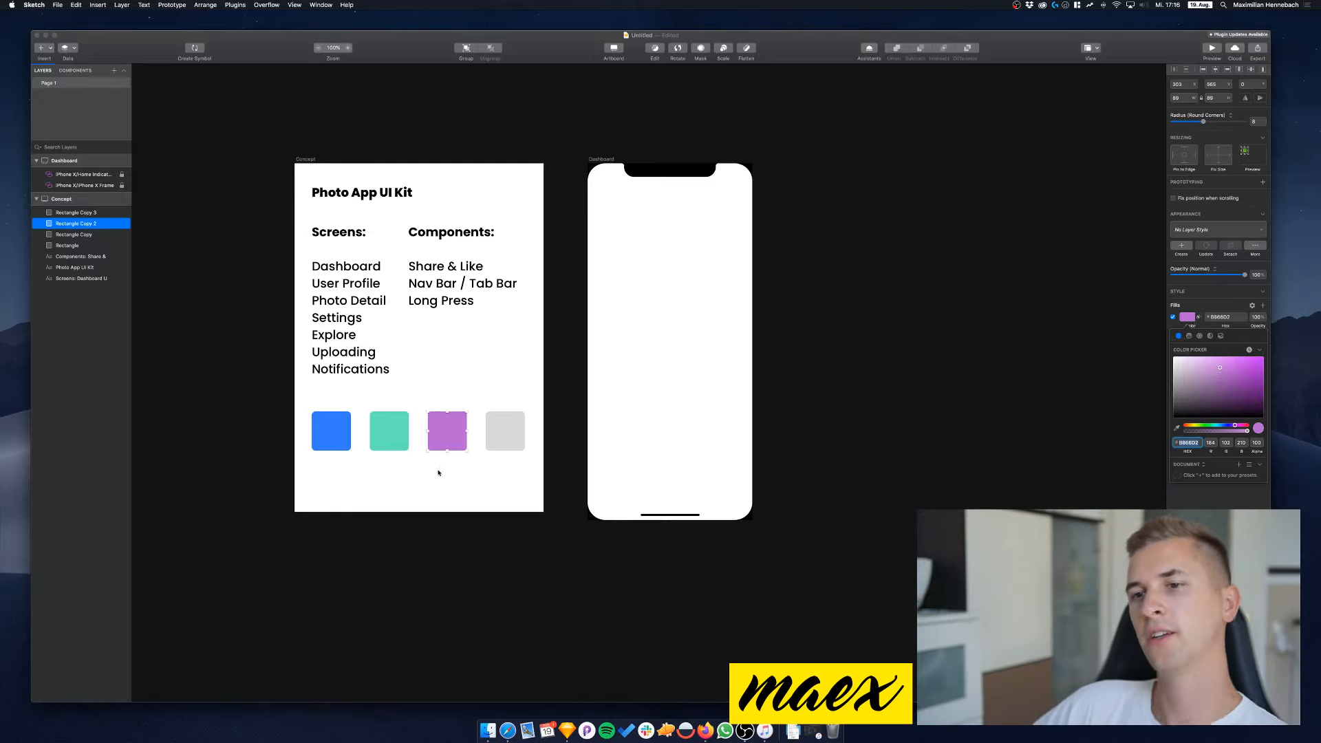
Fill the fourth square in the row with the slightly darker grey C8C8C8
{"action": "left_click", "coordinate": [500, 436]}
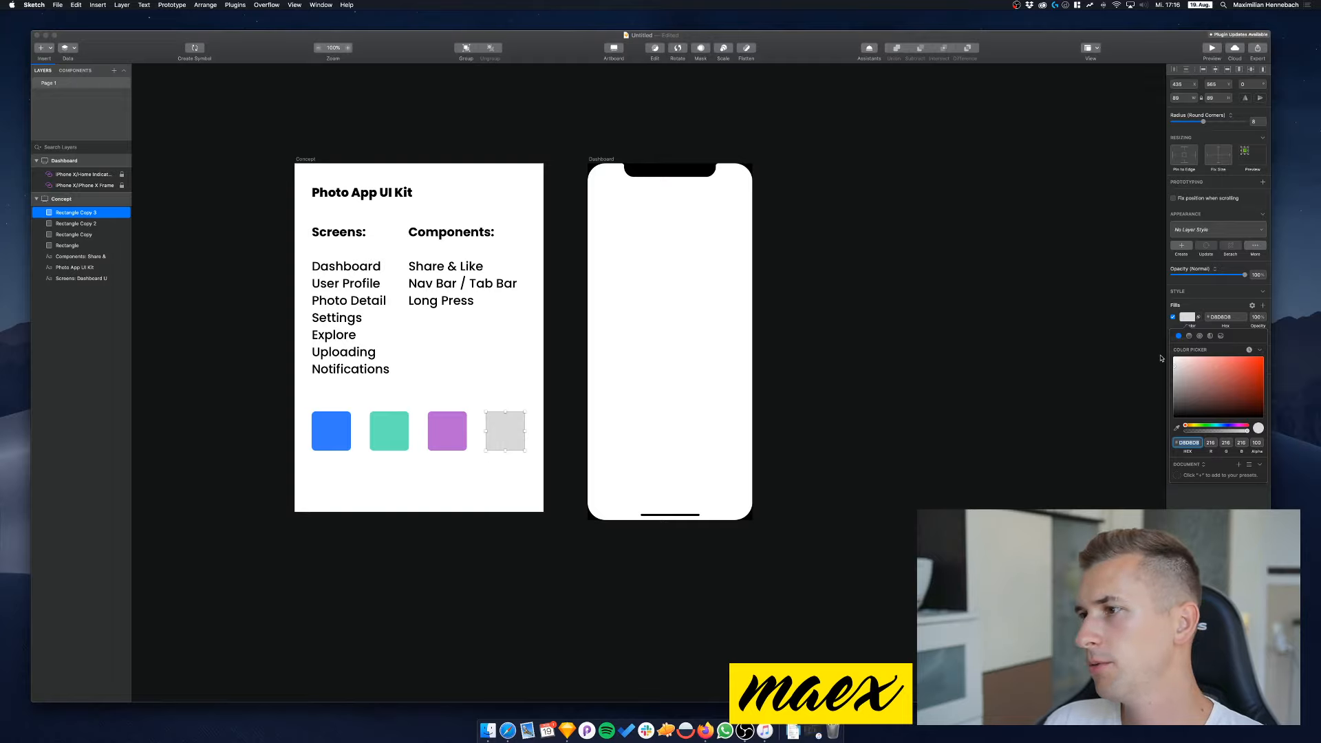
{"action": "left_click_drag", "start_coordinate": [1192, 384], "coordinate": [1141, 375]}
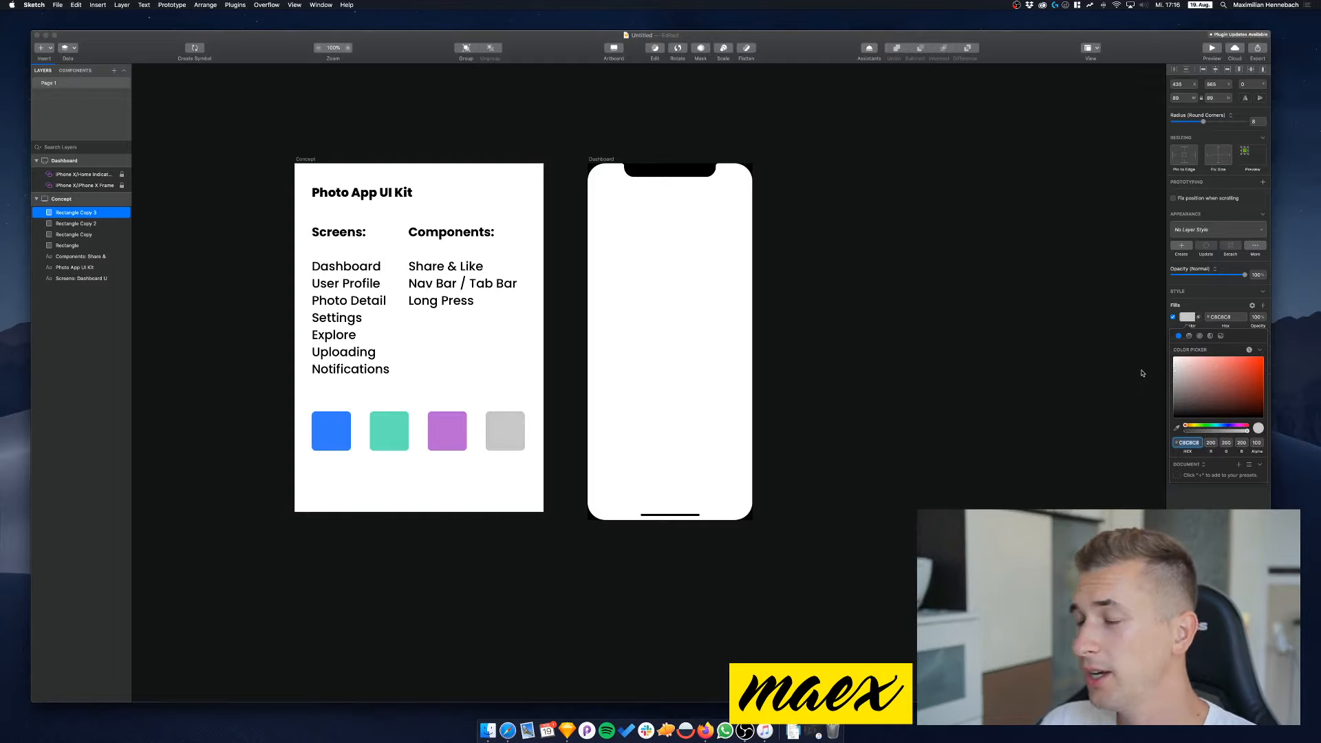
{"action": "left_click", "coordinate": [485, 460]}
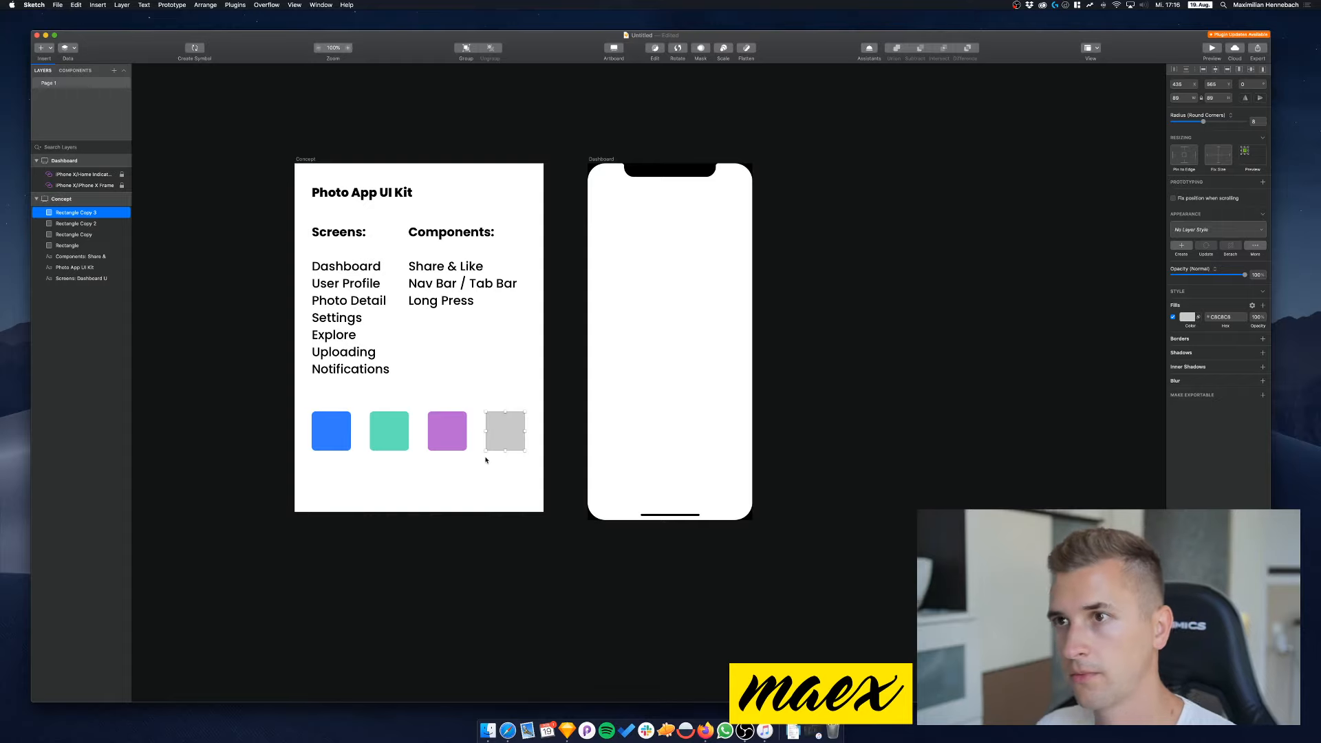
Shorten the Concept artboard from its lower edge to a height of about 710 px, just below the colour swatches
{"action": "scroll", "coordinate": [486, 459], "scroll_direction": "left", "scroll_amount": 5}
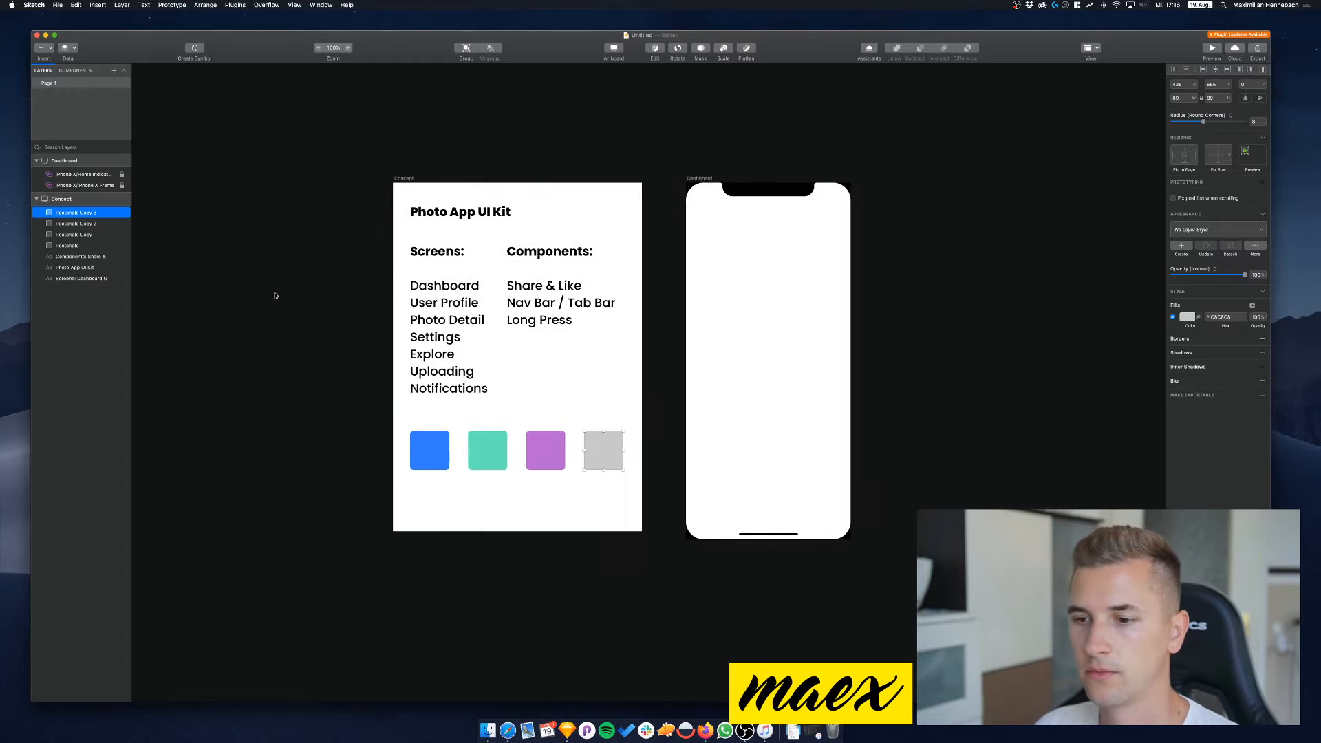
{"action": "scroll", "coordinate": [274, 296], "scroll_direction": "up", "scroll_amount": 3}
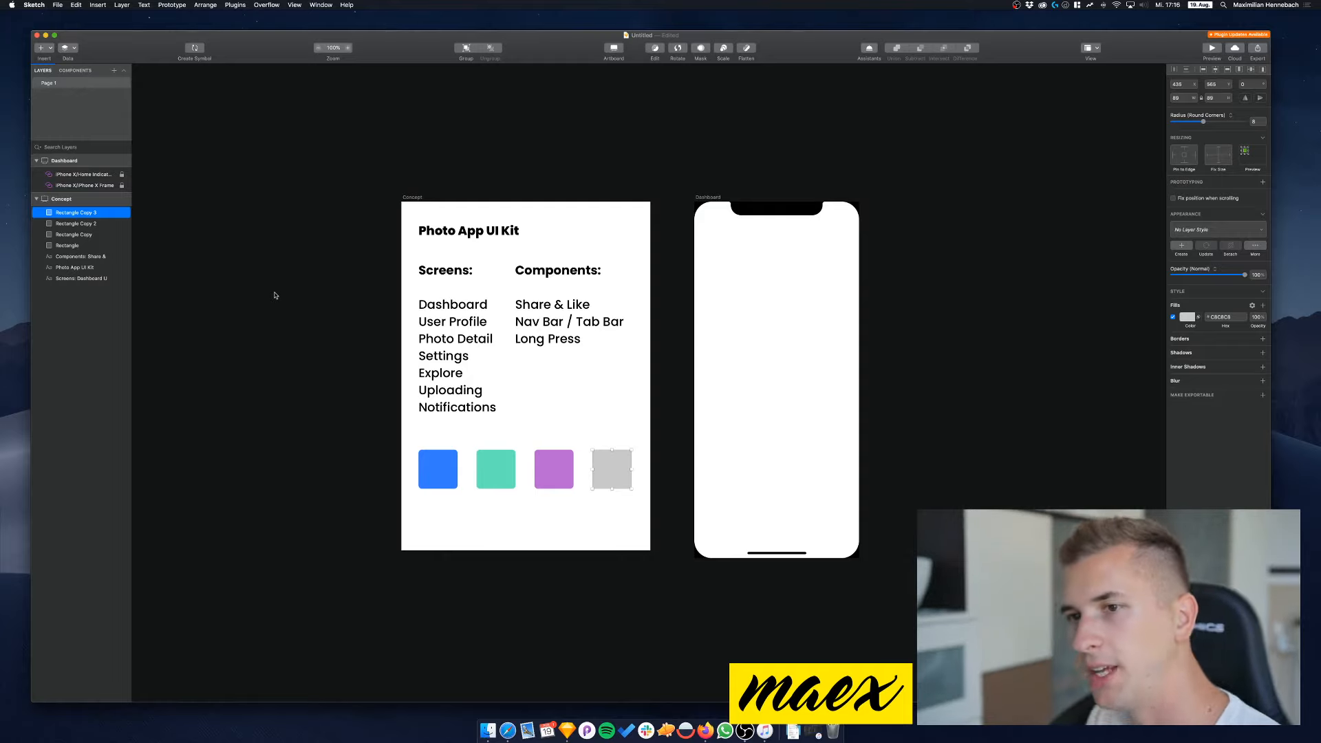
{"action": "left_click", "coordinate": [305, 289]}
{"action": "scroll", "coordinate": [390, 307], "scroll_direction": "up", "scroll_amount": 1}
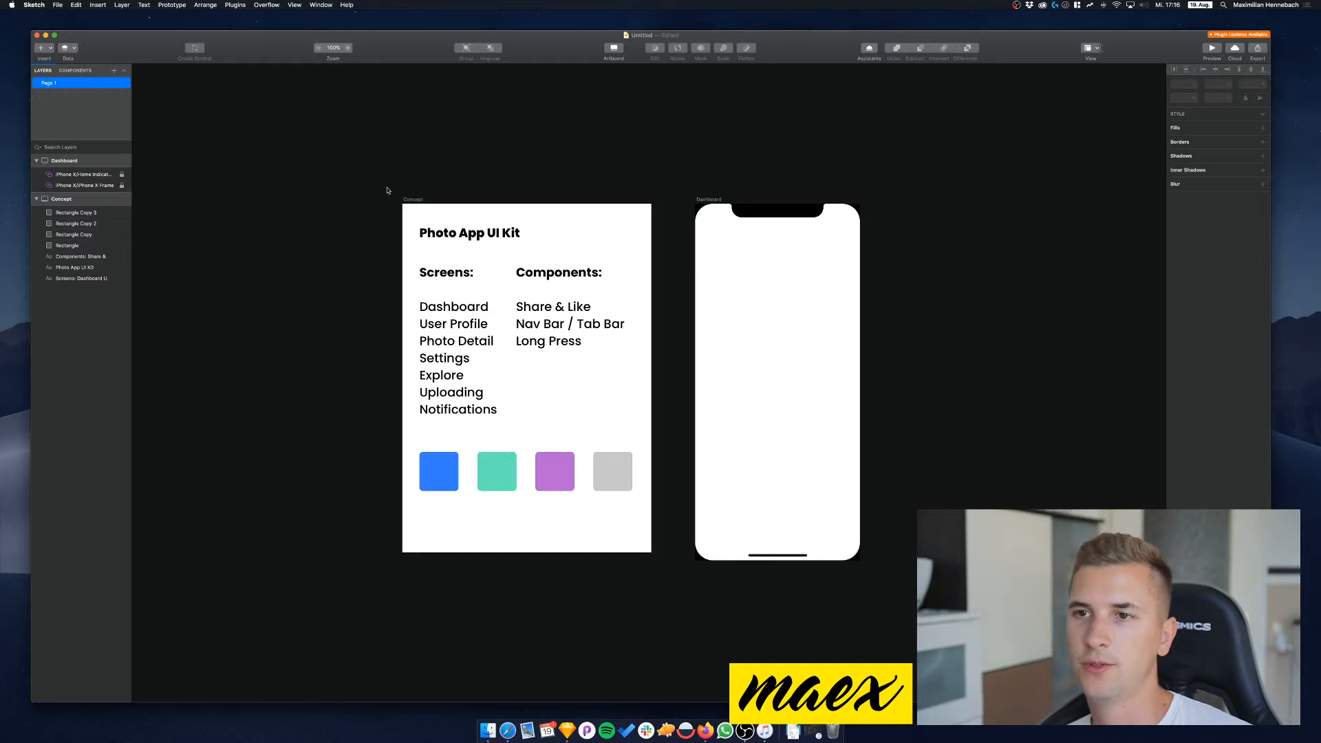
{"action": "left_click", "coordinate": [416, 196]}
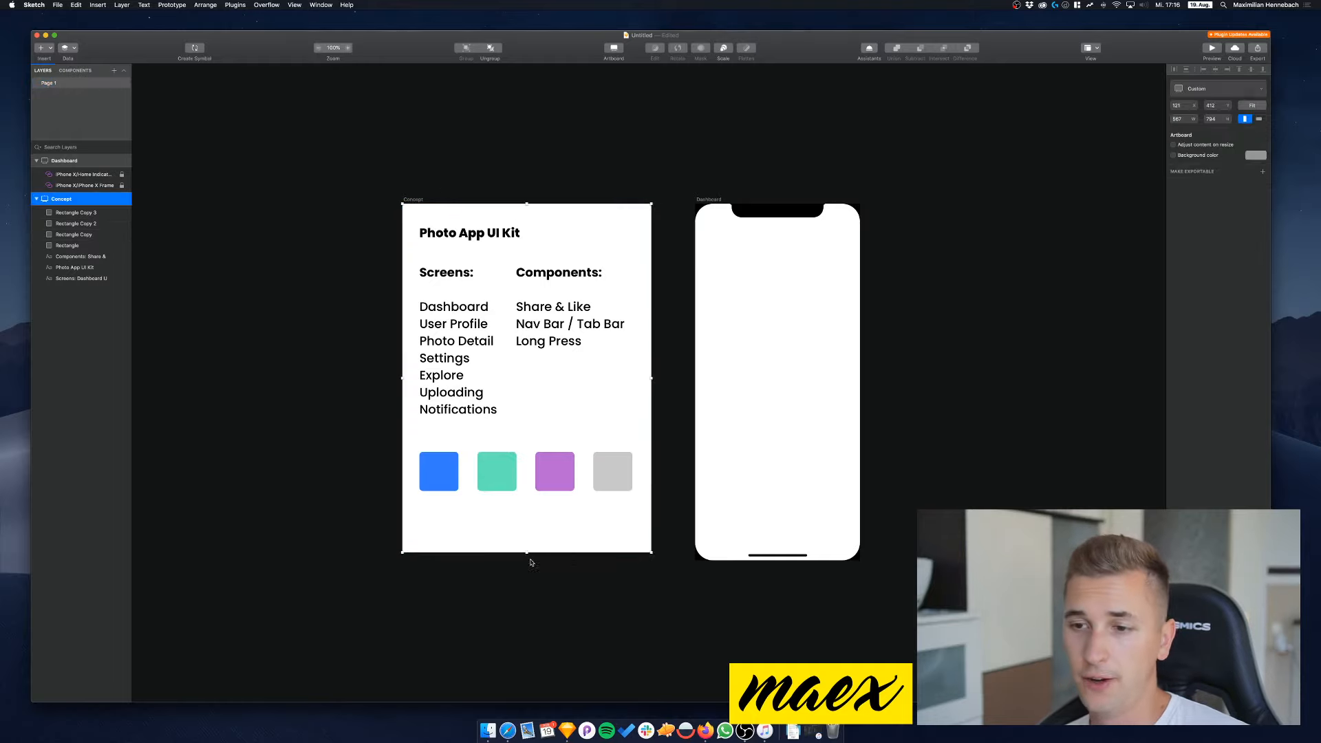
{"action": "left_click_drag", "start_coordinate": [526, 552], "coordinate": [526, 515]}
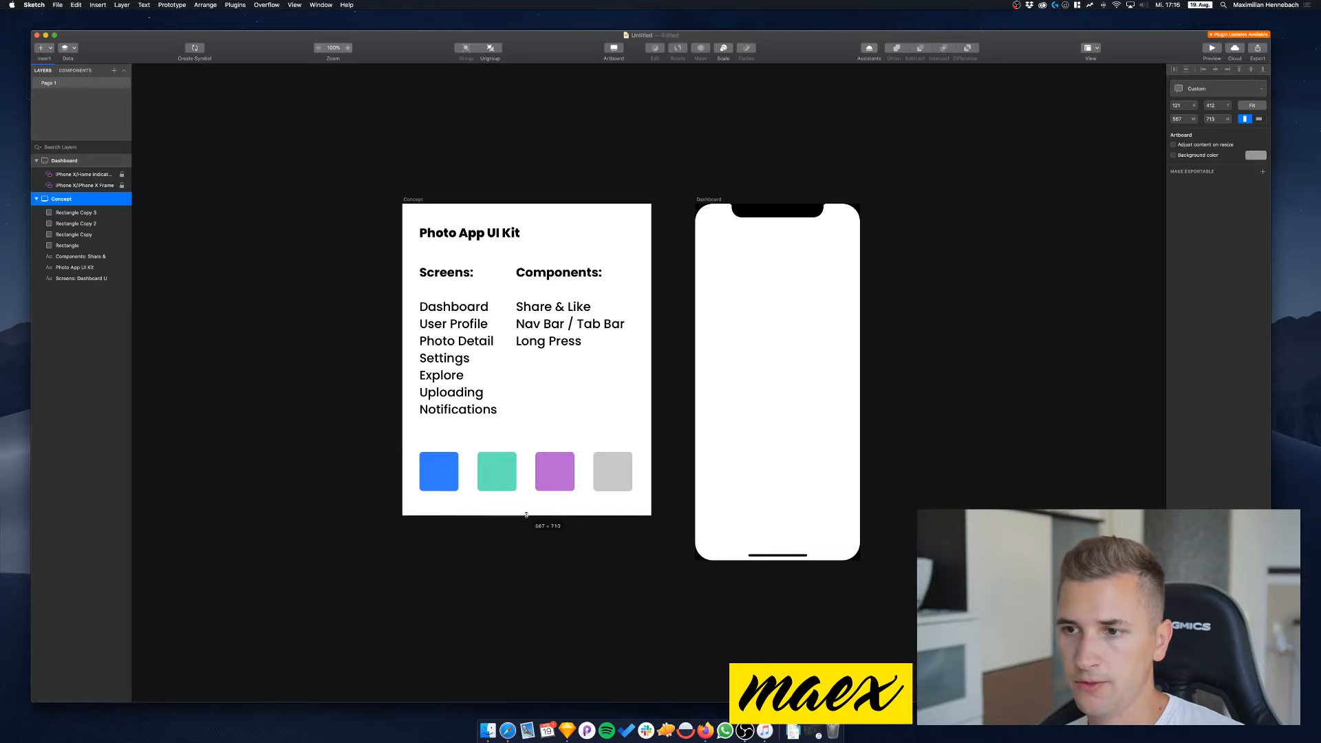
Switch to Safari, search the web for google fonts in a new tab and open the Google Fonts site
{"action": "left_click", "coordinate": [439, 335]}
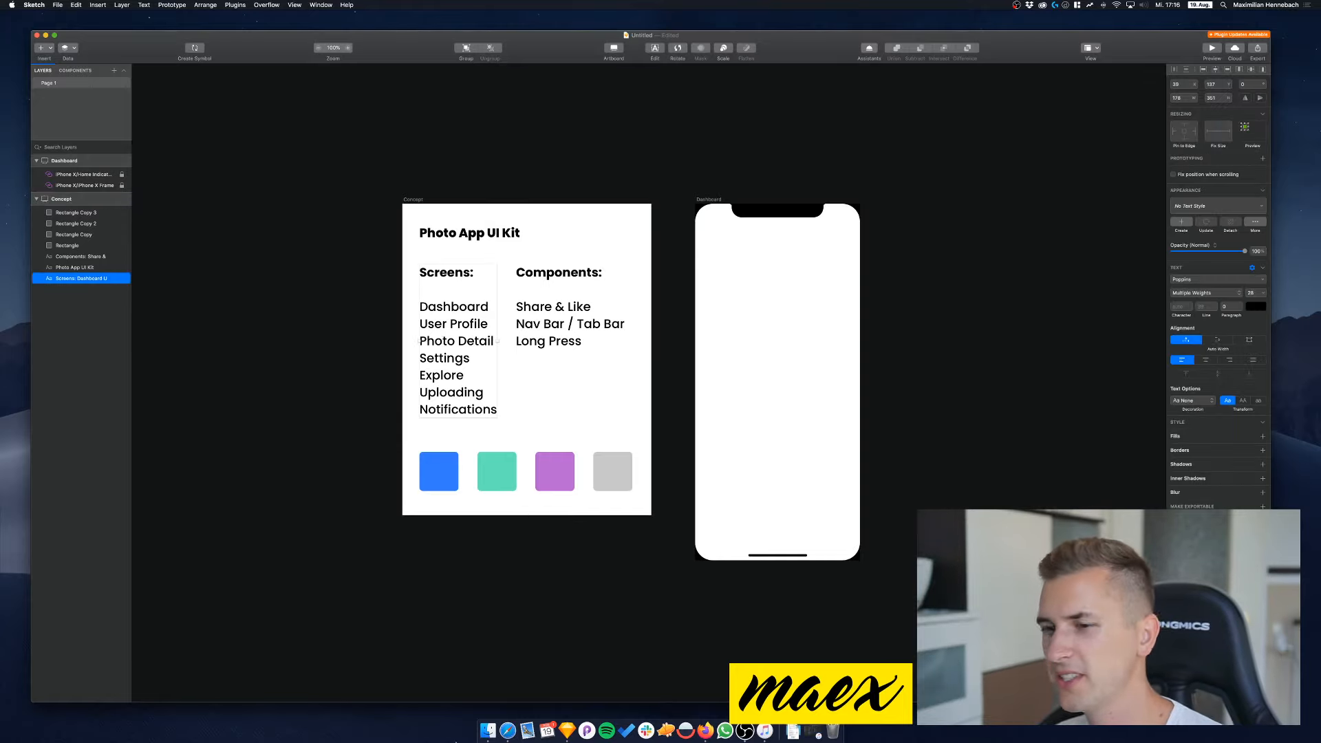
{"action": "left_click", "coordinate": [507, 731]}
{"action": "key", "text": "super+t"}
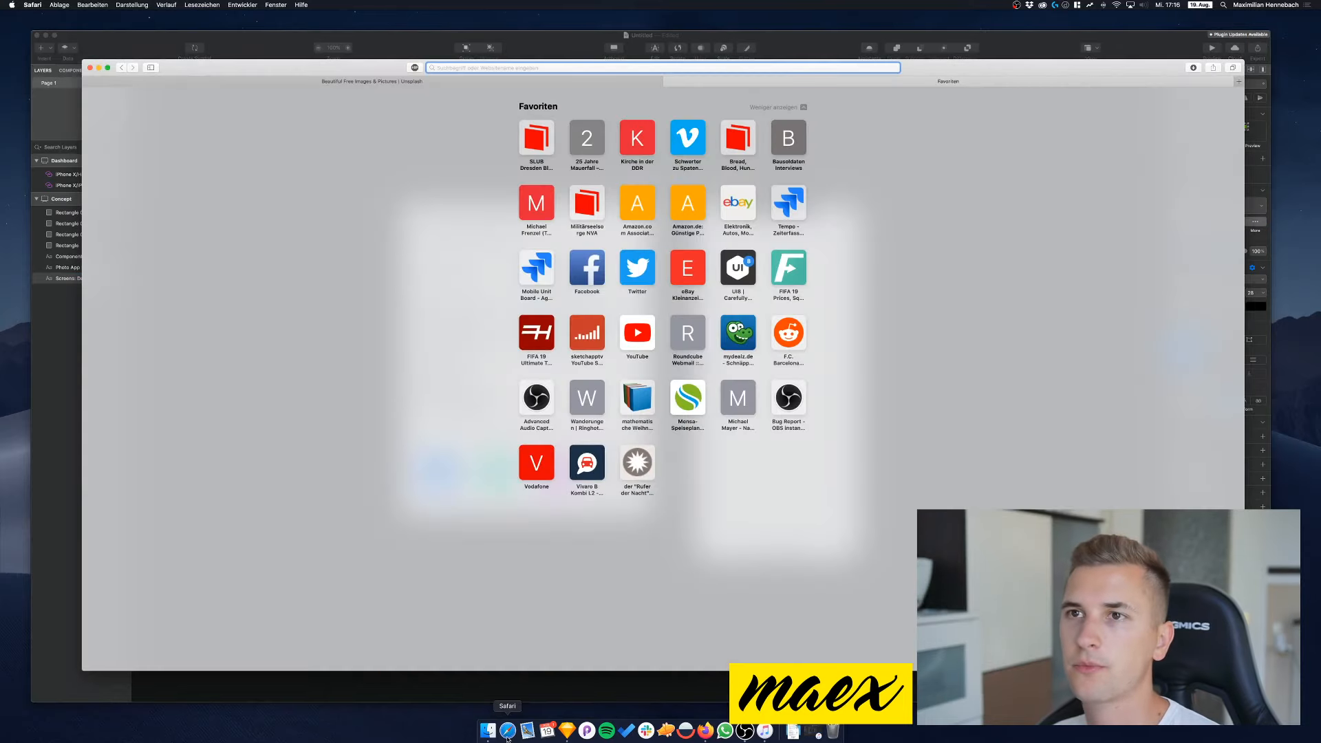
{"action": "type", "text": "google fonts"}
{"action": "key", "text": "Return"}
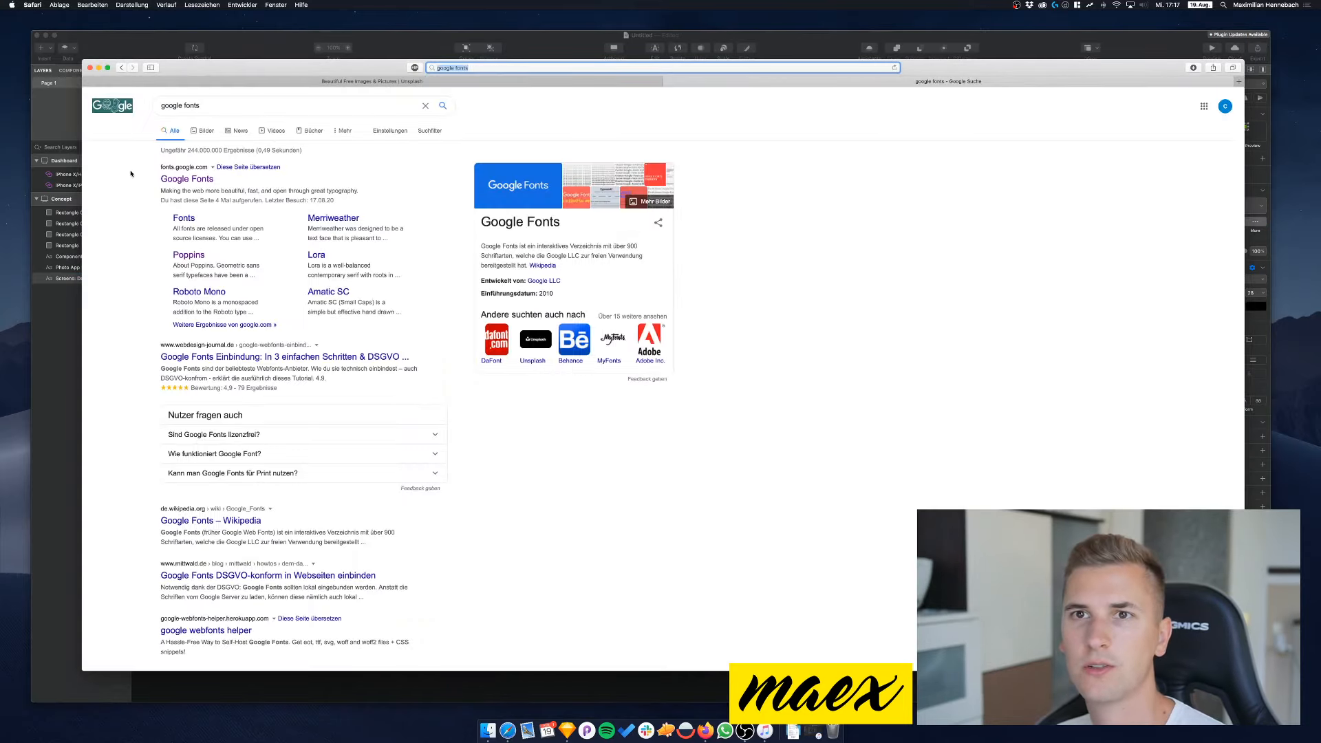
{"action": "left_click", "coordinate": [182, 179]}
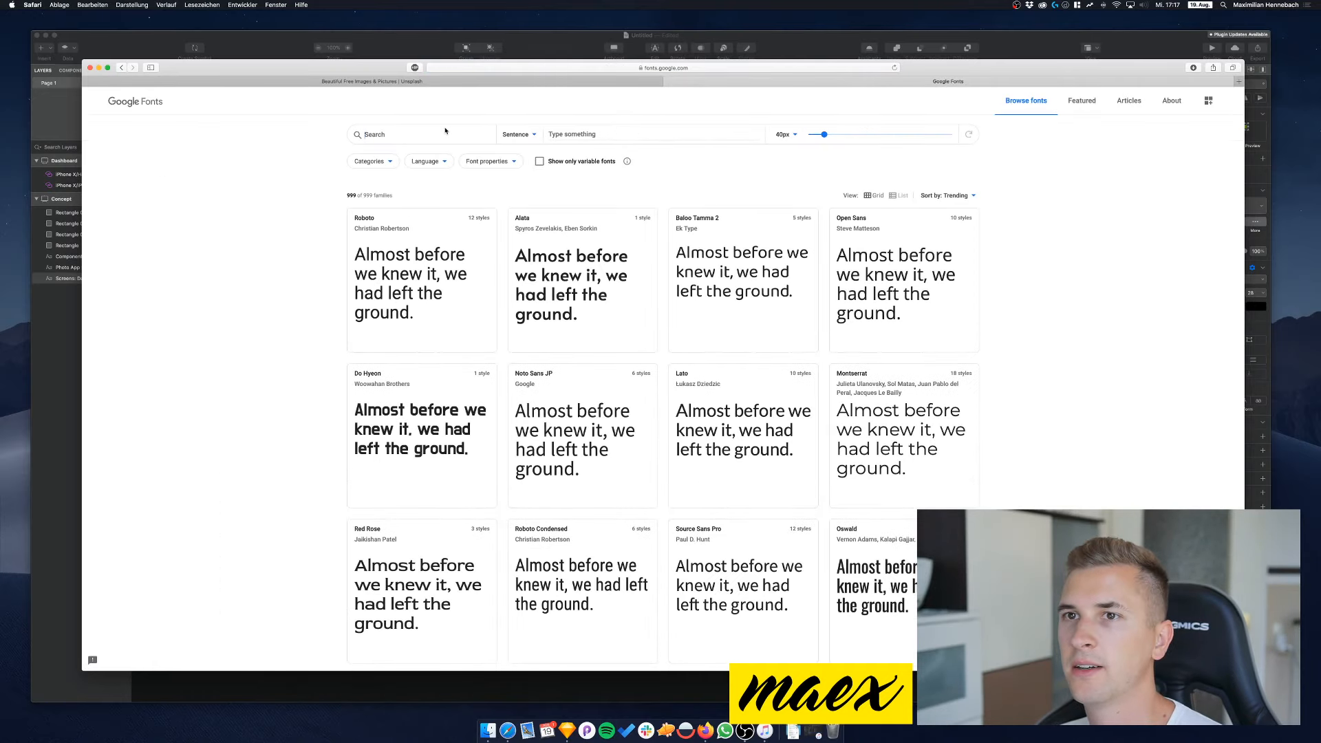
Search Google Fonts for Poppins, open the family's page and look through its styles from Thin 100 to Black 900
{"action": "left_click", "coordinate": [445, 134]}
{"action": "type", "text": "poppin"}
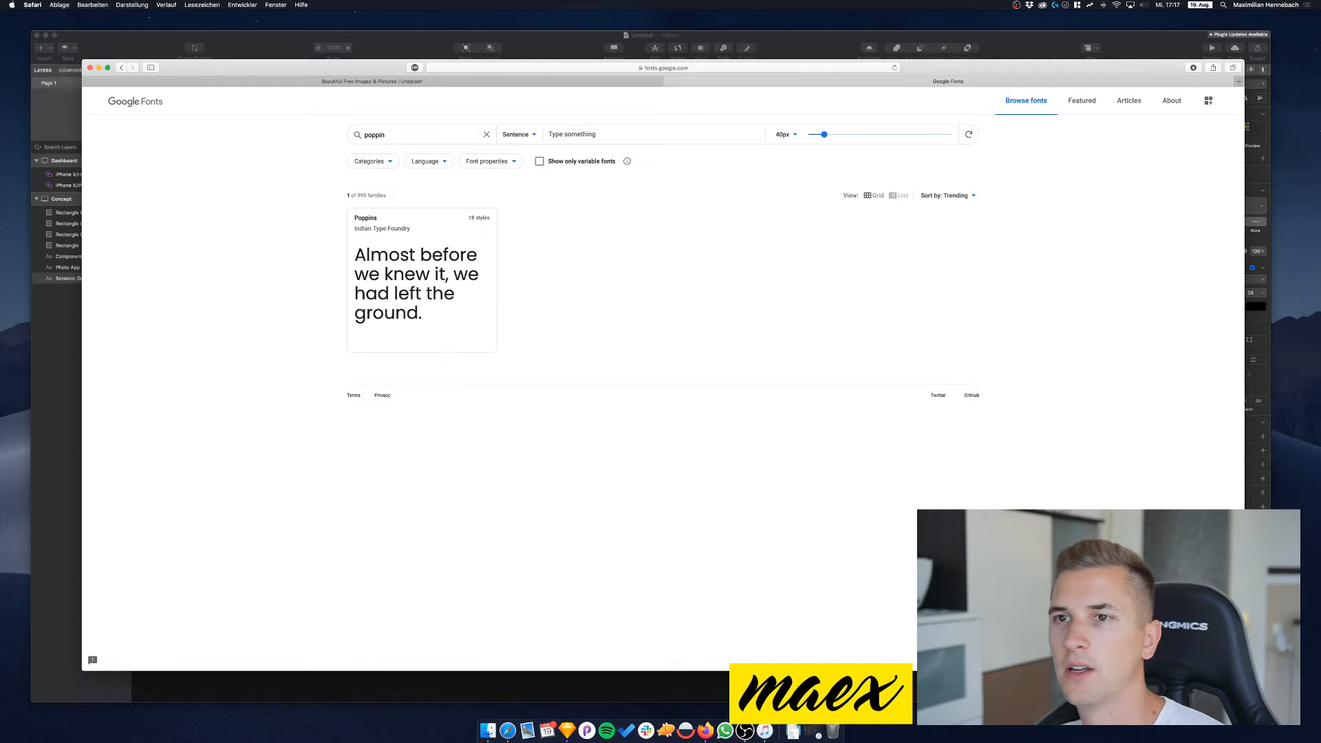
{"action": "left_click", "coordinate": [369, 220]}
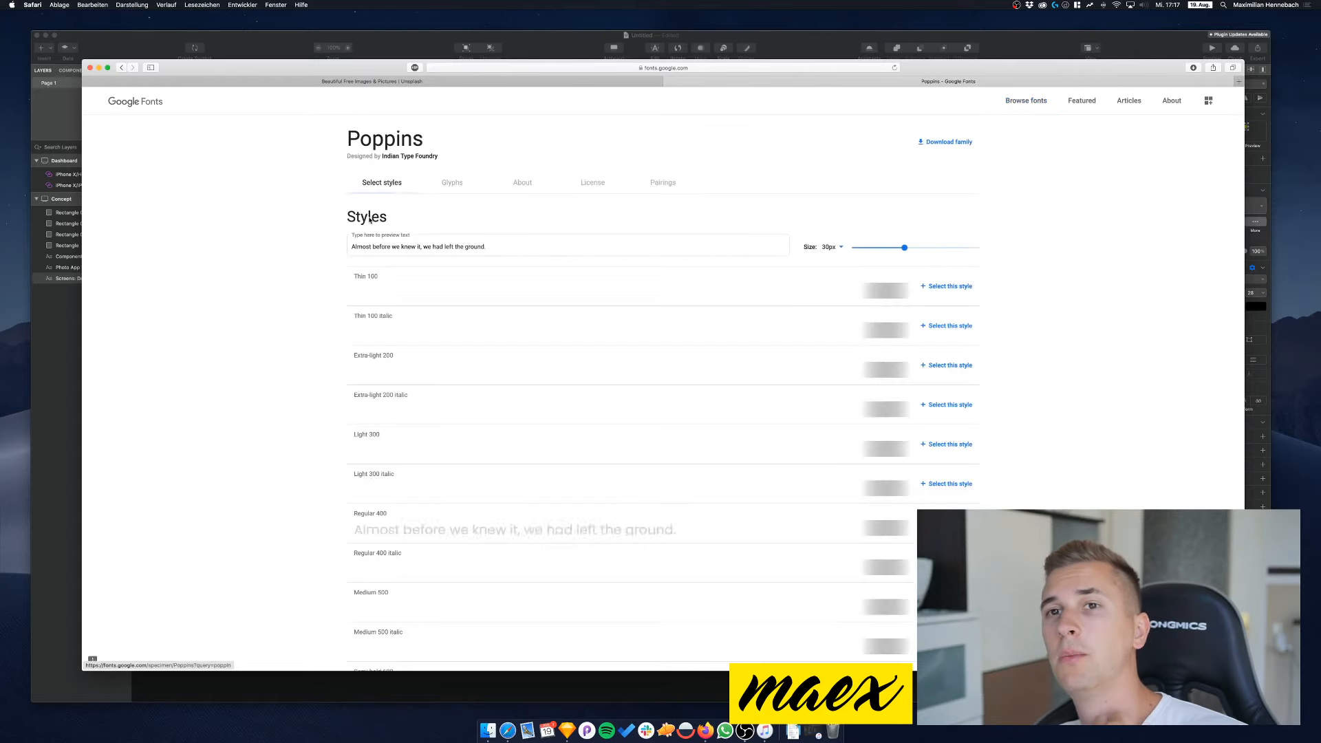
{"action": "scroll", "coordinate": [317, 440], "scroll_direction": "down", "scroll_amount": 10}
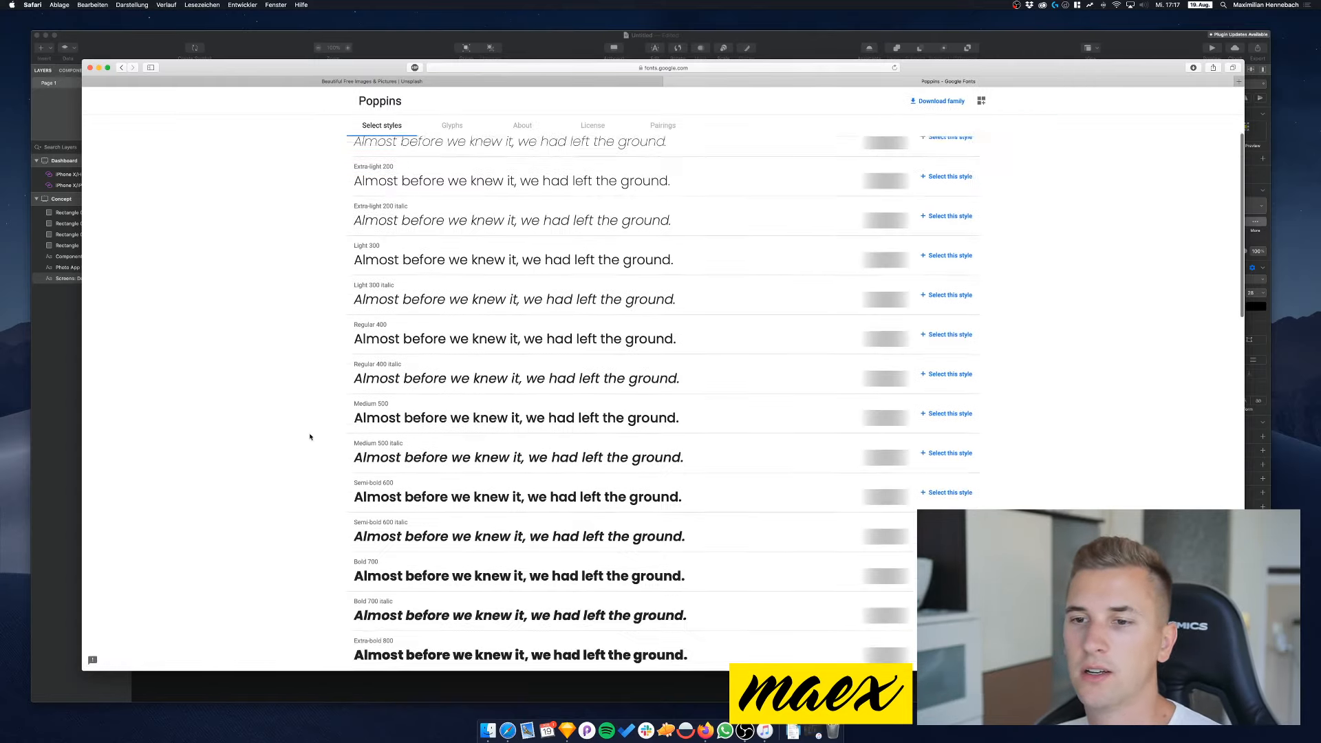
{"action": "scroll", "coordinate": [327, 518], "scroll_direction": "down", "scroll_amount": 2}
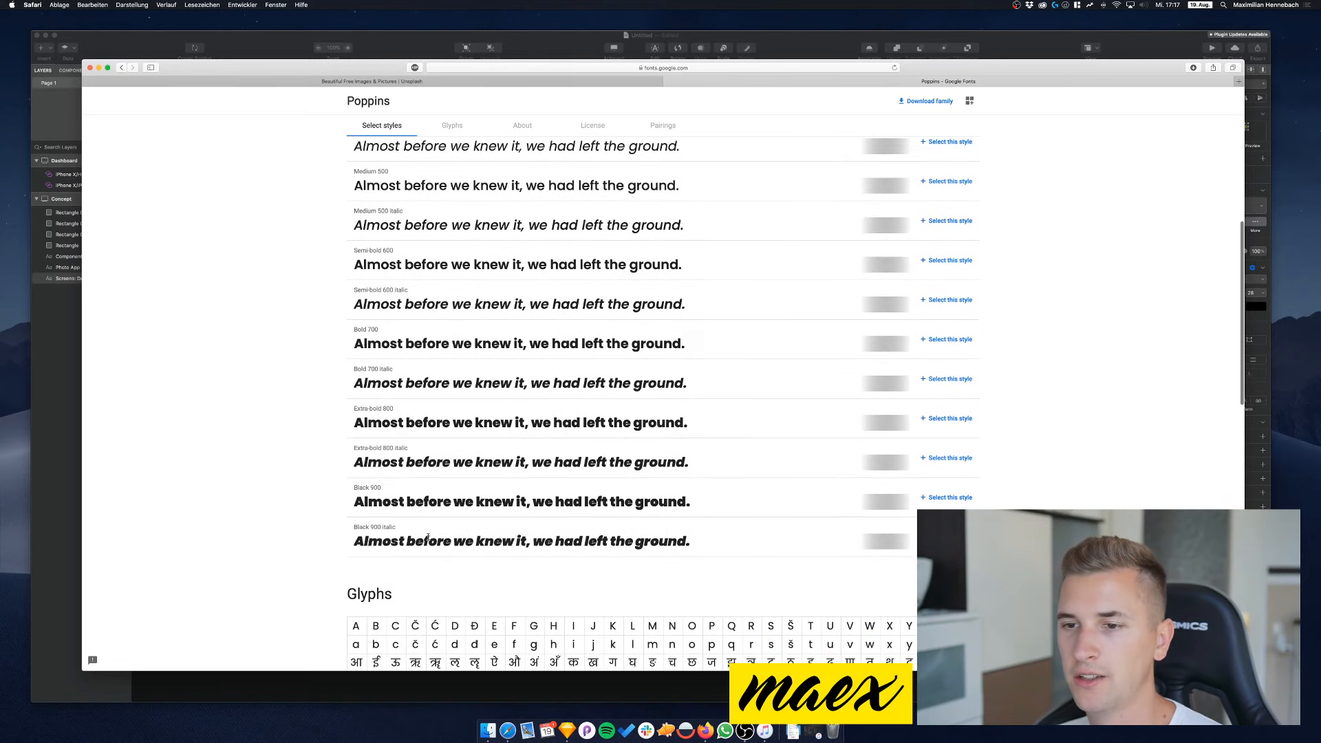
{"action": "scroll", "coordinate": [264, 317], "scroll_direction": "up", "scroll_amount": 8}
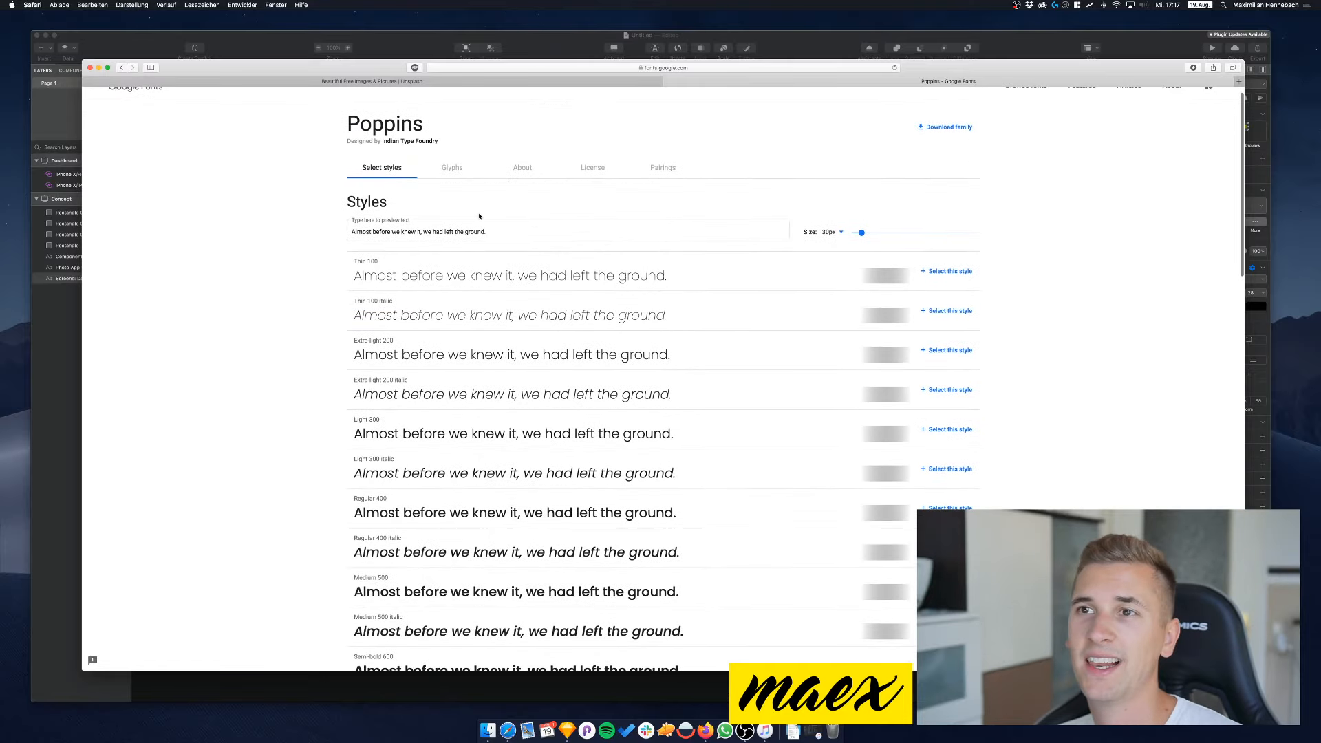
Return to Sketch and add the iOS UI Design iPhone X Status Bar (Black) symbol along the Dashboard artboard's upper edge
{"action": "key", "text": "super+Tab"}
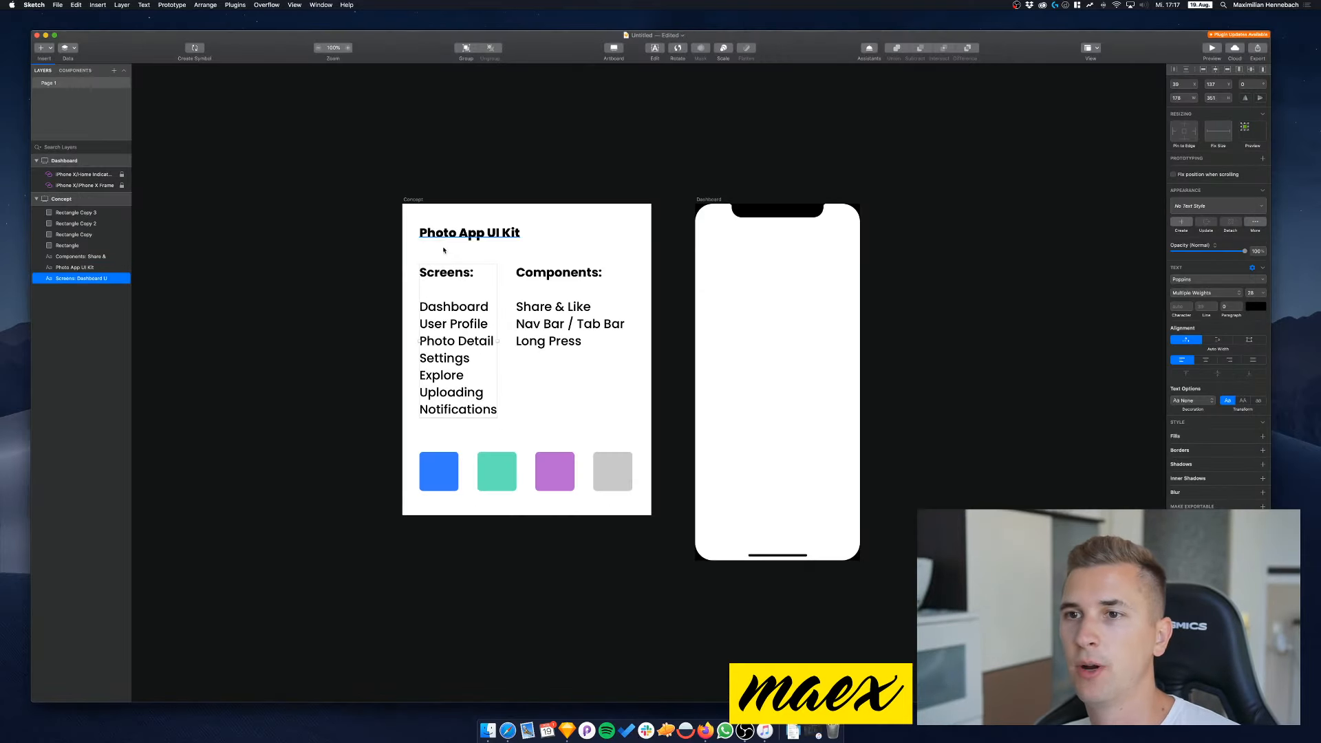
{"action": "left_click", "coordinate": [376, 204]}
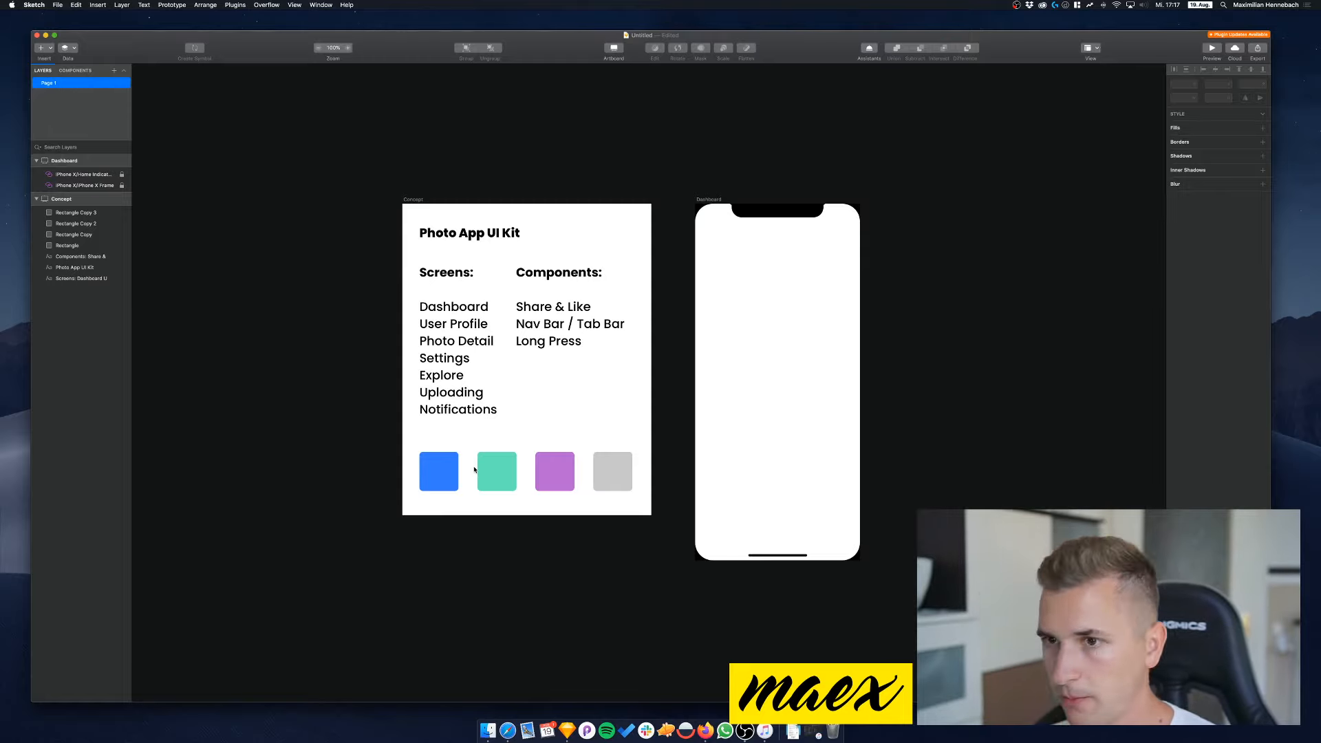
{"action": "scroll", "coordinate": [347, 402], "scroll_direction": "right", "scroll_amount": 3}
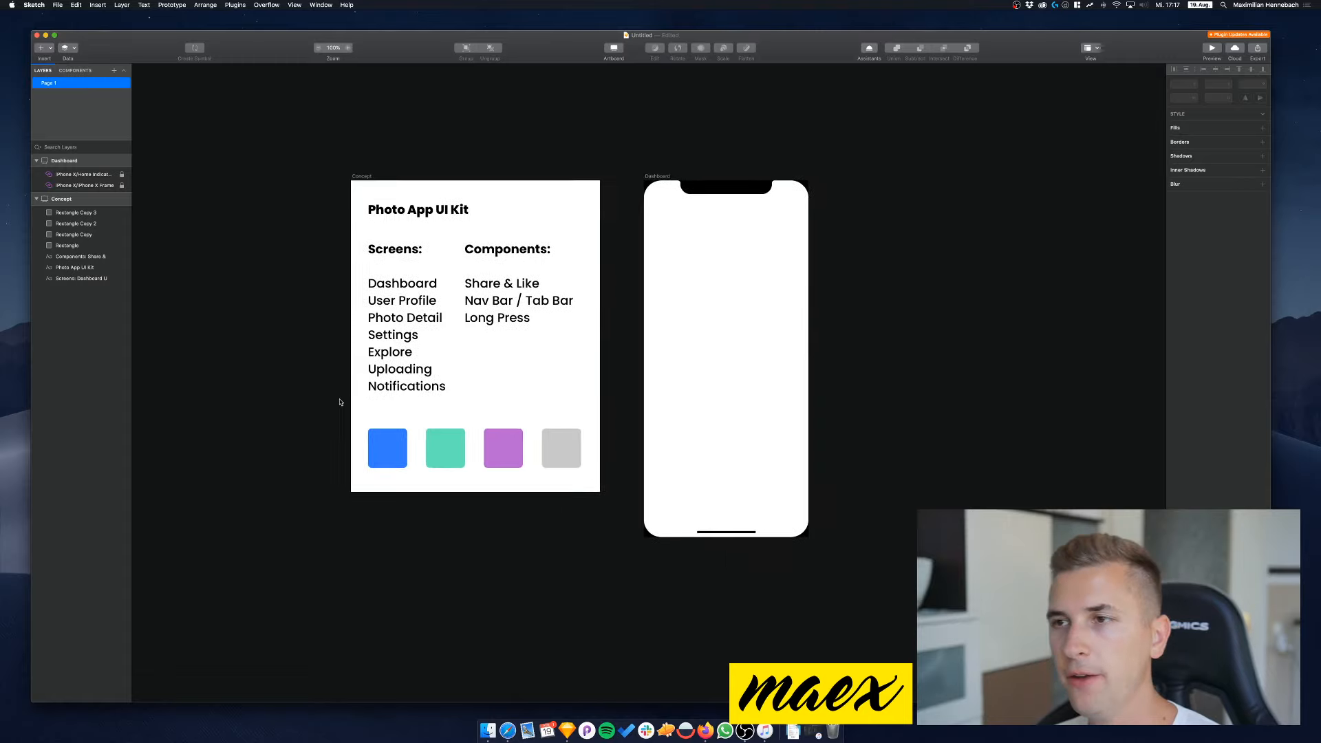
{"action": "left_click", "coordinate": [656, 176]}
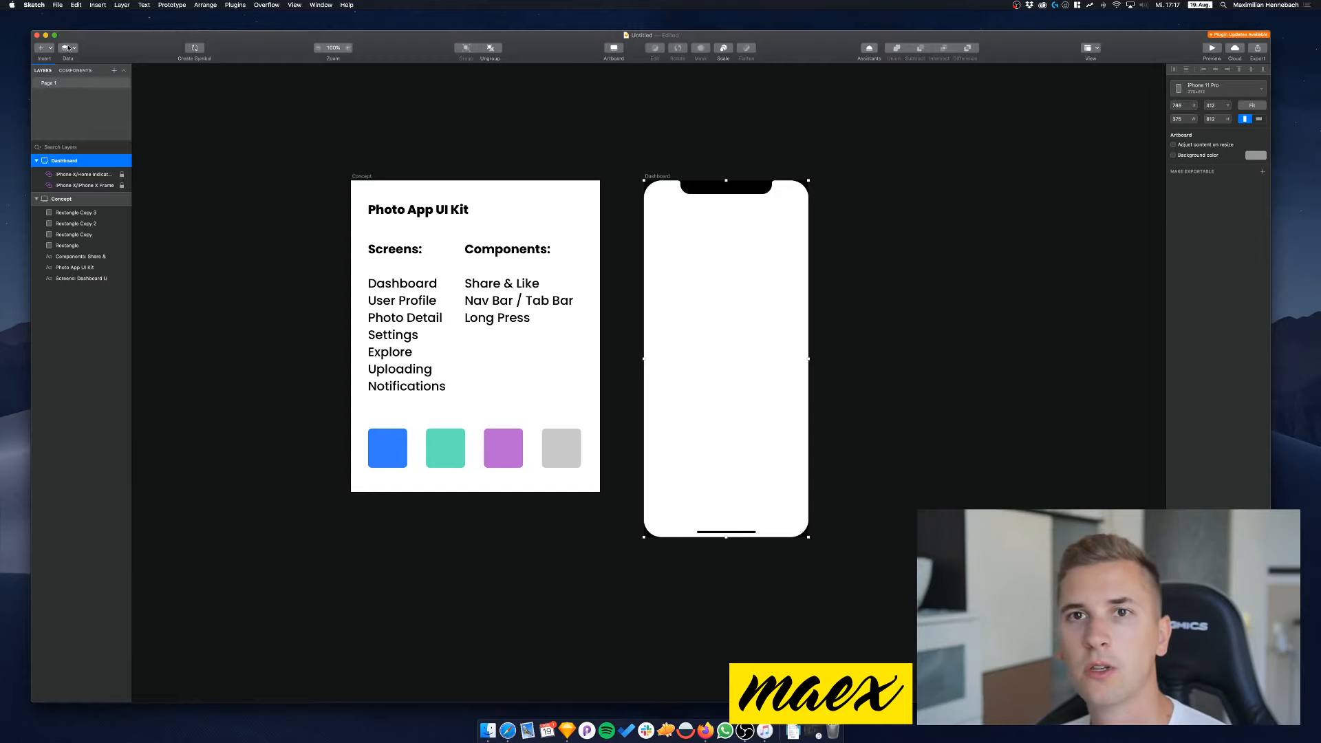
{"action": "left_click", "coordinate": [44, 48]}
{"action": "mouse_move", "coordinate": [96, 166]}
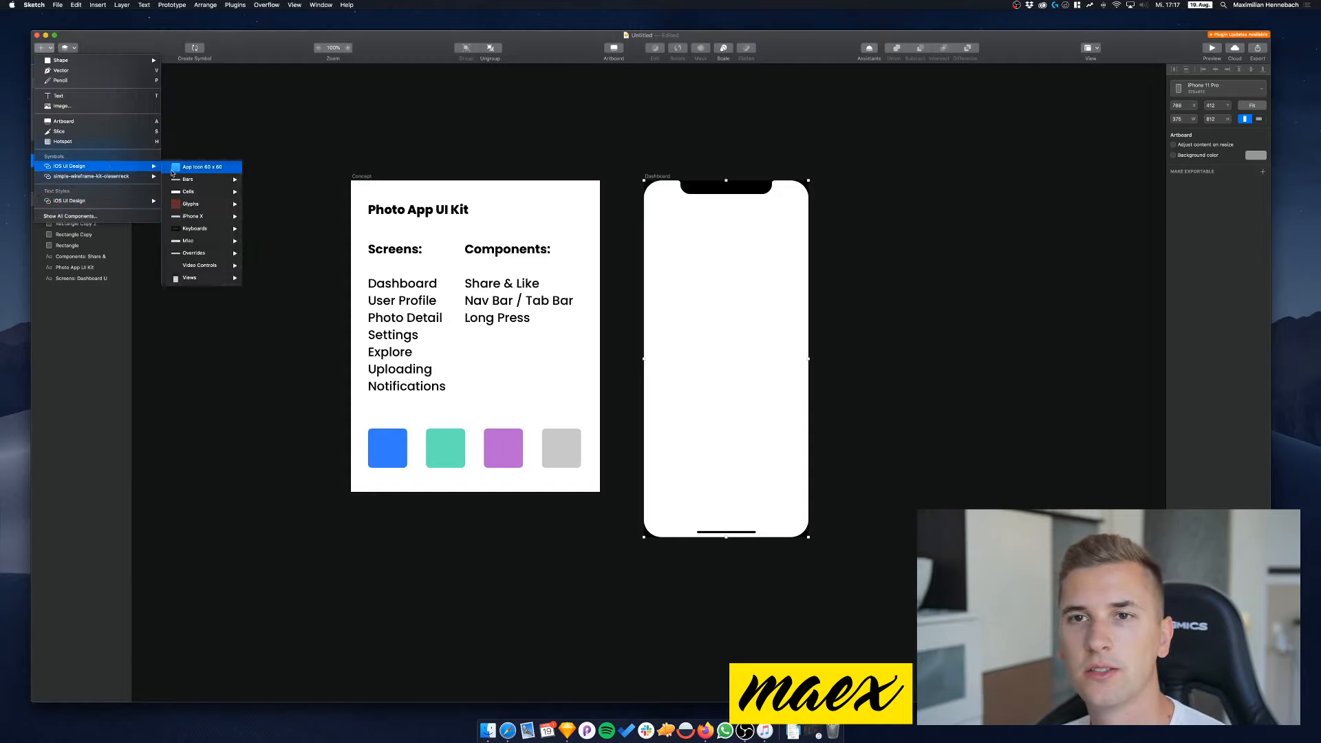
{"action": "mouse_move", "coordinate": [198, 218]}
{"action": "mouse_move", "coordinate": [303, 221]}
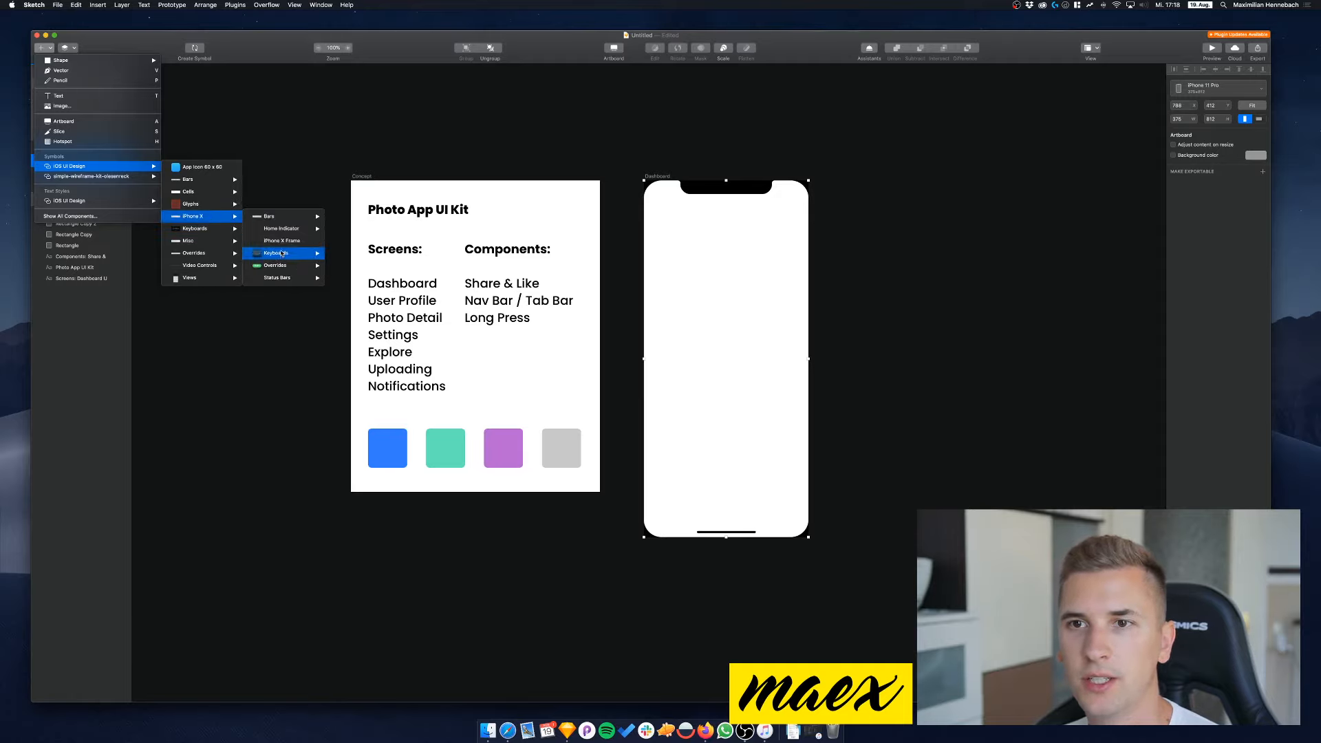
{"action": "mouse_move", "coordinate": [302, 278]}
{"action": "left_click", "coordinate": [348, 279]}
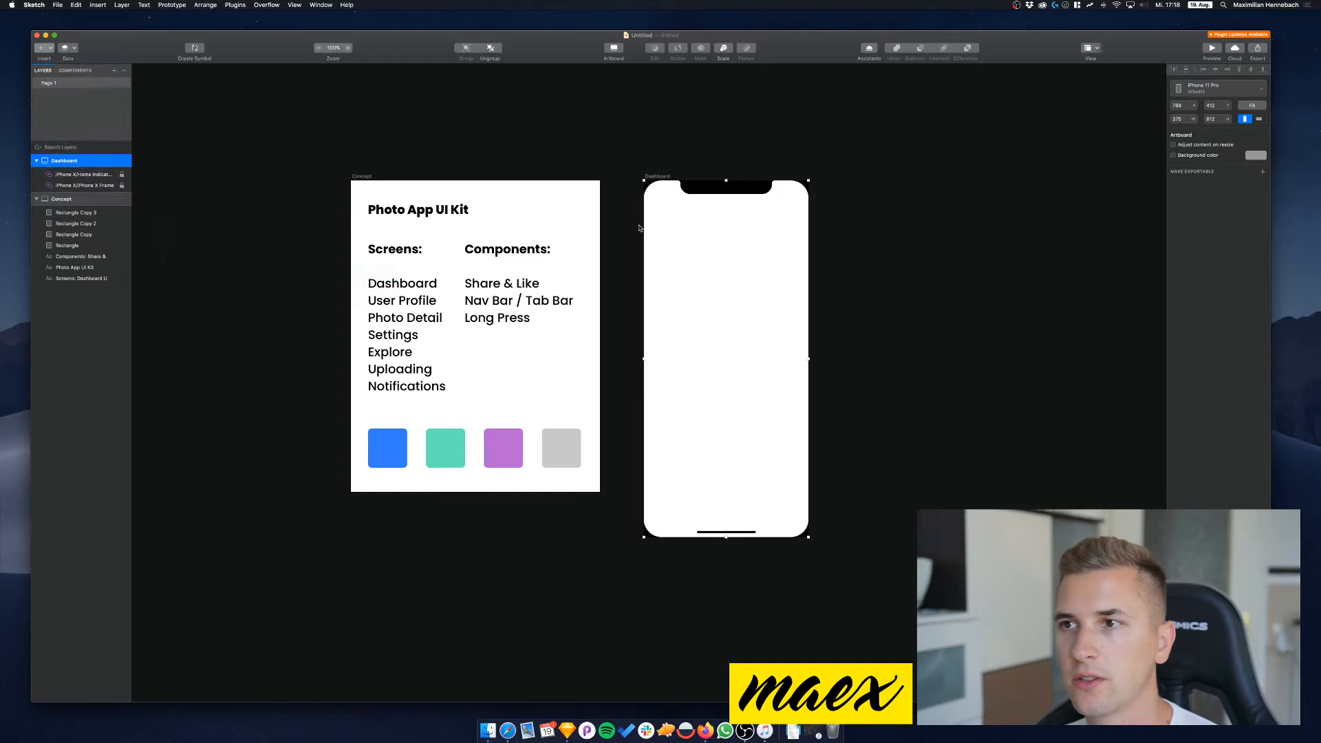
{"action": "left_click", "coordinate": [728, 194]}
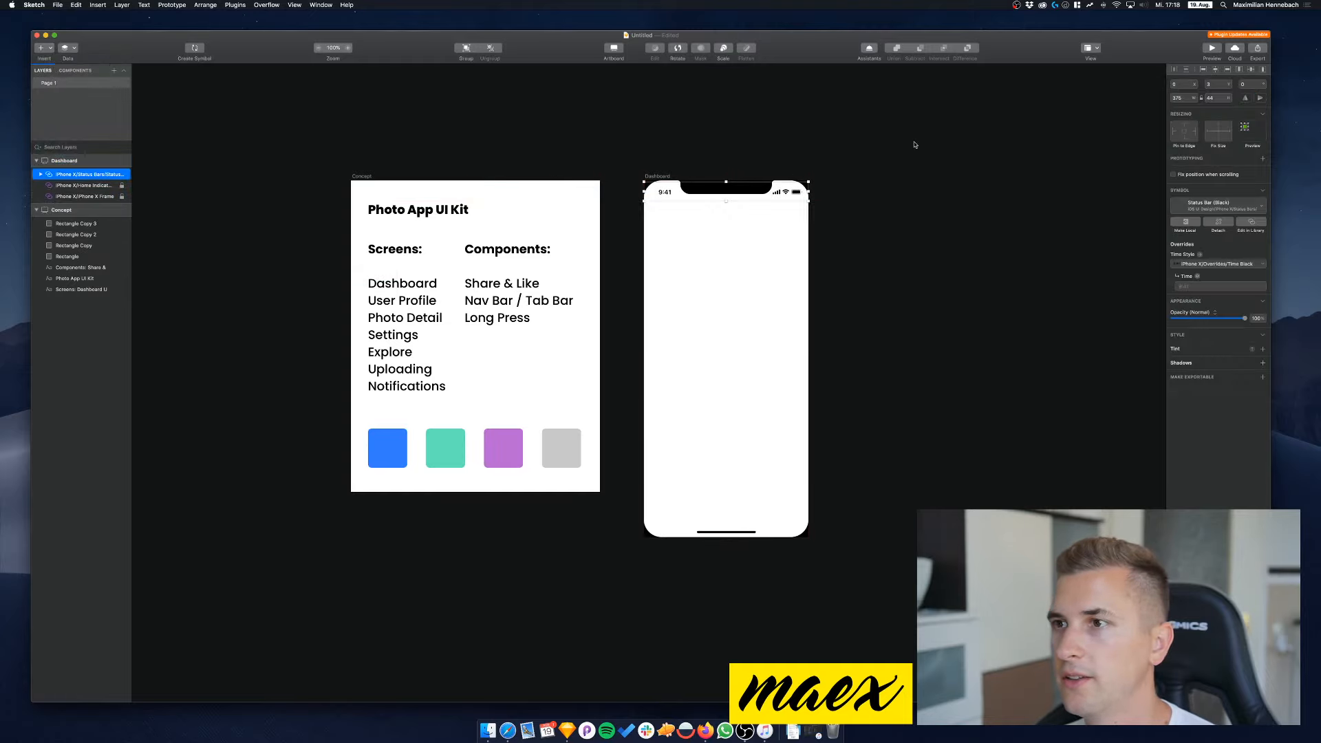
{"action": "left_click", "coordinate": [1240, 70]}
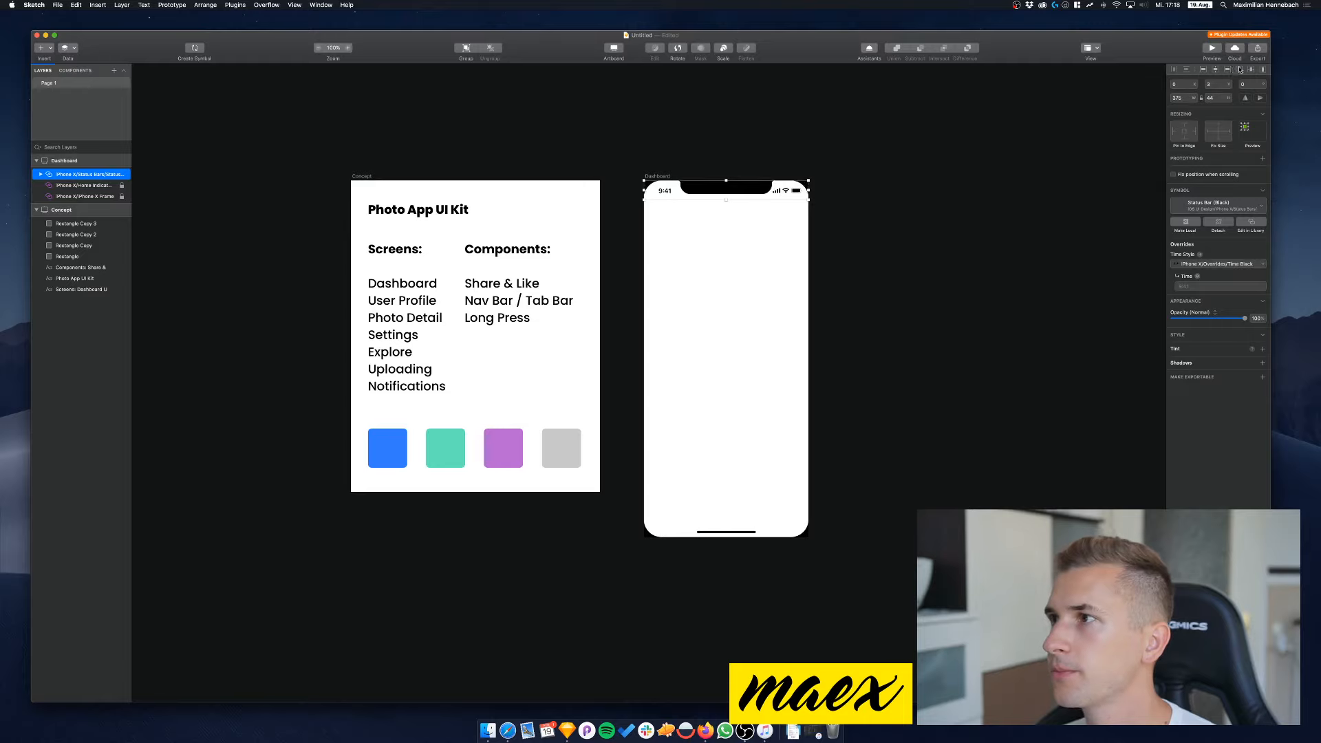
Lock the status bar layer in the Dashboard artboard
{"action": "left_click", "coordinate": [729, 274]}
{"action": "left_click", "coordinate": [75, 175]}
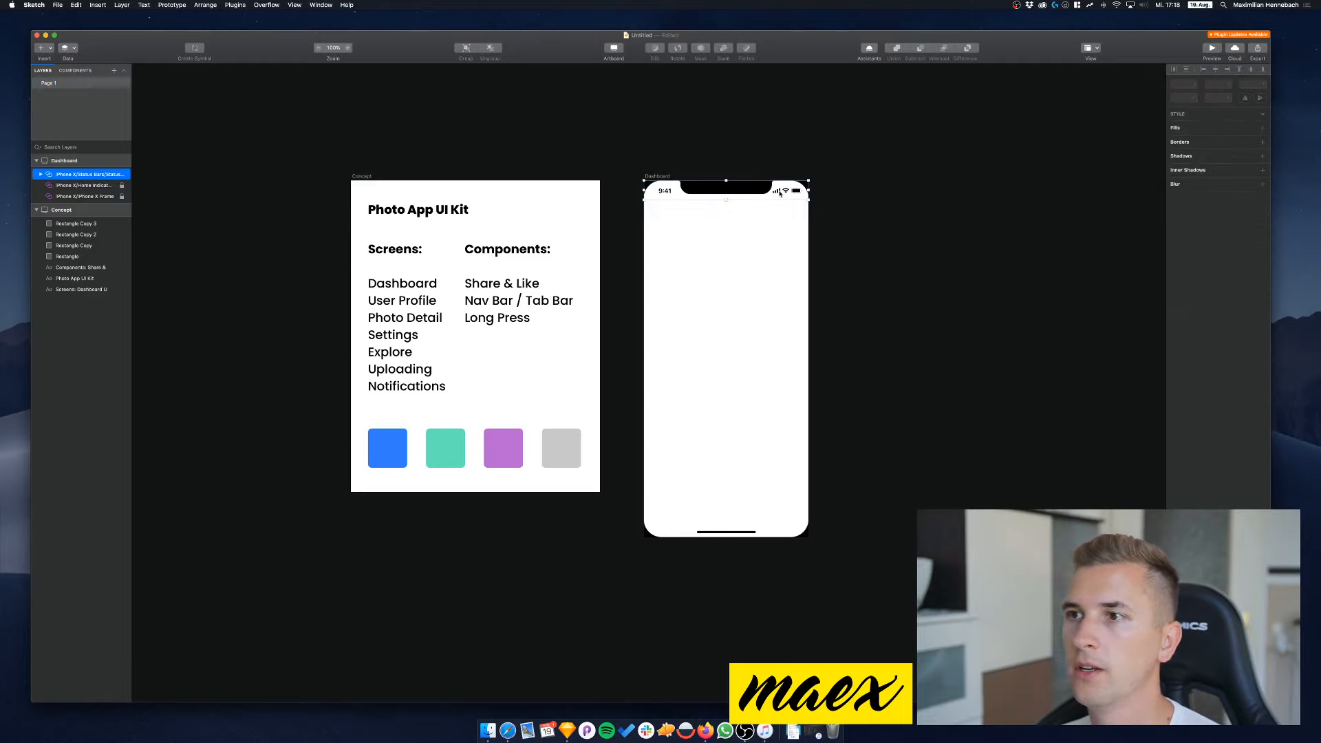
{"action": "right_click", "coordinate": [74, 174]}
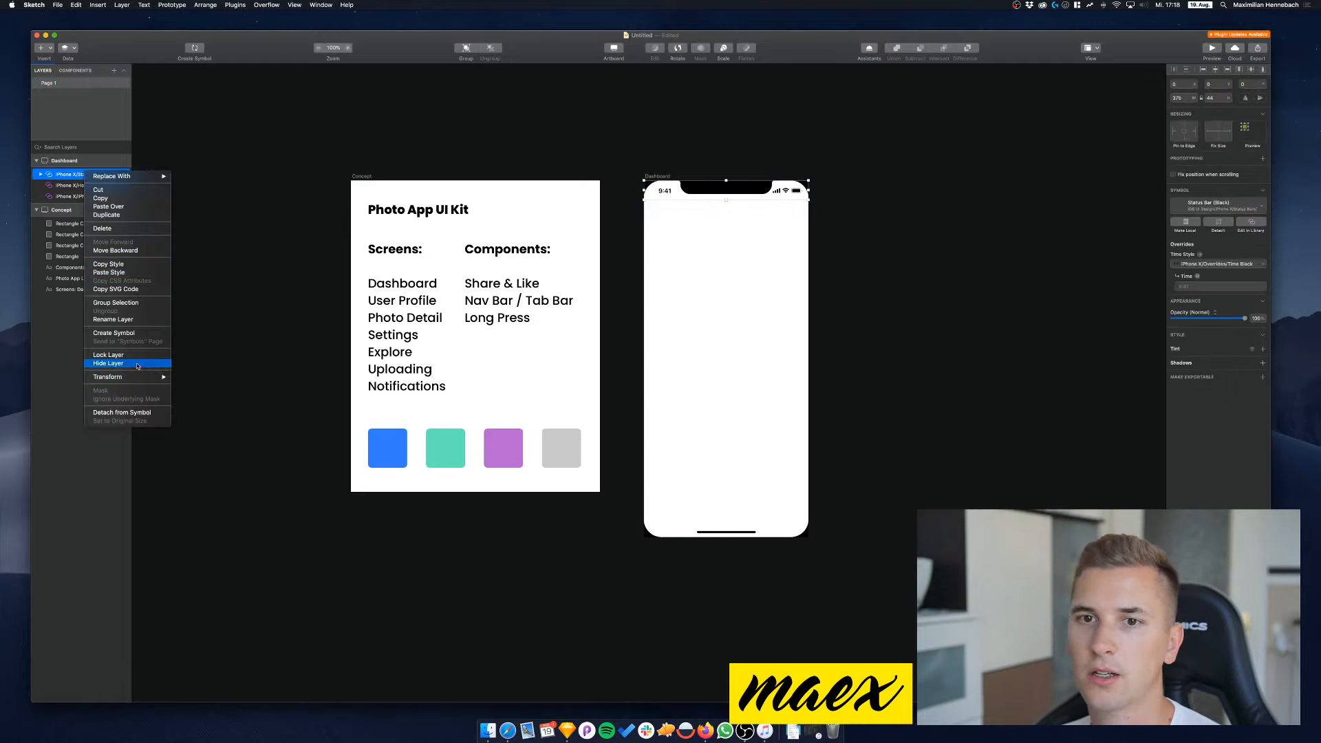
{"action": "left_click", "coordinate": [113, 361]}
{"action": "left_click", "coordinate": [706, 270]}
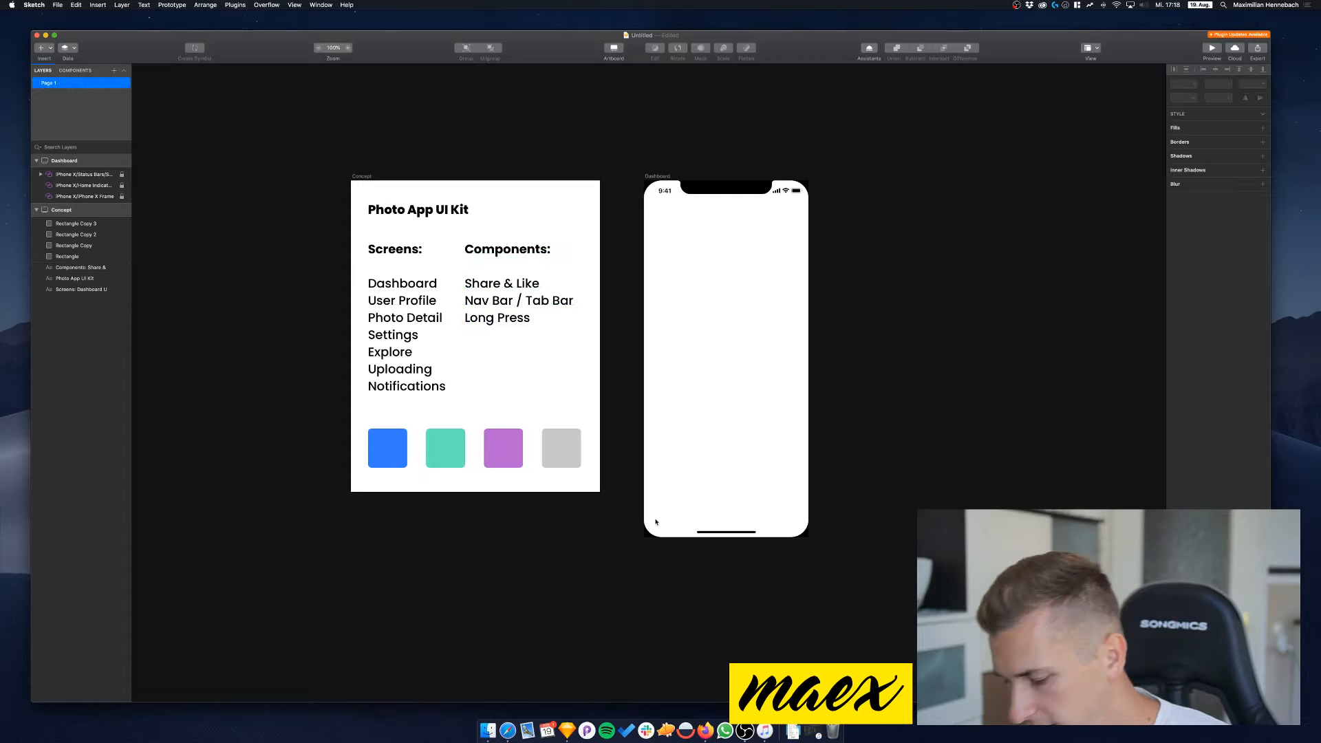
Draw a full-width rectangle about 375 by 109 px along the lower edge of the Dashboard artboard
{"action": "key", "text": "r"}
{"action": "left_click_drag", "start_coordinate": [638, 532], "coordinate": [809, 489]}
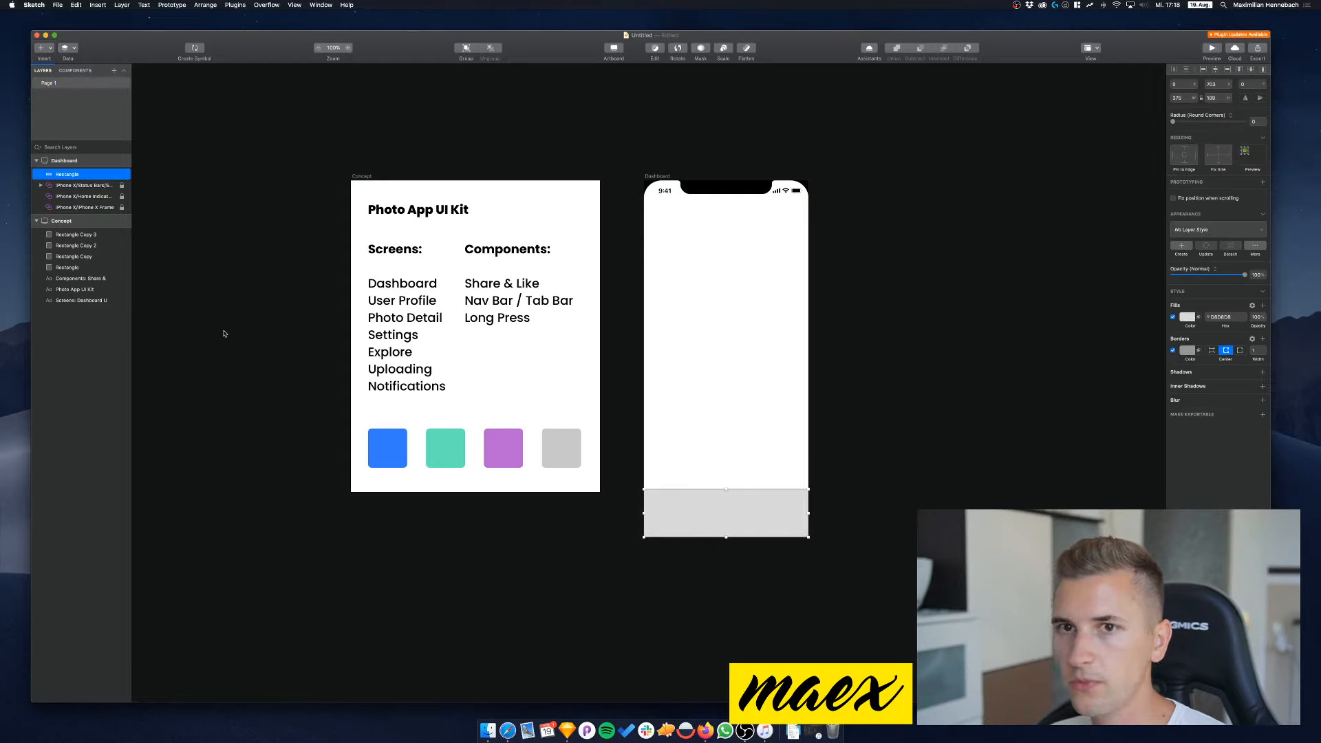
Move the bottom bar rectangle beneath the iPhone frame layers and inset it to about 335 by 75 px with even side margins
{"action": "left_click_drag", "start_coordinate": [67, 175], "coordinate": [68, 211]}
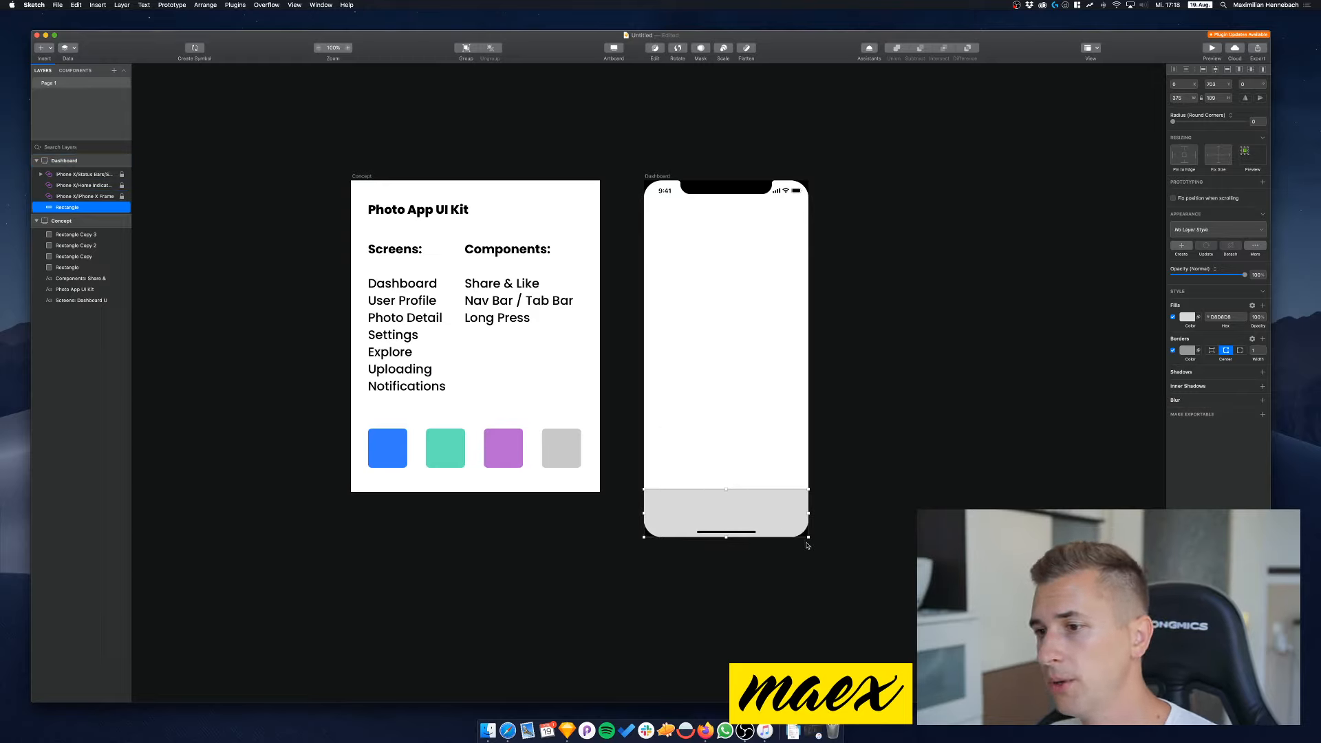
{"action": "left_click_drag", "start_coordinate": [809, 537], "coordinate": [786, 506]}
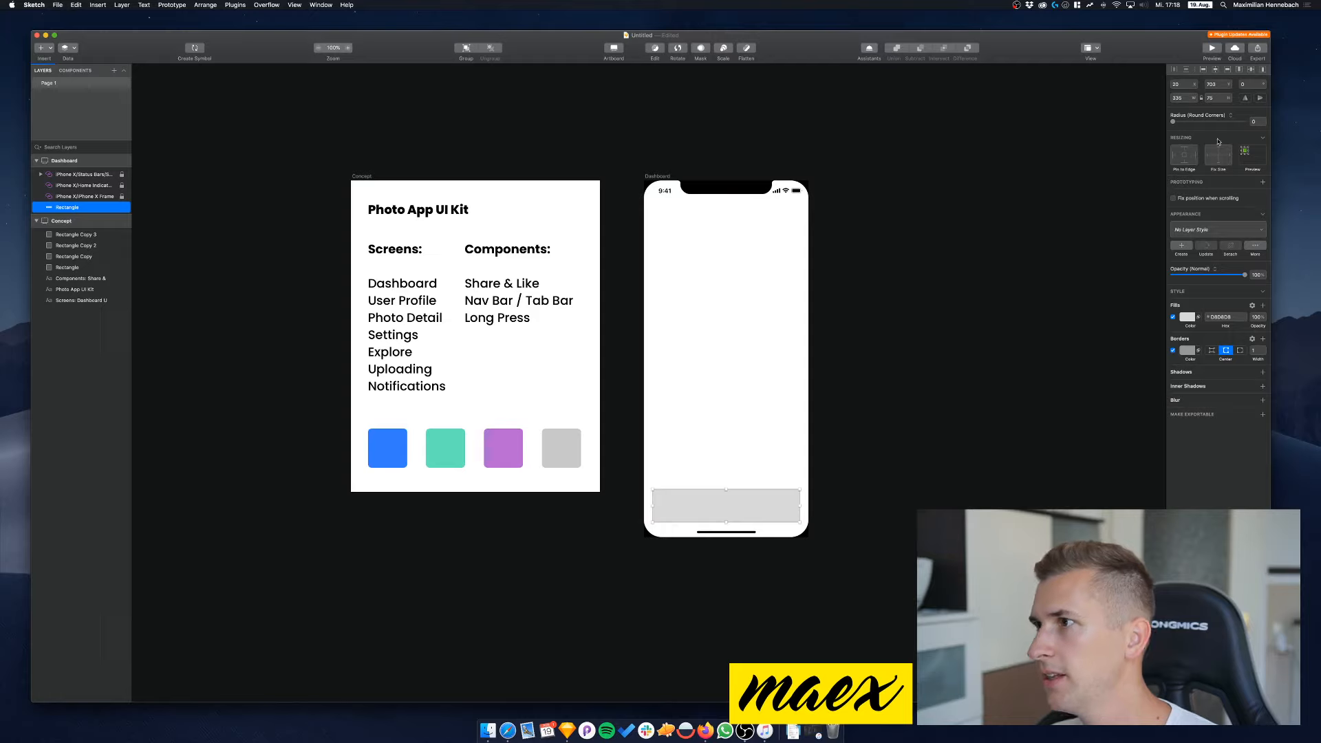
Remove the bottom bar's border and round its corners to a radius of 17
{"action": "left_click", "coordinate": [1173, 350]}
{"action": "left_click_drag", "start_coordinate": [1173, 121], "coordinate": [1223, 126]}
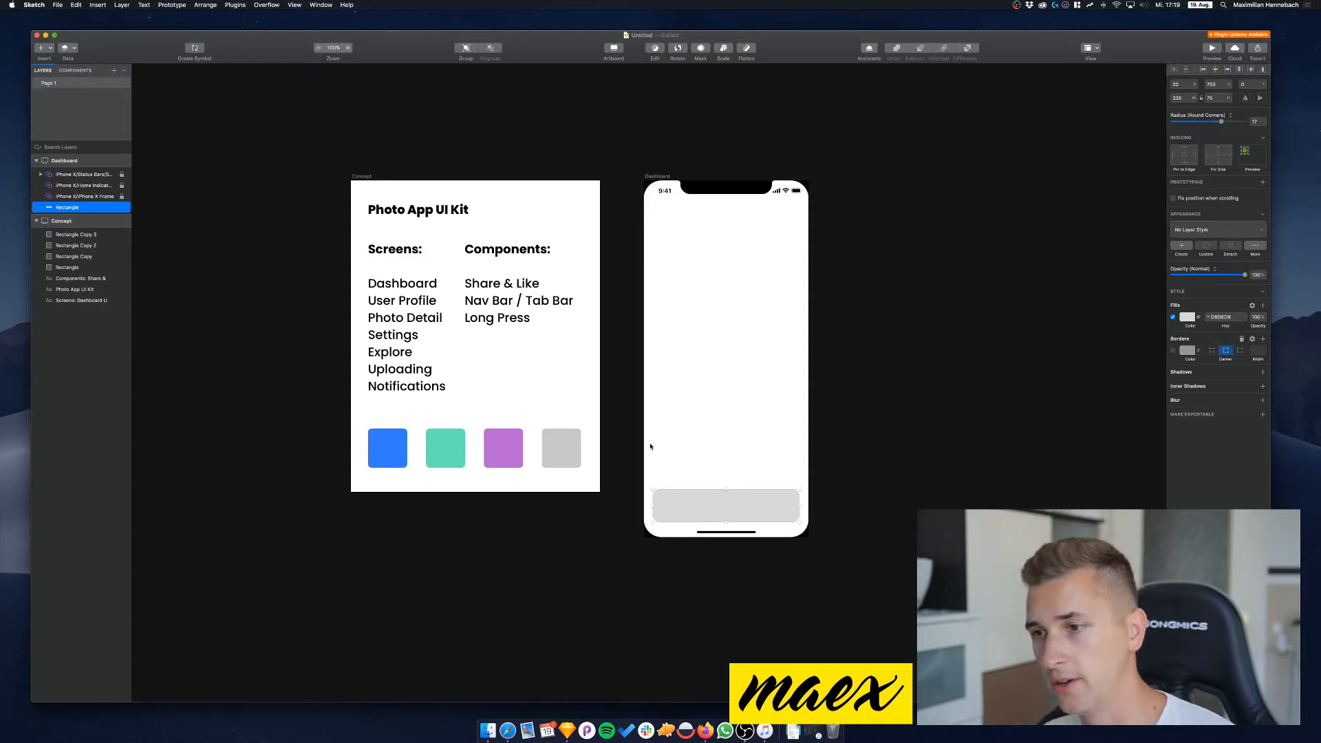
Fill the bottom bar with the blue 337CFF sampled from the first Concept swatch and nudge the bar slightly upward
{"action": "left_click", "coordinate": [1187, 317]}
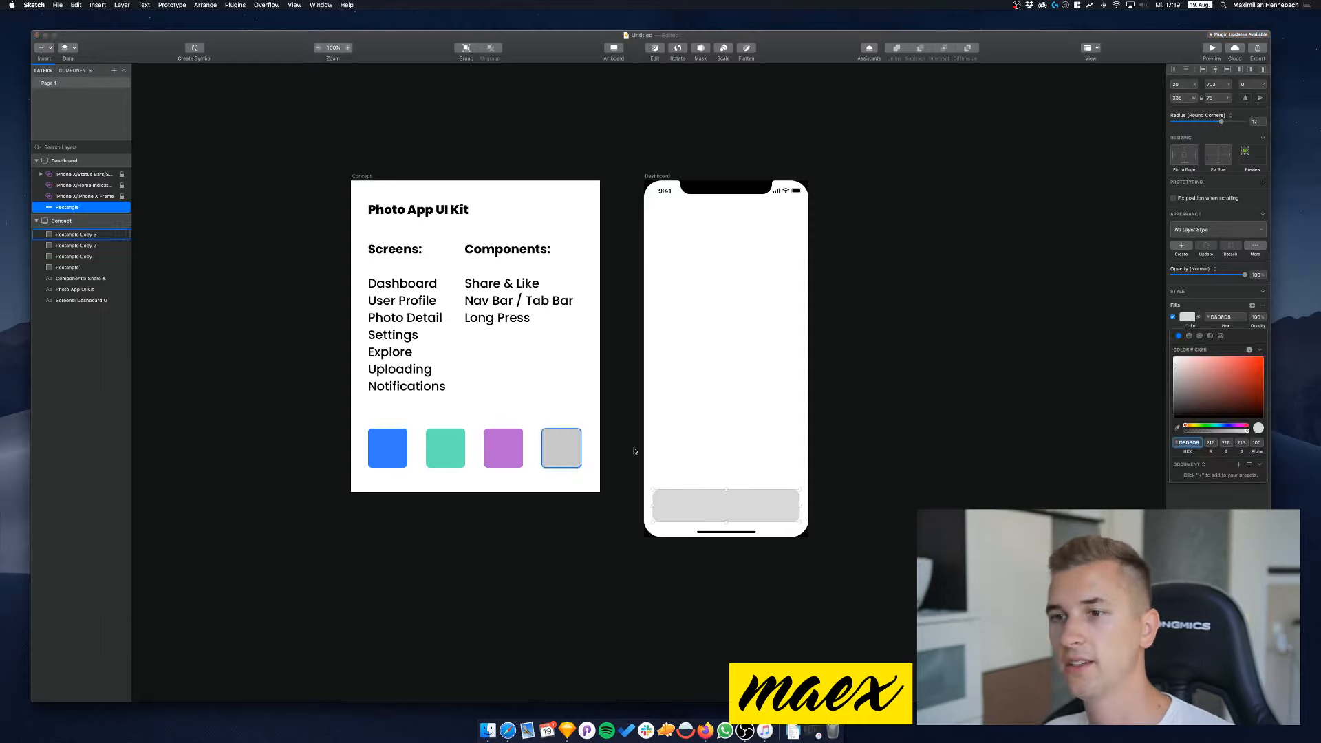
{"action": "key", "text": "ctrl+c"}
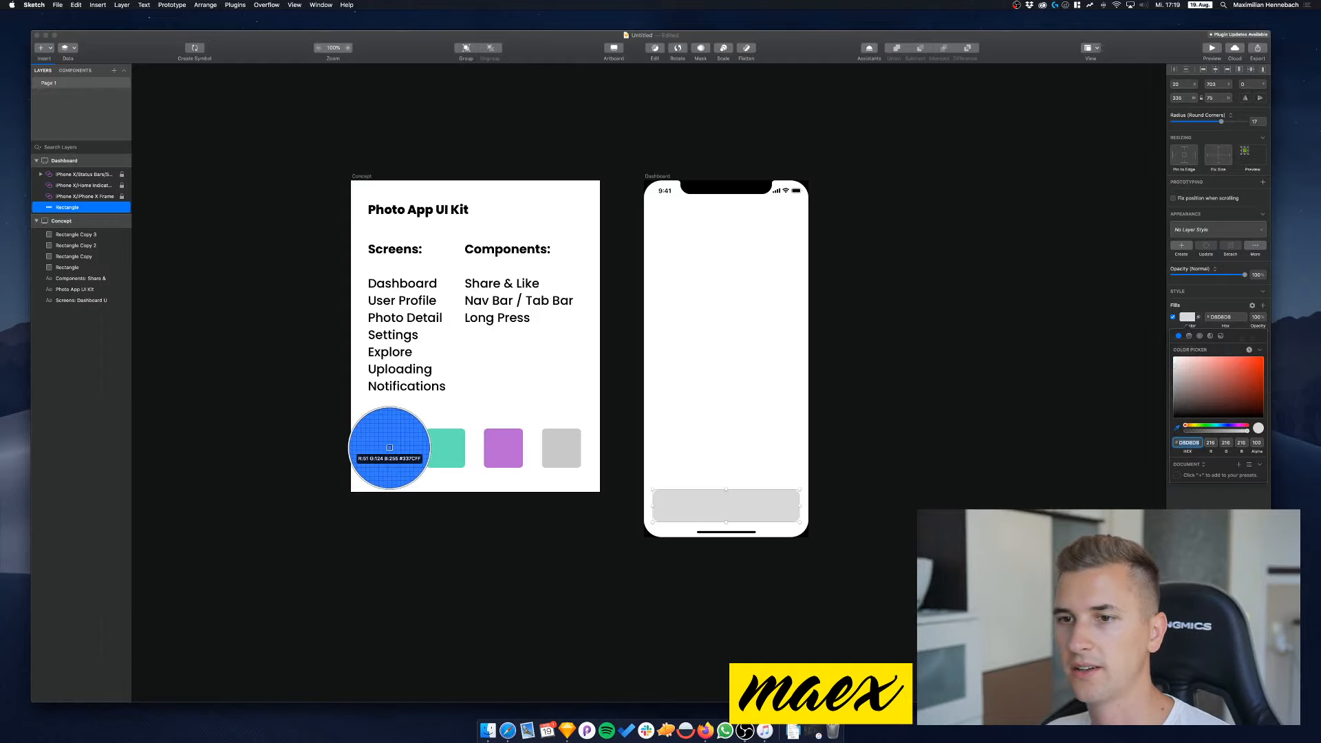
{"action": "left_click", "coordinate": [388, 448]}
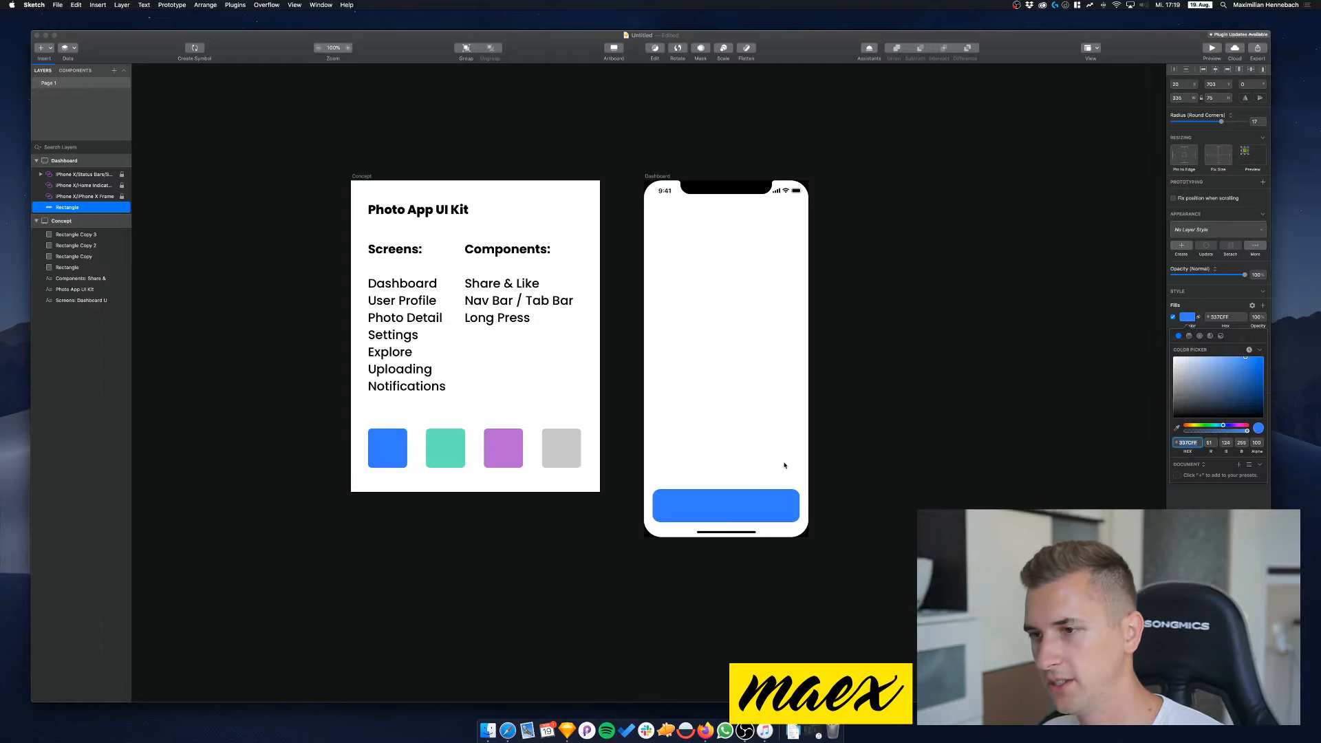
{"action": "key", "text": "Escape"}
{"action": "key", "text": "Up"}
{"action": "key", "text": "Up"}
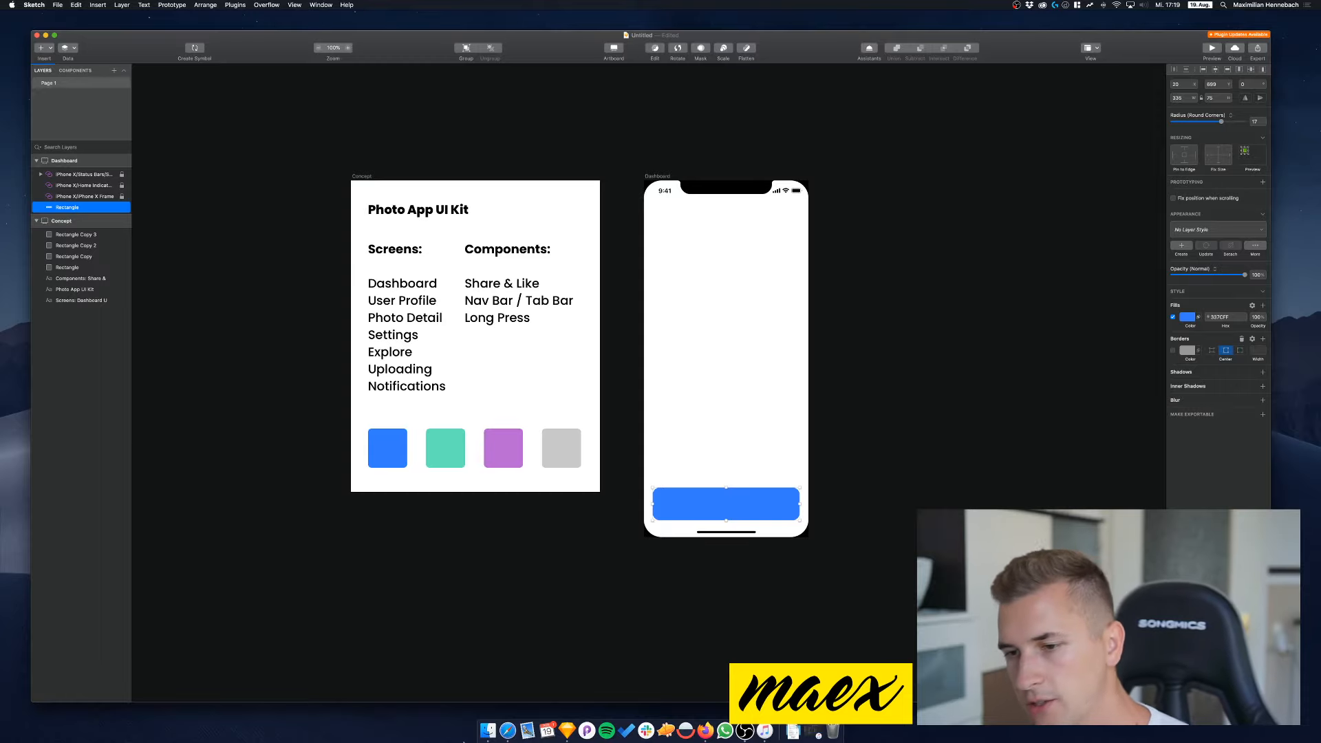
Switch to Safari and search Google in a new tab for "altrüus", refining the query to "altrüus color palette"
{"action": "left_click", "coordinate": [507, 731]}
{"action": "key", "text": "super+t"}
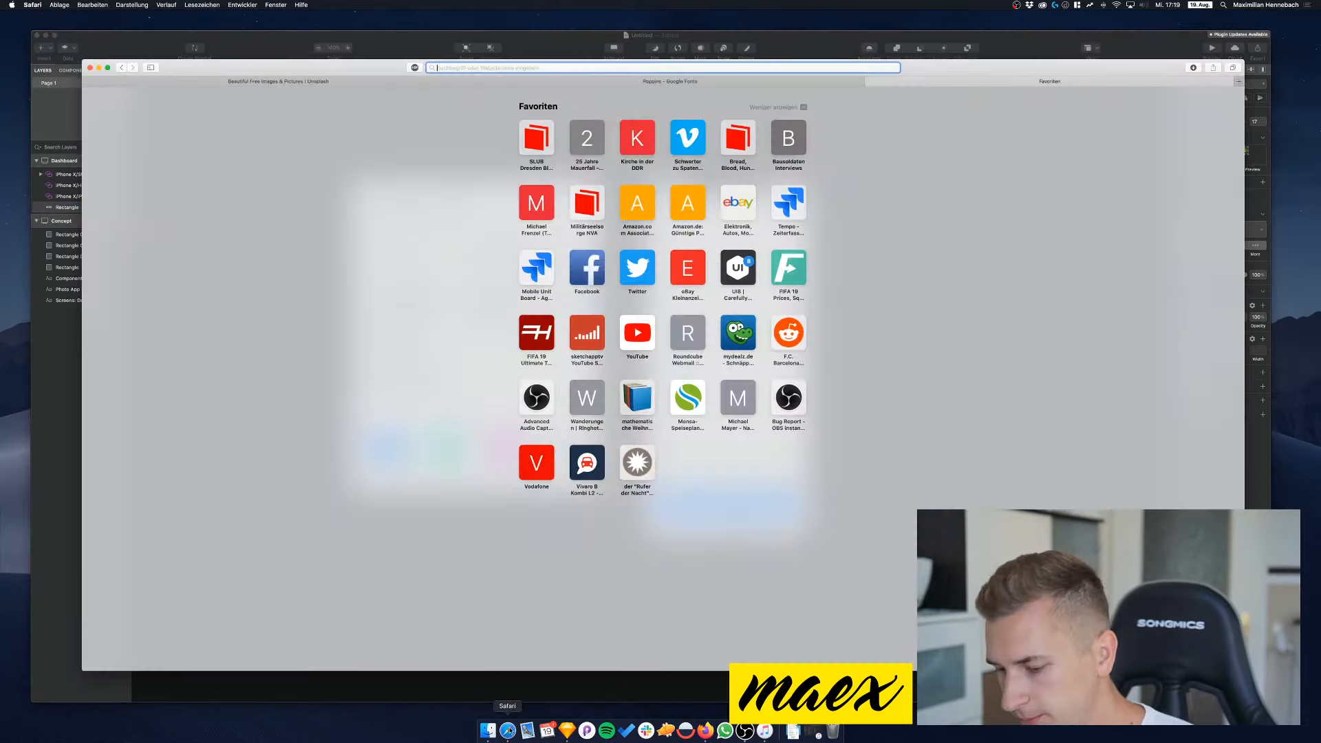
{"action": "type", "text": "altruis"}
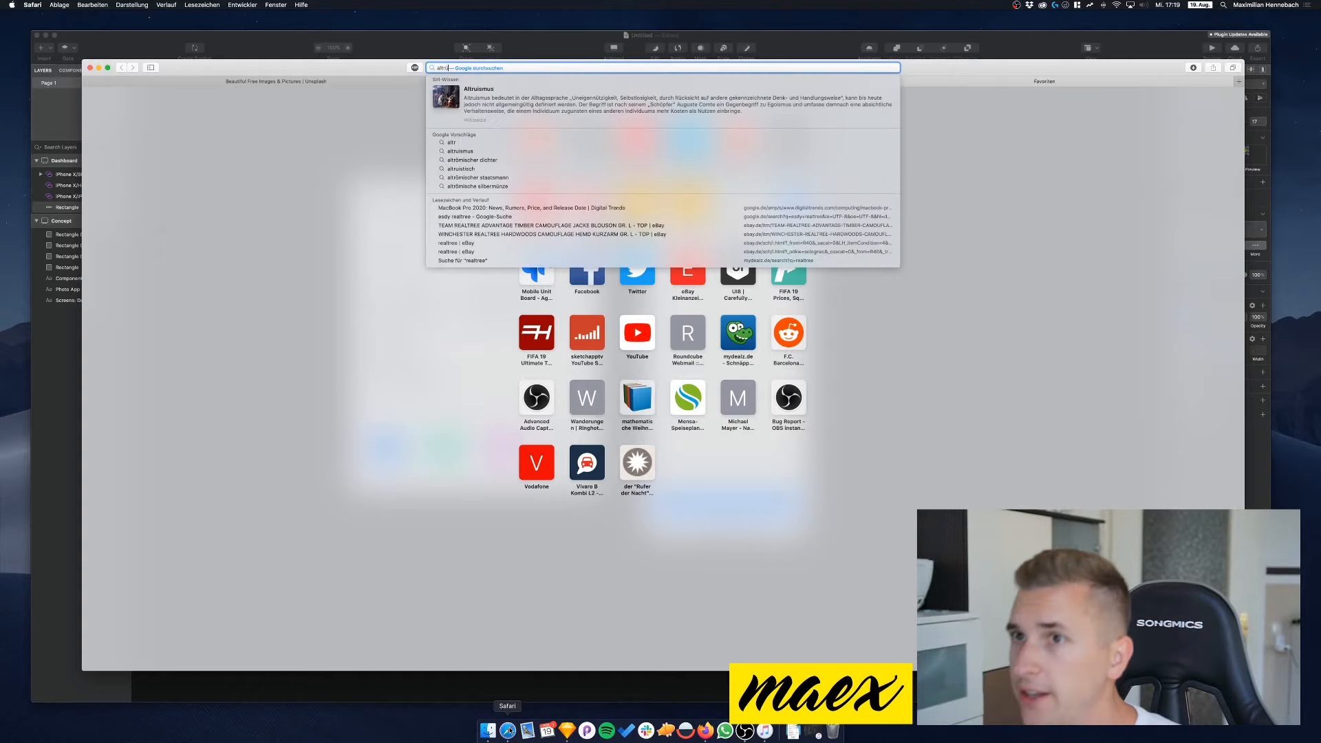
{"action": "key", "text": "Return"}
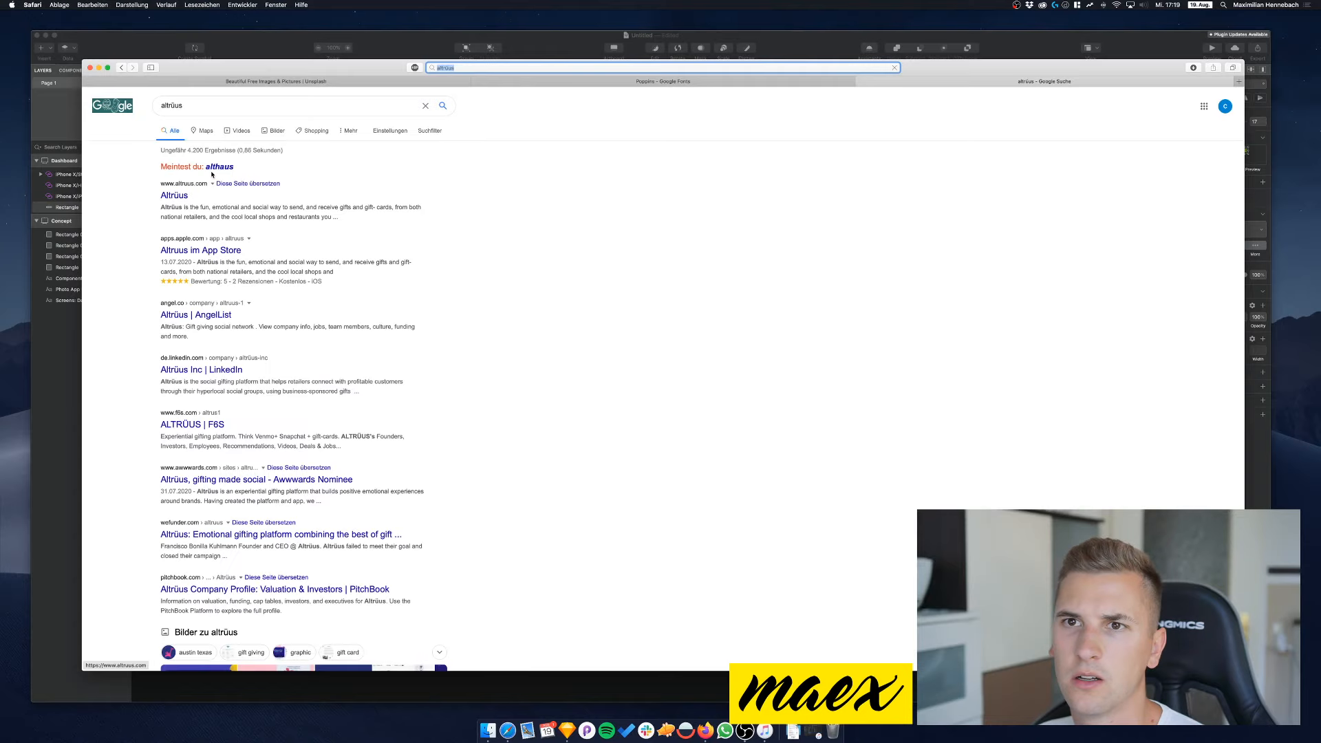
{"action": "left_click", "coordinate": [212, 106]}
{"action": "type", "text": "c"}
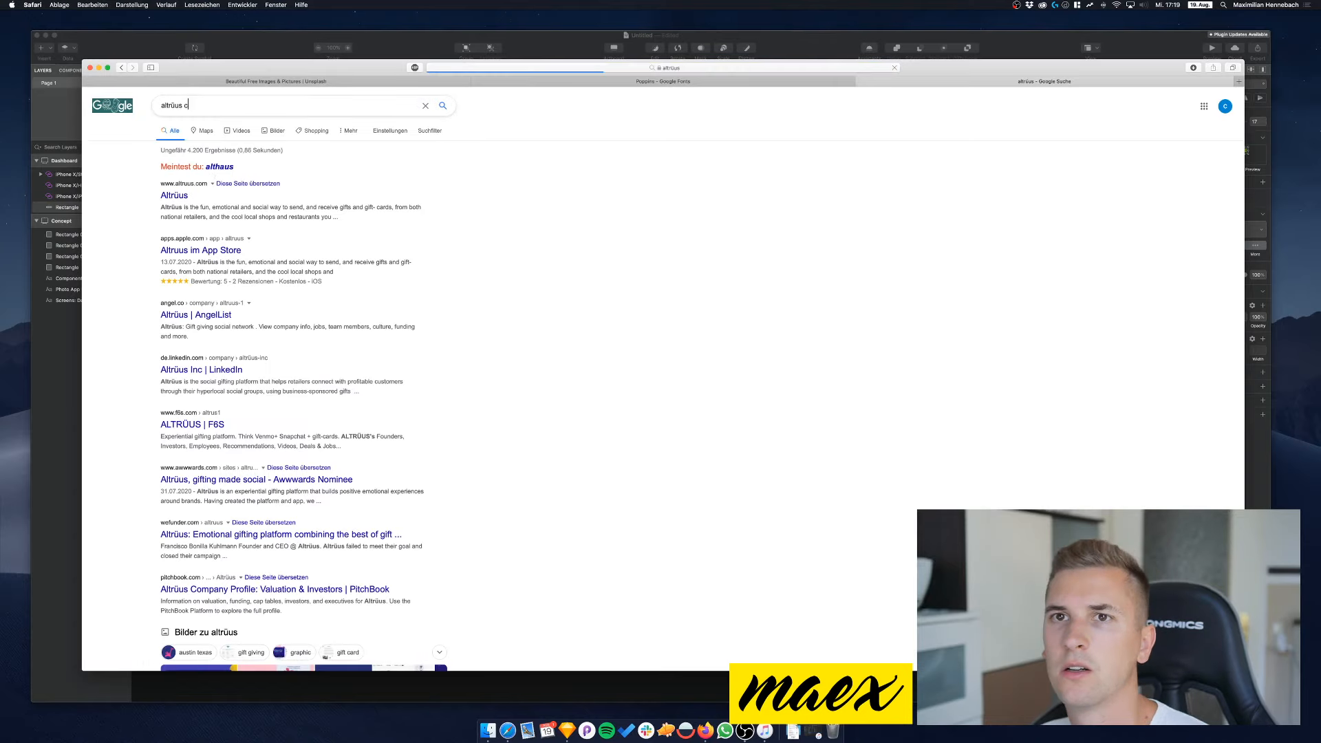
{"action": "type", "text": "olor palette"}
{"action": "key", "text": "Return"}
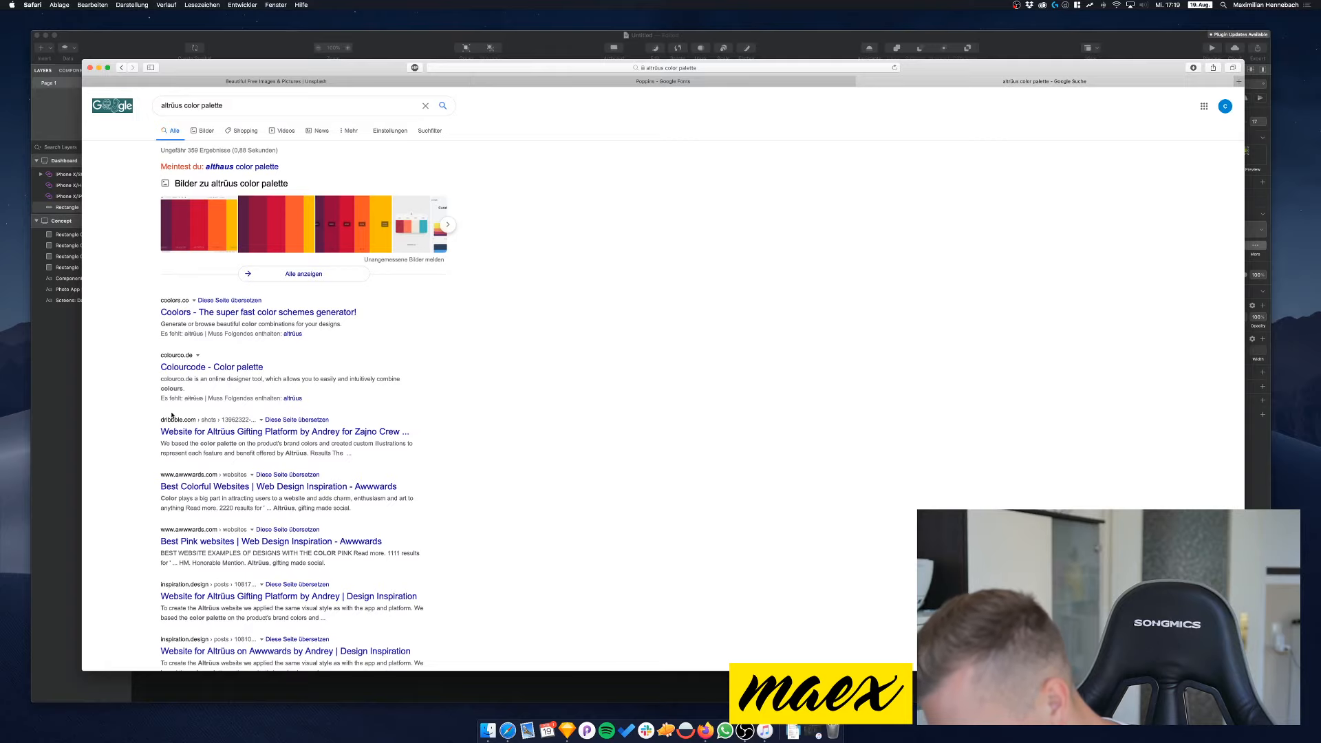
Open the Altrüus website altruus.com and look through its landing page for the brand colours
{"action": "scroll", "coordinate": [172, 415], "scroll_direction": "left", "scroll_amount": 5}
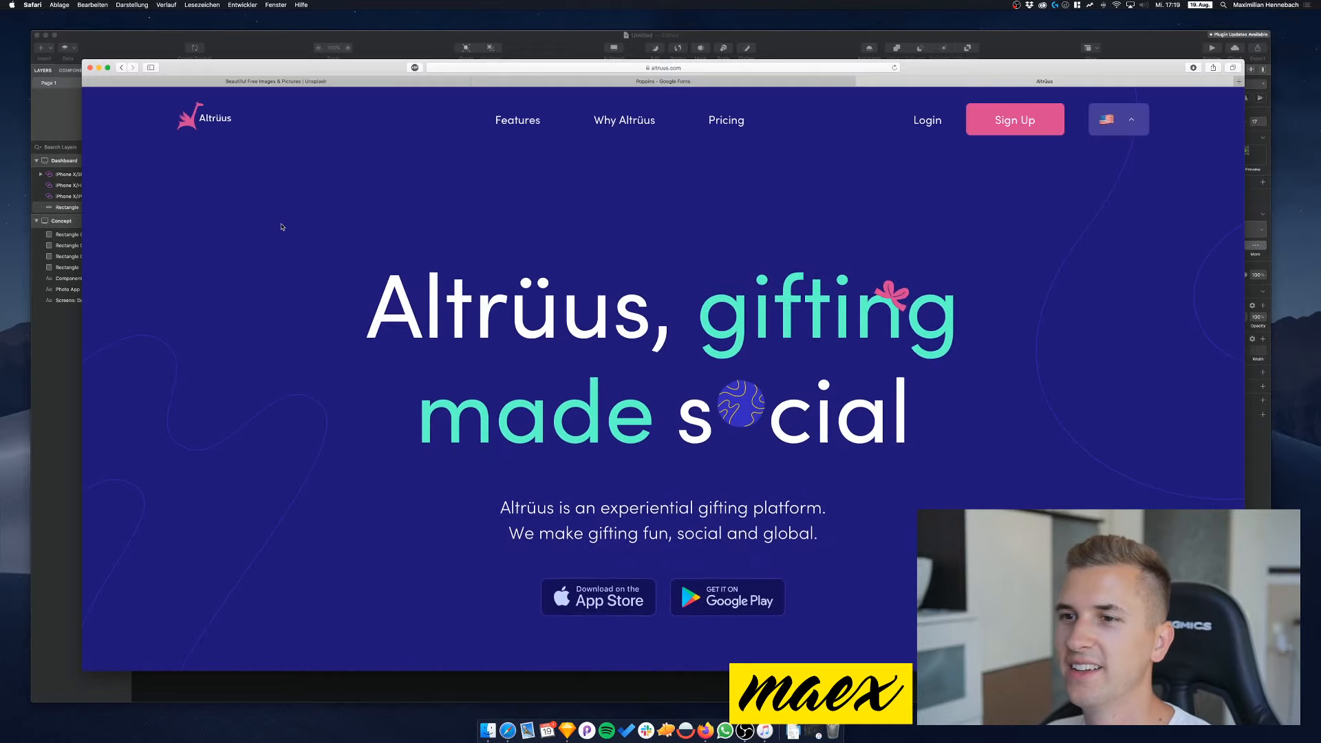
{"action": "scroll", "coordinate": [366, 324], "scroll_direction": "down", "scroll_amount": 3}
{"action": "scroll", "coordinate": [366, 323], "scroll_direction": "up", "scroll_amount": 3}
{"action": "scroll", "coordinate": [366, 323], "scroll_direction": "down", "scroll_amount": 4}
{"action": "scroll", "coordinate": [366, 323], "scroll_direction": "up", "scroll_amount": 5}
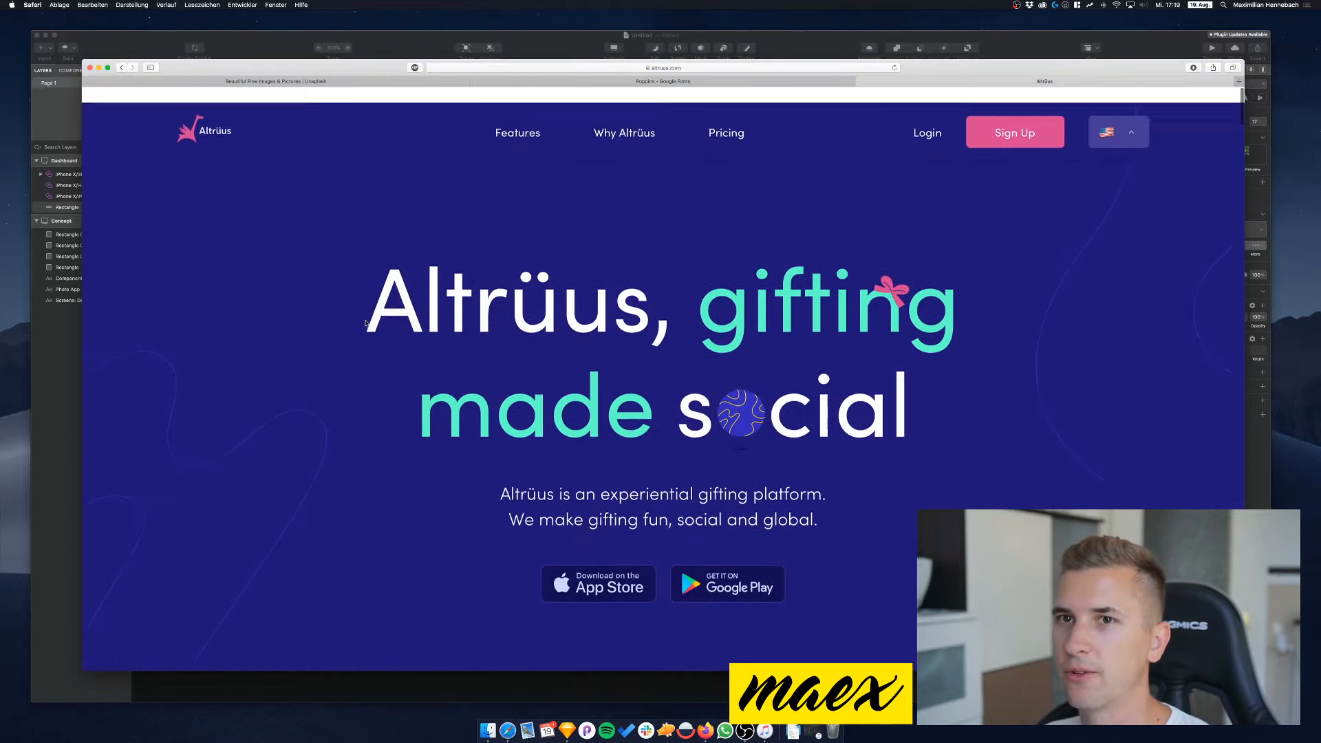
{"action": "scroll", "coordinate": [366, 324], "scroll_direction": "down", "scroll_amount": 5}
{"action": "scroll", "coordinate": [367, 323], "scroll_direction": "up", "scroll_amount": 5}
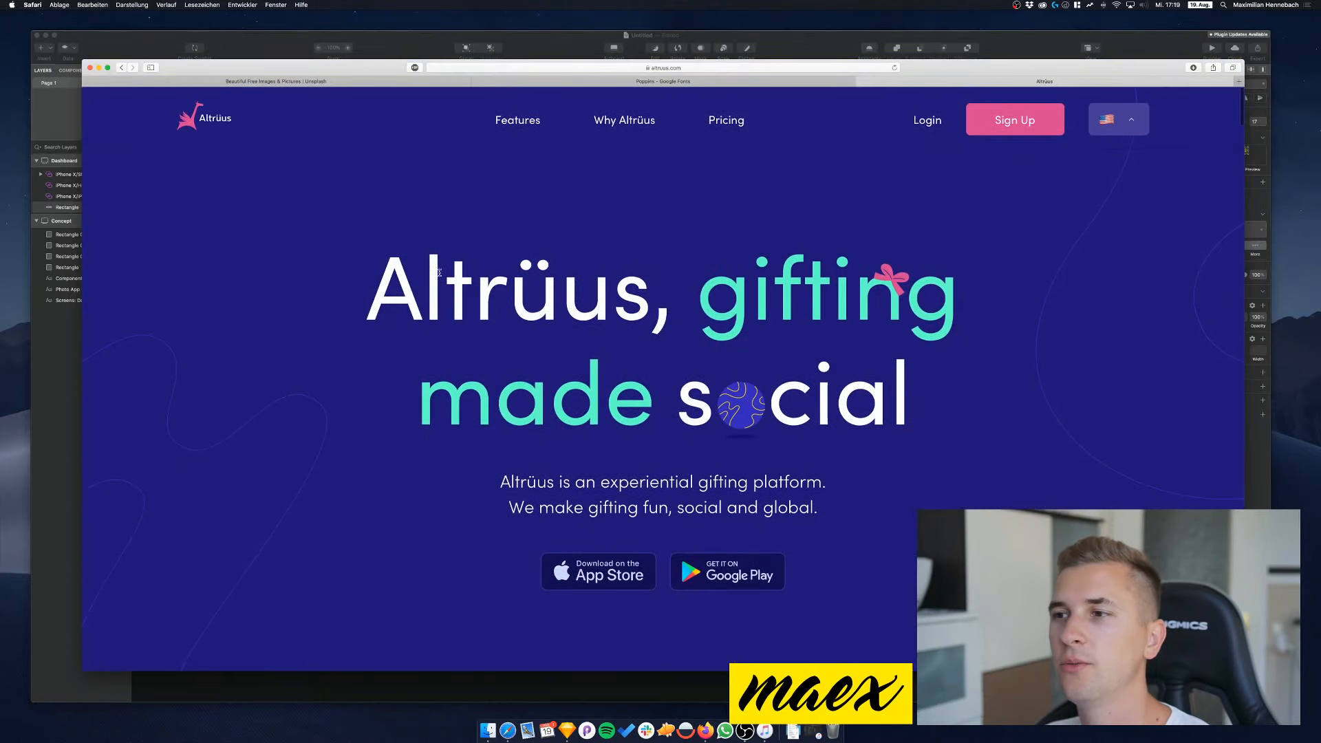
{"action": "scroll", "coordinate": [439, 272], "scroll_direction": "up", "scroll_amount": 1}
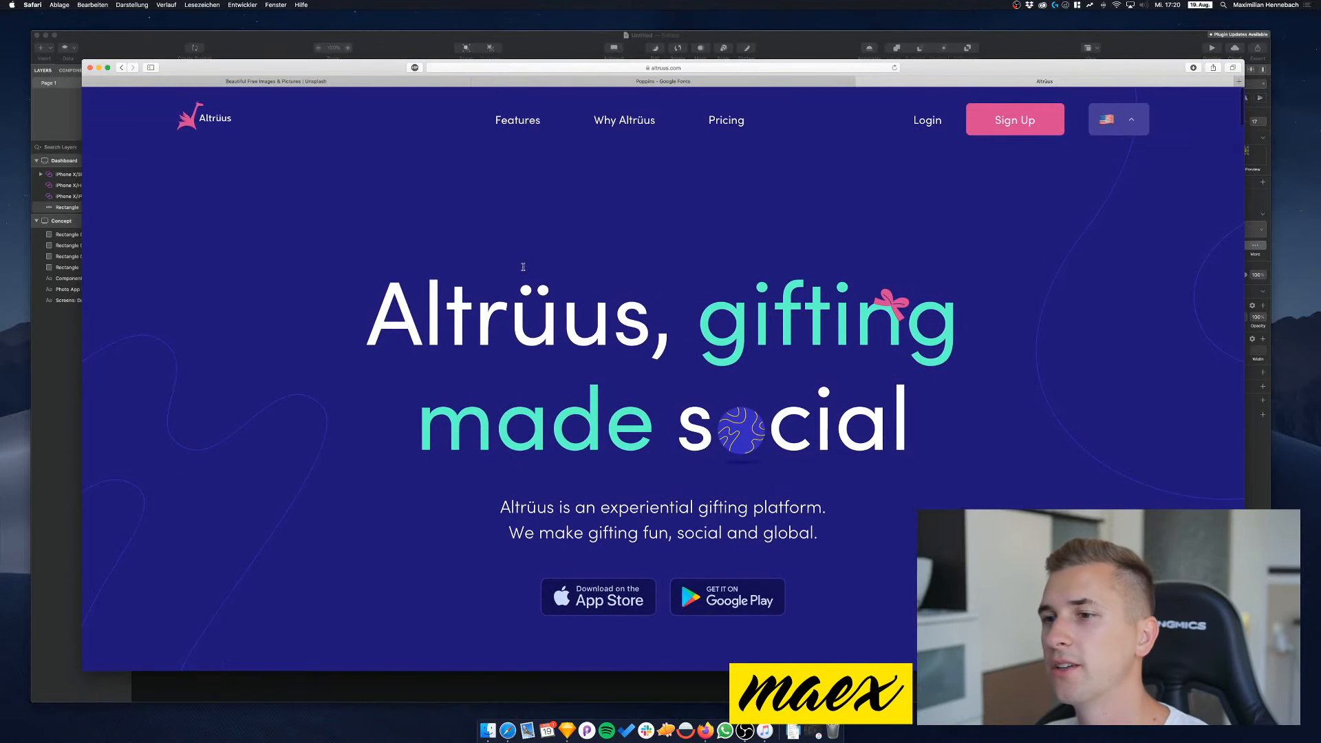
{"action": "scroll", "coordinate": [523, 267], "scroll_direction": "down", "scroll_amount": 6}
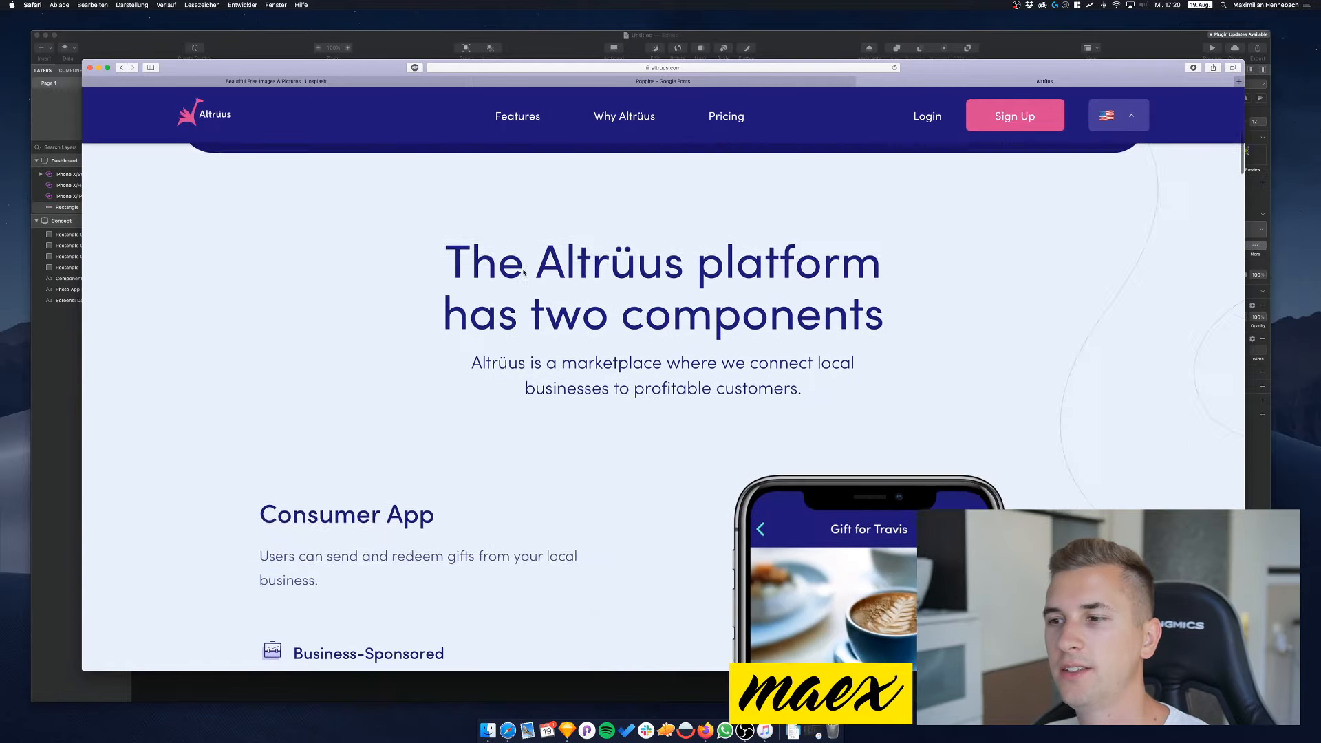
{"action": "scroll", "coordinate": [523, 273], "scroll_direction": "down", "scroll_amount": 5}
{"action": "scroll", "coordinate": [523, 273], "scroll_direction": "up", "scroll_amount": 1}
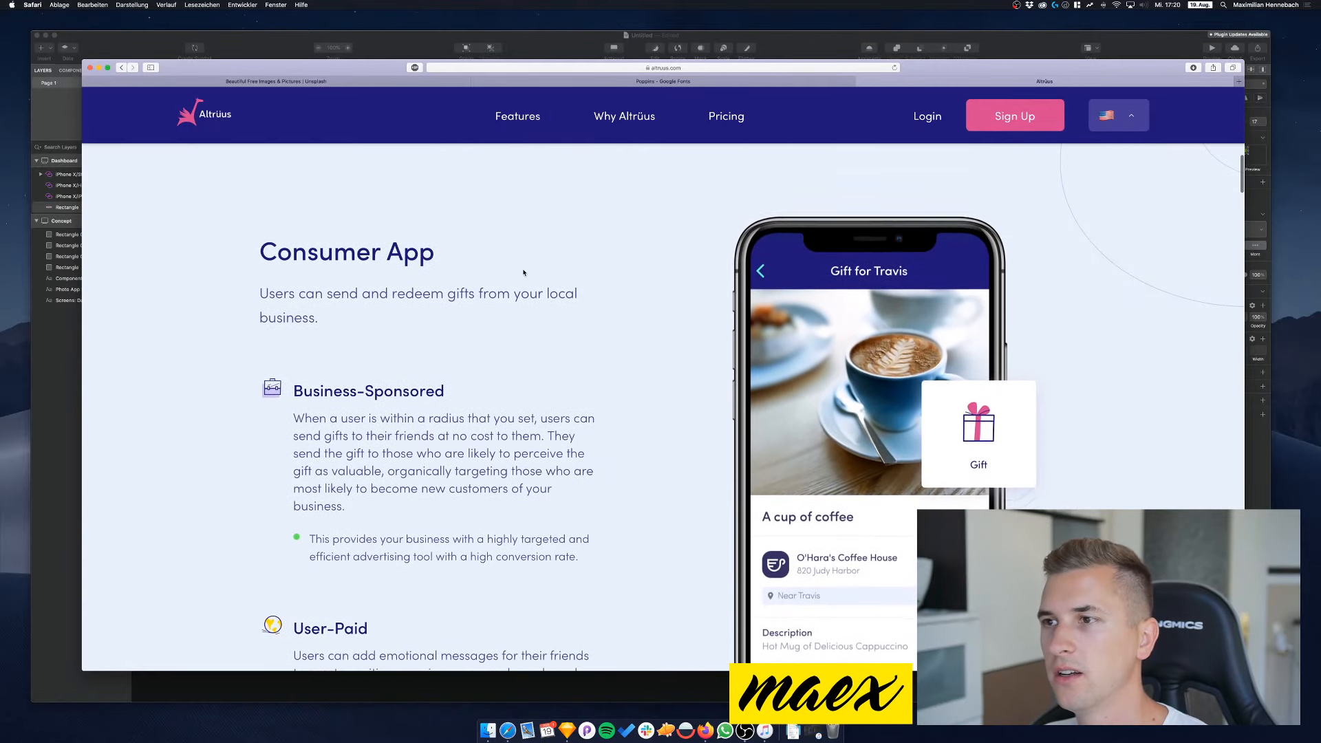
{"action": "scroll", "coordinate": [526, 272], "scroll_direction": "up", "scroll_amount": 10}
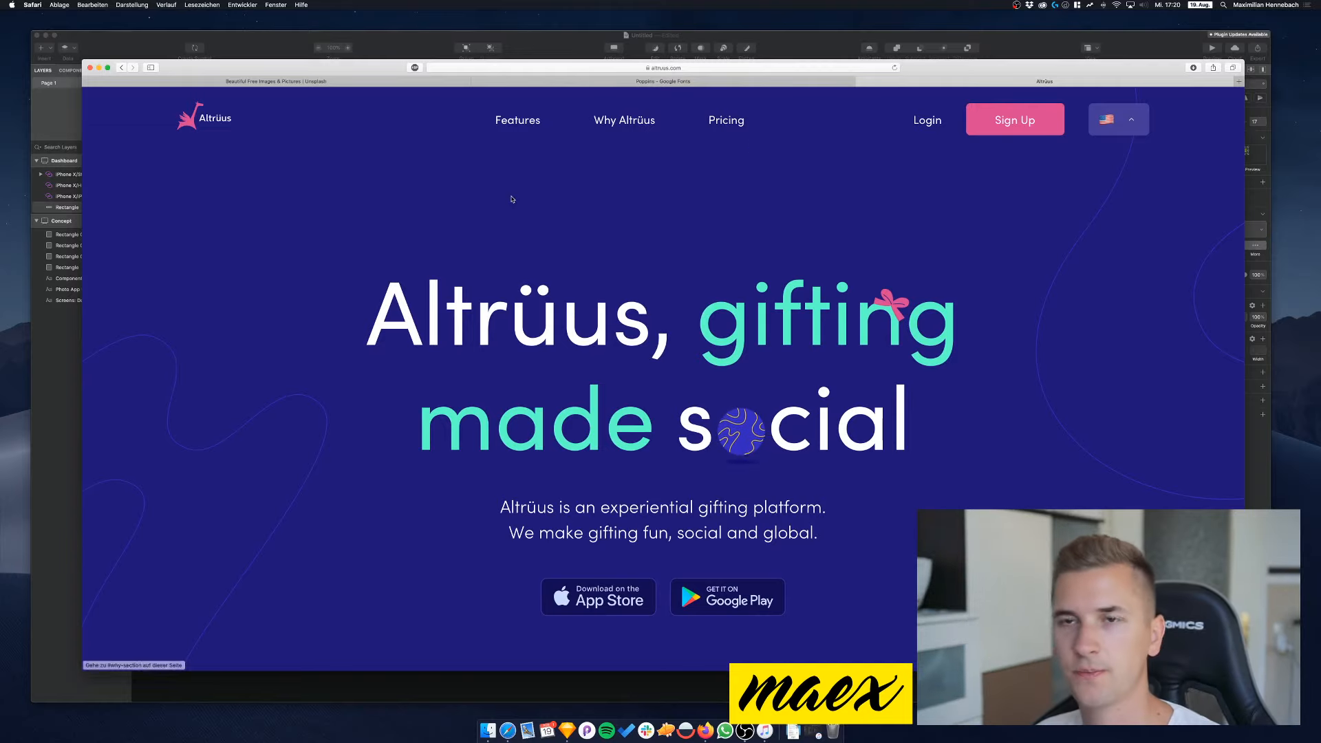
Move the Safari window aside and narrow the Sketch window so the palette swatches and the Altrüus page are both visible
{"action": "mouse_move", "coordinate": [212, 67]}
{"action": "left_mouse_down"}
{"action": "mouse_move", "coordinate": [612, 47]}
{"action": "mouse_move", "coordinate": [757, 112]}
{"action": "mouse_move", "coordinate": [697, 71]}
{"action": "mouse_move", "coordinate": [776, 58]}
{"action": "mouse_move", "coordinate": [720, 49]}
{"action": "mouse_move", "coordinate": [755, 52]}
{"action": "left_mouse_up"}
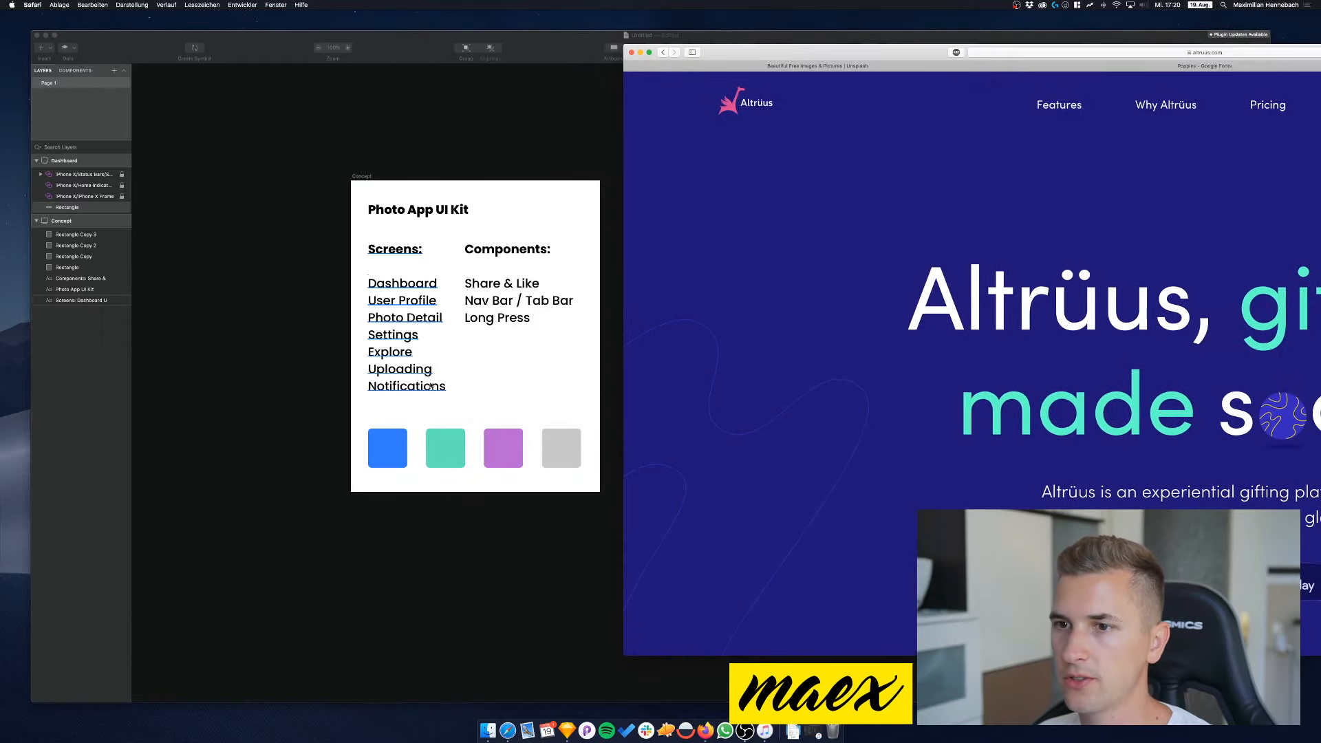
{"action": "left_click", "coordinate": [401, 451]}
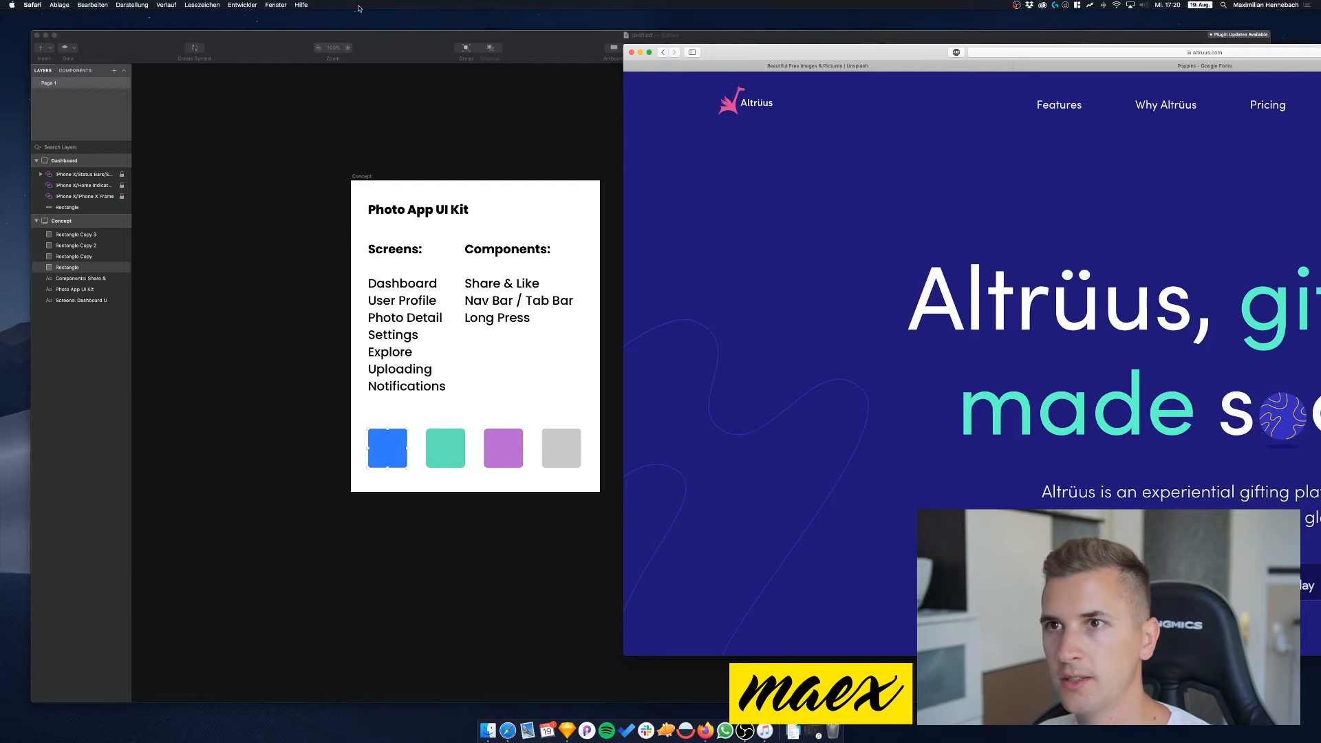
{"action": "left_click", "coordinate": [391, 62]}
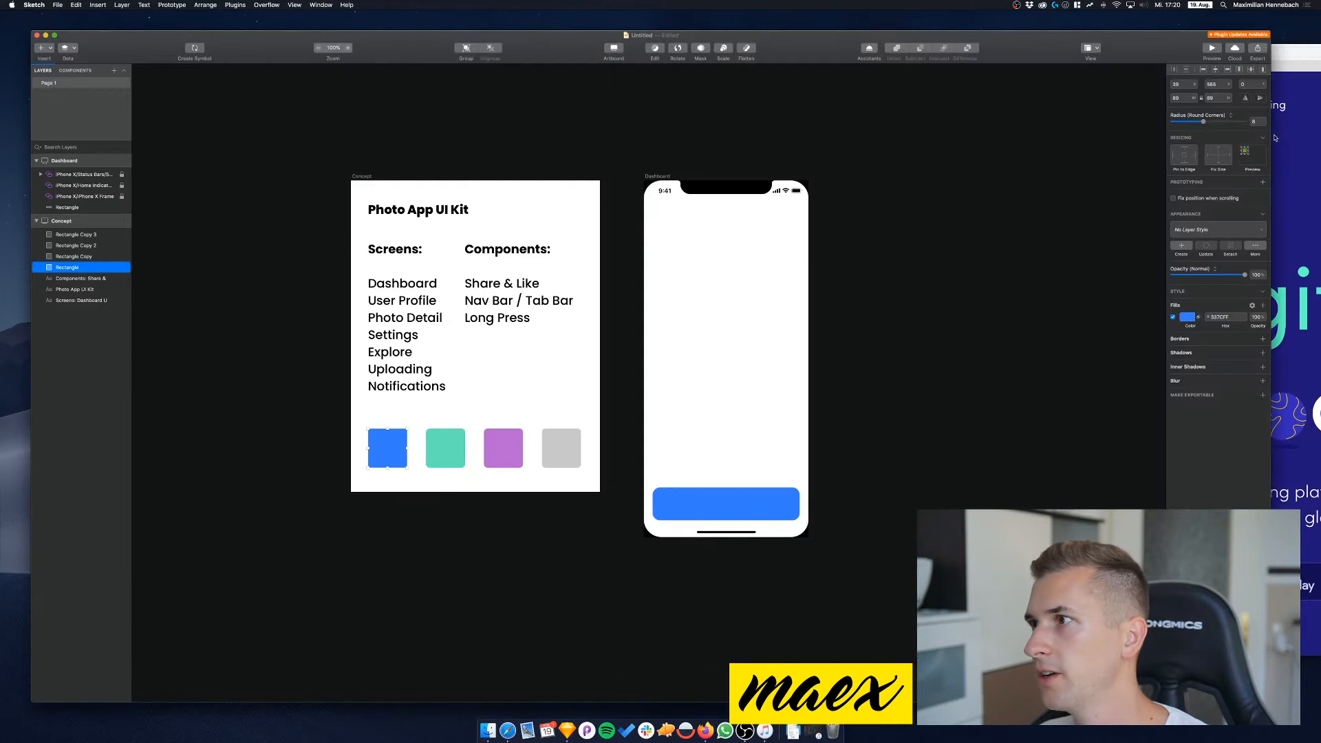
{"action": "left_click_drag", "start_coordinate": [1271, 135], "coordinate": [878, 146]}
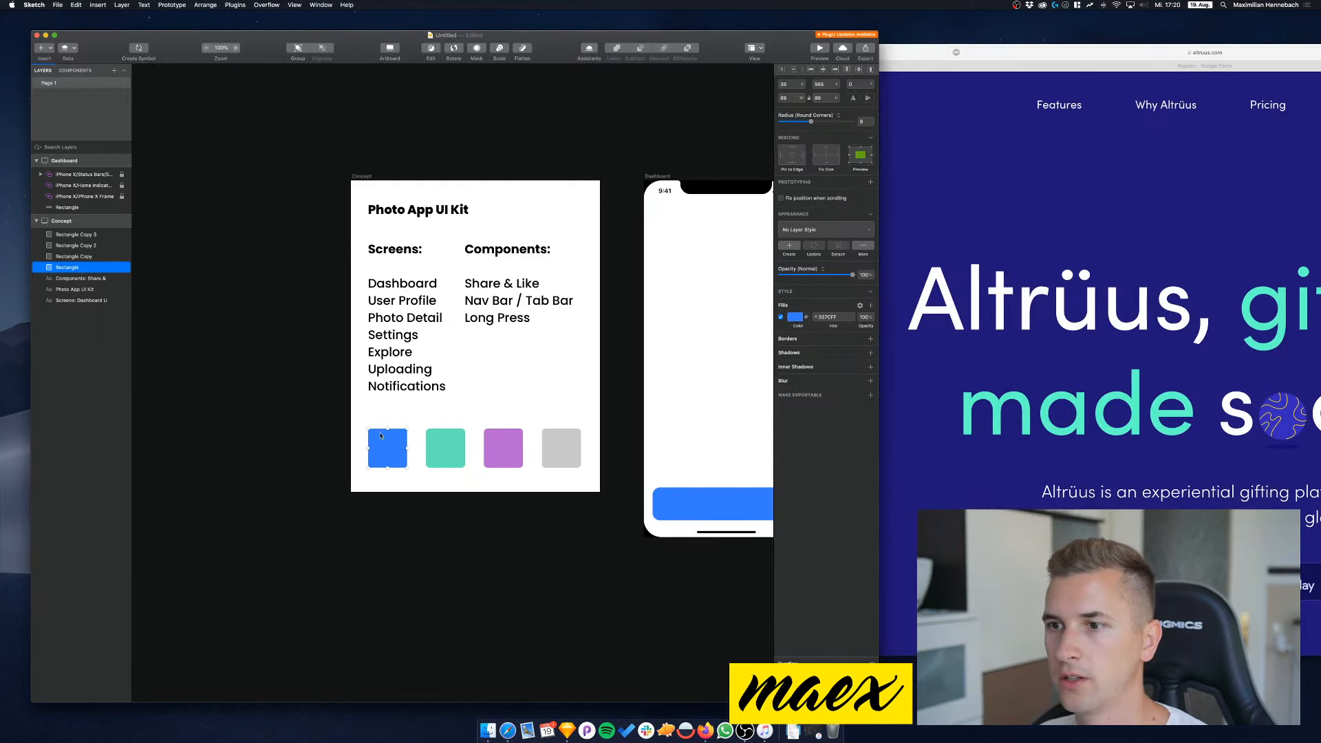
Recolour the first Concept swatch with the dark navy sampled from the Altrüus page background
{"action": "scroll", "coordinate": [381, 436], "scroll_direction": "right", "scroll_amount": 4}
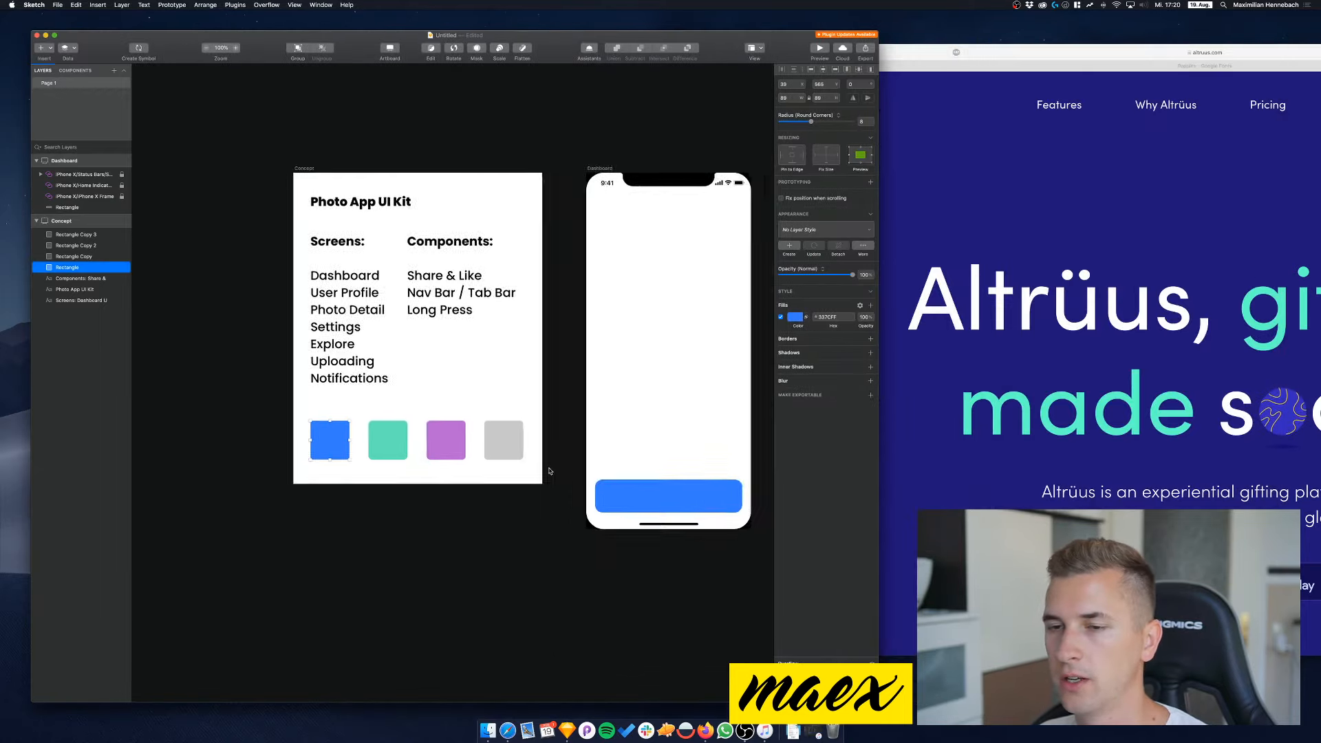
{"action": "left_click", "coordinate": [795, 317]}
{"action": "left_click", "coordinate": [971, 475]}
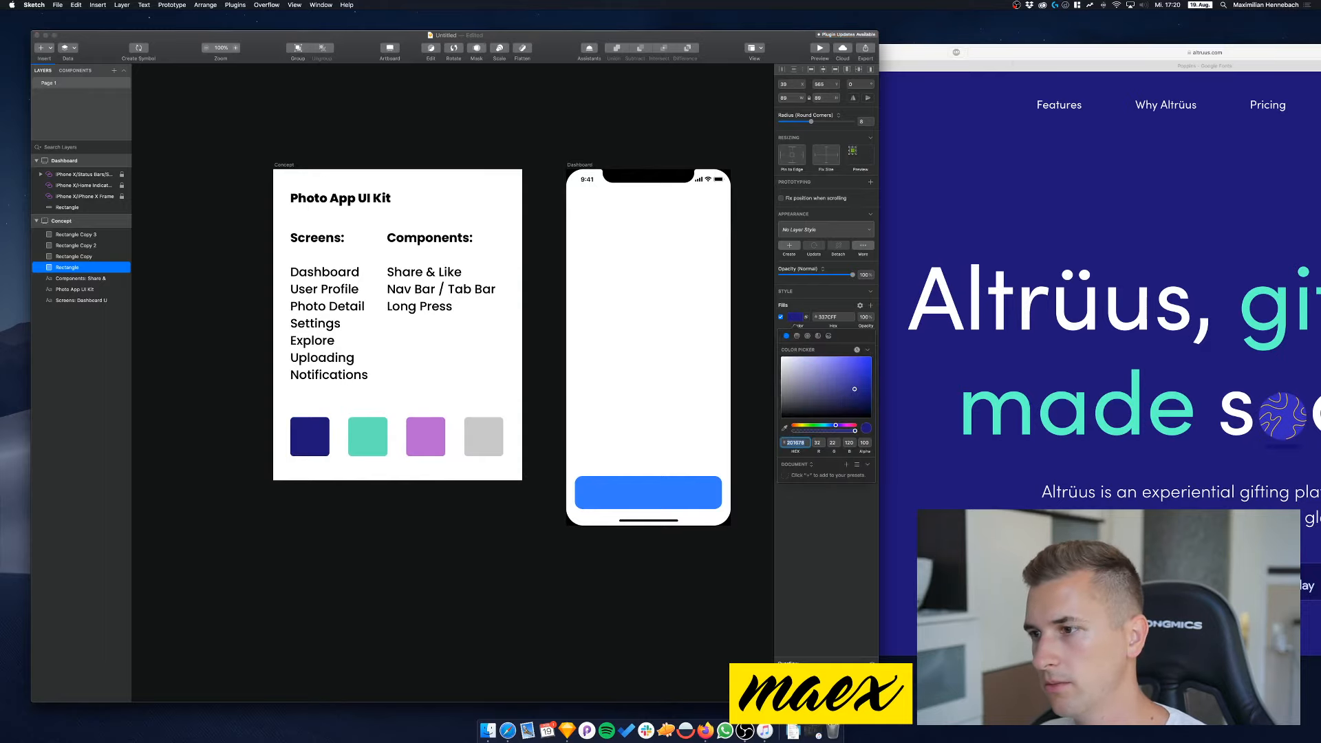
Recolour the second Concept swatch with the bright turquoise sampled from the Altrüus headline
{"action": "left_click", "coordinate": [366, 435]}
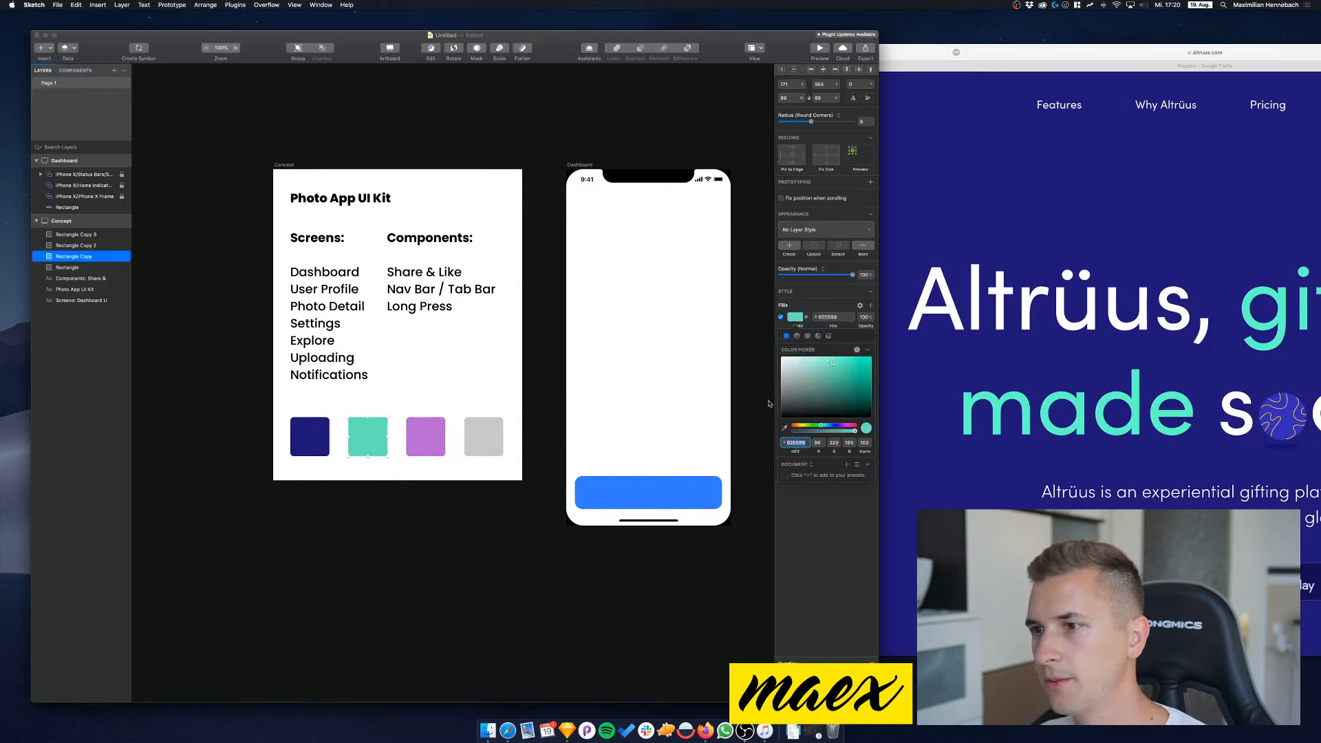
{"action": "left_click", "coordinate": [786, 429]}
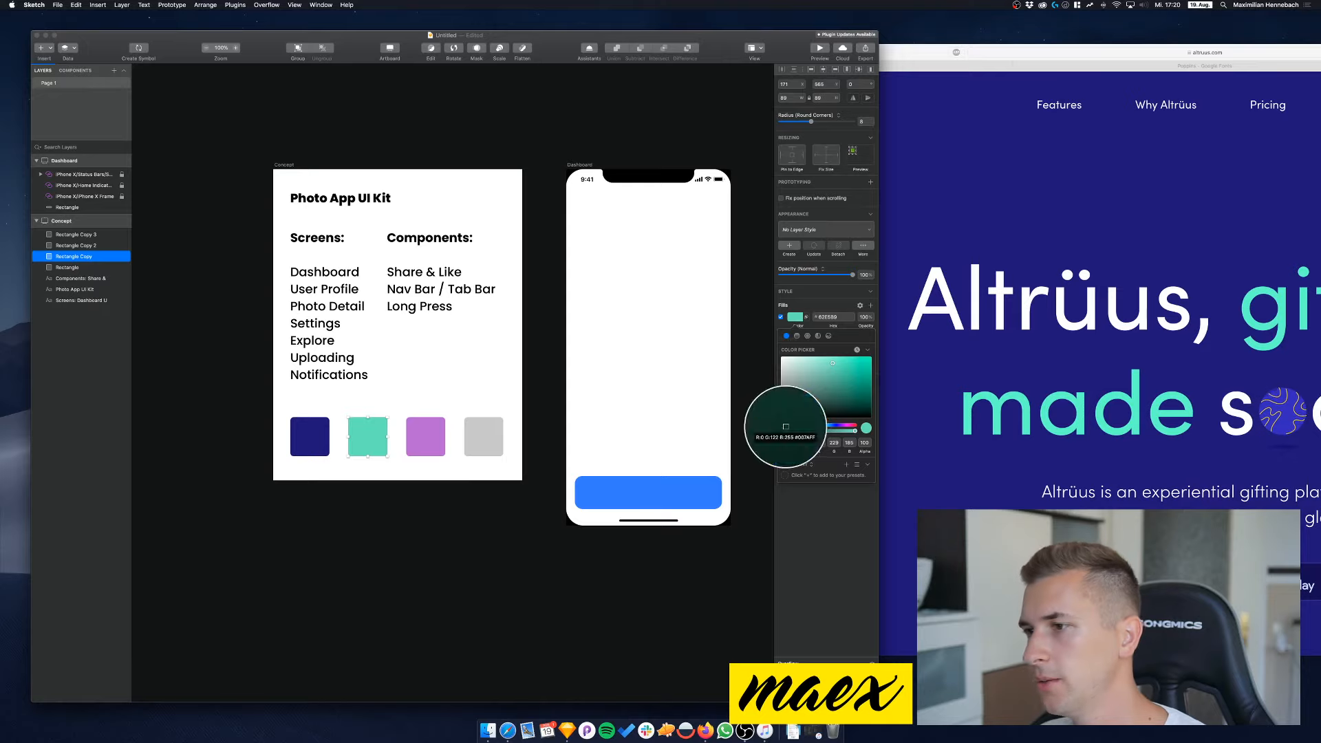
{"action": "left_click", "coordinate": [969, 408]}
Bring the Altrüus logo into view beside Sketch and recolour the third Concept swatch with the logo's pink
{"action": "left_click_drag", "start_coordinate": [918, 52], "coordinate": [1150, 56]}
{"action": "left_click", "coordinate": [425, 437]}
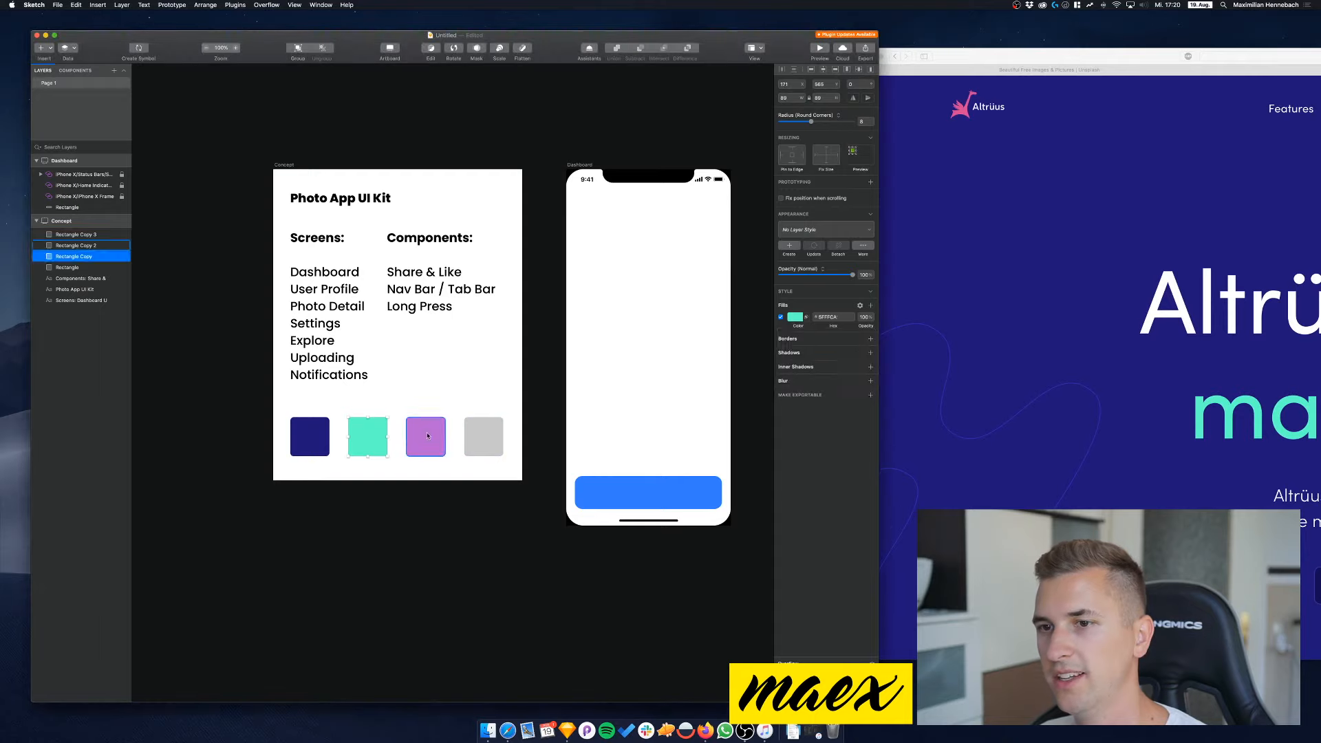
{"action": "left_click", "coordinate": [425, 436]}
{"action": "left_click", "coordinate": [798, 318]}
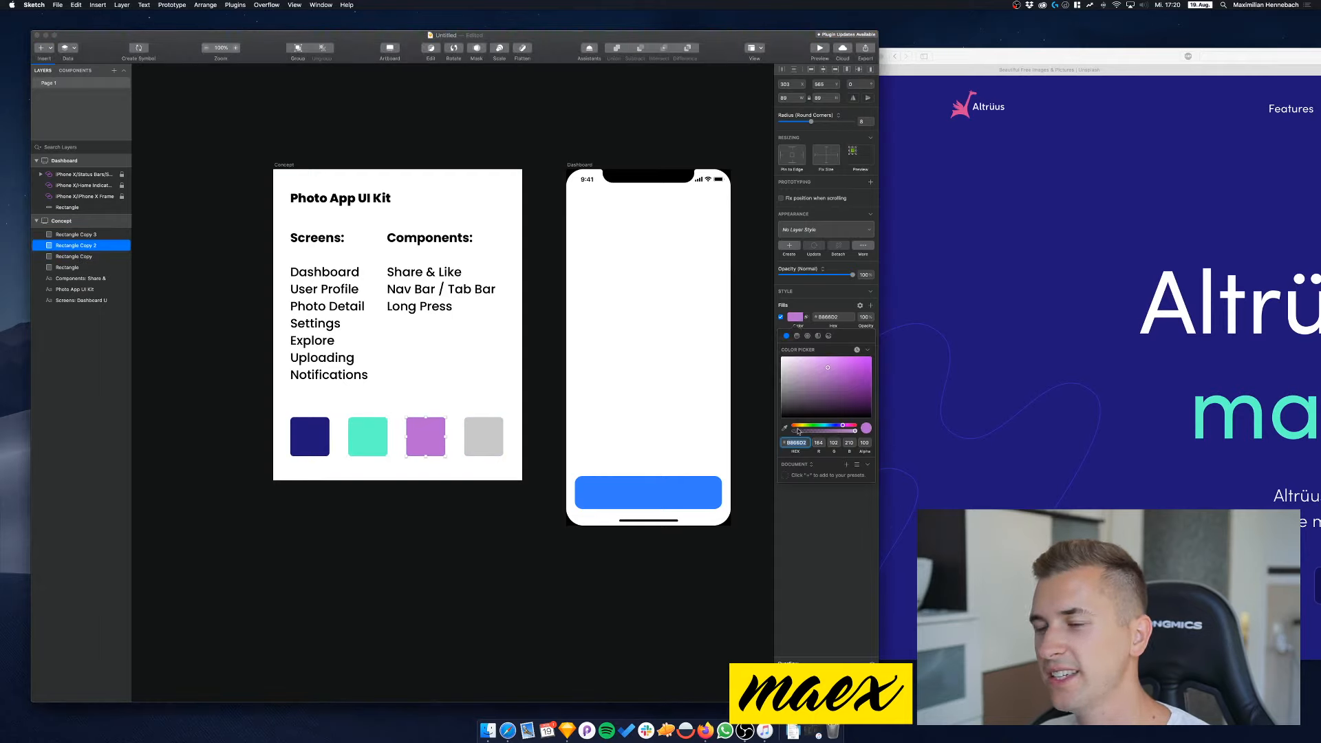
{"action": "key", "text": "ctrl+c"}
{"action": "left_click", "coordinate": [966, 117]}
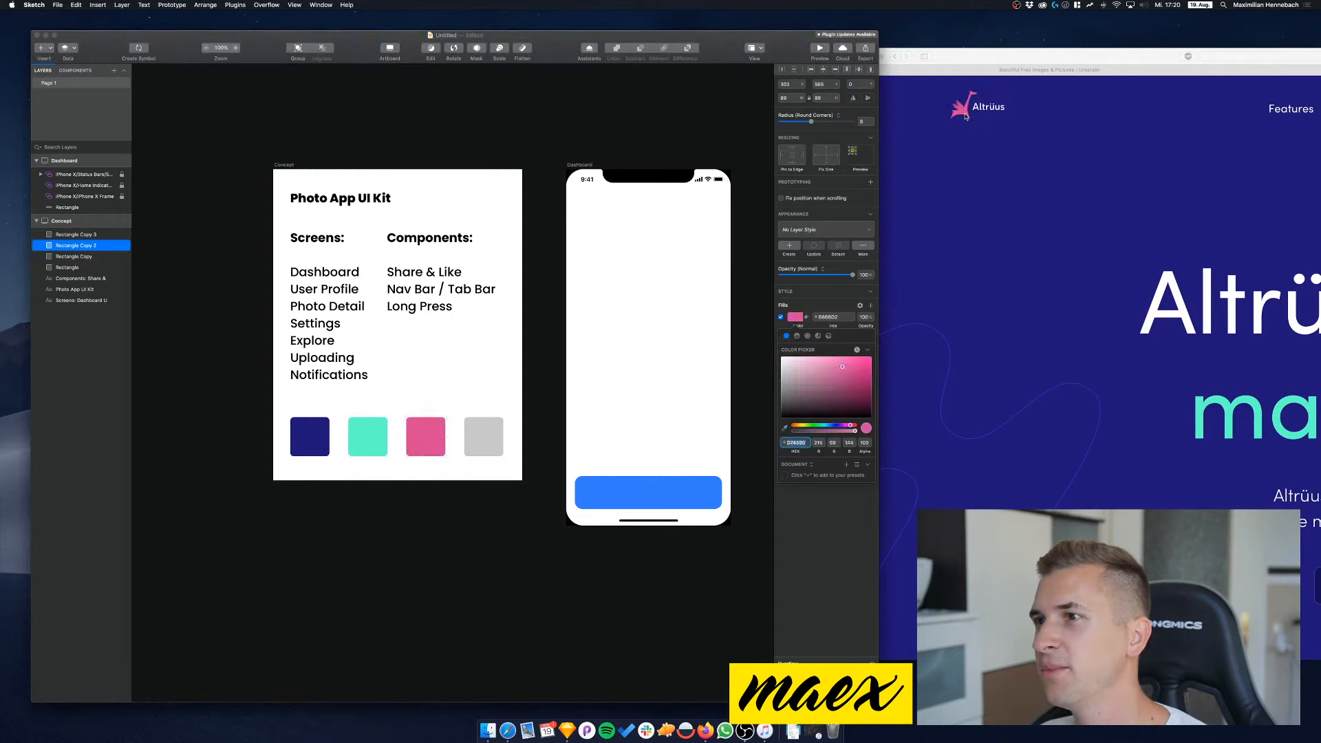
Move the Safari window back over the desktop and widen the Sketch window to nearly the full screen width
{"action": "left_click_drag", "start_coordinate": [964, 60], "coordinate": [198, 81]}
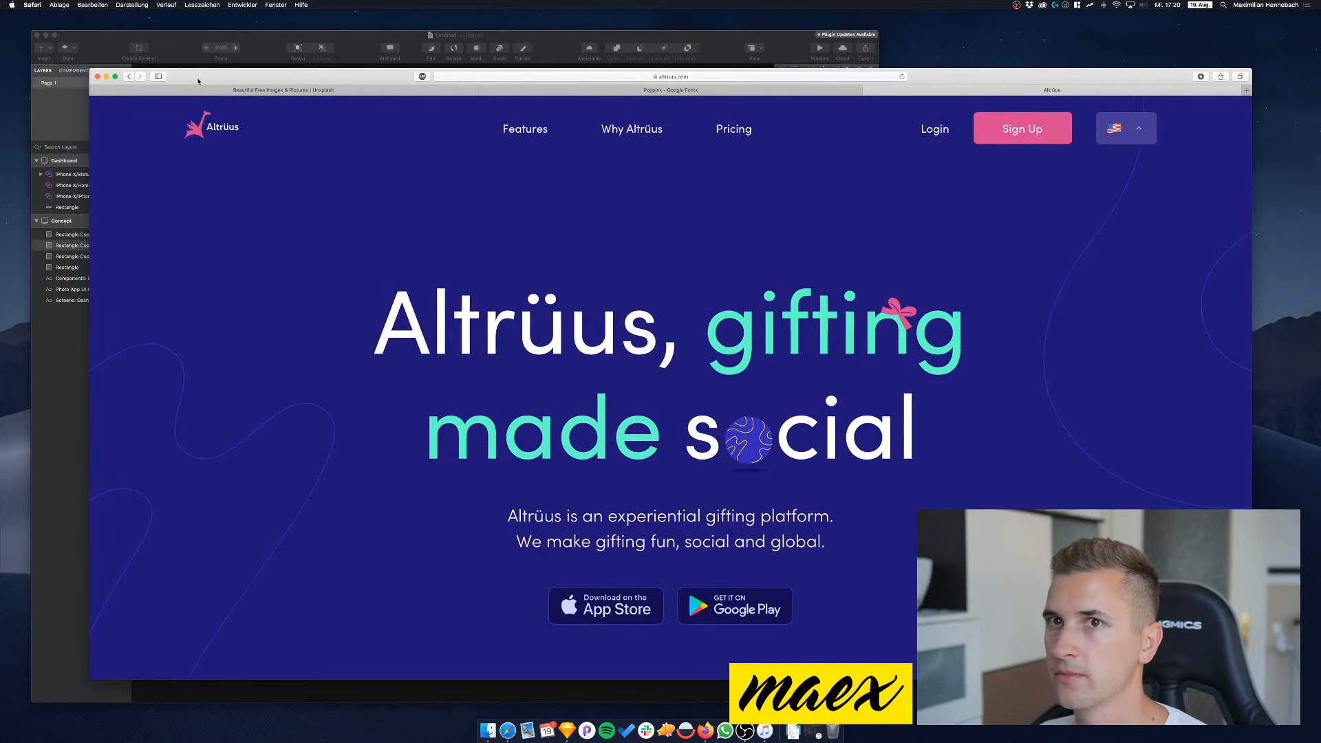
{"action": "left_click", "coordinate": [171, 39]}
{"action": "left_click_drag", "start_coordinate": [881, 207], "coordinate": [1294, 258]}
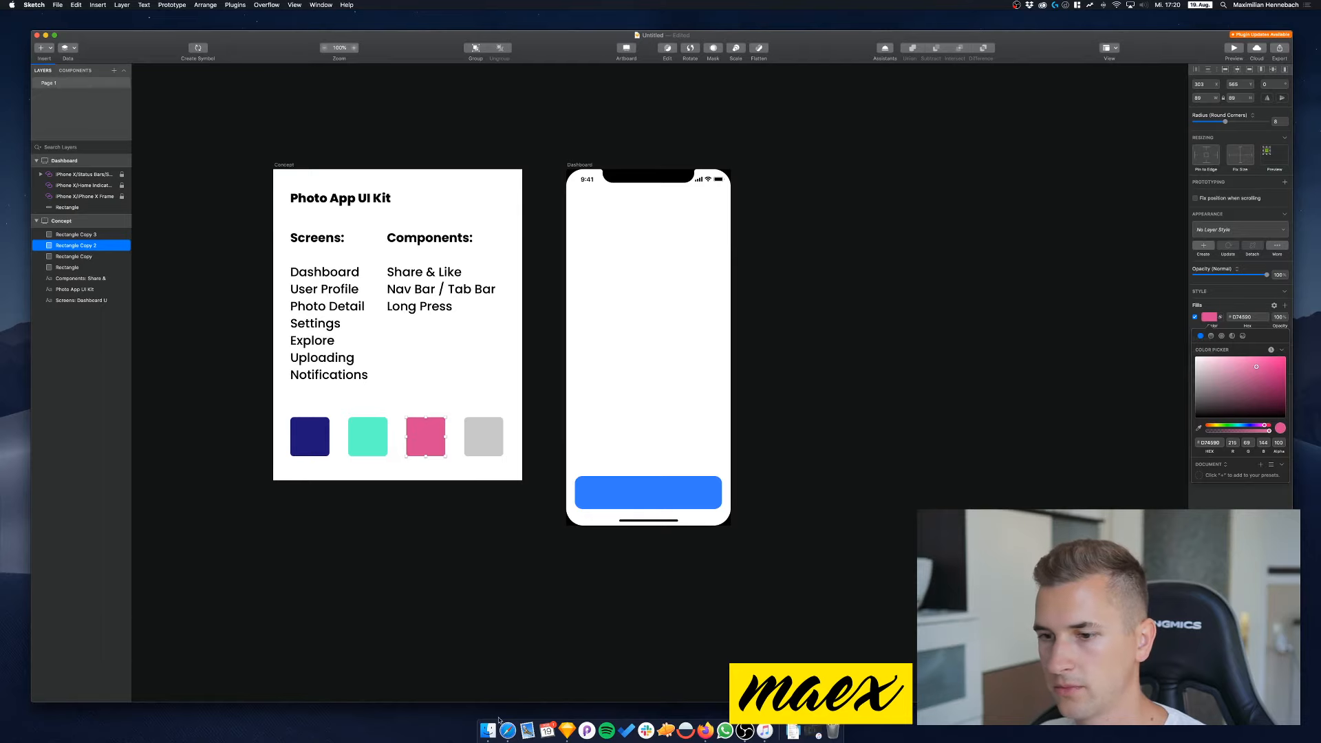
Switch to the Altrüus page in Safari and quit the Mail app
{"action": "left_click", "coordinate": [527, 731]}
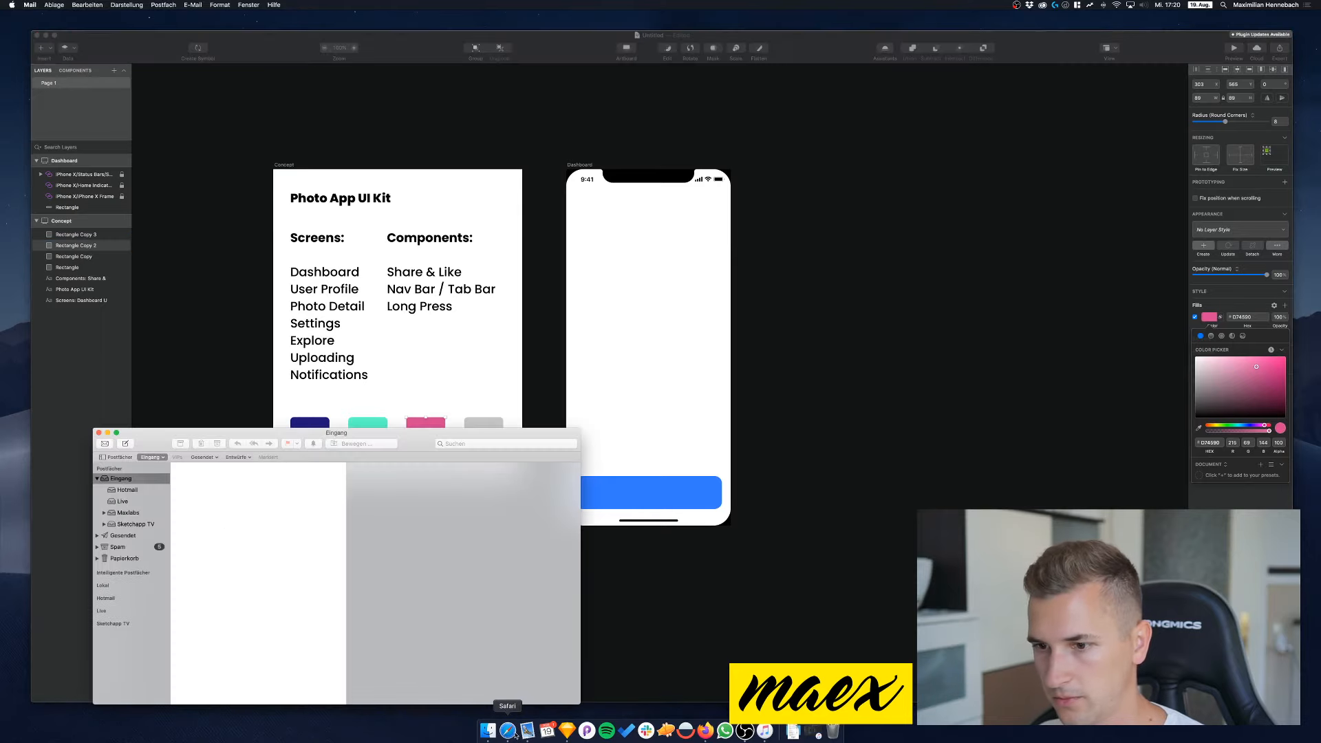
{"action": "left_click", "coordinate": [509, 732]}
{"action": "right_click", "coordinate": [527, 731]}
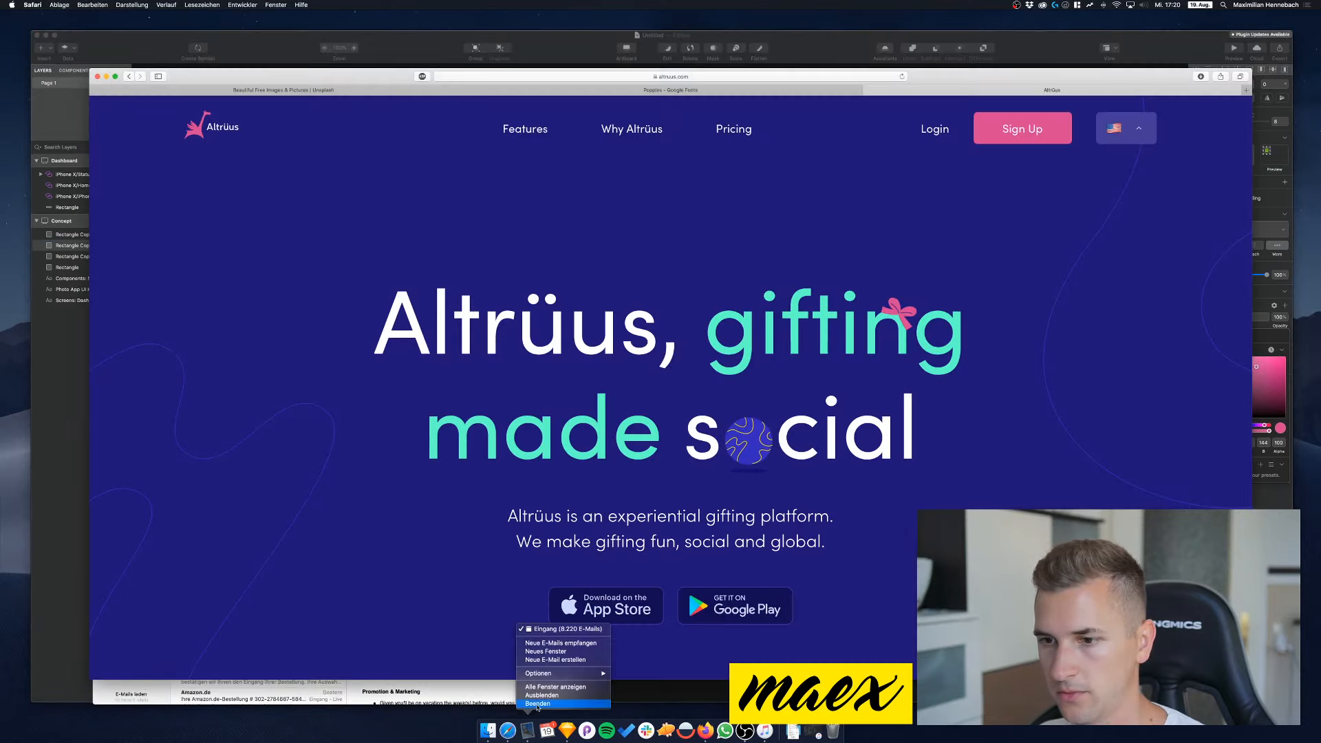
{"action": "left_click", "coordinate": [537, 704]}
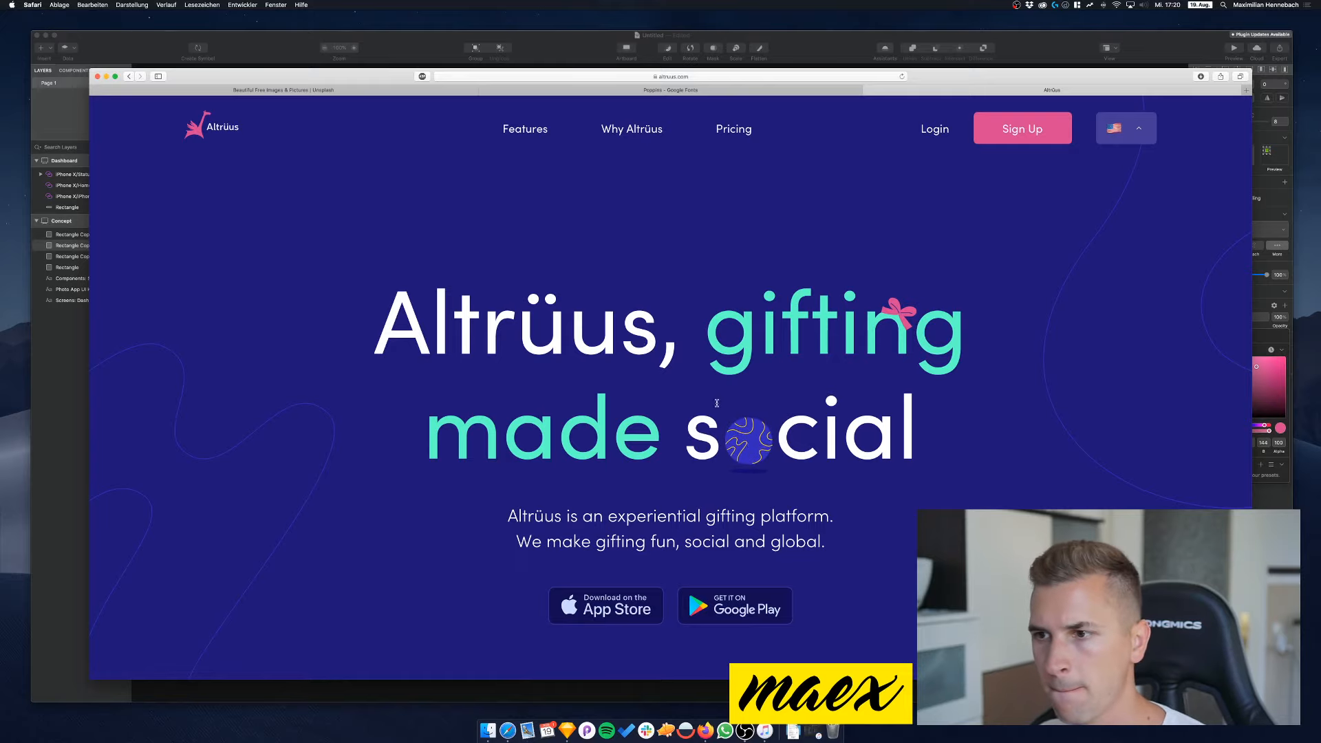
Examine how the Altrüus website applies its colours in the headline, consumer app, business portal and gifts sections
{"action": "scroll", "coordinate": [730, 456], "scroll_direction": "down", "scroll_amount": 12}
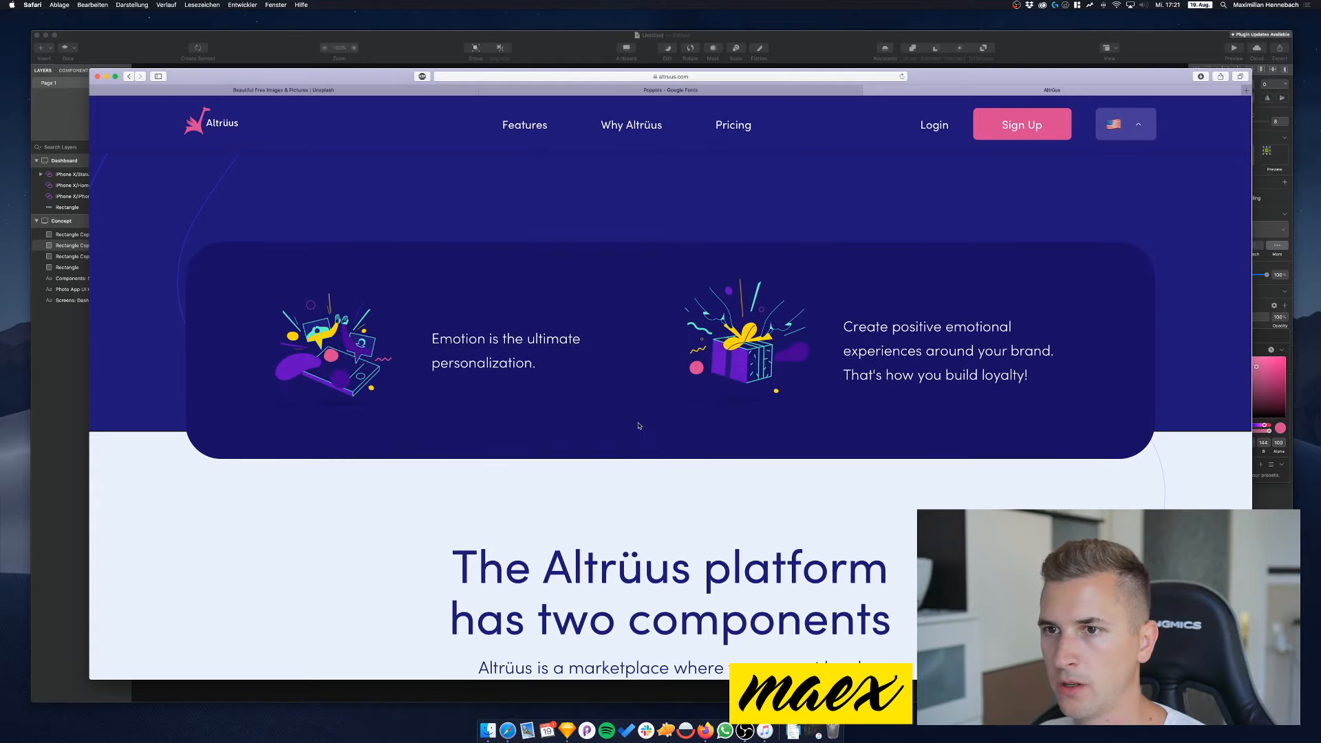
{"action": "scroll", "coordinate": [638, 426], "scroll_direction": "up", "scroll_amount": 3}
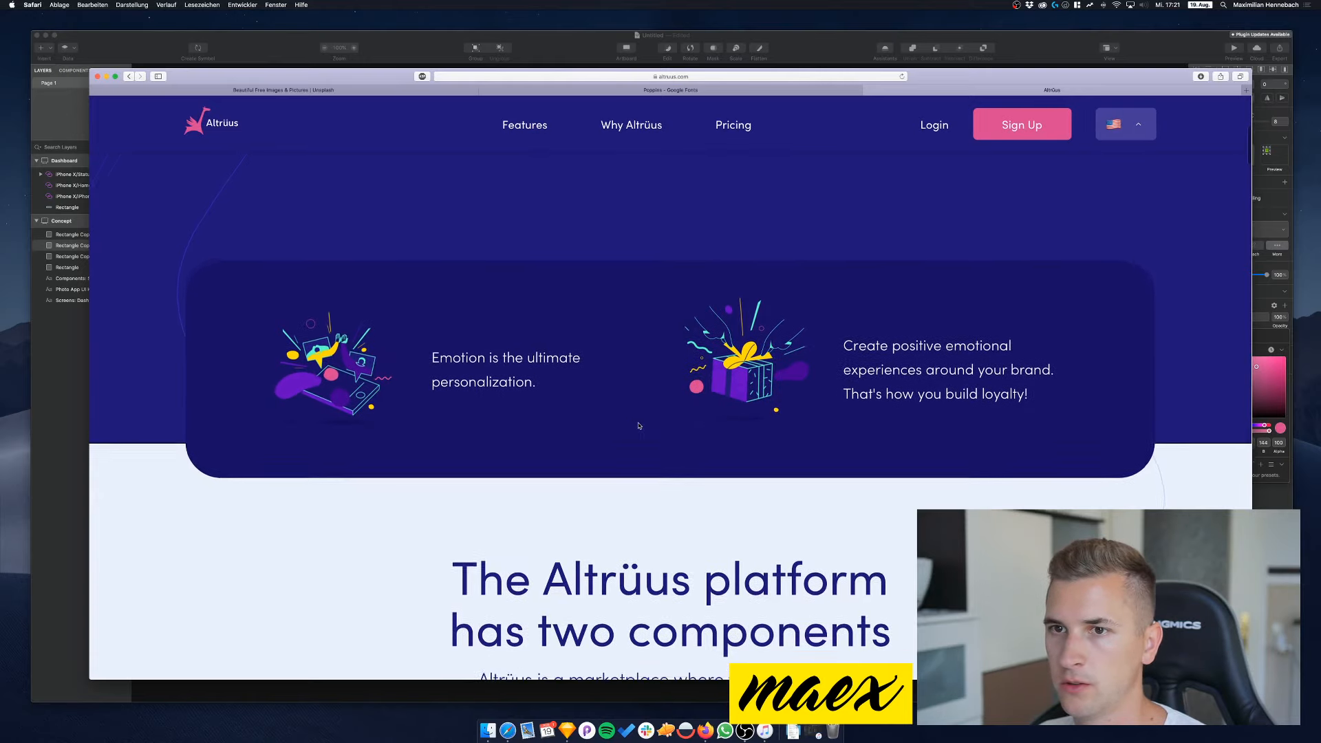
{"action": "scroll", "coordinate": [639, 426], "scroll_direction": "down", "scroll_amount": 5}
{"action": "scroll", "coordinate": [638, 425], "scroll_direction": "down", "scroll_amount": 7}
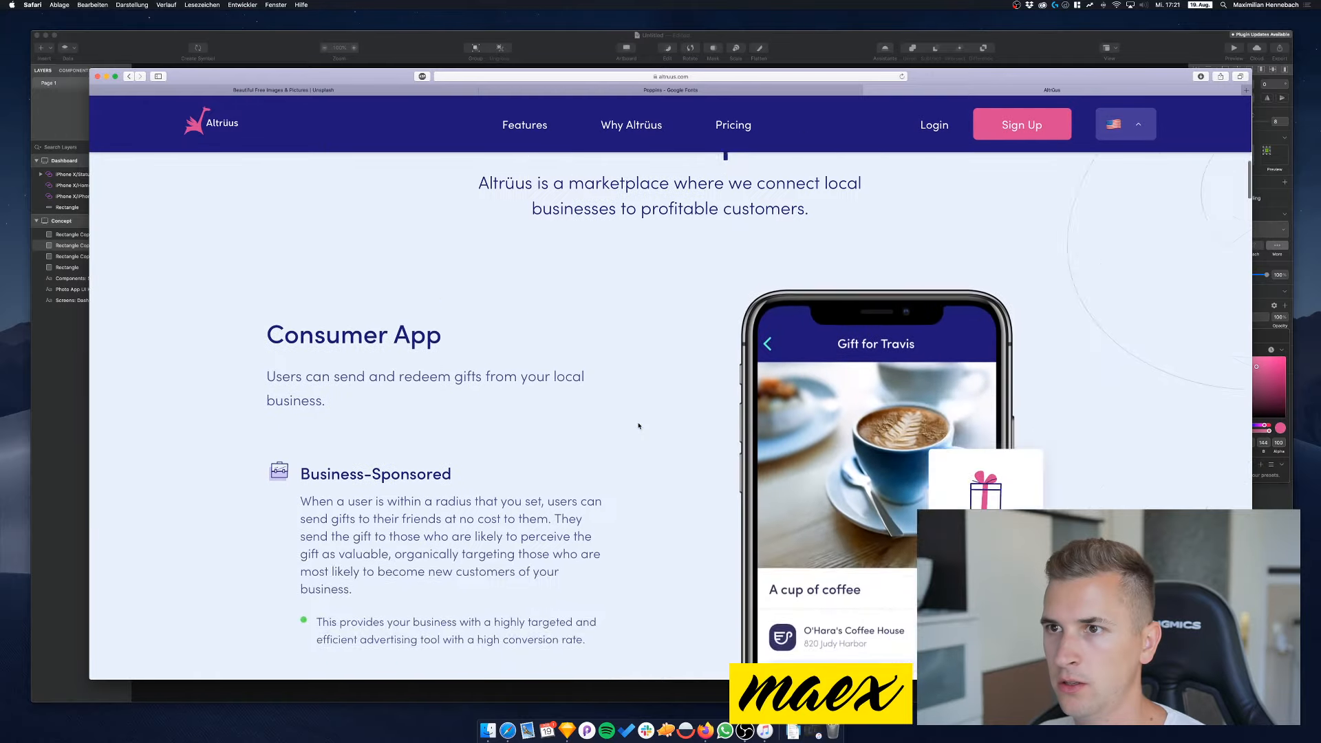
{"action": "scroll", "coordinate": [638, 426], "scroll_direction": "up", "scroll_amount": 3}
{"action": "scroll", "coordinate": [639, 426], "scroll_direction": "down", "scroll_amount": 6}
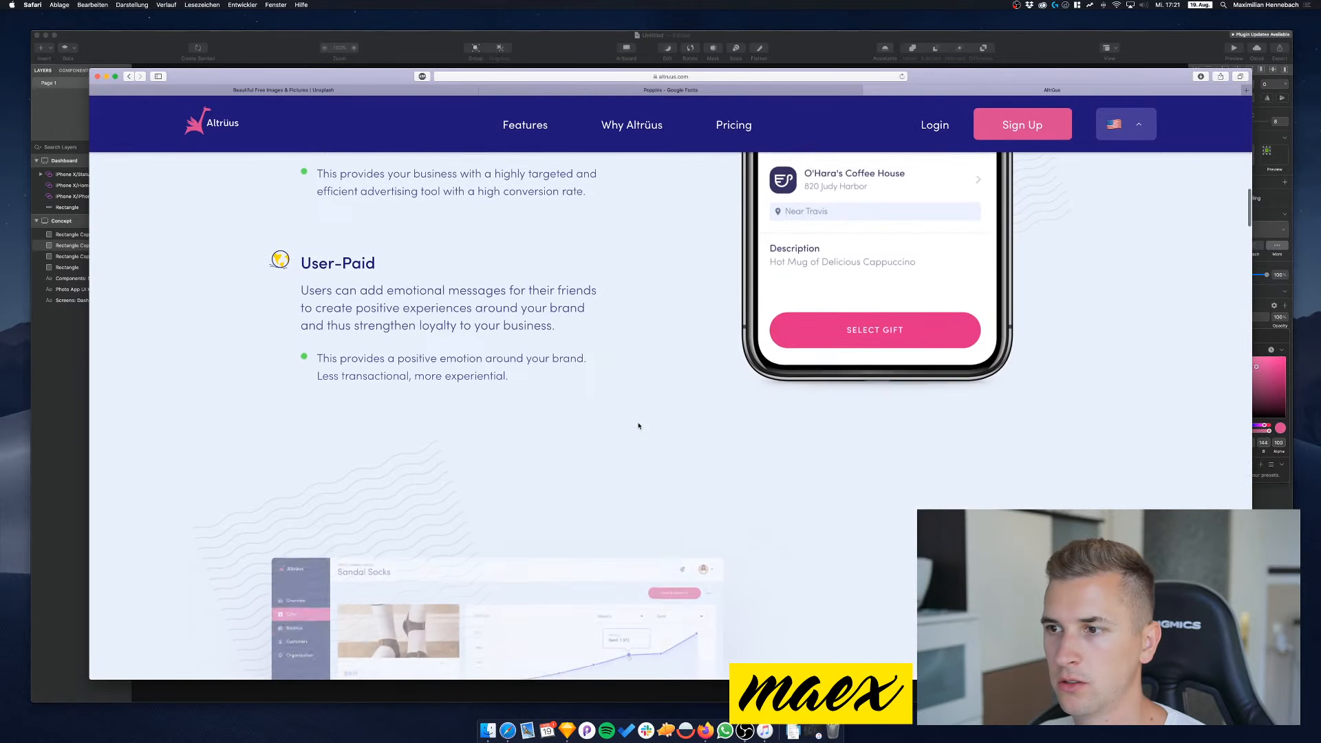
{"action": "scroll", "coordinate": [639, 426], "scroll_direction": "up", "scroll_amount": 3}
{"action": "scroll", "coordinate": [638, 426], "scroll_direction": "up", "scroll_amount": 2}
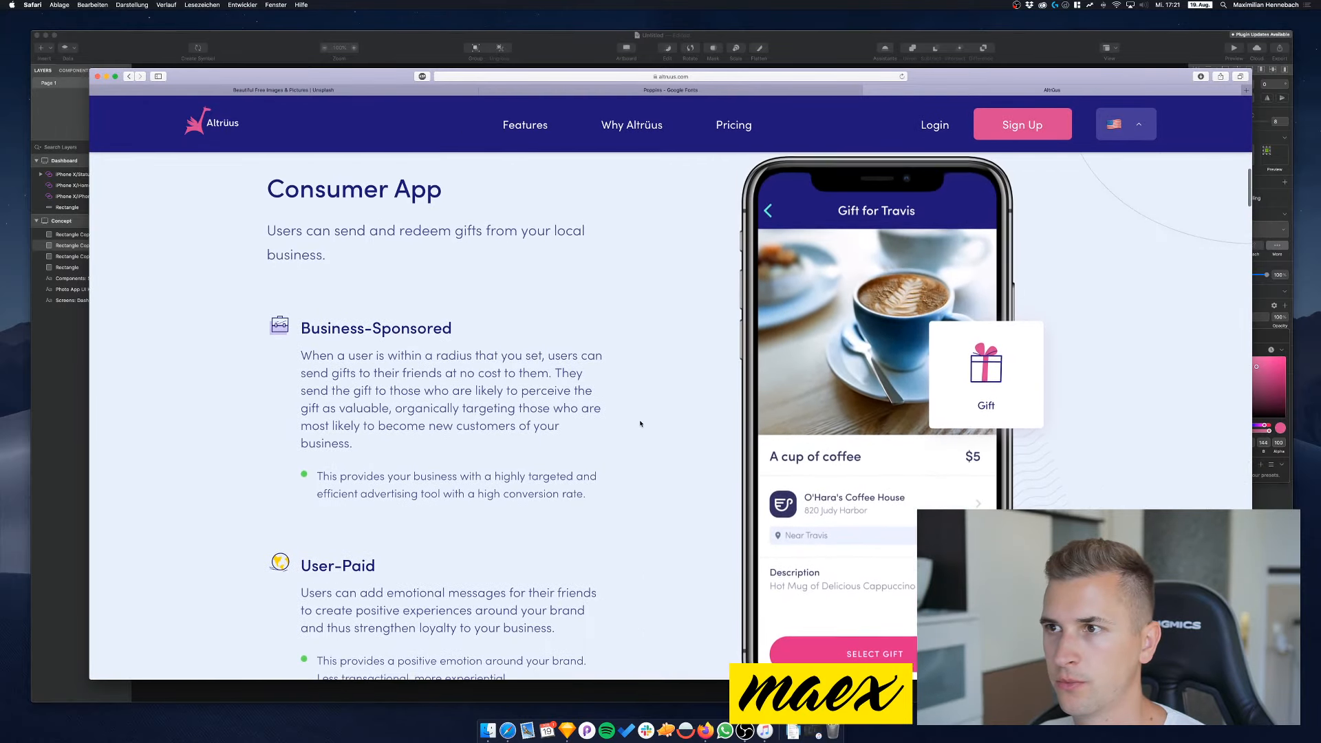
{"action": "scroll", "coordinate": [640, 425], "scroll_direction": "down", "scroll_amount": 7}
{"action": "scroll", "coordinate": [640, 424], "scroll_direction": "down", "scroll_amount": 5}
{"action": "scroll", "coordinate": [640, 423], "scroll_direction": "up", "scroll_amount": 4}
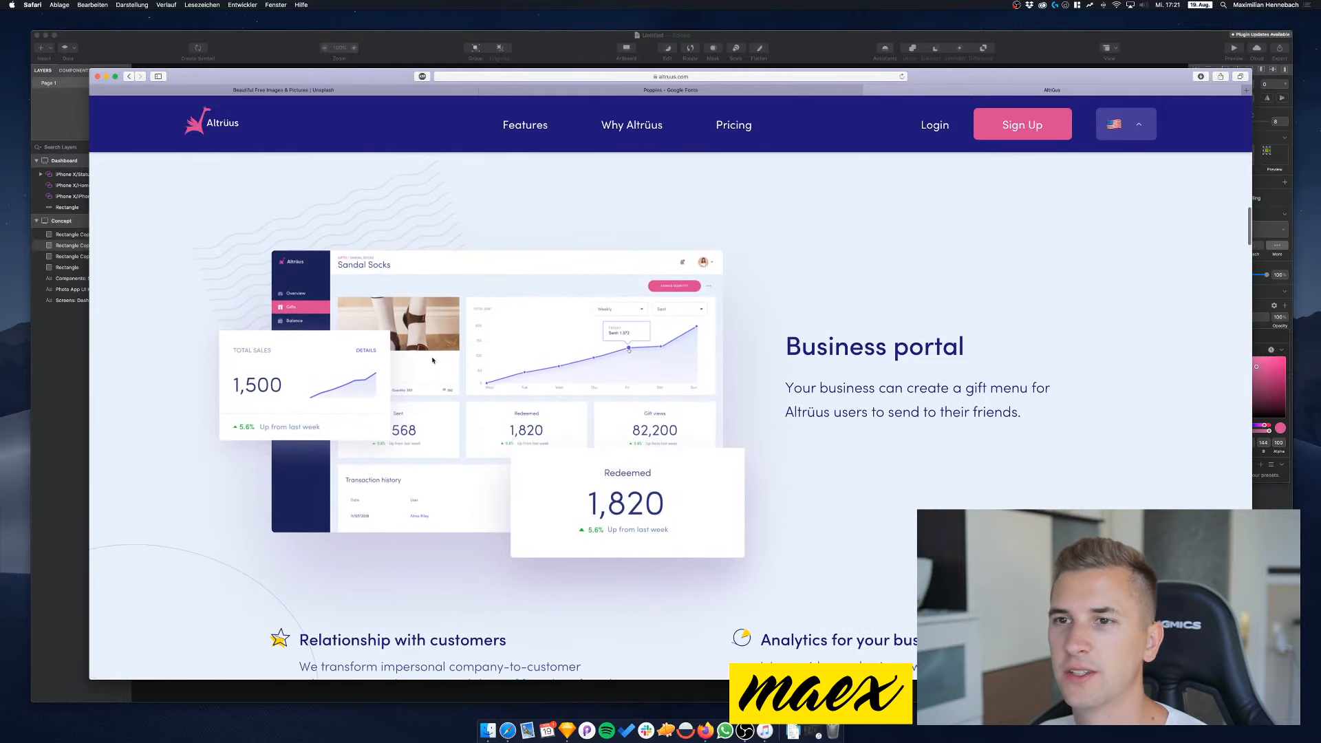
{"action": "scroll", "coordinate": [411, 328], "scroll_direction": "down", "scroll_amount": 1}
{"action": "scroll", "coordinate": [516, 377], "scroll_direction": "up", "scroll_amount": 3}
{"action": "scroll", "coordinate": [516, 377], "scroll_direction": "down", "scroll_amount": 2}
{"action": "scroll", "coordinate": [783, 340], "scroll_direction": "up", "scroll_amount": 6}
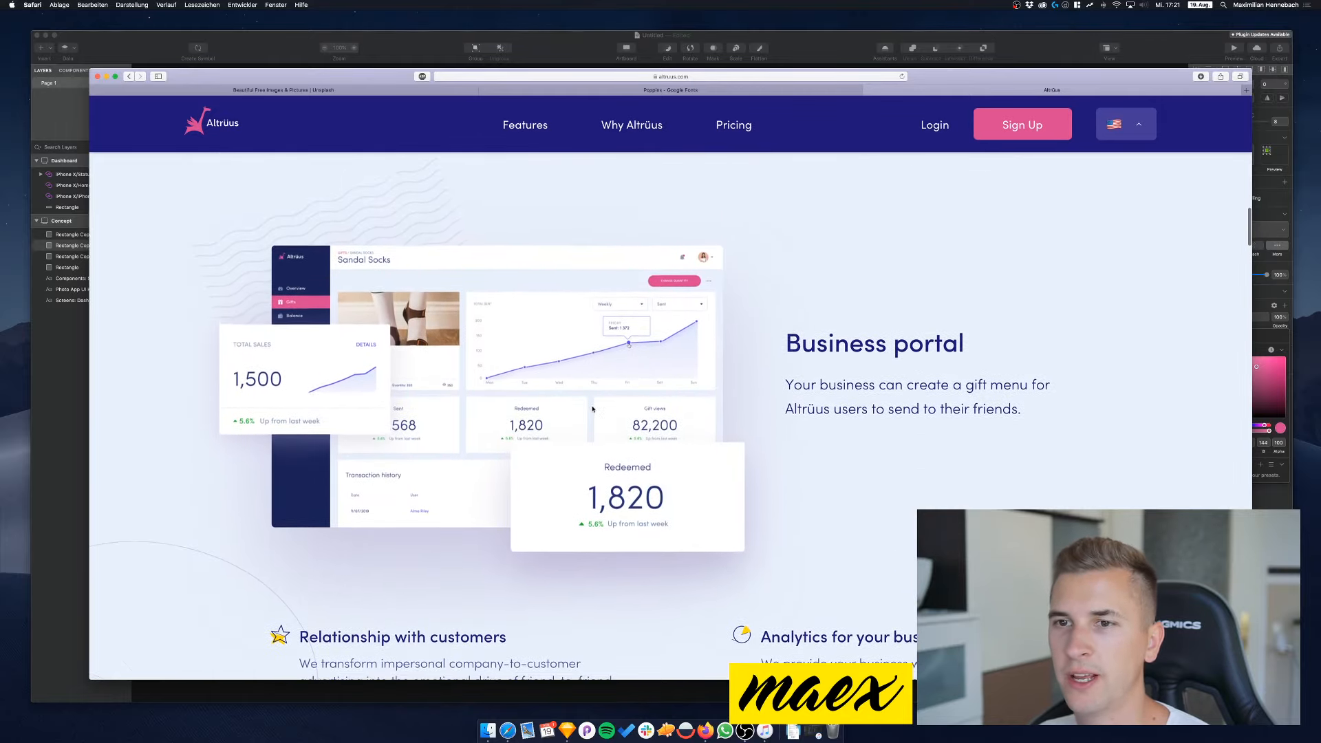
{"action": "scroll", "coordinate": [782, 340], "scroll_direction": "up", "scroll_amount": 10}
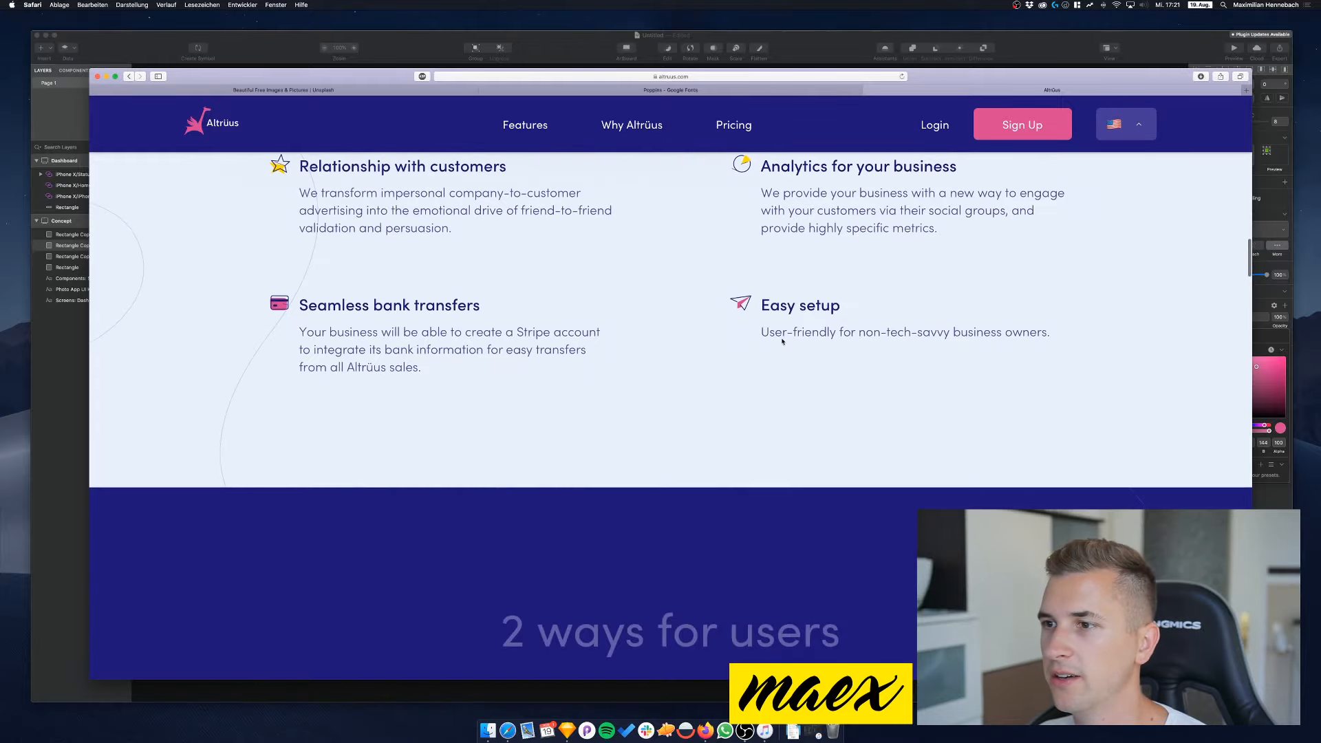
{"action": "scroll", "coordinate": [783, 339], "scroll_direction": "down", "scroll_amount": 5}
{"action": "scroll", "coordinate": [783, 339], "scroll_direction": "down", "scroll_amount": 8}
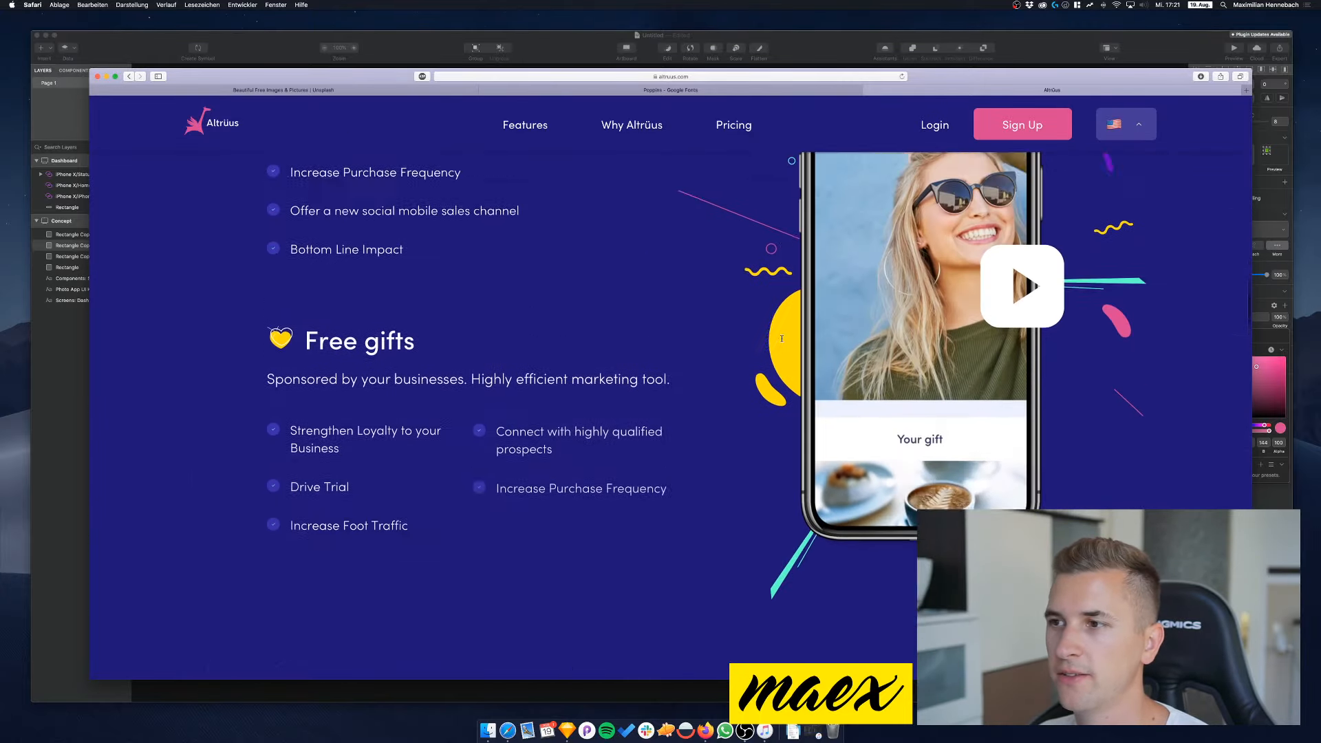
{"action": "scroll", "coordinate": [1017, 458], "scroll_direction": "up", "scroll_amount": 3}
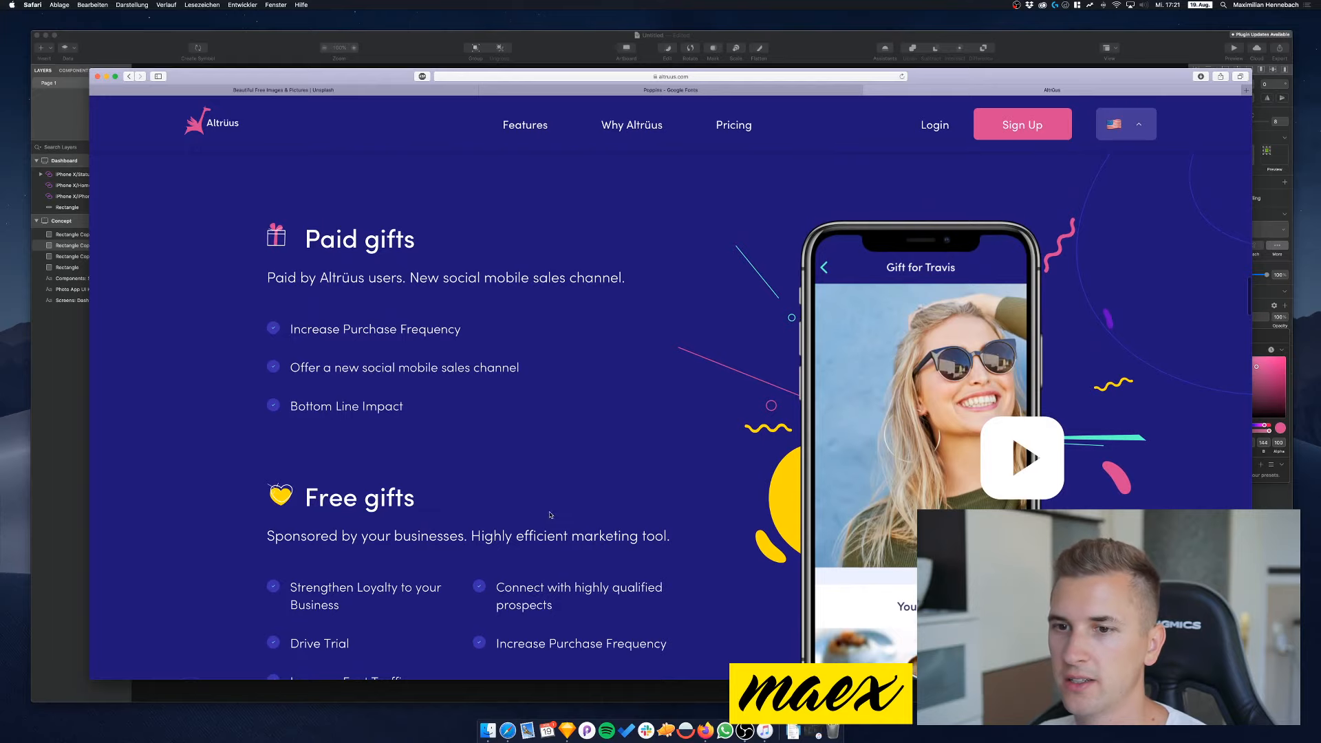
{"action": "scroll", "coordinate": [551, 514], "scroll_direction": "up", "scroll_amount": 15}
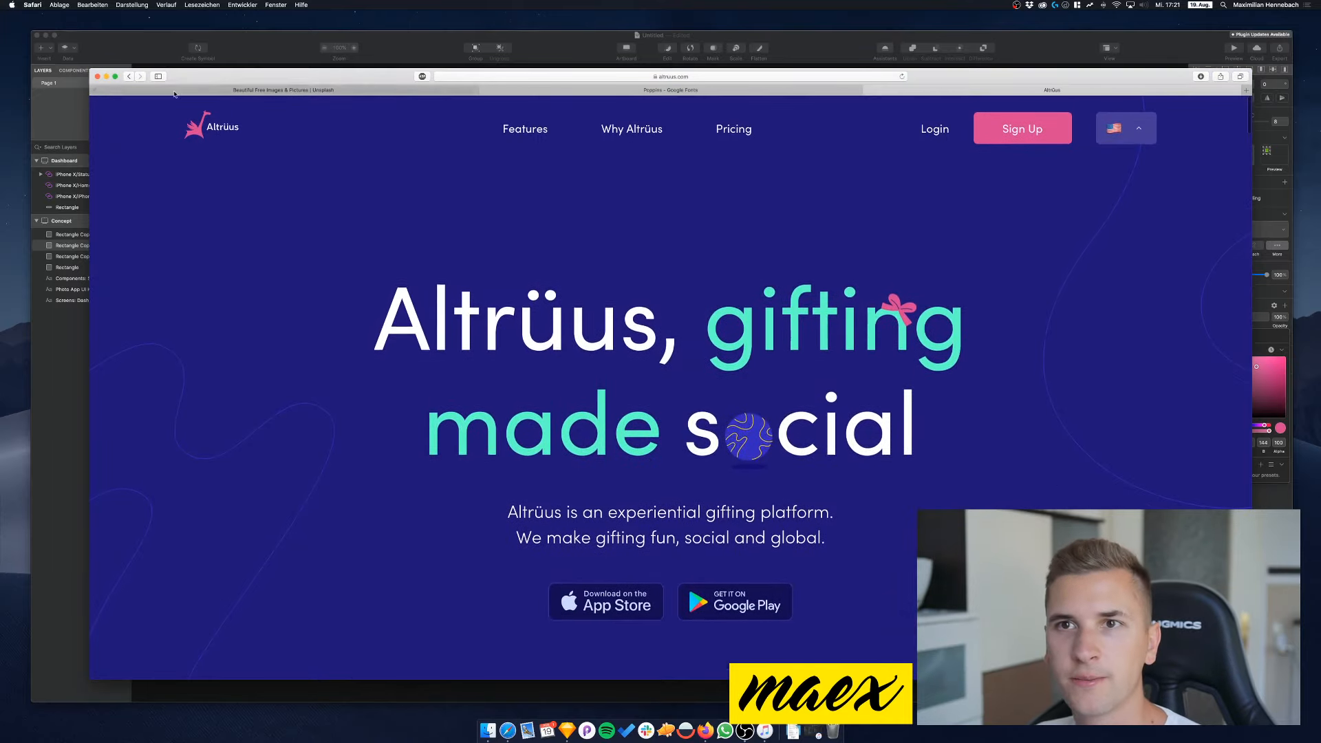
Close the Altrüus page in Safari and switch back to the Sketch document
{"action": "left_click", "coordinate": [870, 90]}
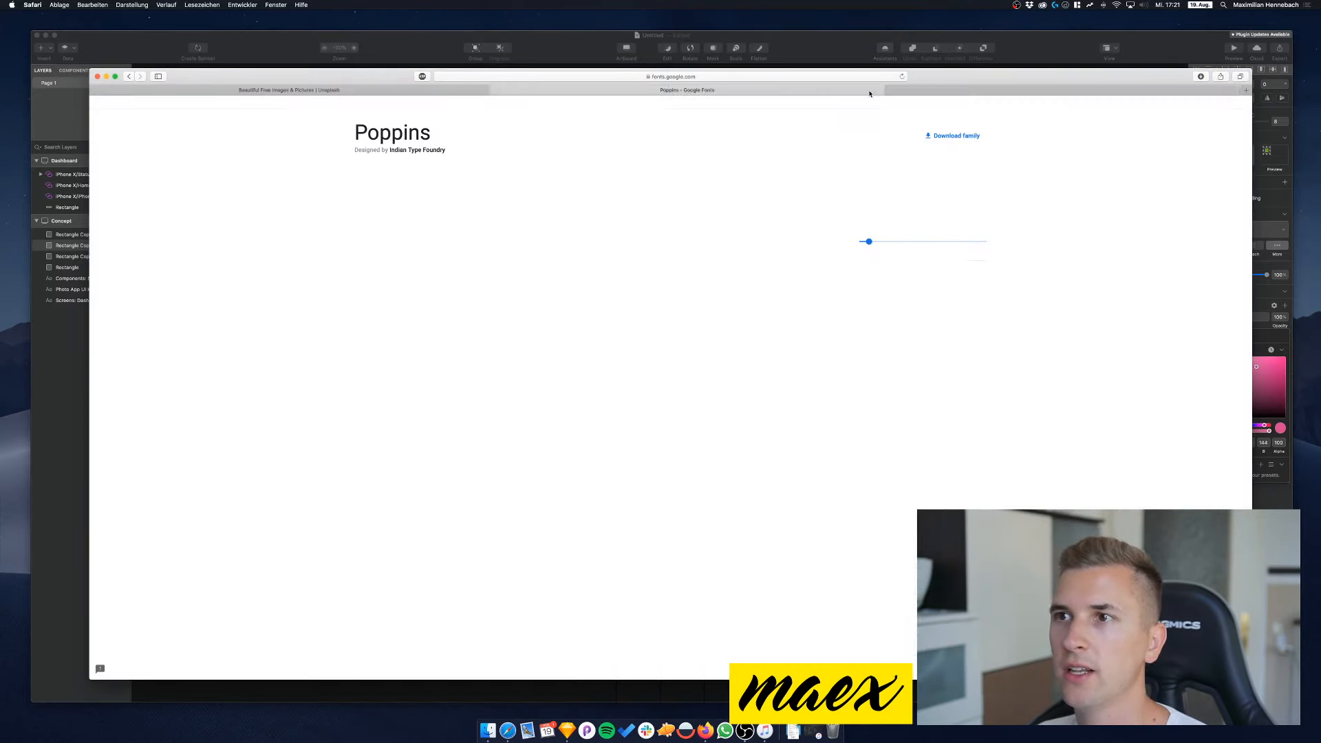
{"action": "left_click", "coordinate": [277, 55]}
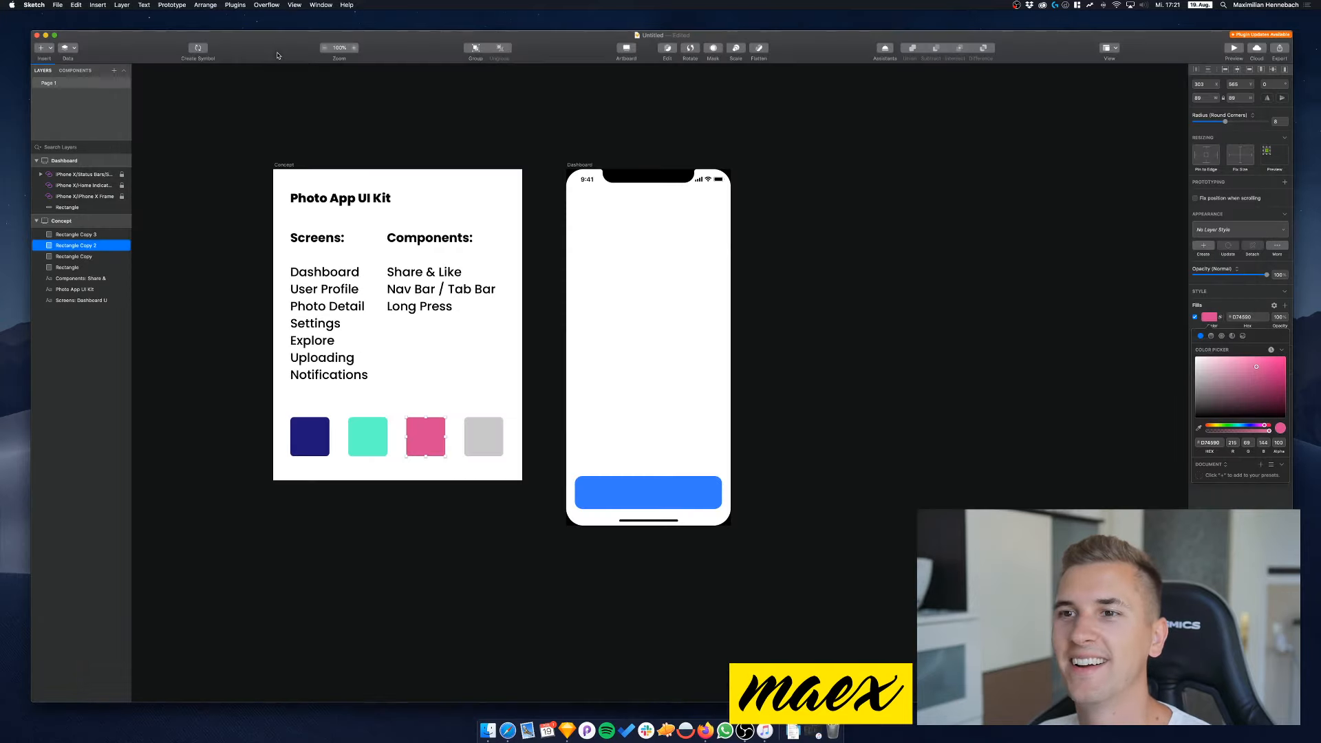
Move the blue bottom bar on the Dashboard artboard slightly down to Y 703
{"action": "scroll", "coordinate": [541, 209], "scroll_direction": "left", "scroll_amount": 2}
{"action": "left_click", "coordinate": [717, 475]}
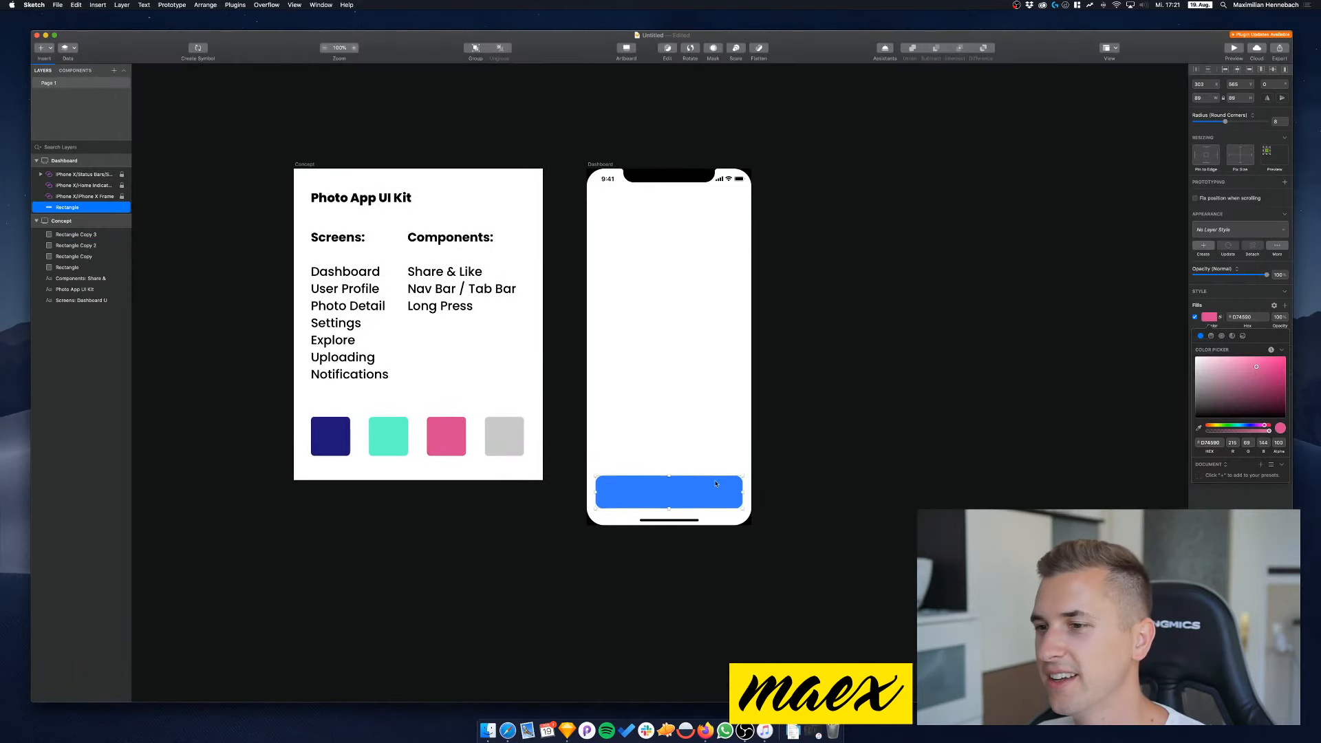
{"action": "mouse_move", "coordinate": [715, 486]}
{"action": "left_mouse_down"}
{"action": "mouse_move", "coordinate": [706, 203]}
{"action": "mouse_move", "coordinate": [715, 488]}
{"action": "left_mouse_up"}
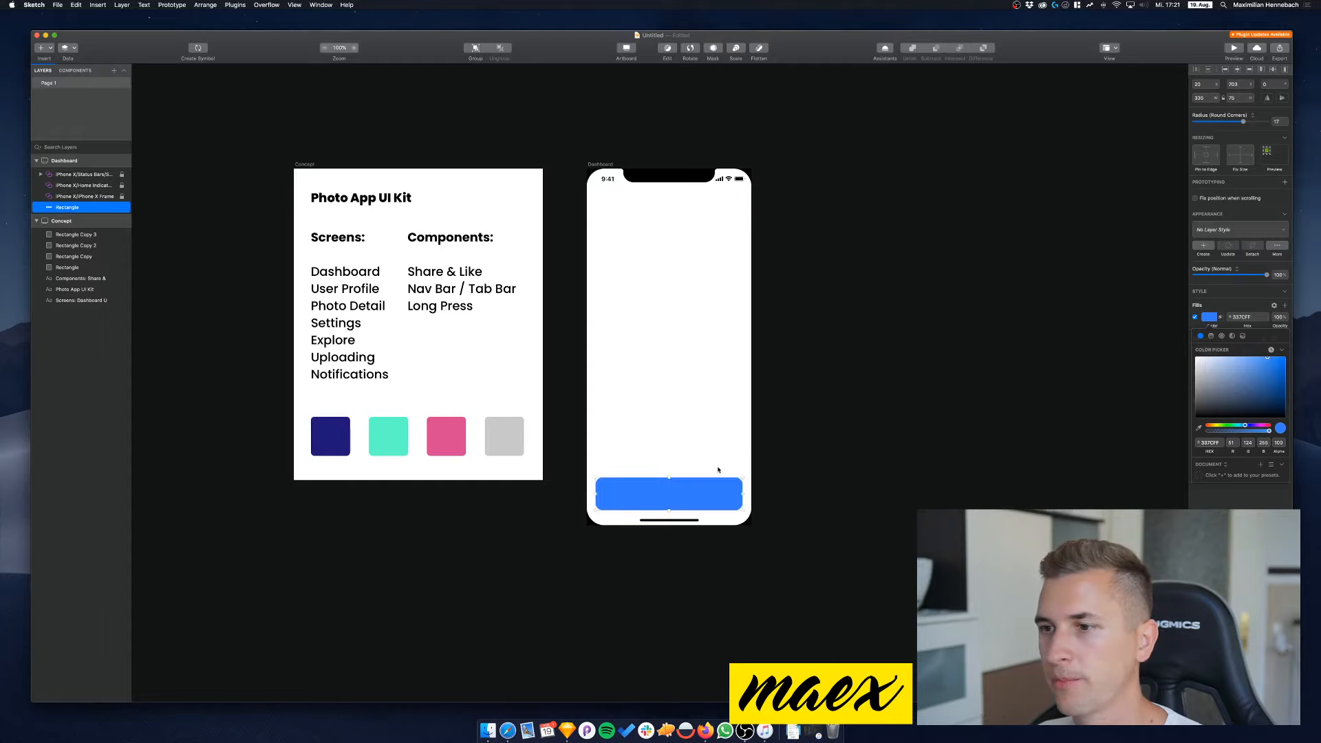
Recolour the Dashboard's bottom bar with the dark blue sampled from the first Concept swatch and remove its border entry
{"action": "left_click", "coordinate": [1197, 426]}
{"action": "left_click", "coordinate": [631, 505]}
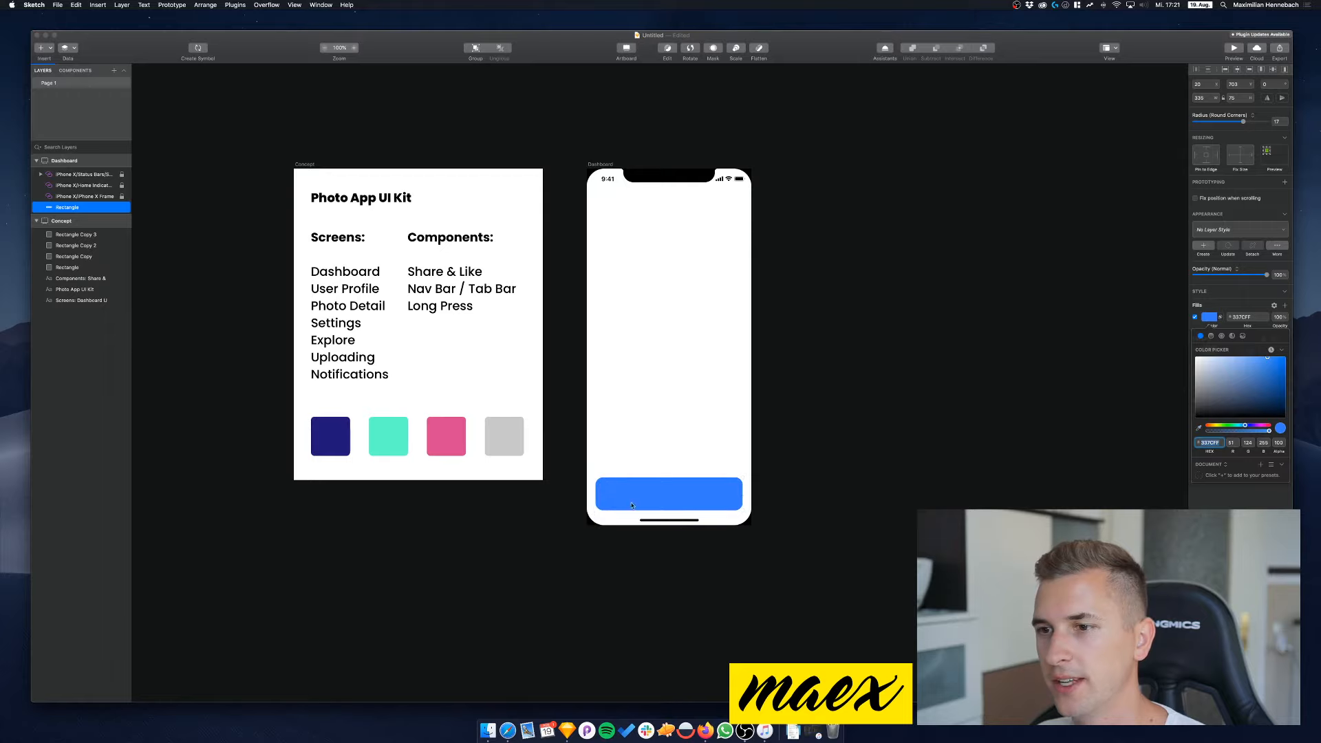
{"action": "left_click", "coordinate": [1199, 427]}
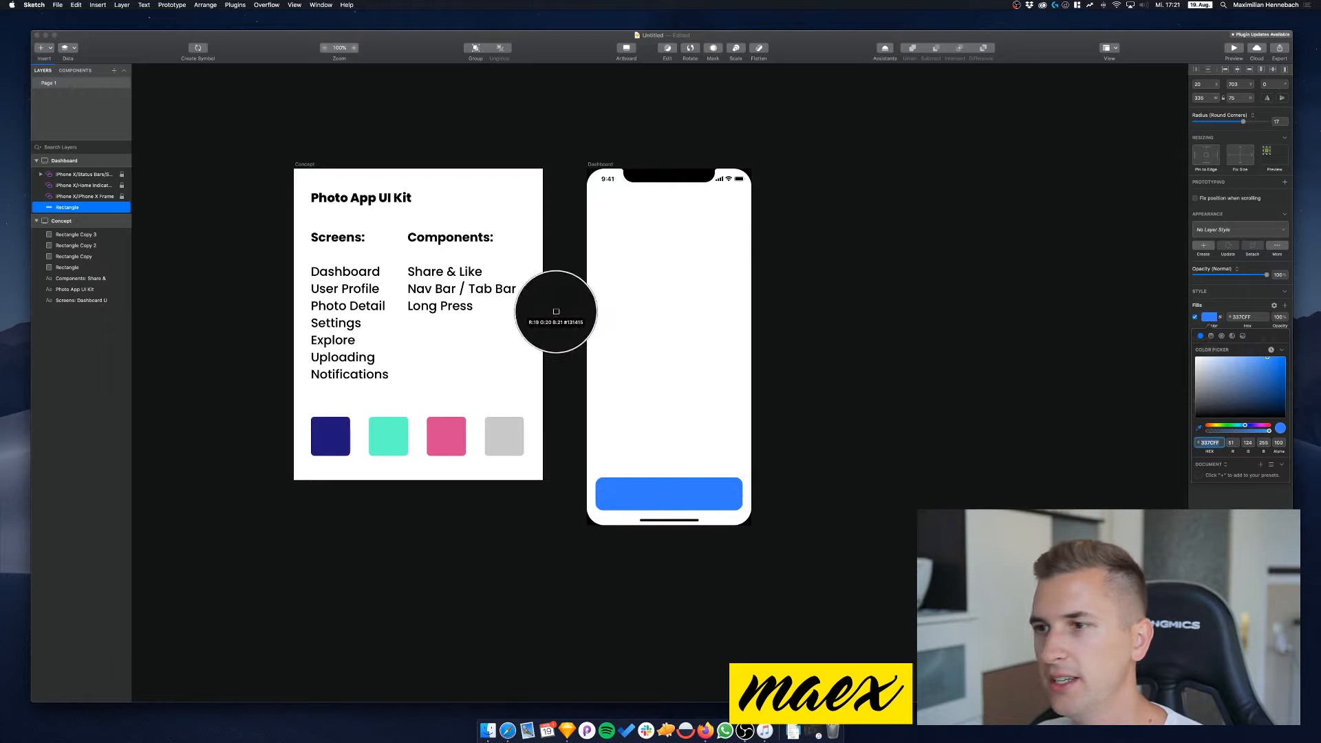
{"action": "left_click", "coordinate": [343, 442]}
{"action": "key", "text": "Return"}
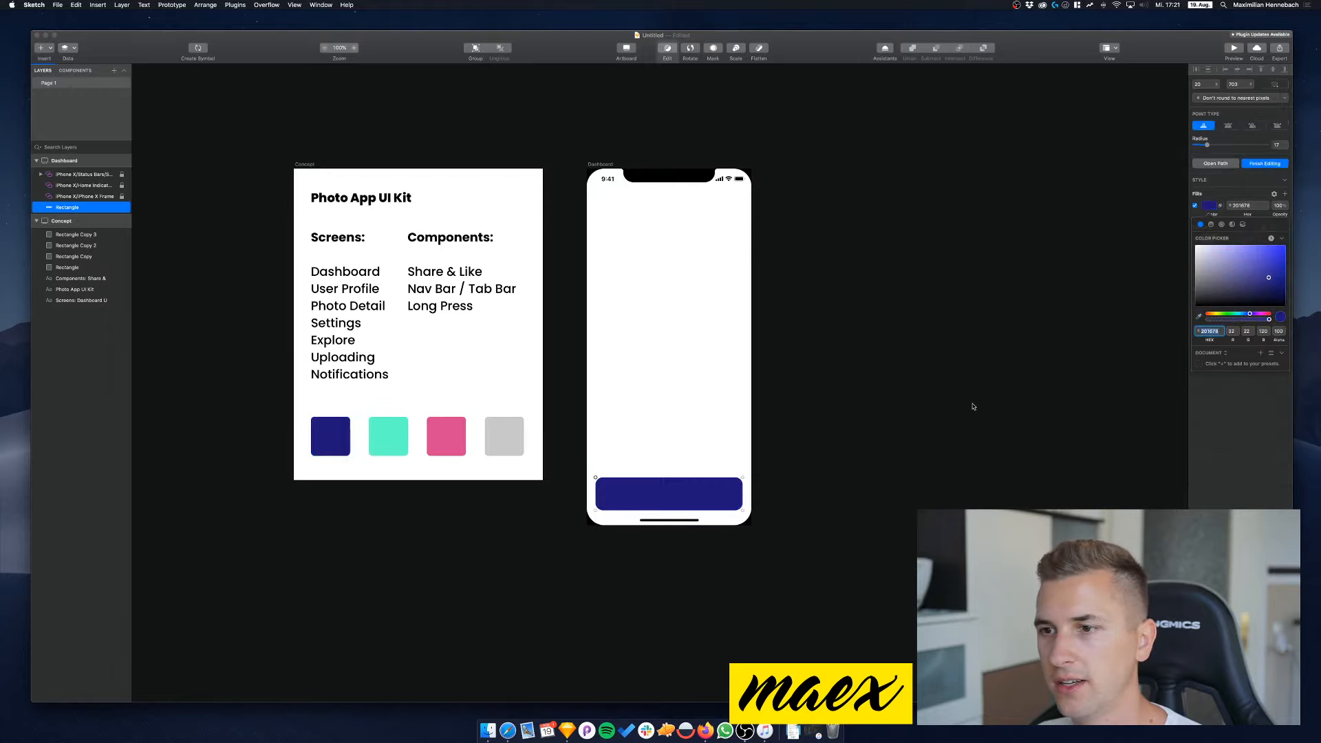
{"action": "left_click", "coordinate": [737, 353]}
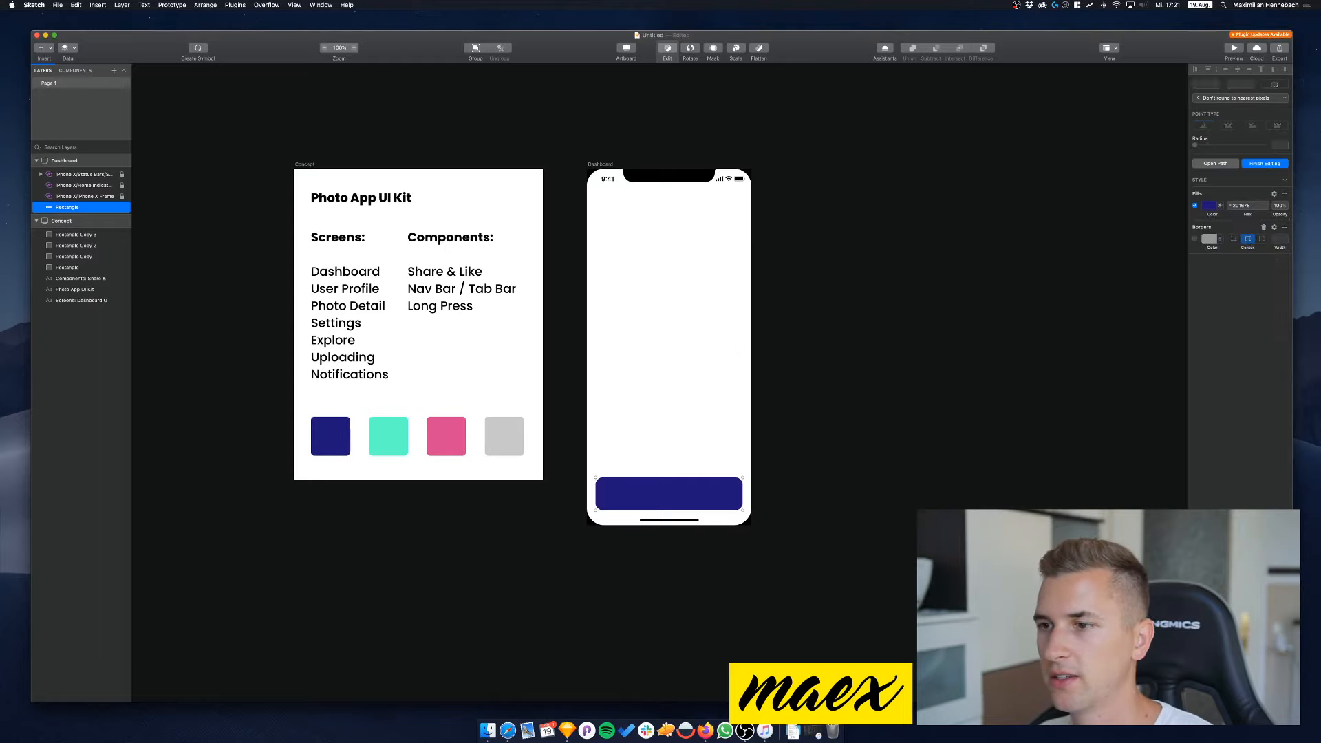
{"action": "key", "text": "Escape"}
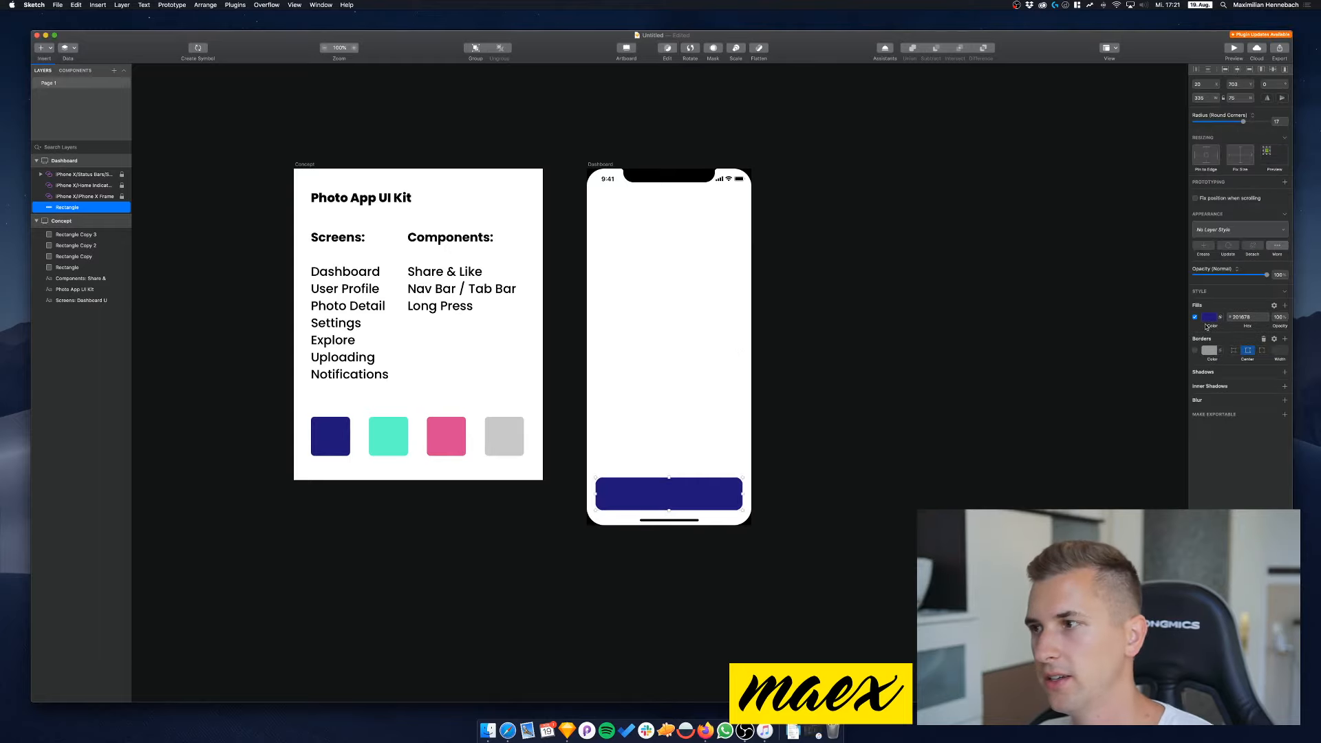
{"action": "left_click", "coordinate": [1265, 339]}
{"action": "left_click", "coordinate": [388, 437]}
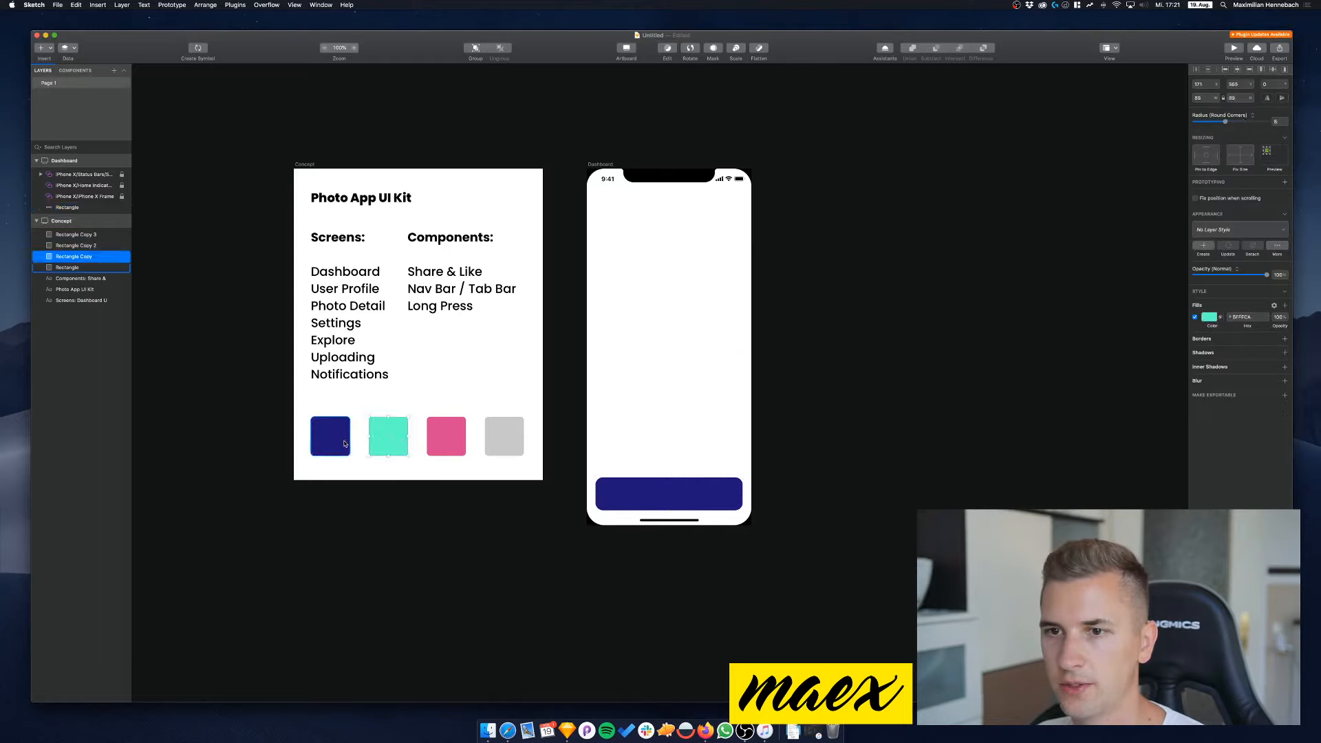
{"action": "left_click", "coordinate": [345, 444], "text": "shift"}
{"action": "left_click", "coordinate": [452, 441], "text": "shift"}
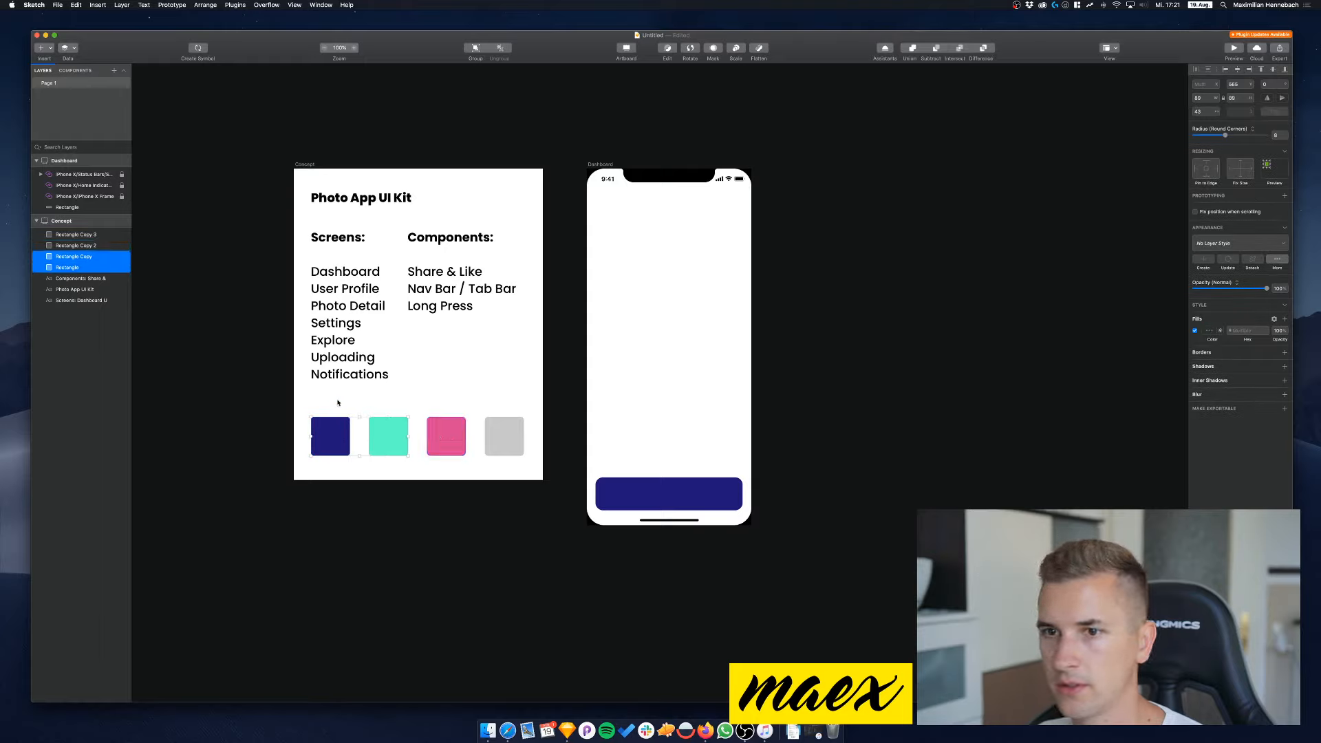
Save the dark blue, turquoise, pink and grey fills of the four Concept swatches as document colour presets
{"action": "left_click", "coordinate": [333, 438]}
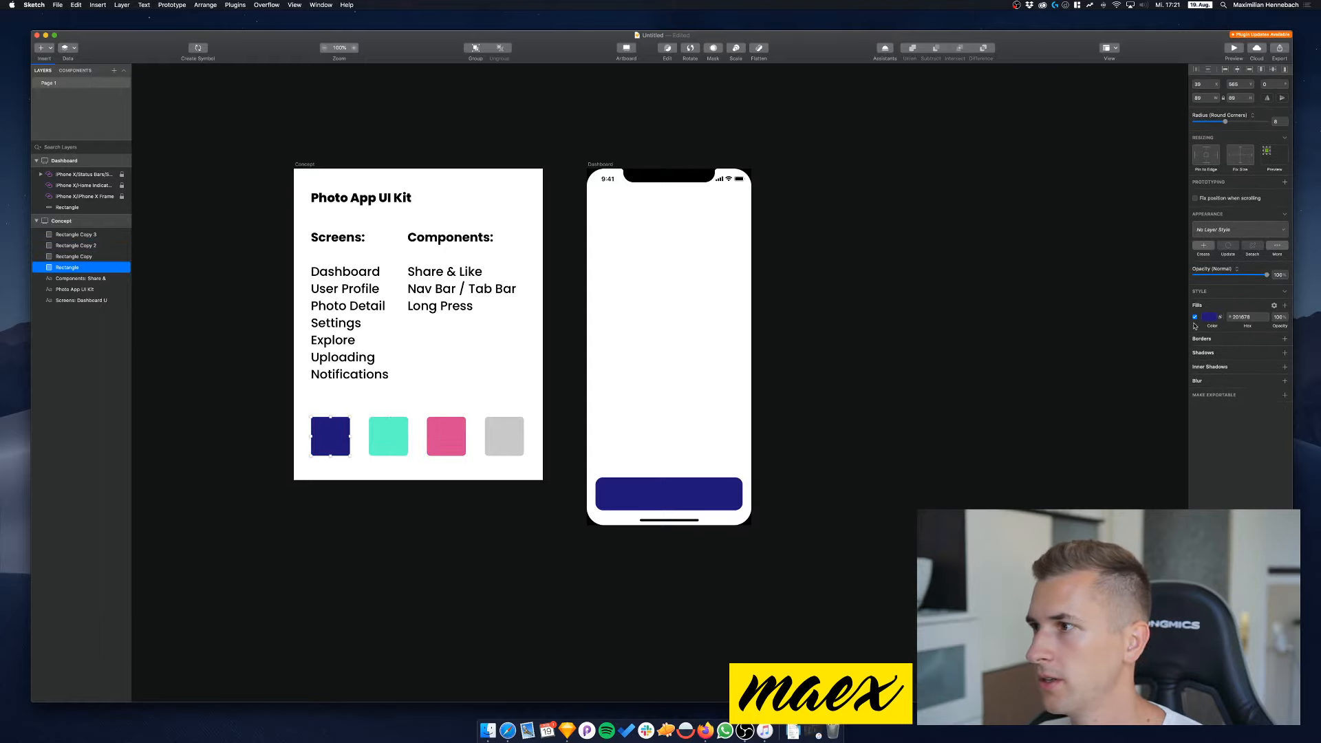
{"action": "left_click", "coordinate": [1209, 317]}
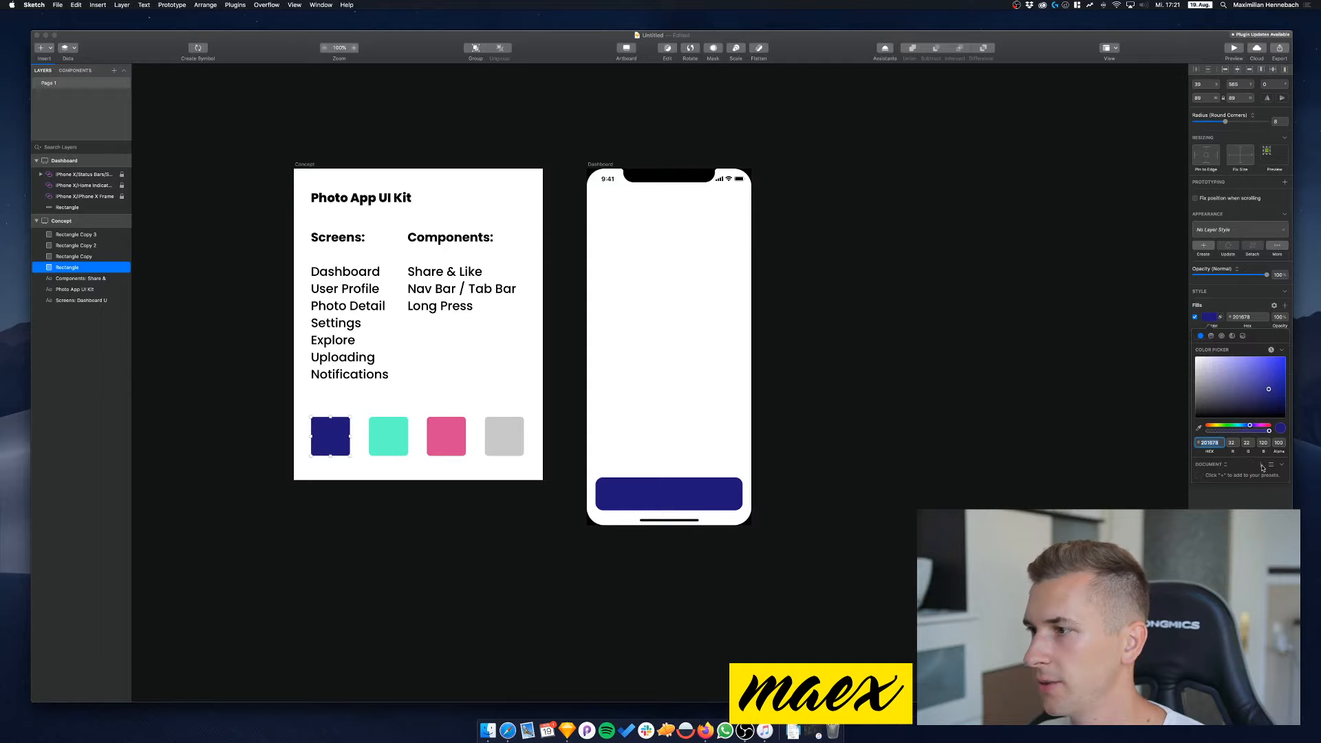
{"action": "left_click", "coordinate": [386, 437]}
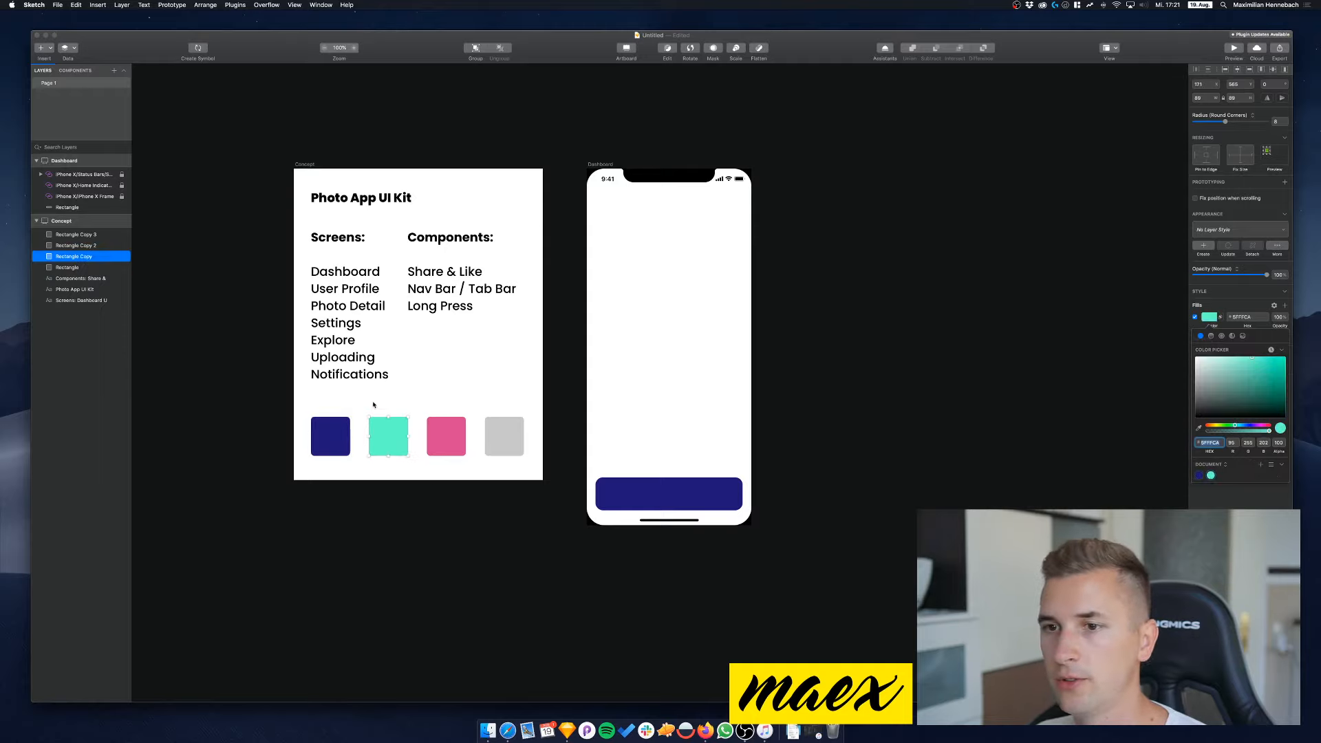
{"action": "left_click", "coordinate": [453, 440]}
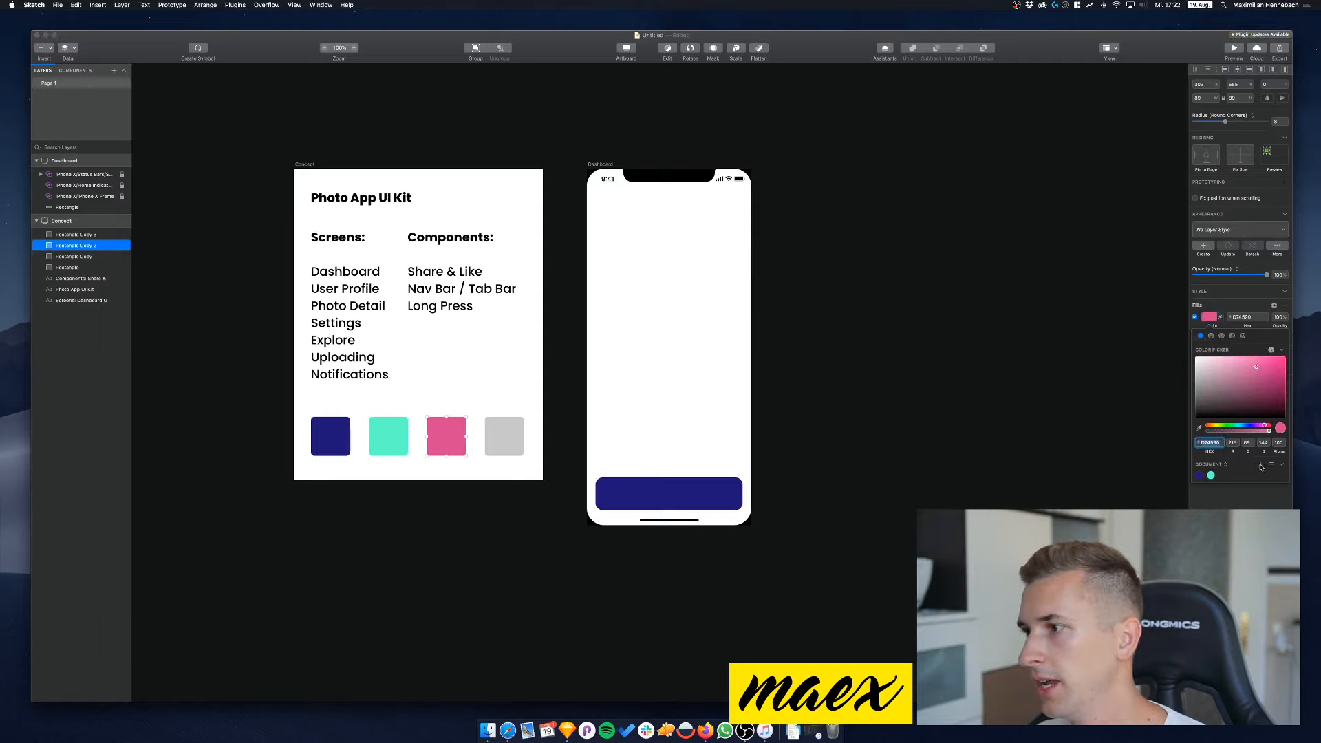
{"action": "left_click", "coordinate": [509, 440]}
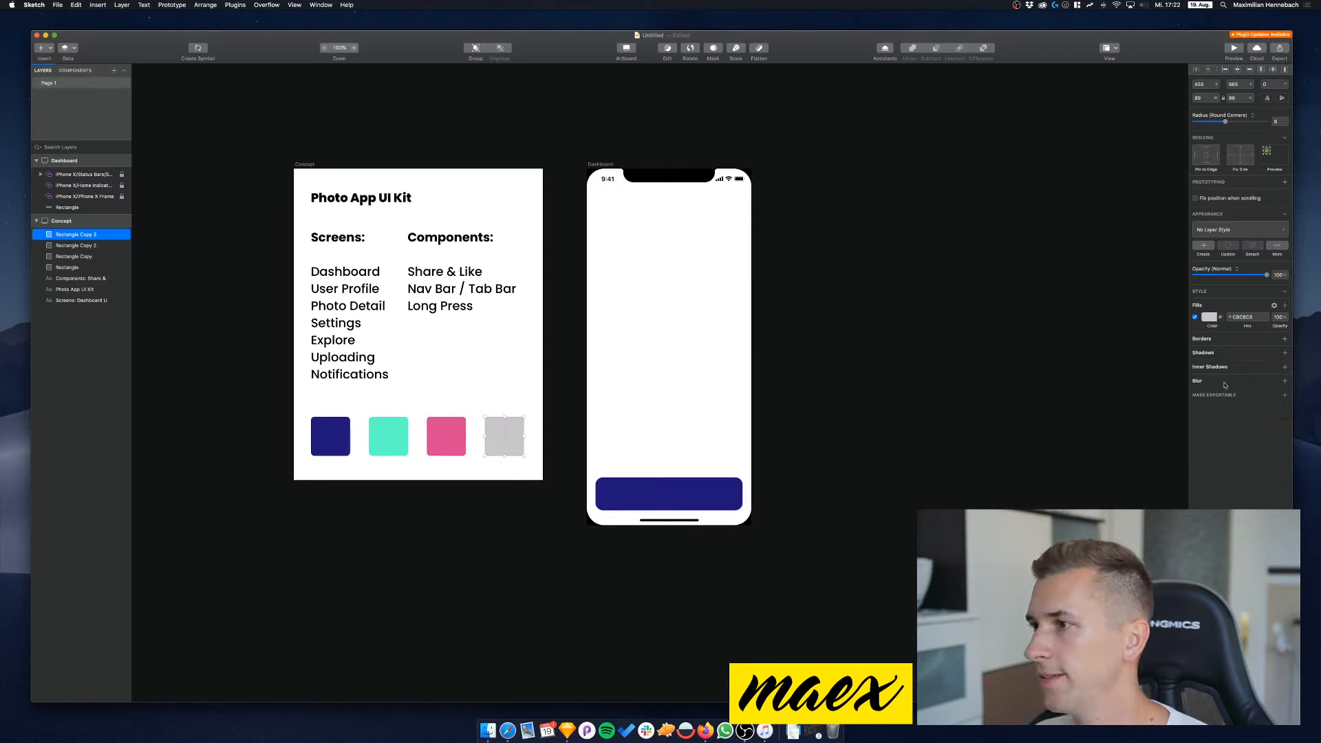
{"action": "left_click", "coordinate": [1208, 318]}
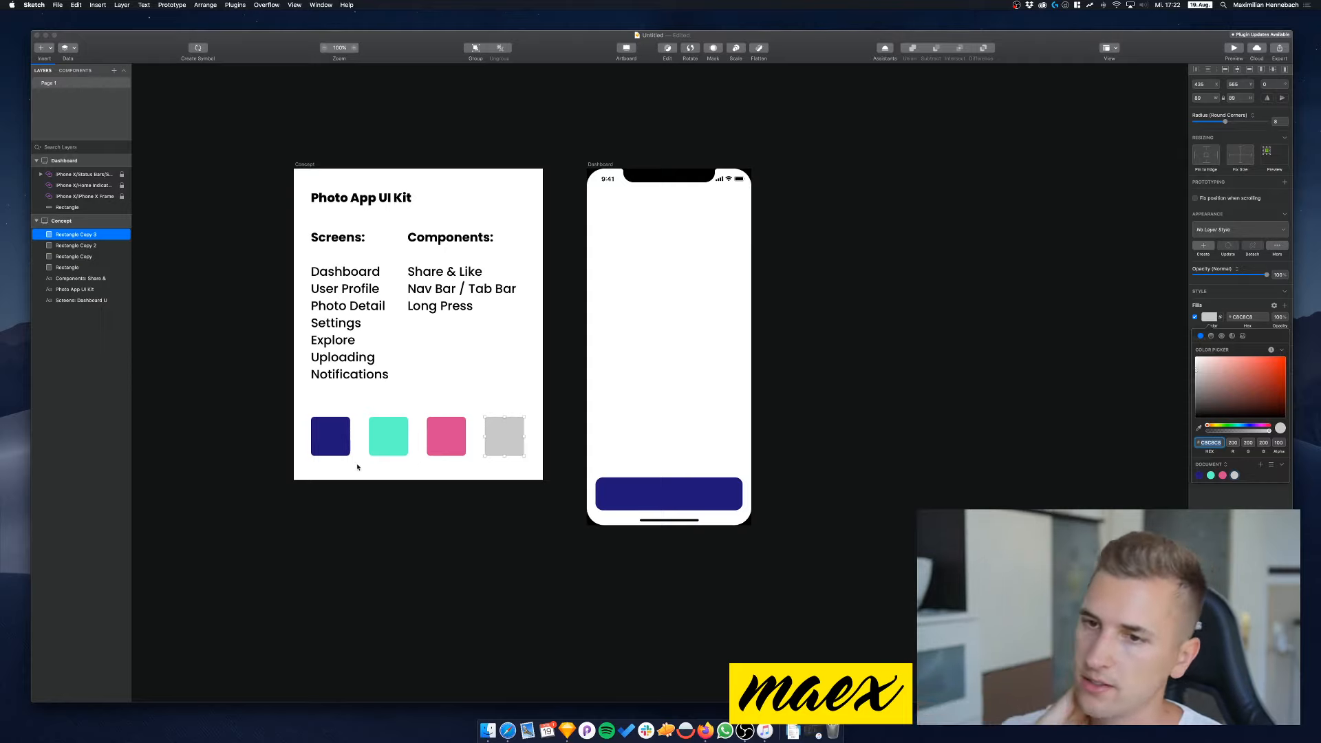
{"action": "left_click", "coordinate": [436, 470]}
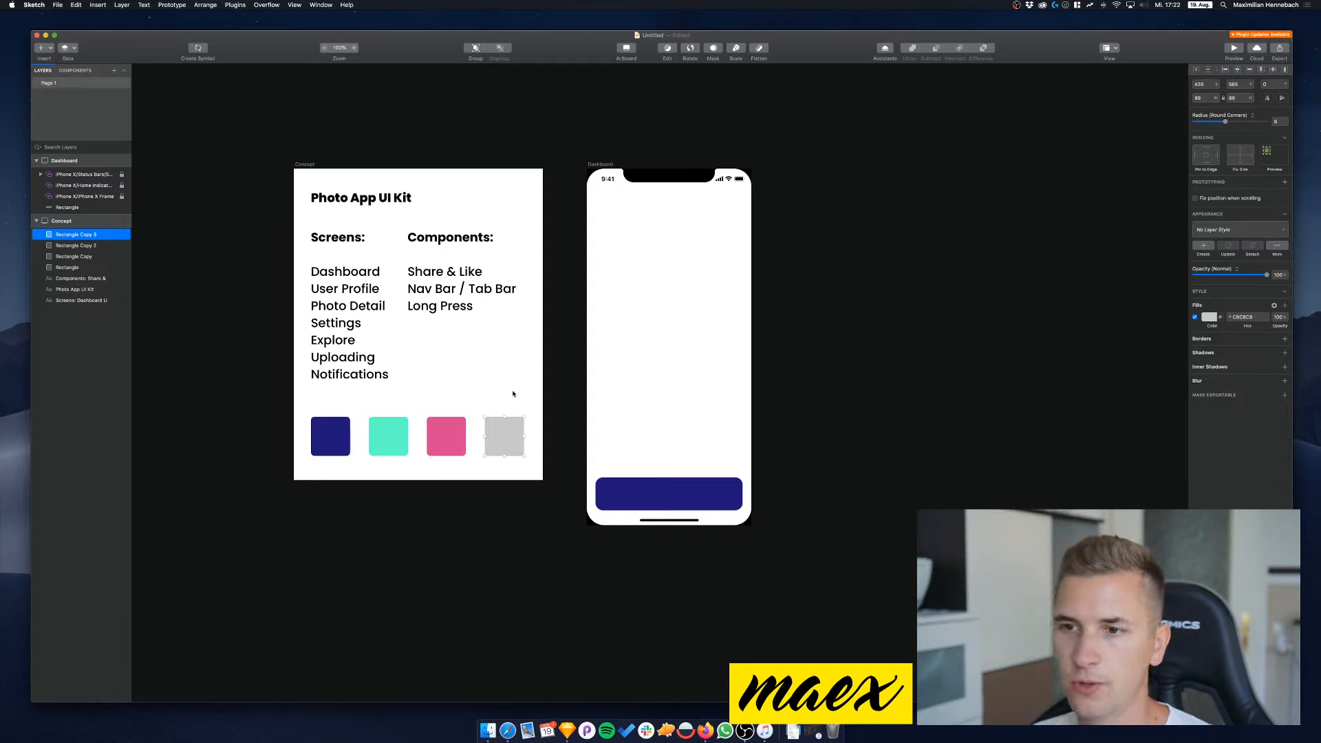
{"action": "left_click", "coordinate": [463, 408]}
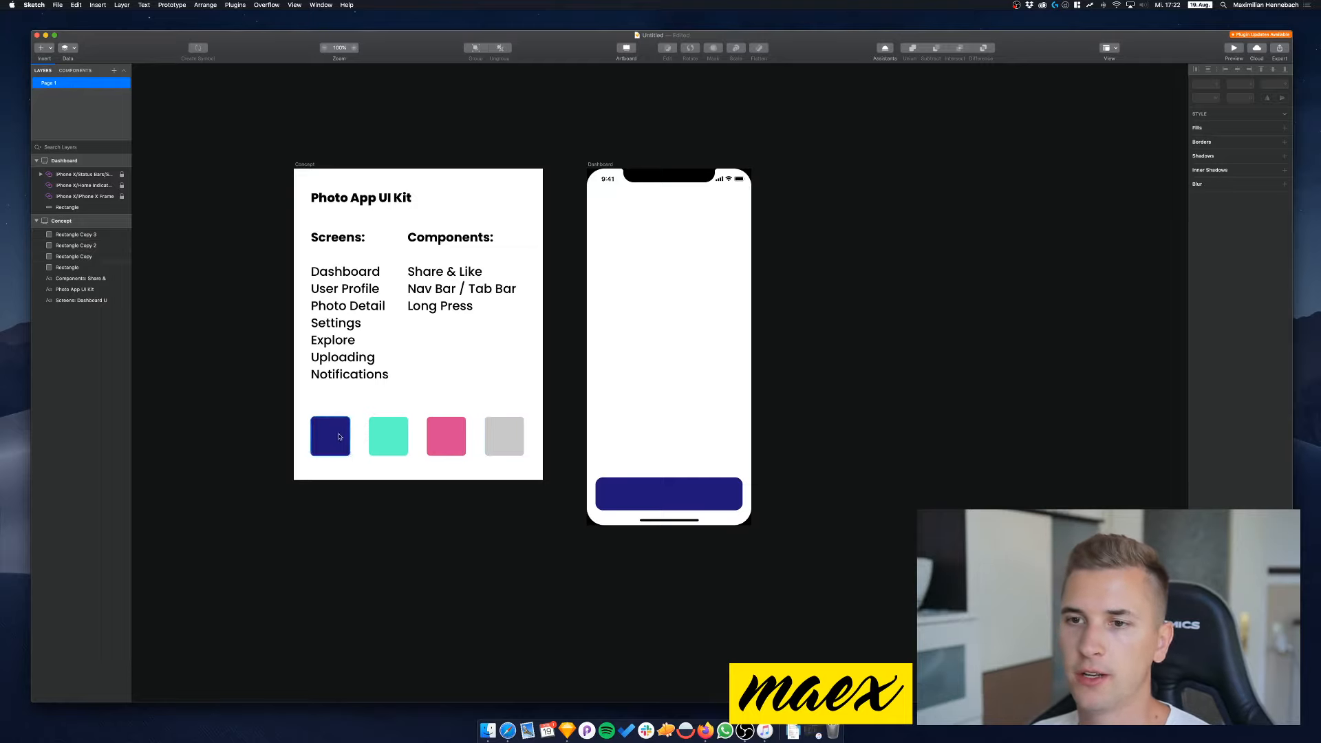
Enable a background colour on the Dashboard artboard and set it to the dark blue document preset
{"action": "left_click", "coordinate": [634, 503]}
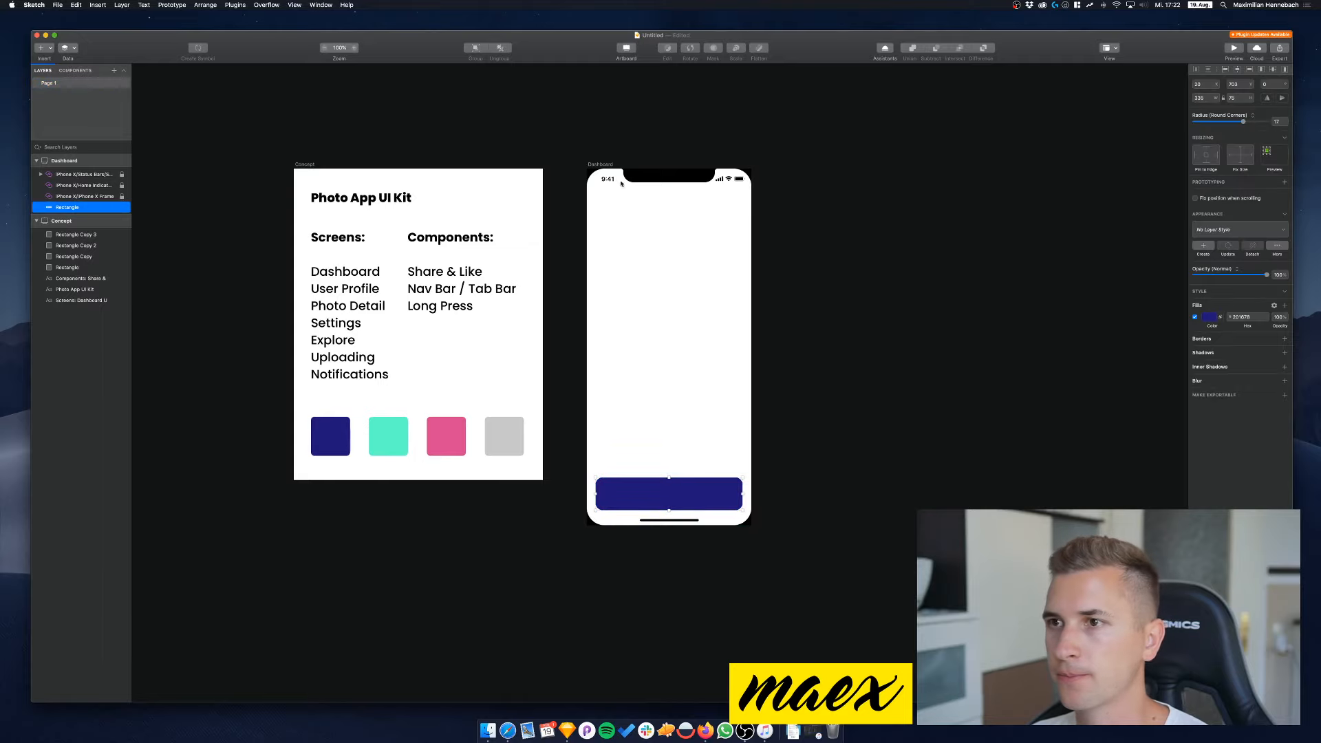
{"action": "left_click", "coordinate": [597, 163]}
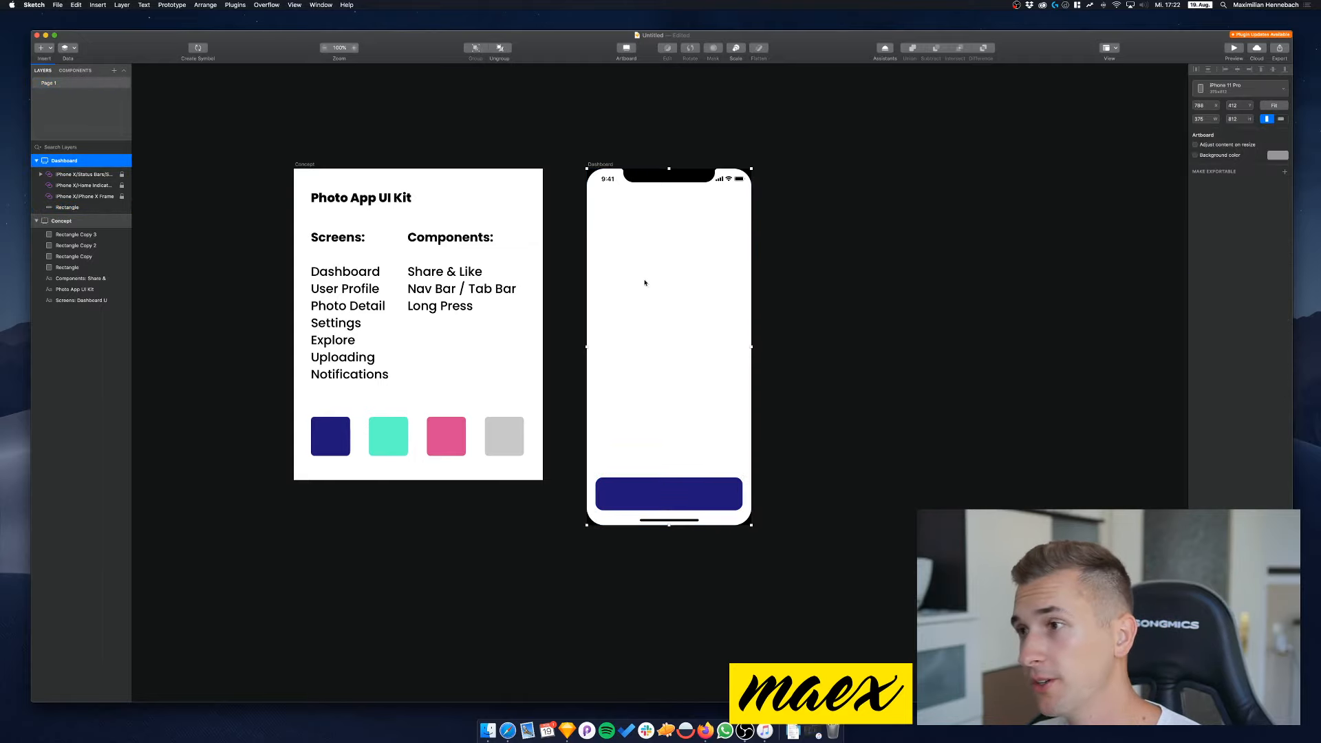
{"action": "left_click", "coordinate": [1226, 156]}
{"action": "left_click", "coordinate": [1278, 155]}
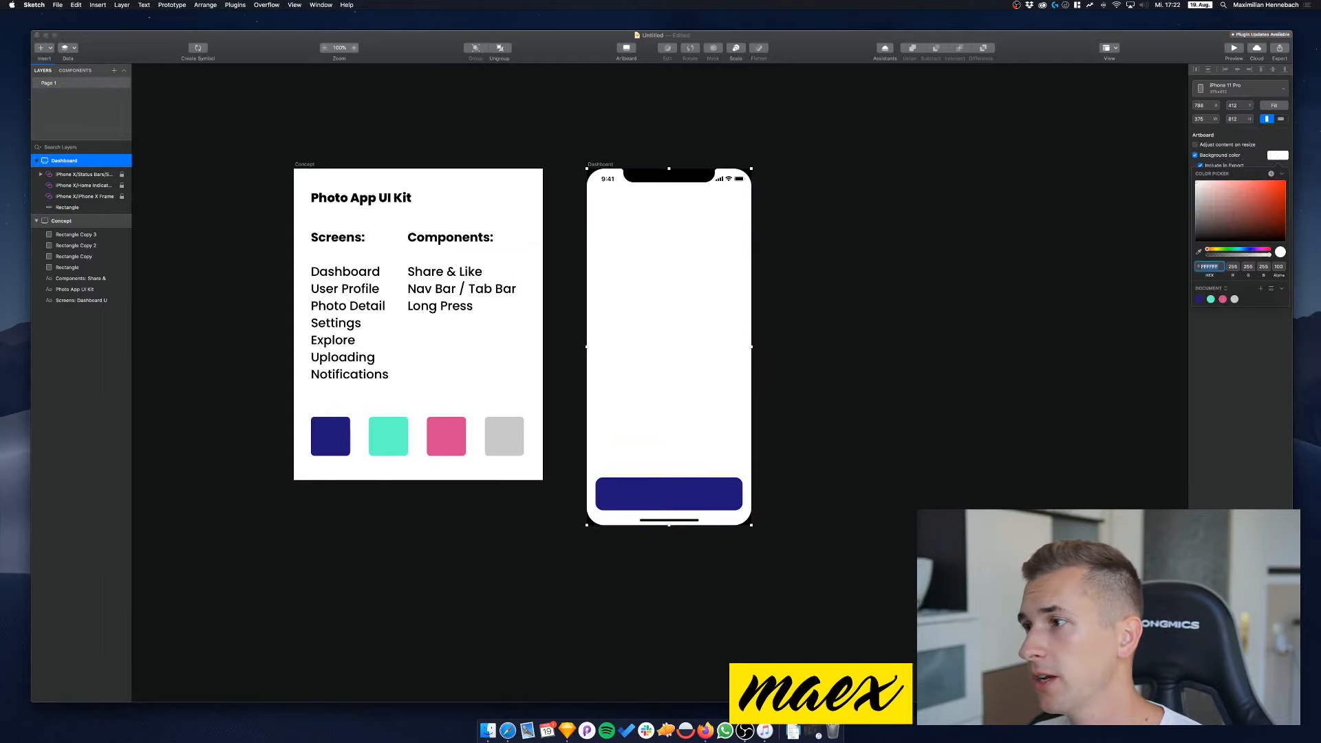
{"action": "left_click", "coordinate": [1199, 300]}
{"action": "scroll", "coordinate": [780, 382], "scroll_direction": "left", "scroll_amount": 3}
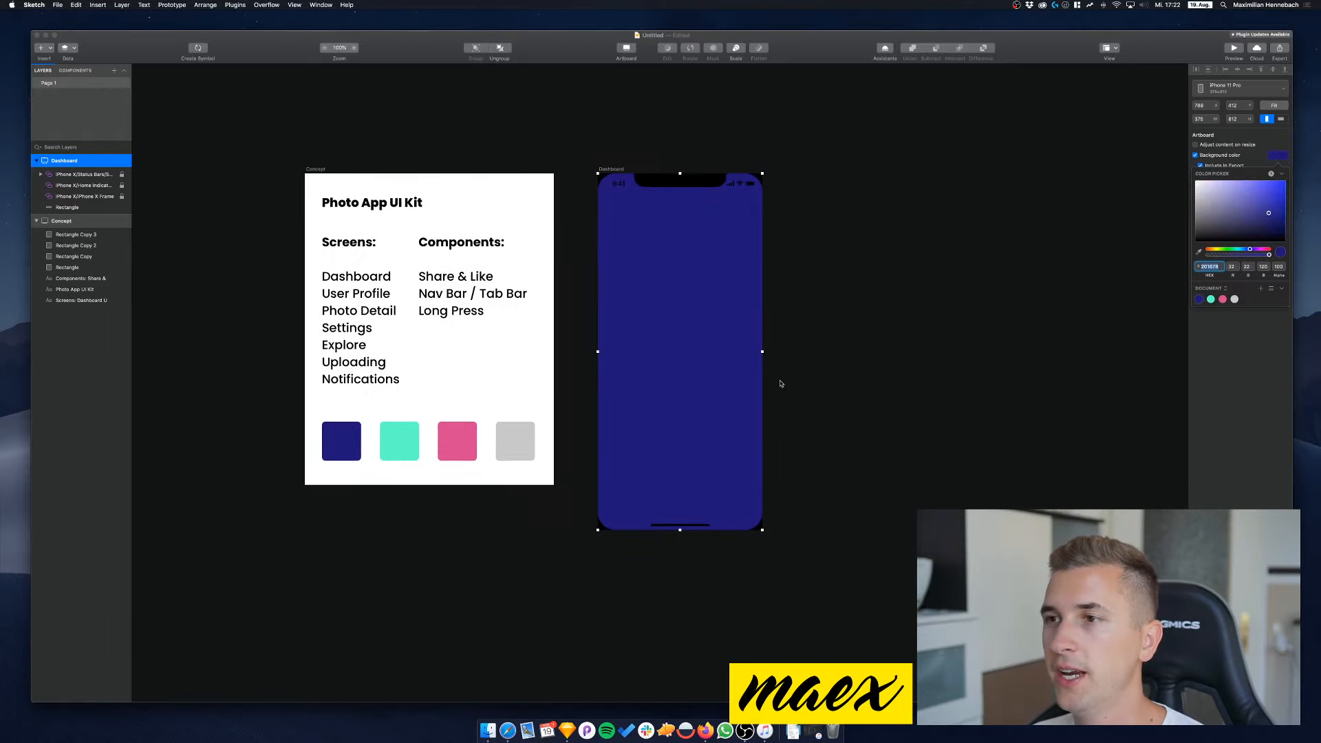
Try the turquoise, pink and grey document colours on the Dashboard's bottom bar
{"action": "left_click", "coordinate": [679, 501]}
{"action": "left_click", "coordinate": [1210, 318]}
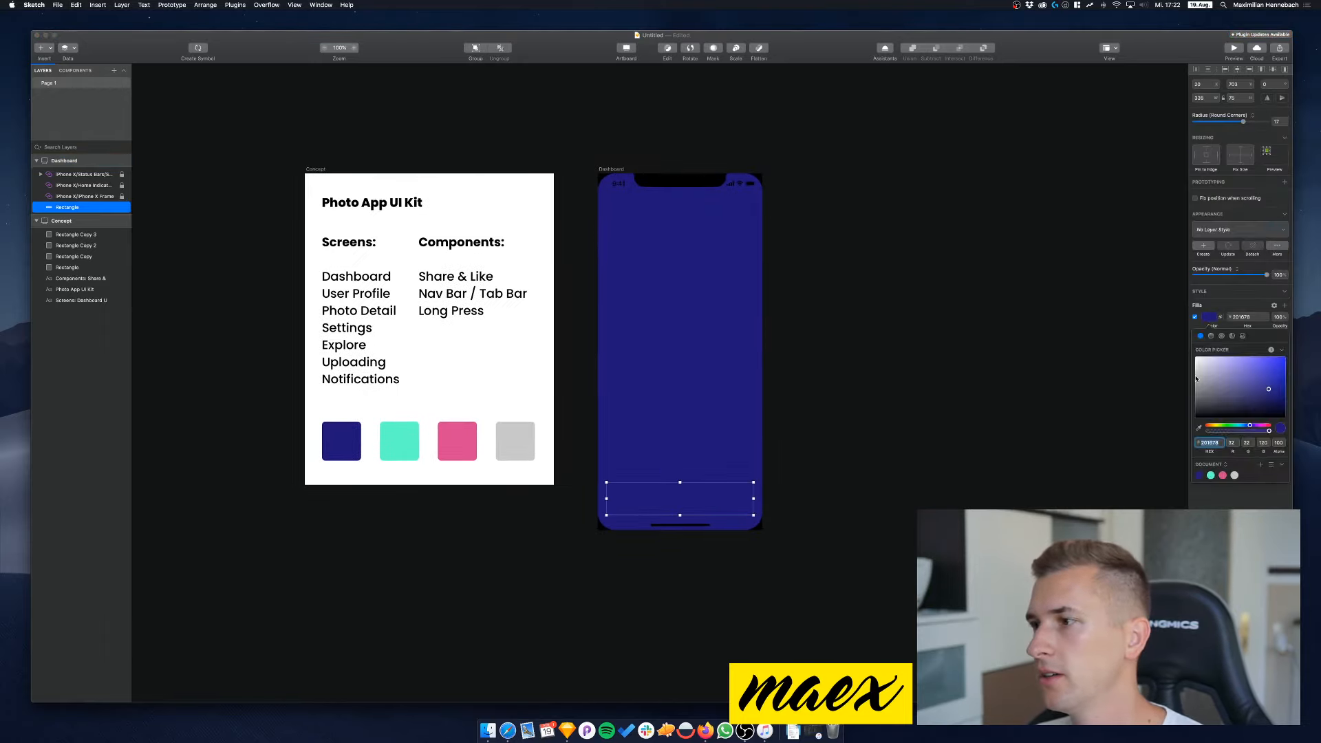
{"action": "left_click", "coordinate": [1211, 476]}
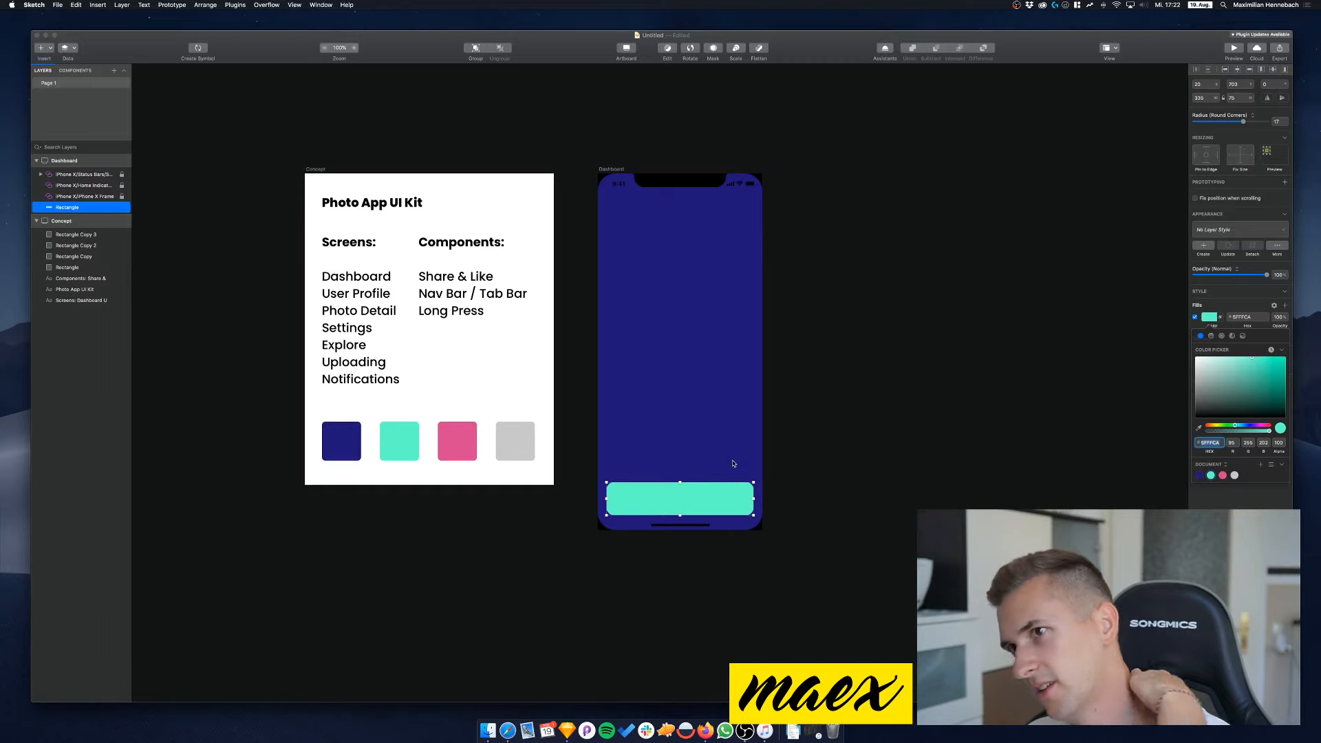
{"action": "scroll", "coordinate": [734, 464], "scroll_direction": "right", "scroll_amount": 5}
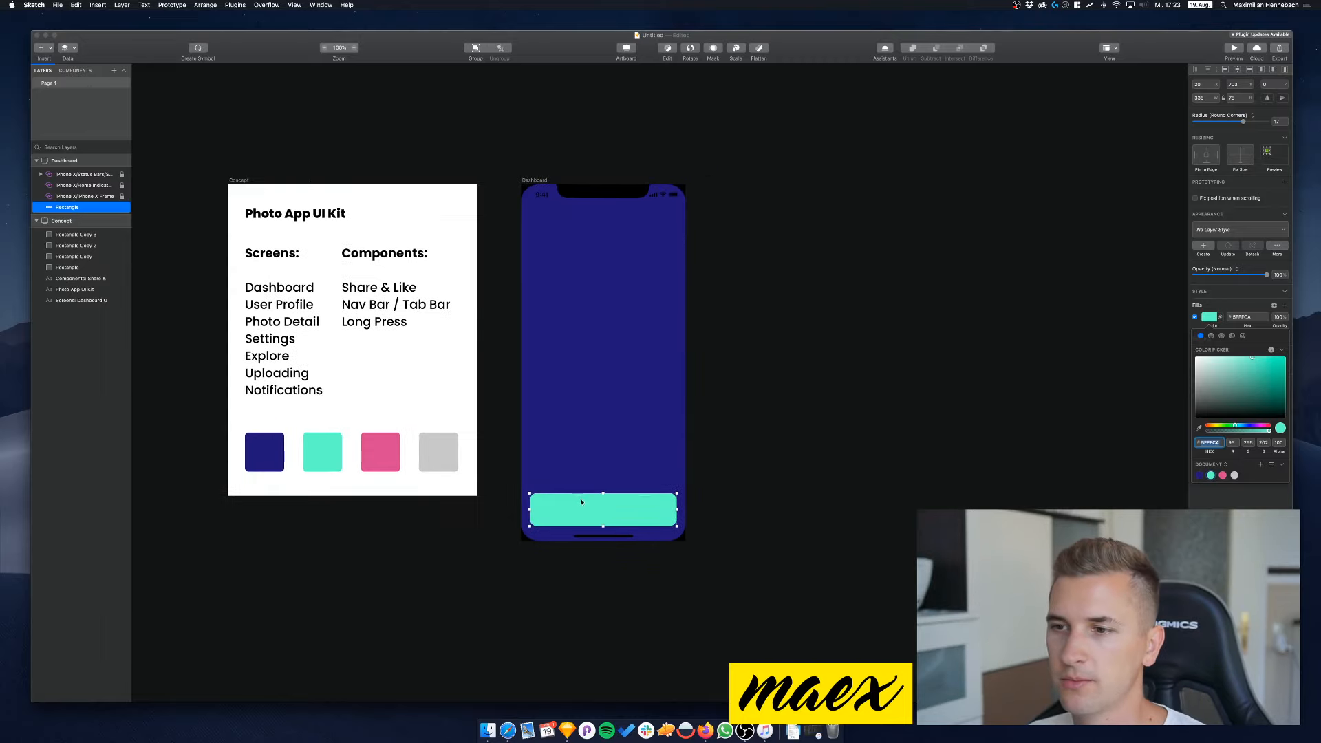
{"action": "left_click", "coordinate": [1223, 475]}
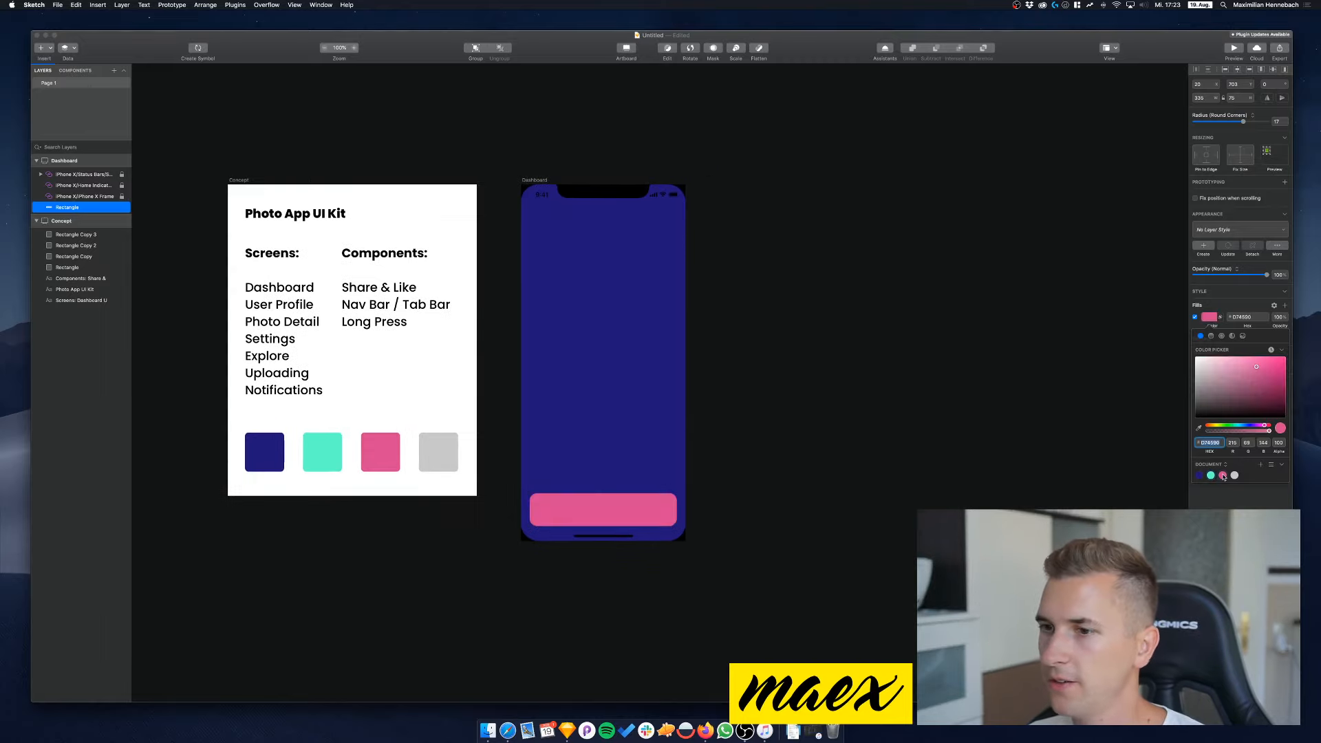
{"action": "left_click", "coordinate": [1234, 475]}
{"action": "left_click", "coordinate": [1223, 475]}
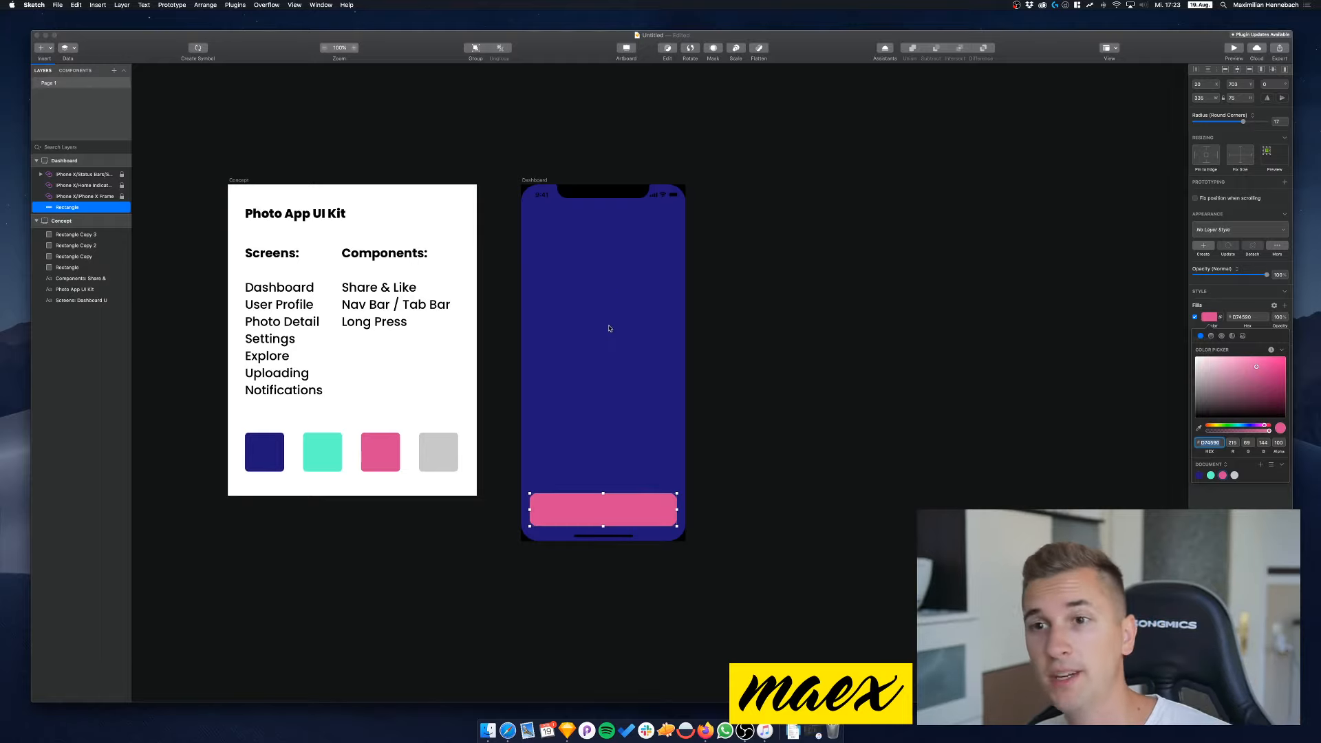
{"action": "left_click", "coordinate": [570, 314]}
{"action": "left_click", "coordinate": [570, 314]}
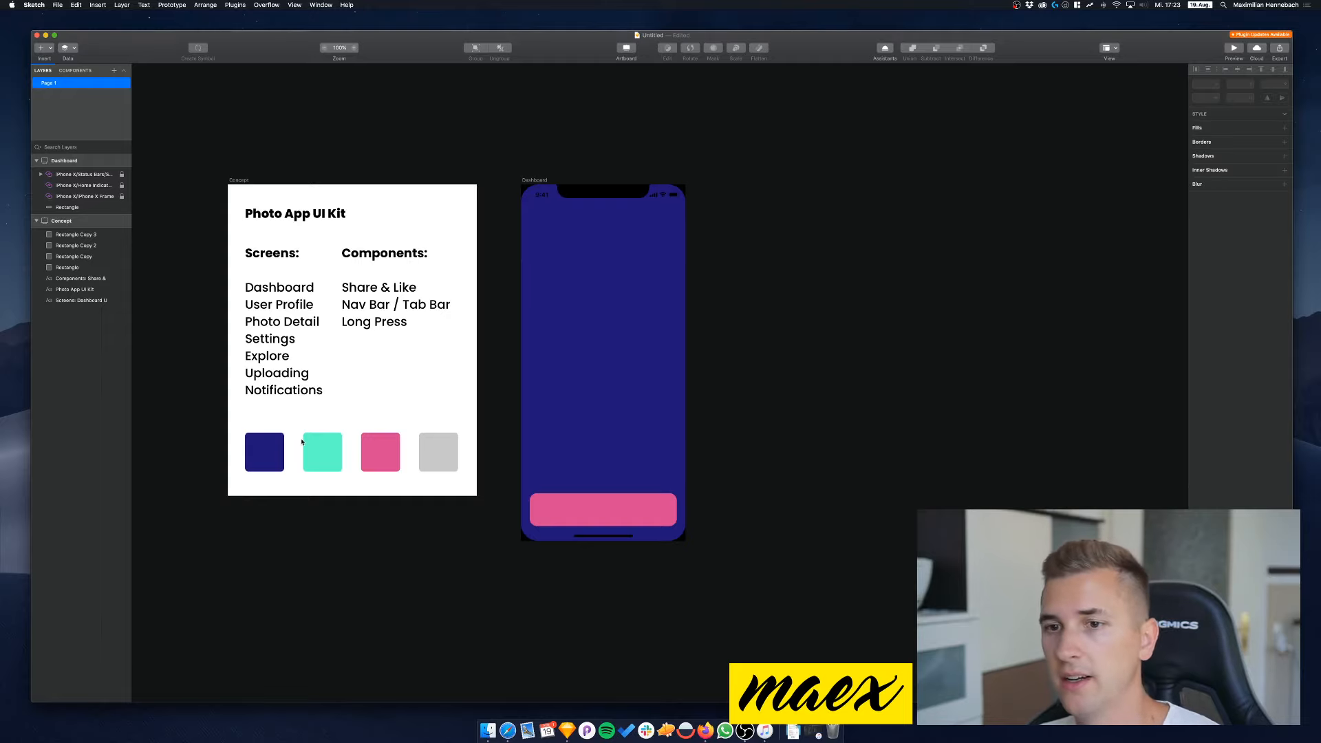
Undo the bottom bar recolouring and the Dashboard artboard's dark blue background
{"action": "key", "text": "super+z"}
{"action": "key", "text": "super+z"}
{"action": "key", "text": "super+z"}
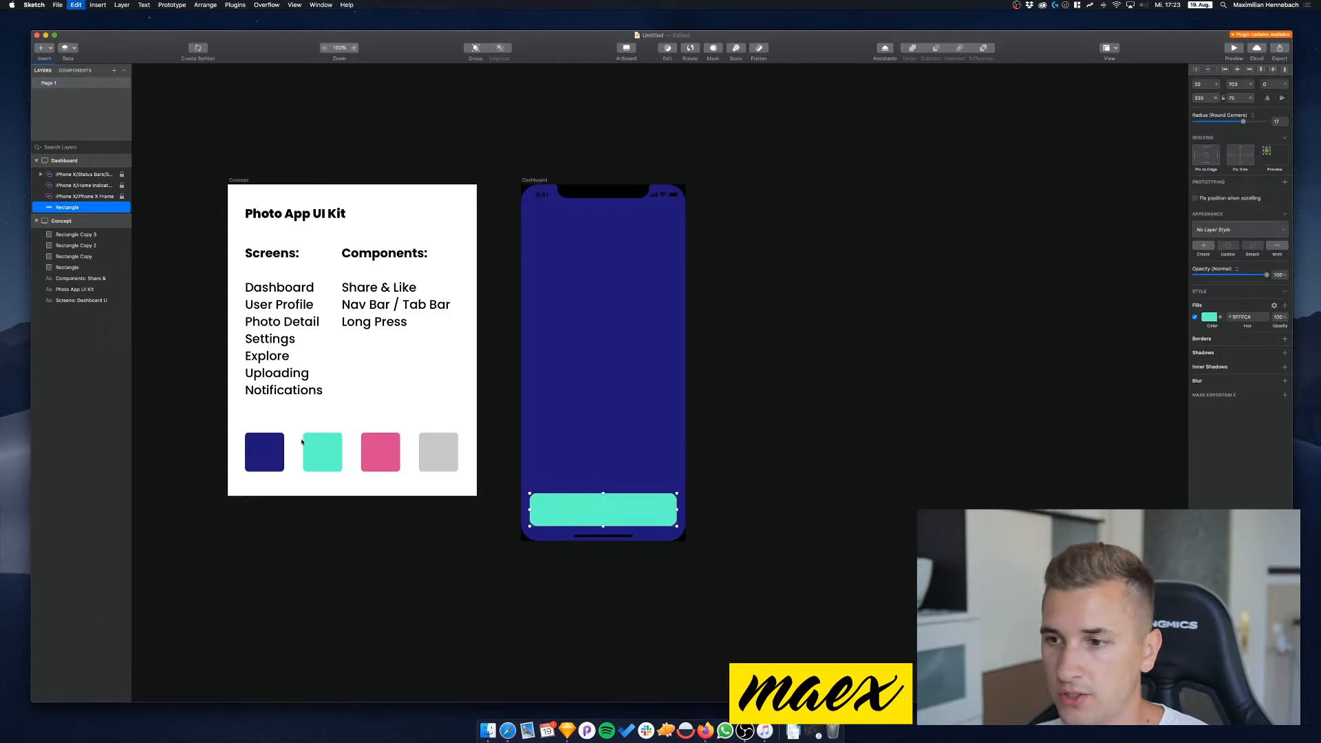
{"action": "key", "text": "super+z"}
{"action": "key", "text": "super+z"}
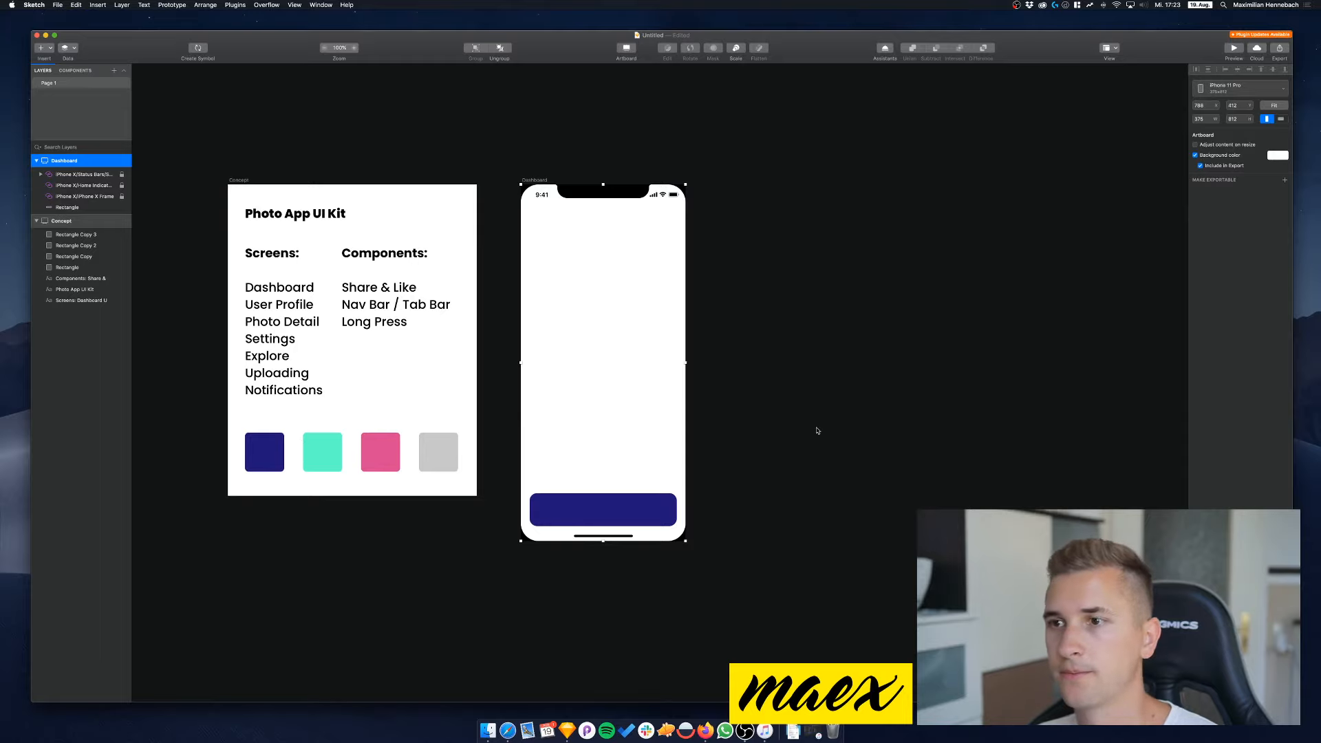
{"action": "left_click", "coordinate": [816, 432]}
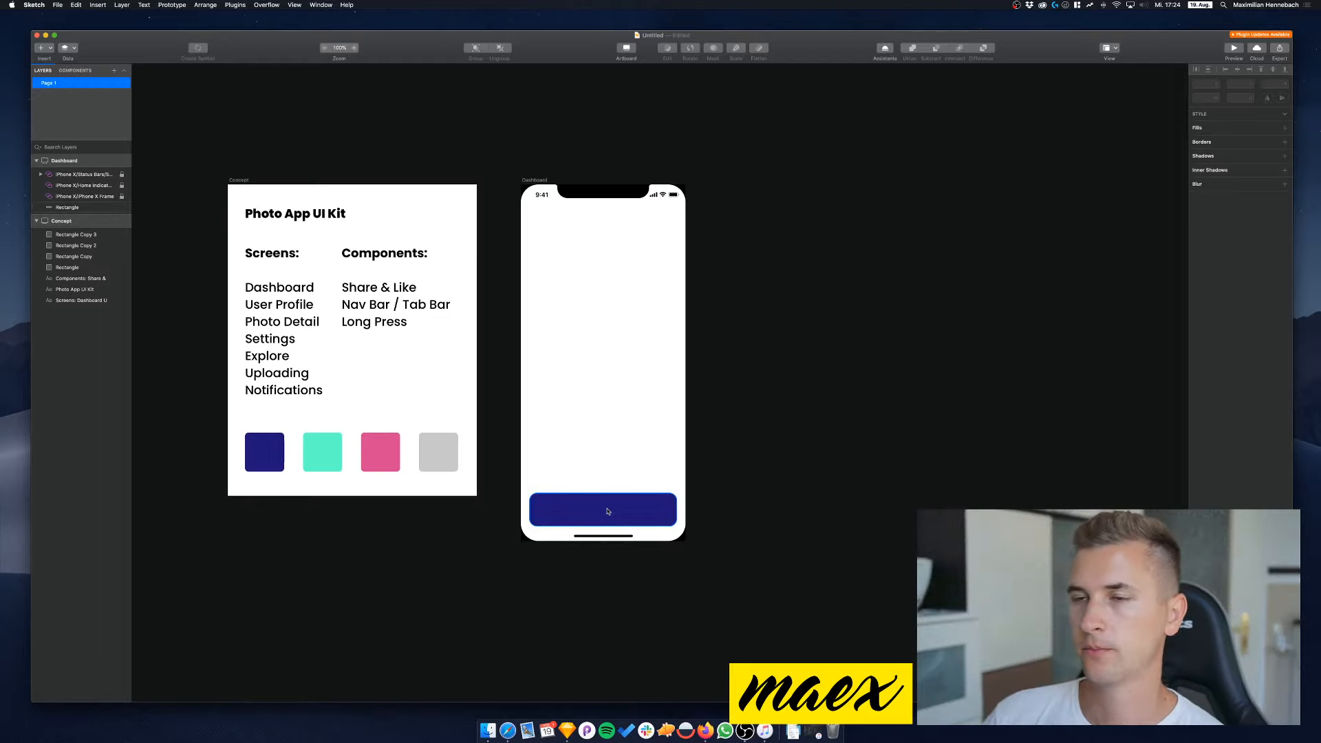
{"action": "scroll", "coordinate": [595, 324], "scroll_direction": "down", "scroll_amount": 3}
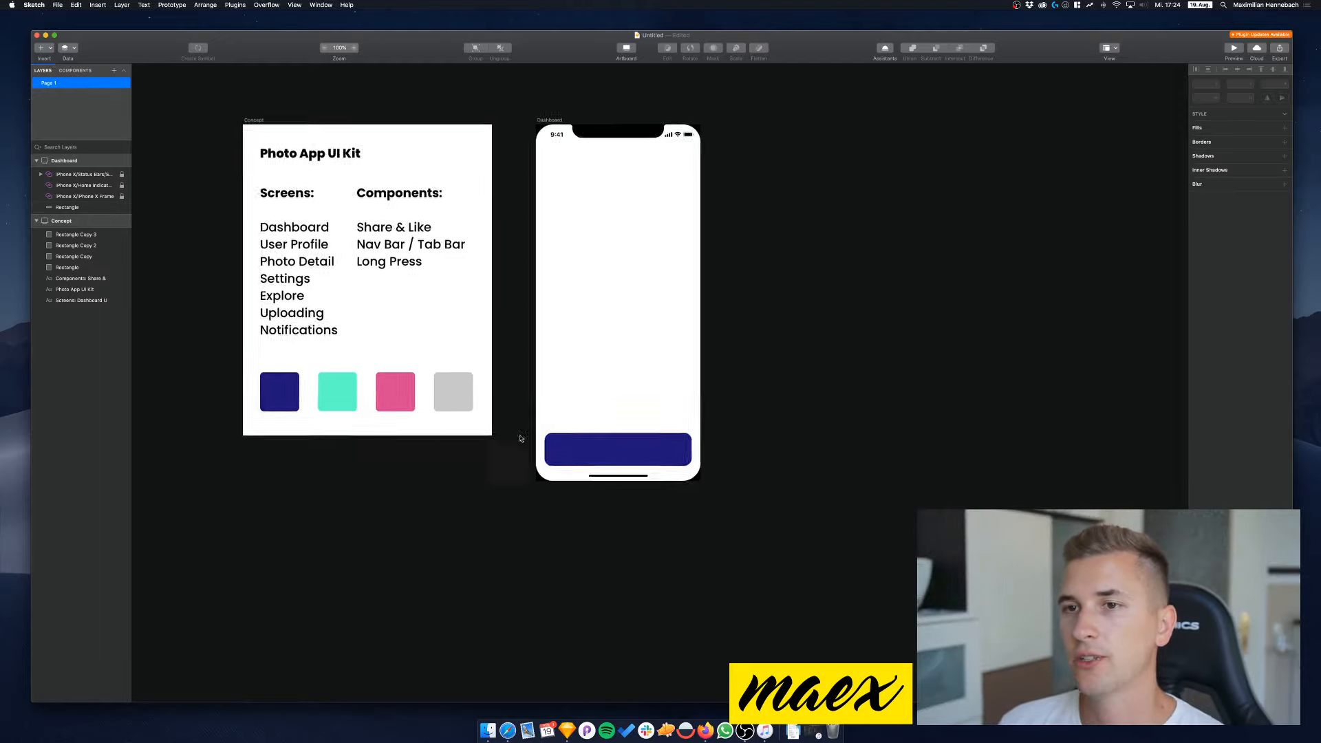
{"action": "left_click", "coordinate": [508, 730]}
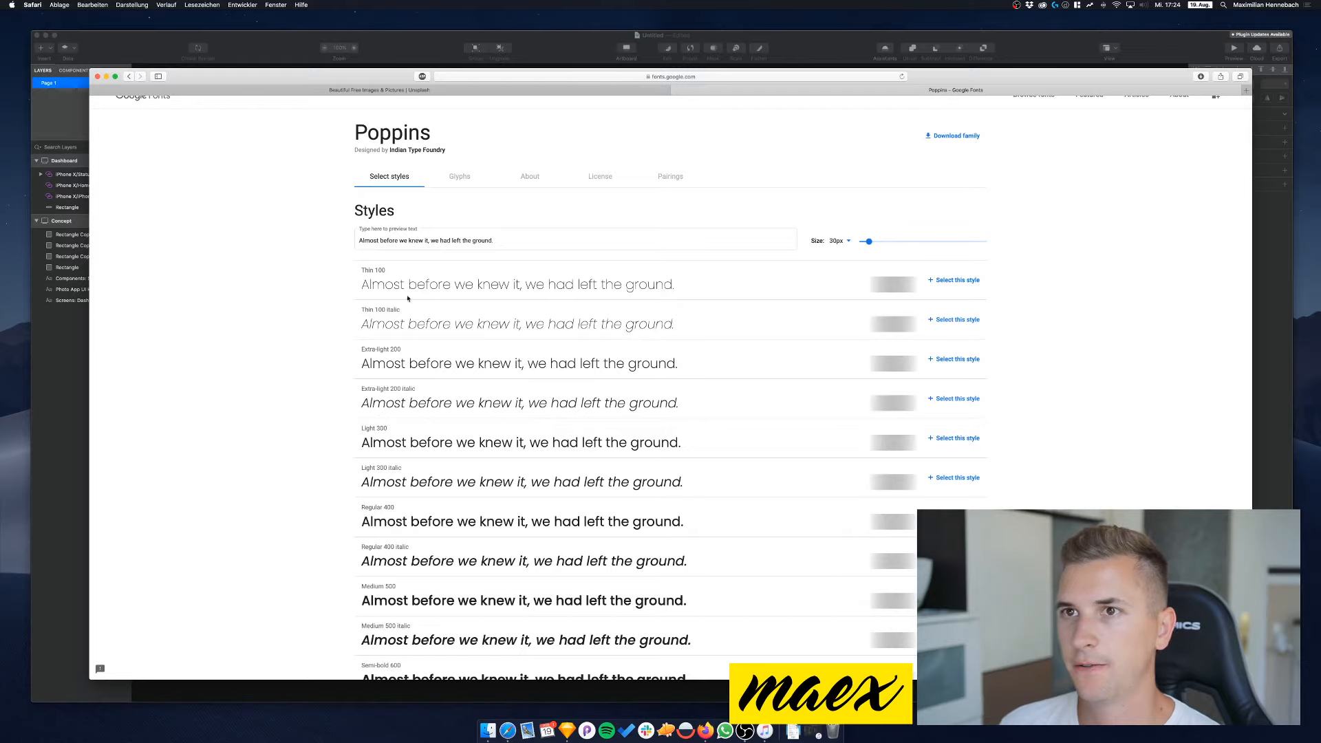
{"action": "left_click", "coordinate": [567, 56]}
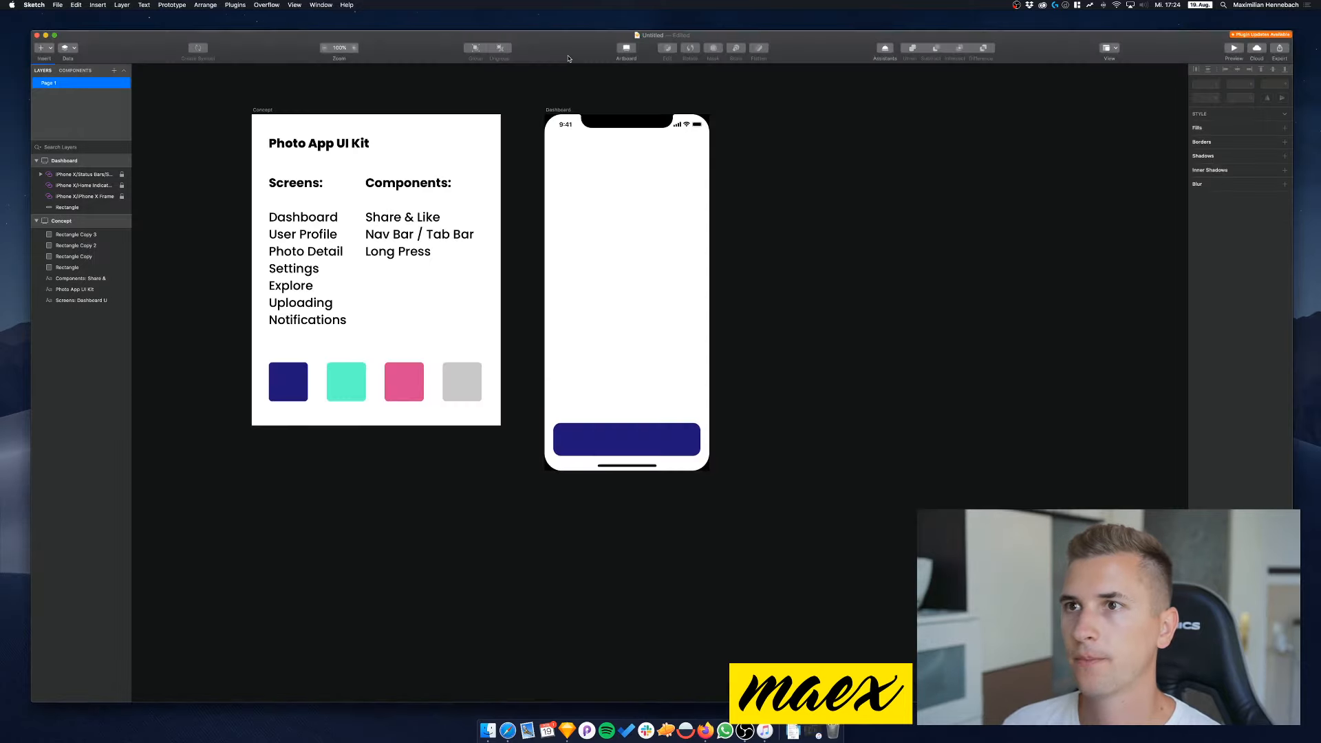
Move the dark blue bottom bar on the Dashboard artboard down to Y 711
{"action": "scroll", "coordinate": [590, 219], "scroll_direction": "up", "scroll_amount": 2}
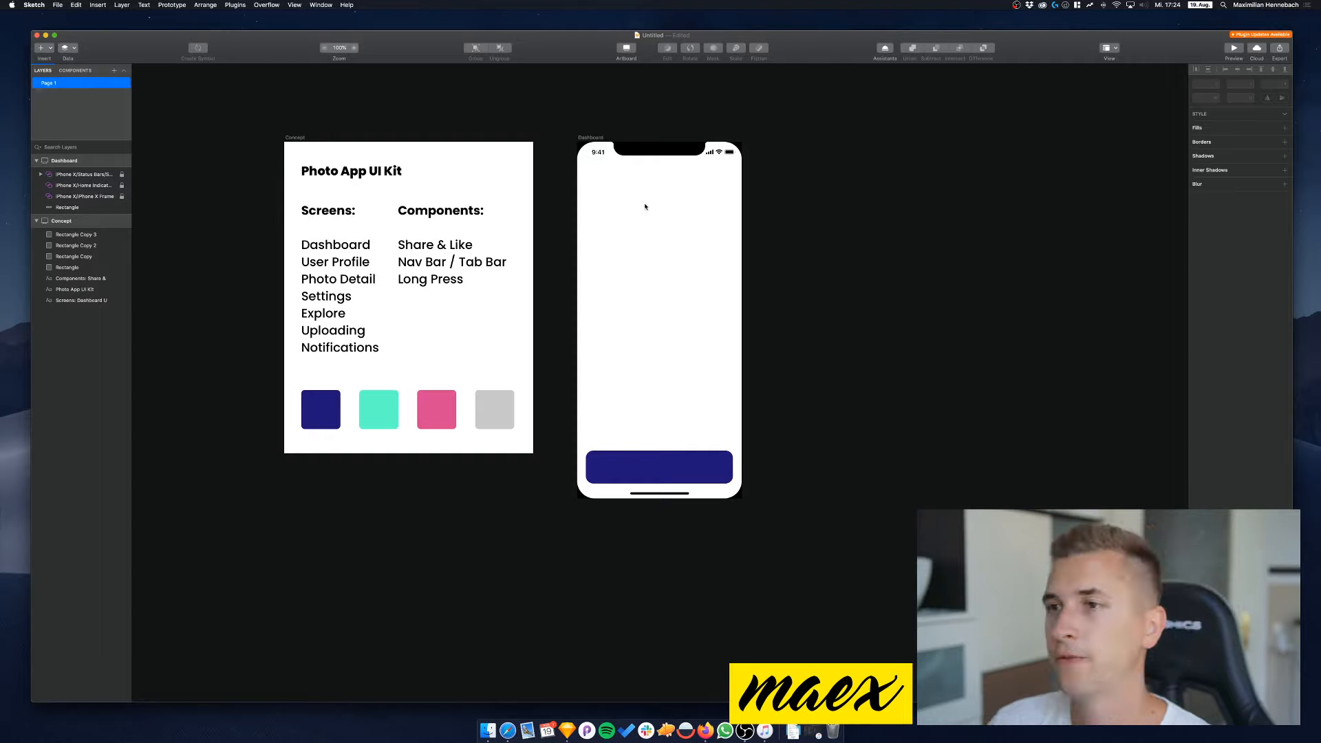
{"action": "left_click", "coordinate": [665, 468]}
{"action": "left_click_drag", "start_coordinate": [681, 467], "coordinate": [681, 473]}
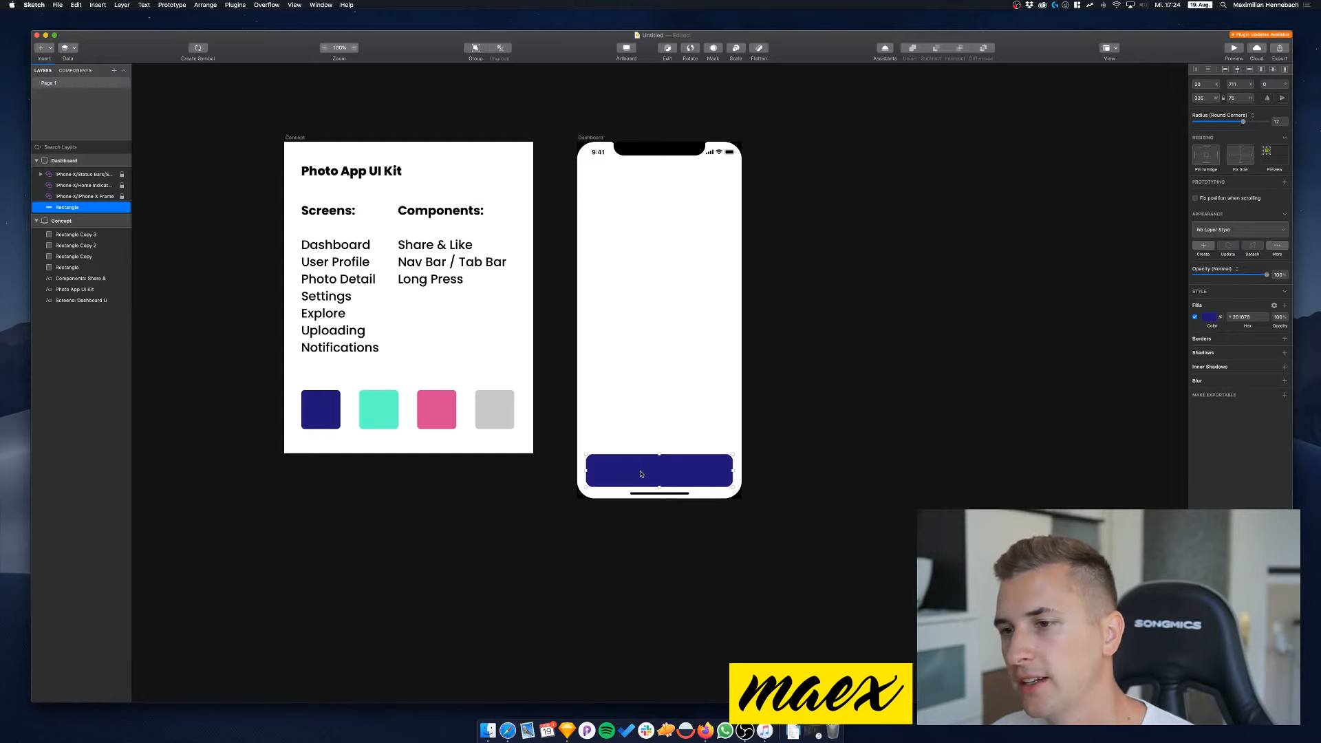
Duplicate the bottom bar and reshape the copy into a full-width Dashboard header at the artboard's top, 101 high with corner radius 0
{"action": "key", "text": "super+d"}
{"action": "left_click_drag", "start_coordinate": [642, 474], "coordinate": [577, 156]}
{"action": "mouse_move", "coordinate": [659, 174]}
{"action": "left_mouse_down"}
{"action": "mouse_move", "coordinate": [659, 196]}
{"action": "mouse_move", "coordinate": [659, 184]}
{"action": "left_mouse_up"}
{"action": "left_click_drag", "start_coordinate": [1217, 122], "coordinate": [603, 164]}
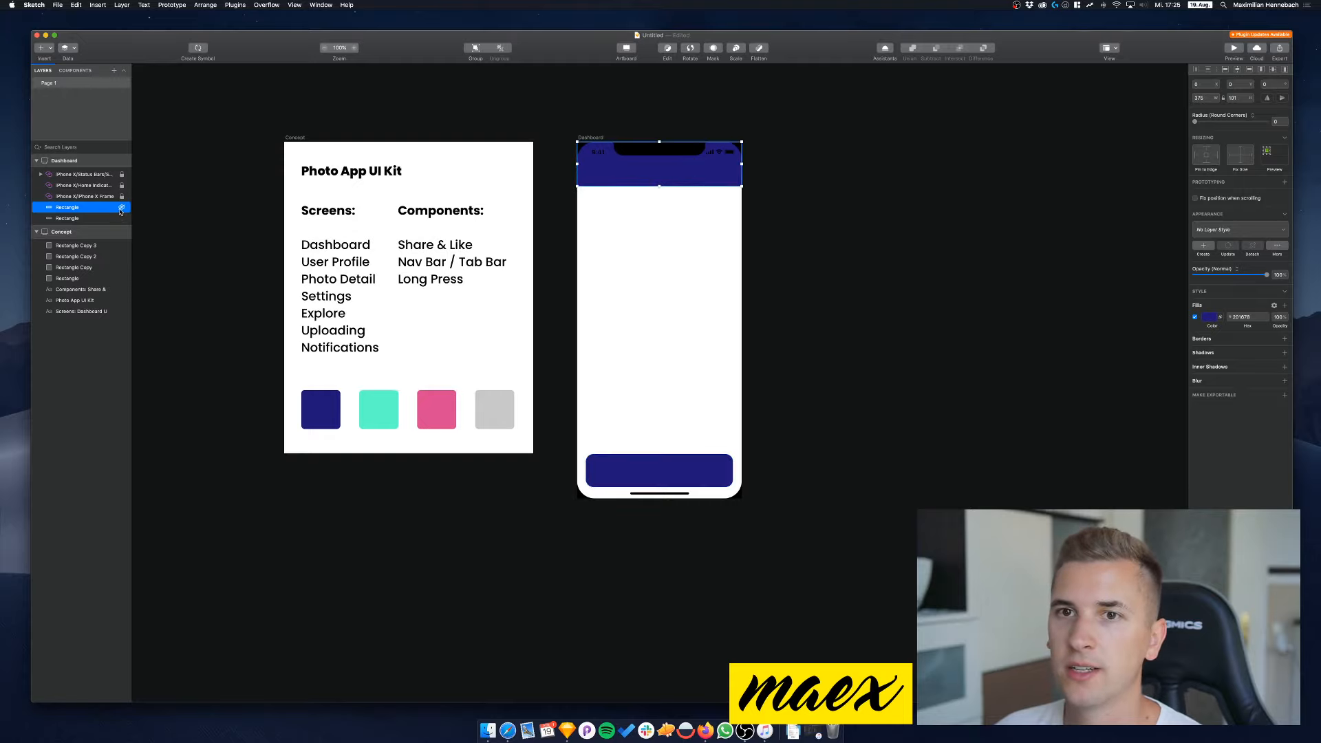
{"action": "key", "text": "super+shift+h"}
{"action": "left_click", "coordinate": [649, 206]}
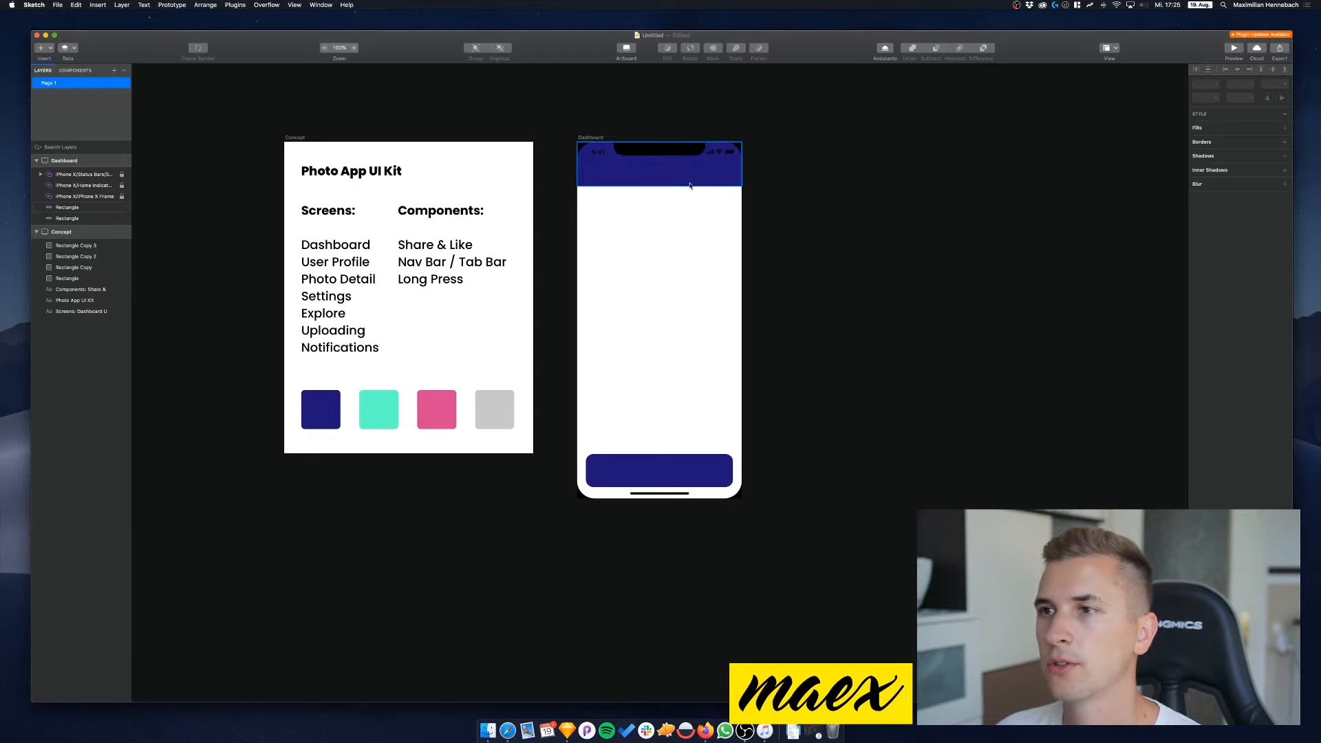
Add "Messaging" as a new line below Notifications in the Concept artboard's Screens list
{"action": "left_click", "coordinate": [379, 351]}
{"action": "key", "text": "Return"}
{"action": "key", "text": "Right"}
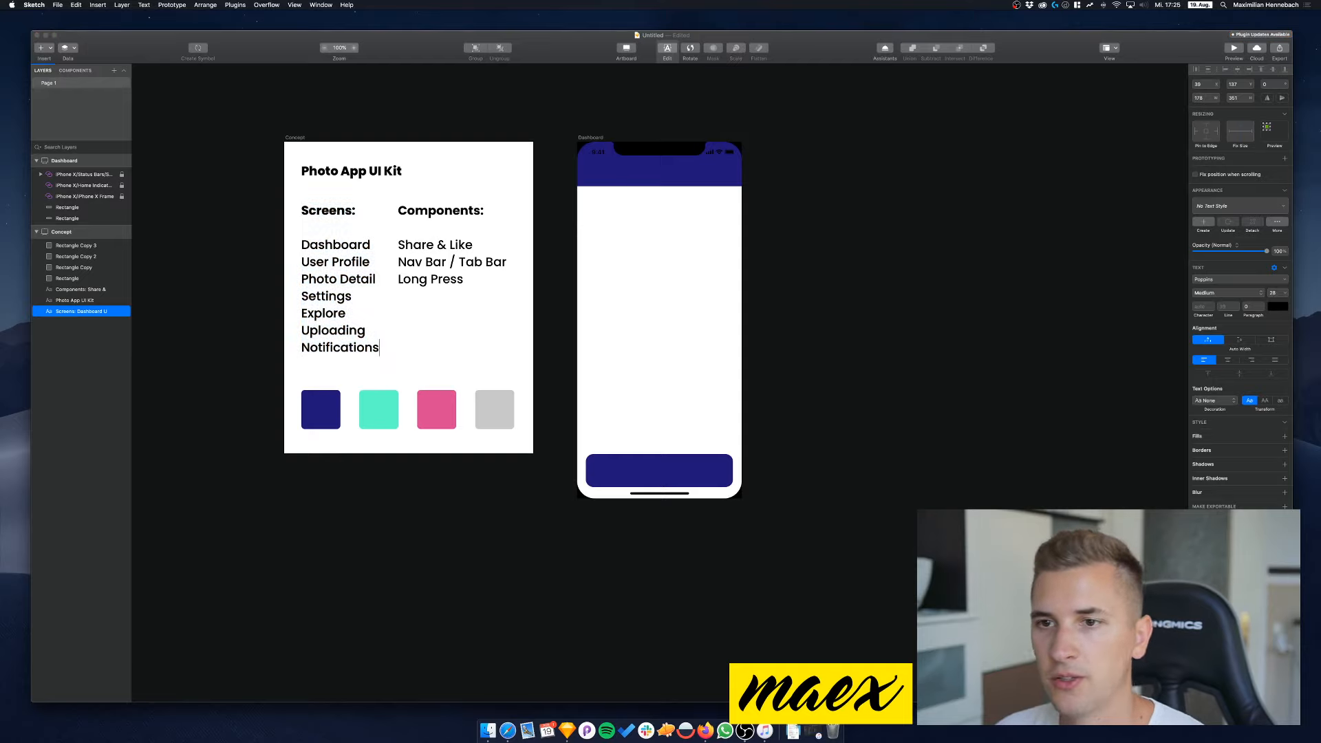
{"action": "key", "text": "Return"}
{"action": "type", "text": "Messaging"}
{"action": "key", "text": "Escape"}
{"action": "left_click", "coordinate": [611, 247]}
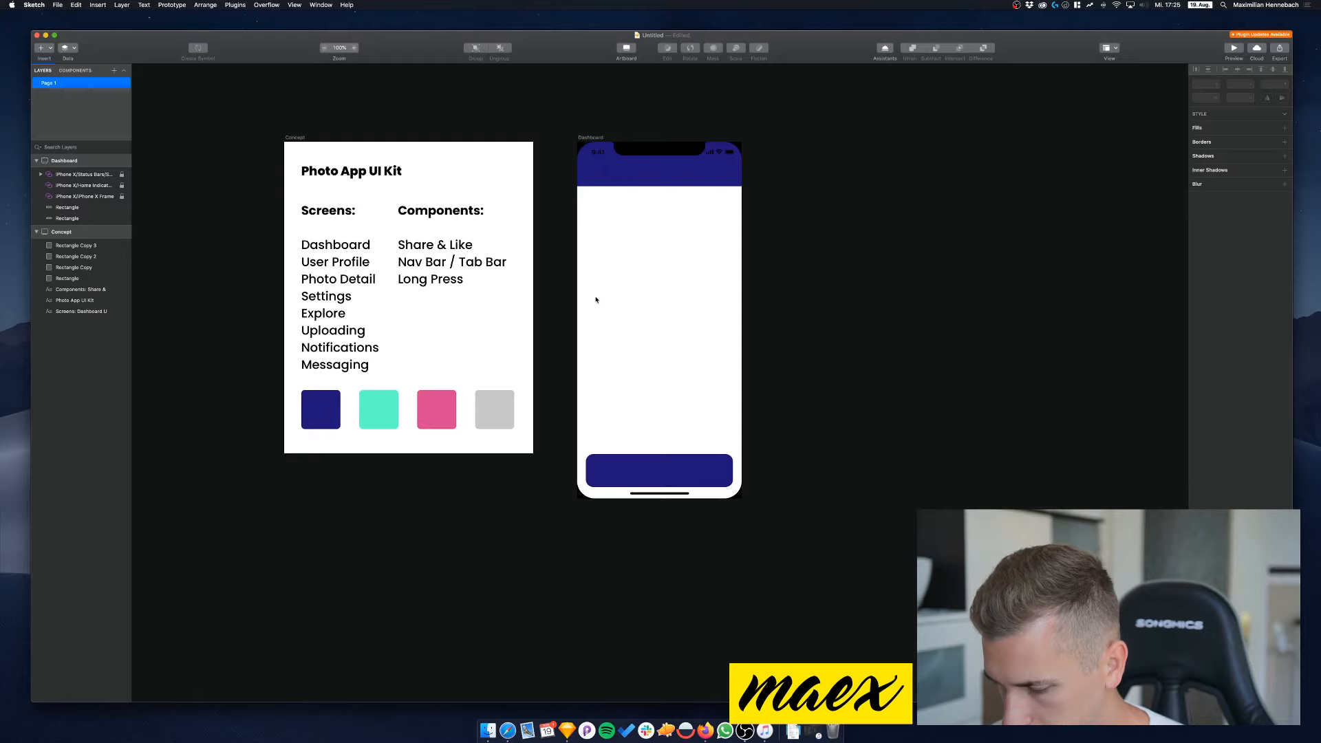
Try the grey, pink and turquoise document colours on the Dashboard's header bar and return it to dark blue
{"action": "scroll", "coordinate": [619, 288], "scroll_direction": "up", "scroll_amount": 2}
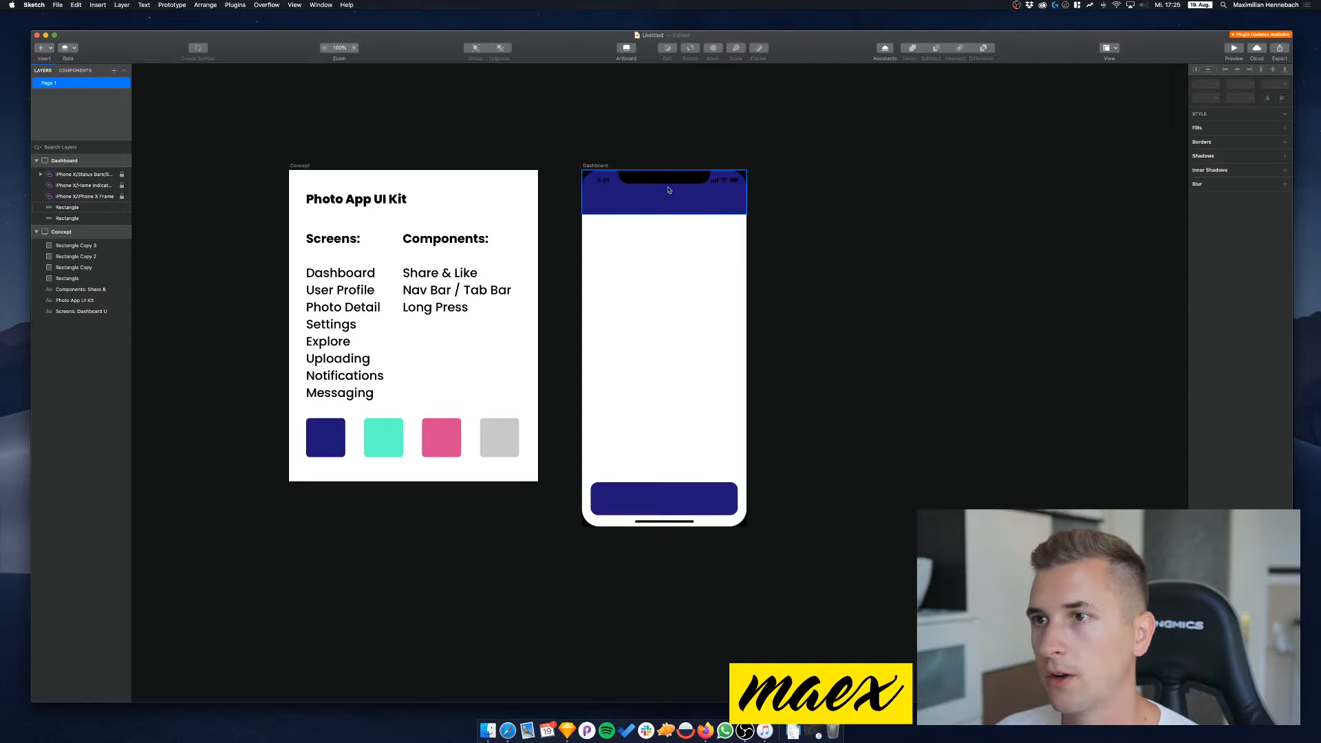
{"action": "left_click", "coordinate": [610, 185]}
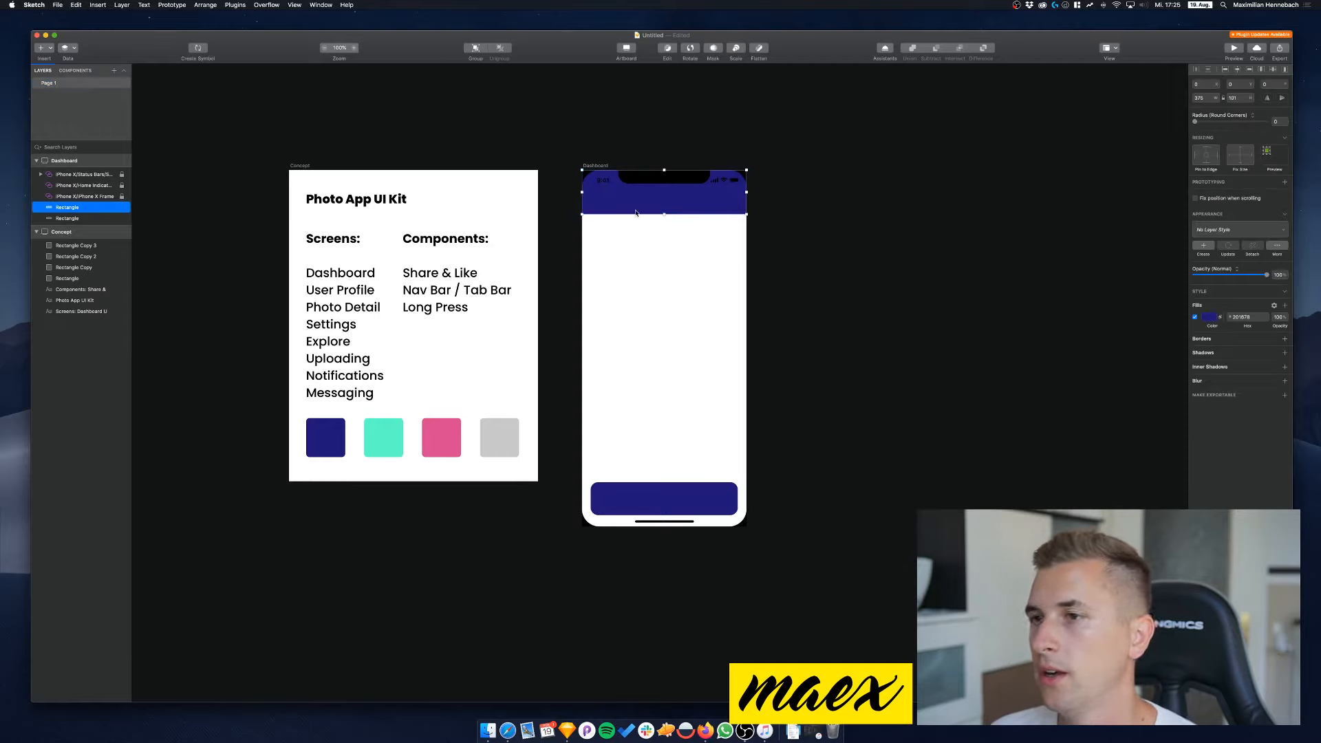
{"action": "left_click", "coordinate": [1210, 318]}
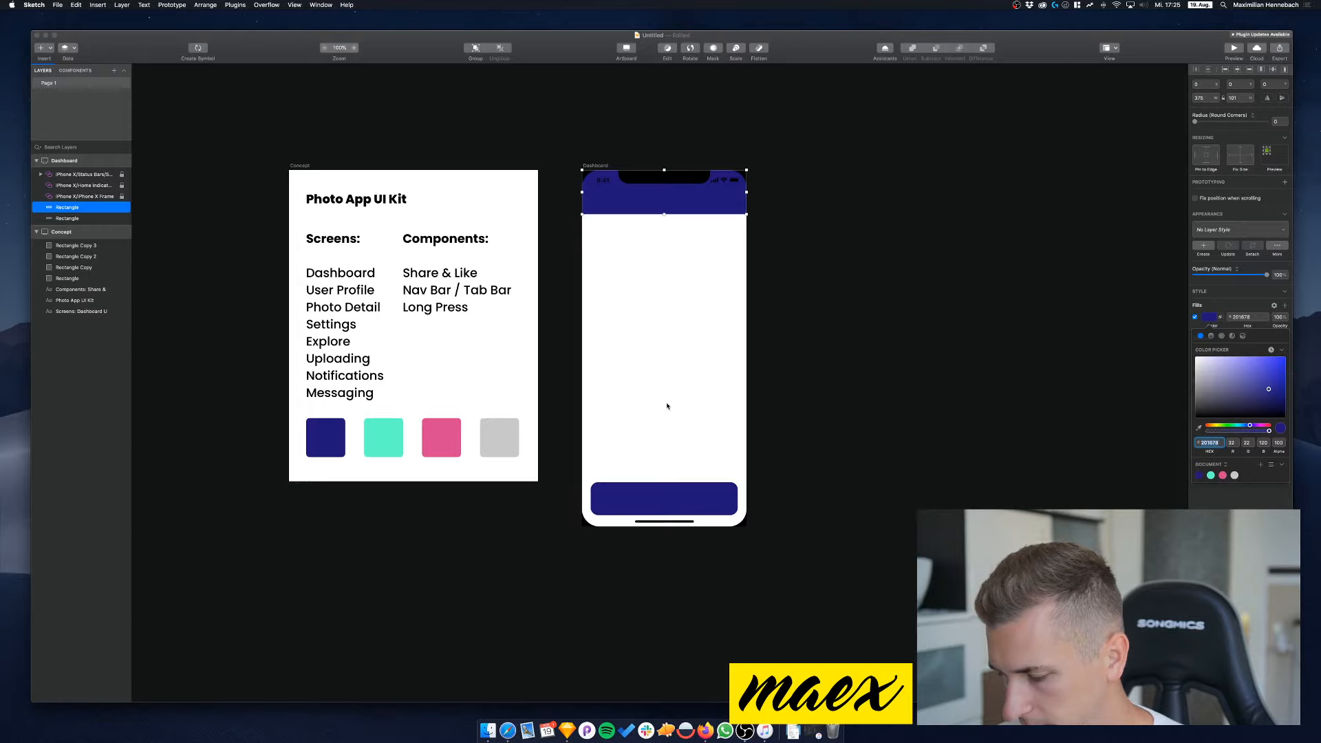
{"action": "left_click", "coordinate": [1235, 476]}
{"action": "left_click", "coordinate": [1223, 475]}
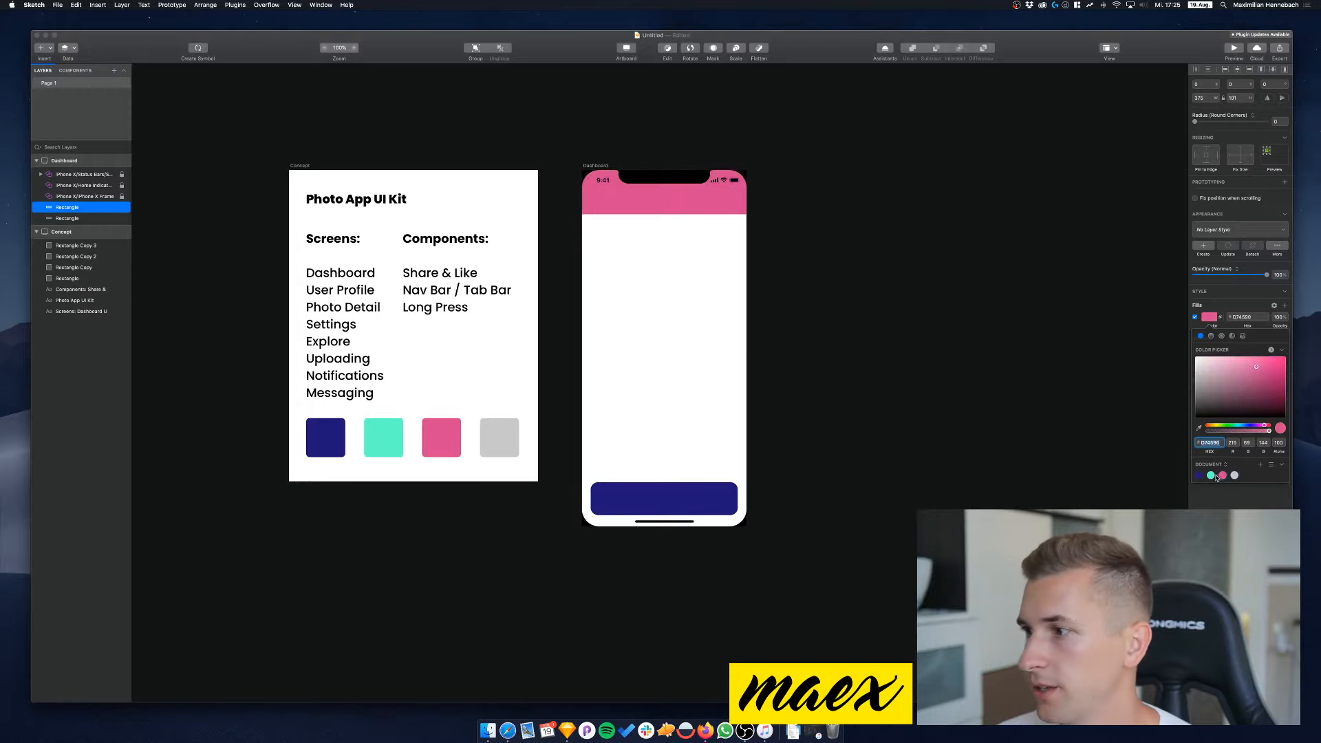
{"action": "left_click", "coordinate": [1211, 475]}
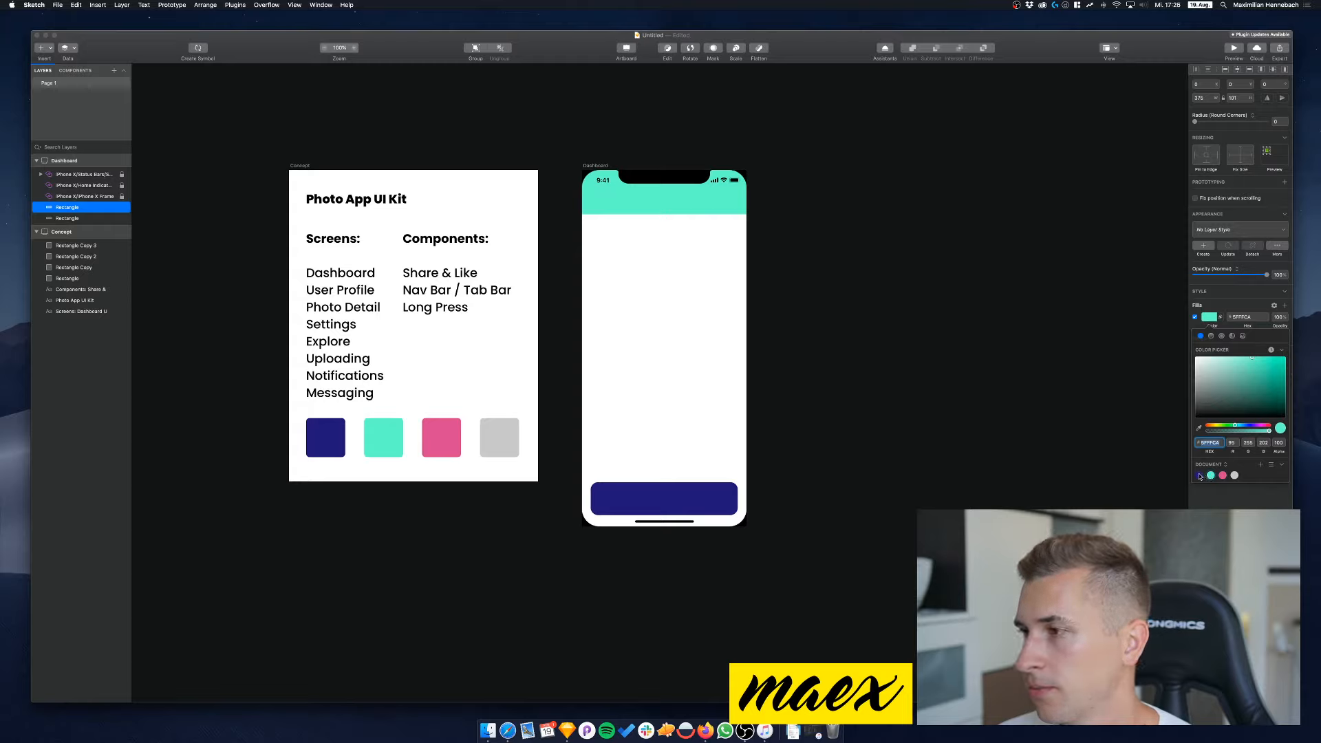
{"action": "left_click", "coordinate": [1200, 476]}
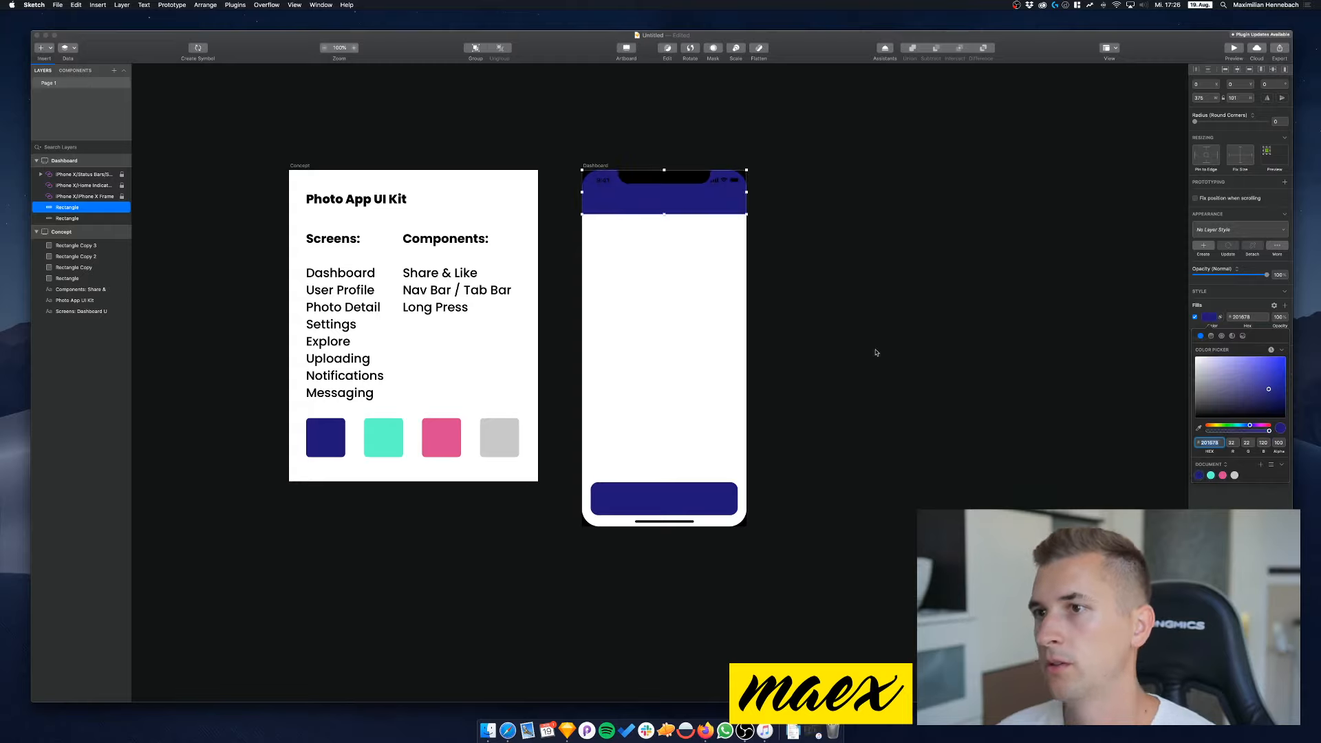
Swap the Dashboard's black status bar symbol for Status Bar (White)
{"action": "left_click", "coordinate": [717, 186]}
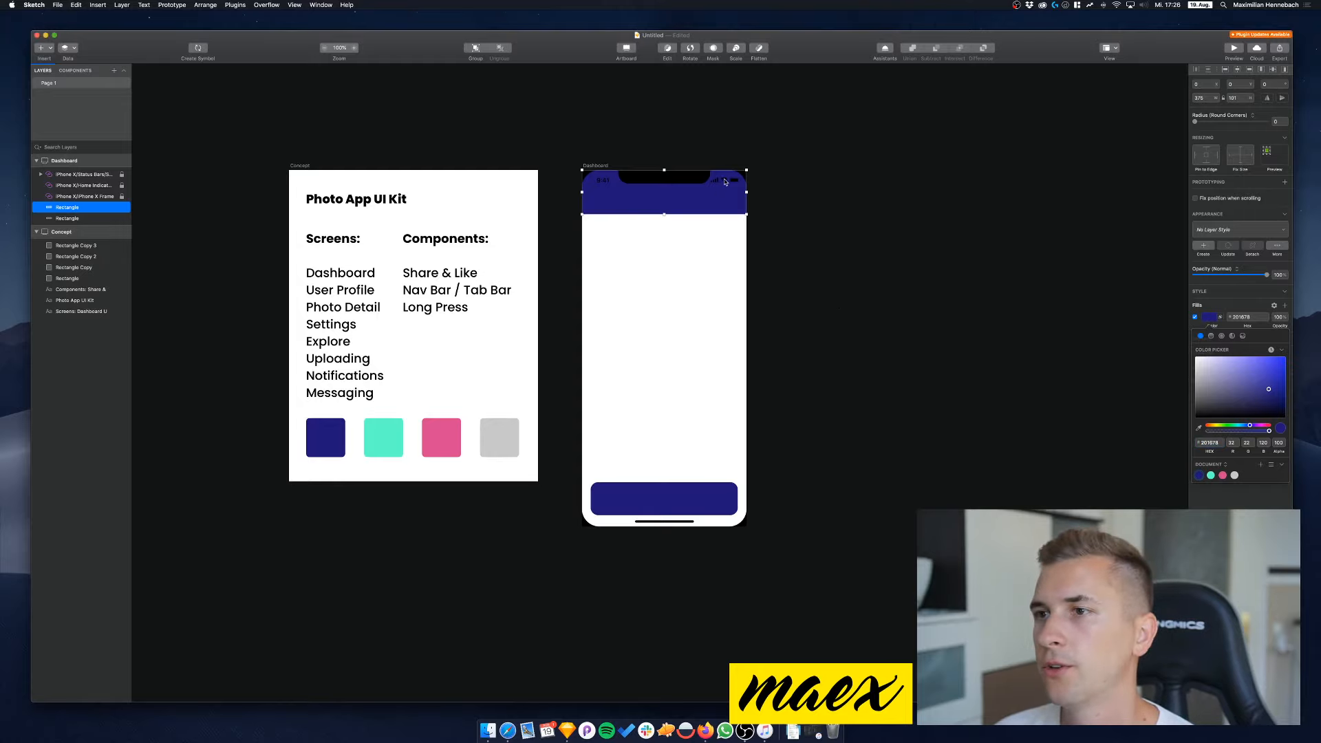
{"action": "double_click", "coordinate": [721, 182]}
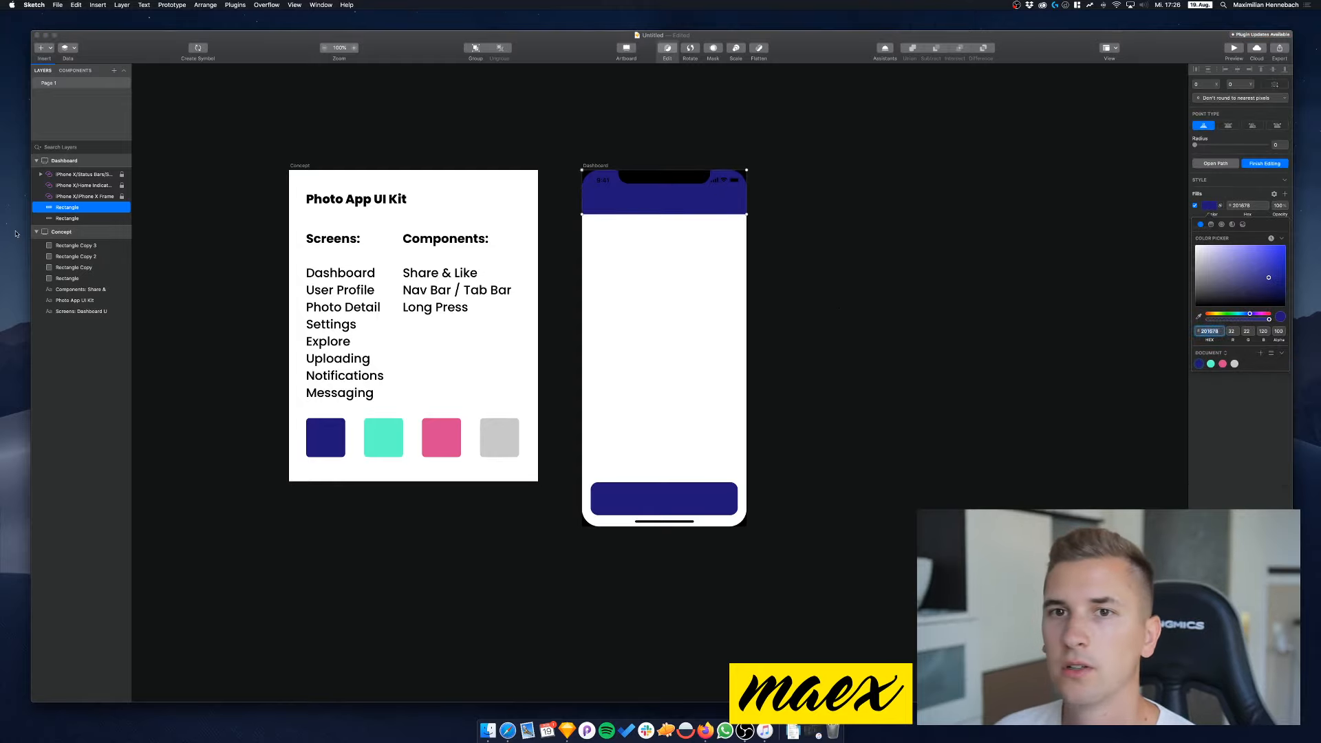
{"action": "left_click", "coordinate": [86, 179]}
{"action": "left_click", "coordinate": [98, 177]}
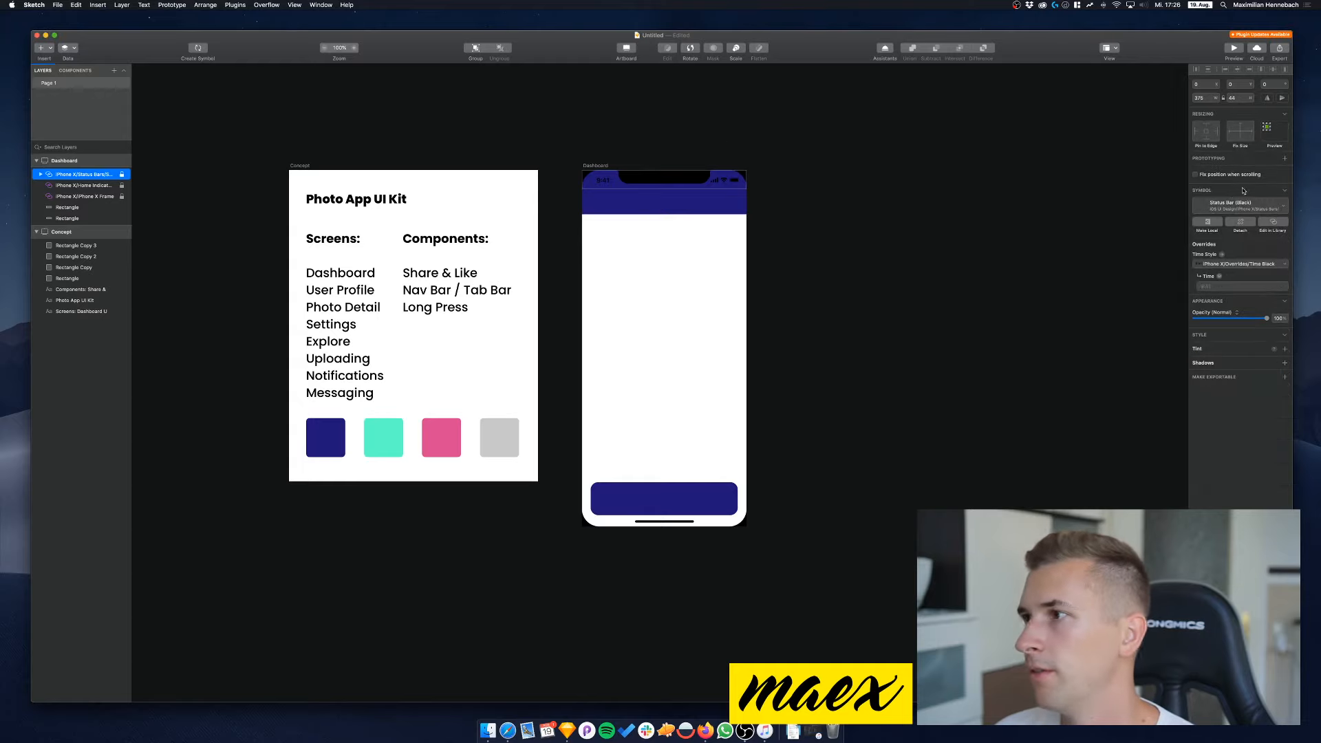
{"action": "left_click", "coordinate": [1236, 205]}
{"action": "left_click", "coordinate": [1236, 206]}
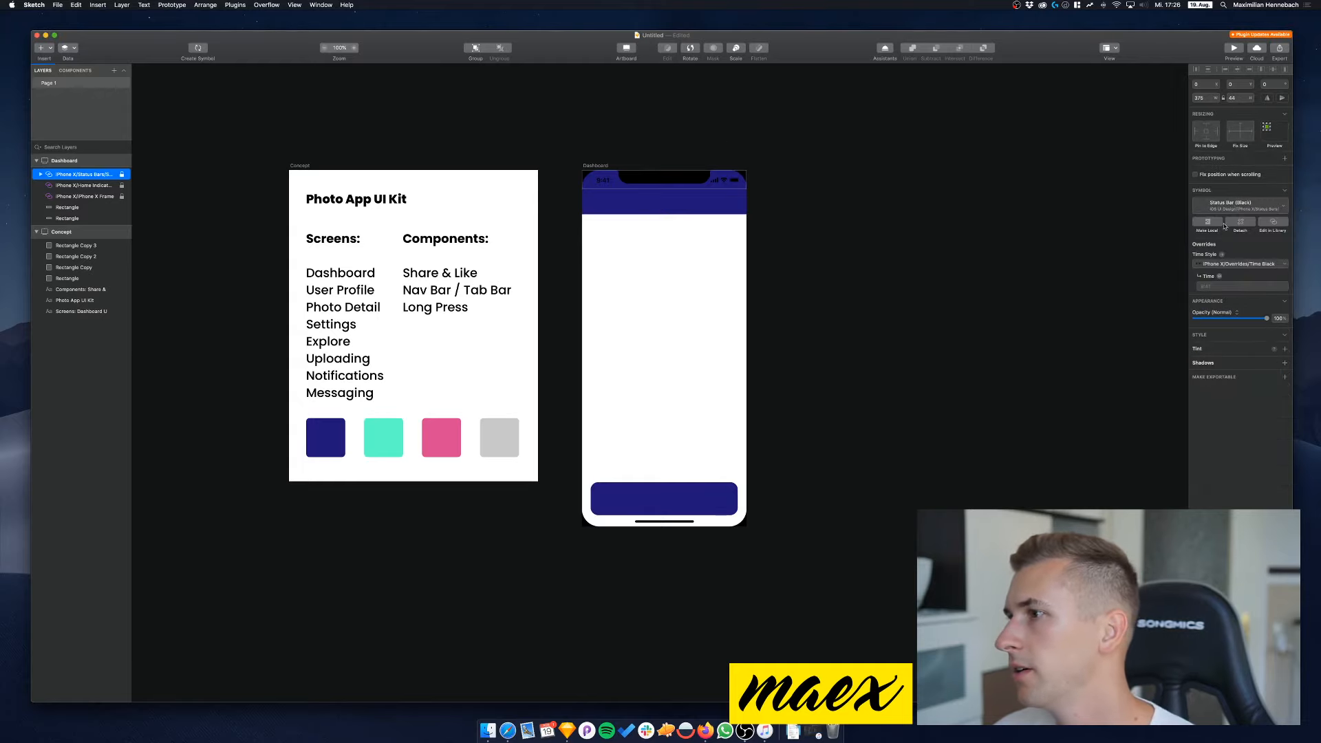
{"action": "left_click", "coordinate": [1241, 265]}
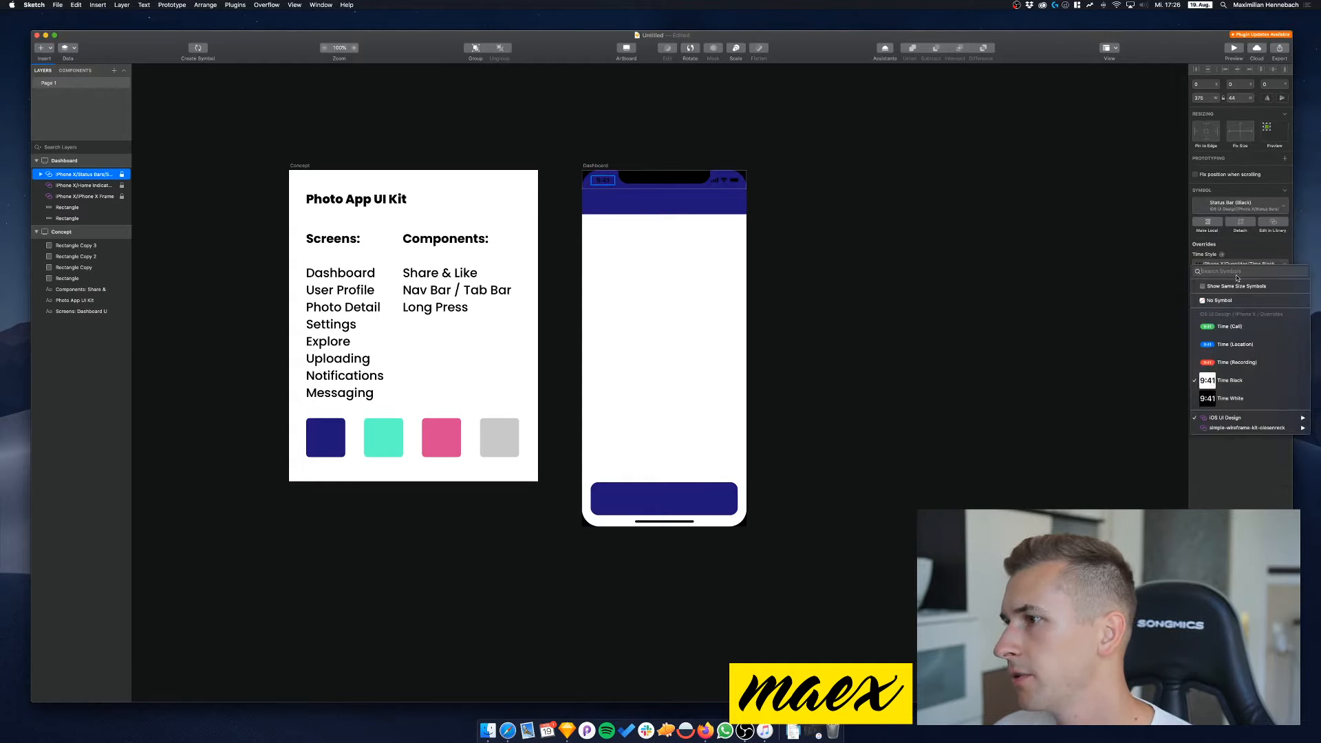
{"action": "left_click", "coordinate": [1237, 205]}
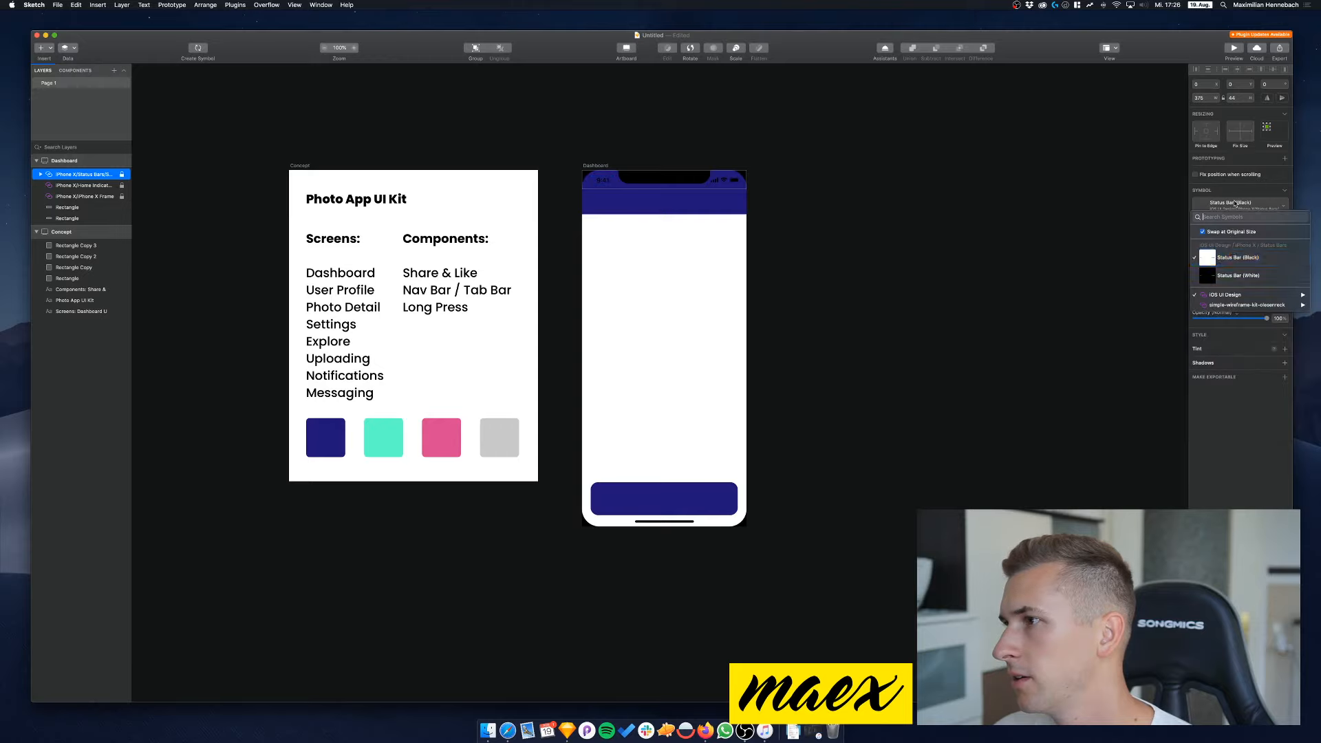
{"action": "left_click", "coordinate": [1231, 266]}
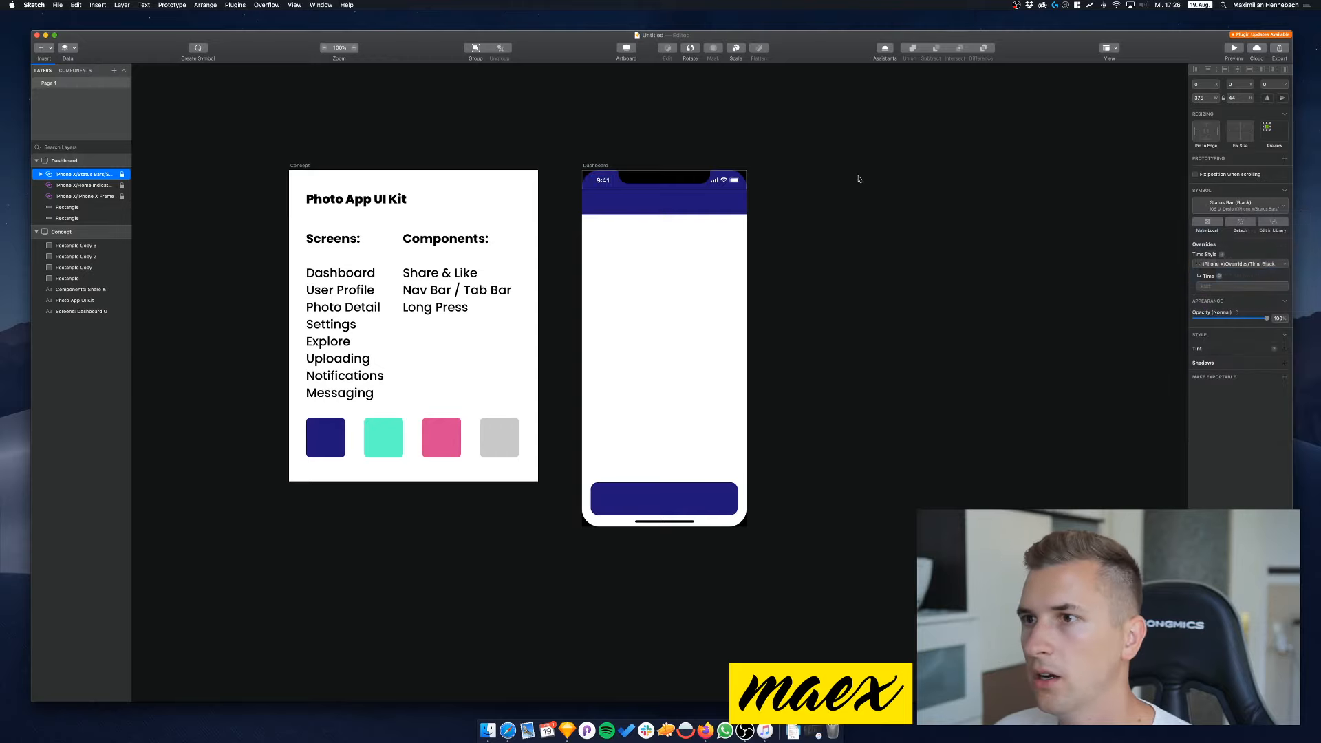
{"action": "left_click", "coordinate": [858, 179]}
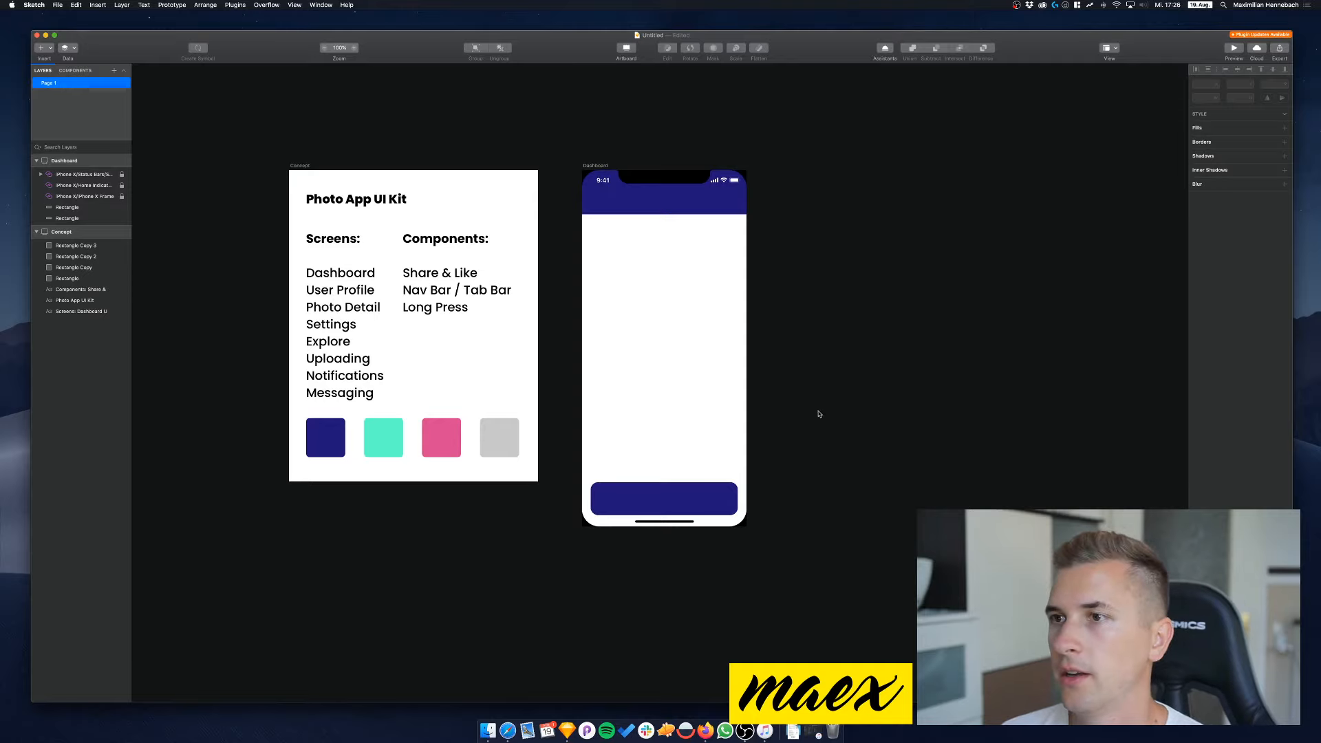
Adjust the Dashboard header bar's lower edge to make the header slightly shorter
{"action": "left_click", "coordinate": [671, 212]}
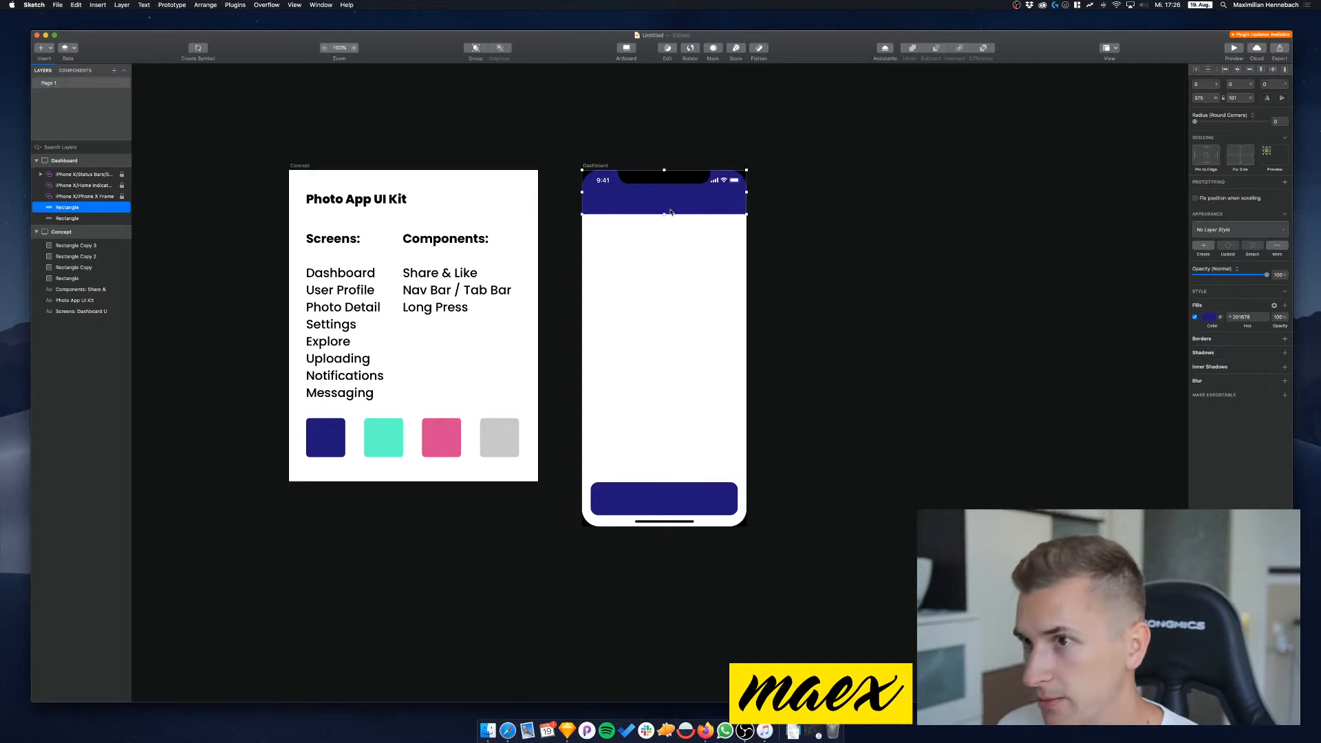
{"action": "left_click_drag", "start_coordinate": [664, 214], "coordinate": [646, 218]}
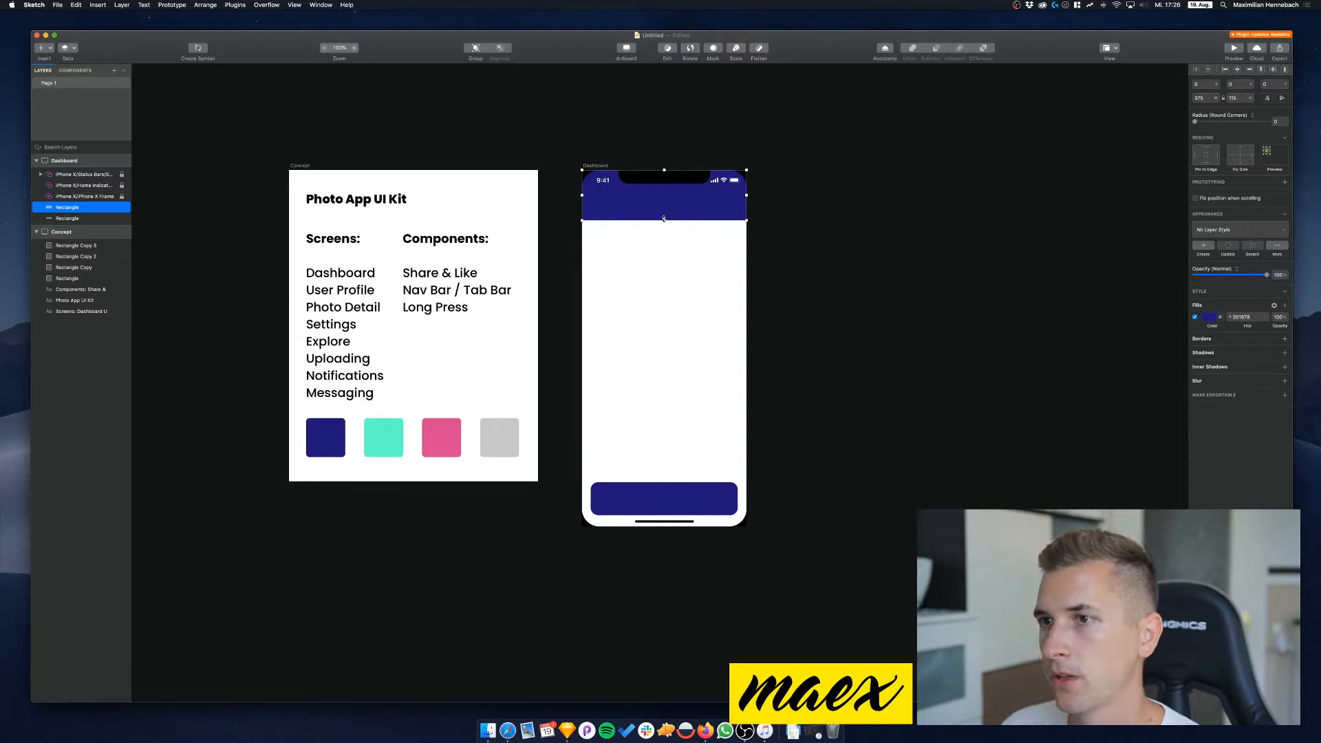
{"action": "left_click_drag", "start_coordinate": [664, 219], "coordinate": [664, 211]}
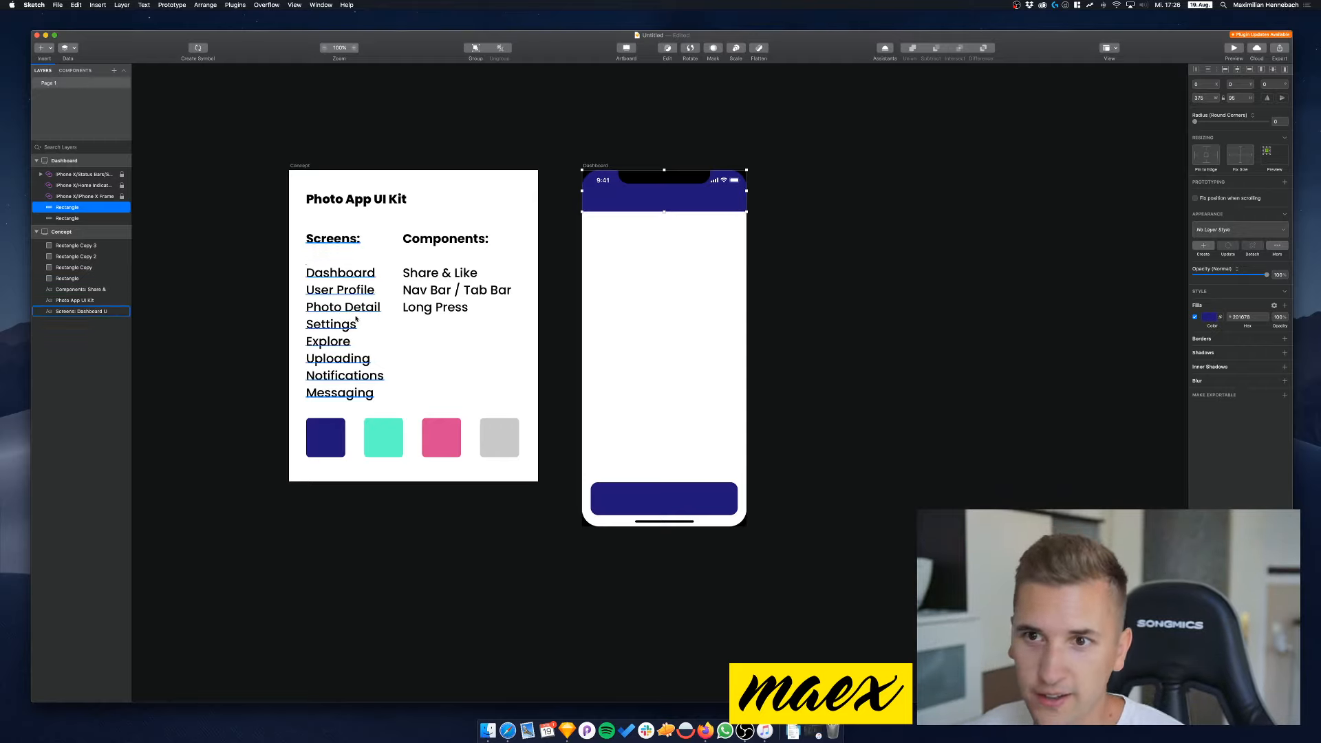
Widen the Dashboard's bottom bar evenly on both sides to about 353 px and nudge it up by 7 px
{"action": "left_click", "coordinate": [377, 319]}
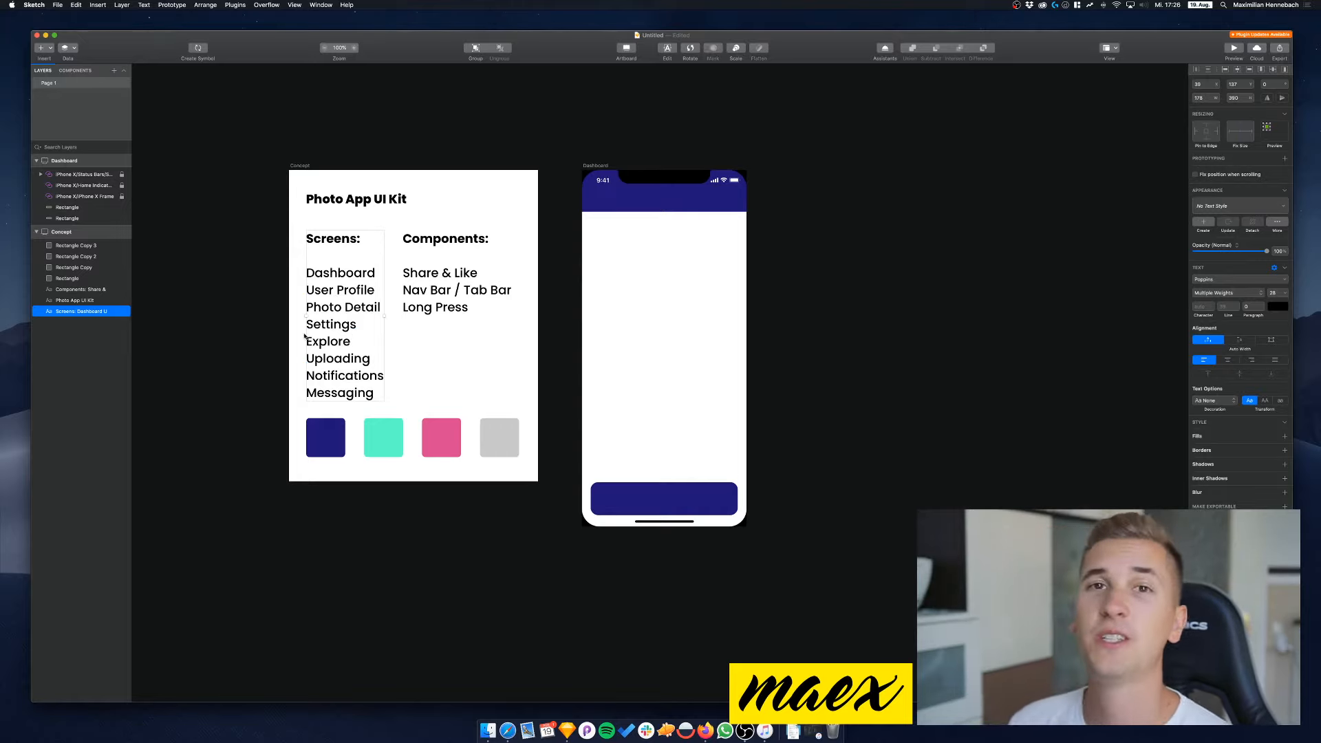
{"action": "scroll", "coordinate": [303, 336], "scroll_direction": "right", "scroll_amount": 2}
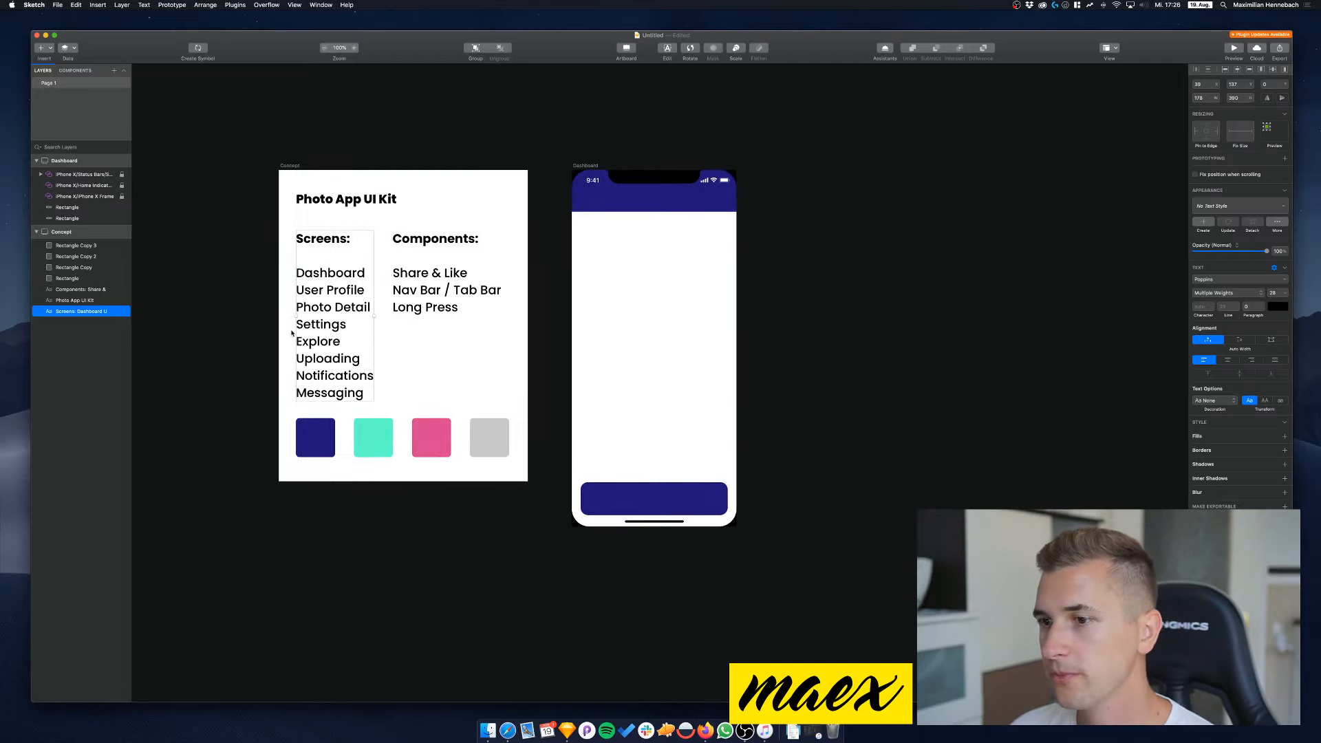
{"action": "left_click", "coordinate": [634, 496]}
{"action": "key", "text": "alt"}
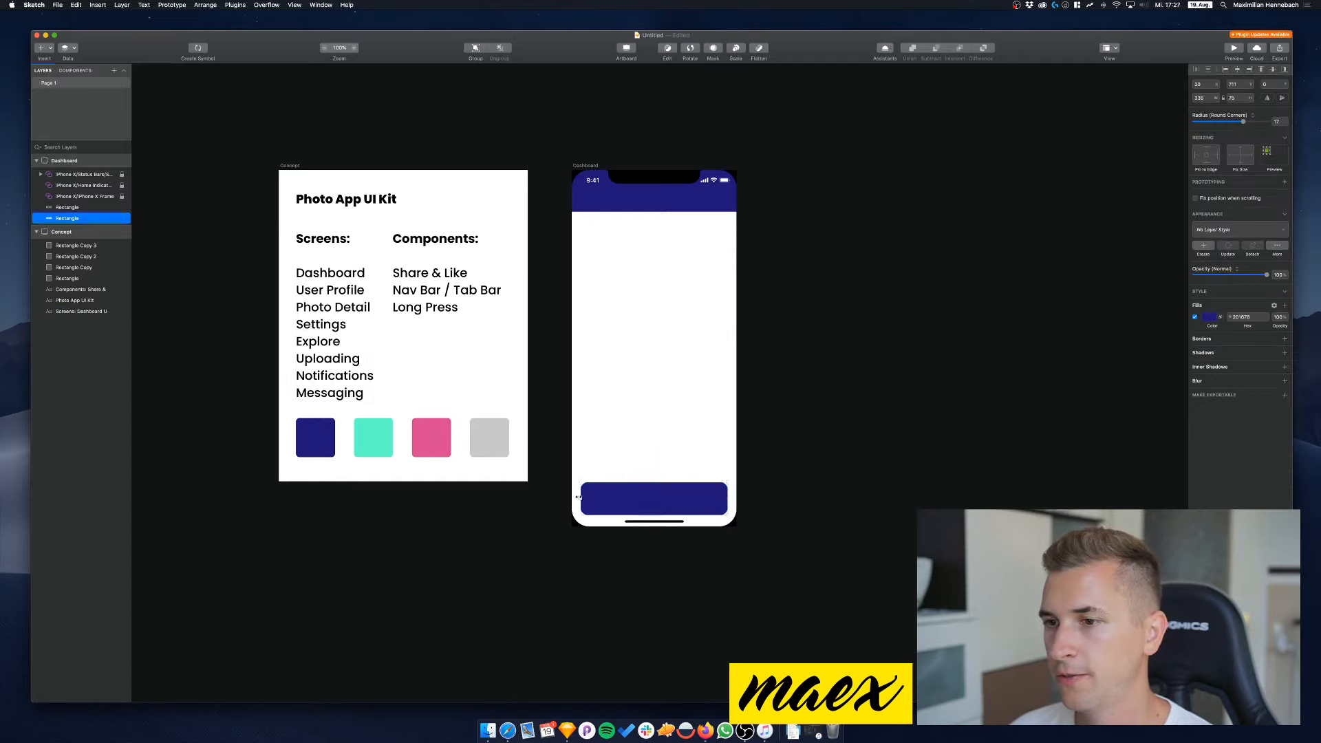
{"action": "left_click_drag", "start_coordinate": [579, 496], "coordinate": [575, 496]}
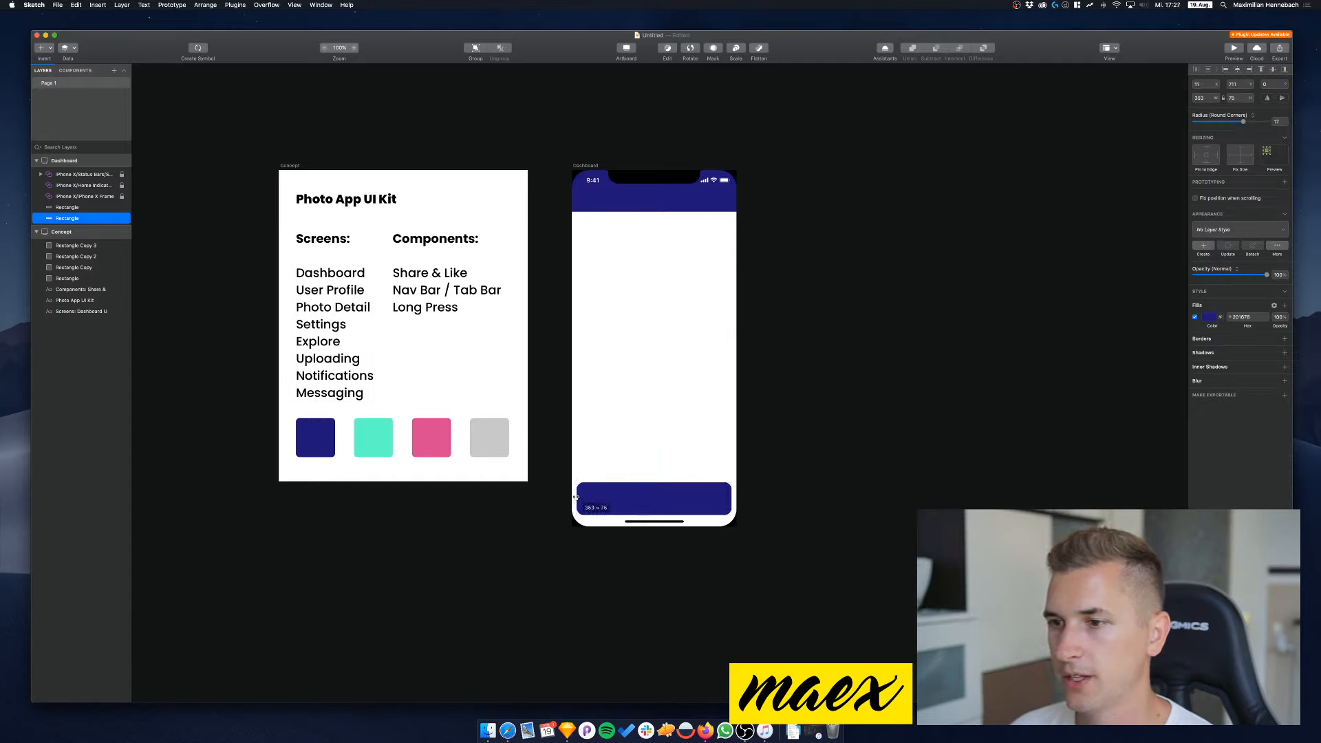
{"action": "key", "text": "Up"}
{"action": "key", "text": "Up"}
{"action": "key", "text": "Up"}
{"action": "key", "text": "Up"}
{"action": "key", "text": "Up"}
{"action": "key", "text": "Up"}
{"action": "key", "text": "Up"}
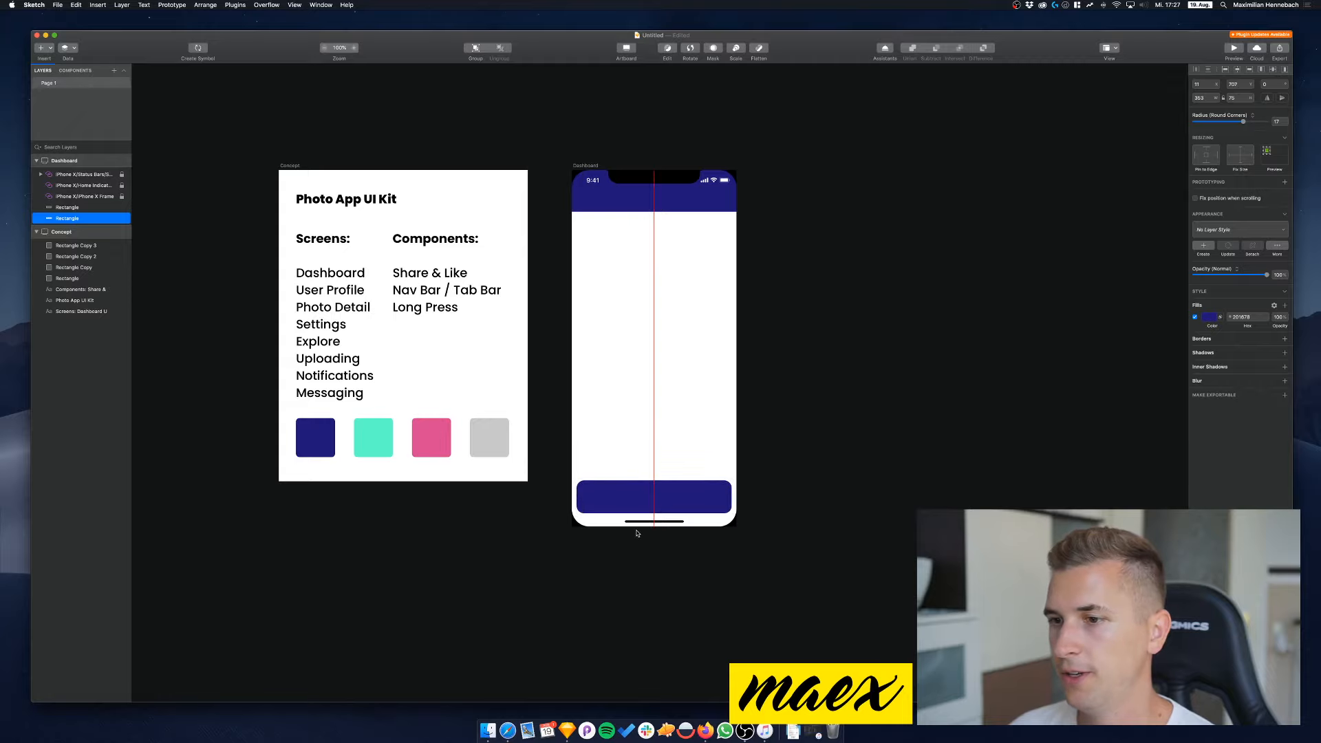
Rename the Dashboard's header rectangle layer to "top bar"
{"action": "left_click", "coordinate": [627, 210]}
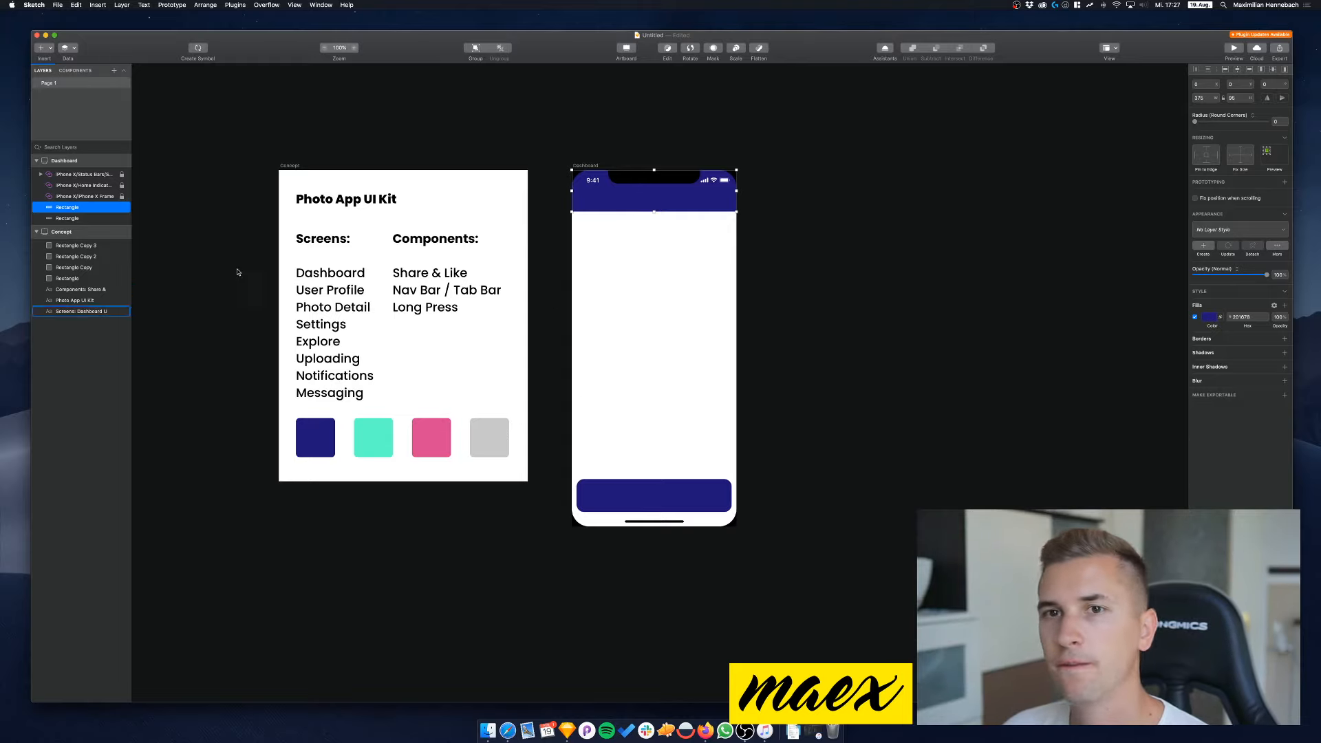
{"action": "double_click", "coordinate": [78, 208]}
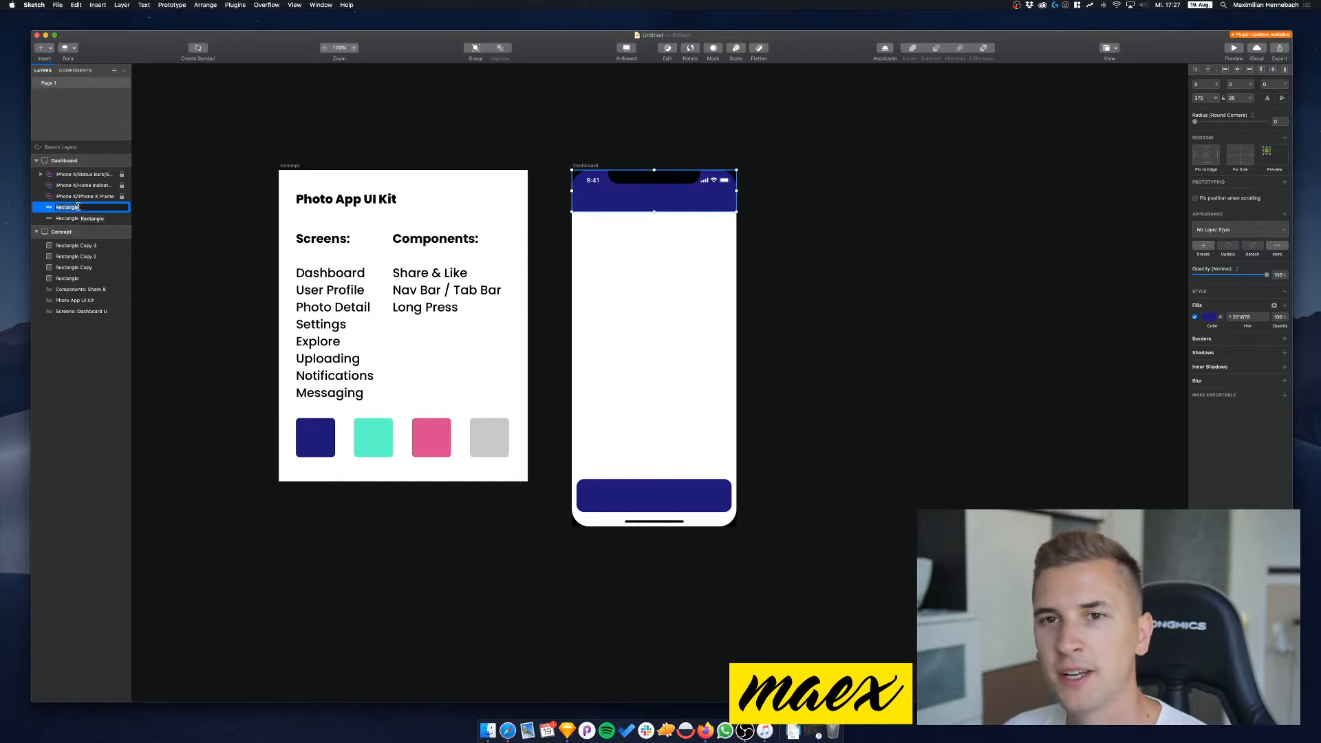
{"action": "type", "text": "to"}
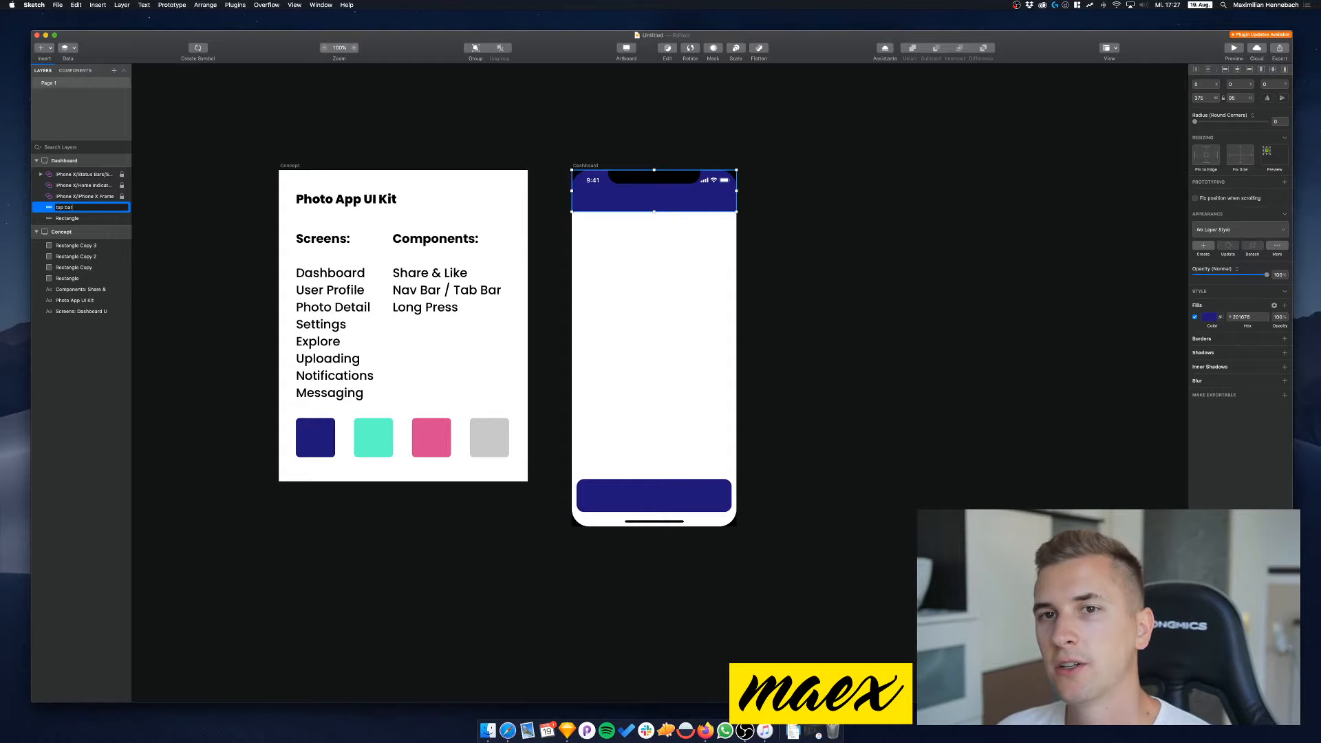
{"action": "type", "text": "p bar"}
{"action": "key", "text": "Return"}
Rename the Dashboard's bottom bar rectangle layer to "tab bar"
{"action": "left_click", "coordinate": [66, 218]}
{"action": "double_click", "coordinate": [66, 218]}
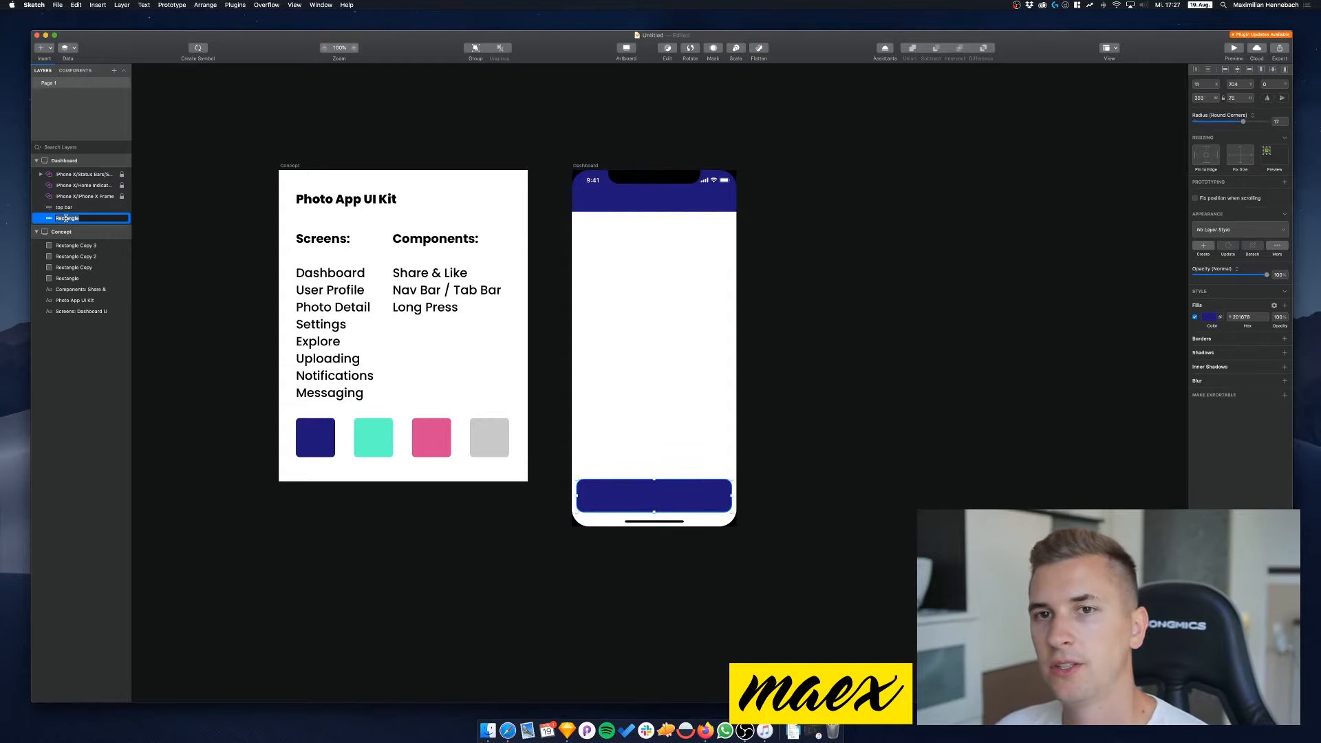
{"action": "type", "text": "nav bar"}
{"action": "key", "text": "BackSpace"}
{"action": "key", "text": "BackSpace"}
{"action": "key", "text": "BackSpace"}
{"action": "key", "text": "BackSpace"}
{"action": "key", "text": "BackSpace"}
{"action": "key", "text": "BackSpace"}
{"action": "key", "text": "BackSpace"}
{"action": "type", "text": "tab bar"}
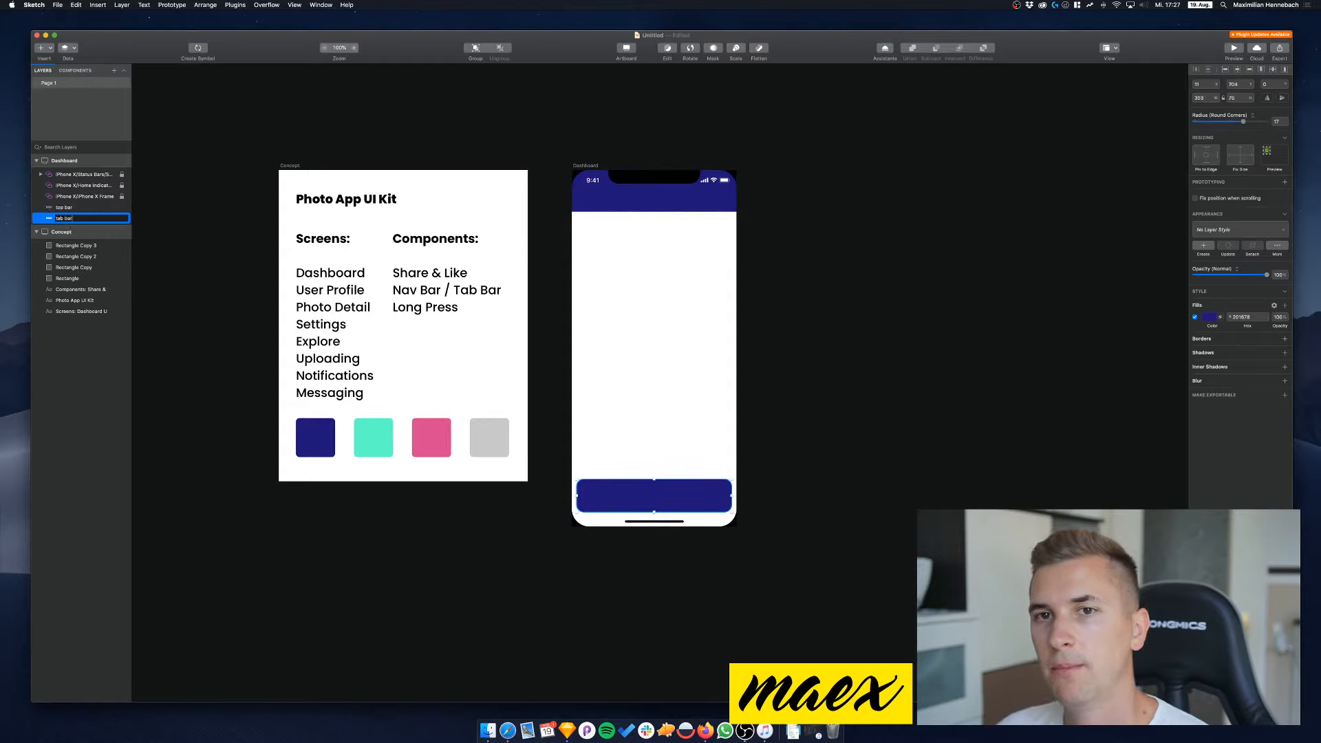
{"action": "key", "text": "Return"}
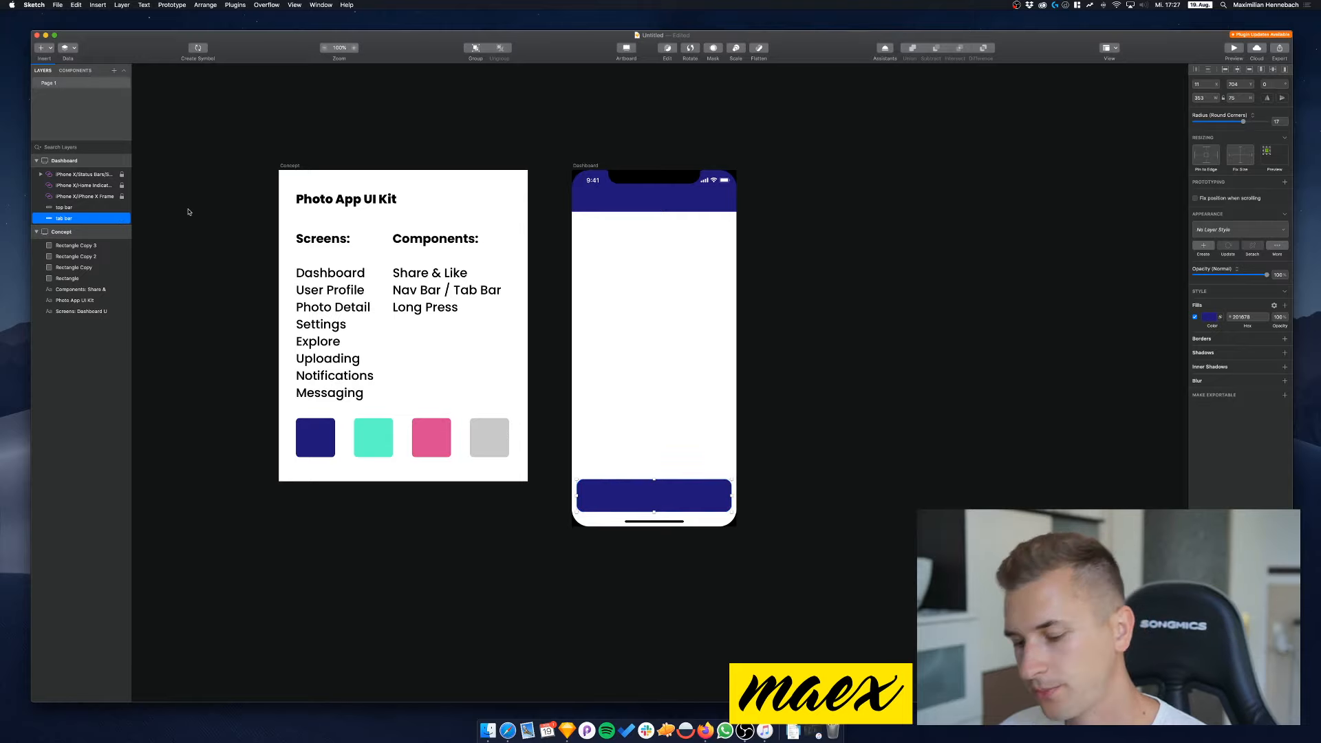
Draw a card rectangle of about 329 × 314 px below the Dashboard header, without a border and with slightly rounded corners
{"action": "key", "text": "r"}
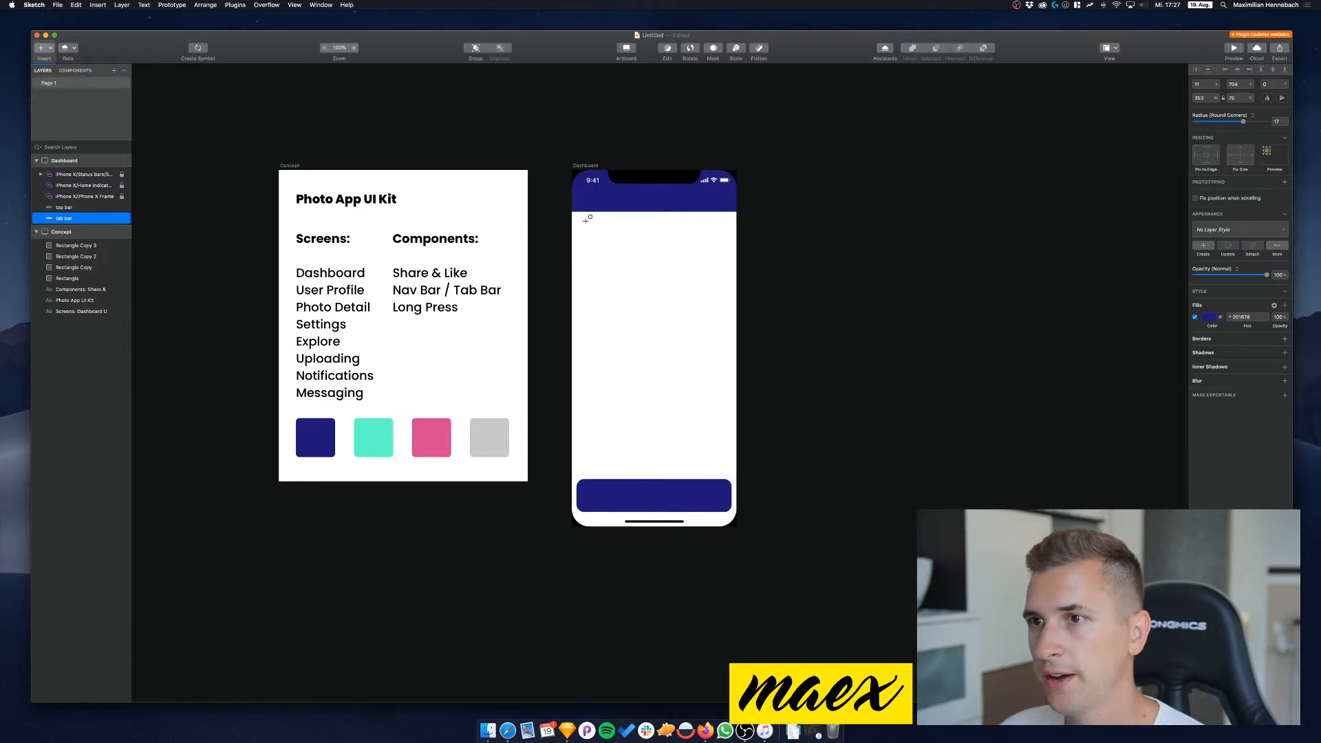
{"action": "left_click_drag", "start_coordinate": [583, 220], "coordinate": [728, 358]}
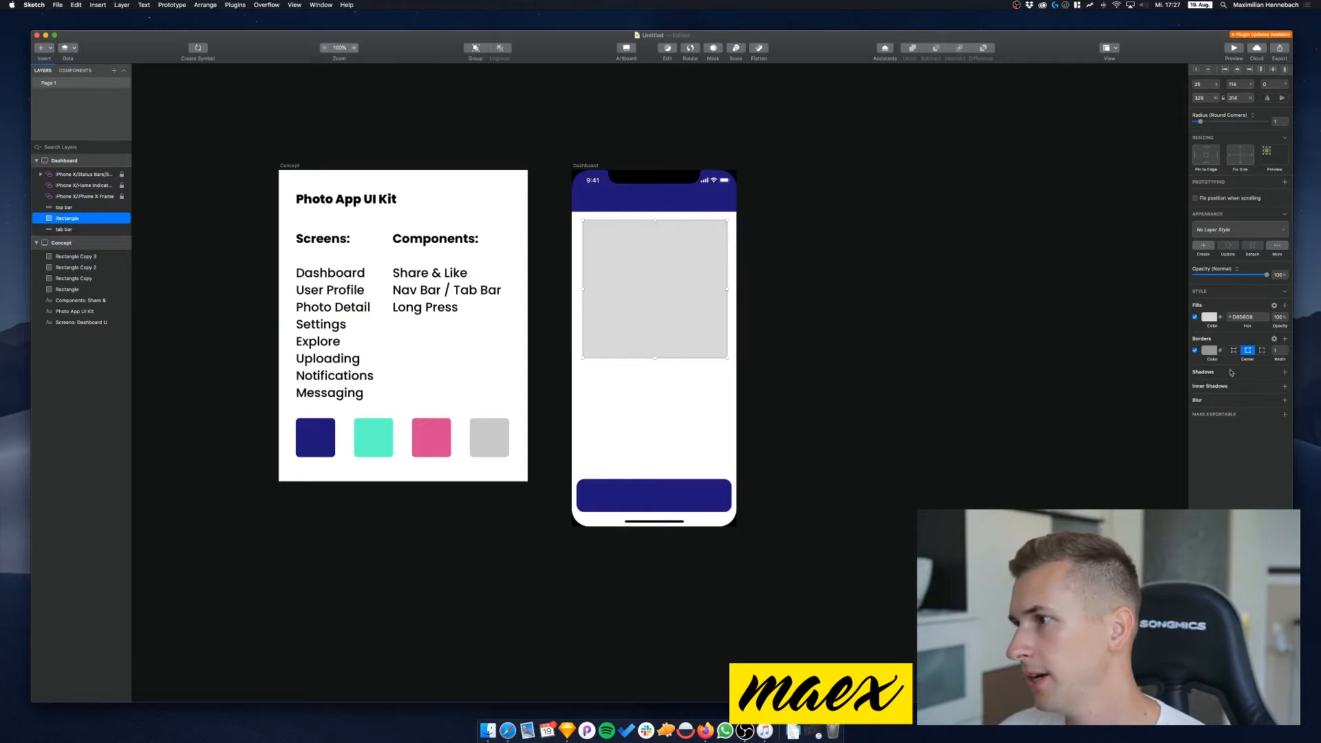
{"action": "left_click", "coordinate": [1195, 351]}
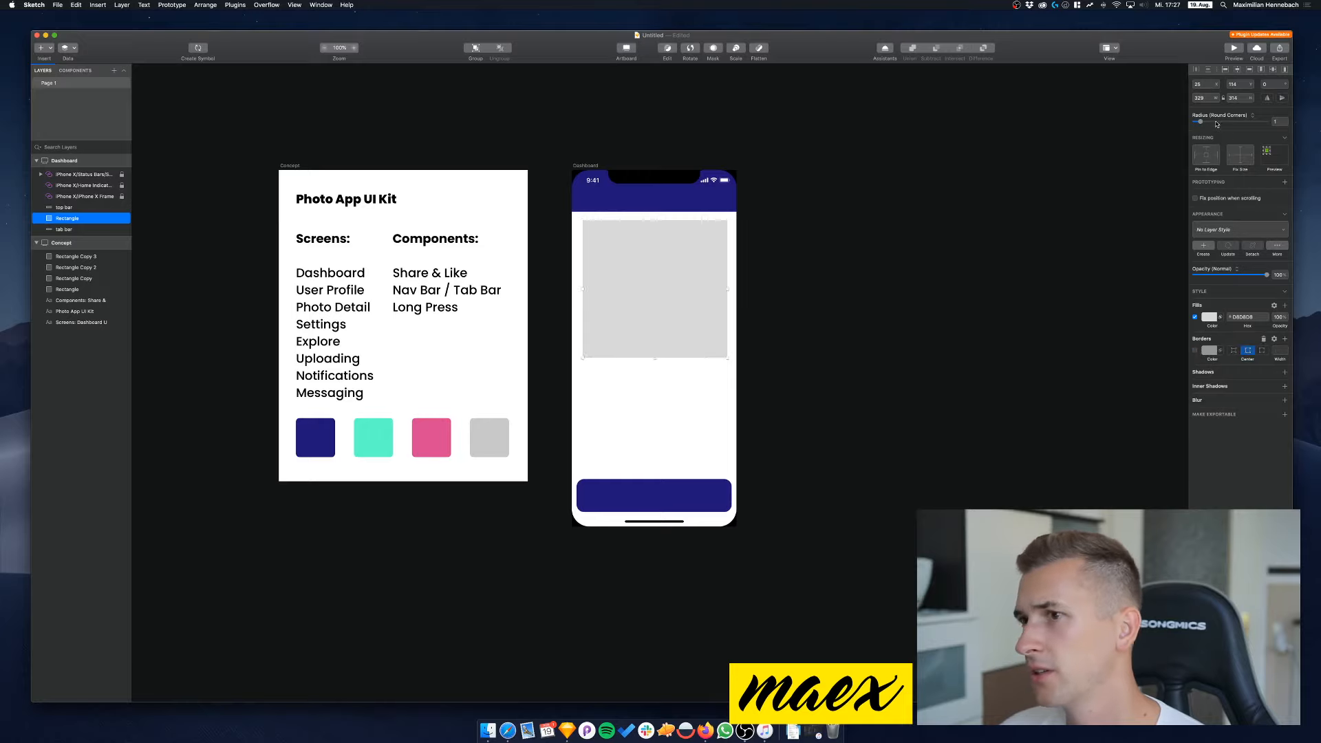
{"action": "left_click_drag", "start_coordinate": [1216, 124], "coordinate": [1229, 123]}
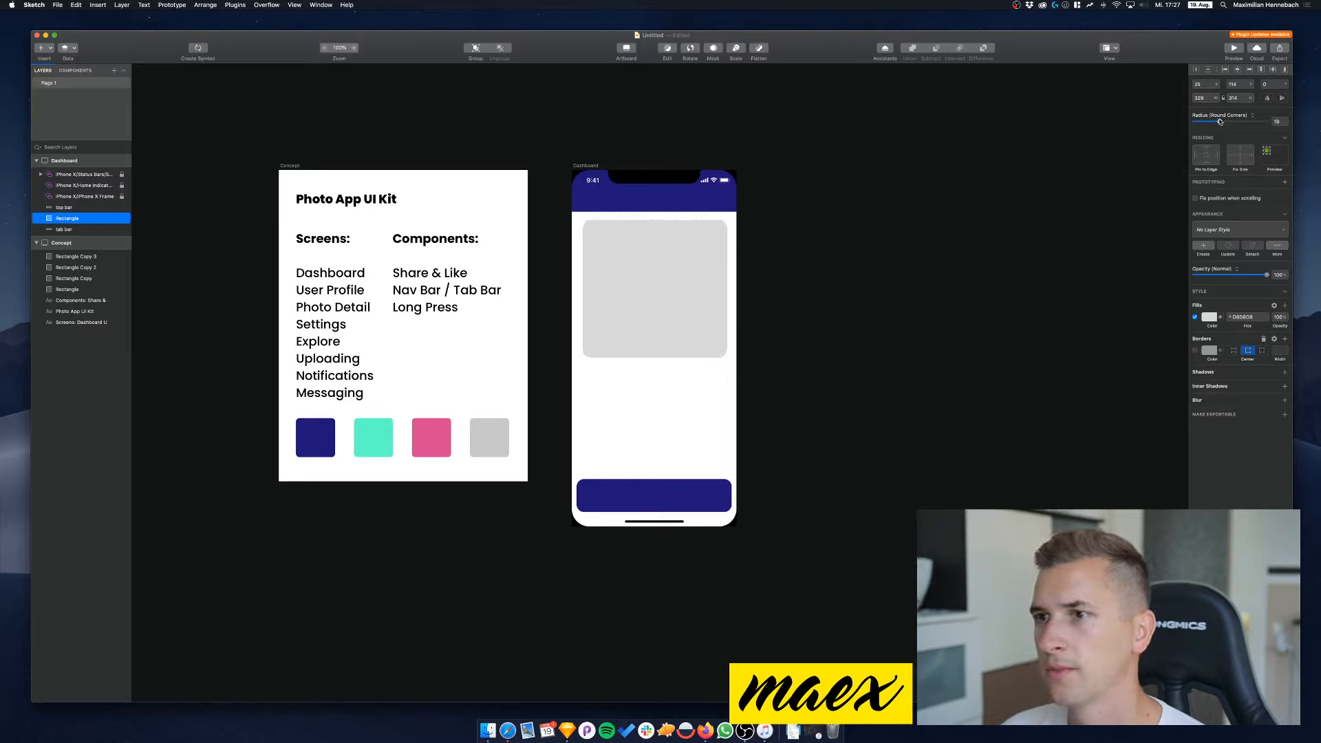
{"action": "left_click", "coordinate": [692, 493]}
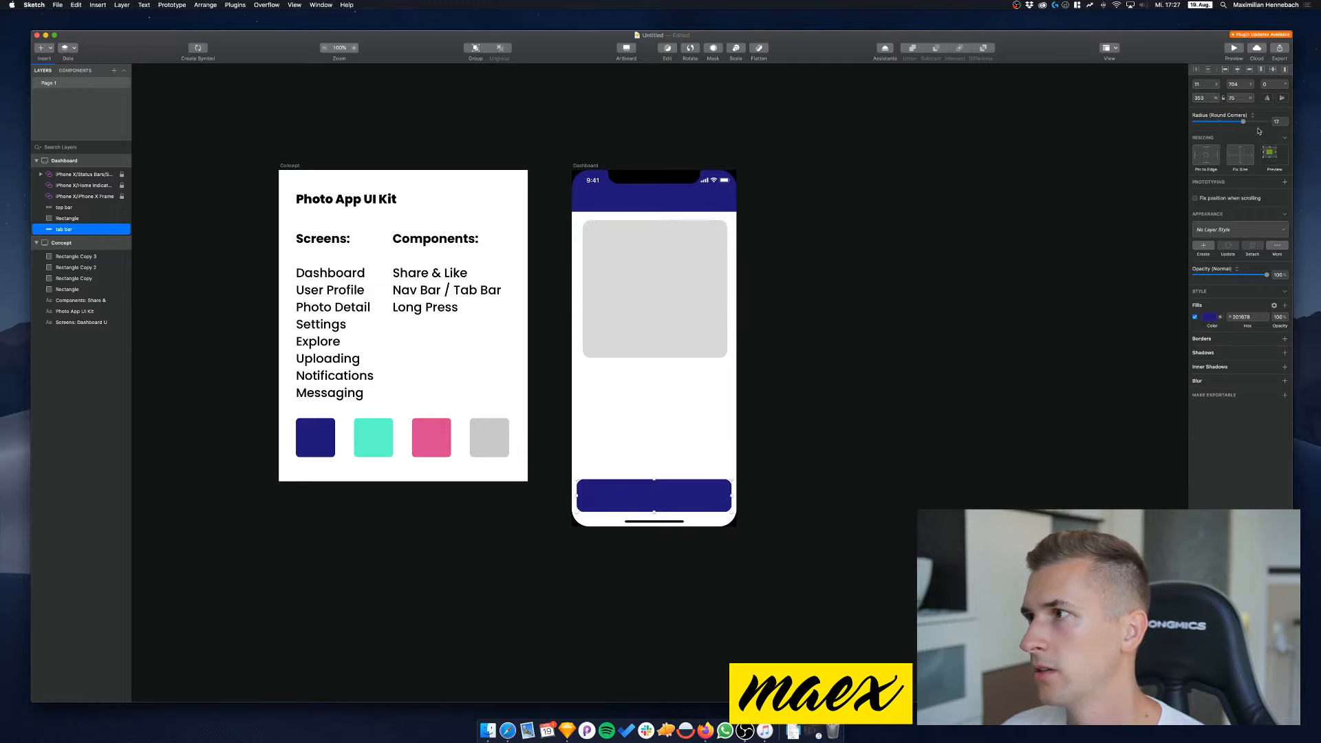
{"action": "left_click", "coordinate": [664, 291]}
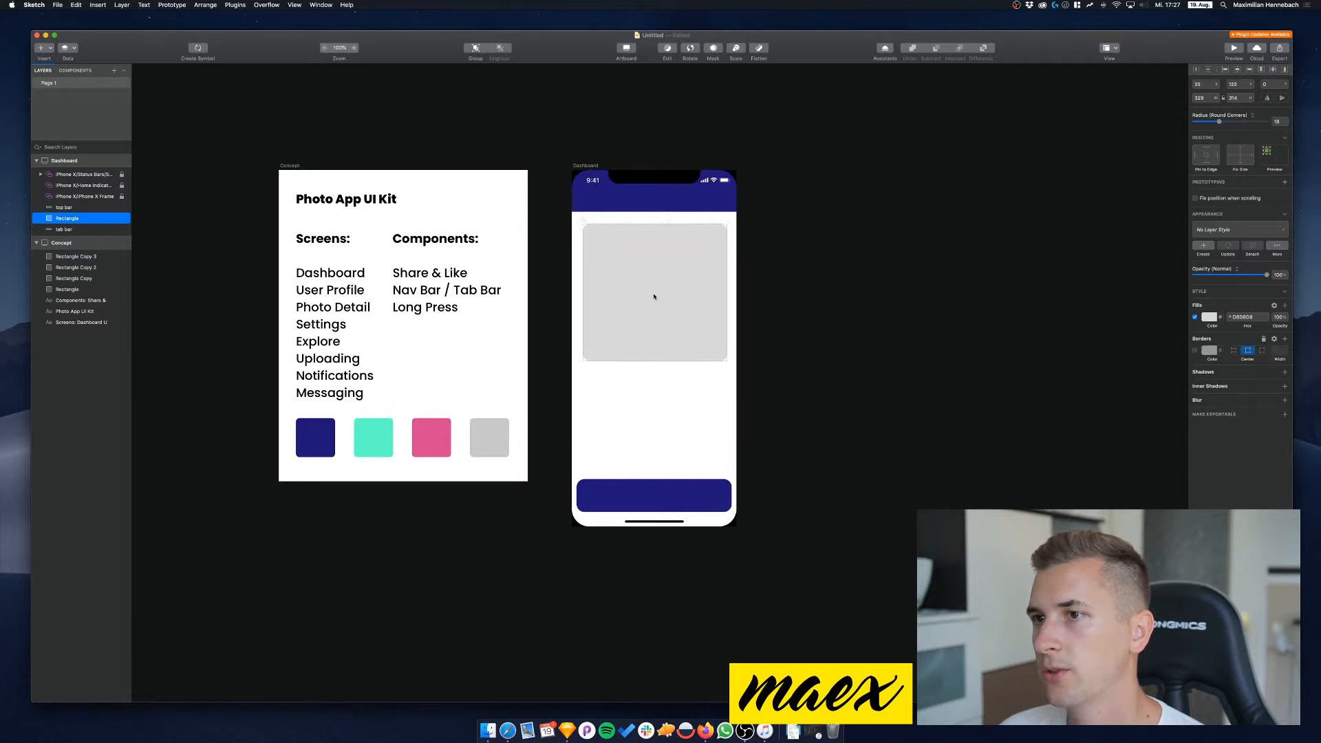
Draw a circle of about 68 px overlapping the grey card's lower edge near its left corner, and remove its border
{"action": "key", "text": "o"}
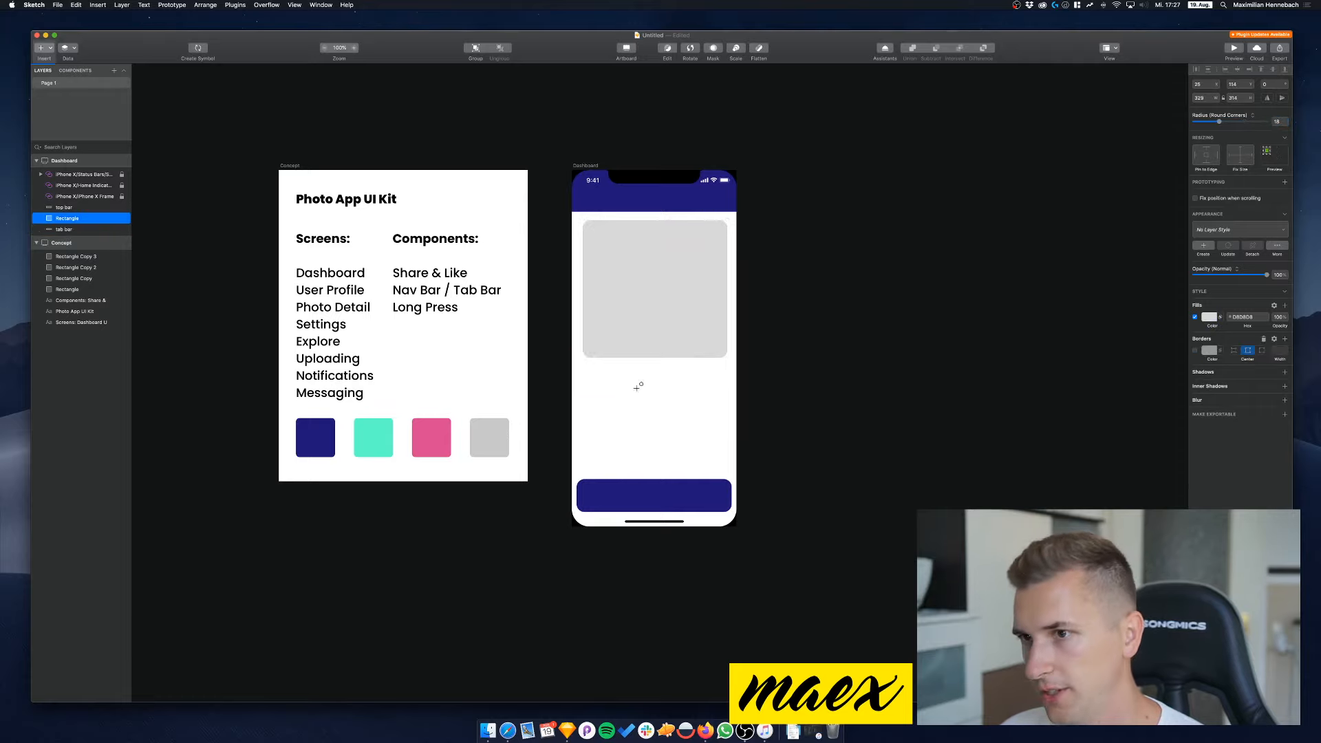
{"action": "mouse_move", "coordinate": [604, 349]}
{"action": "left_mouse_down"}
{"action": "mouse_move", "coordinate": [633, 367]}
{"action": "mouse_move", "coordinate": [612, 358]}
{"action": "left_mouse_up"}
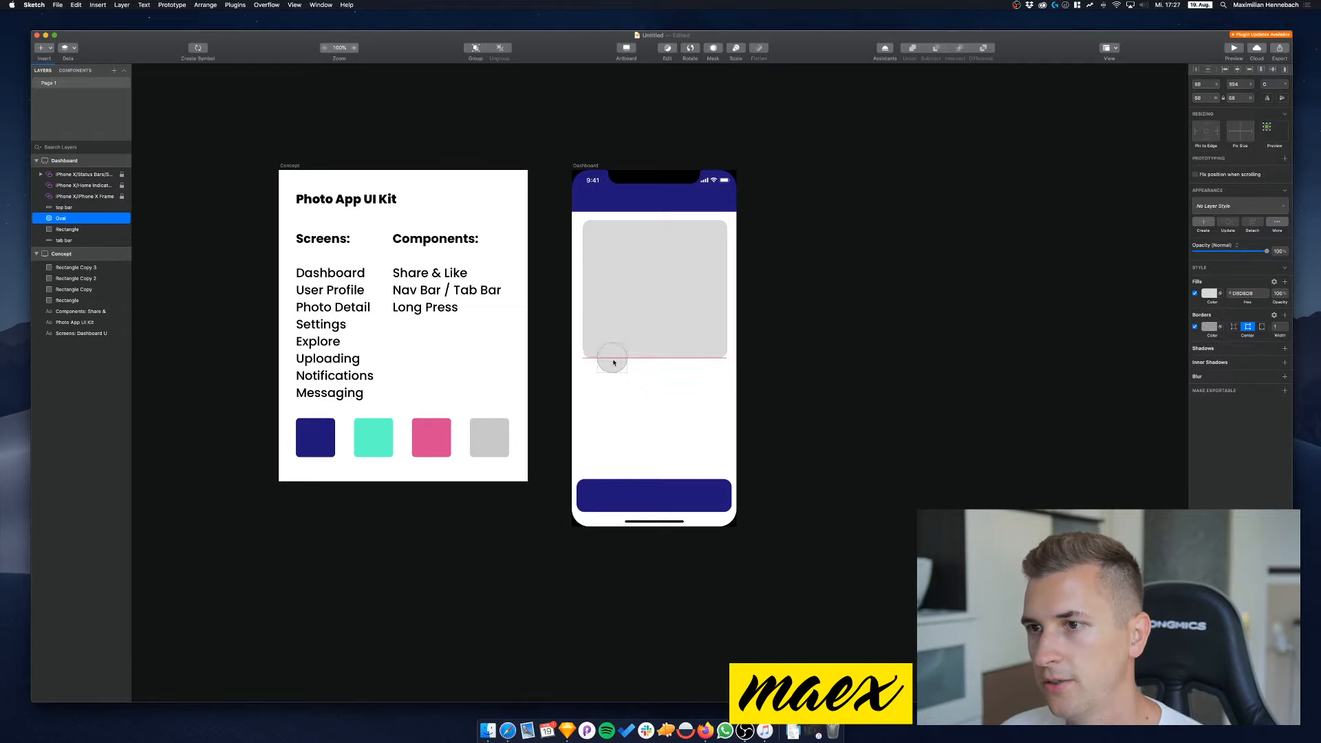
{"action": "left_click", "coordinate": [1194, 327]}
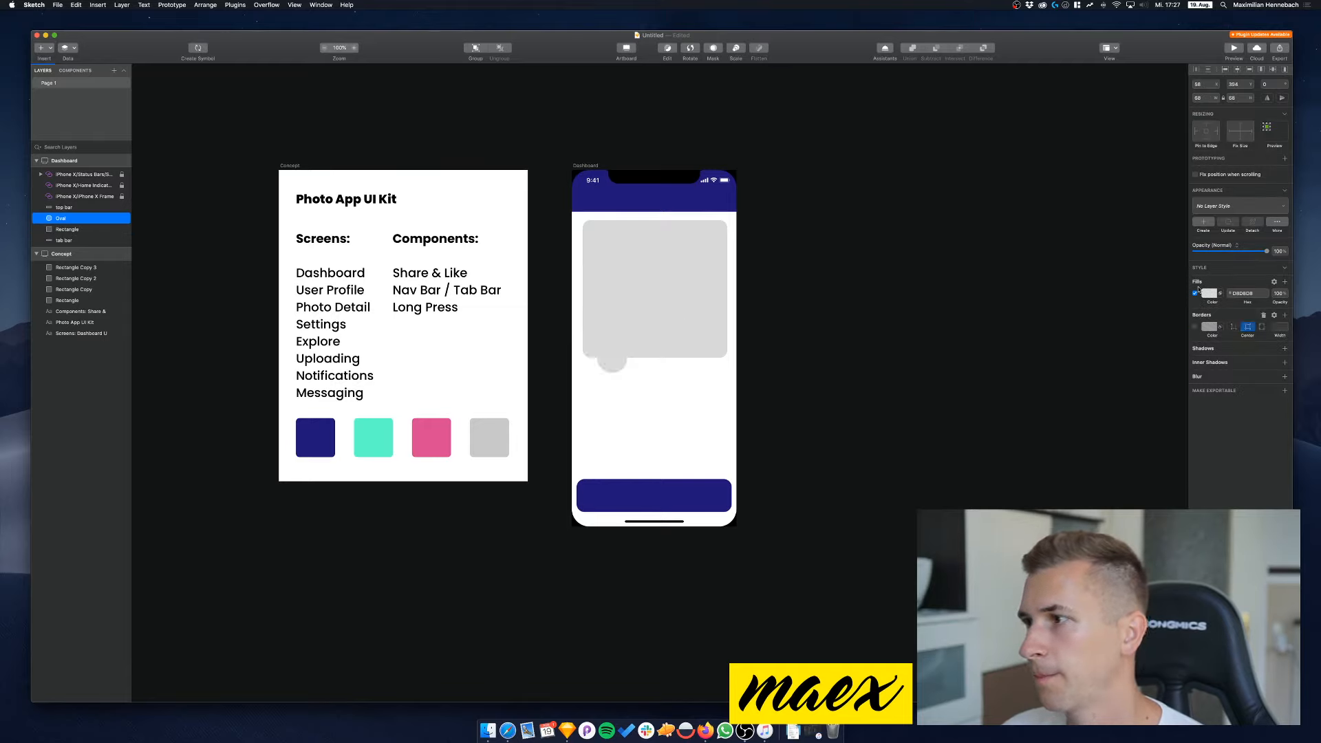
Set the circle's fill colour to 666666, keeping it centred on the grey card's lower edge
{"action": "left_click", "coordinate": [1211, 293]}
{"action": "left_click_drag", "start_coordinate": [1200, 346], "coordinate": [1168, 374]}
{"action": "type", "text": "666666"}
{"action": "key", "text": "Return"}
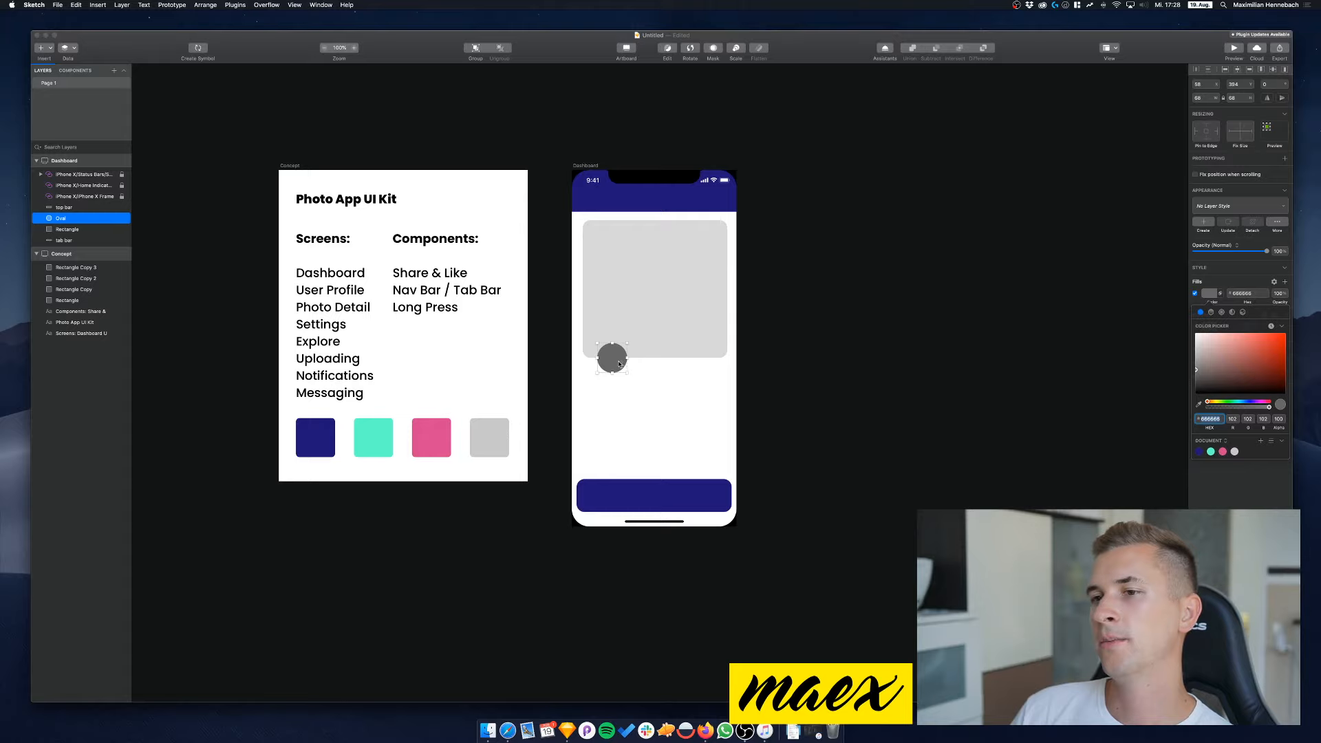
{"action": "mouse_move", "coordinate": [621, 364]}
{"action": "left_mouse_down"}
{"action": "mouse_move", "coordinate": [618, 334]}
{"action": "mouse_move", "coordinate": [610, 359]}
{"action": "left_mouse_up"}
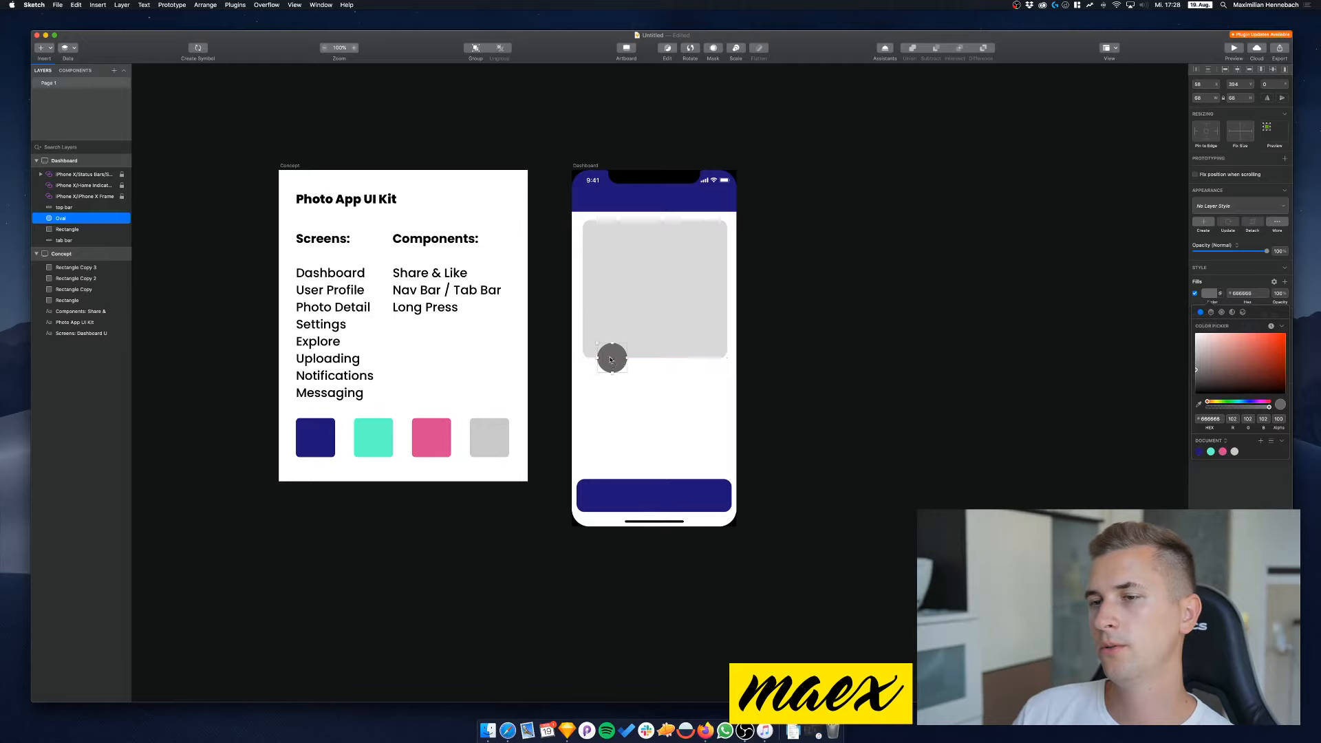
{"action": "left_click", "coordinate": [762, 393]}
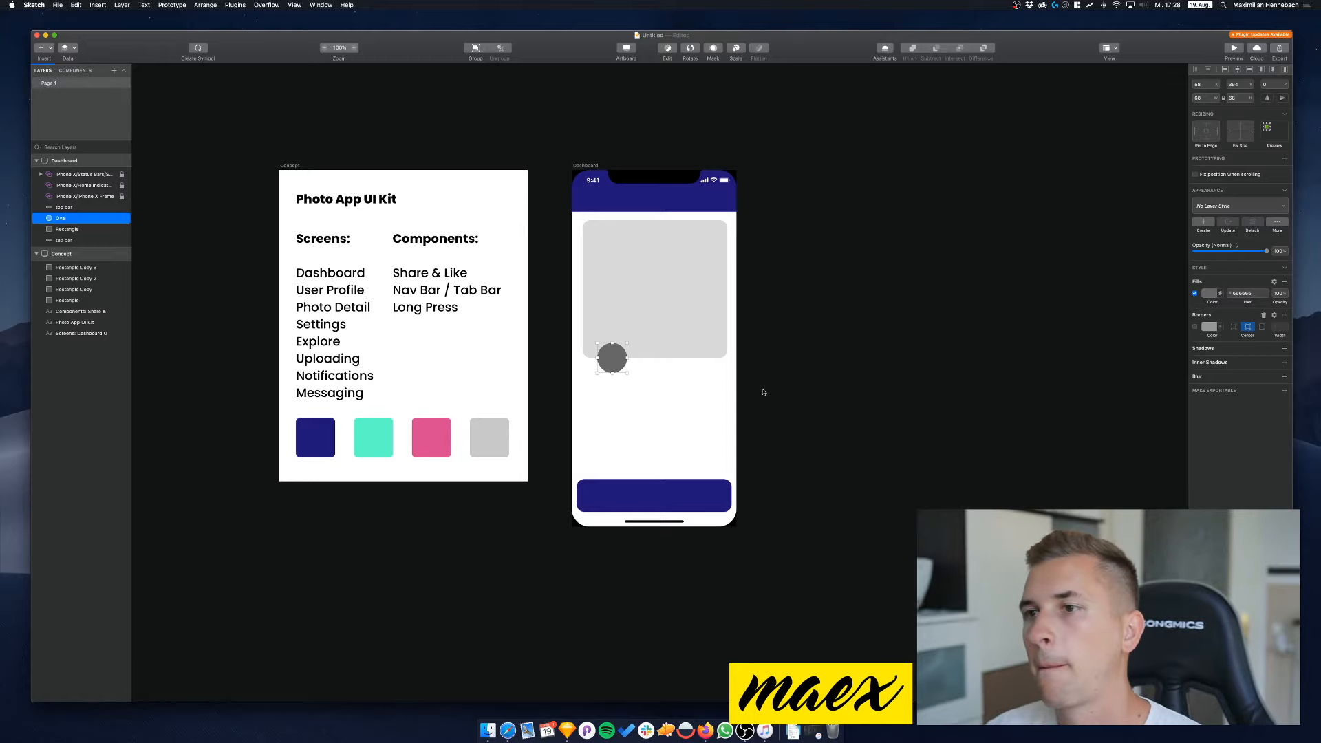
Duplicate the dark grey circle in place and delete the original circle
{"action": "left_click", "coordinate": [673, 313]}
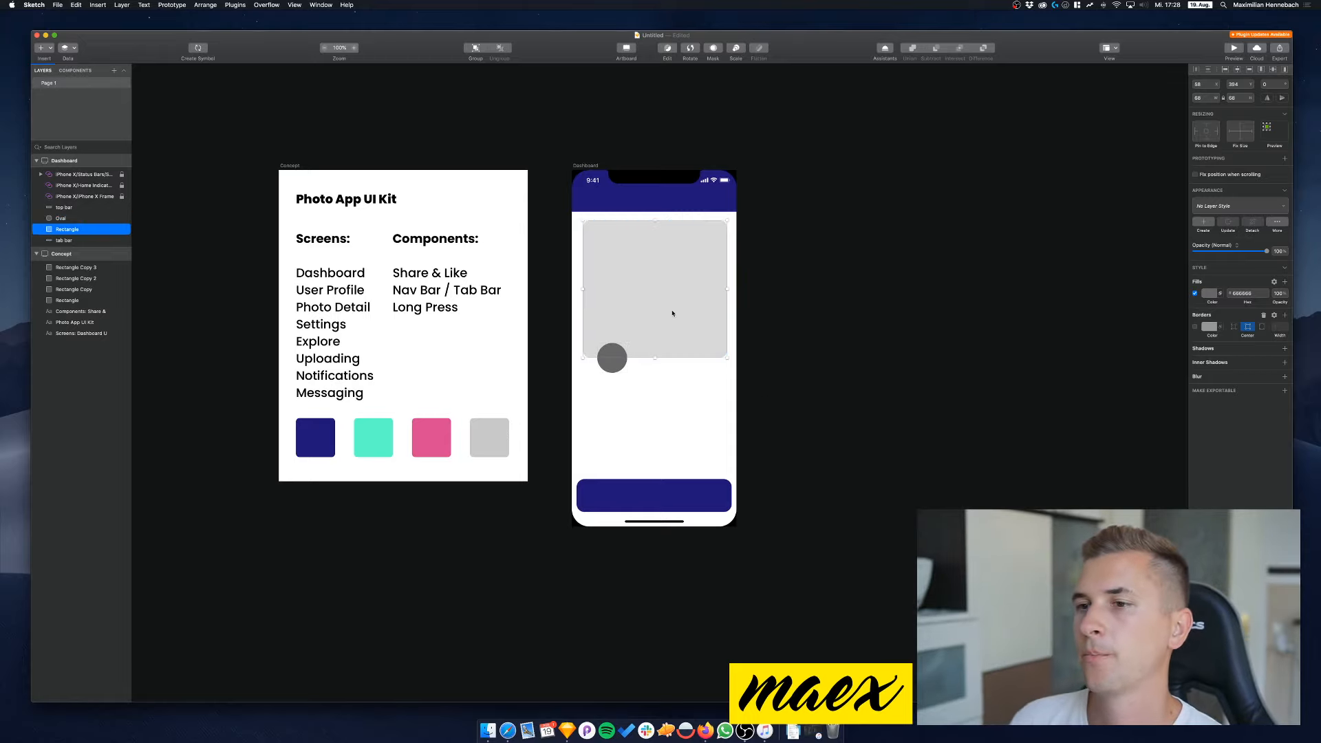
{"action": "left_click", "coordinate": [618, 365]}
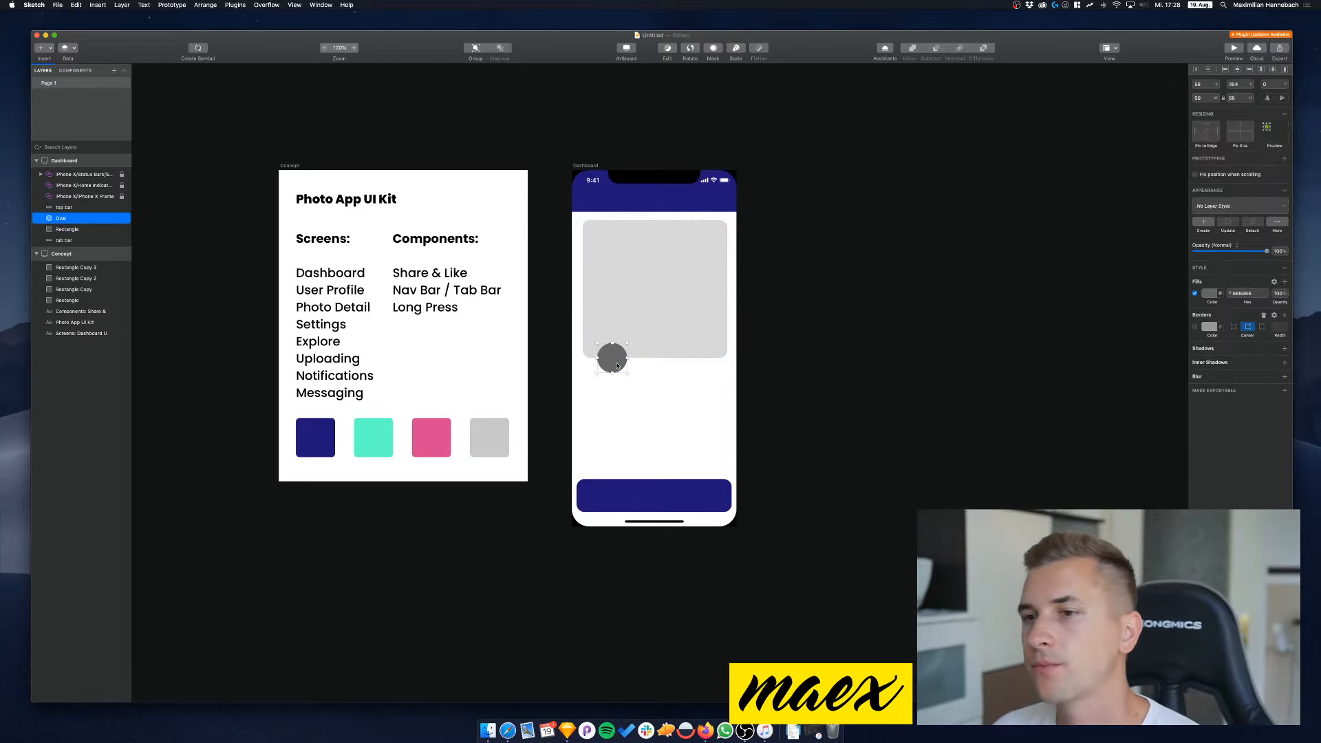
{"action": "key", "text": "super+d"}
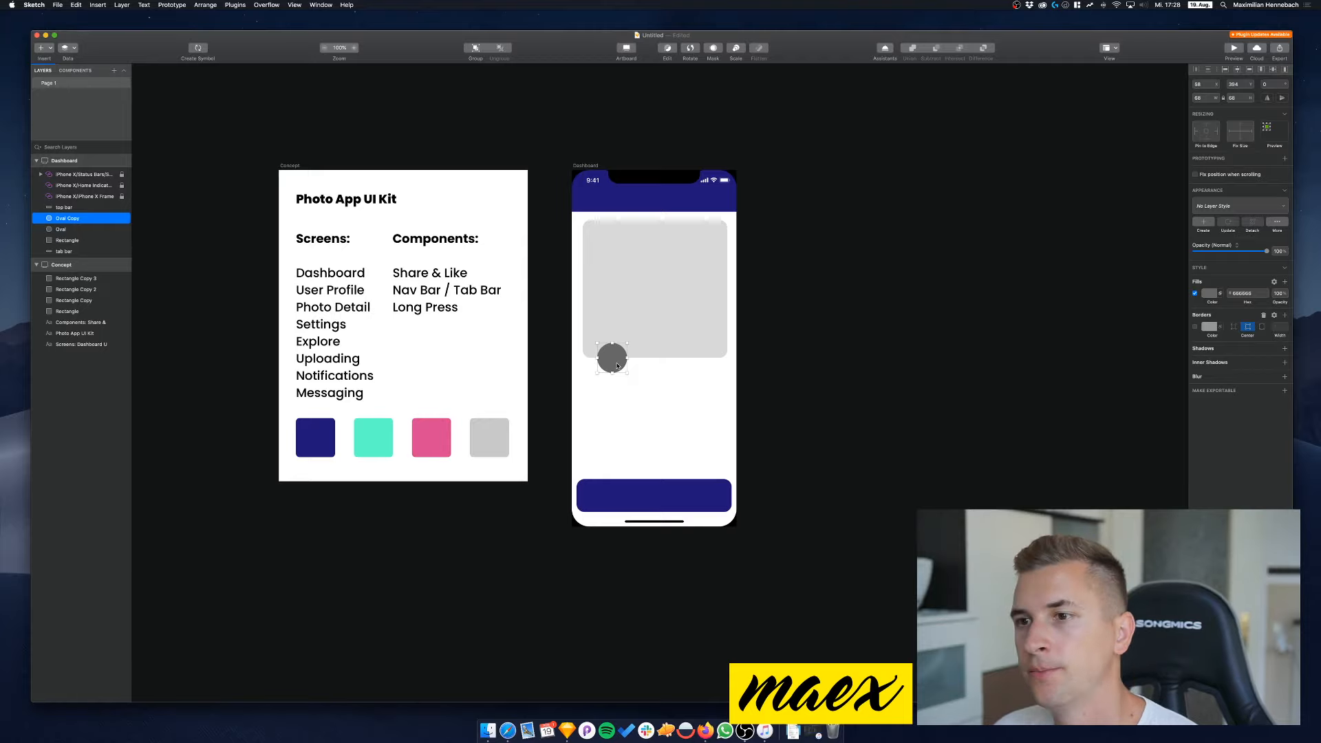
{"action": "left_click", "coordinate": [56, 229]}
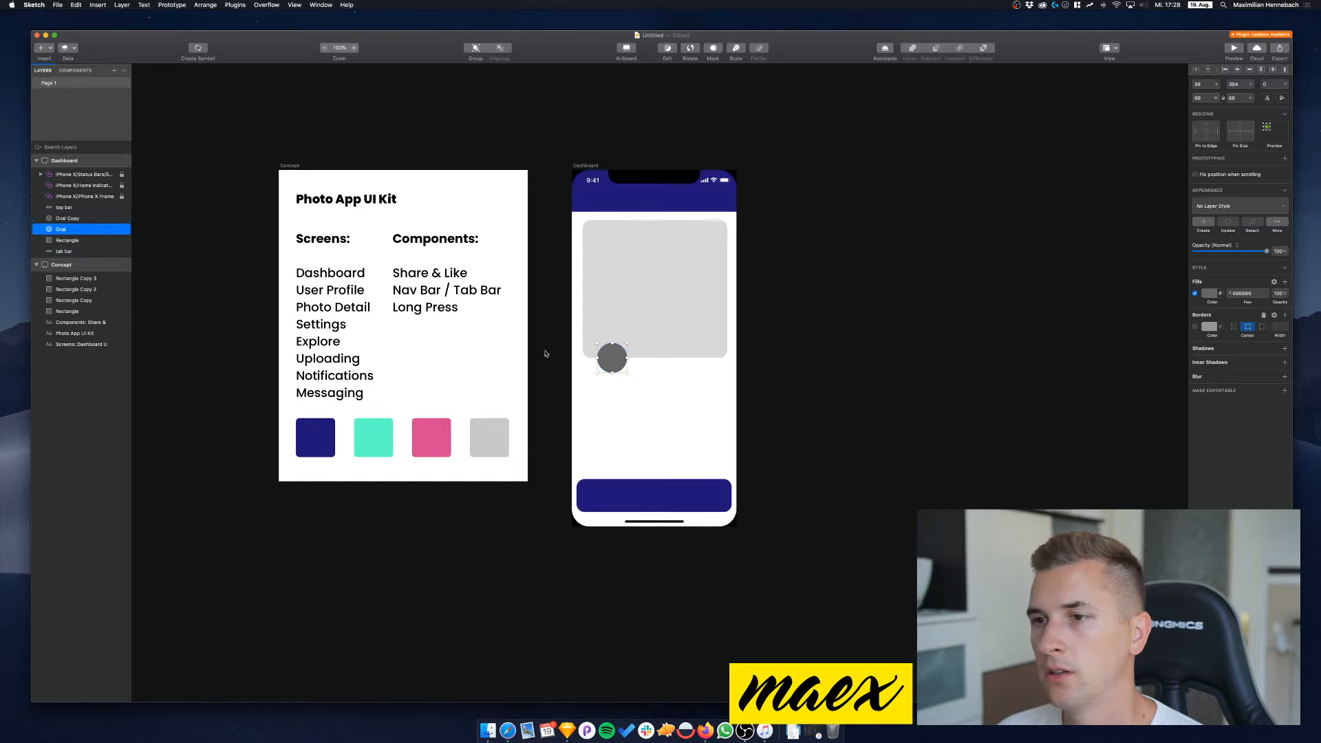
{"action": "key", "text": "BackSpace"}
Try a smaller duplicate of the grey card, about 300 × 102 px with fill F0F0F0, behind the circle, and delete it
{"action": "left_click", "coordinate": [67, 229]}
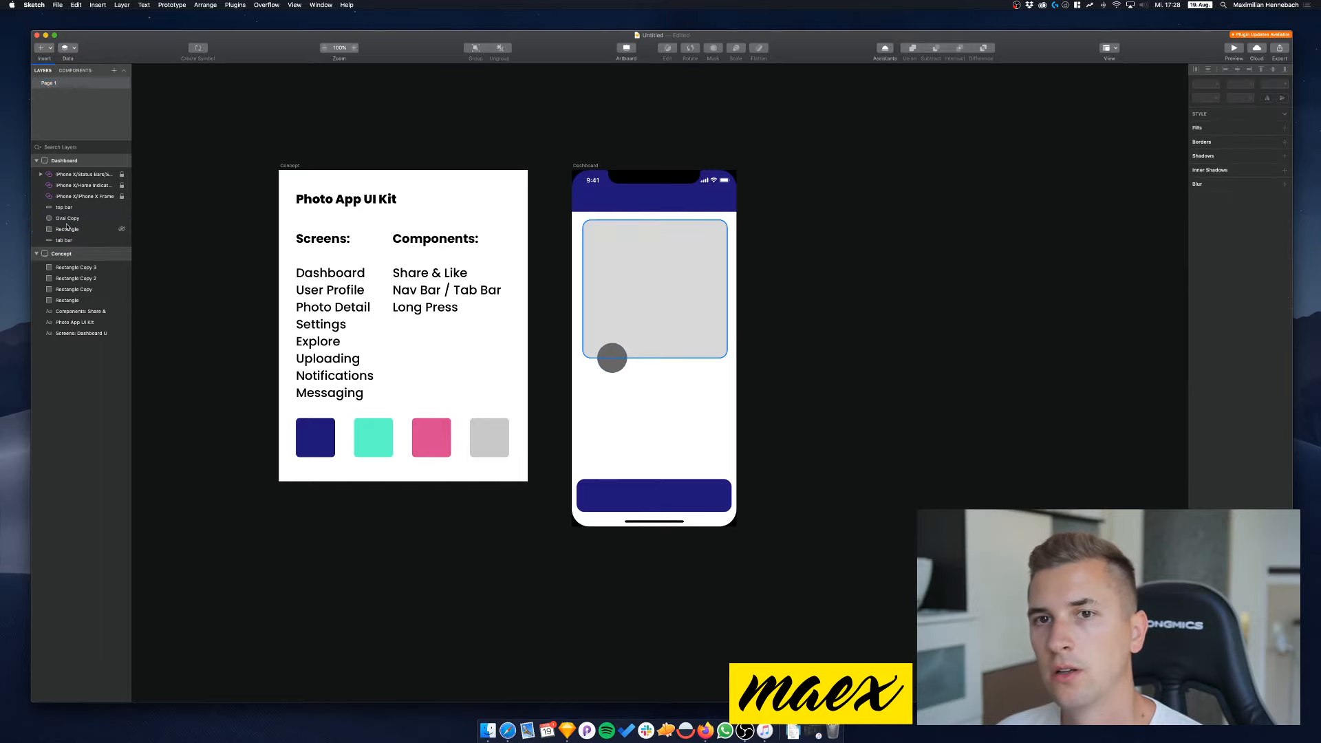
{"action": "key", "text": "super+d"}
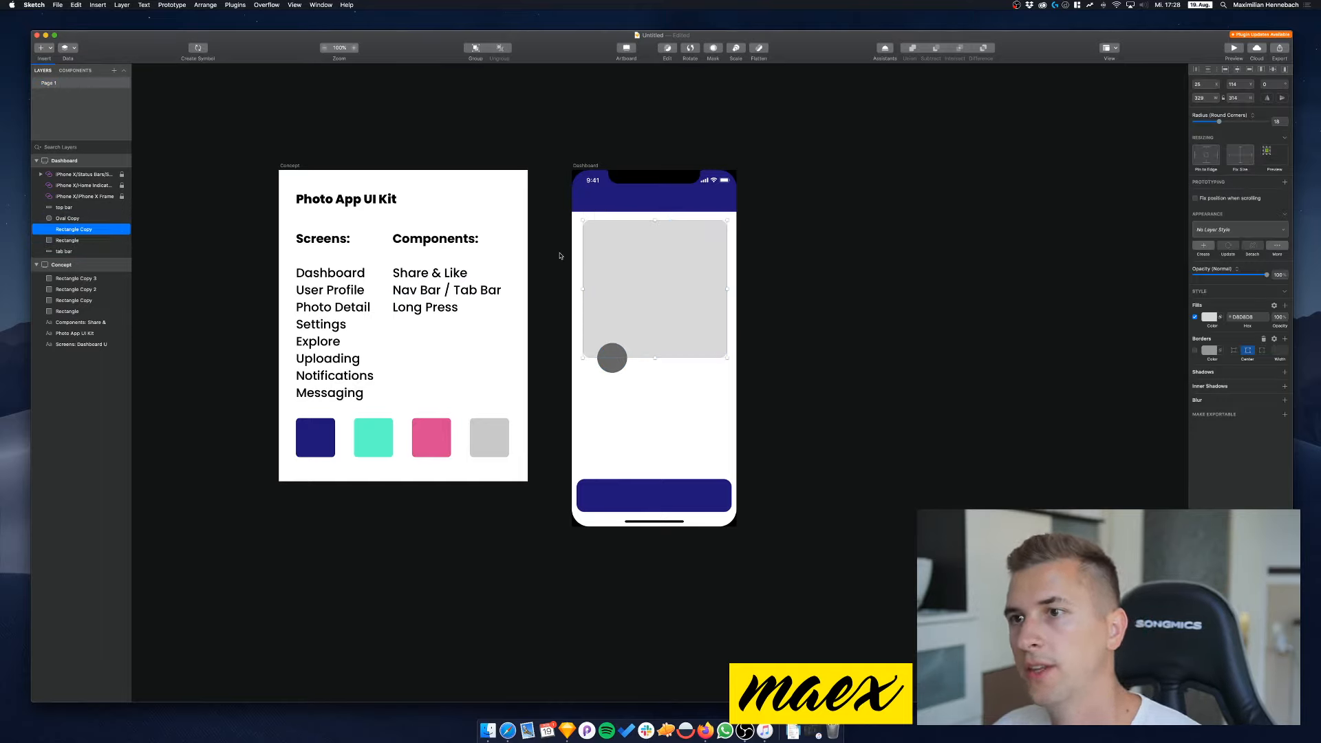
{"action": "left_click_drag", "start_coordinate": [618, 268], "coordinate": [624, 345]}
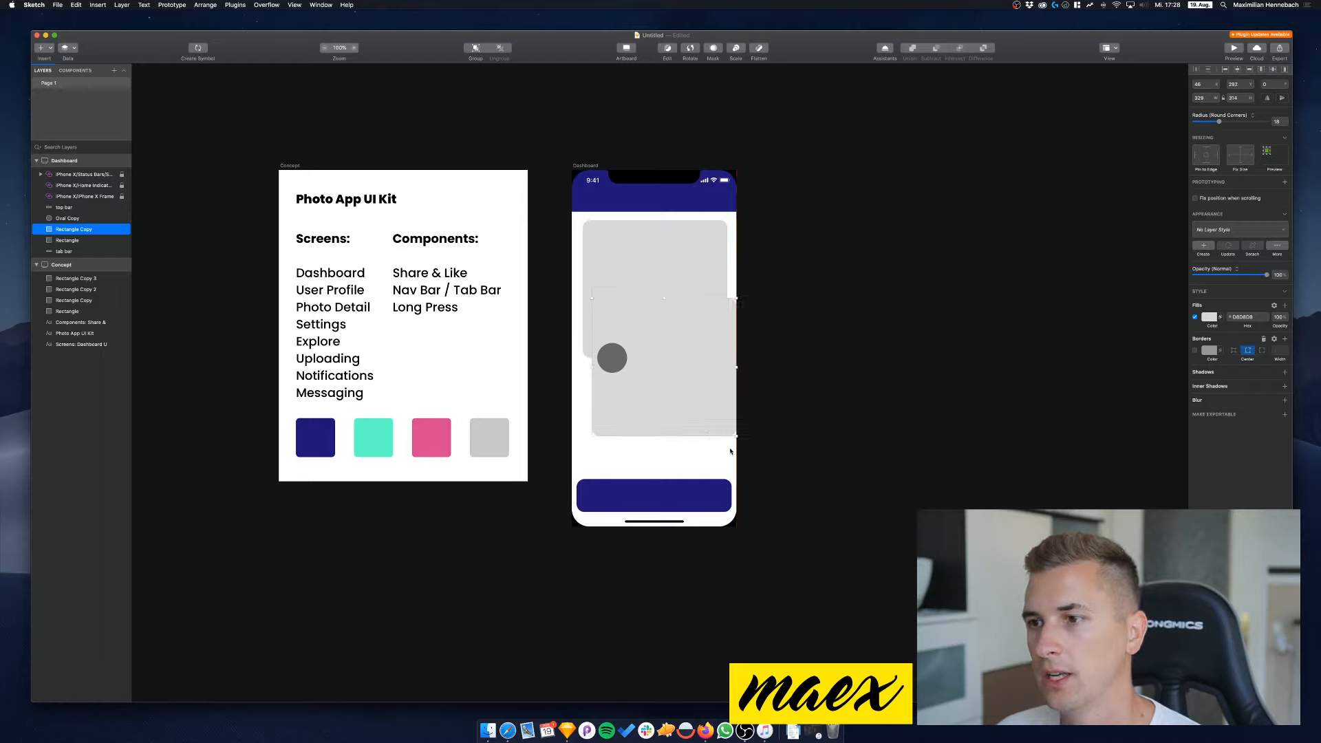
{"action": "left_click_drag", "start_coordinate": [734, 436], "coordinate": [699, 357]}
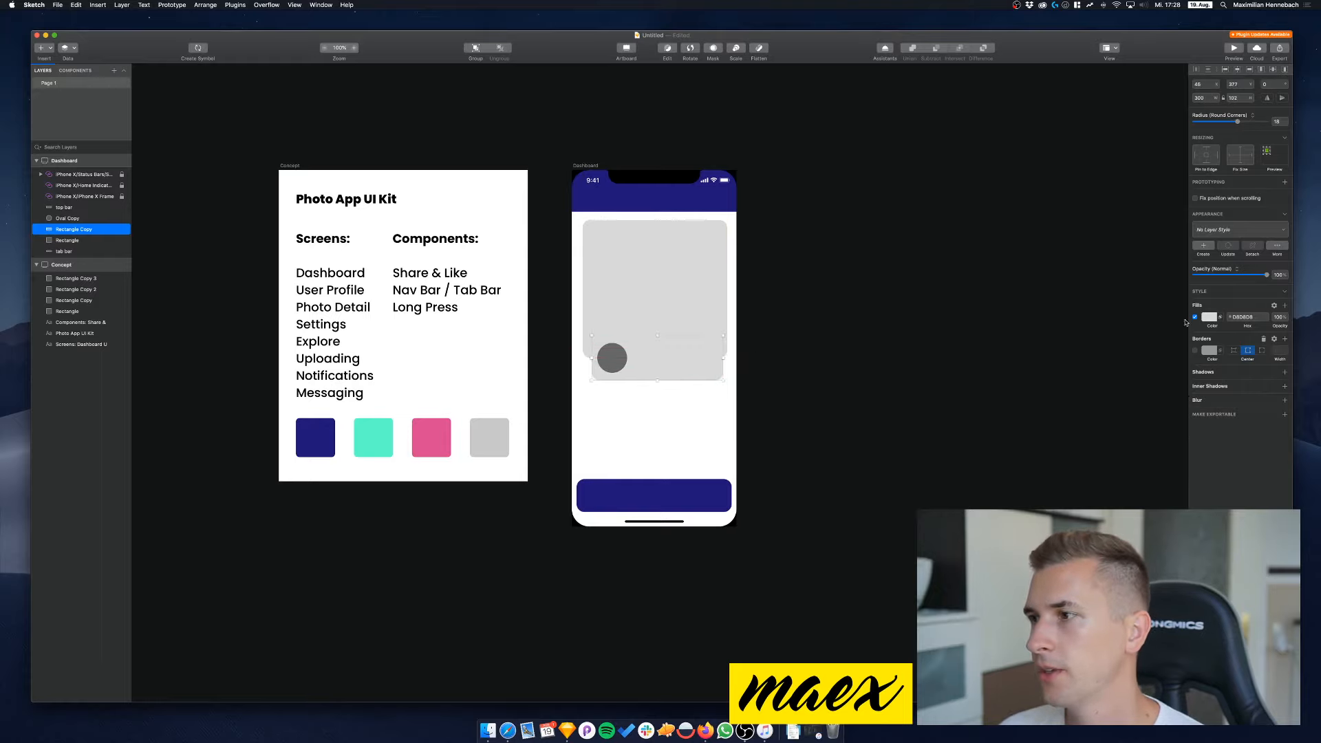
{"action": "left_click", "coordinate": [1209, 318]}
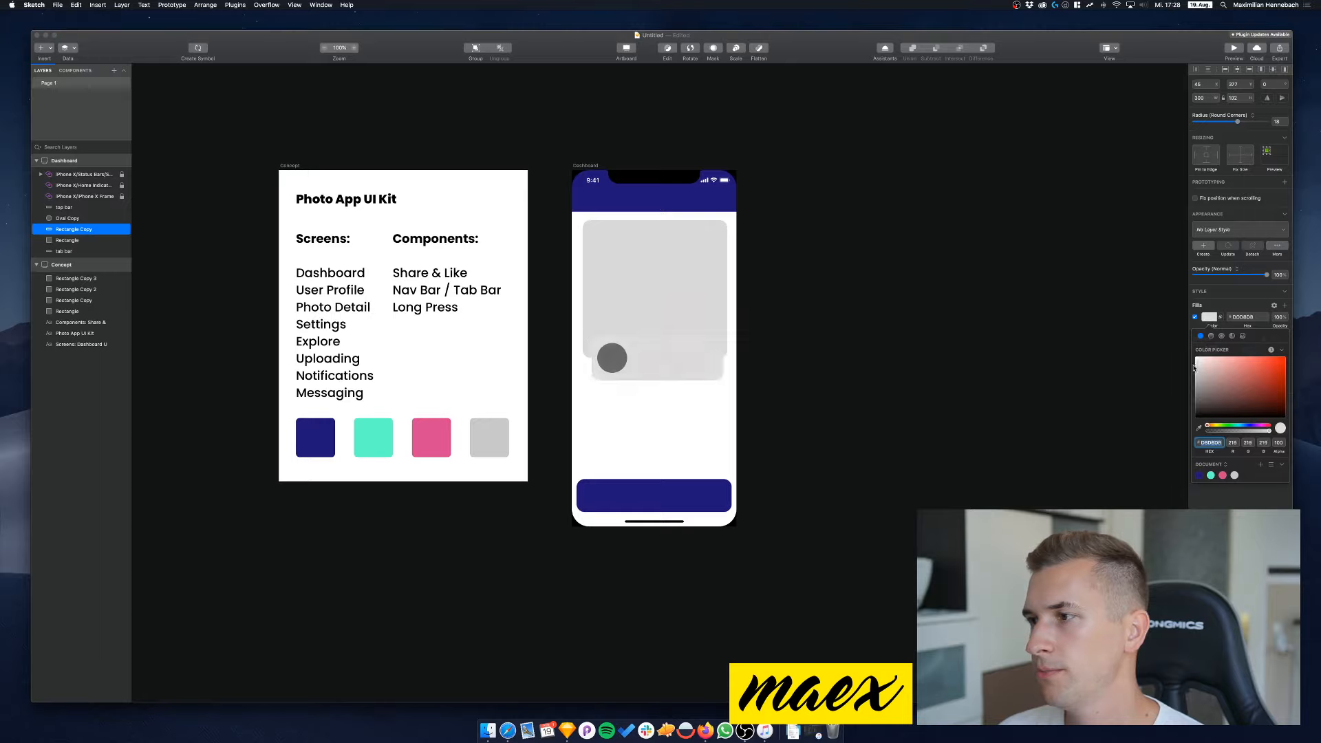
{"action": "left_click_drag", "start_coordinate": [1198, 363], "coordinate": [1187, 365]}
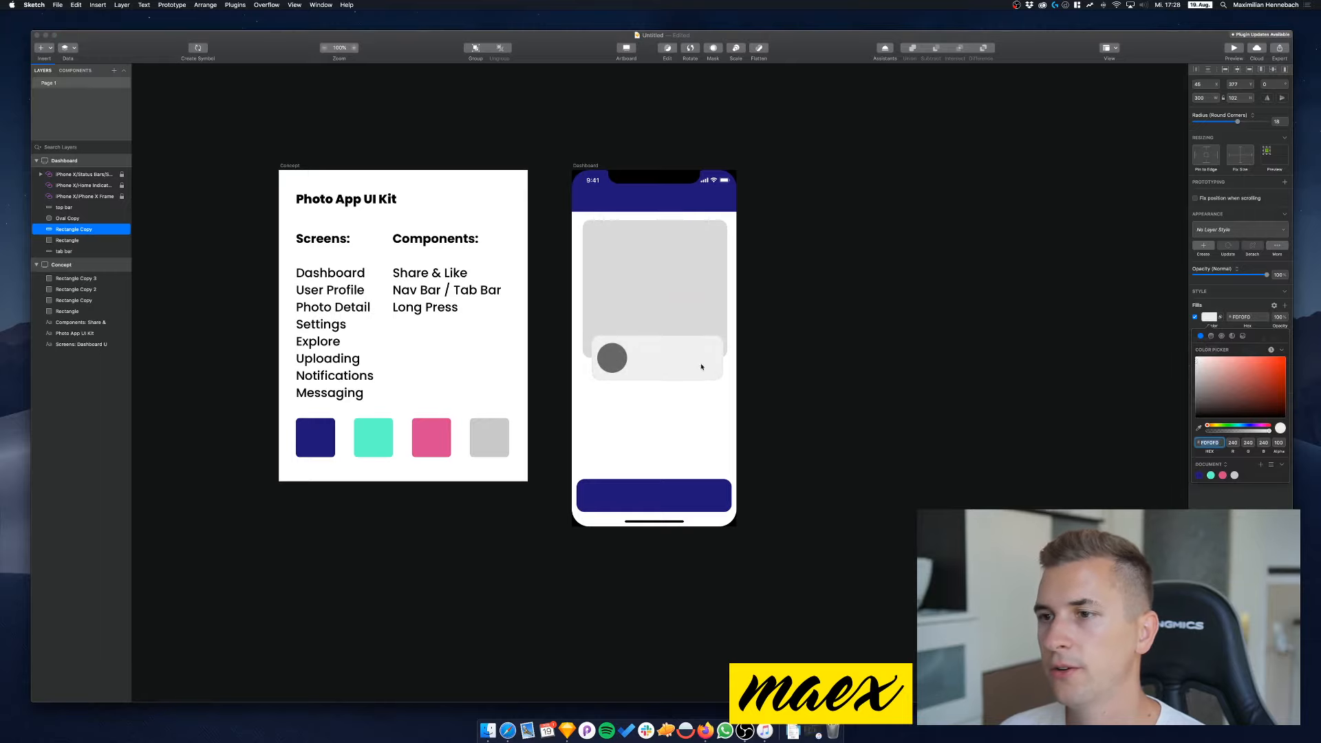
{"action": "left_click_drag", "start_coordinate": [702, 367], "coordinate": [671, 409]}
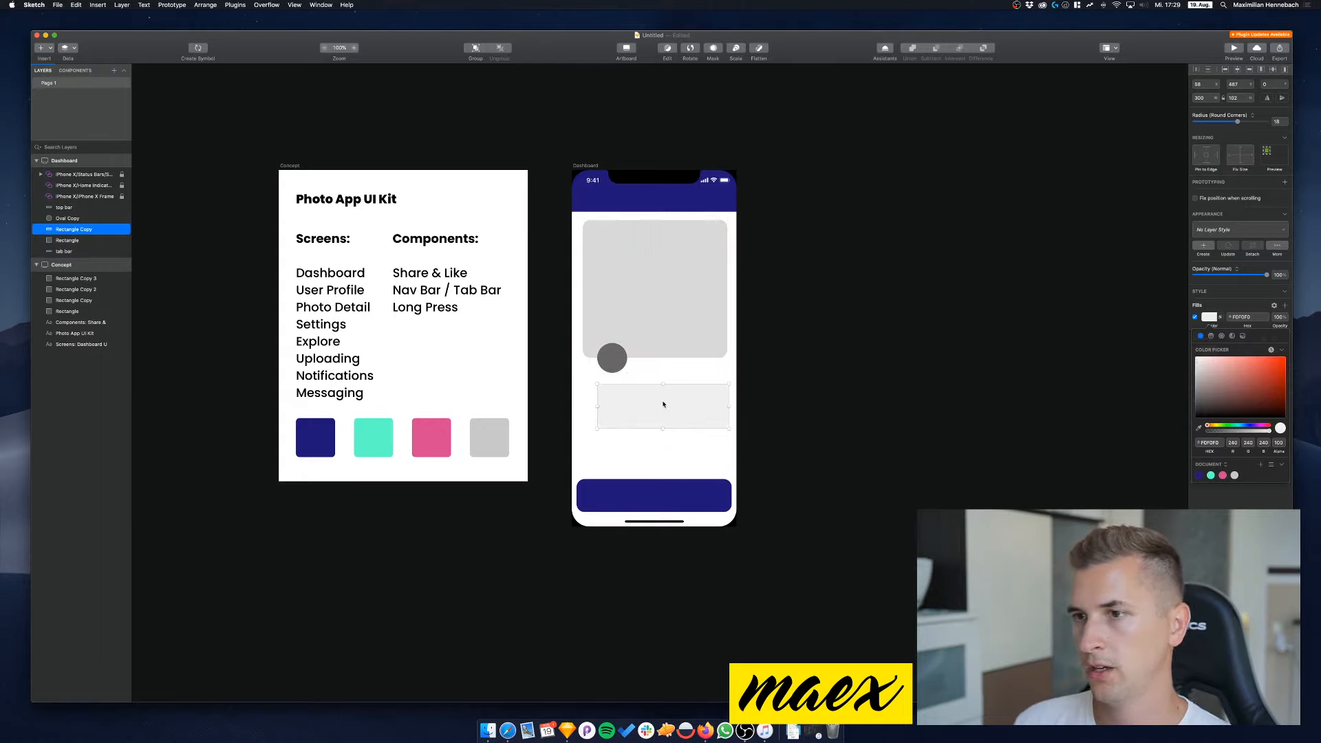
{"action": "key", "text": "Delete"}
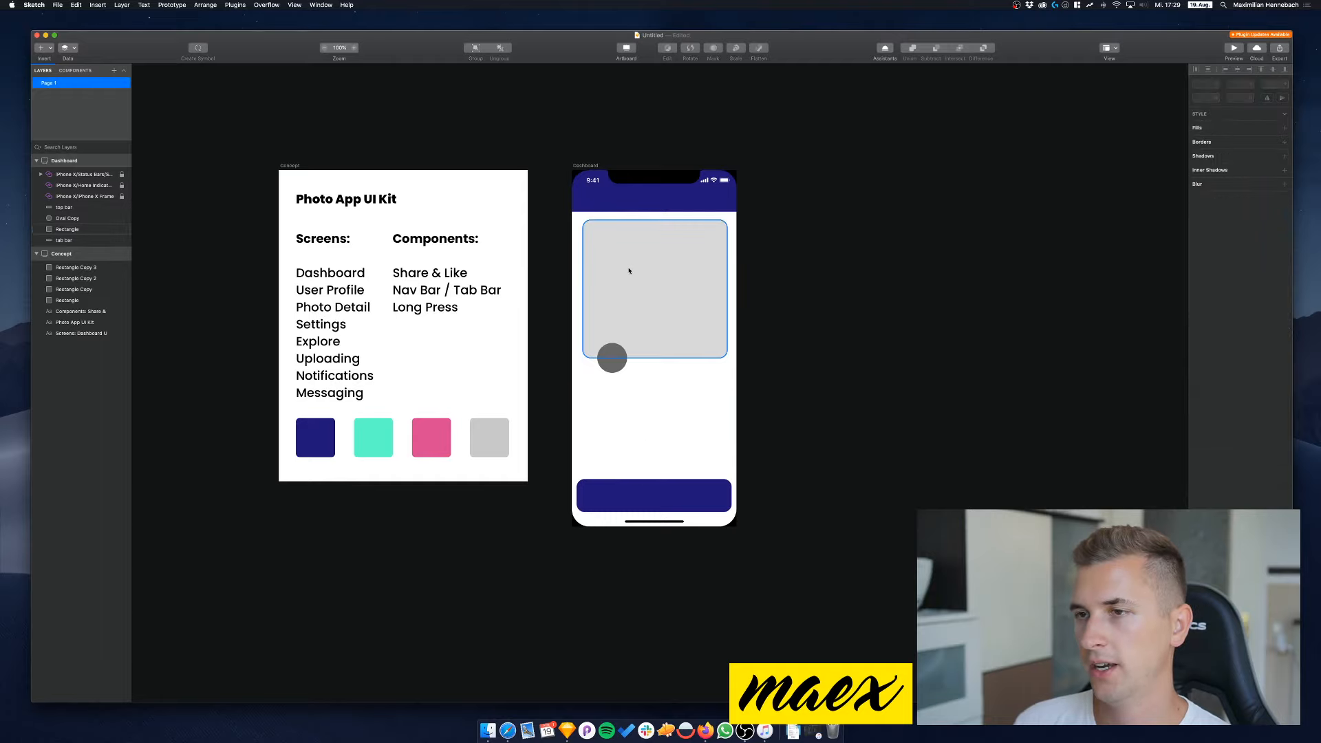
Group the grey card with the dark grey circle and name the group "item"
{"action": "left_click", "coordinate": [612, 261]}
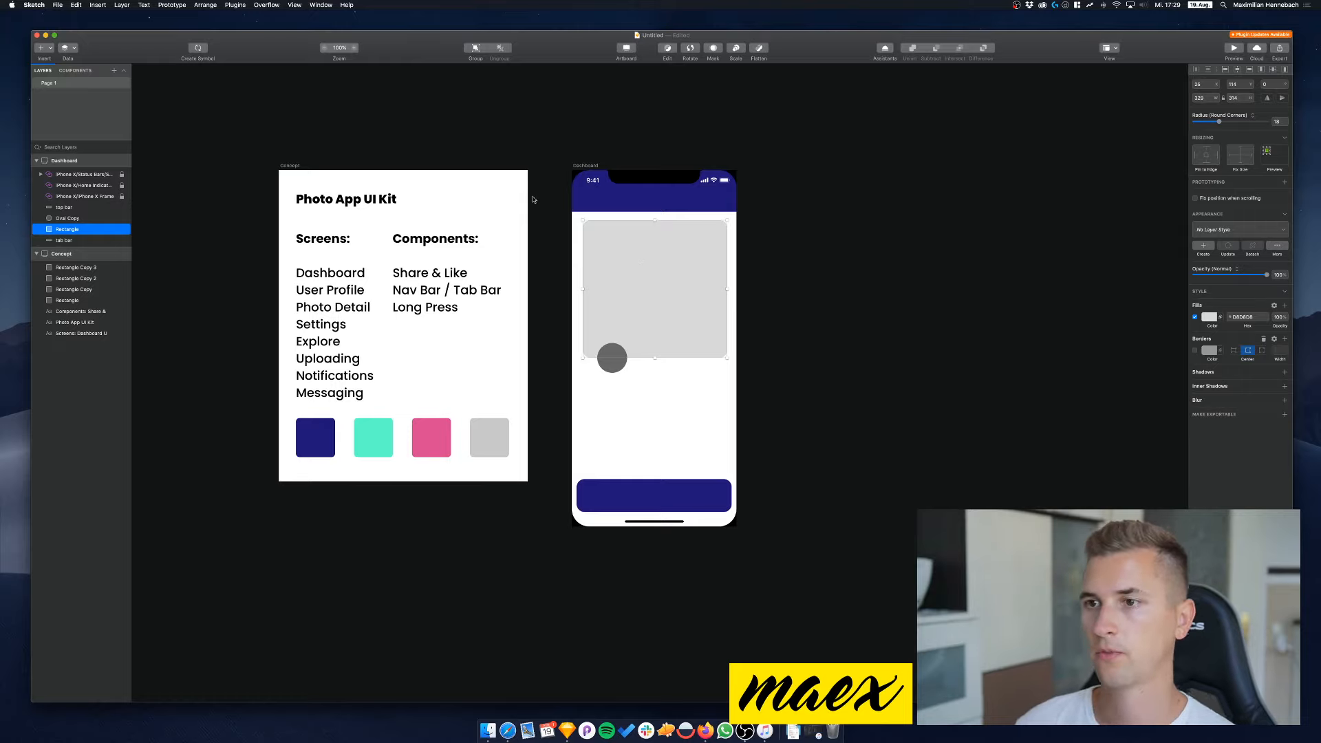
{"action": "left_click", "coordinate": [612, 359], "text": "shift"}
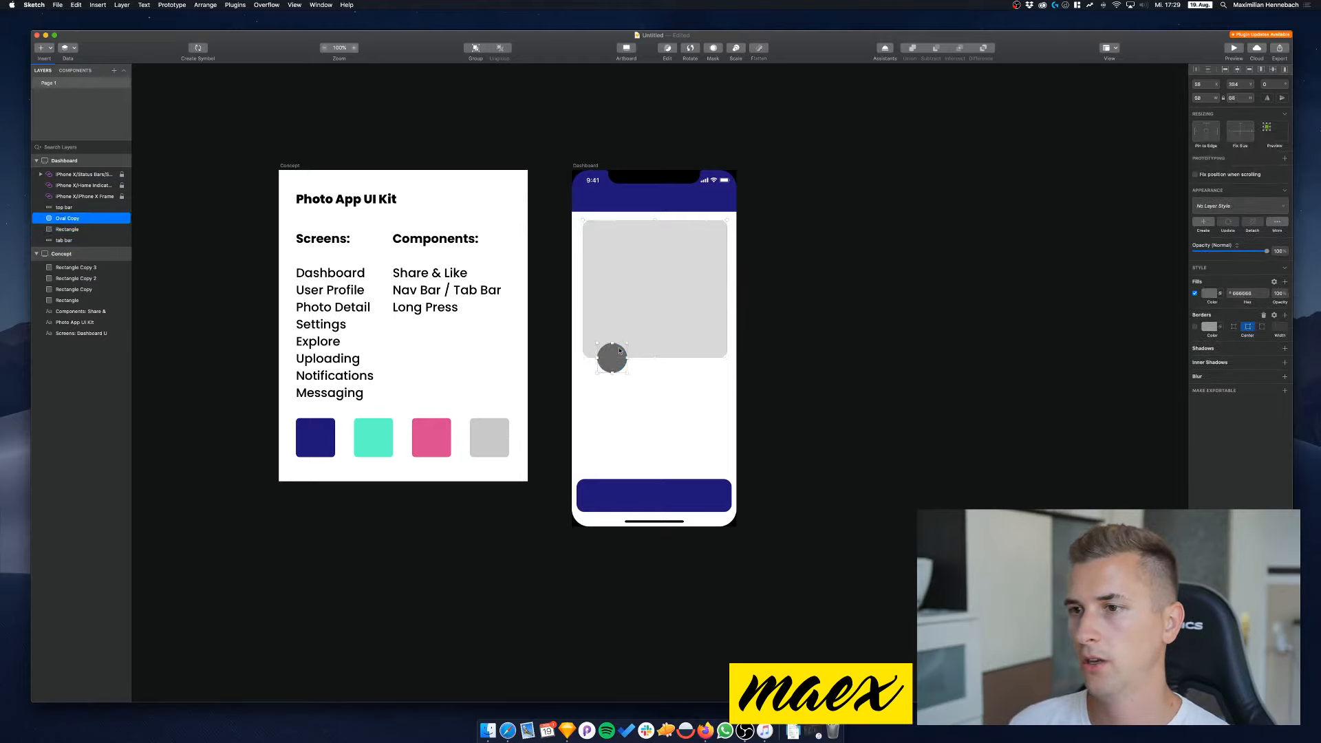
{"action": "key", "text": "super+g"}
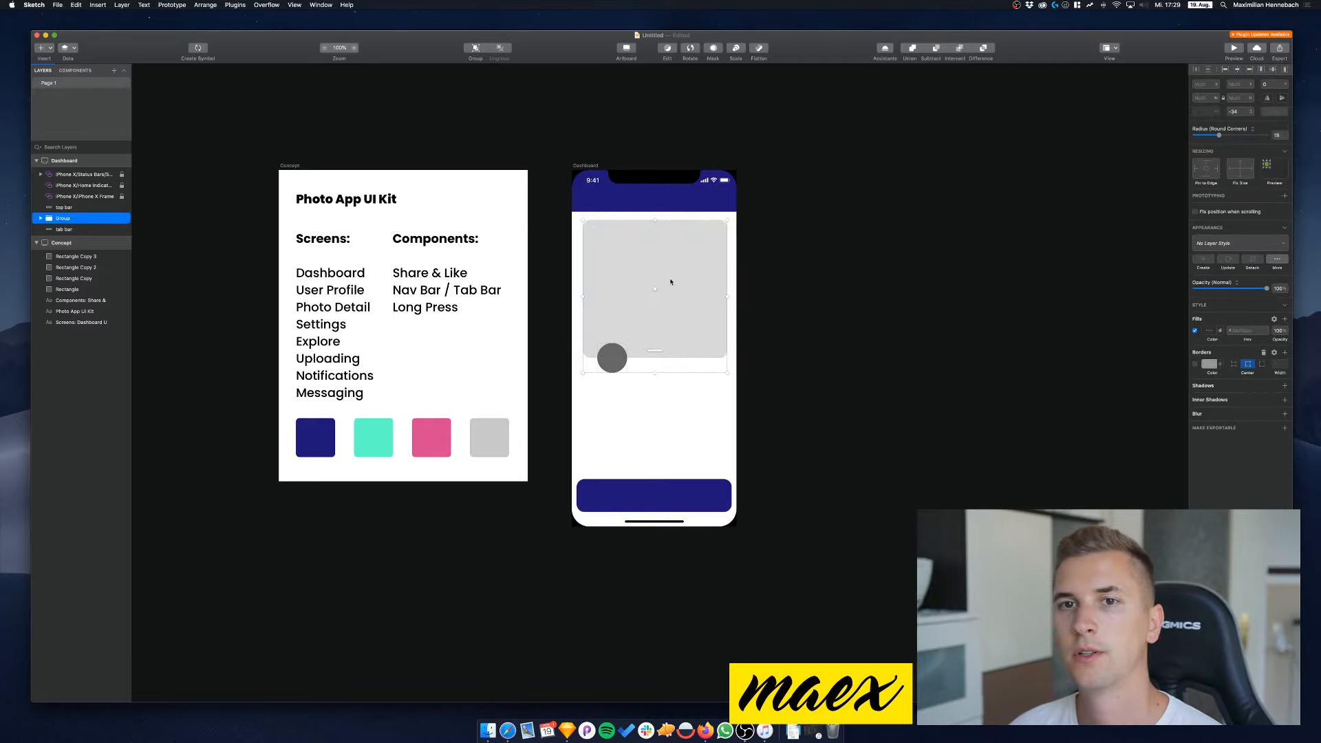
{"action": "key", "text": "super+r"}
{"action": "type", "text": "item"}
{"action": "key", "text": "Return"}
Duplicate the item group directly below the first card and bring the tab bar in front of both cards
{"action": "key", "text": "super+d"}
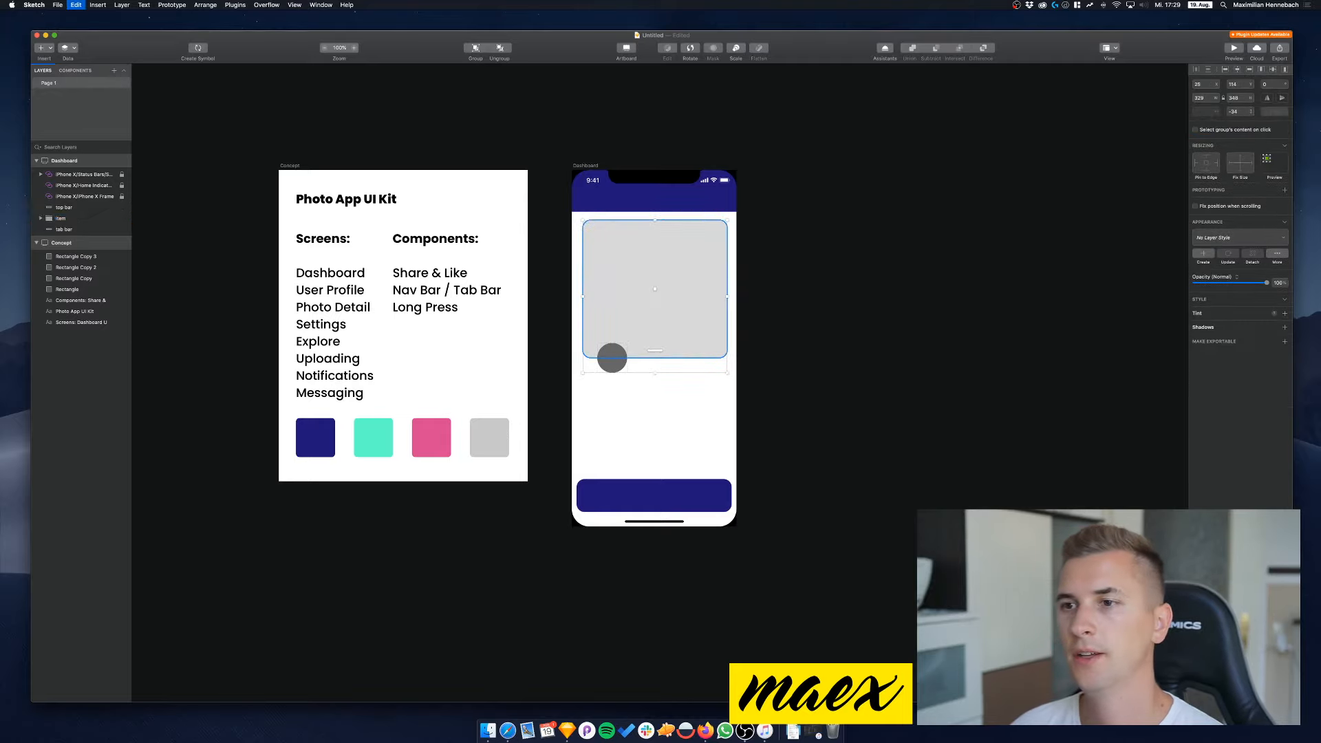
{"action": "left_click_drag", "start_coordinate": [612, 358], "coordinate": [612, 525]}
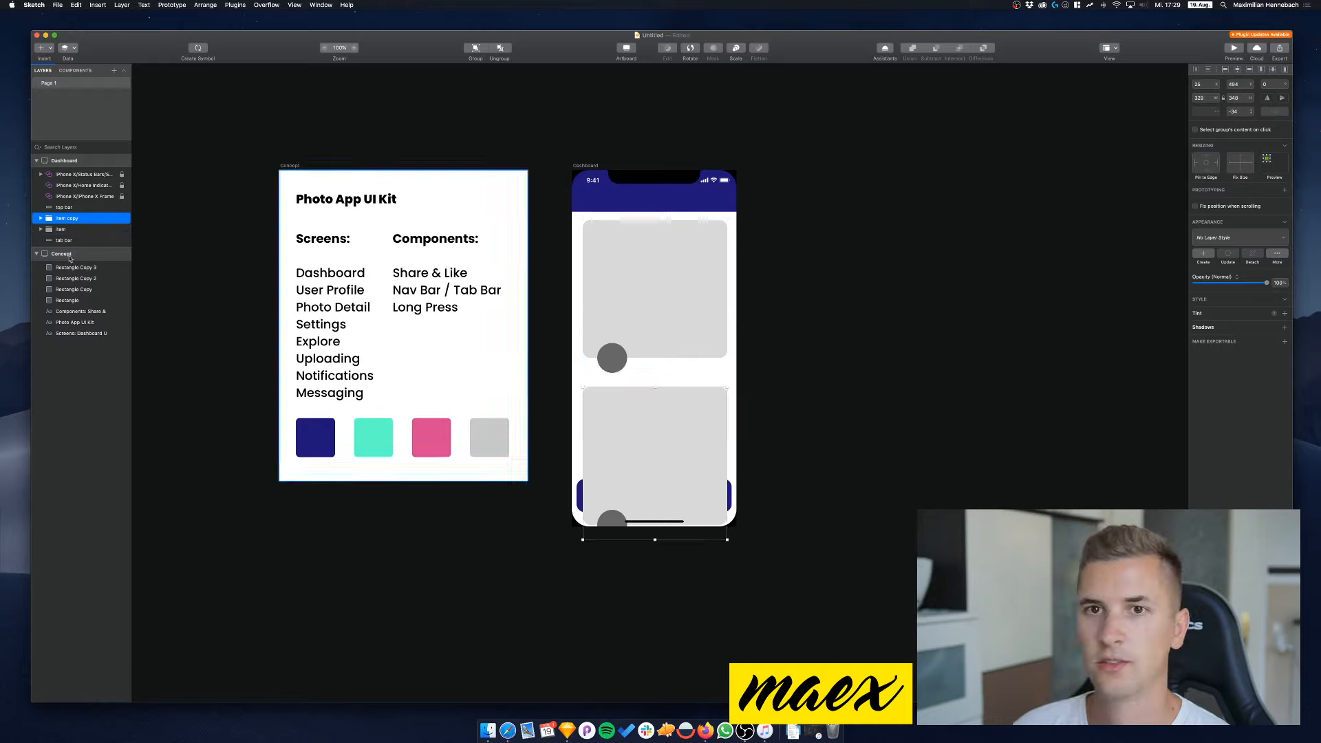
{"action": "left_click_drag", "start_coordinate": [70, 243], "coordinate": [66, 205]}
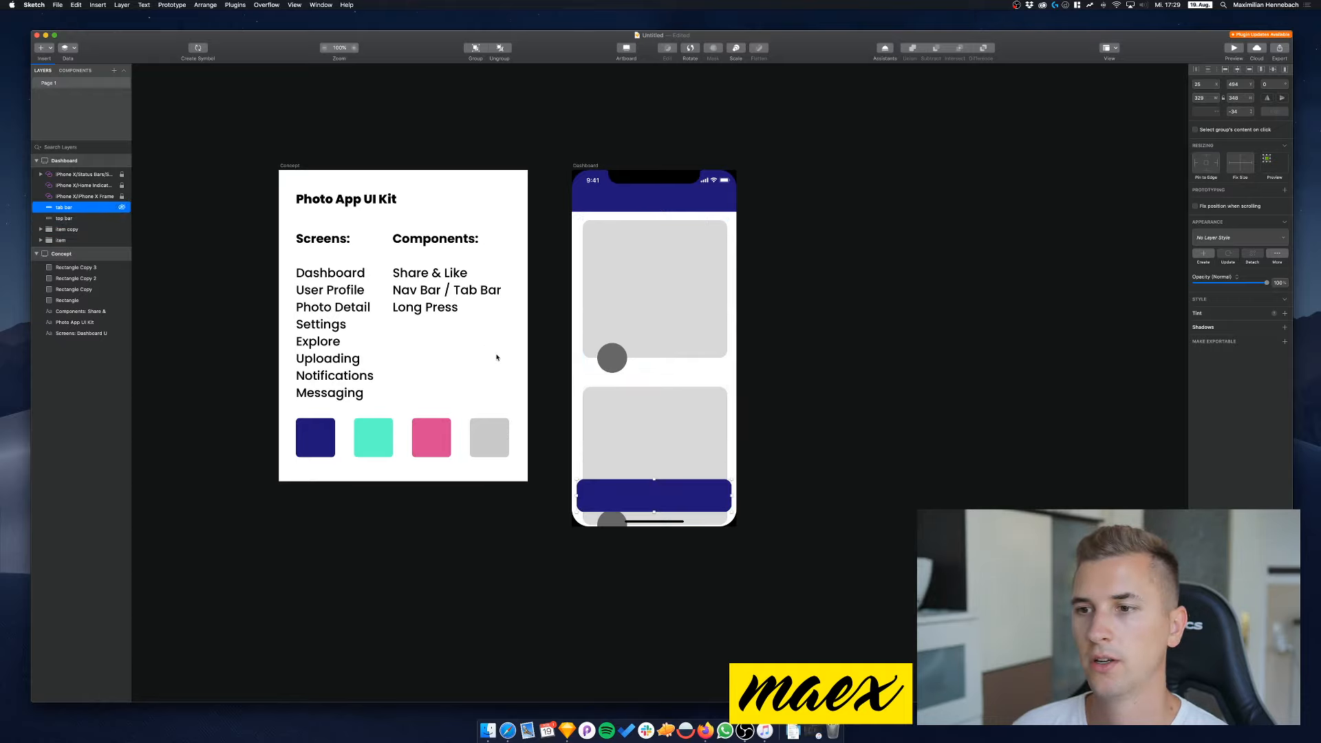
{"action": "left_click", "coordinate": [855, 421]}
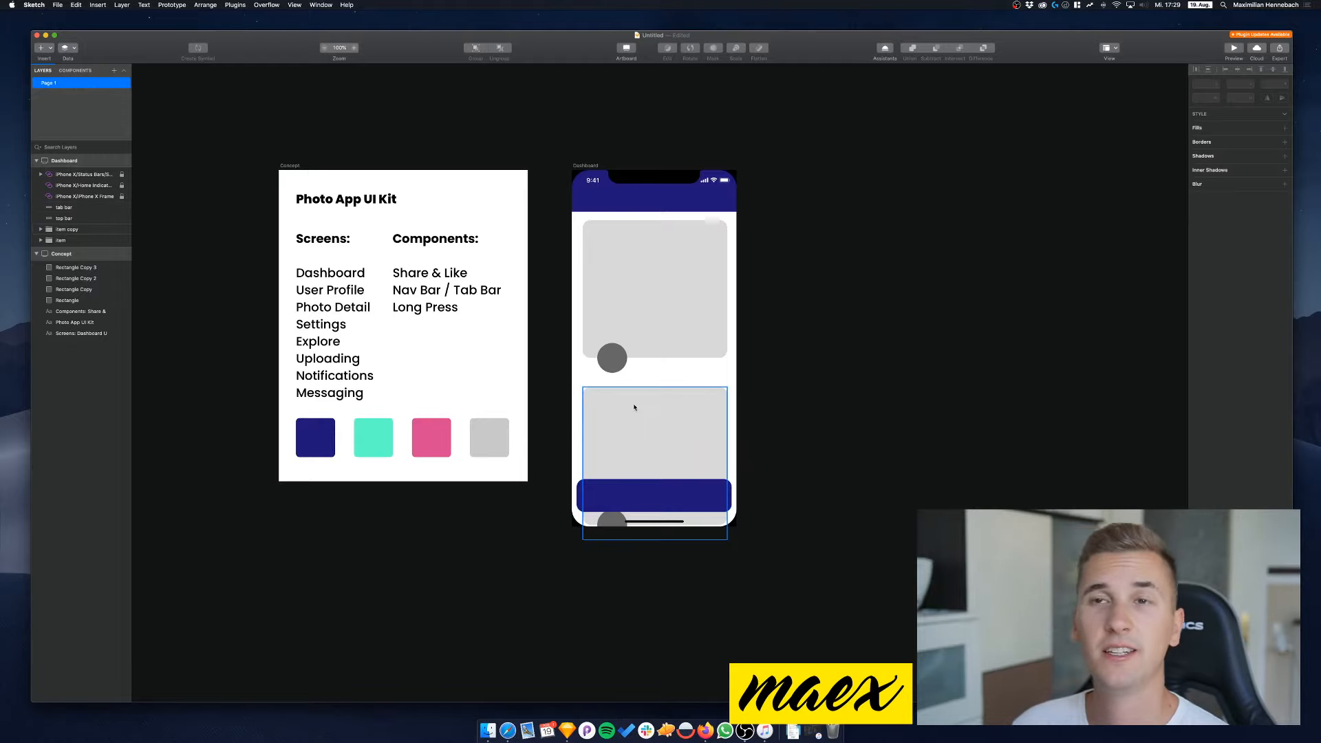
Shift the tab bar closer to the Dashboard screen's lower edge and nudge the second card down 3 px
{"action": "left_click", "coordinate": [657, 489]}
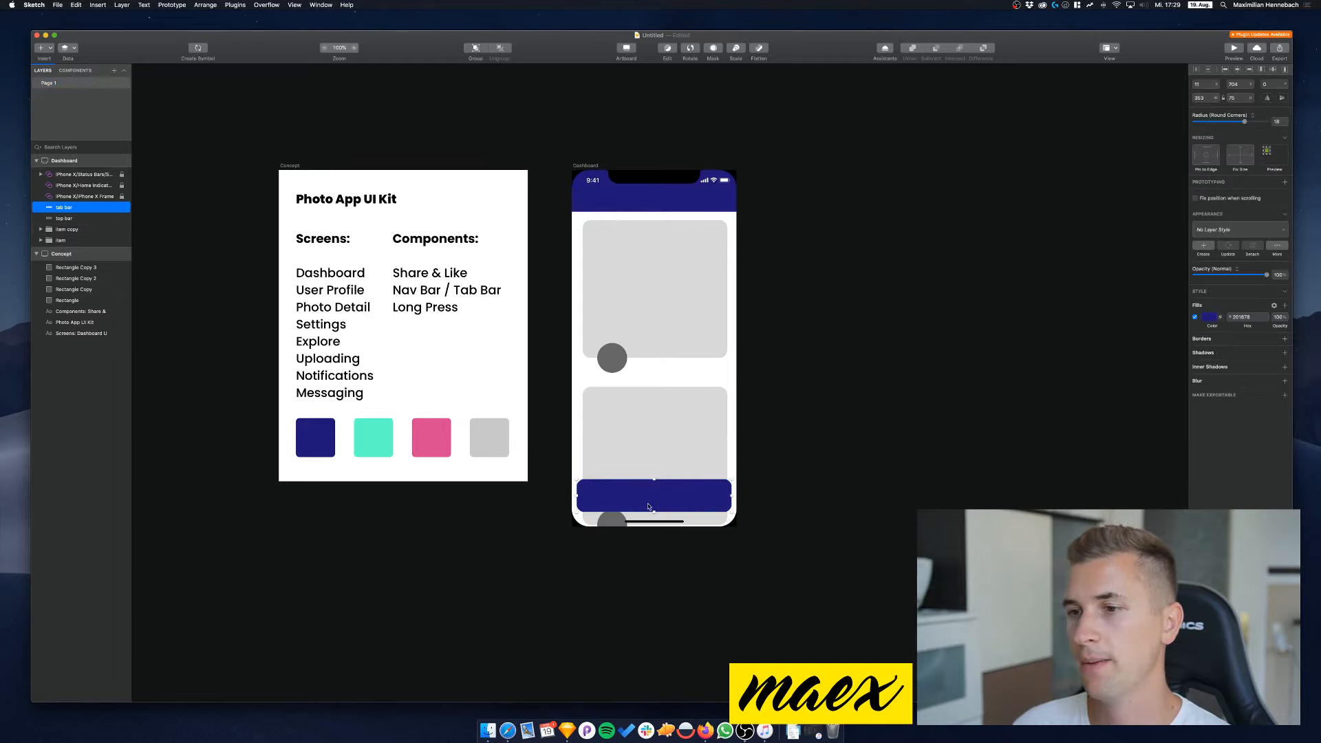
{"action": "mouse_move", "coordinate": [654, 511]}
{"action": "left_mouse_down"}
{"action": "mouse_move", "coordinate": [659, 529]}
{"action": "mouse_move", "coordinate": [633, 511]}
{"action": "mouse_move", "coordinate": [597, 519]}
{"action": "mouse_move", "coordinate": [653, 486]}
{"action": "mouse_move", "coordinate": [653, 519]}
{"action": "left_mouse_up"}
{"action": "key", "text": "alt"}
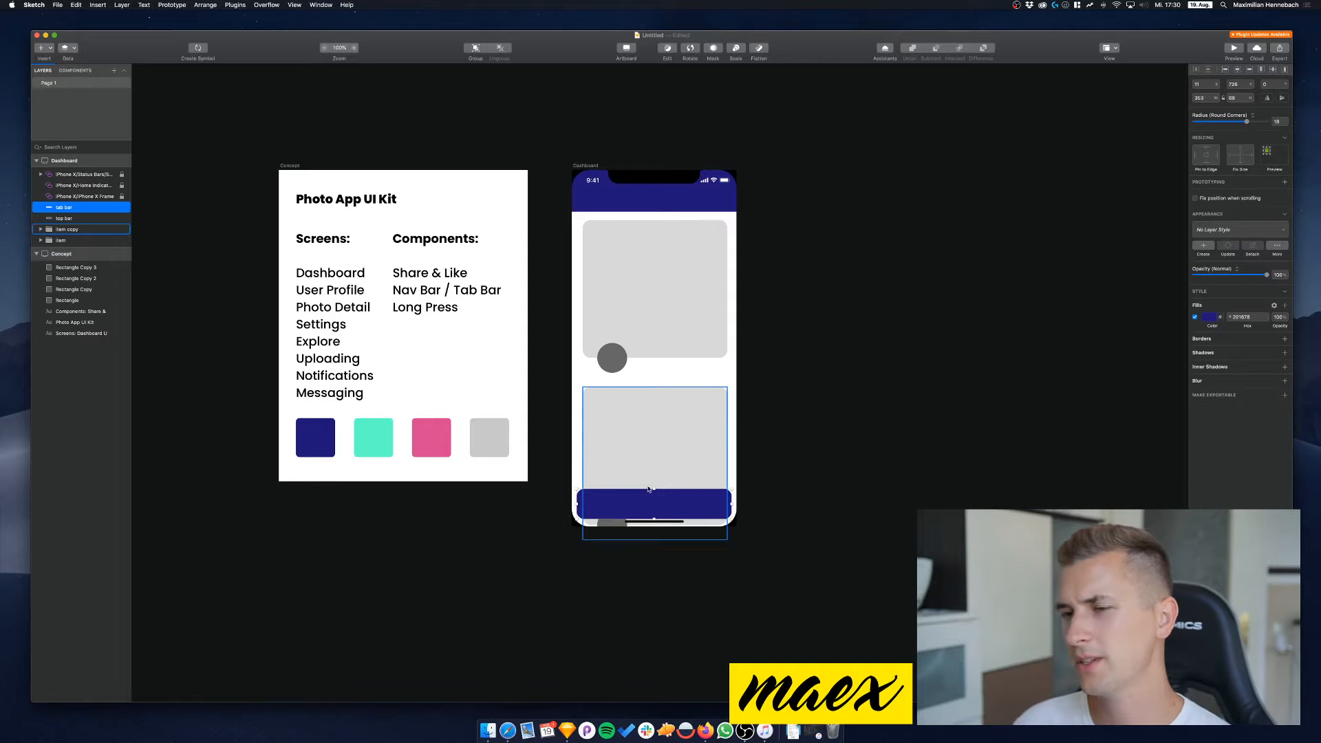
{"action": "left_click", "coordinate": [649, 488]}
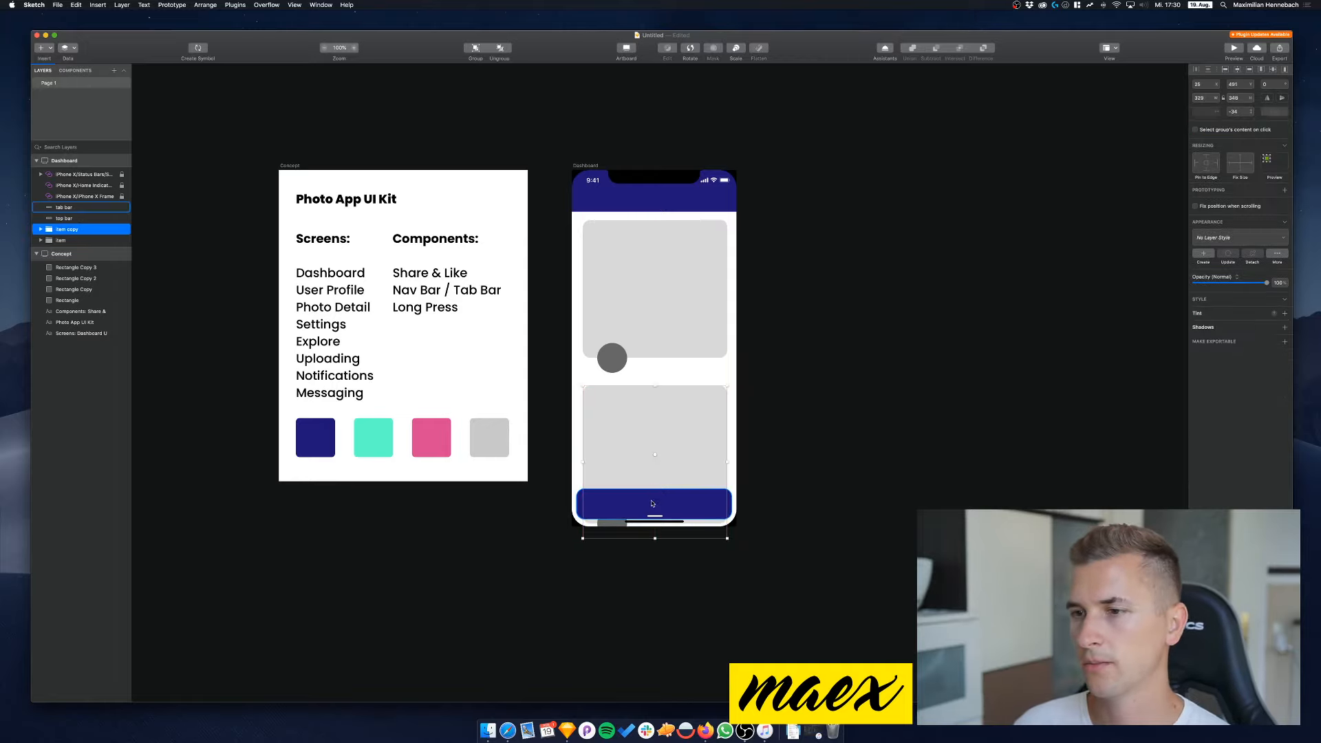
{"action": "key", "text": "Down"}
{"action": "key", "text": "Down"}
{"action": "key", "text": "Down"}
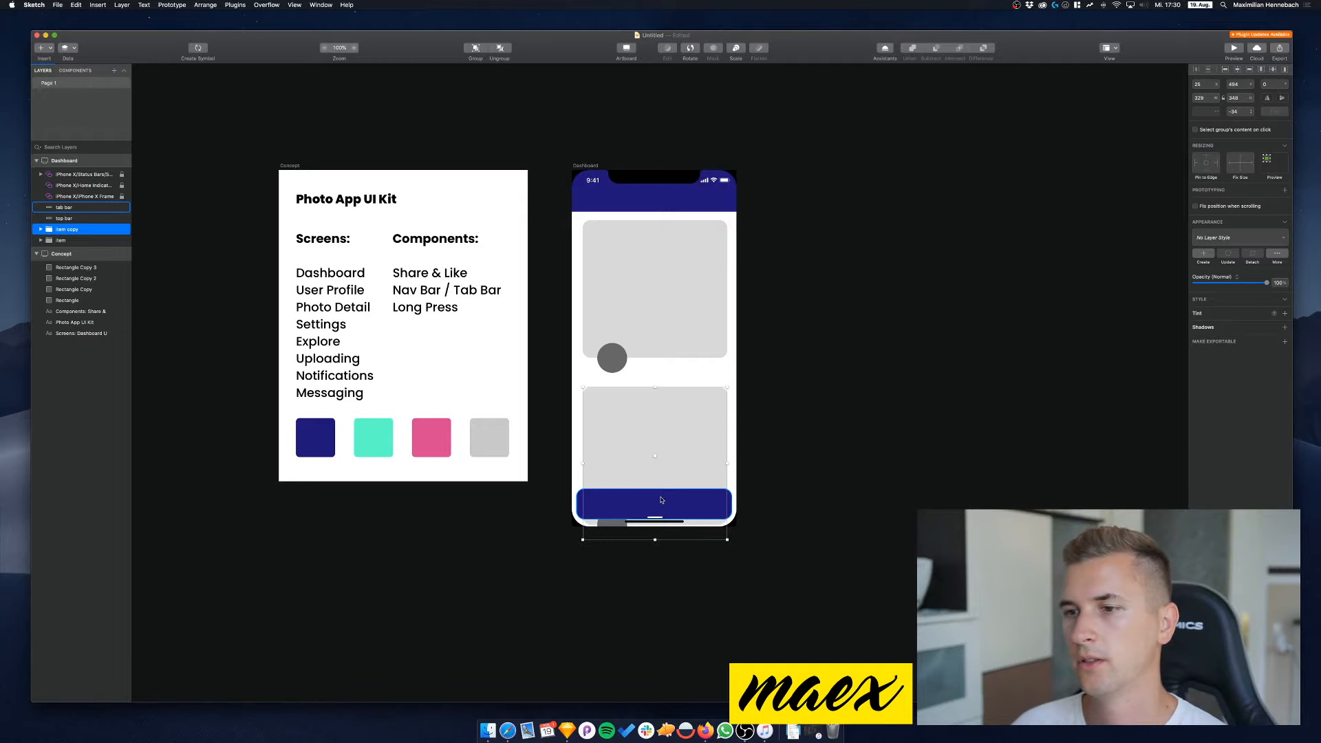
Extend the tab bar upward to a height of about 80 px and open its width for editing
{"action": "left_click", "coordinate": [660, 499]}
{"action": "left_click_drag", "start_coordinate": [654, 489], "coordinate": [654, 484]}
{"action": "left_click", "coordinate": [1206, 99]}
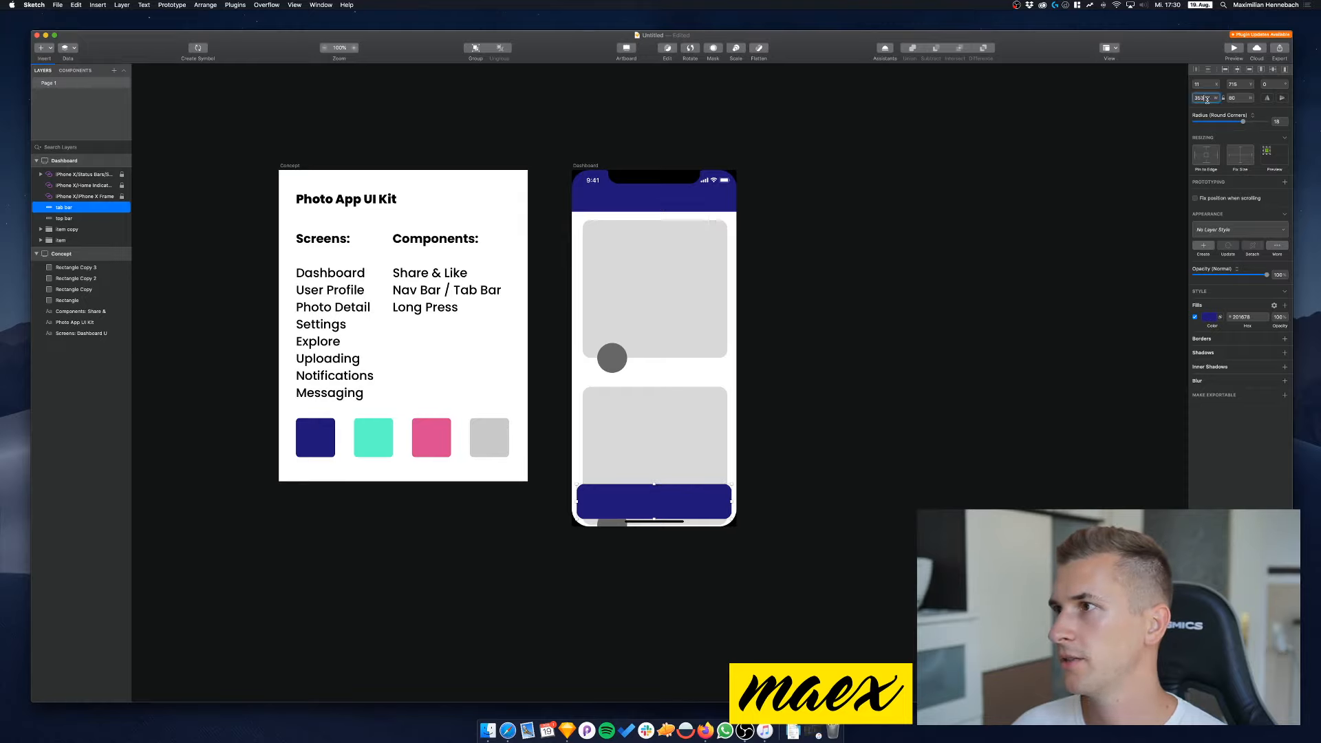
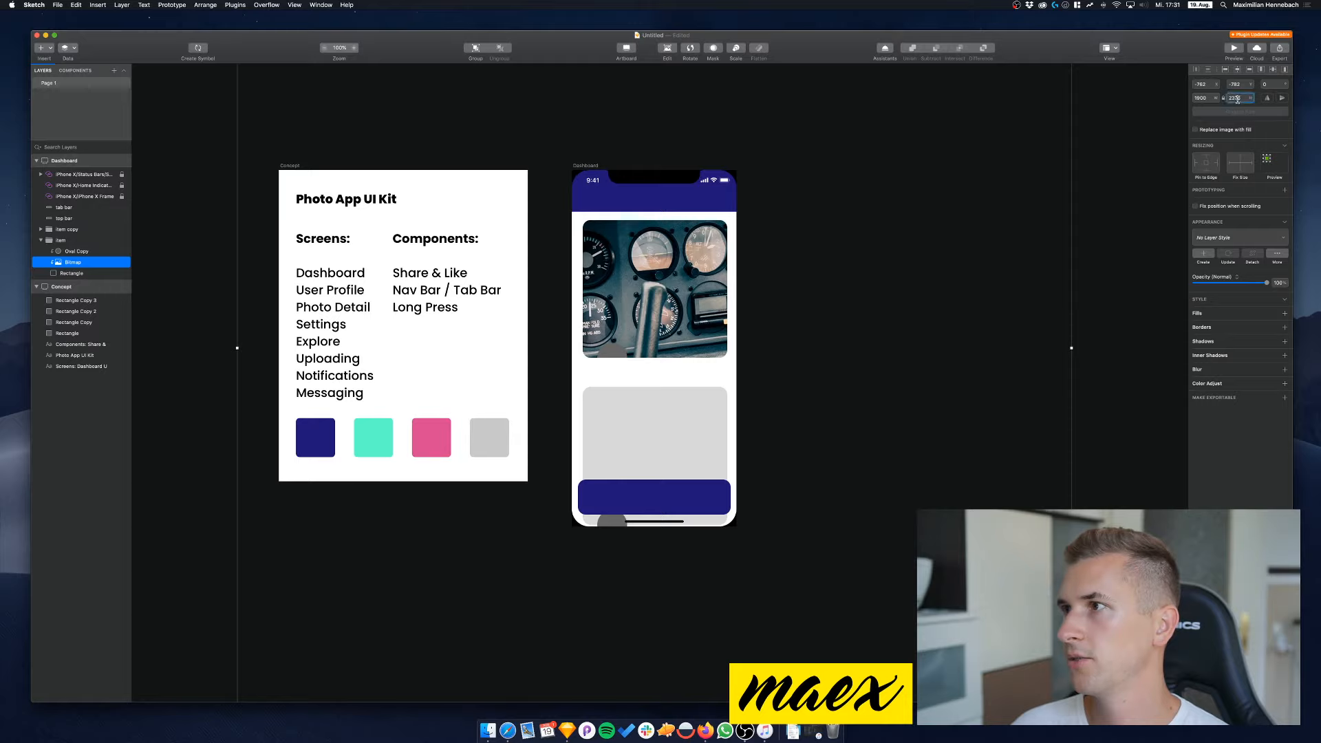
Reduce the cockpit photo to 1000 px high and fit it over the first card at about 333 × 416 px
{"action": "key", "text": "Return"}
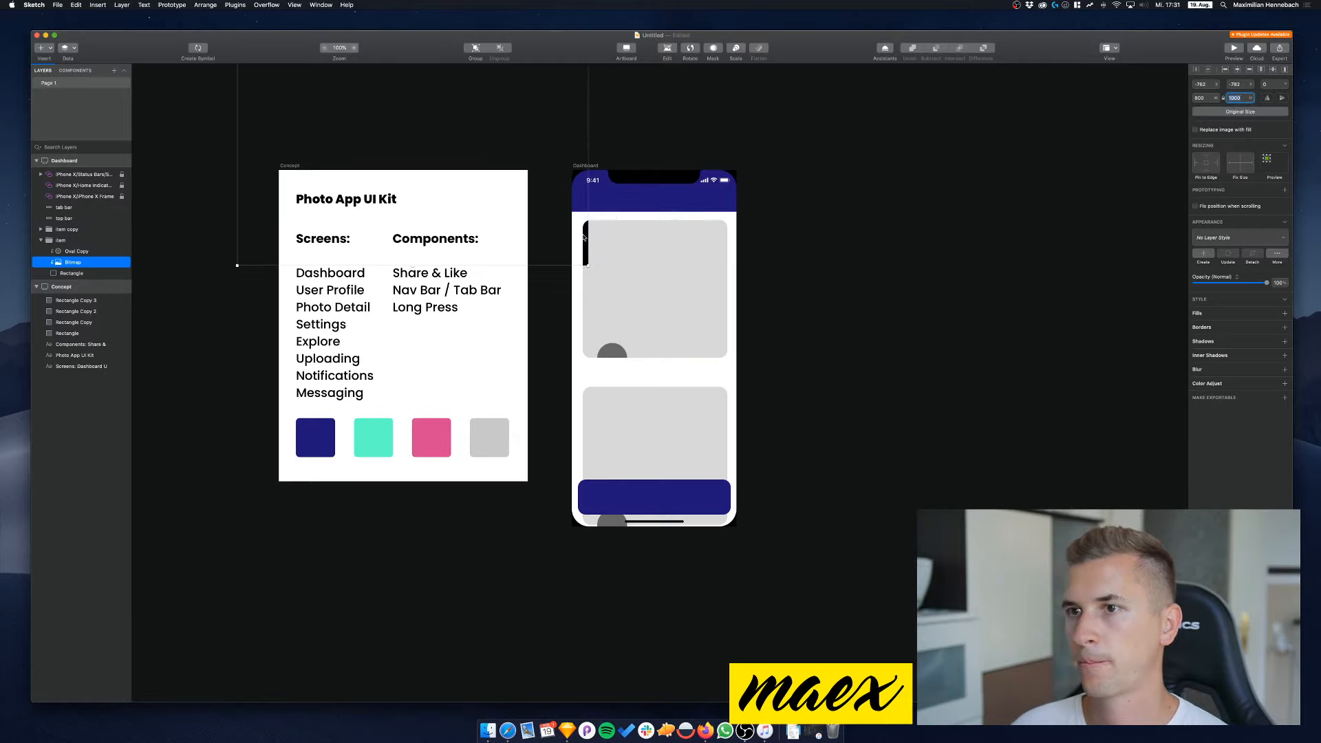
{"action": "left_click_drag", "start_coordinate": [584, 238], "coordinate": [777, 363]}
{"action": "left_click_drag", "start_coordinate": [692, 294], "coordinate": [668, 294]}
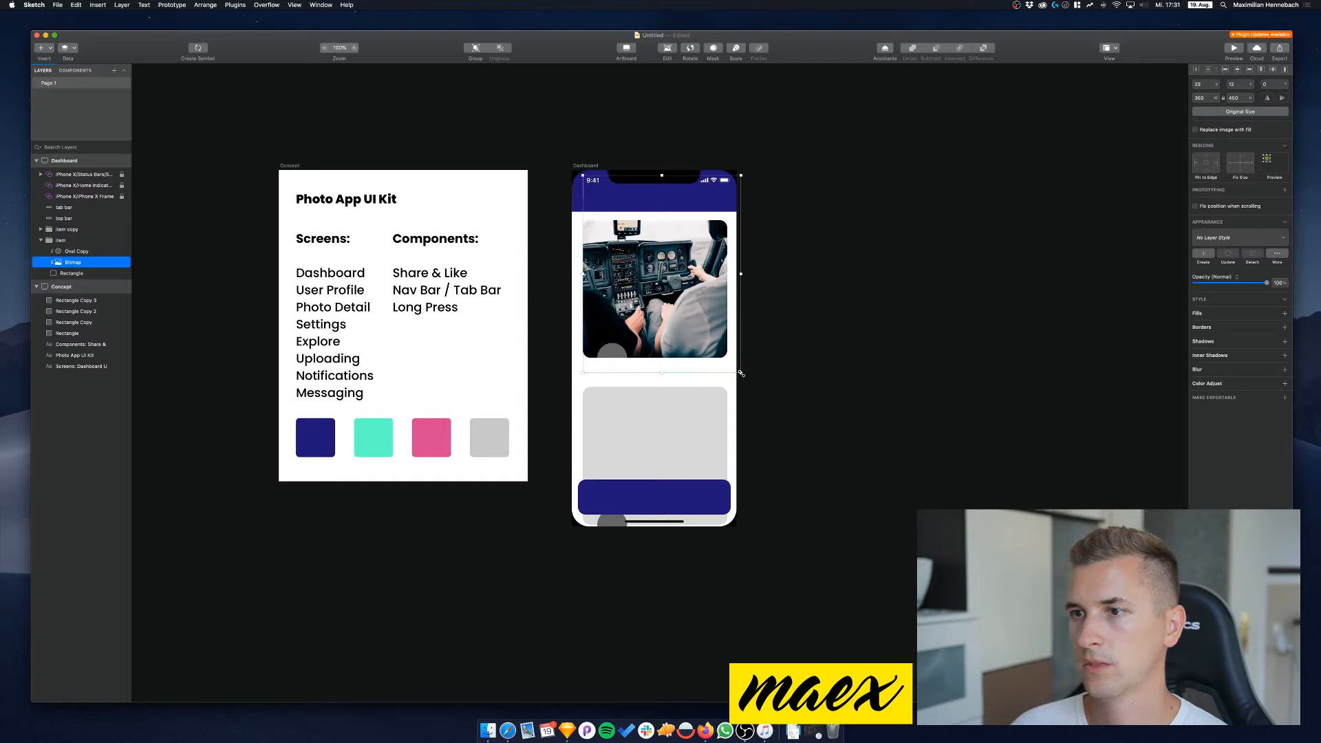
{"action": "left_click_drag", "start_coordinate": [741, 373], "coordinate": [724, 360]}
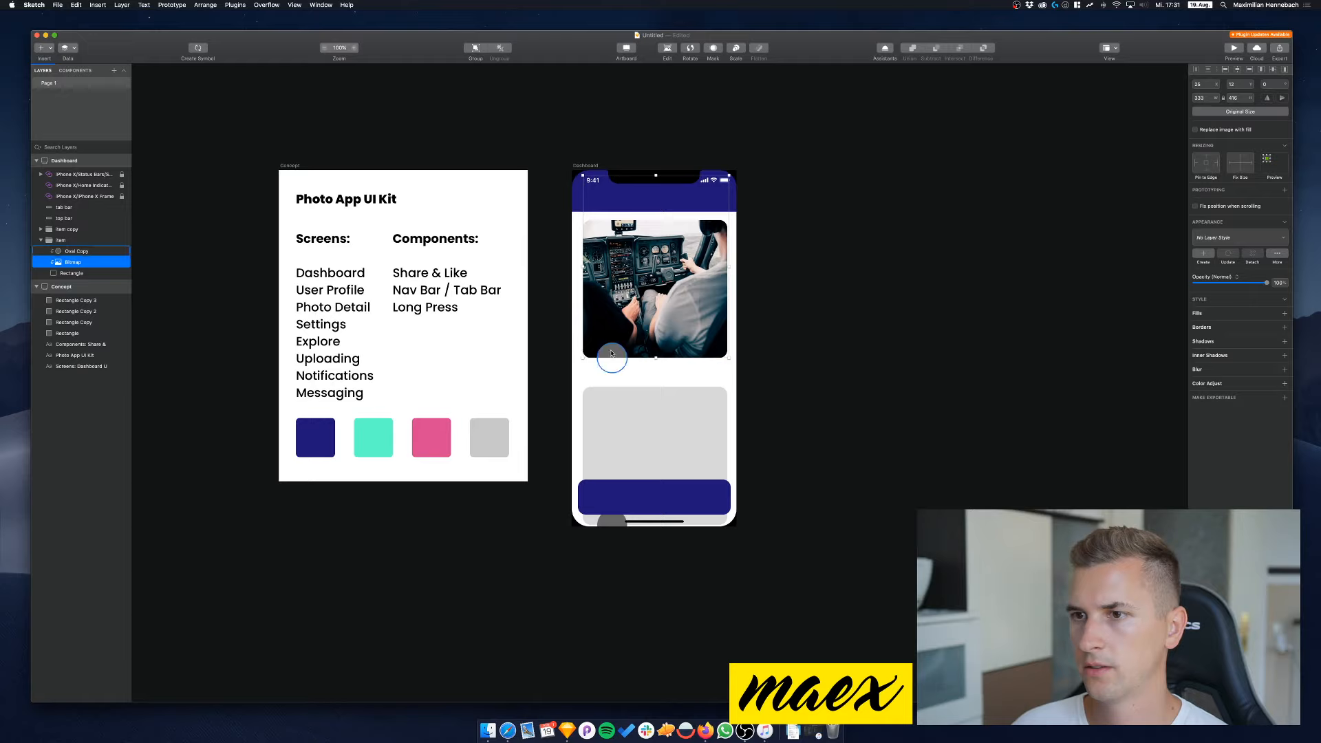
Make the first card's dark grey circle ignore the underlying mask
{"action": "left_click", "coordinate": [612, 352]}
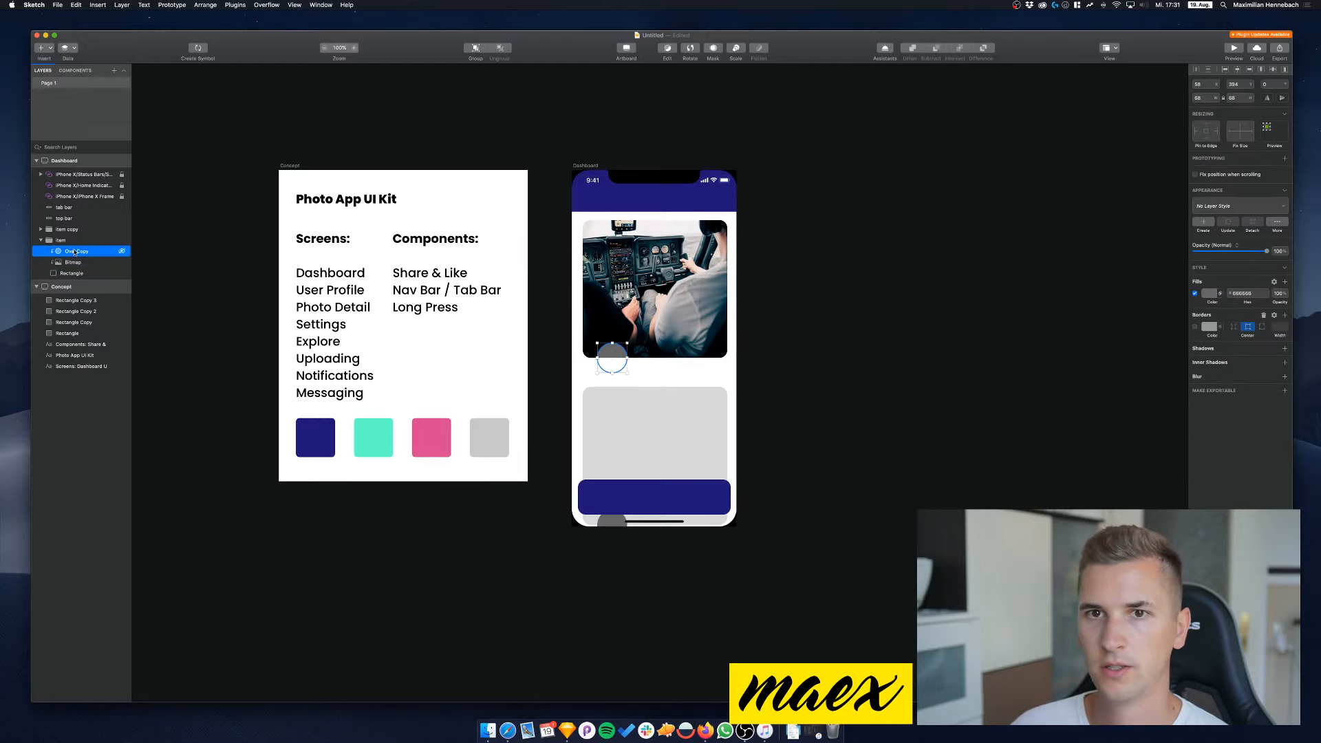
{"action": "right_click", "coordinate": [75, 252]}
{"action": "left_click", "coordinate": [102, 481]}
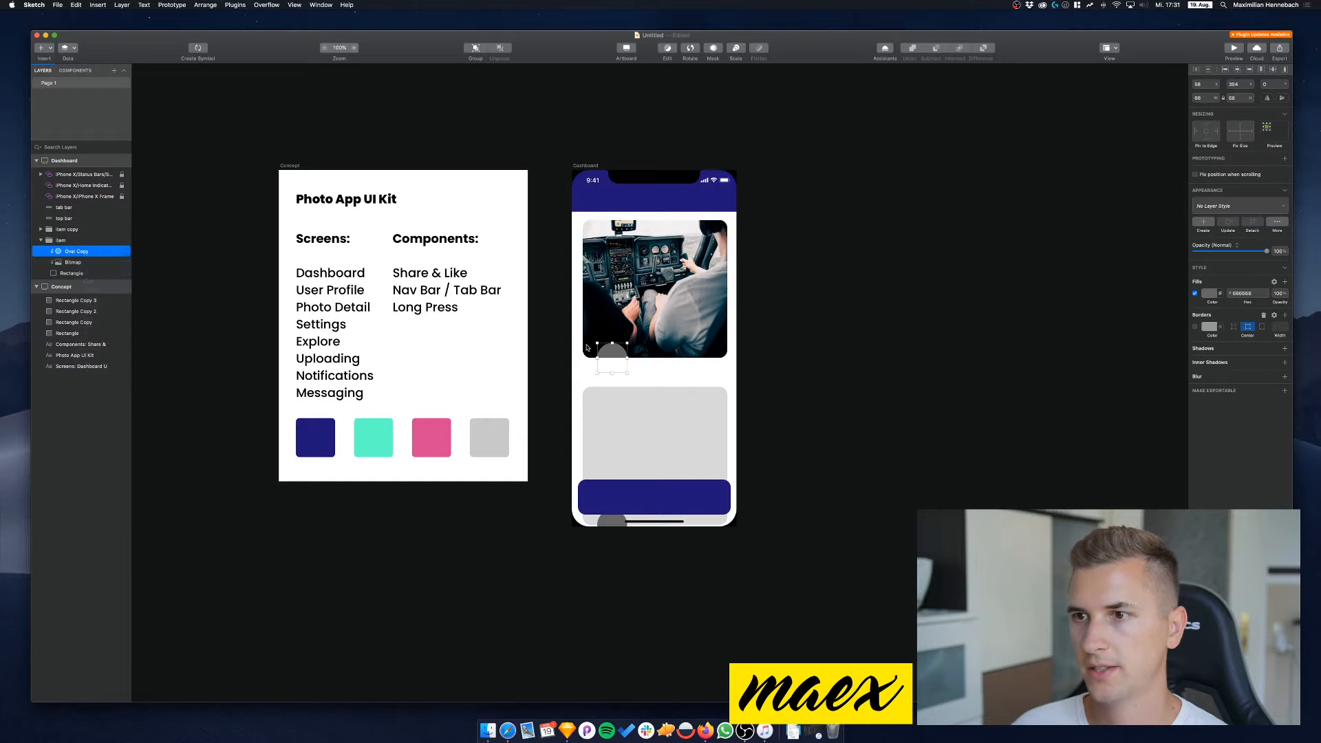
Move the cockpit photo down within the first card's mask so more of its upper part shows
{"action": "left_click", "coordinate": [655, 300]}
{"action": "left_click_drag", "start_coordinate": [643, 282], "coordinate": [642, 302]}
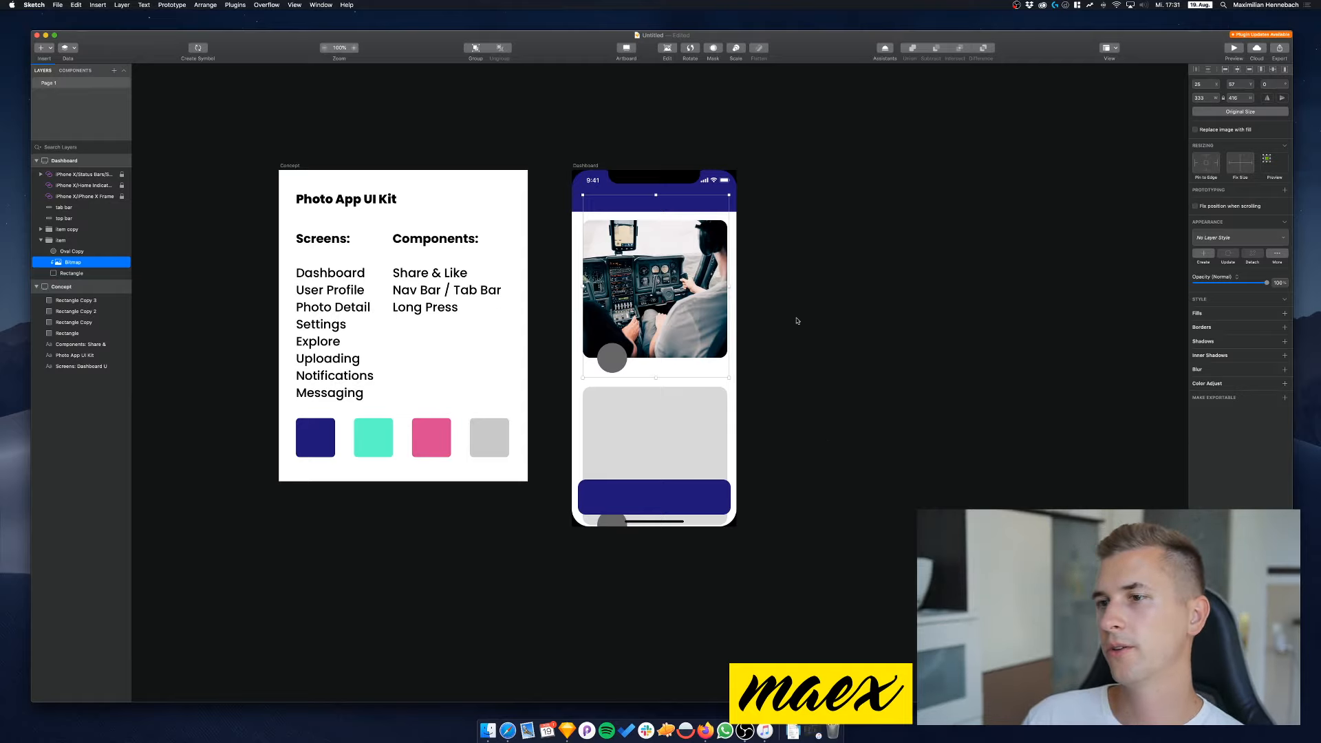
{"action": "left_click", "coordinate": [764, 313]}
Add a shadow with a blur of 17 to the rectangle inside the first item group
{"action": "left_click", "coordinate": [47, 241]}
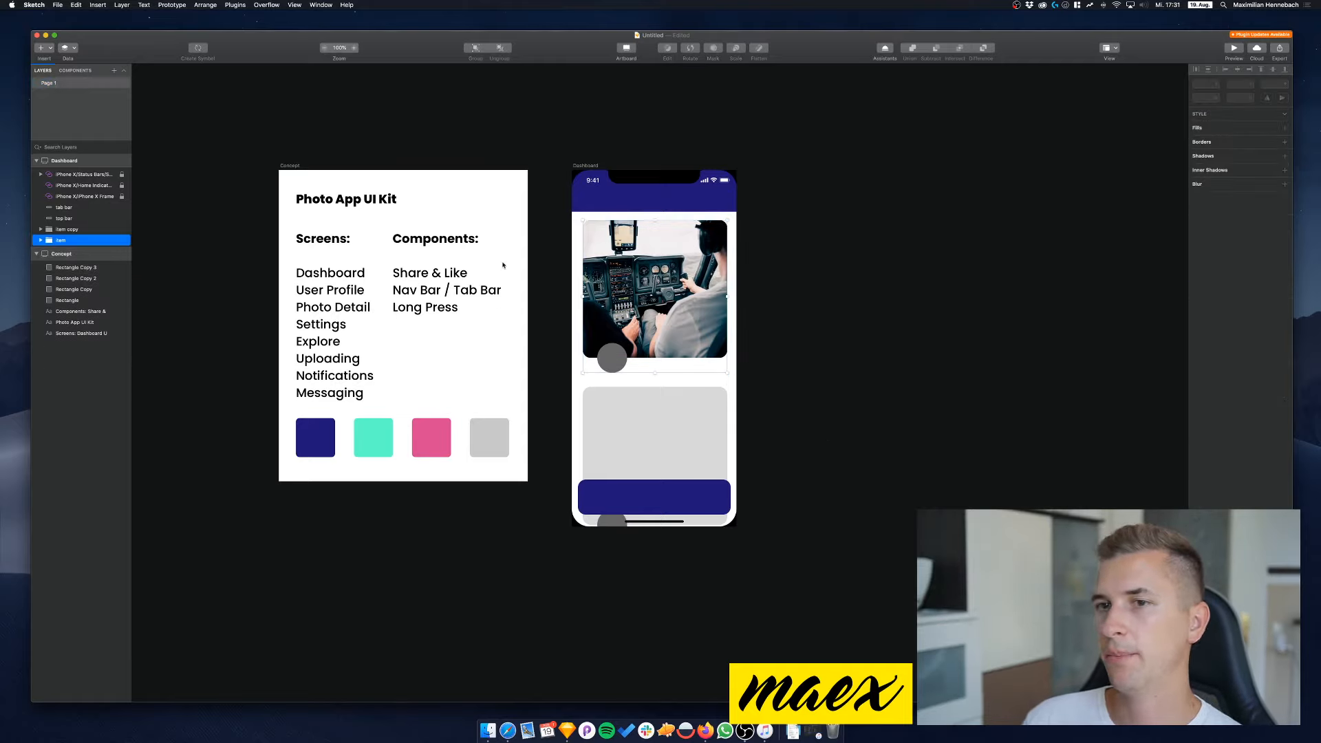
{"action": "double_click", "coordinate": [46, 242]}
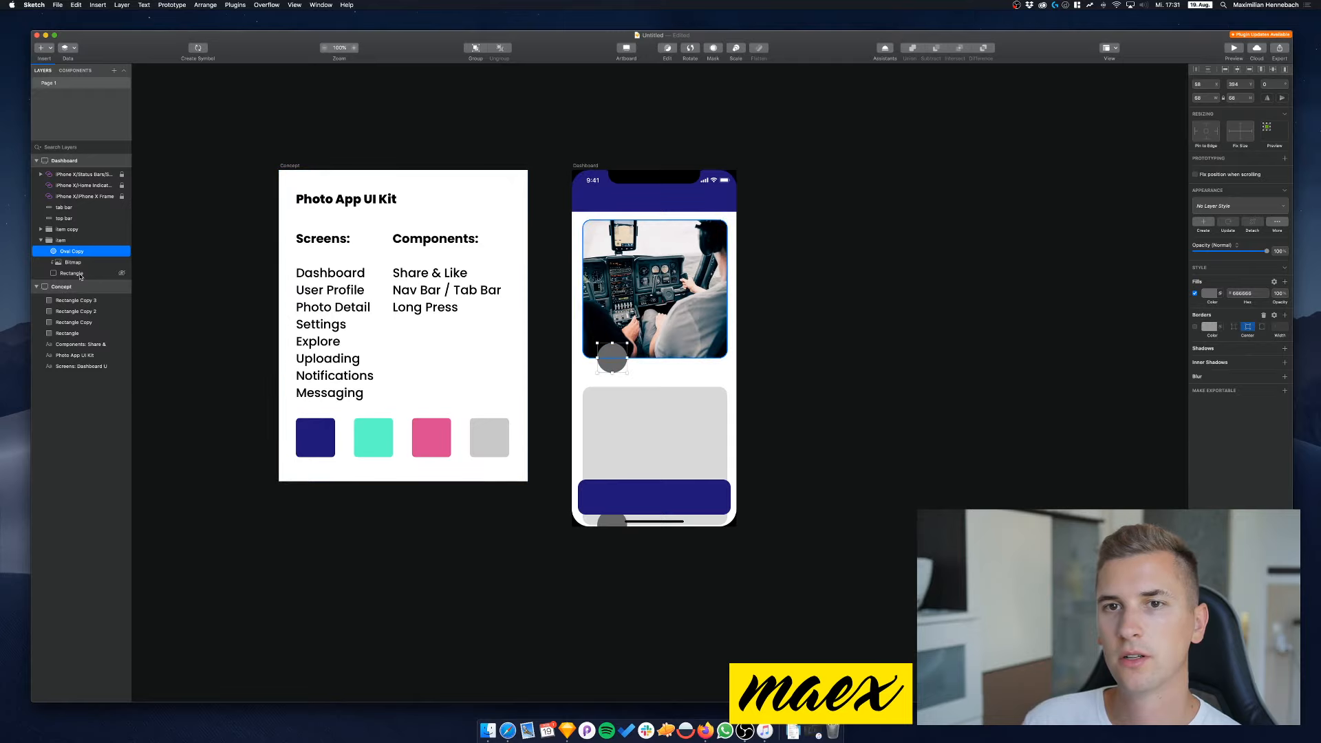
{"action": "left_click", "coordinate": [71, 273]}
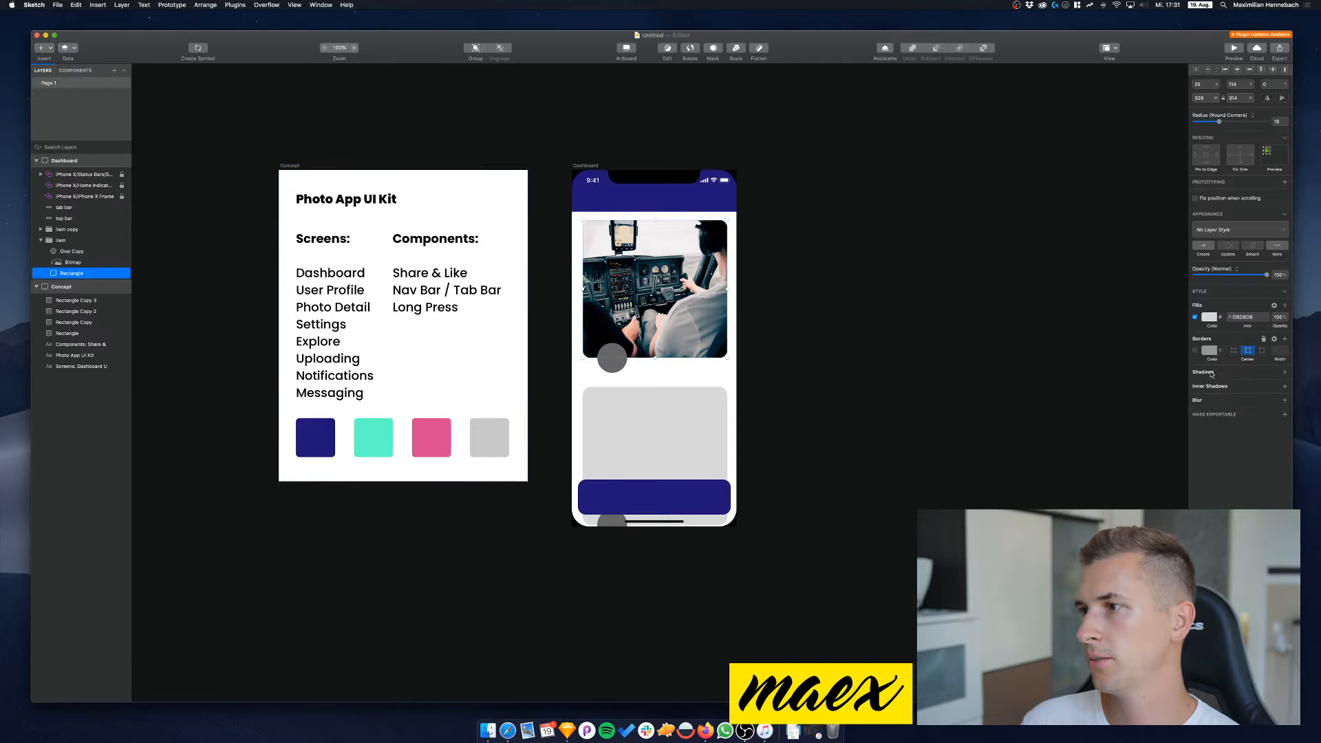
{"action": "left_click", "coordinate": [1284, 373]}
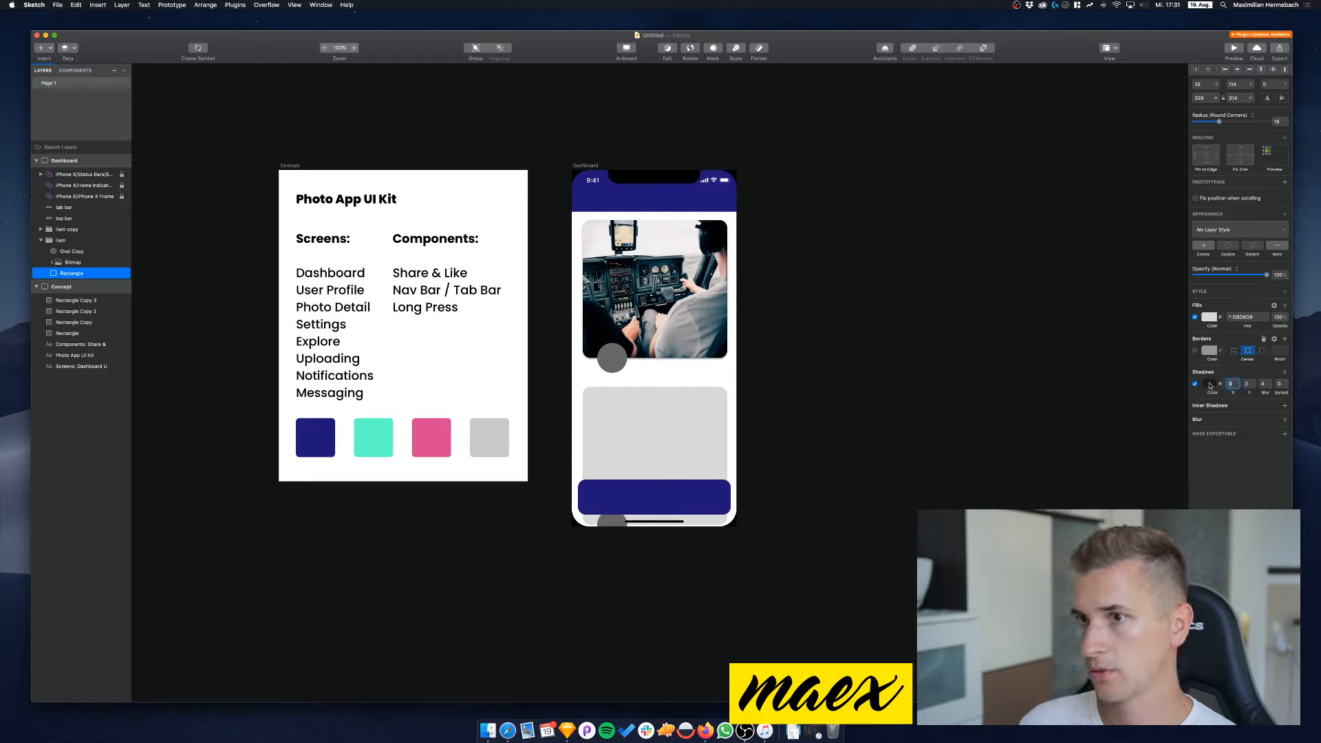
{"action": "left_click_drag", "start_coordinate": [1263, 393], "coordinate": [1267, 392]}
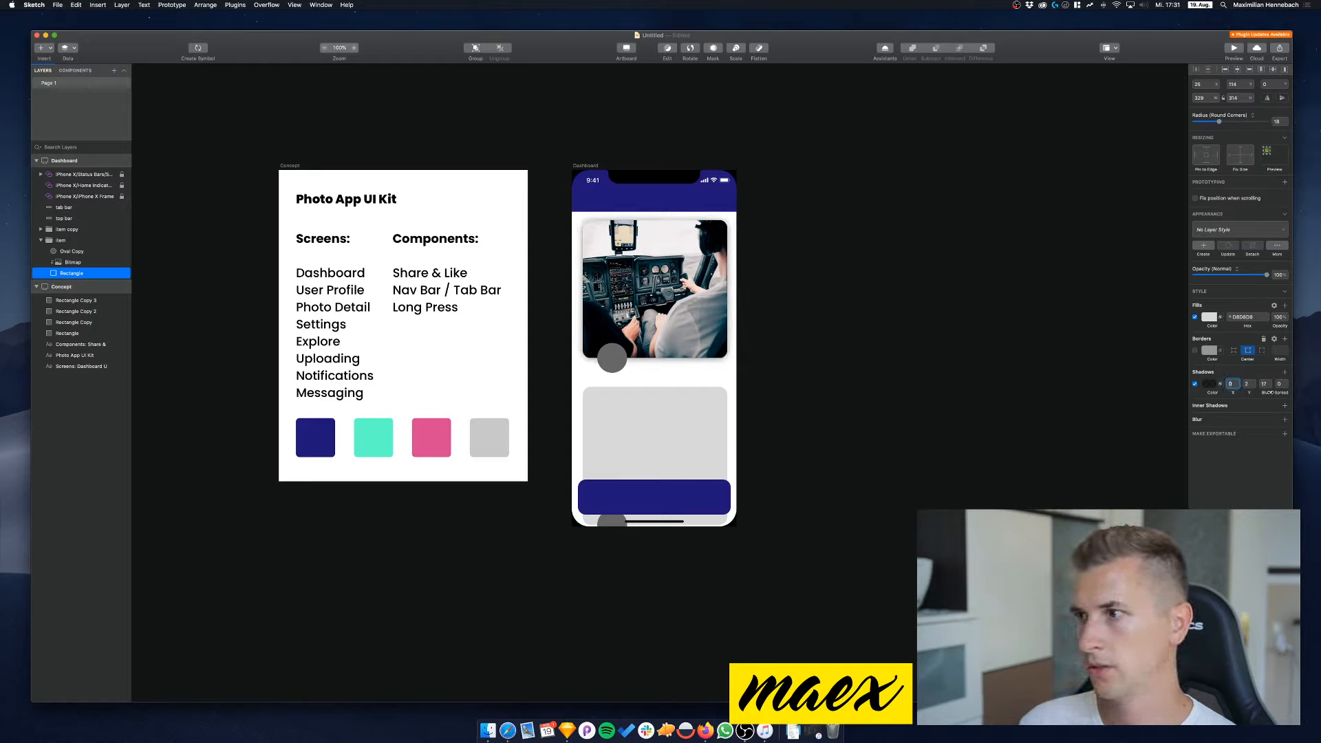
Lower the card shadow's opacity to 32% and increase its vertical offset
{"action": "left_click", "coordinate": [1212, 384]}
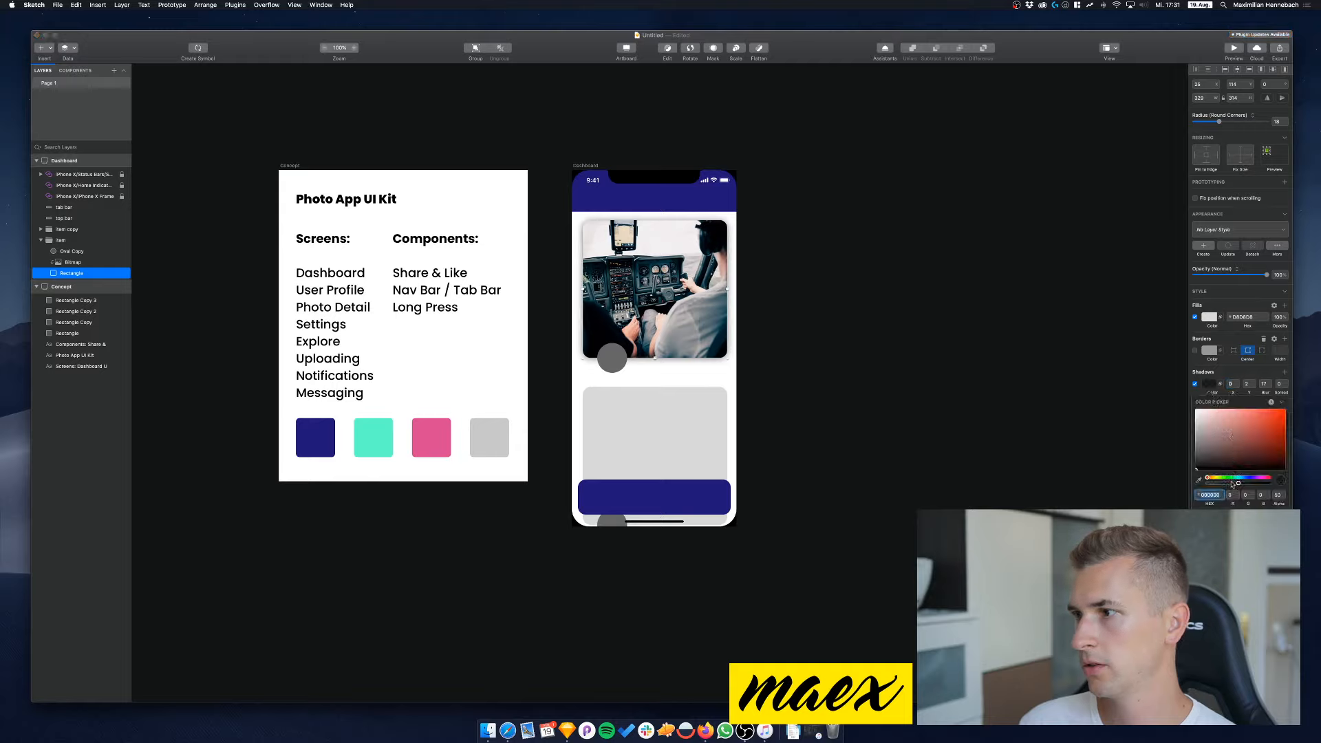
{"action": "mouse_move", "coordinate": [1238, 482]}
{"action": "left_mouse_down"}
{"action": "mouse_move", "coordinate": [1207, 484]}
{"action": "mouse_move", "coordinate": [1221, 484]}
{"action": "left_mouse_up"}
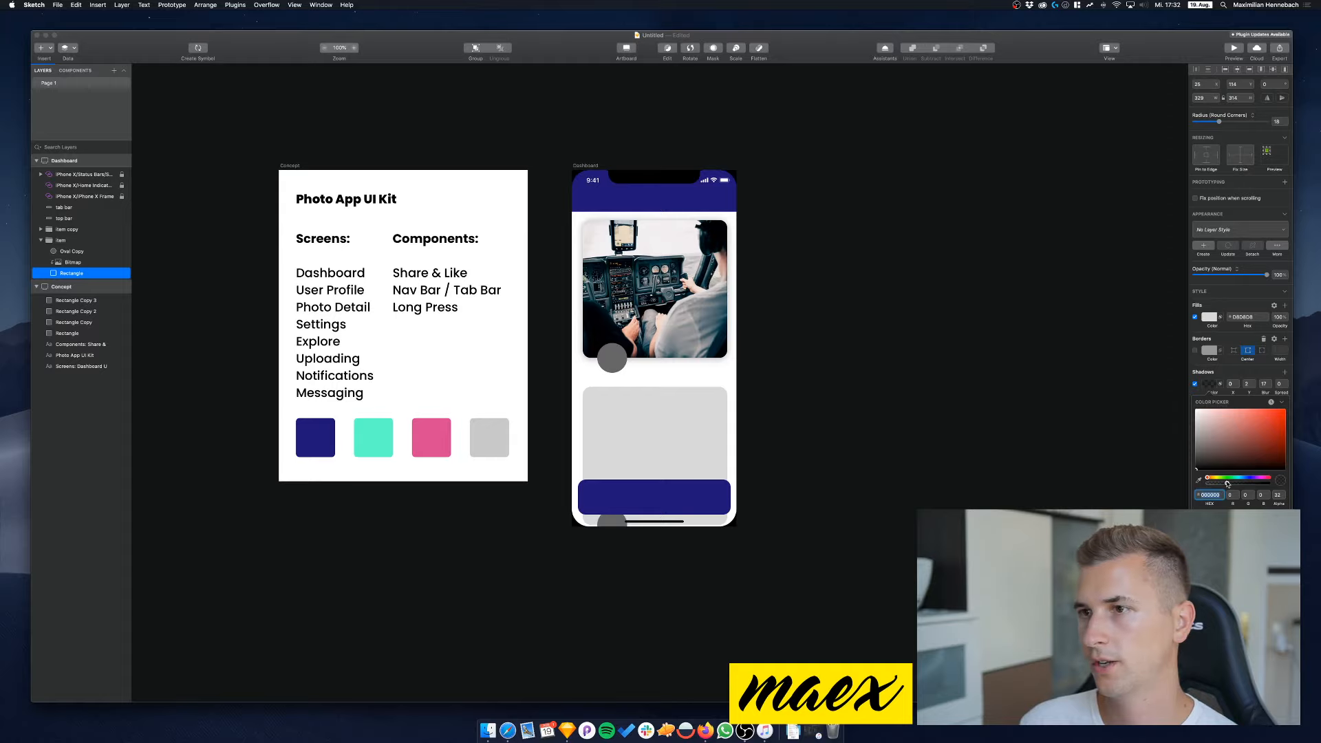
{"action": "left_click", "coordinate": [1247, 383]}
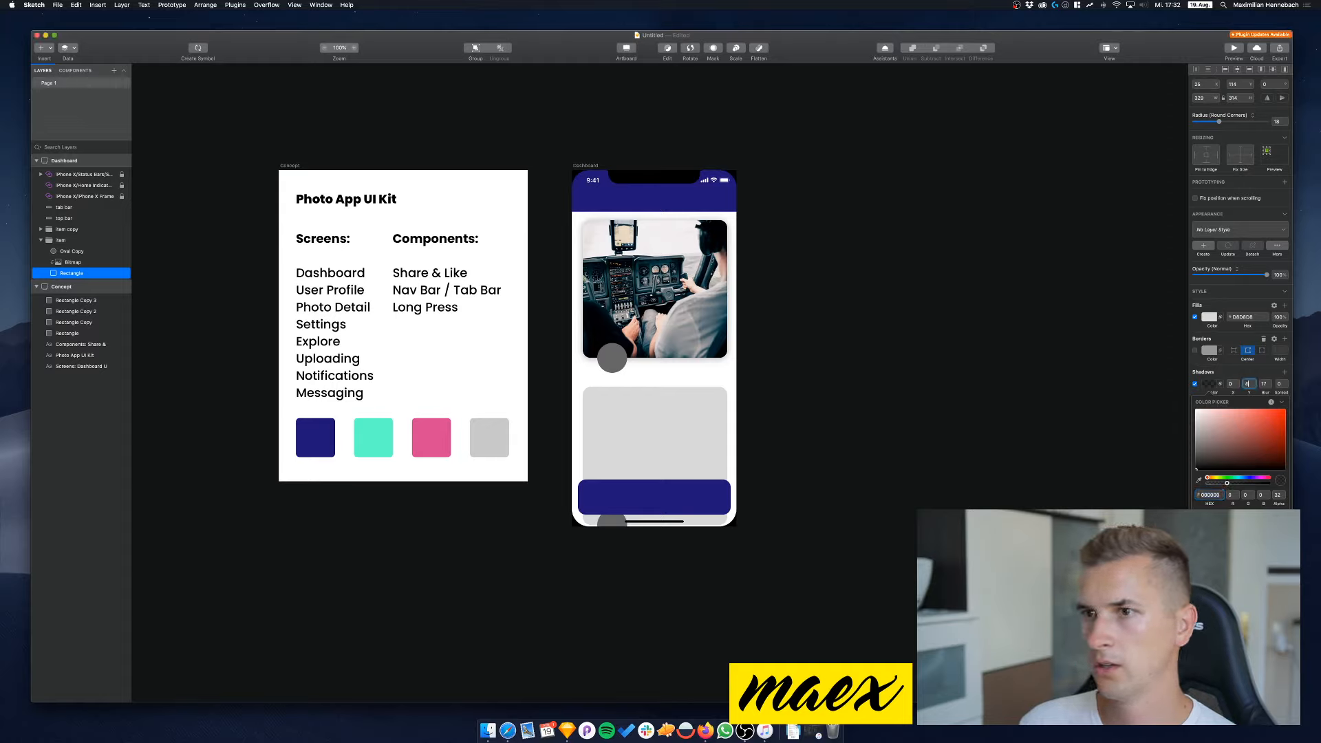
{"action": "key", "text": "Up"}
{"action": "key", "text": "Up"}
{"action": "key", "text": "Up"}
{"action": "key", "text": "Up"}
{"action": "key", "text": "Up"}
{"action": "key", "text": "Up"}
{"action": "key", "text": "Up"}
{"action": "key", "text": "Up"}
{"action": "key", "text": "Up"}
{"action": "key", "text": "Up"}
{"action": "key", "text": "Up"}
{"action": "key", "text": "Up"}
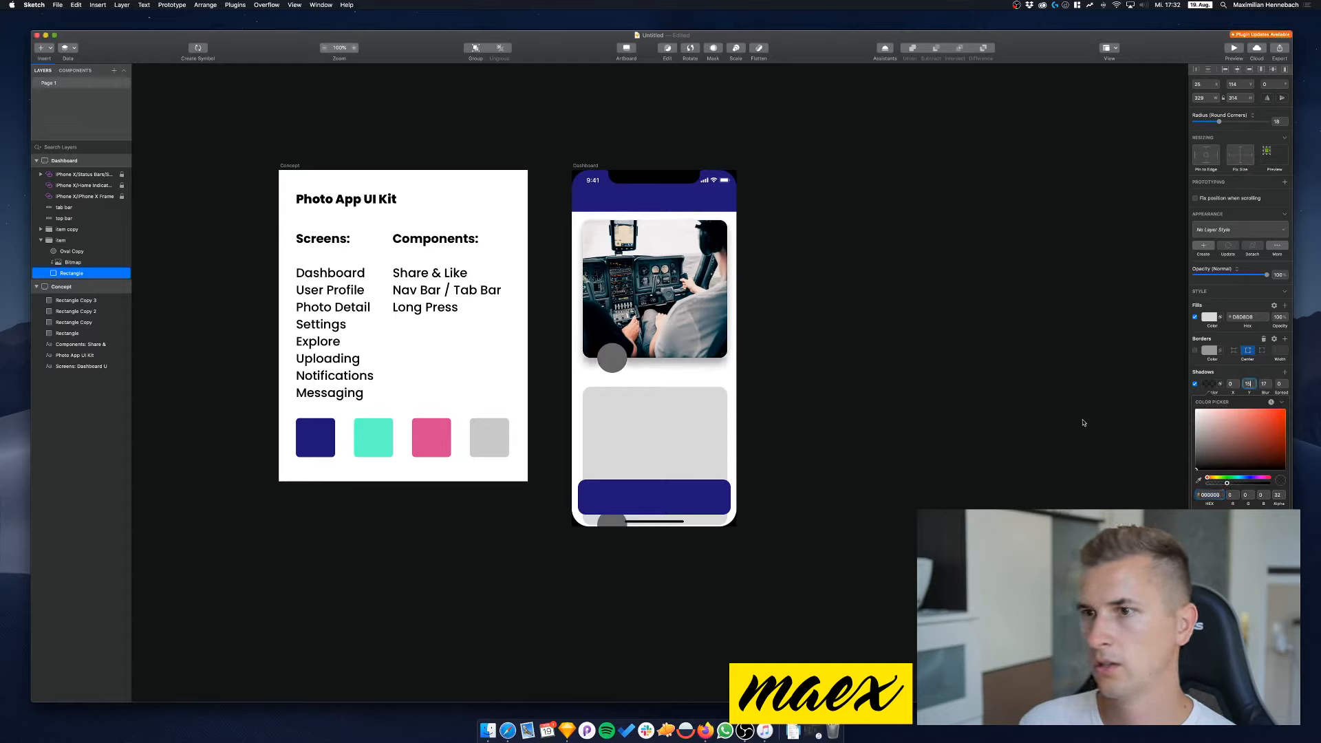
Switch to Safari and search Unsplash for "portrait" photos
{"action": "left_click", "coordinate": [602, 355]}
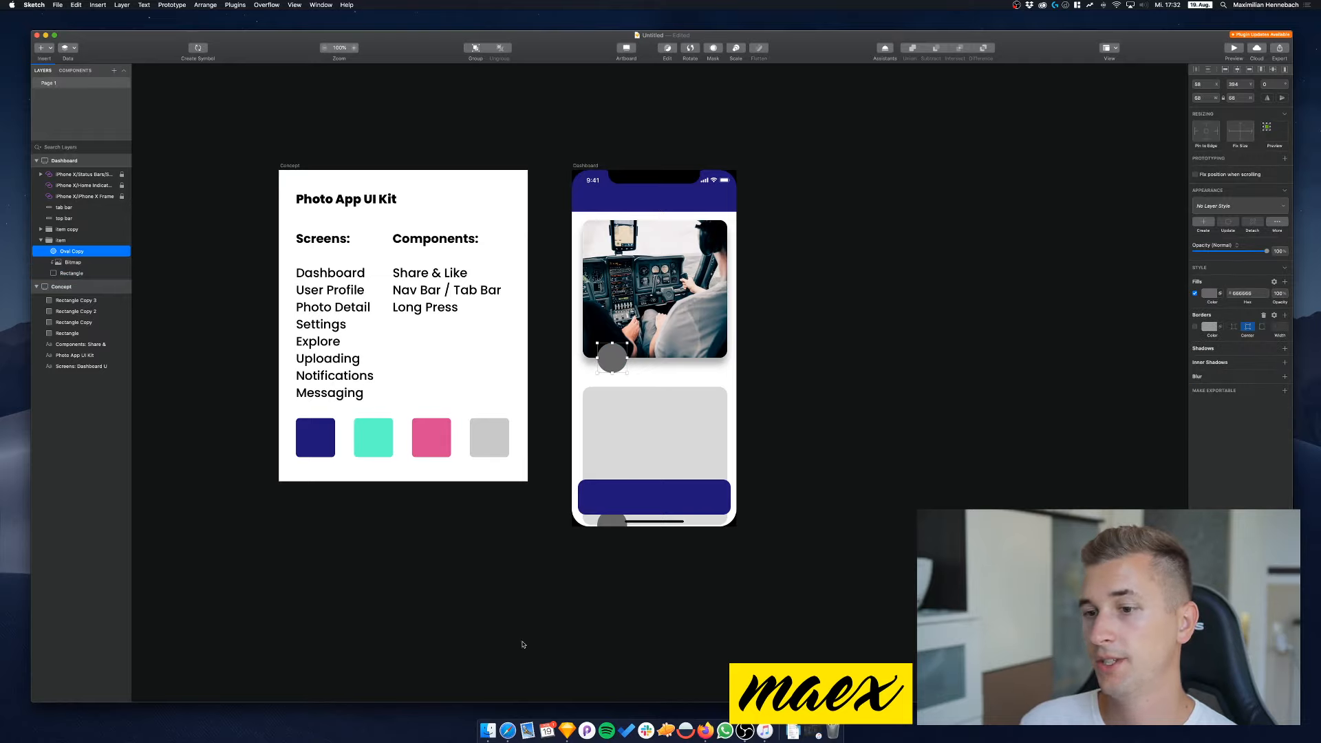
{"action": "left_click", "coordinate": [508, 730]}
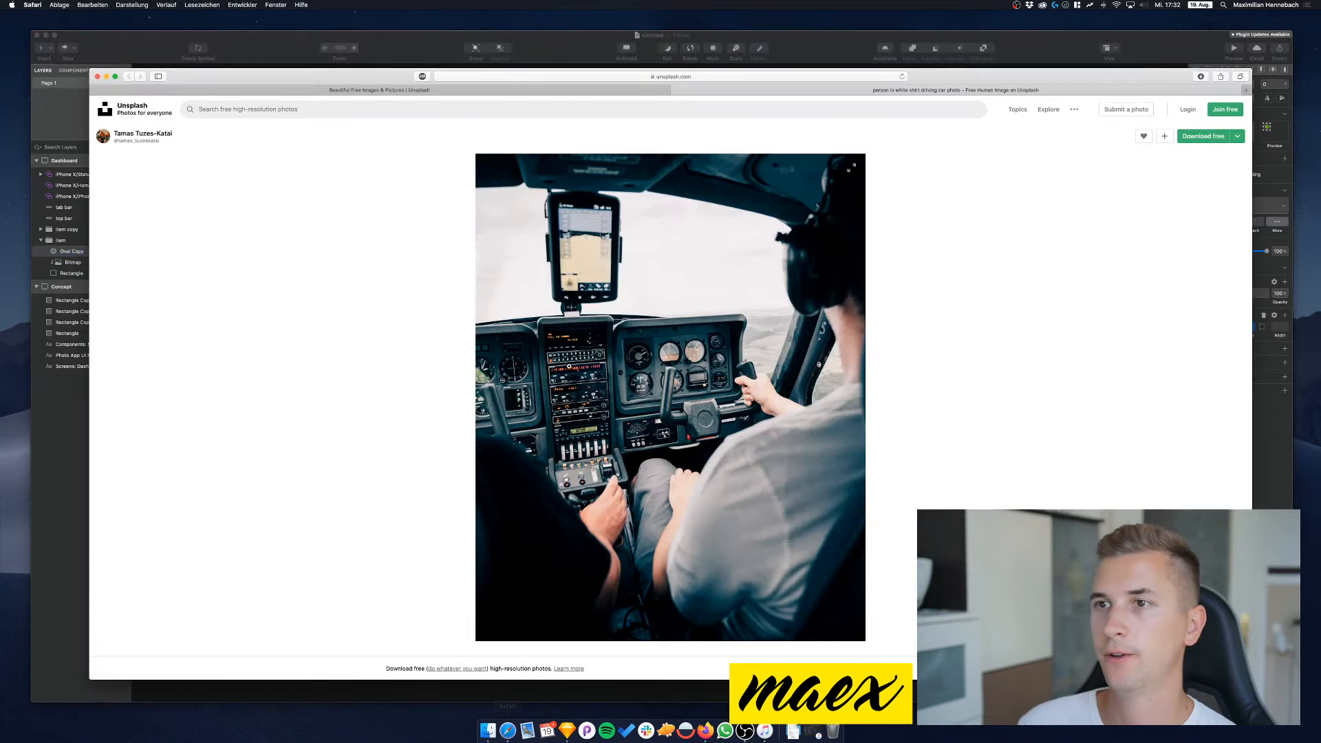
{"action": "left_click", "coordinate": [838, 105]}
{"action": "type", "text": "portrait"}
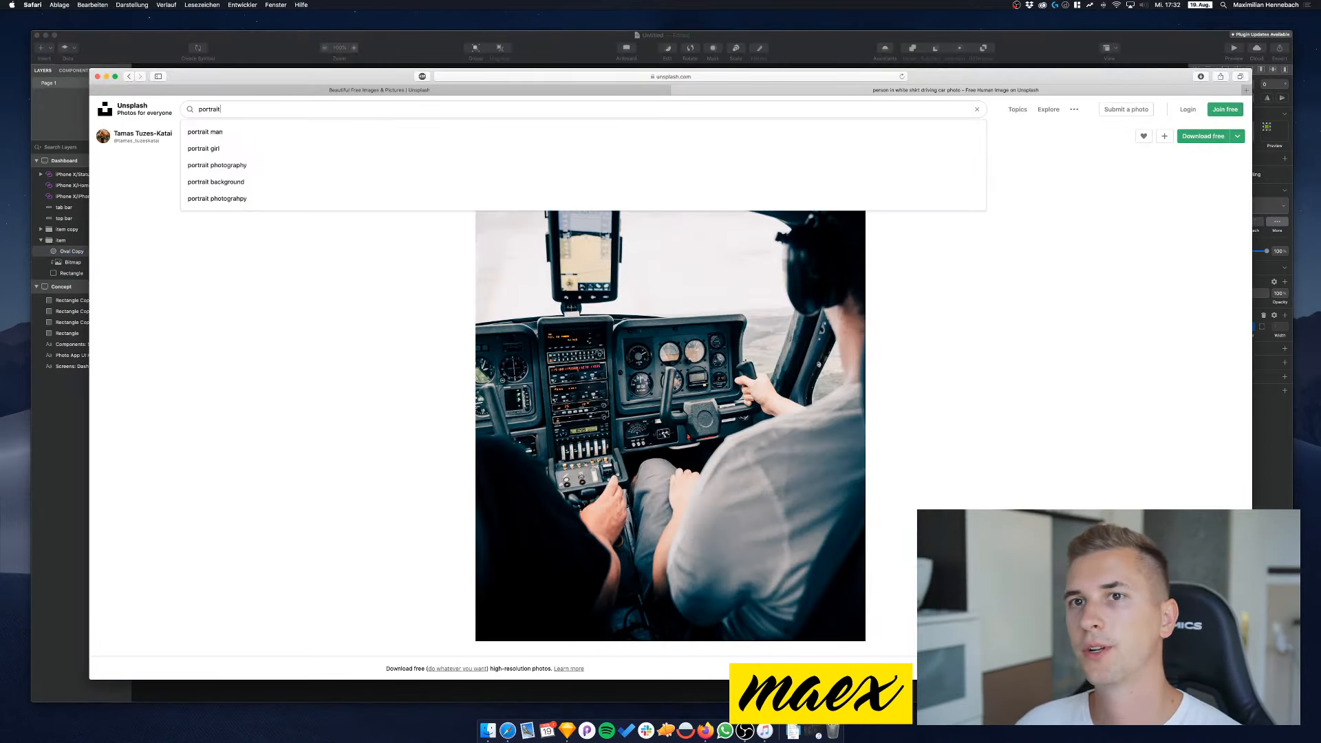
{"action": "key", "text": "Return"}
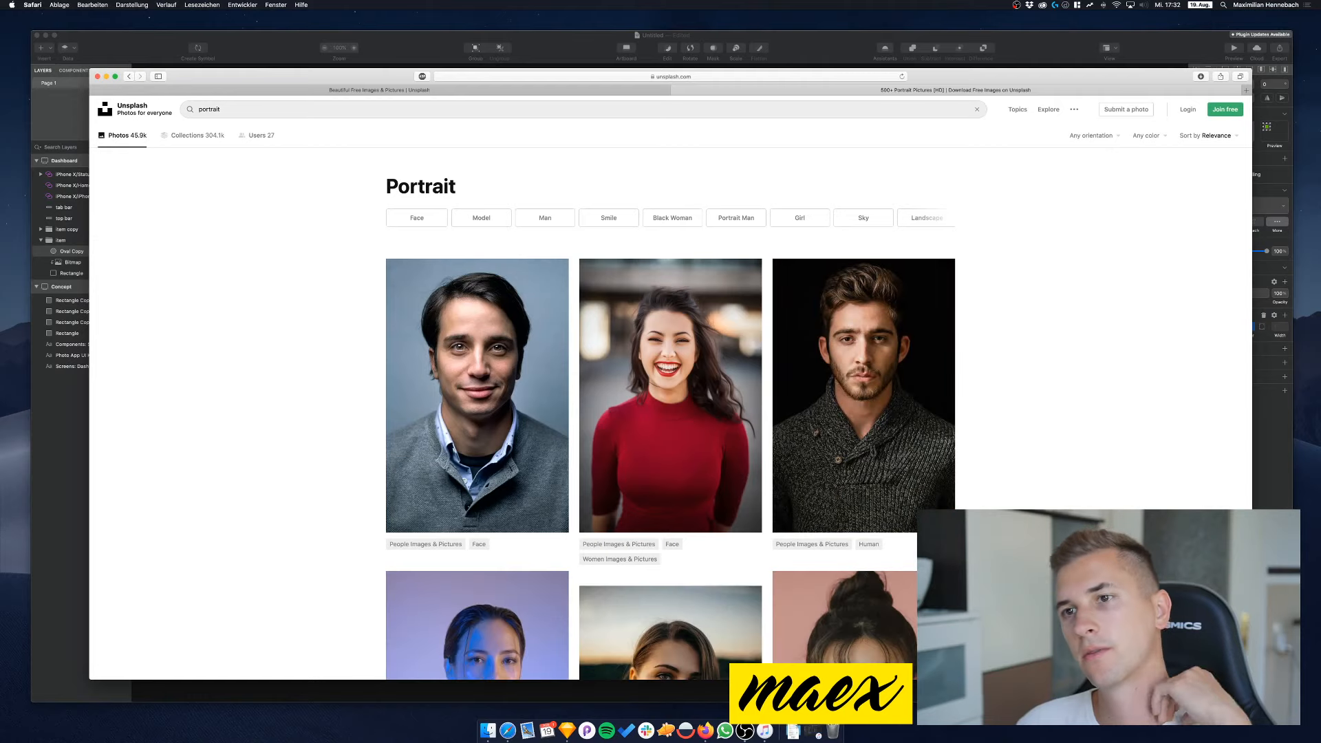
Find the side portrait of the man in a white turtleneck and open its full-size image in a new tab
{"action": "scroll", "coordinate": [670, 413], "scroll_direction": "down", "scroll_amount": 3}
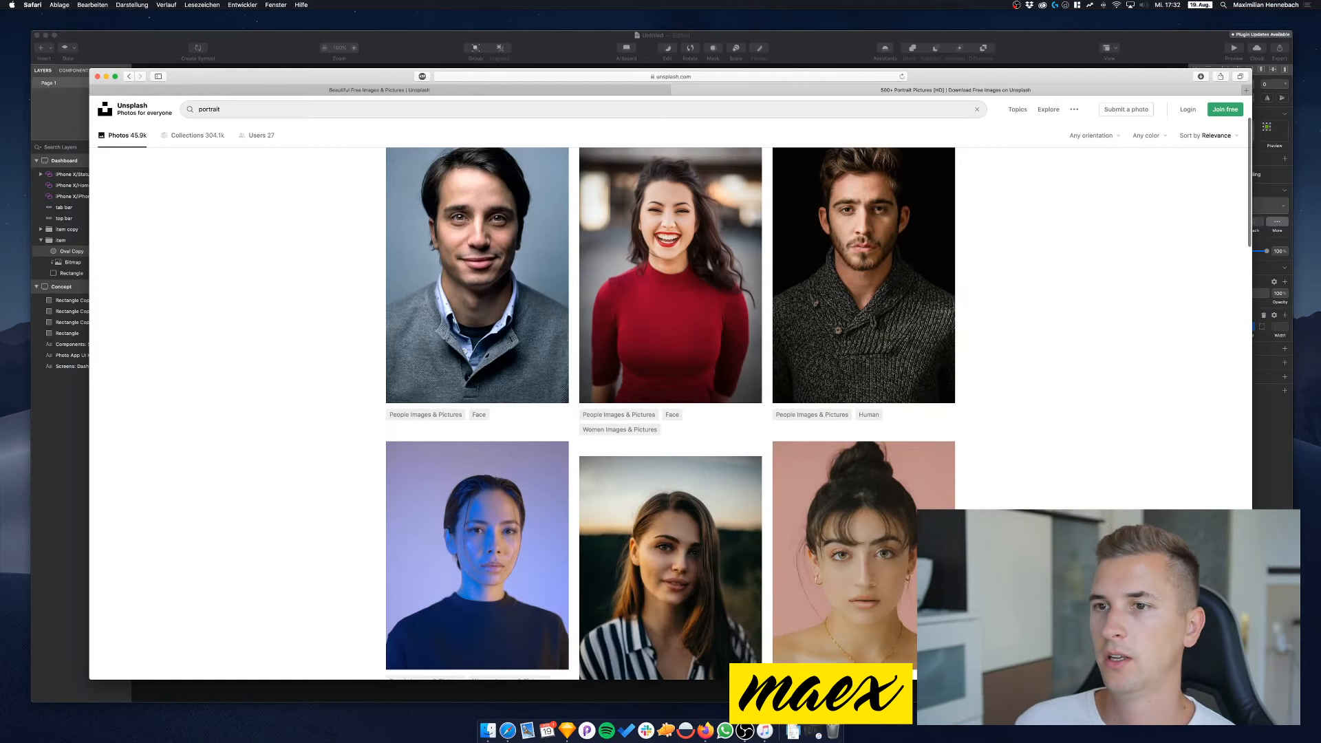
{"action": "scroll", "coordinate": [670, 413], "scroll_direction": "down", "scroll_amount": 10}
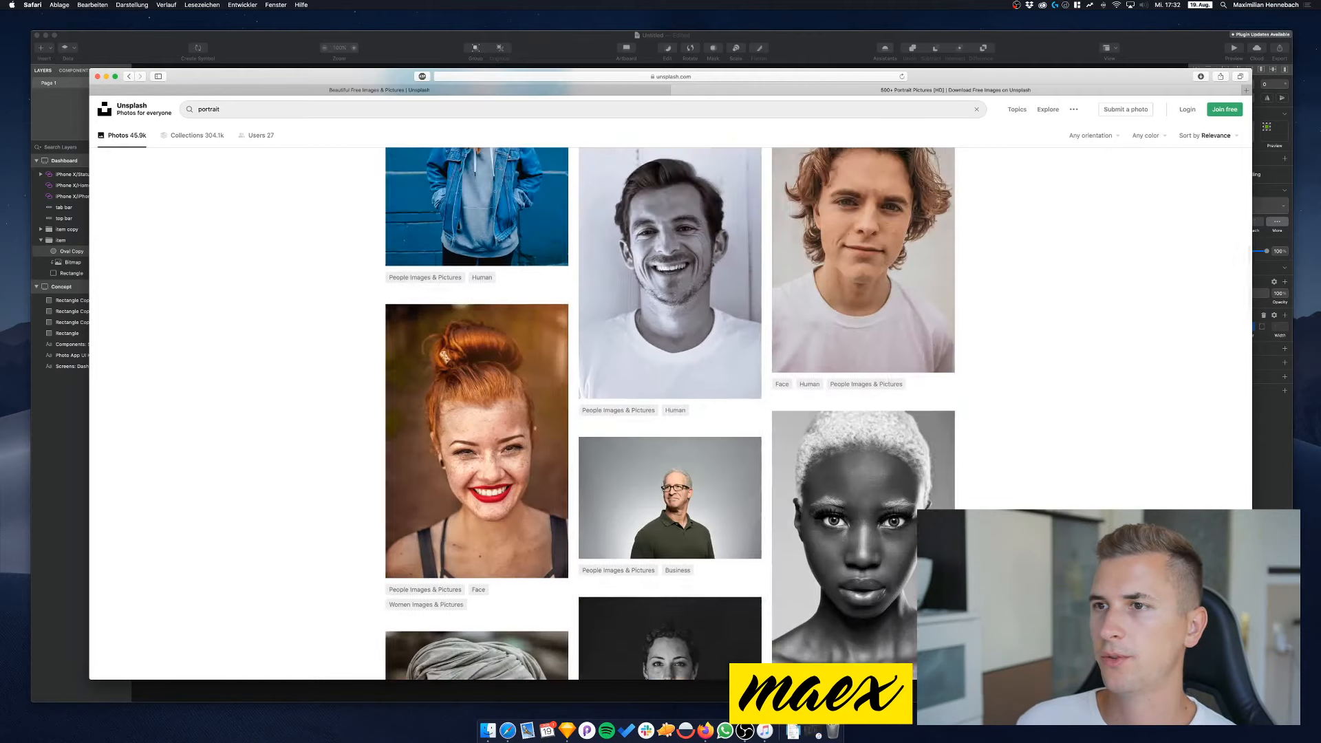
{"action": "scroll", "coordinate": [670, 412], "scroll_direction": "down", "scroll_amount": 10}
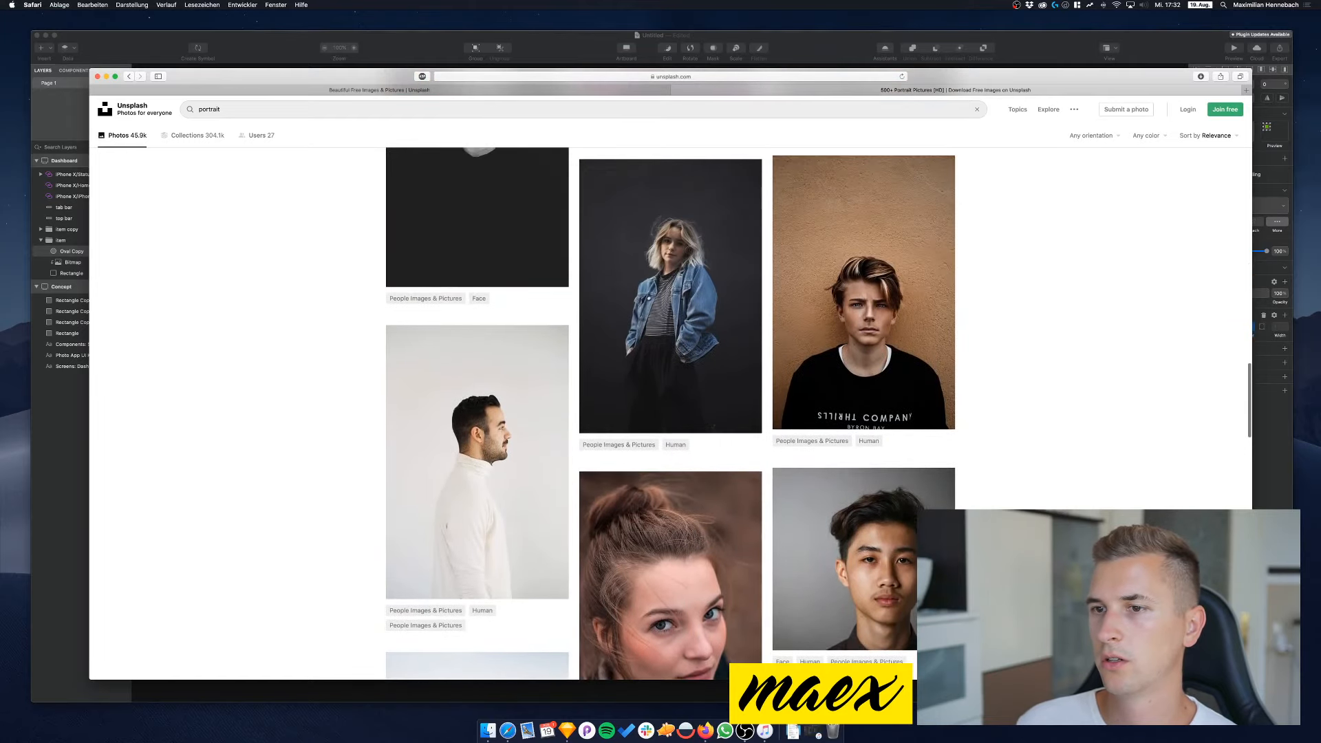
{"action": "left_click", "coordinate": [489, 425]}
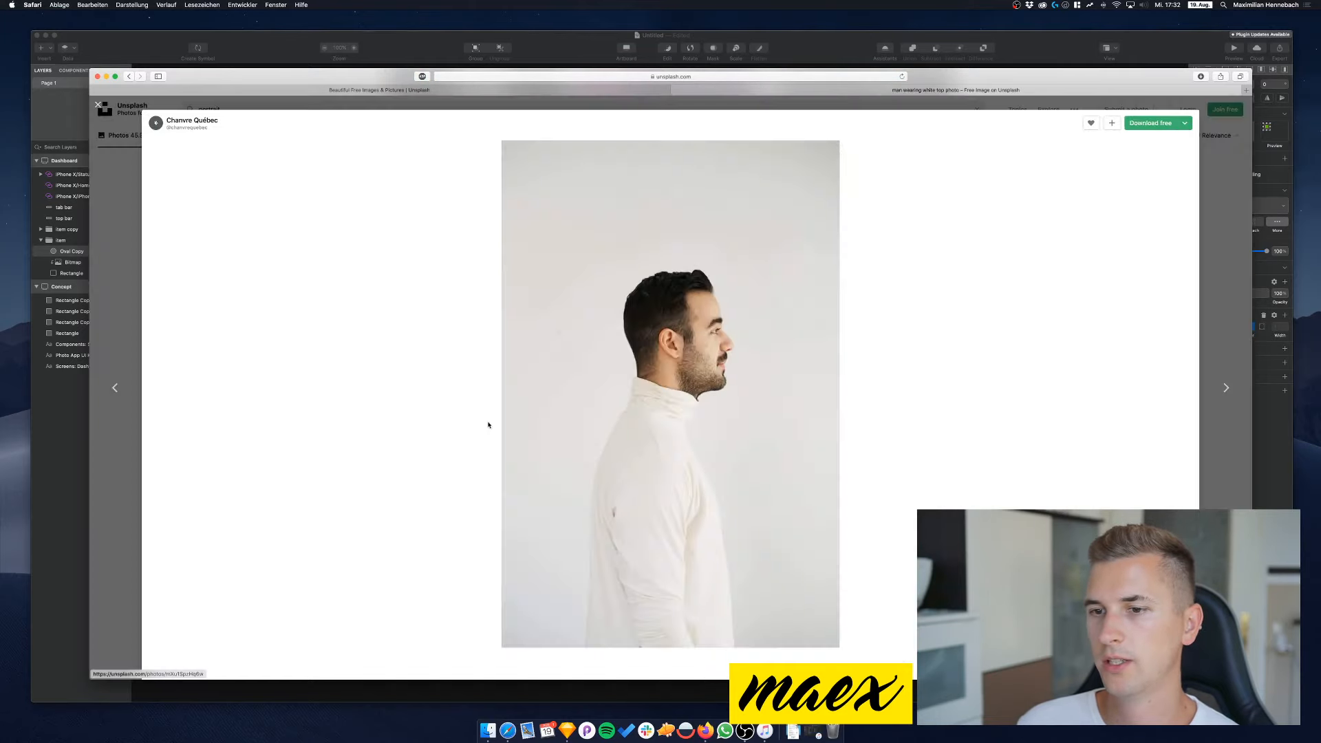
{"action": "right_click", "coordinate": [716, 340]}
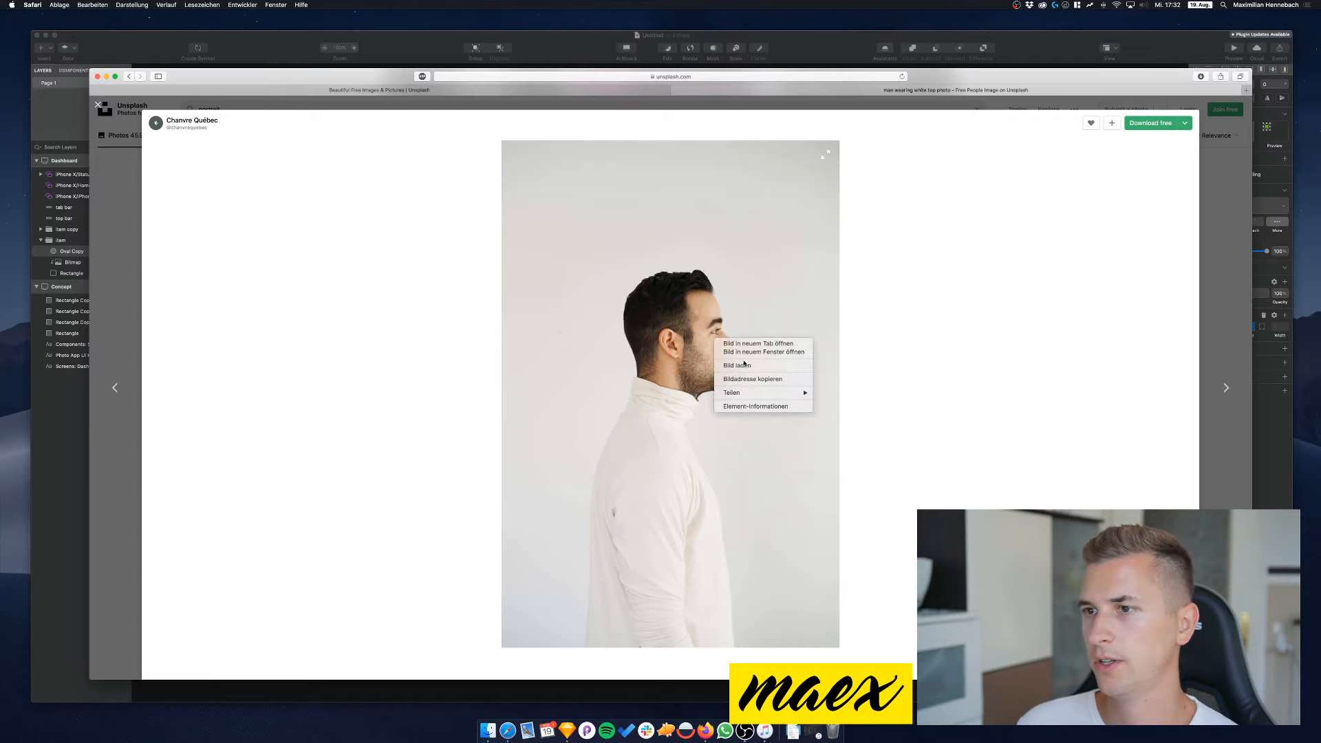
{"action": "left_click", "coordinate": [739, 344]}
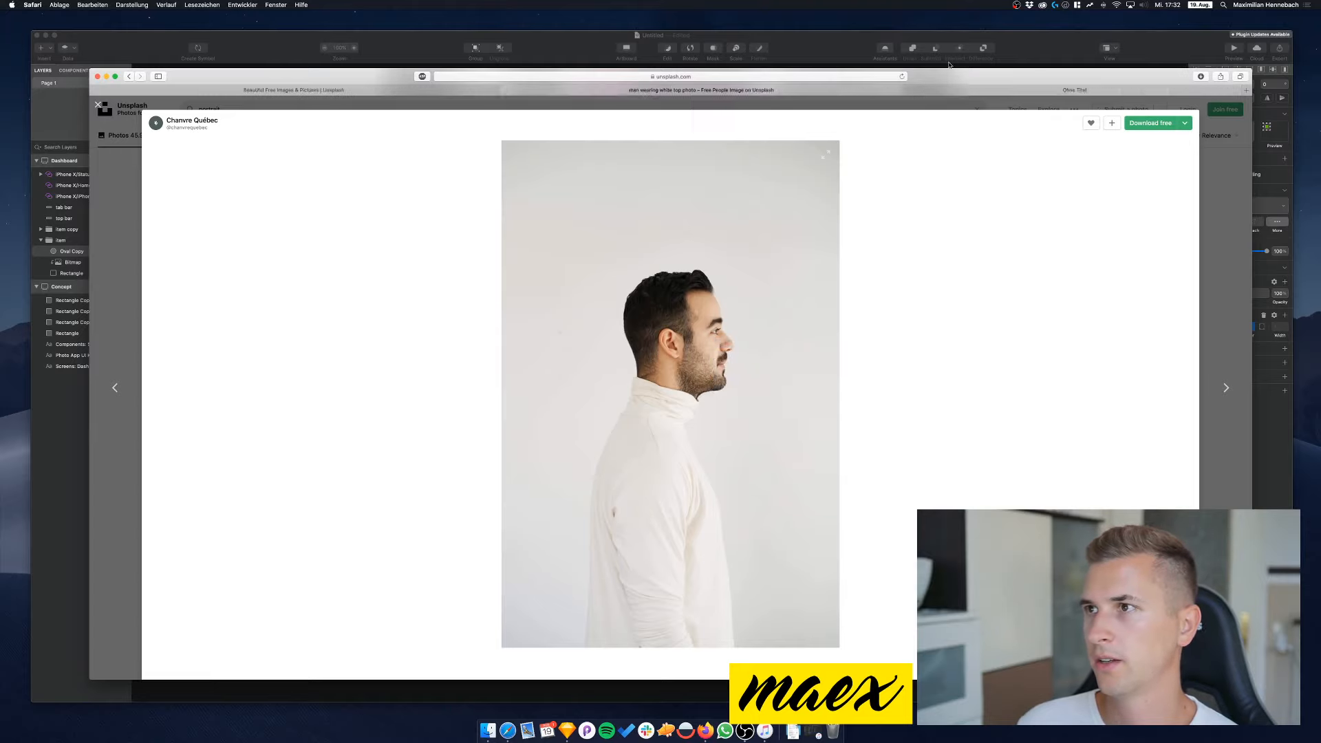
{"action": "left_click", "coordinate": [1001, 90]}
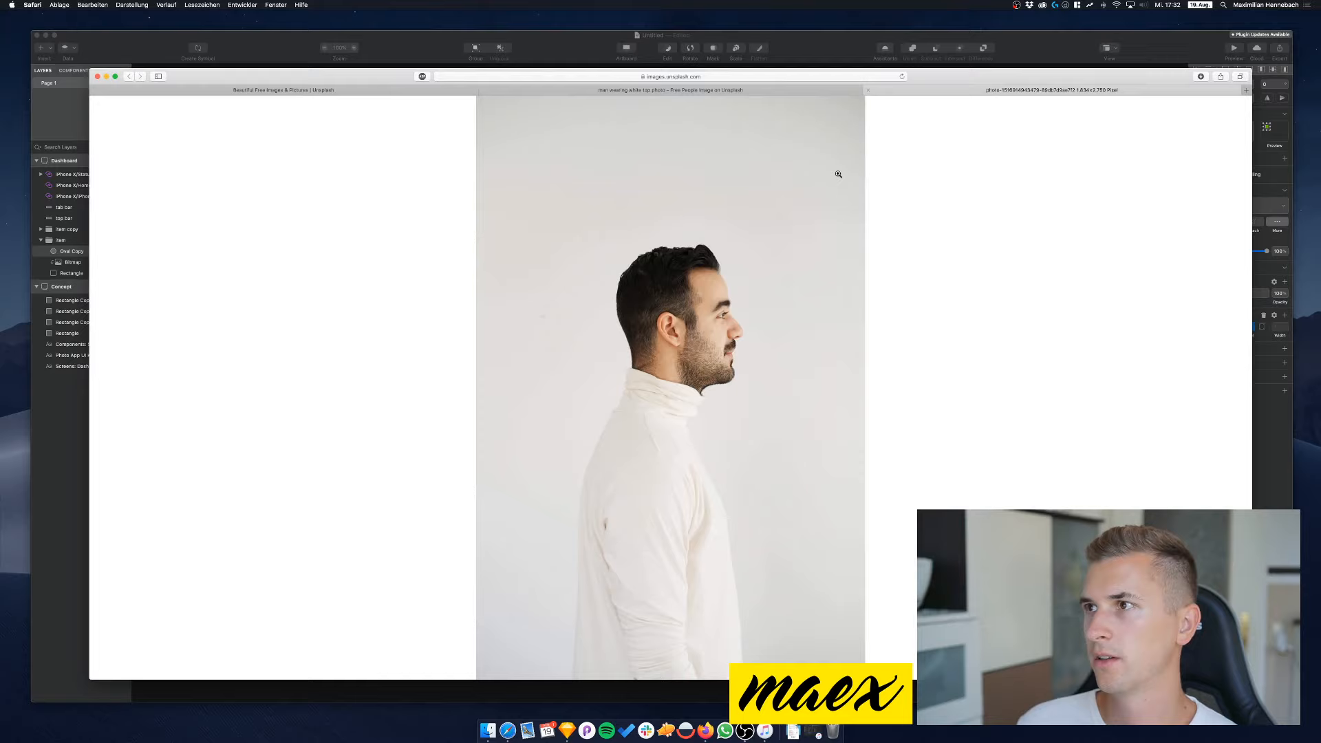
Copy the full-size portrait image and switch back to Sketch
{"action": "right_click", "coordinate": [669, 321]}
{"action": "left_click", "coordinate": [689, 373]}
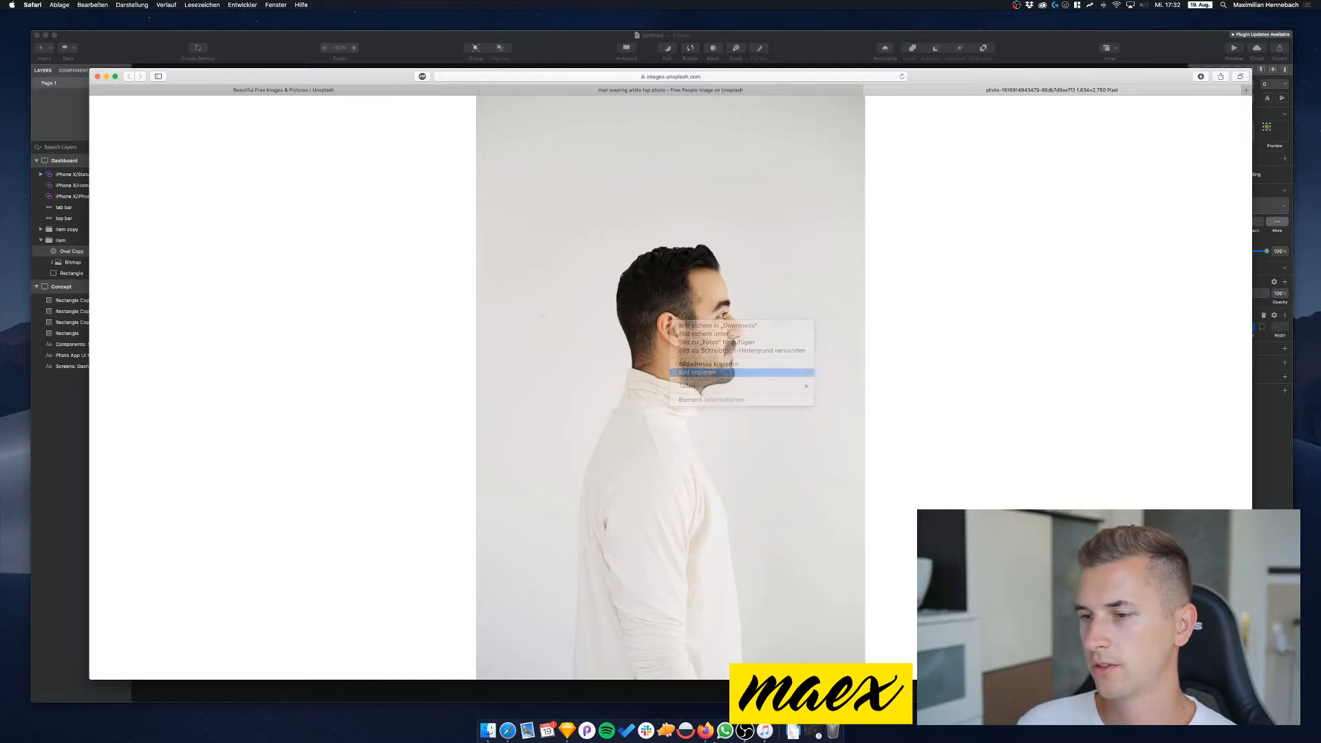
{"action": "left_click", "coordinate": [567, 731]}
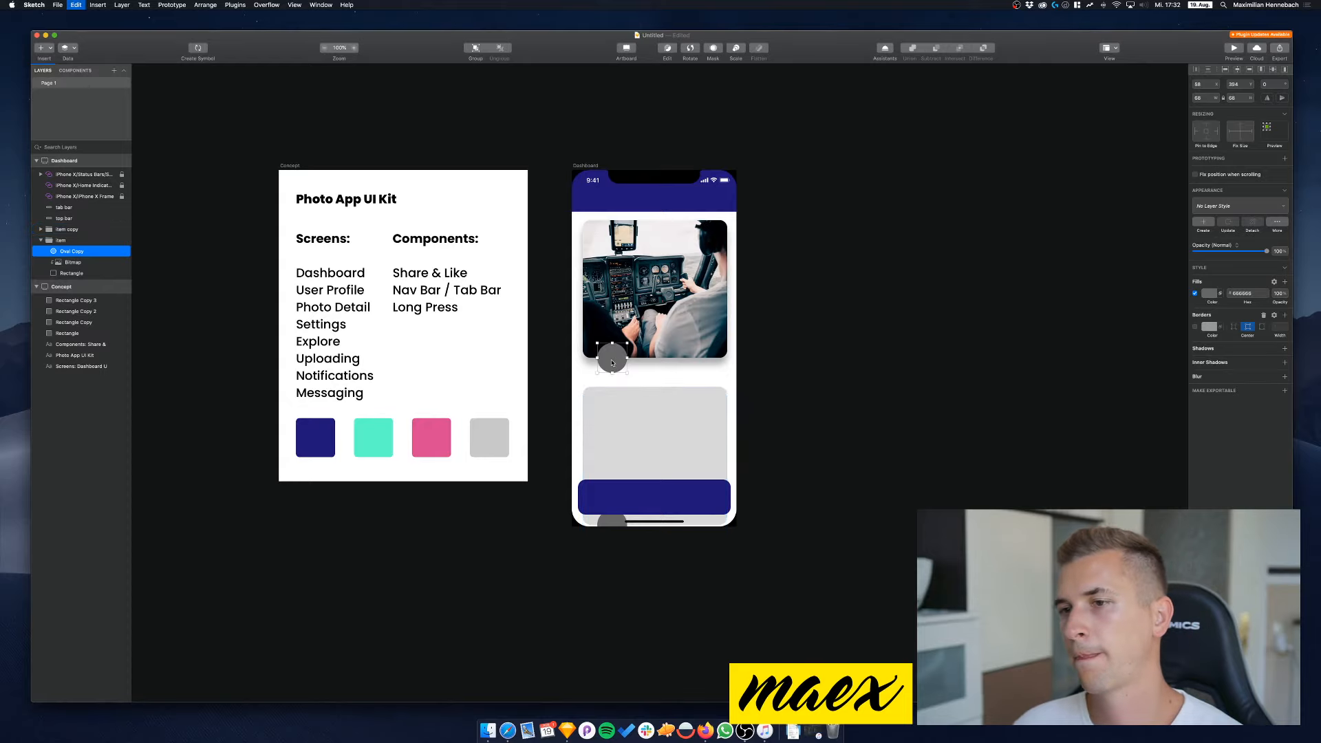
Try to put the copied portrait into the first card's circle by adding an image fill and pasting
{"action": "key", "text": "super+v"}
{"action": "key", "text": "Delete"}
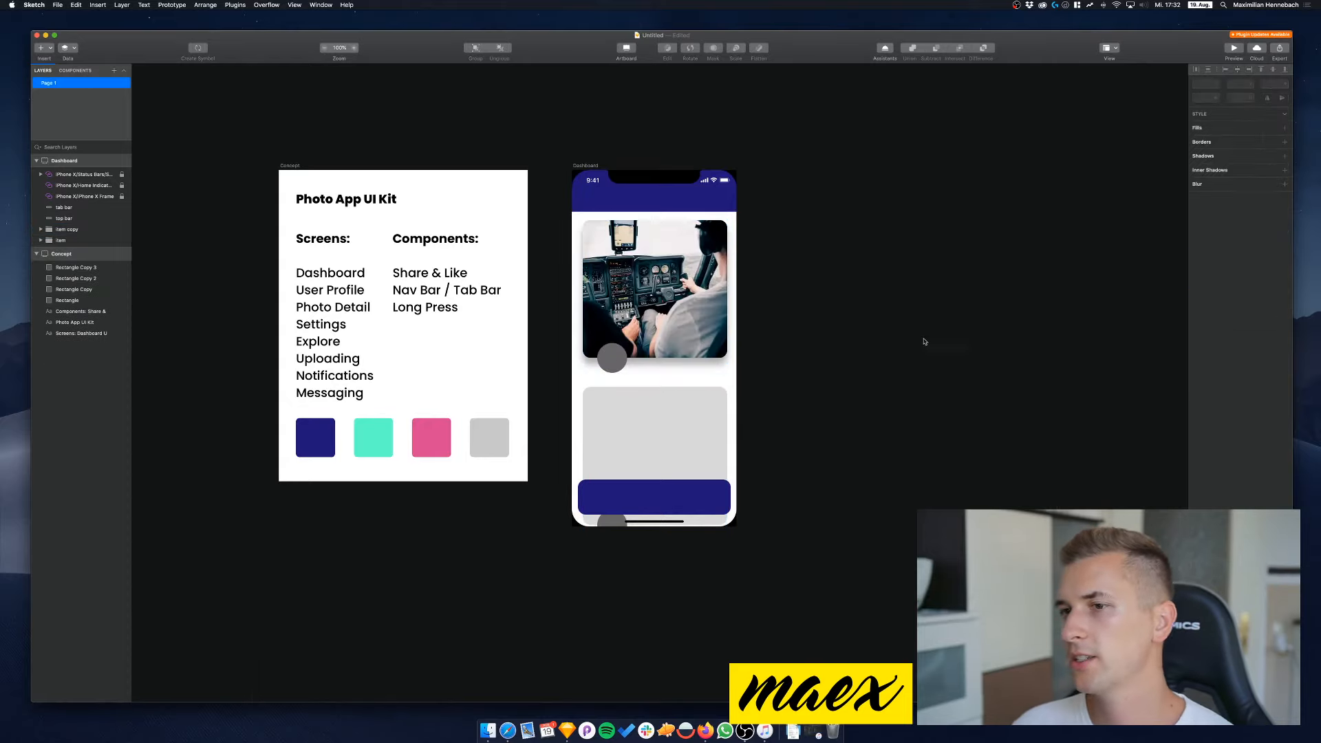
{"action": "left_click", "coordinate": [609, 368]}
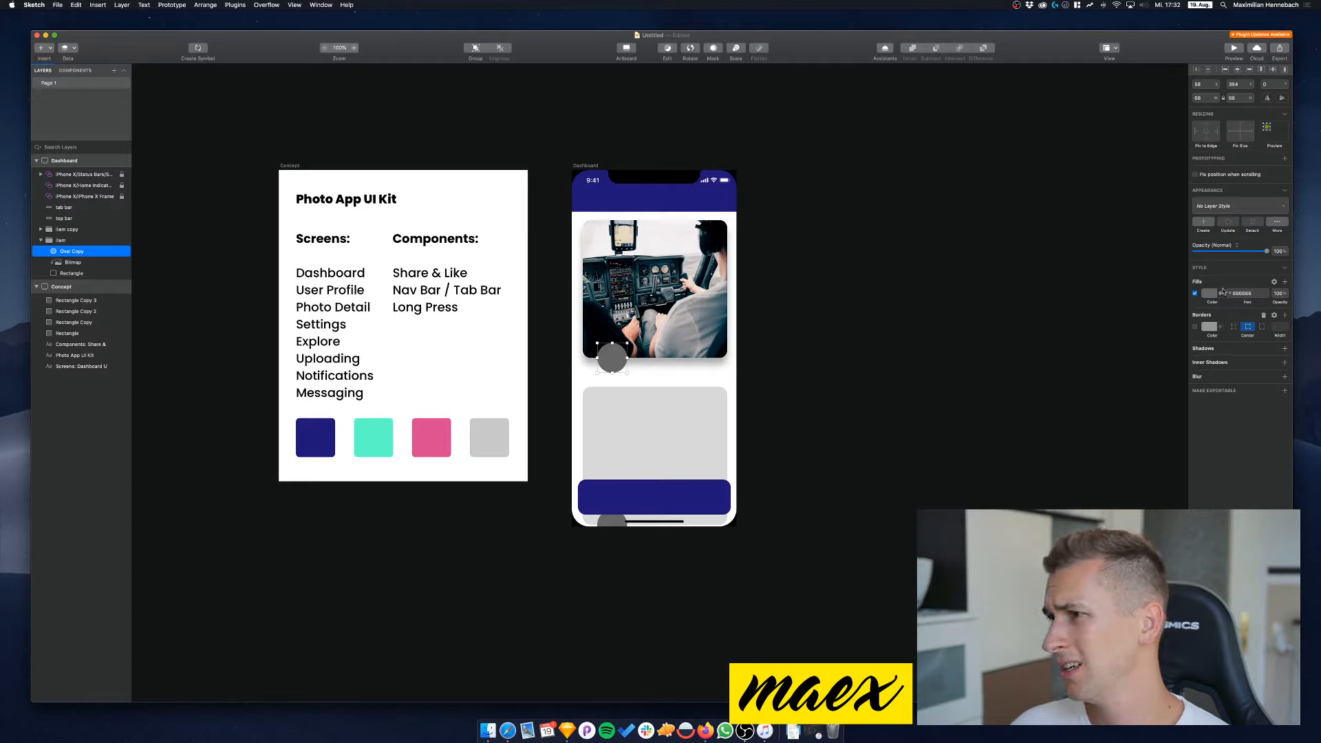
{"action": "left_click", "coordinate": [1285, 283]}
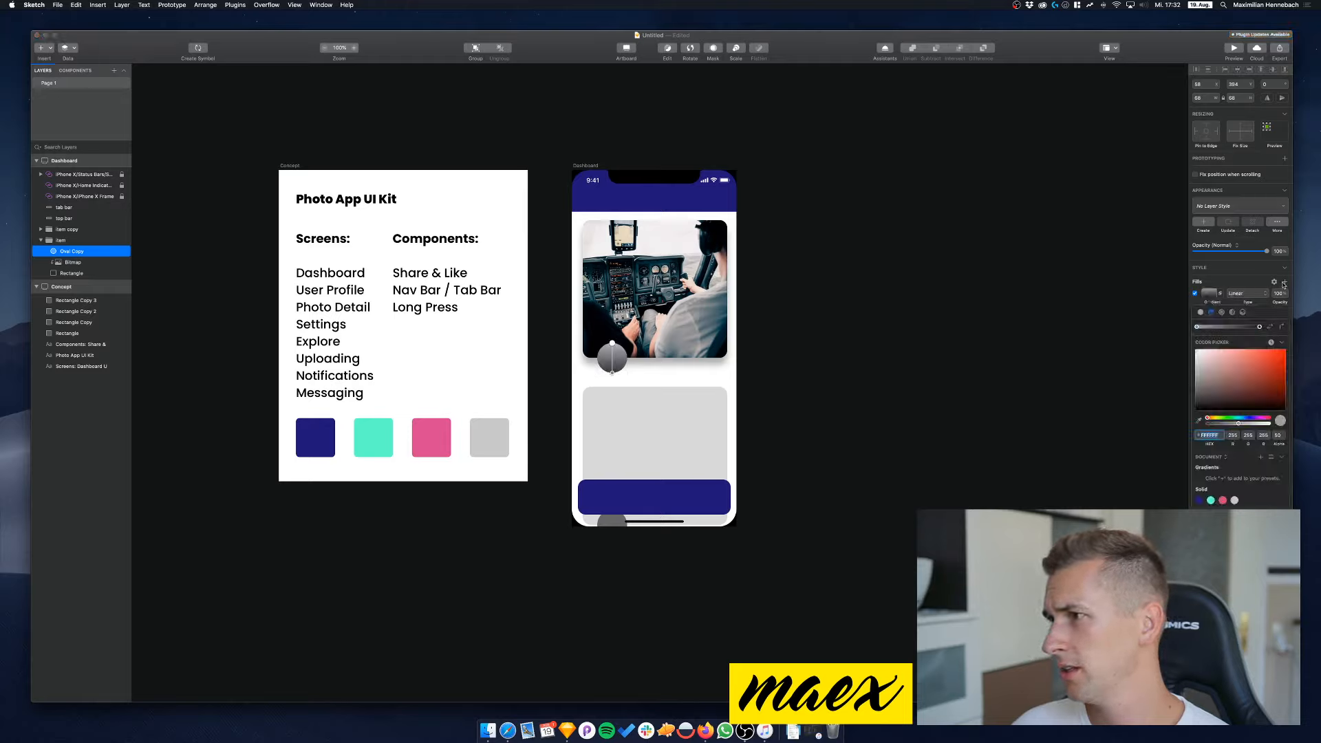
{"action": "left_click", "coordinate": [1242, 313]}
{"action": "key", "text": "super+v"}
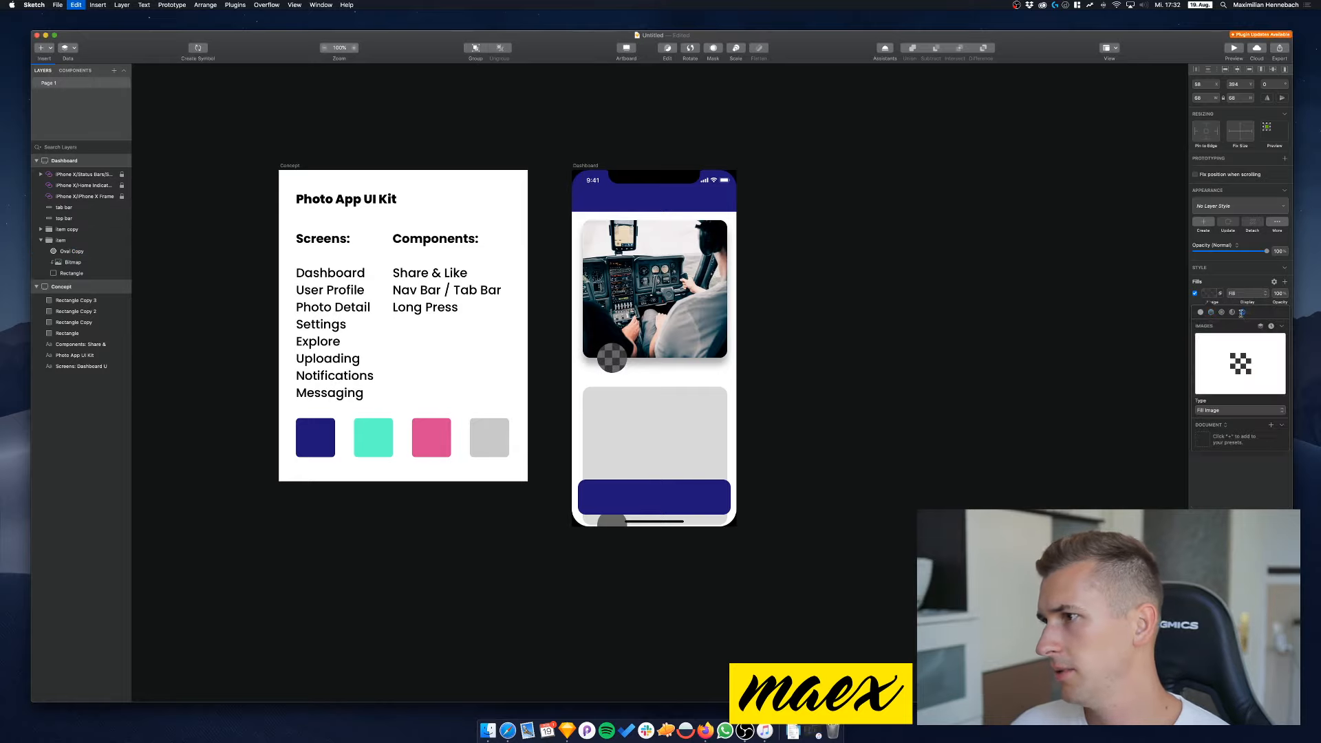
{"action": "key", "text": "super+z"}
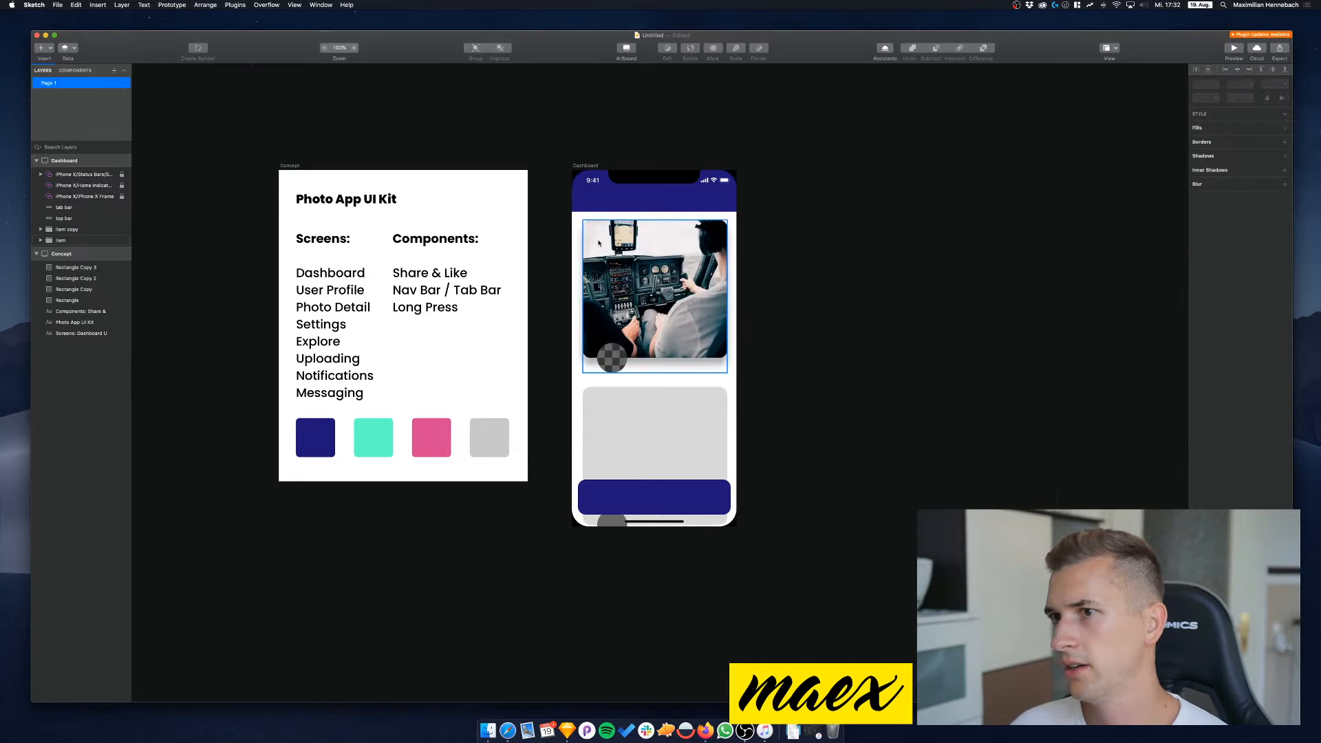
Try to choose an image file for the image fill of the first card's circle
{"action": "left_click", "coordinate": [614, 359]}
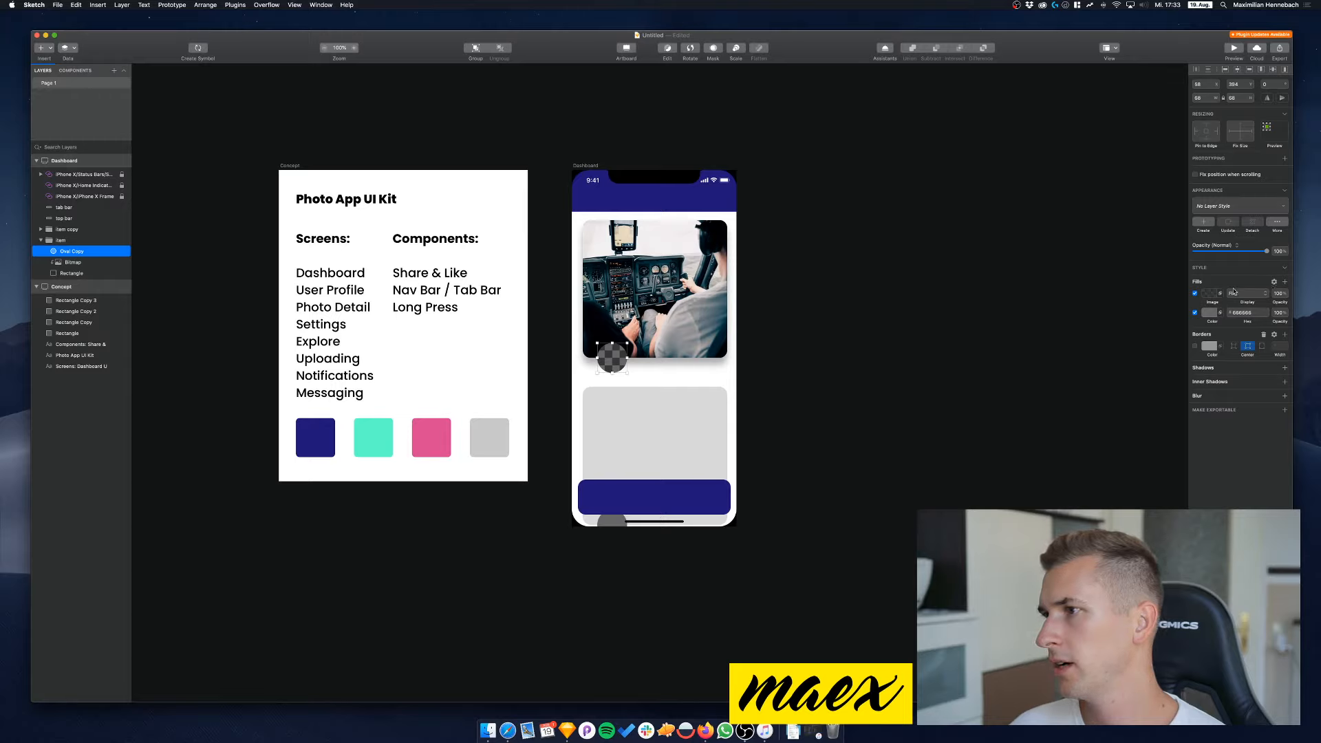
{"action": "right_click", "coordinate": [620, 350]}
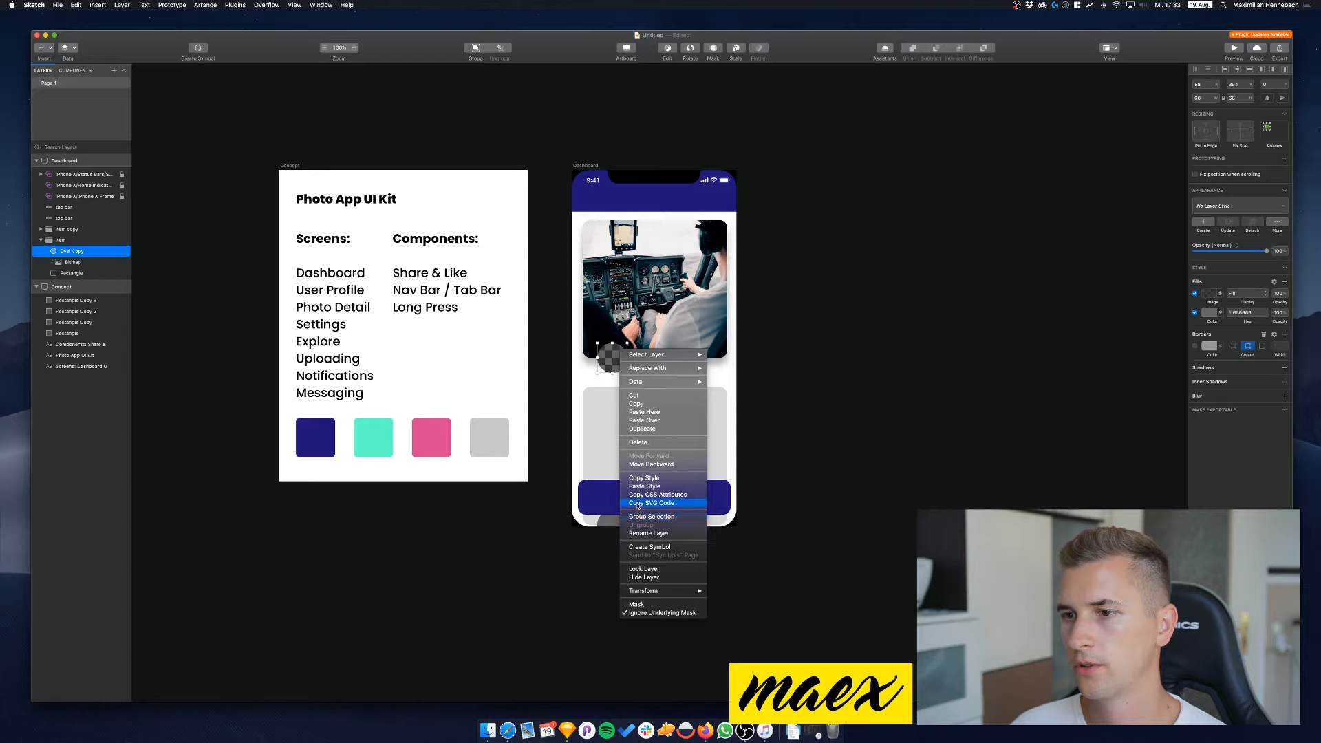
{"action": "left_click", "coordinate": [611, 354]}
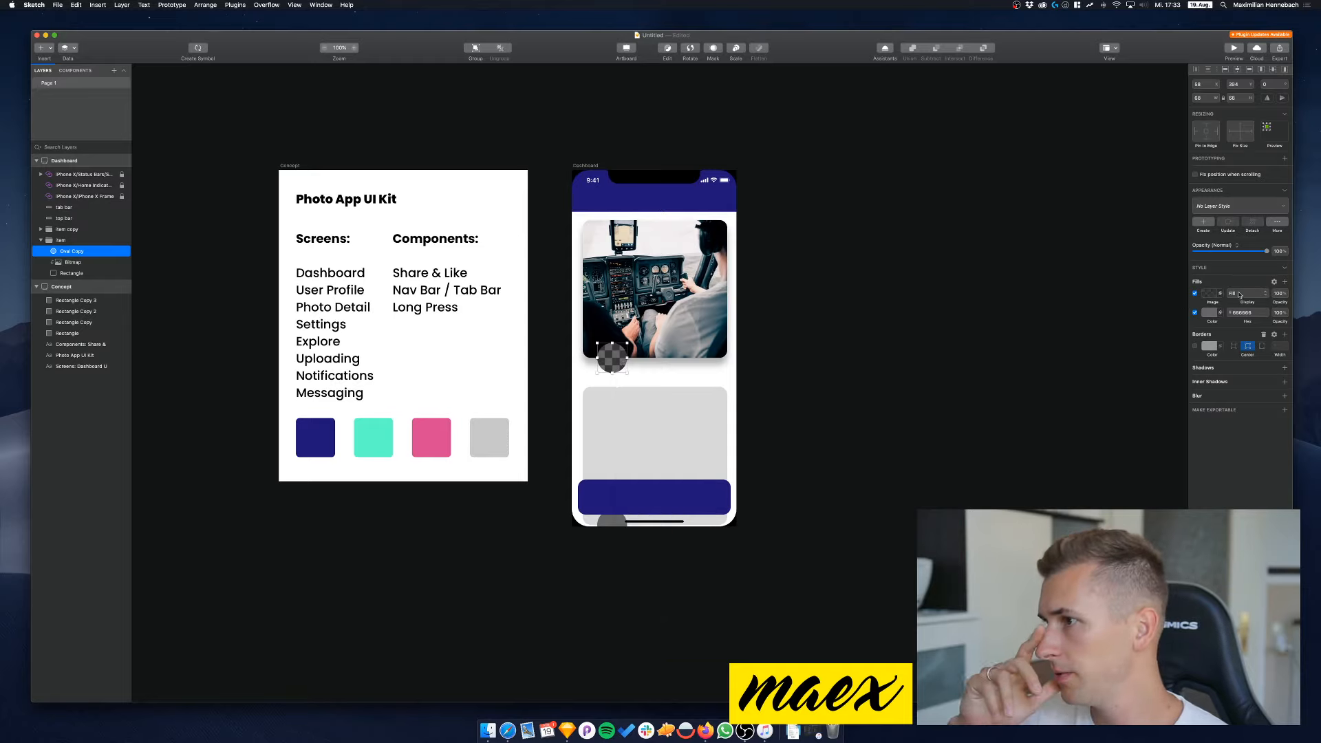
{"action": "left_click", "coordinate": [1216, 295]}
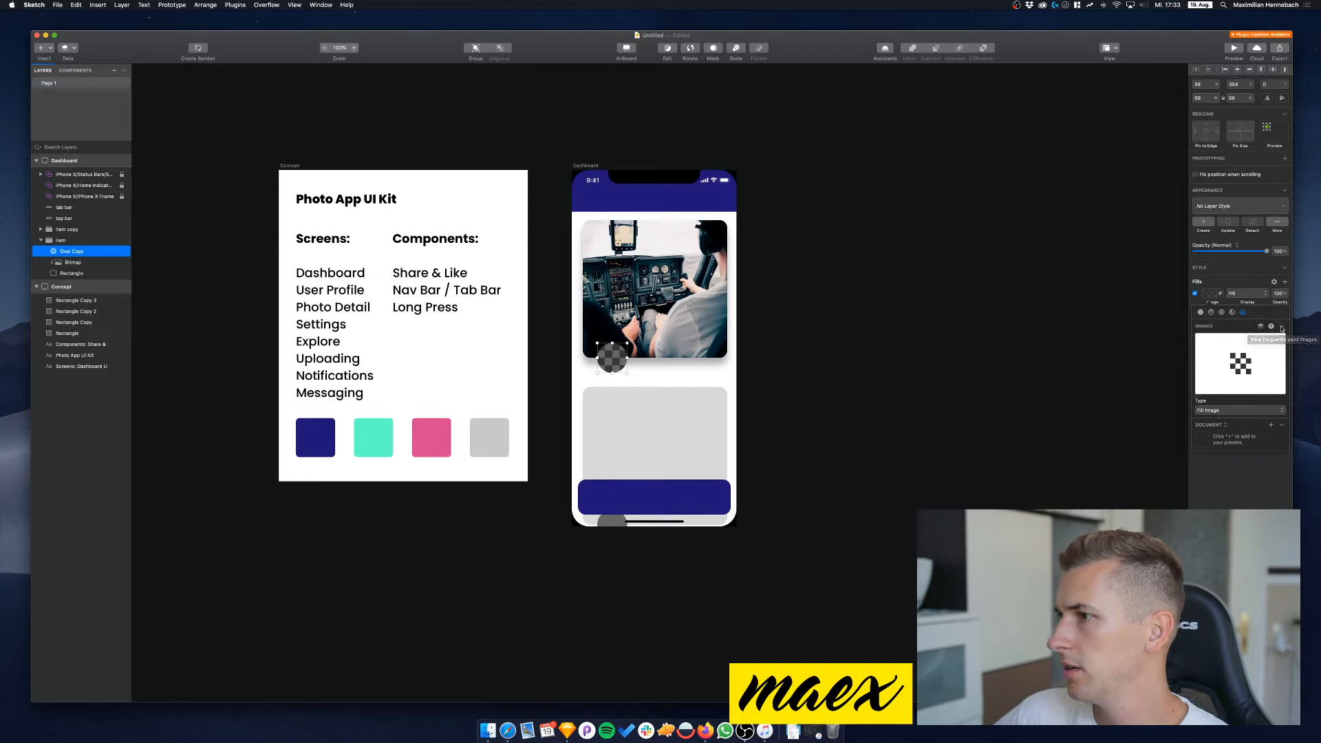
{"action": "left_click", "coordinate": [1209, 411]}
{"action": "mouse_move", "coordinate": [1219, 343]}
{"action": "left_click", "coordinate": [1236, 364]}
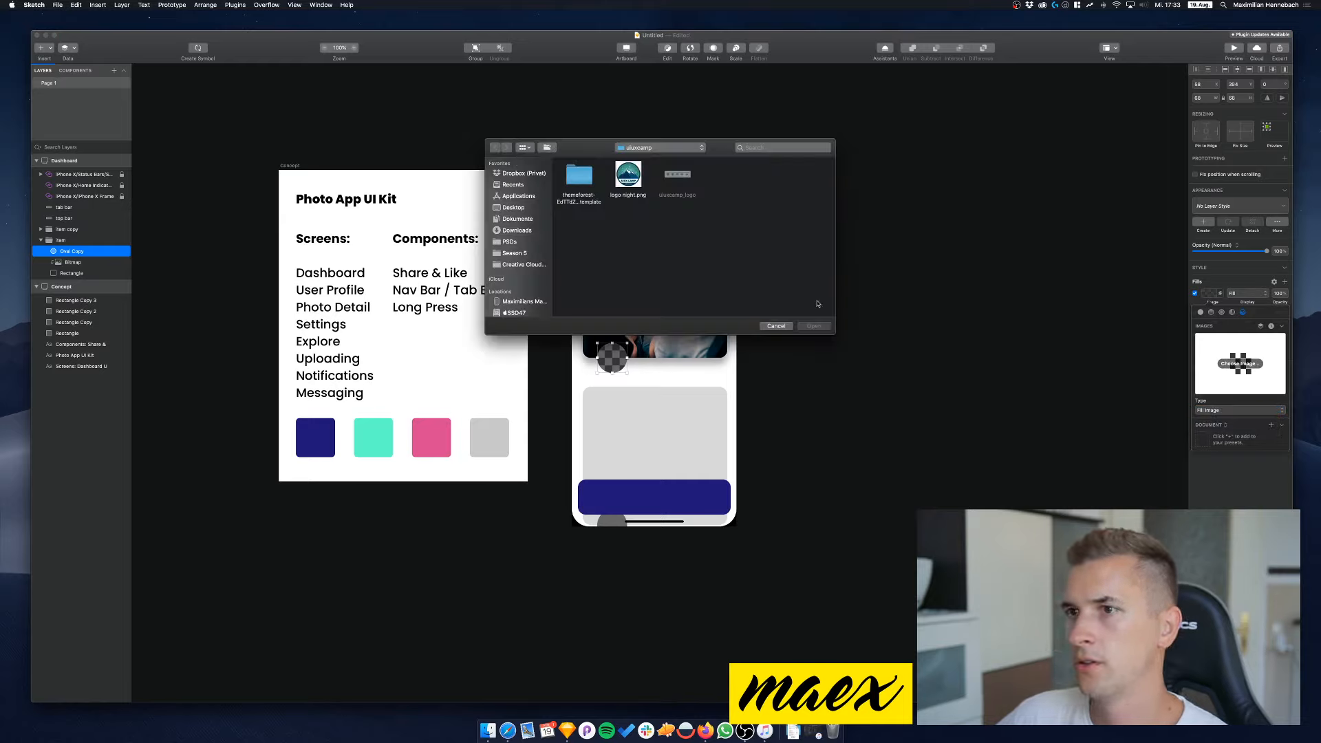
{"action": "left_click", "coordinate": [776, 327]}
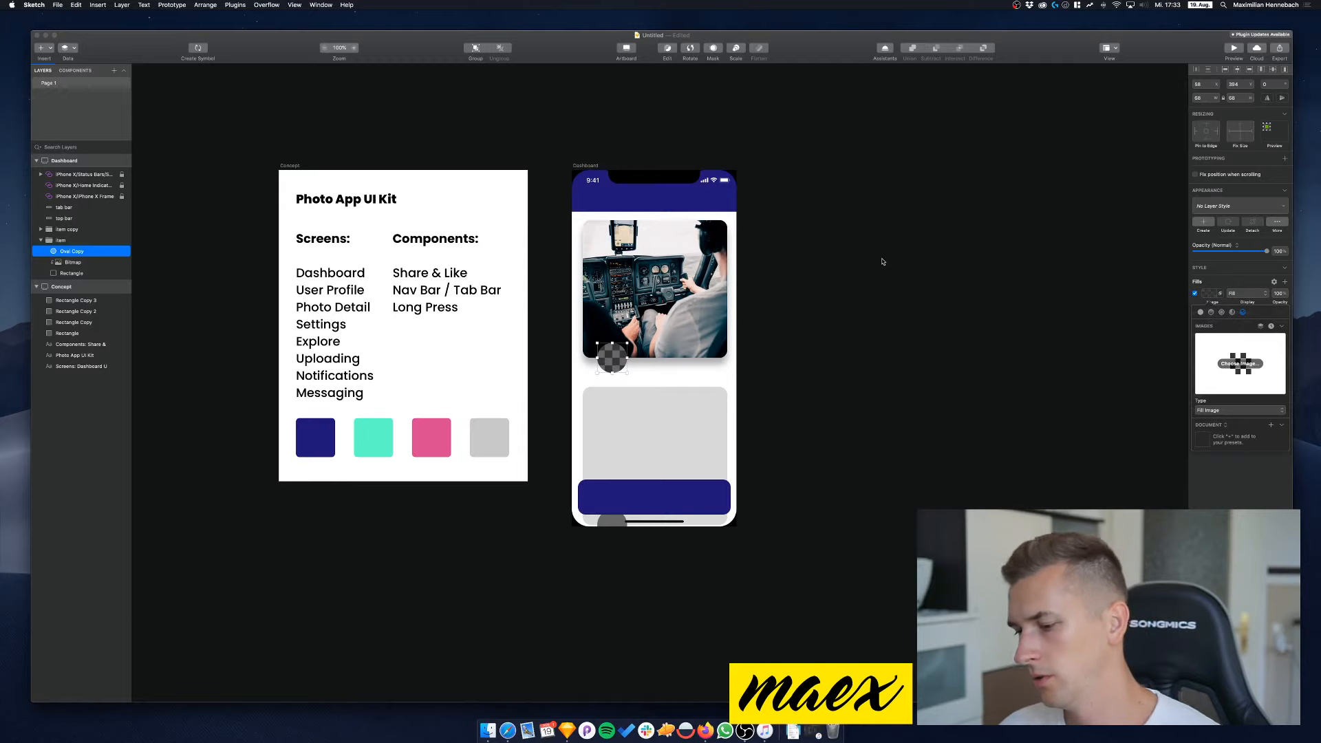
Paste the portrait above the circle in the first item group and remove the image fill from the circle
{"action": "key", "text": "super+v"}
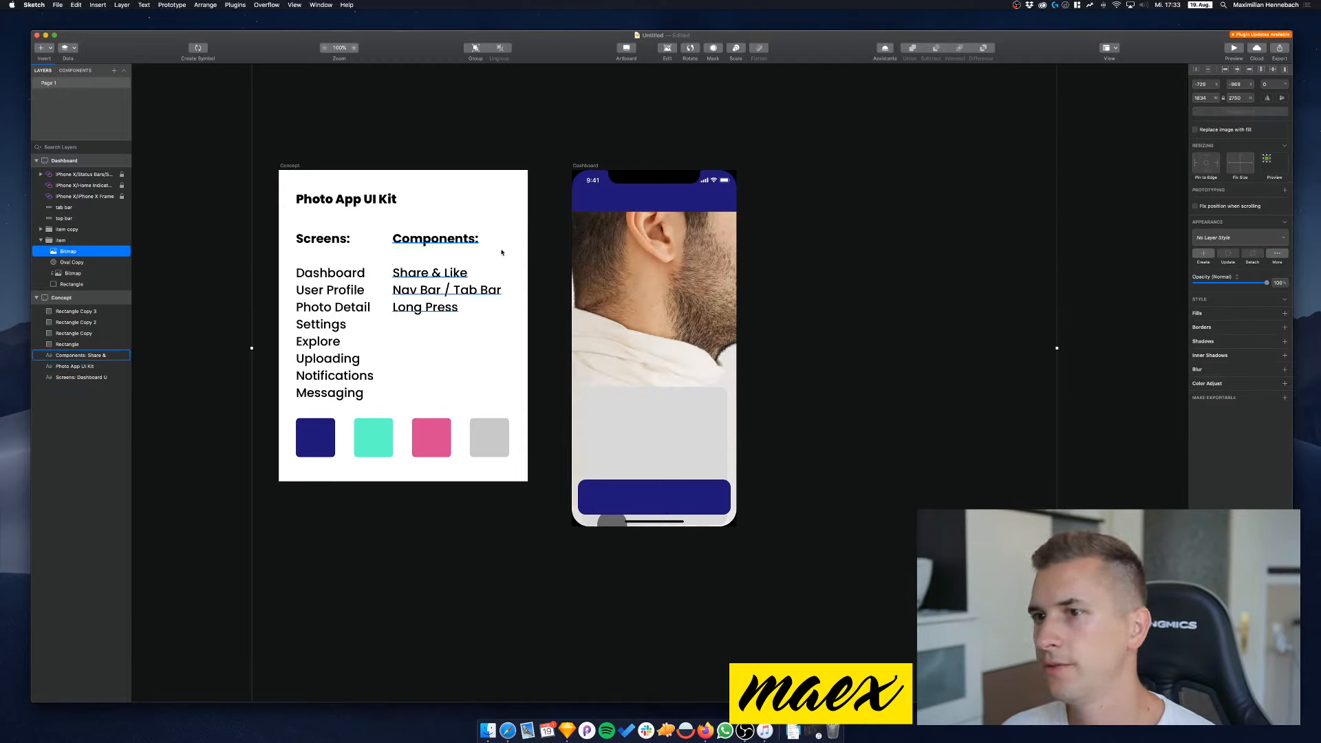
{"action": "left_click", "coordinate": [61, 262]}
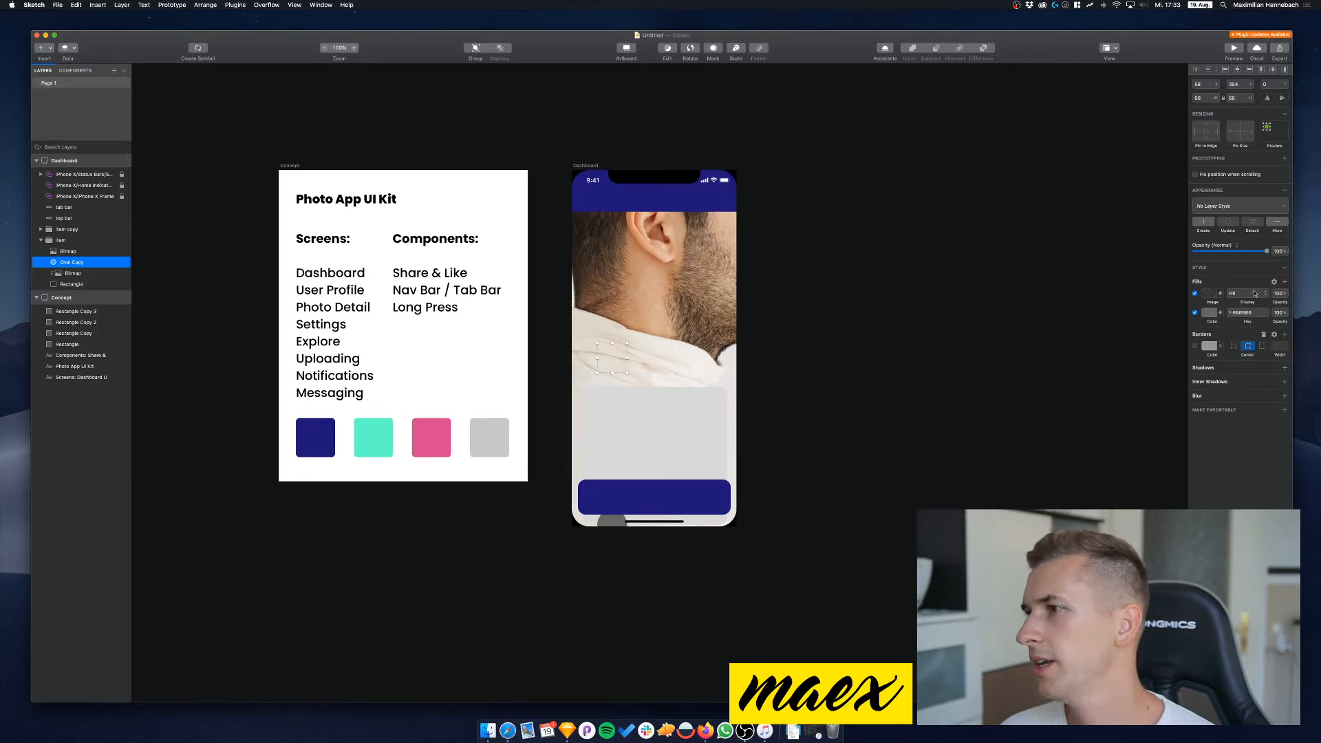
{"action": "left_click", "coordinate": [1196, 294]}
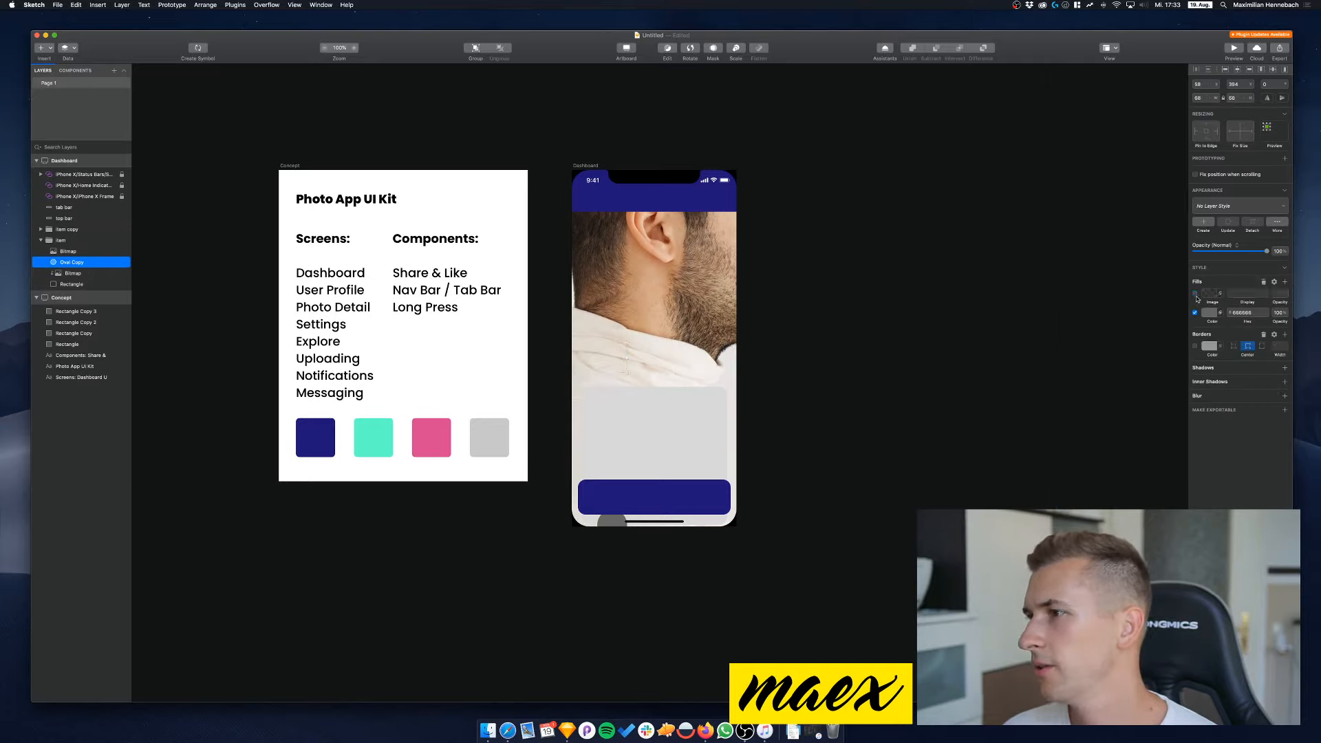
{"action": "left_click", "coordinate": [1264, 282]}
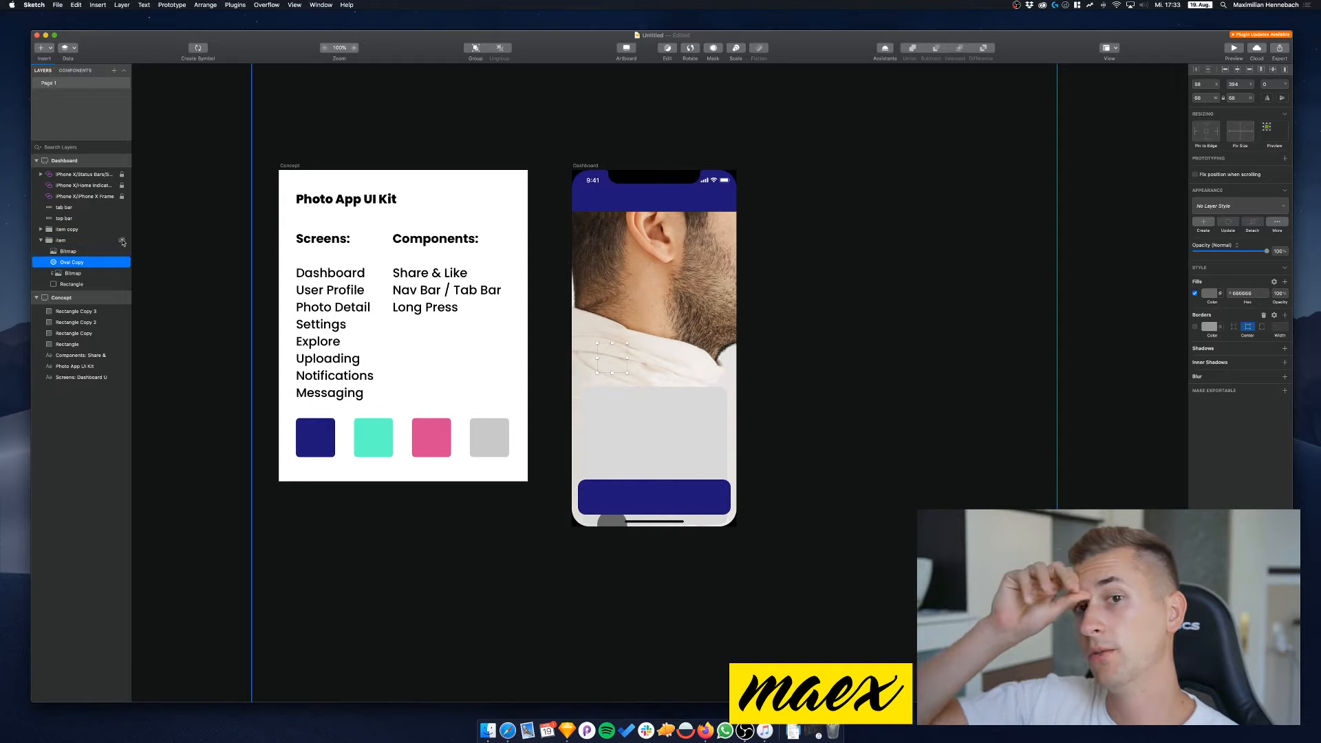
Turn the first card's circle into a mask for the portrait and scale the portrait down to 122 px wide
{"action": "right_click", "coordinate": [62, 262]}
{"action": "left_click", "coordinate": [80, 496]}
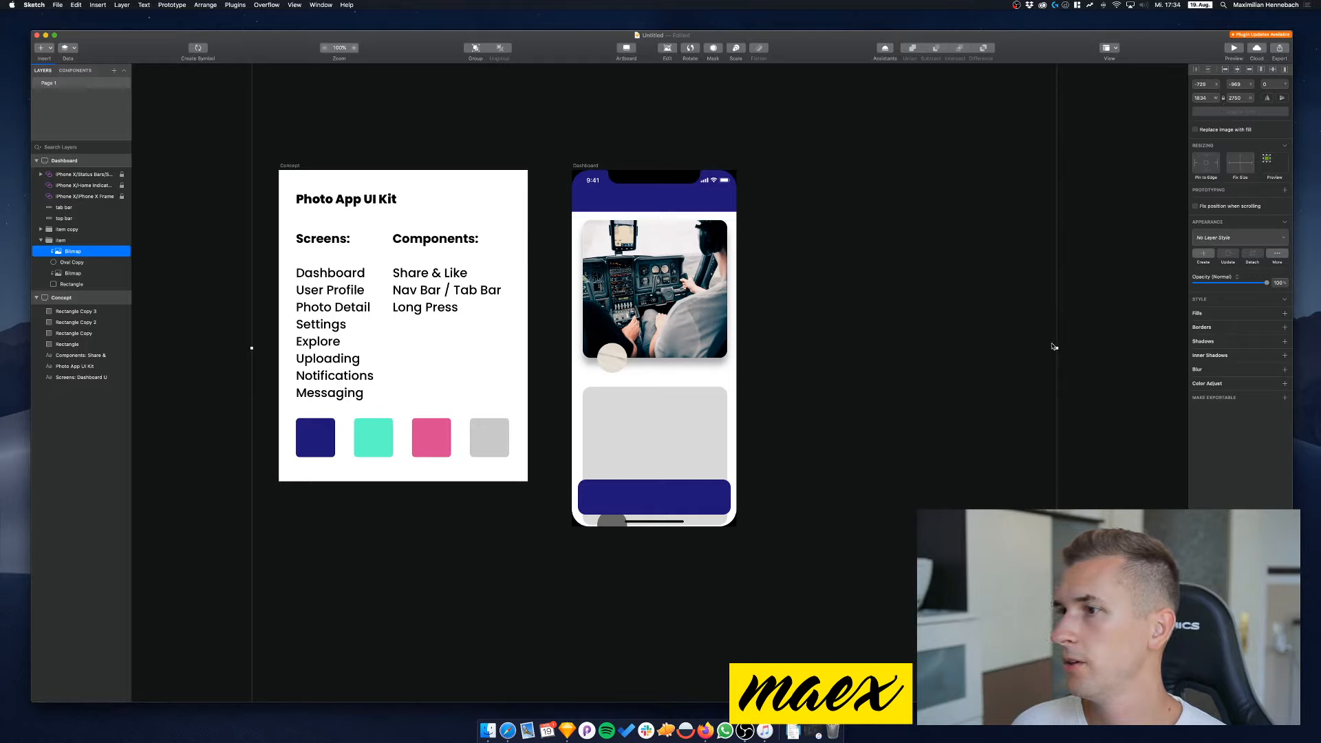
{"action": "left_click_drag", "start_coordinate": [1057, 348], "coordinate": [682, 347]}
{"action": "key", "text": "shift+Left"}
{"action": "key", "text": "shift+Left"}
{"action": "key", "text": "shift+Left"}
{"action": "key", "text": "shift+Left"}
{"action": "key", "text": "shift+Left"}
{"action": "key", "text": "shift+Left"}
{"action": "key", "text": "shift+Left"}
{"action": "key", "text": "shift+Left"}
{"action": "key", "text": "shift+Left"}
{"action": "key", "text": "shift+Left"}
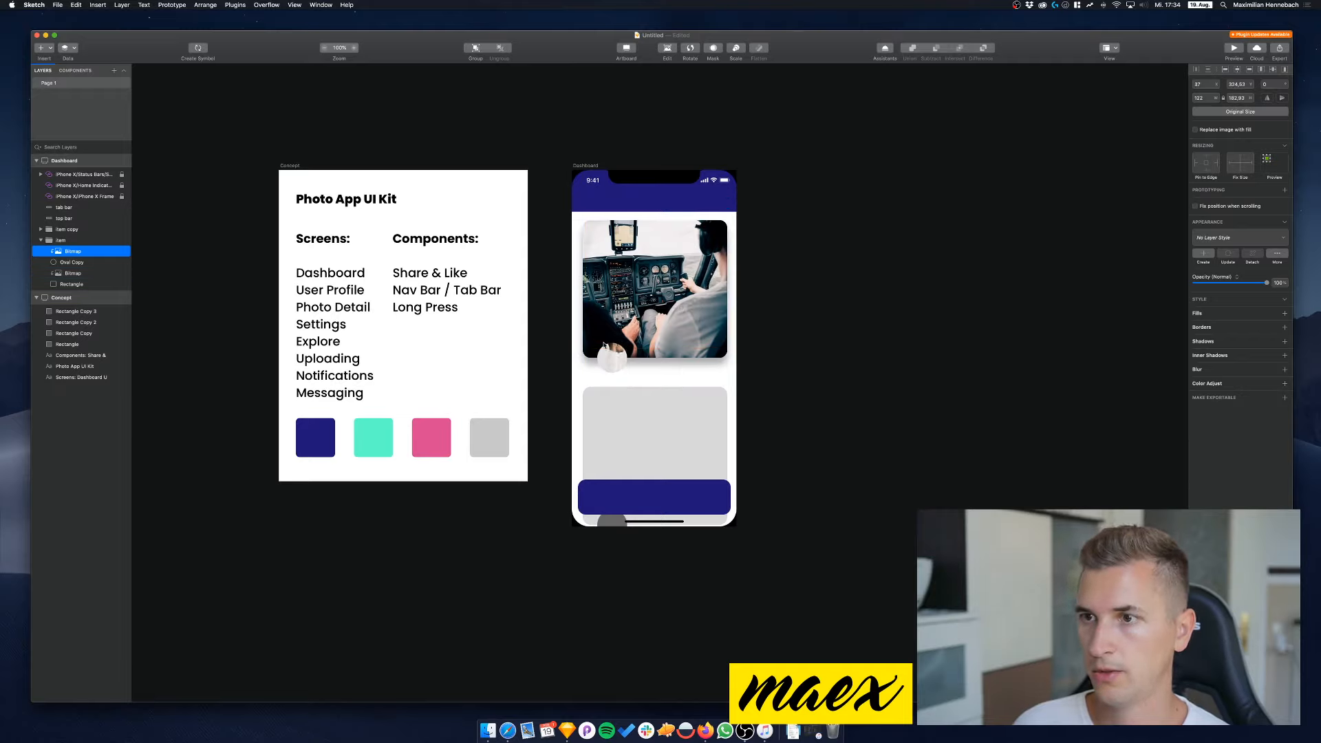
Position the portrait so the man's head sits centred in the circle mask, and clear the selection
{"action": "key", "text": "Right"}
{"action": "key", "text": "Up"}
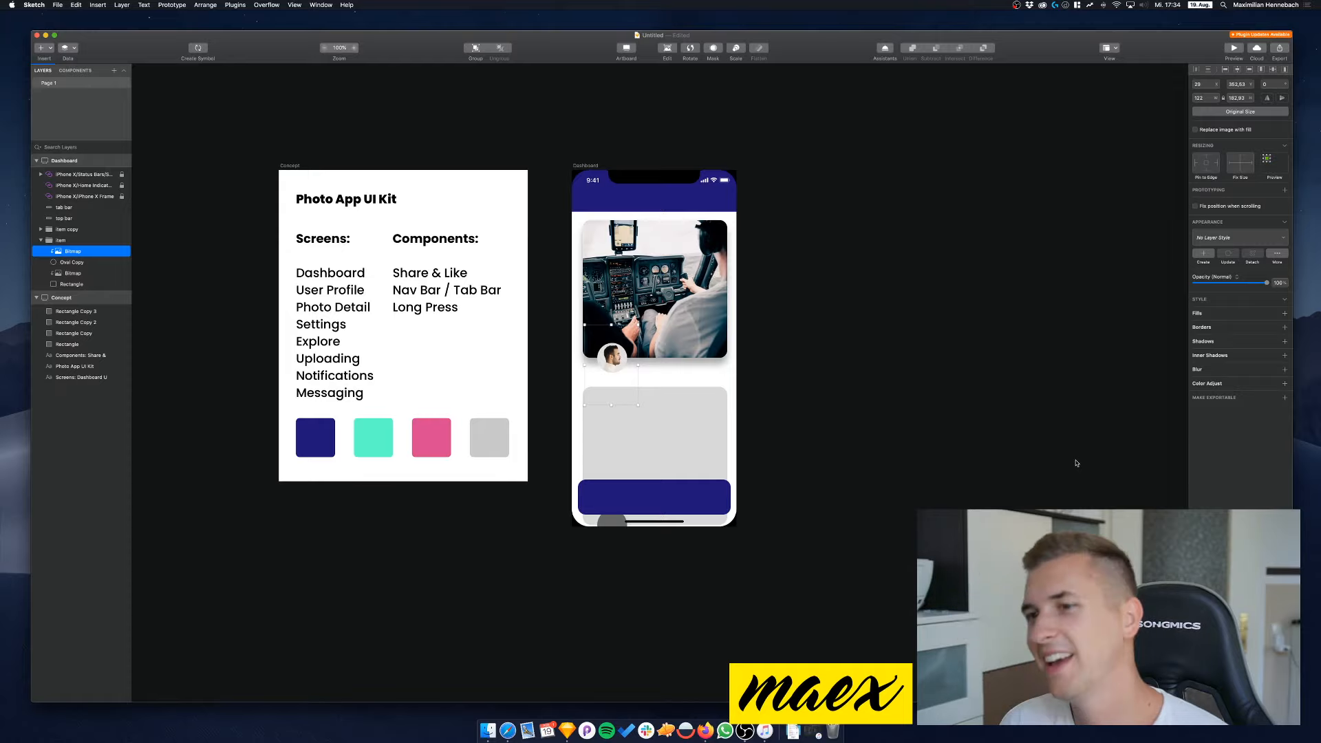
{"action": "left_click", "coordinate": [847, 255]}
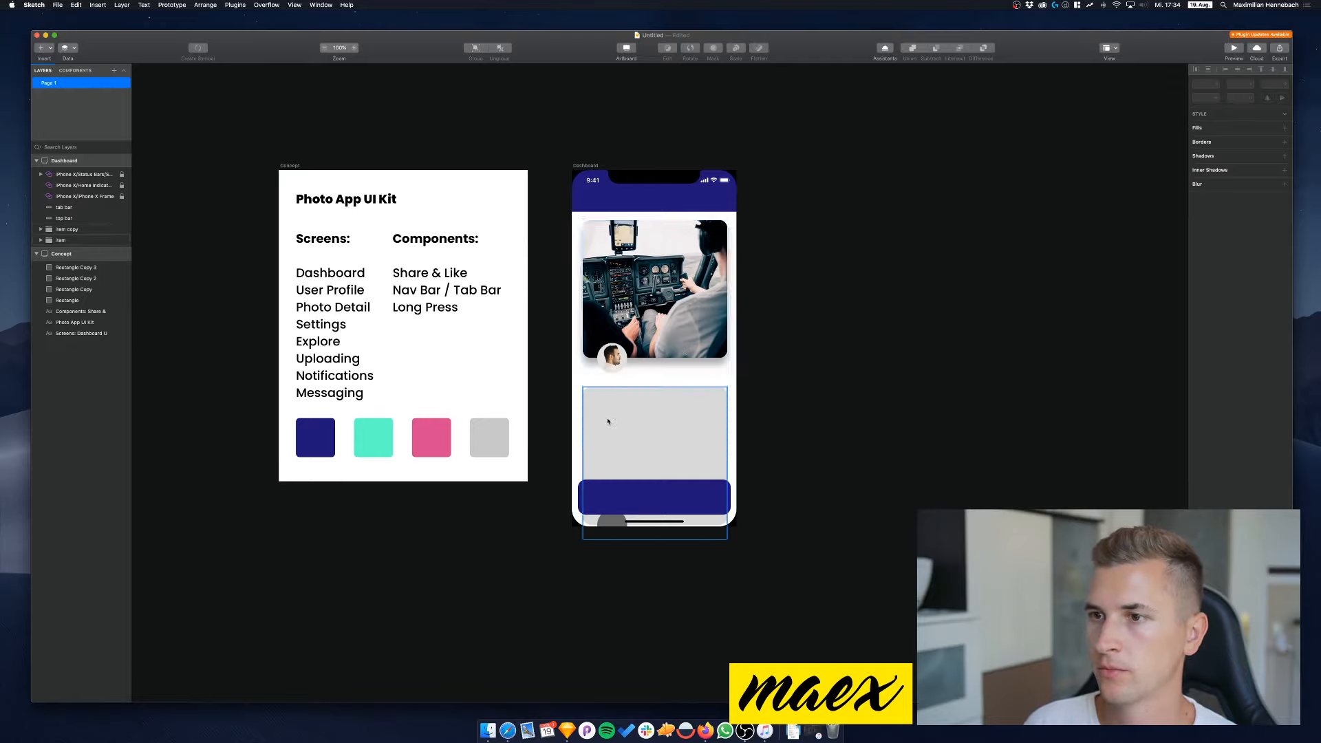
Switch to Safari, close the tab with the man's portrait and return to the Unsplash portrait results
{"action": "left_click", "coordinate": [501, 731]}
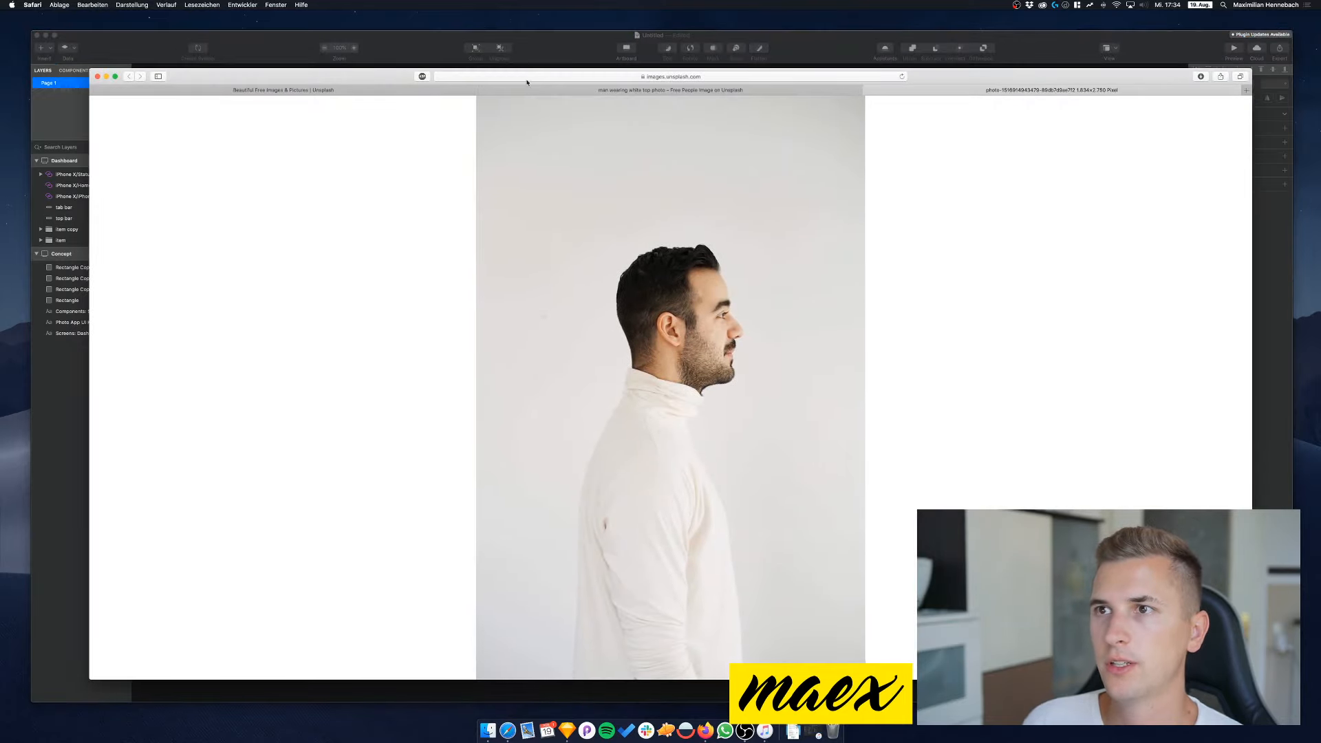
{"action": "key", "text": "super+w"}
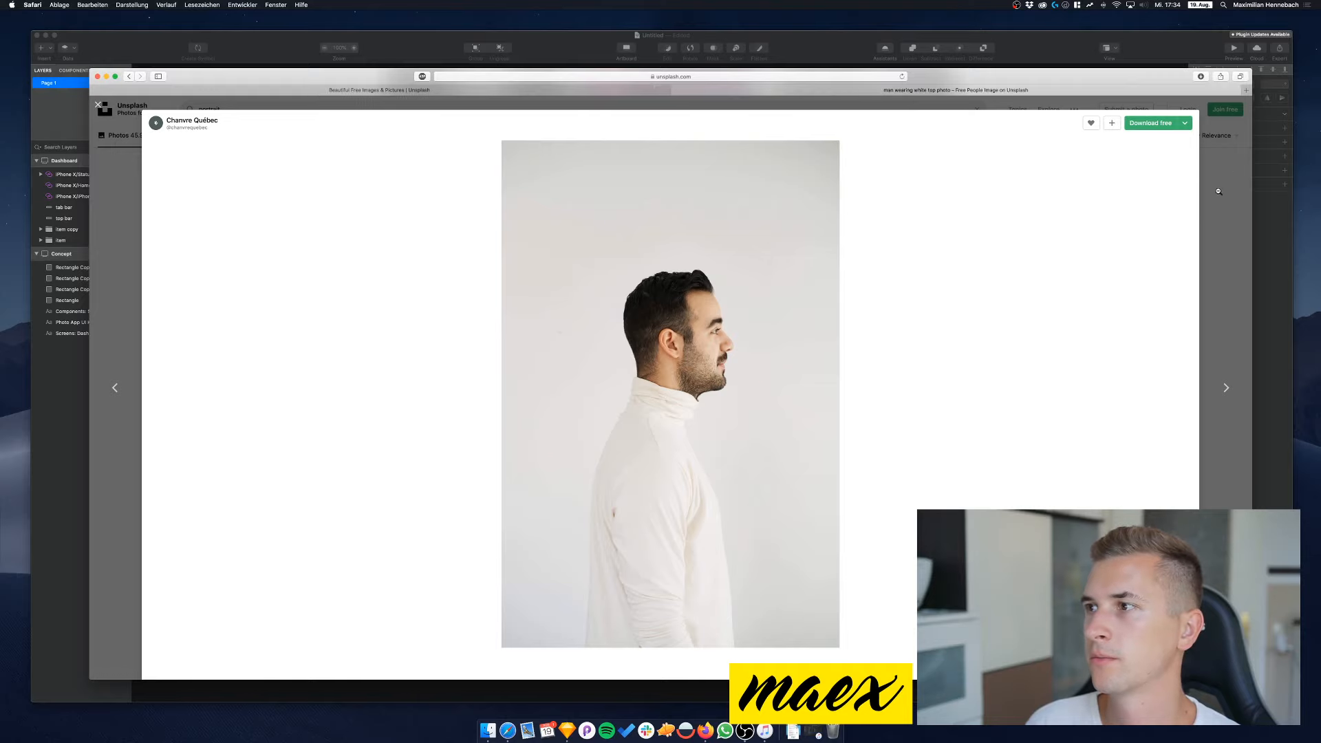
{"action": "left_click", "coordinate": [98, 104]}
Look through the Unsplash portrait results for a profile picture for the second card
{"action": "scroll", "coordinate": [502, 428], "scroll_direction": "down", "scroll_amount": 6}
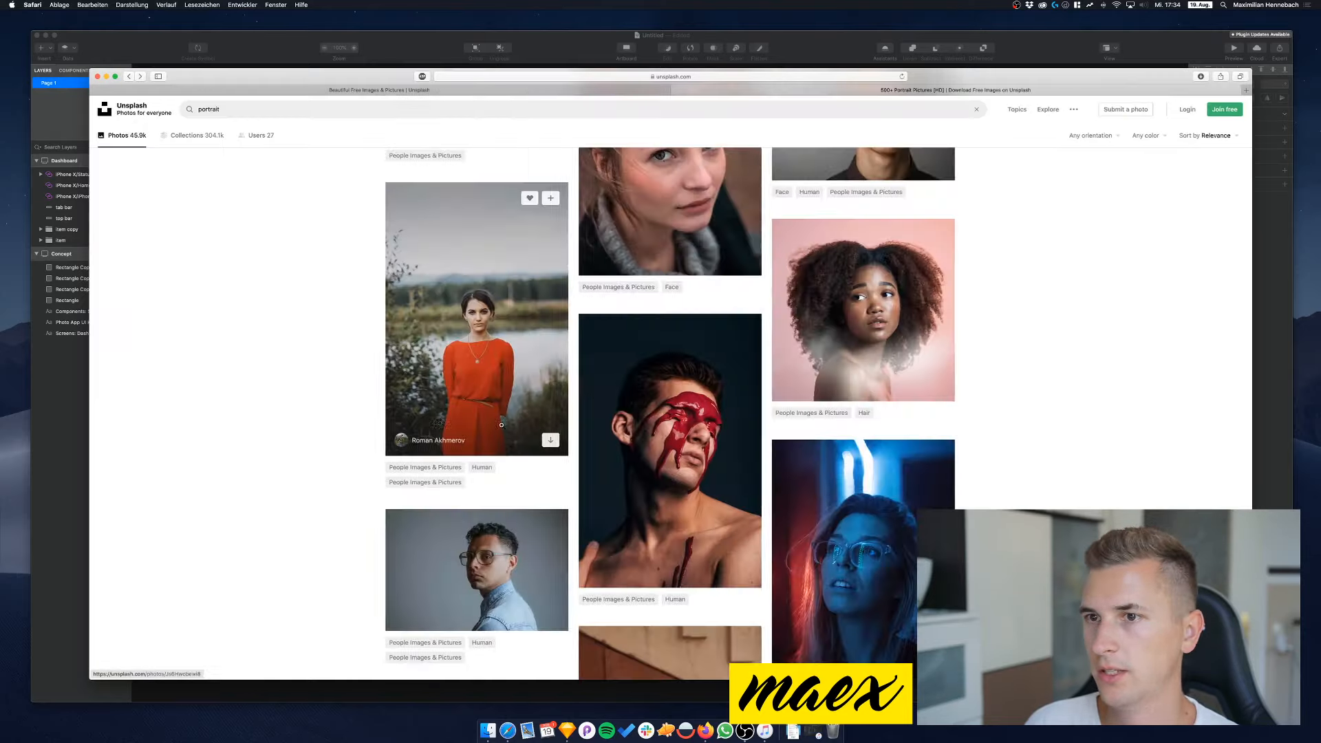
{"action": "scroll", "coordinate": [333, 401], "scroll_direction": "down", "scroll_amount": 7}
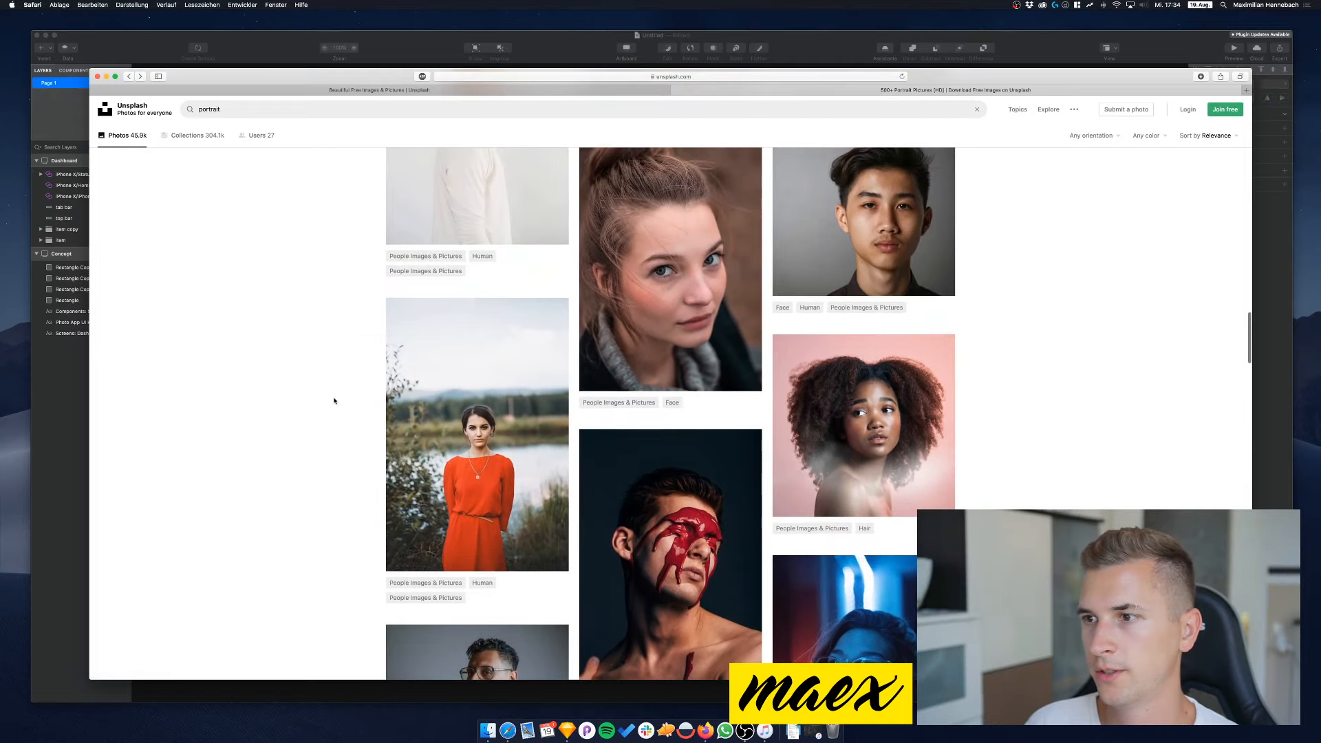
{"action": "scroll", "coordinate": [334, 401], "scroll_direction": "down", "scroll_amount": 7}
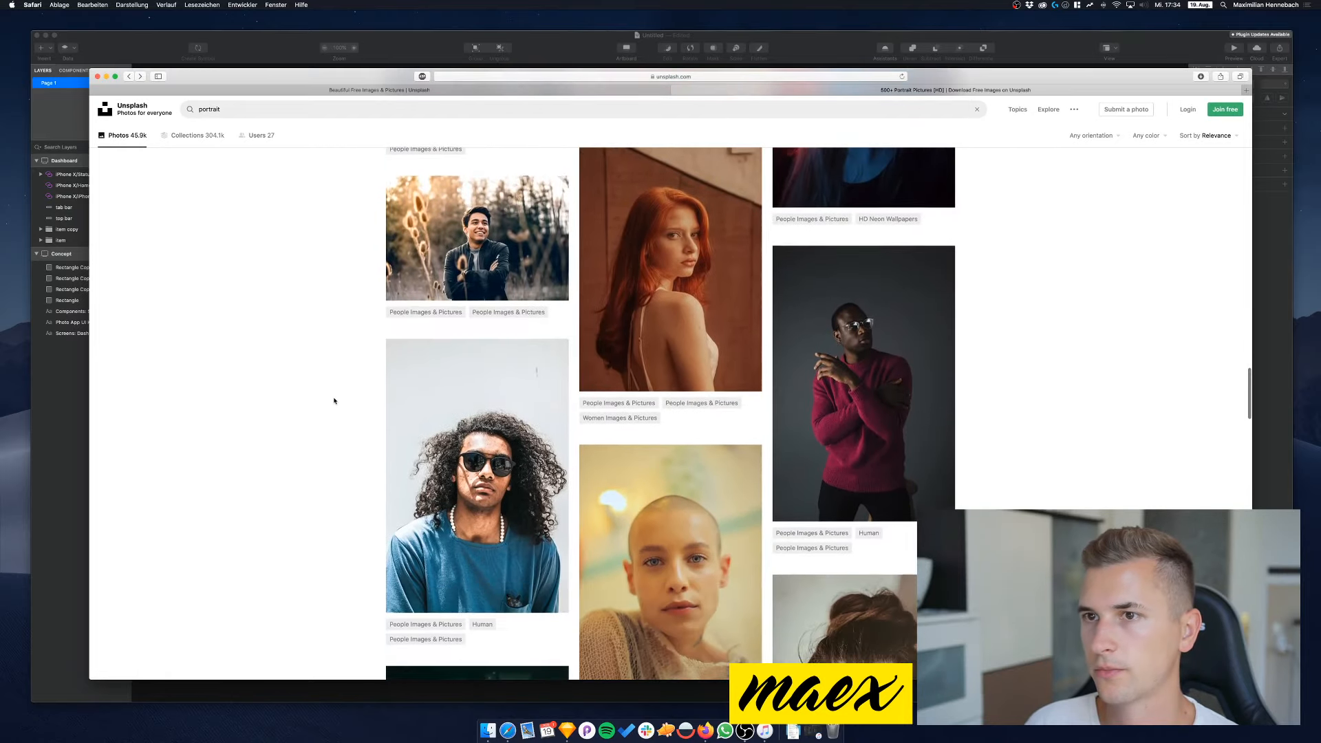
{"action": "scroll", "coordinate": [333, 400], "scroll_direction": "down", "scroll_amount": 6}
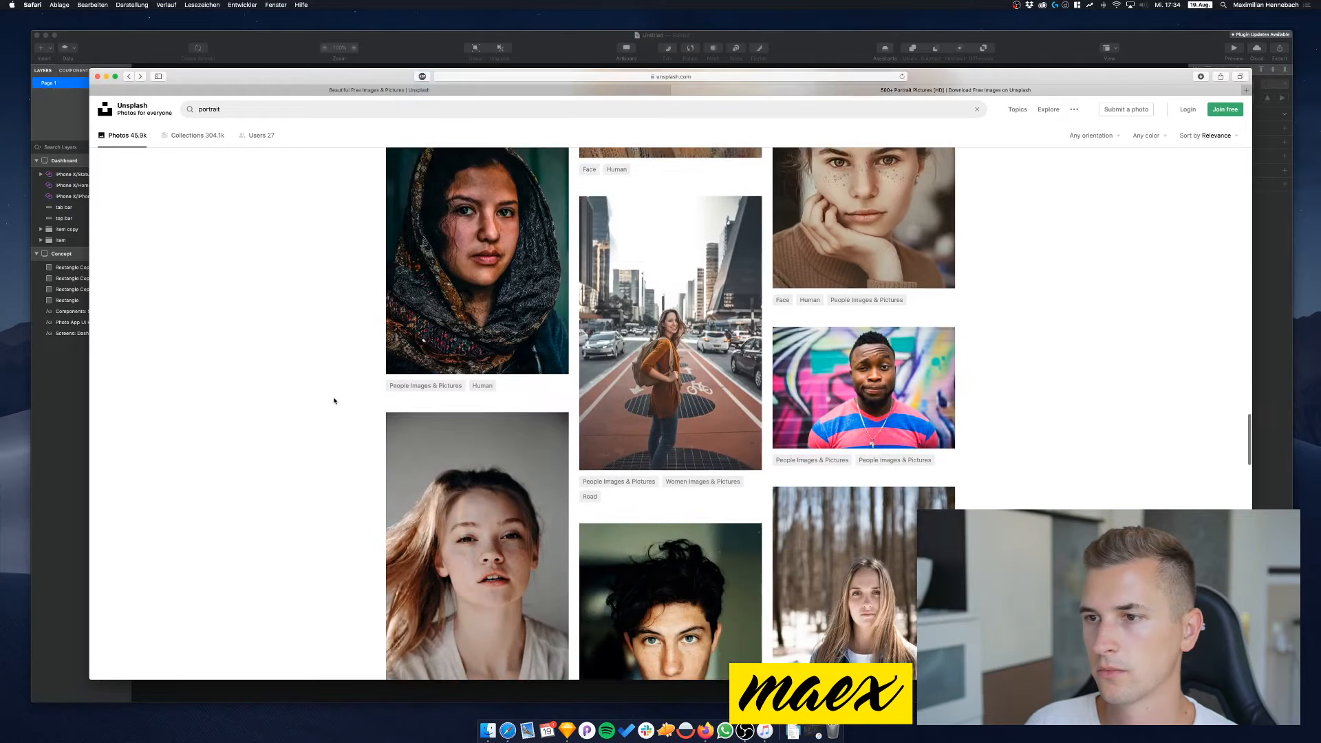
{"action": "scroll", "coordinate": [334, 401], "scroll_direction": "down", "scroll_amount": 7}
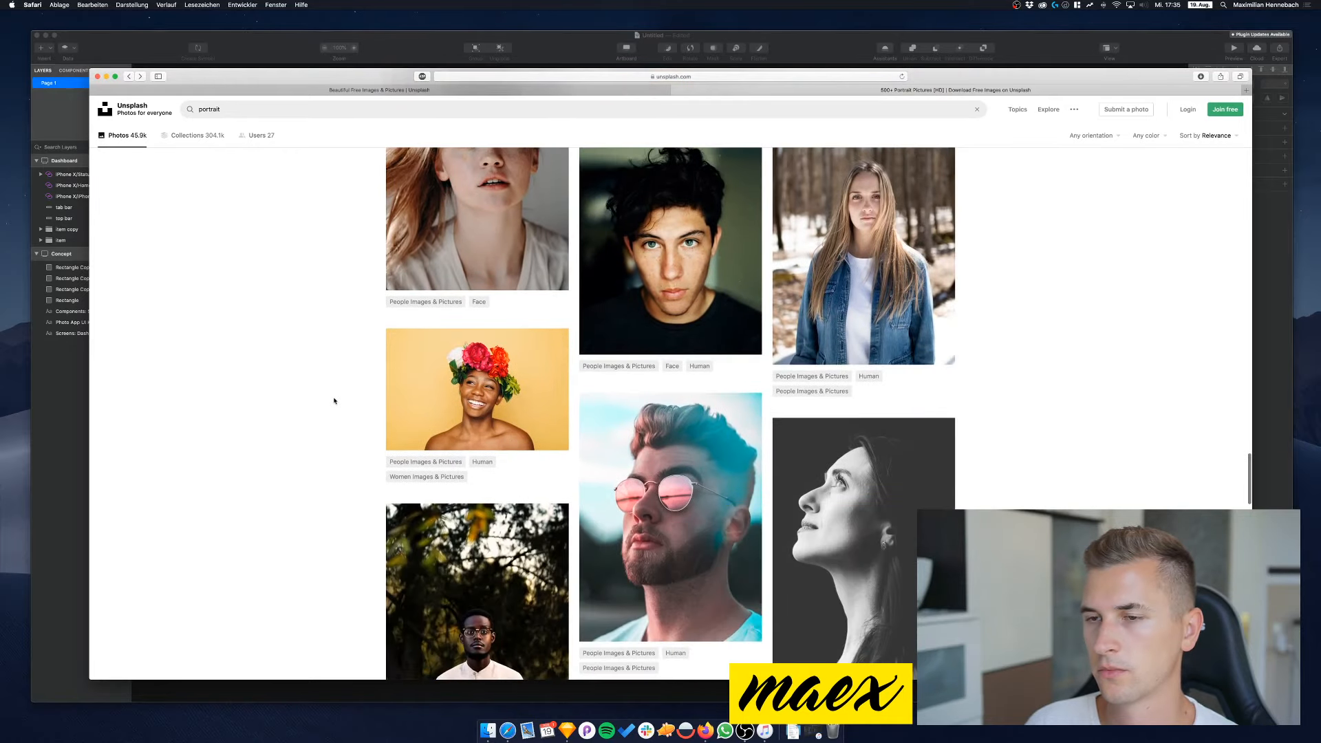
{"action": "scroll", "coordinate": [333, 400], "scroll_direction": "down", "scroll_amount": 9}
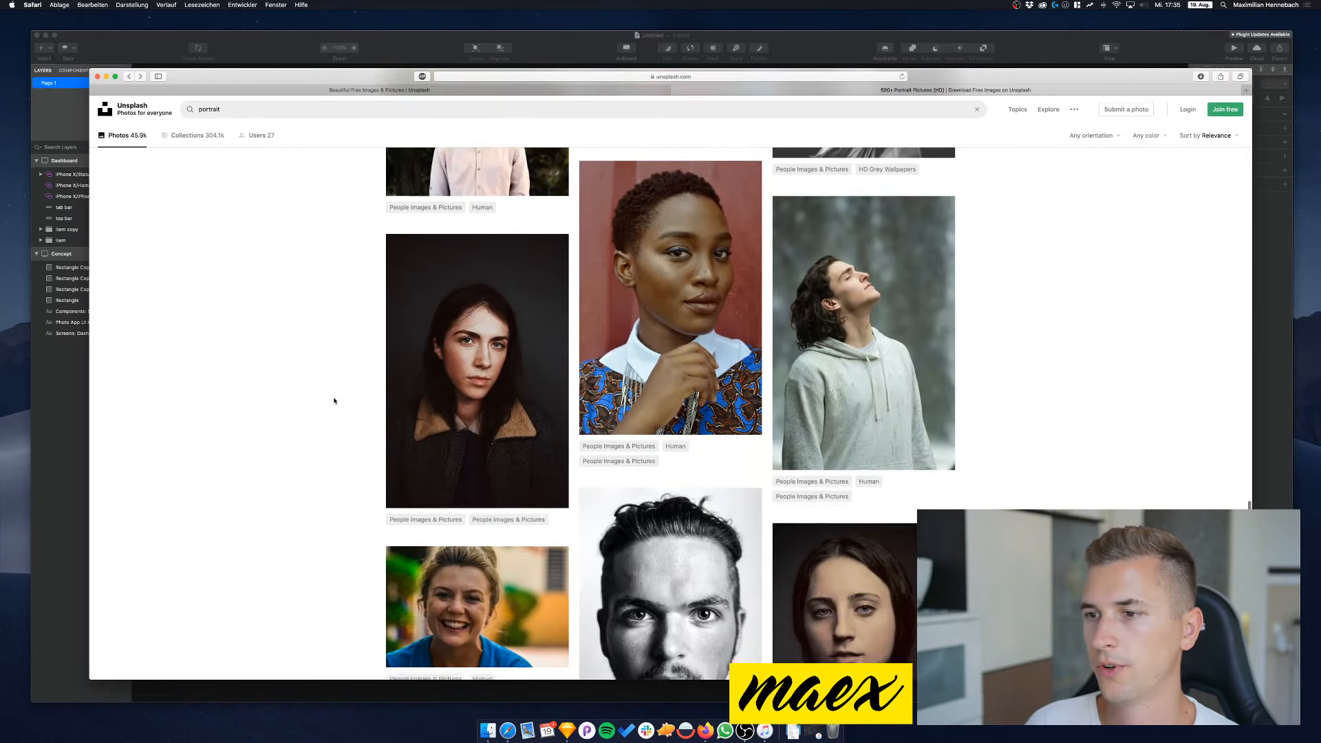
{"action": "scroll", "coordinate": [334, 400], "scroll_direction": "down", "scroll_amount": 4}
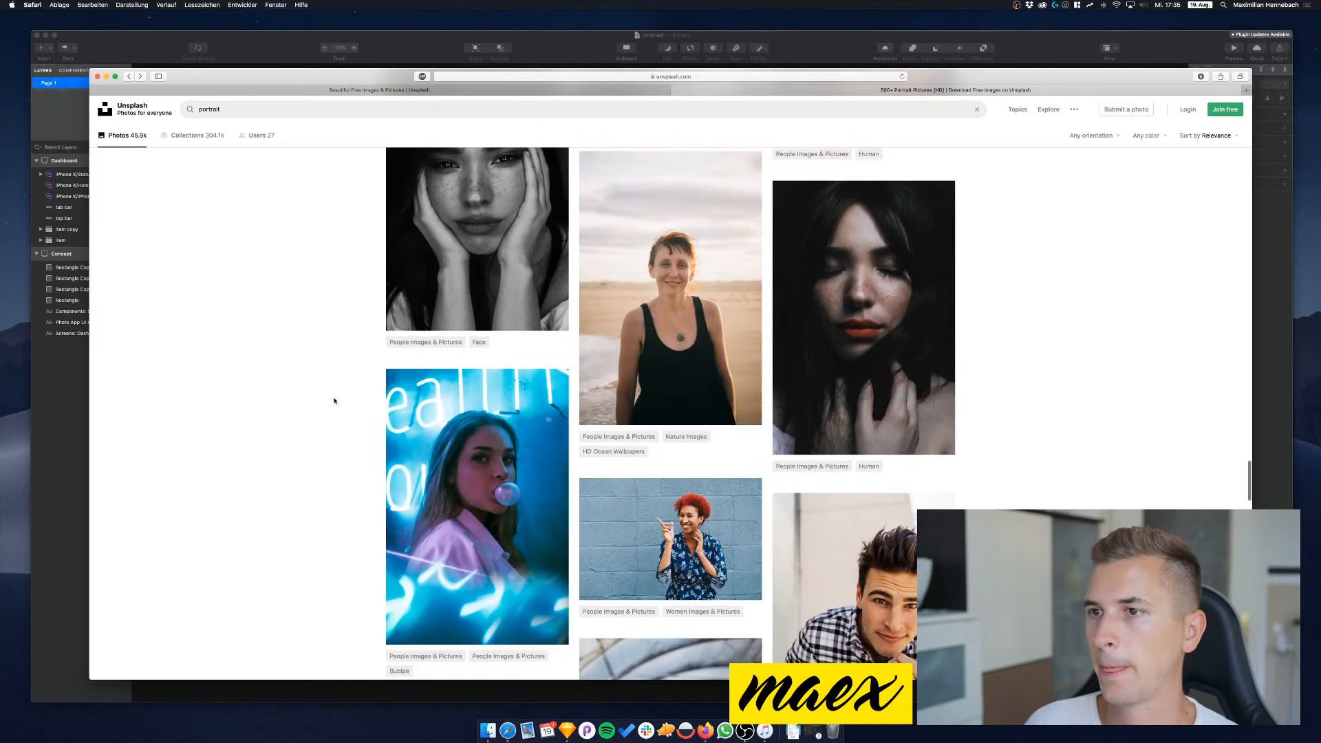
{"action": "scroll", "coordinate": [334, 401], "scroll_direction": "down", "scroll_amount": 12}
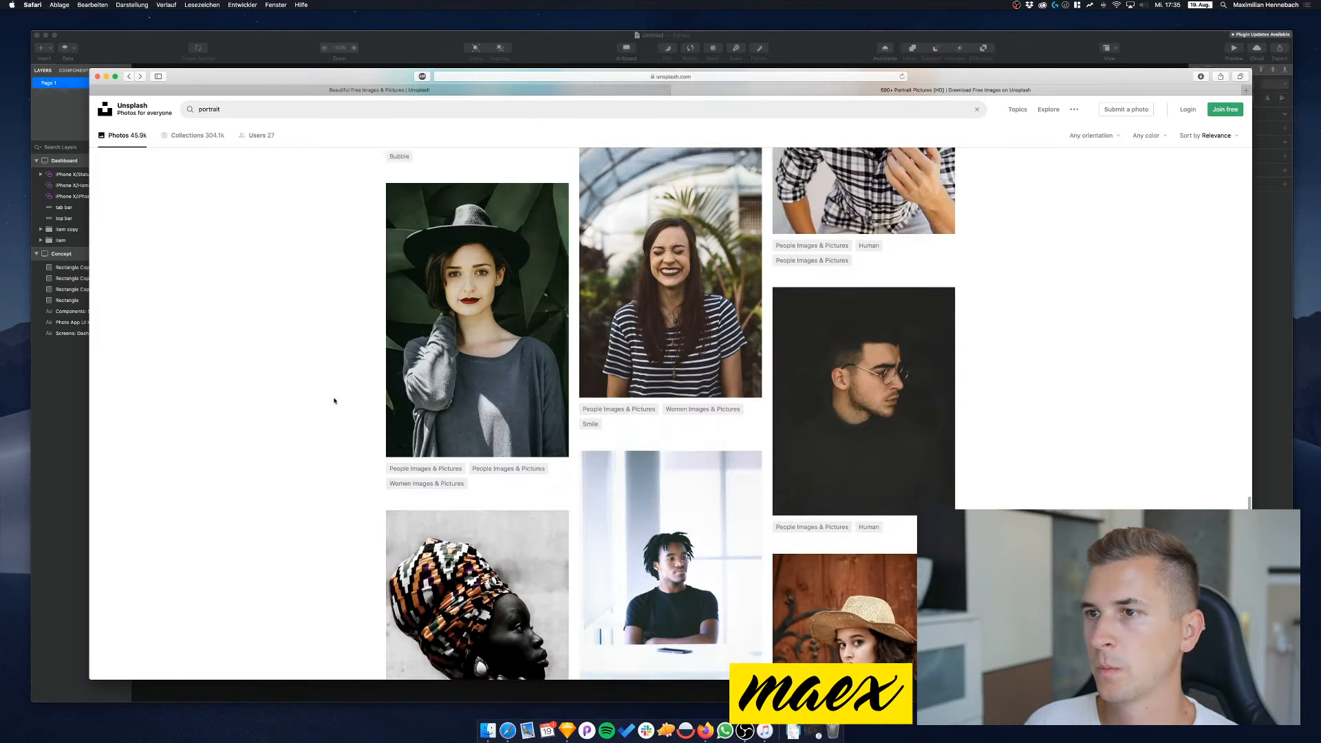
{"action": "scroll", "coordinate": [334, 400], "scroll_direction": "down", "scroll_amount": 10}
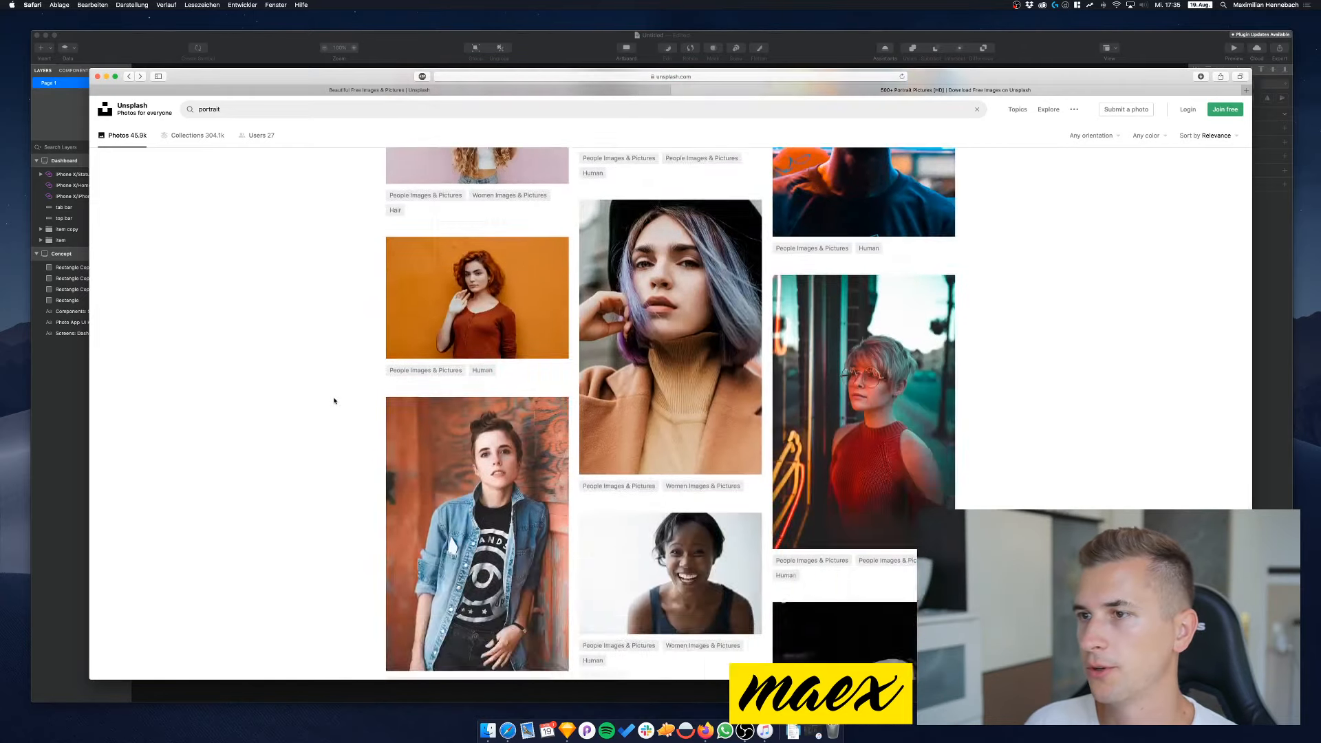
{"action": "scroll", "coordinate": [333, 401], "scroll_direction": "up", "scroll_amount": 2}
{"action": "scroll", "coordinate": [334, 401], "scroll_direction": "down", "scroll_amount": 2}
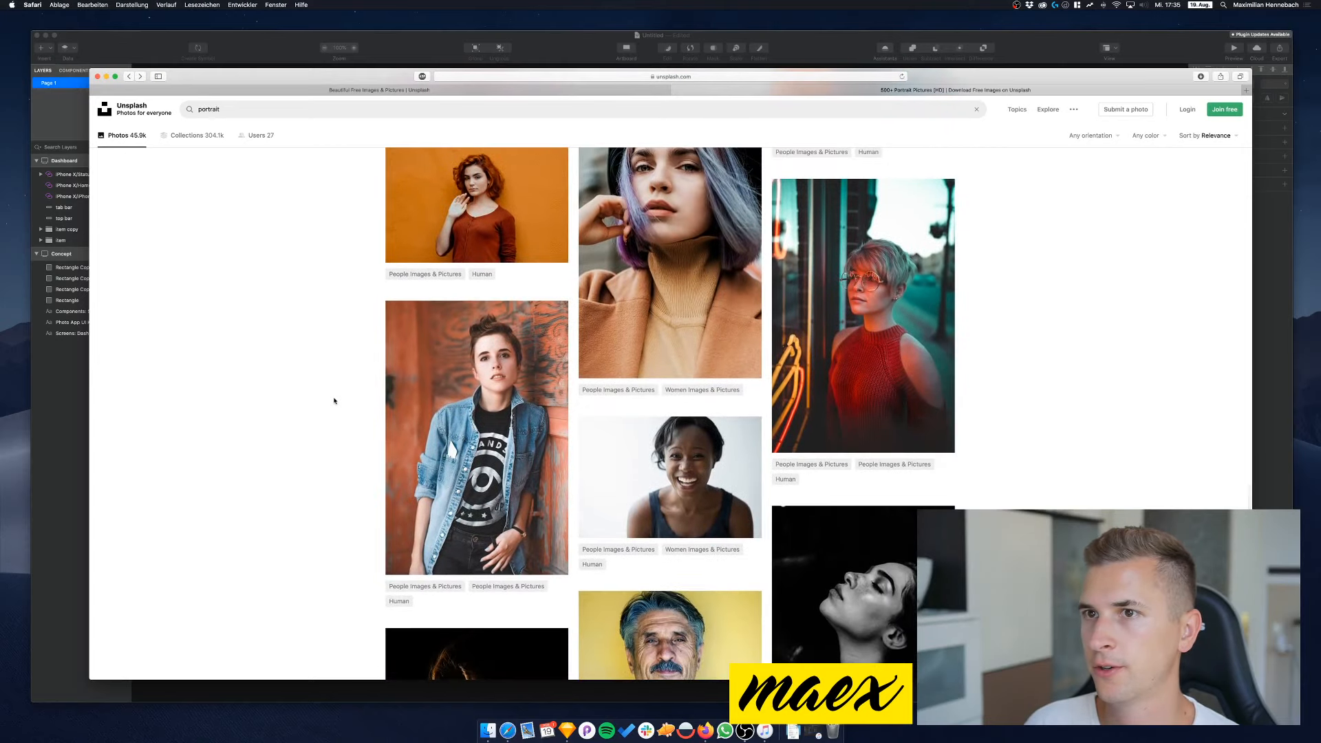
{"action": "scroll", "coordinate": [334, 401], "scroll_direction": "down", "scroll_amount": 4}
{"action": "scroll", "coordinate": [334, 400], "scroll_direction": "down", "scroll_amount": 10}
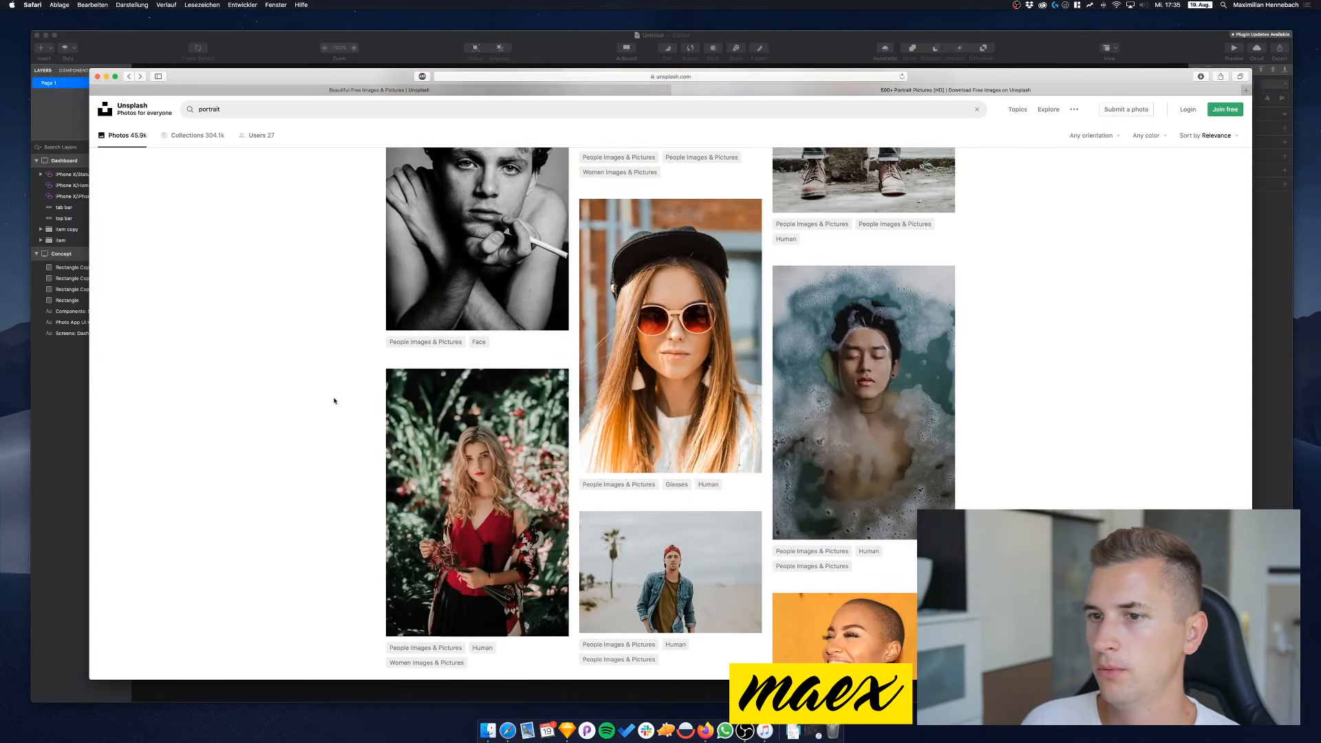
{"action": "scroll", "coordinate": [334, 401], "scroll_direction": "up", "scroll_amount": 2}
{"action": "scroll", "coordinate": [334, 400], "scroll_direction": "down", "scroll_amount": 2}
{"action": "scroll", "coordinate": [334, 400], "scroll_direction": "up", "scroll_amount": 8}
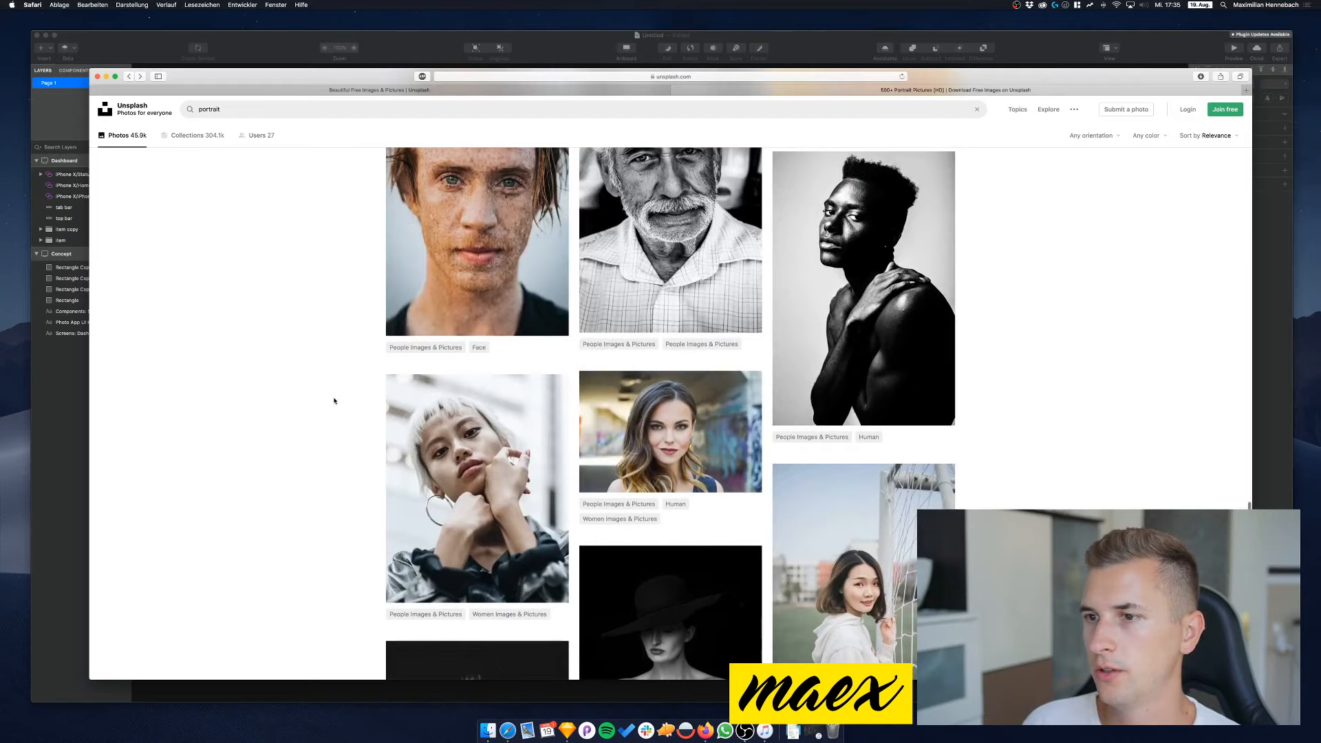
{"action": "scroll", "coordinate": [333, 401], "scroll_direction": "down", "scroll_amount": 10}
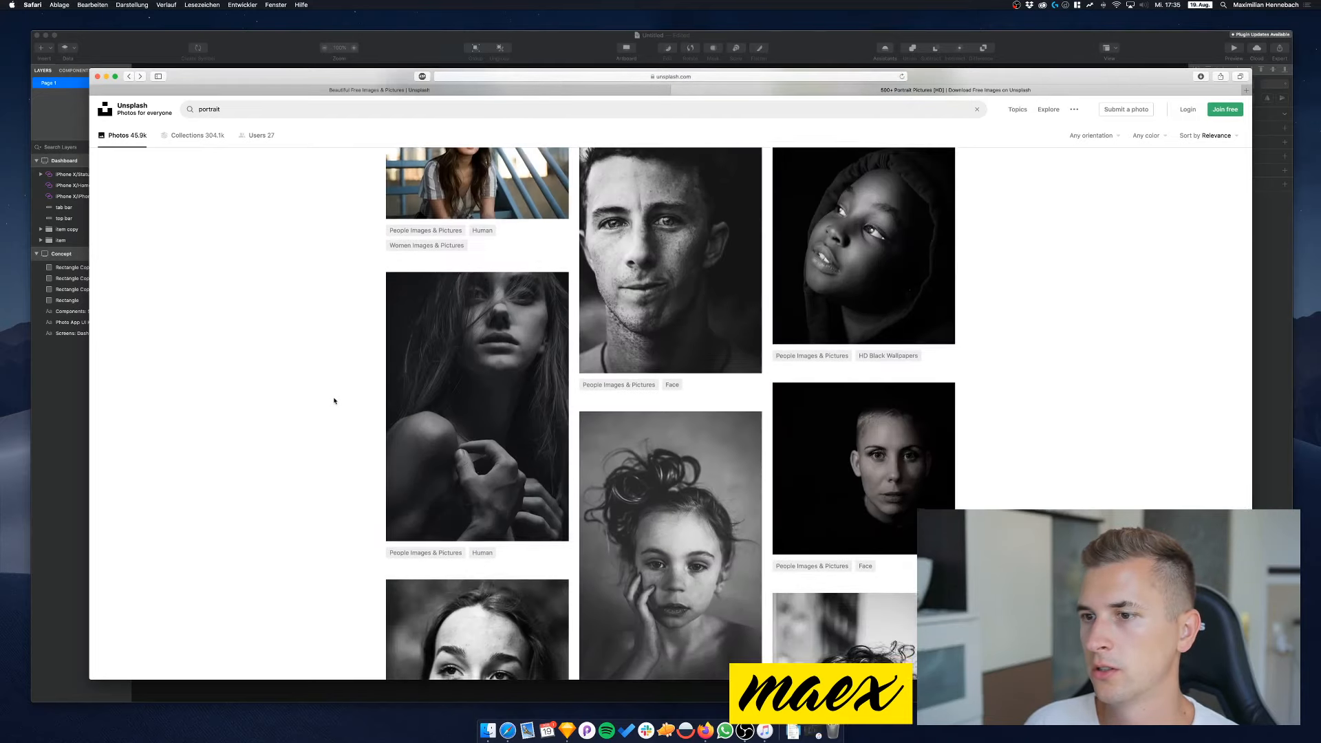
{"action": "scroll", "coordinate": [334, 400], "scroll_direction": "down", "scroll_amount": 15}
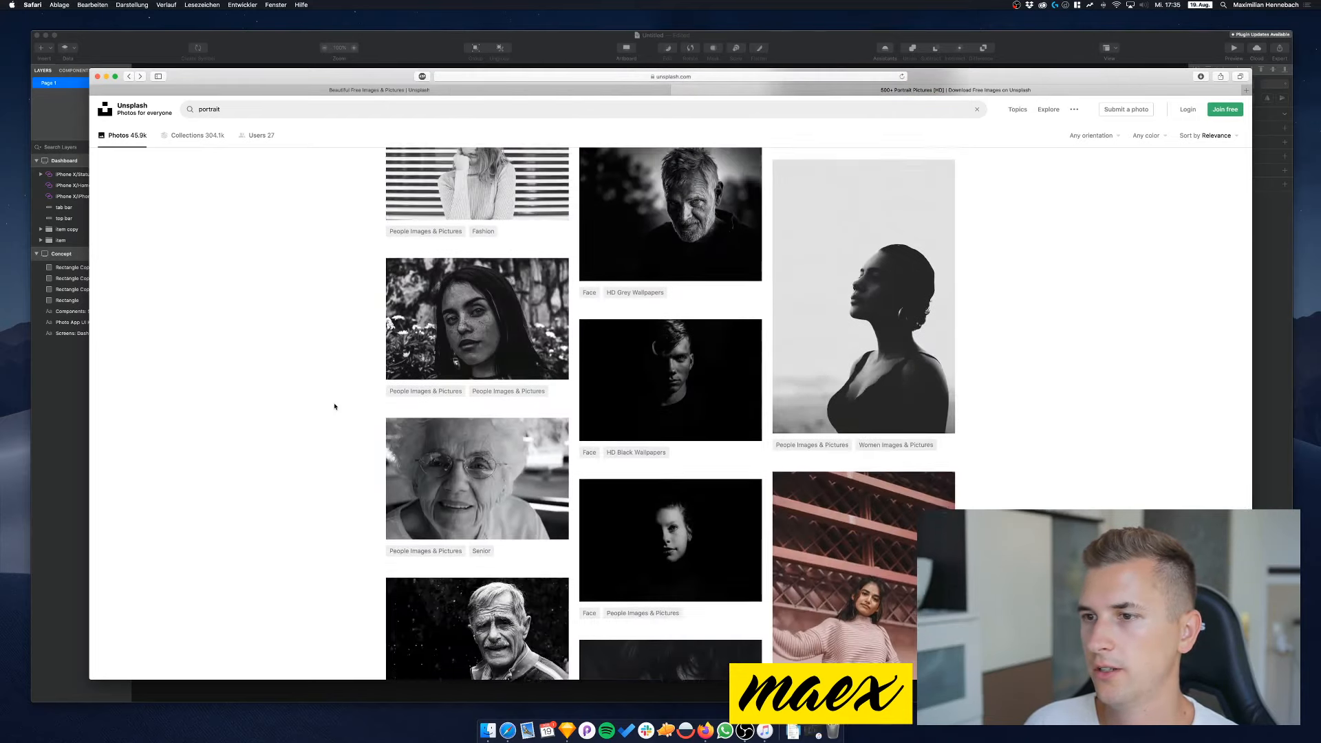
{"action": "scroll", "coordinate": [335, 407], "scroll_direction": "down", "scroll_amount": 15}
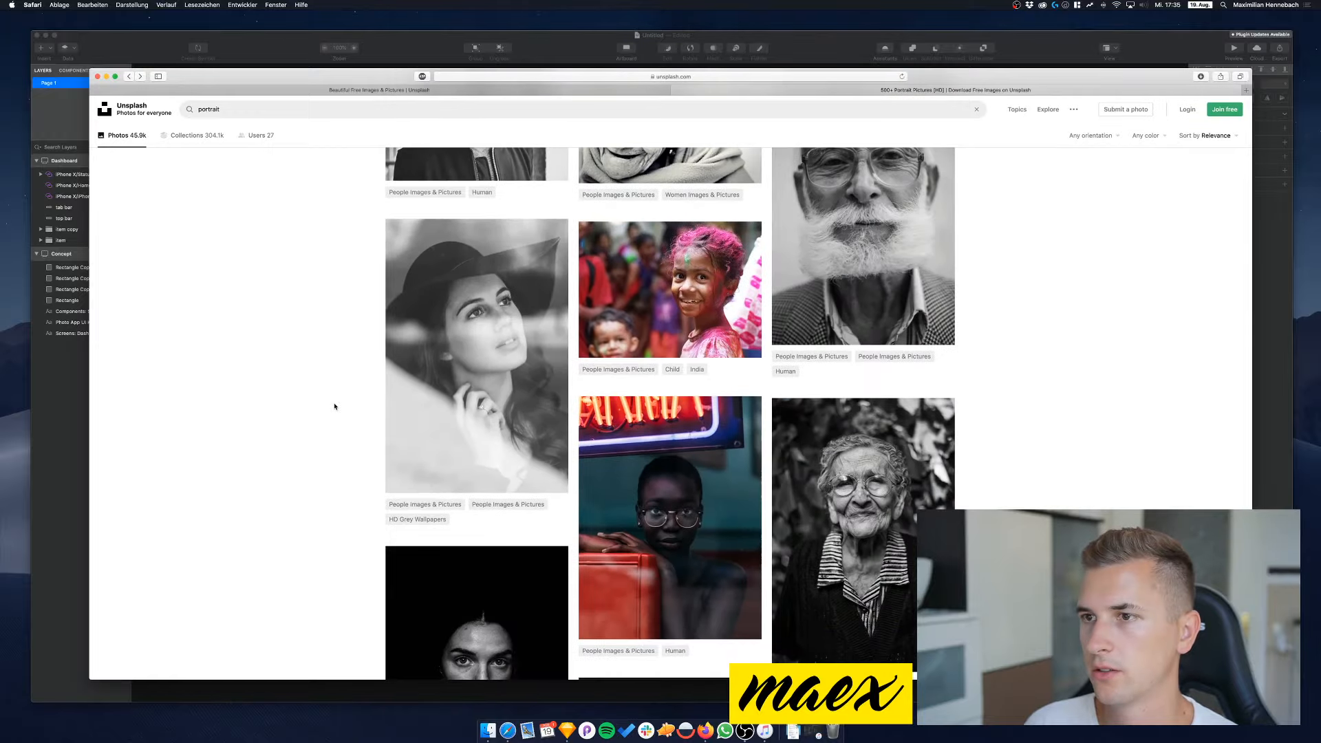
{"action": "scroll", "coordinate": [334, 407], "scroll_direction": "down", "scroll_amount": 15}
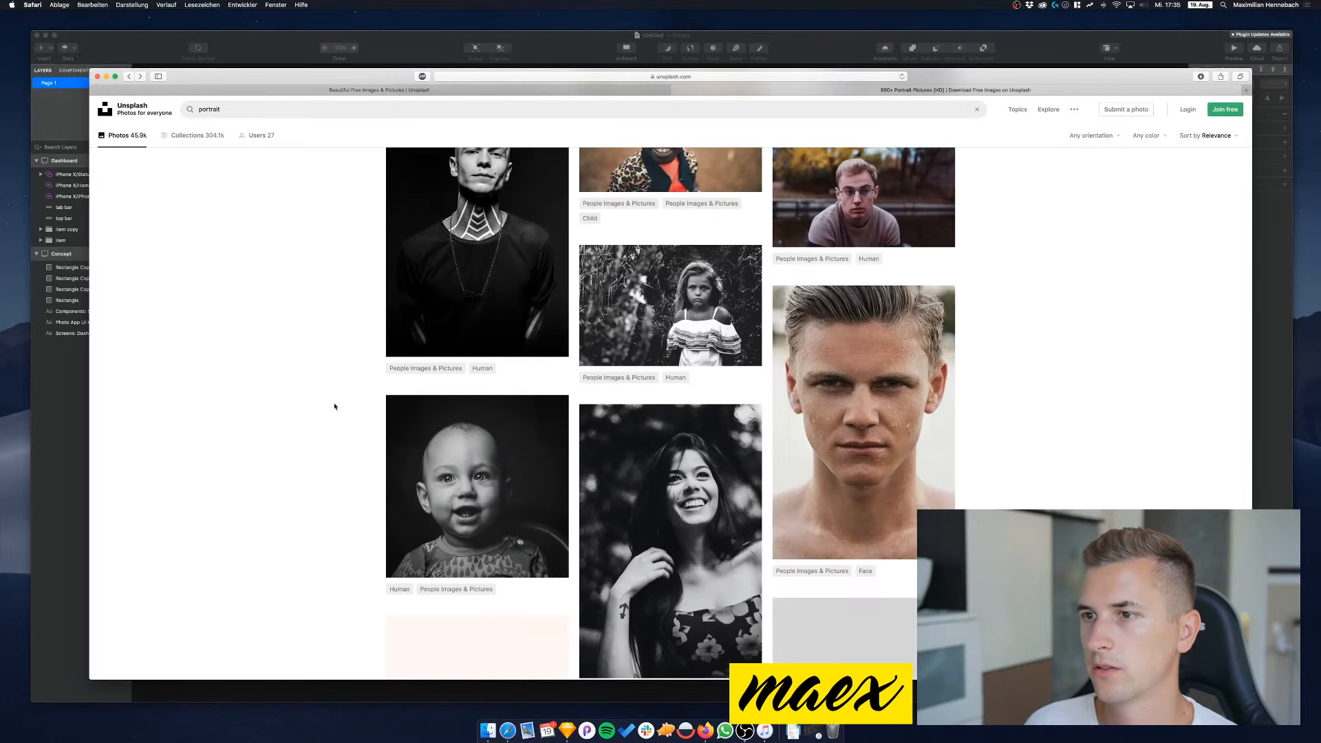
{"action": "scroll", "coordinate": [334, 407], "scroll_direction": "up", "scroll_amount": 20}
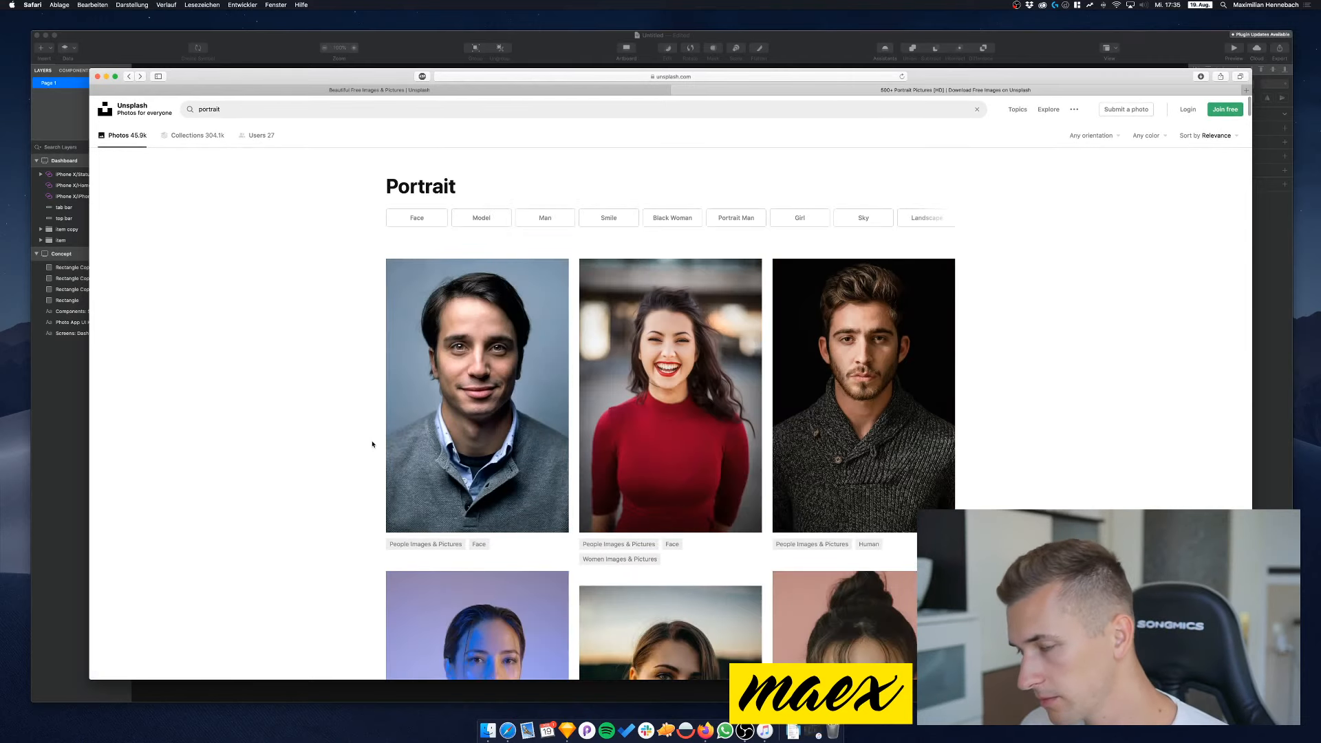
Open the portrait of the laughing woman in the red top and copy its image
{"action": "scroll", "coordinate": [236, 377], "scroll_direction": "down", "scroll_amount": 3}
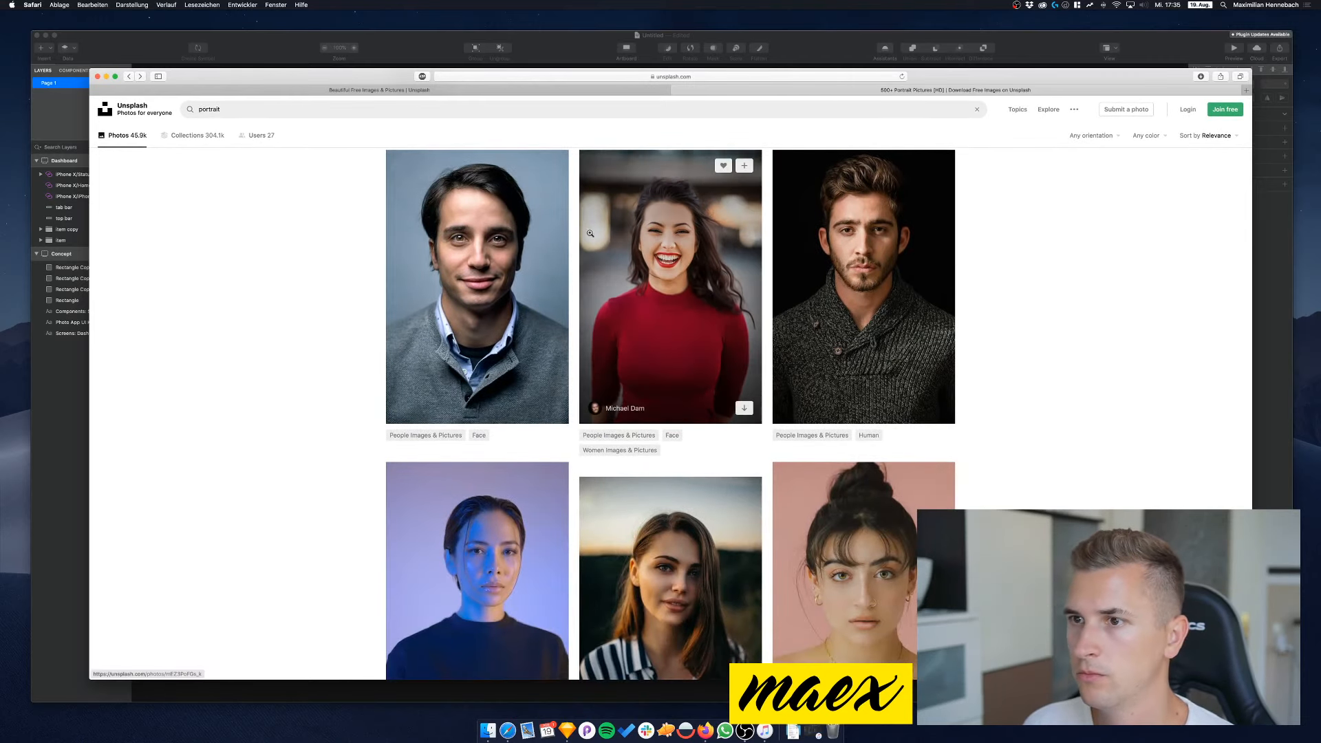
{"action": "left_click", "coordinate": [675, 275]}
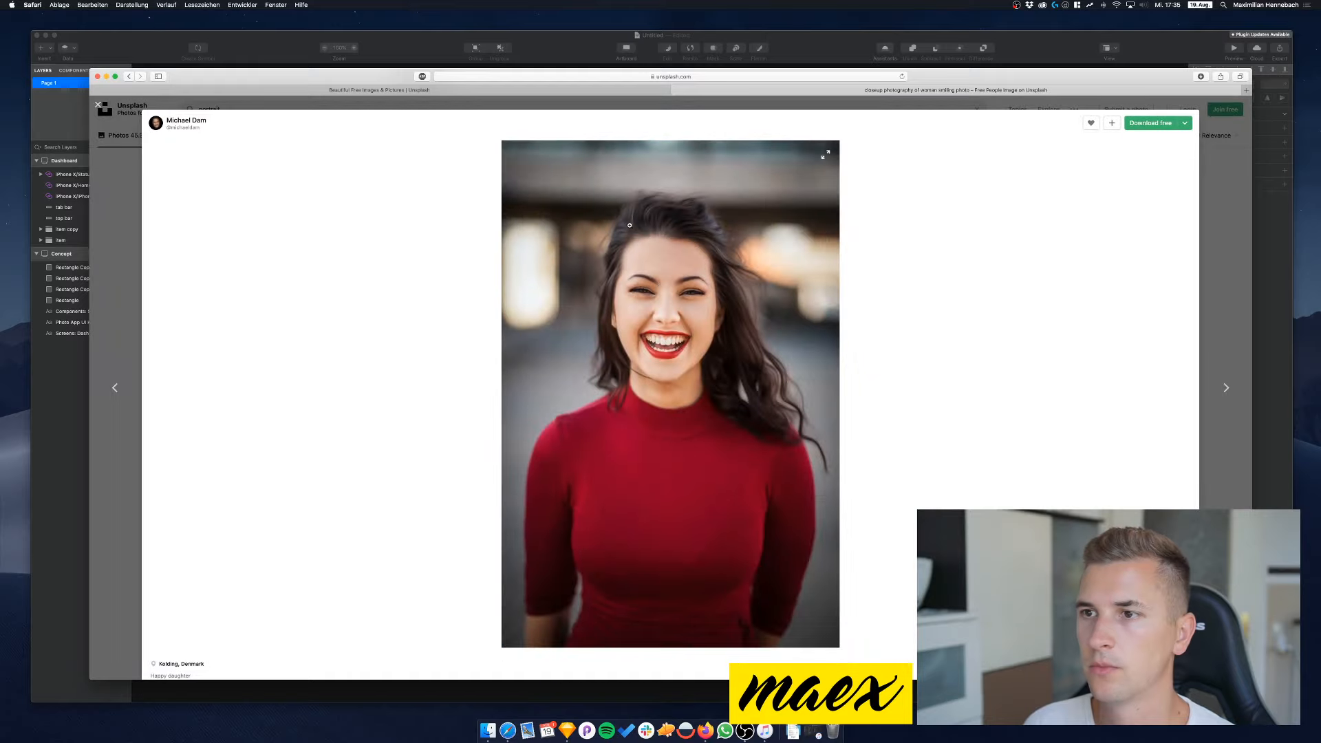
{"action": "right_click", "coordinate": [661, 287]}
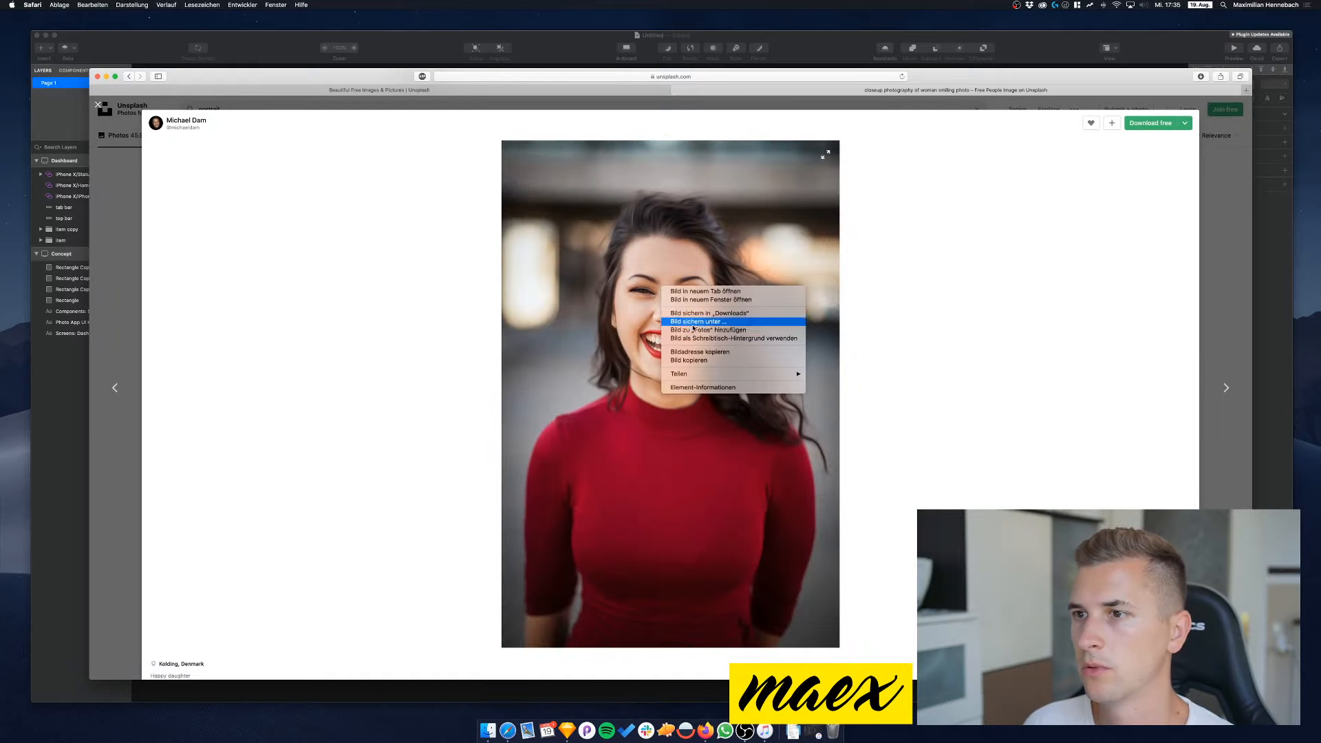
{"action": "left_click", "coordinate": [694, 361]}
Switch to Sketch and paste the woman's portrait above the circle in the second card's group
{"action": "left_click", "coordinate": [567, 731]}
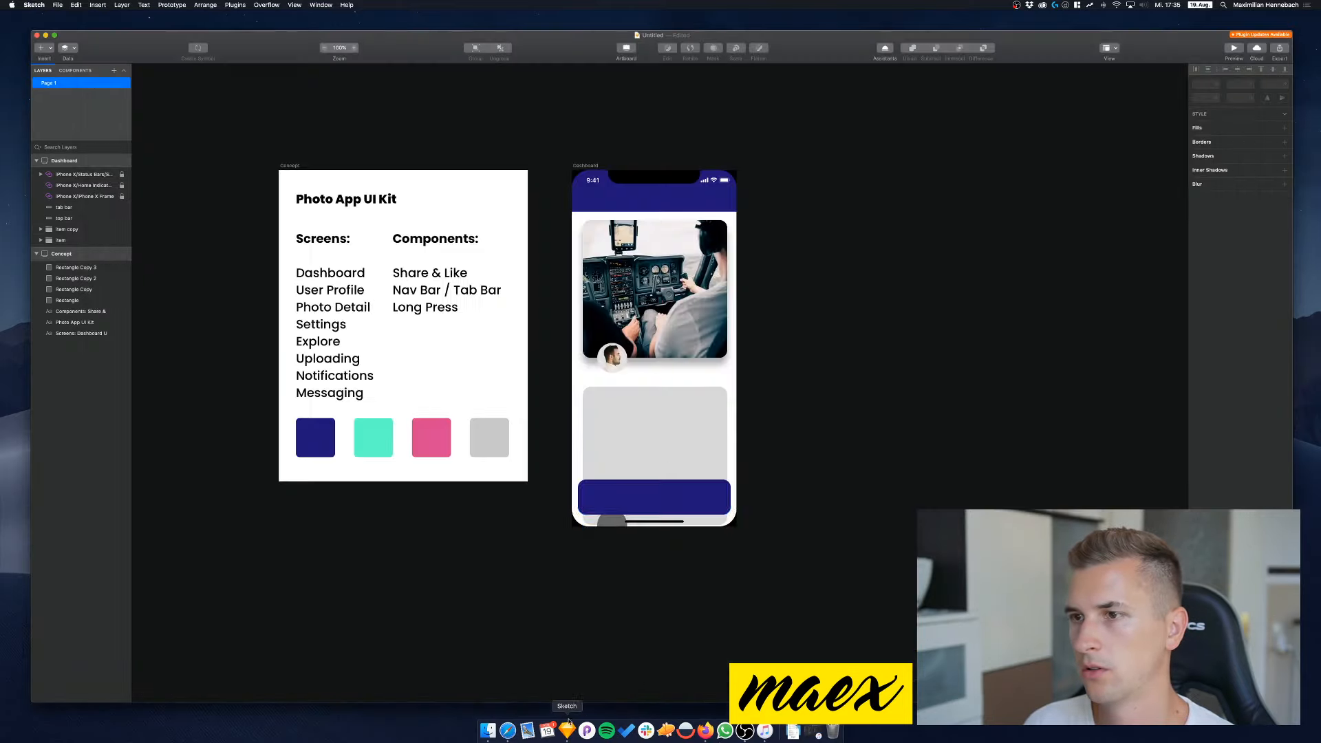
{"action": "double_click", "coordinate": [615, 525]}
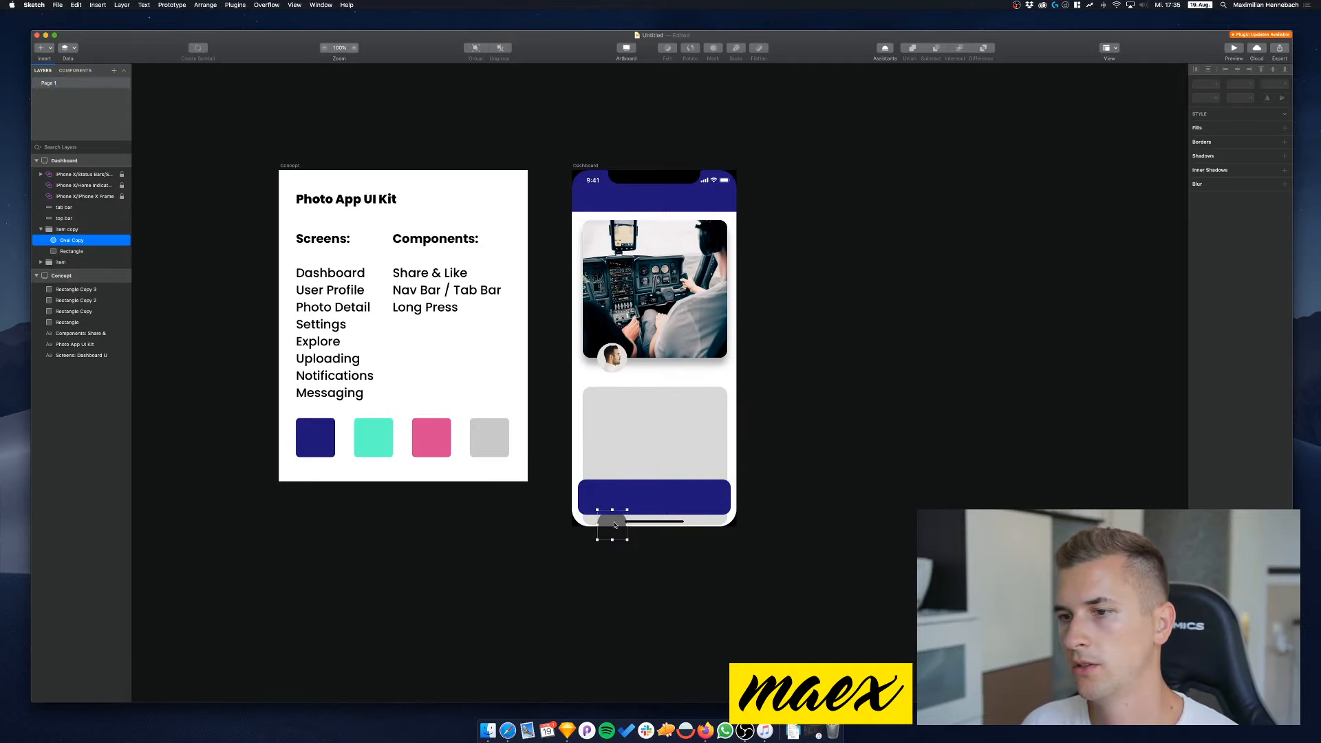
{"action": "key", "text": "super+v"}
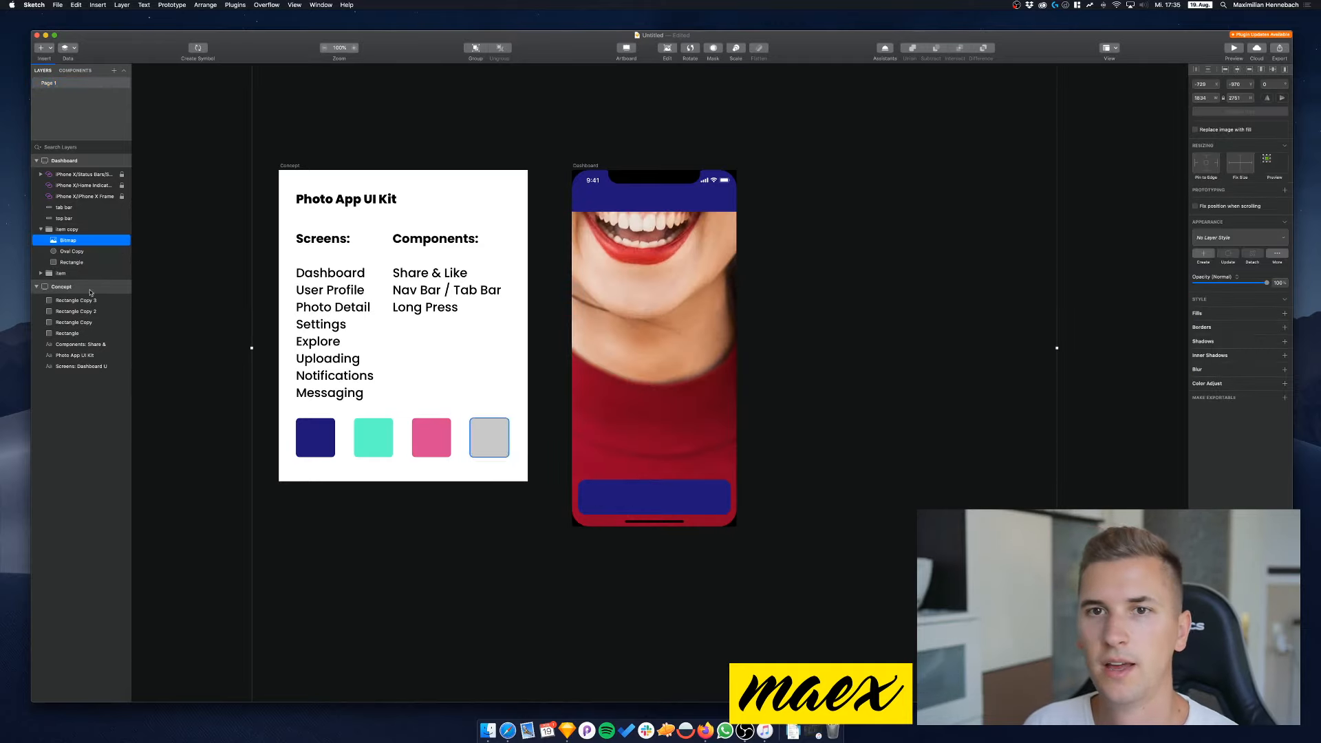
Turn the second card's circle into a mask for the portrait and scale the portrait down to 222 px wide
{"action": "right_click", "coordinate": [58, 249]}
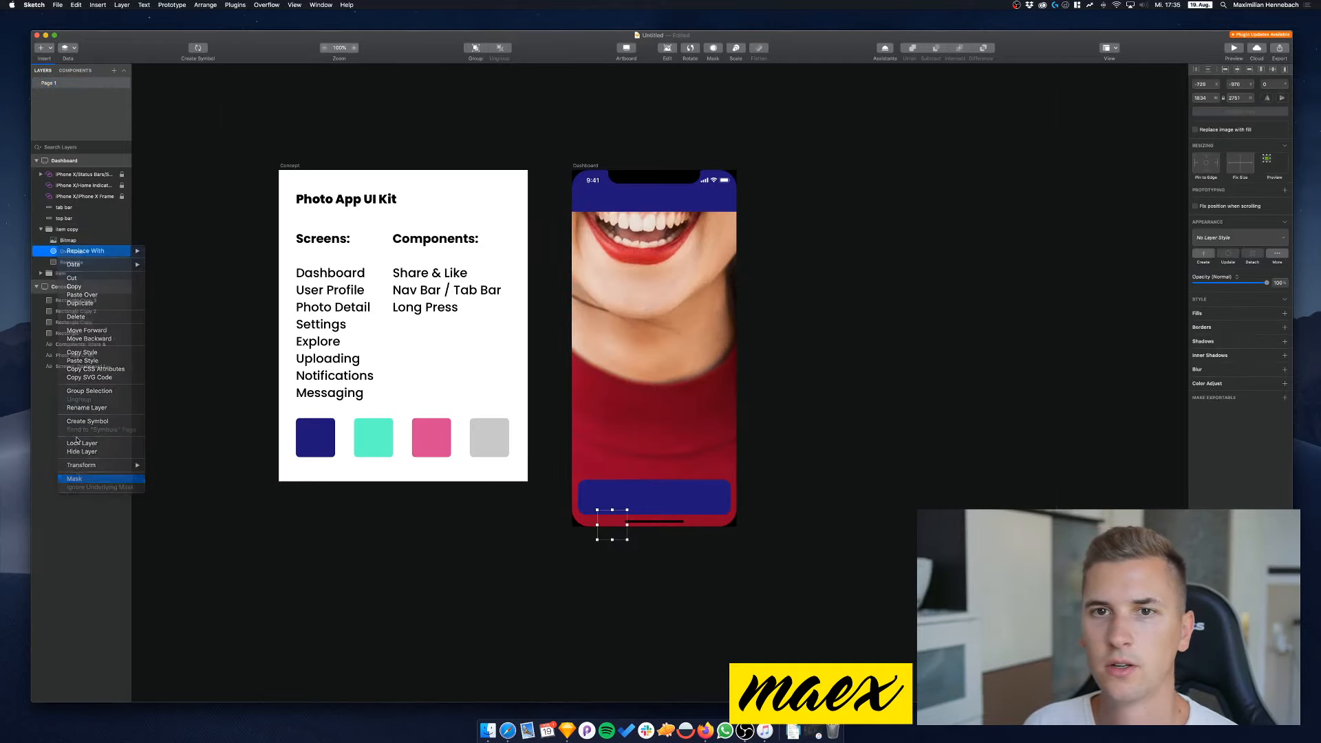
{"action": "left_click", "coordinate": [76, 477]}
{"action": "left_click", "coordinate": [72, 240]}
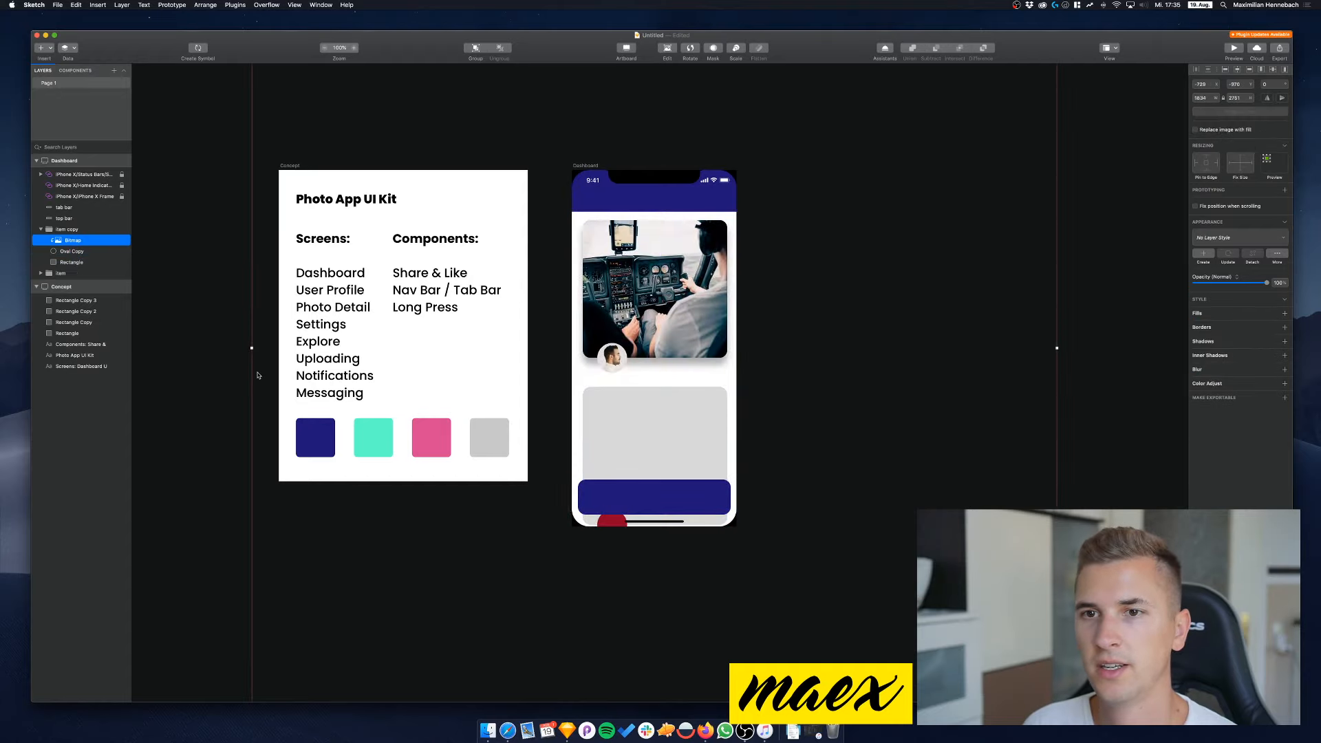
{"action": "left_click_drag", "start_coordinate": [252, 349], "coordinate": [606, 393]}
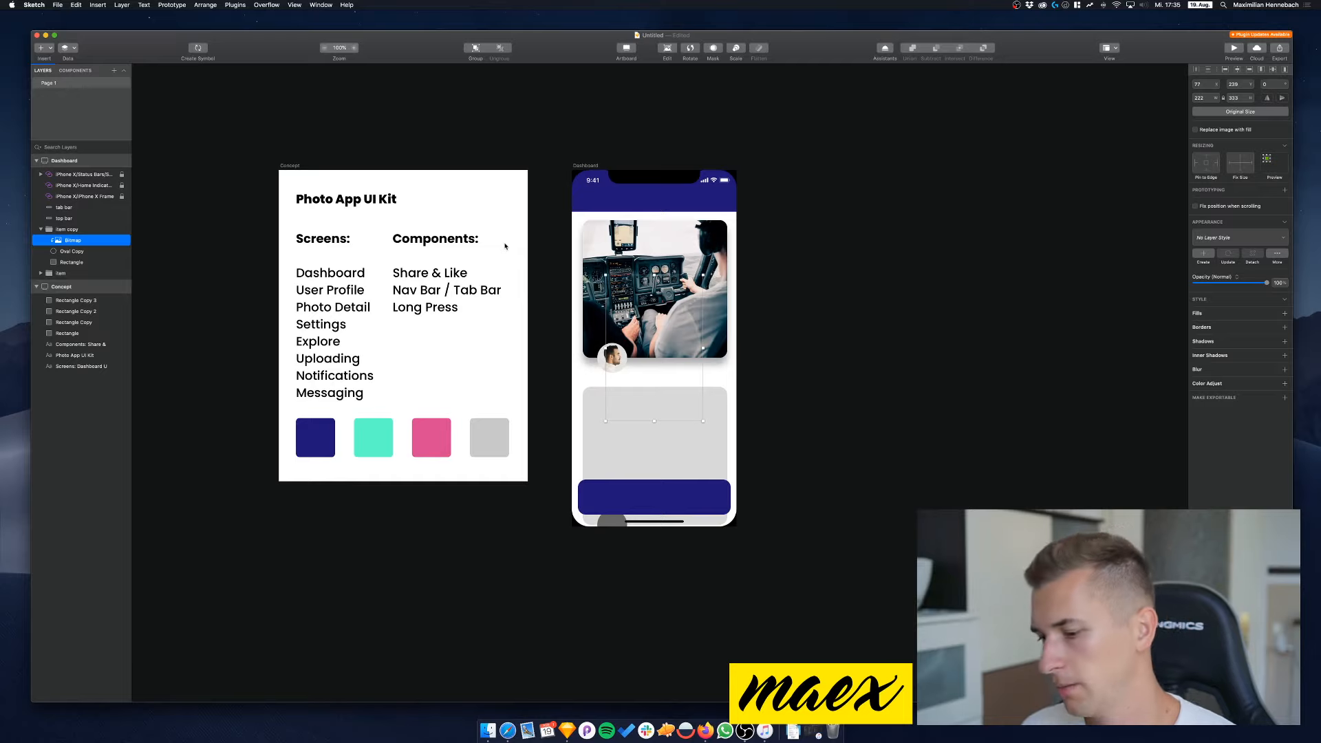
Move the woman's portrait left and down until it fills the second card's circle mask
{"action": "key", "text": "shift+Left"}
{"action": "key", "text": "shift+Left"}
{"action": "key", "text": "shift+Left"}
{"action": "key", "text": "shift+Left"}
{"action": "key", "text": "shift+Down"}
{"action": "key", "text": "shift+Down"}
{"action": "key", "text": "shift+Down"}
{"action": "key", "text": "shift+Down"}
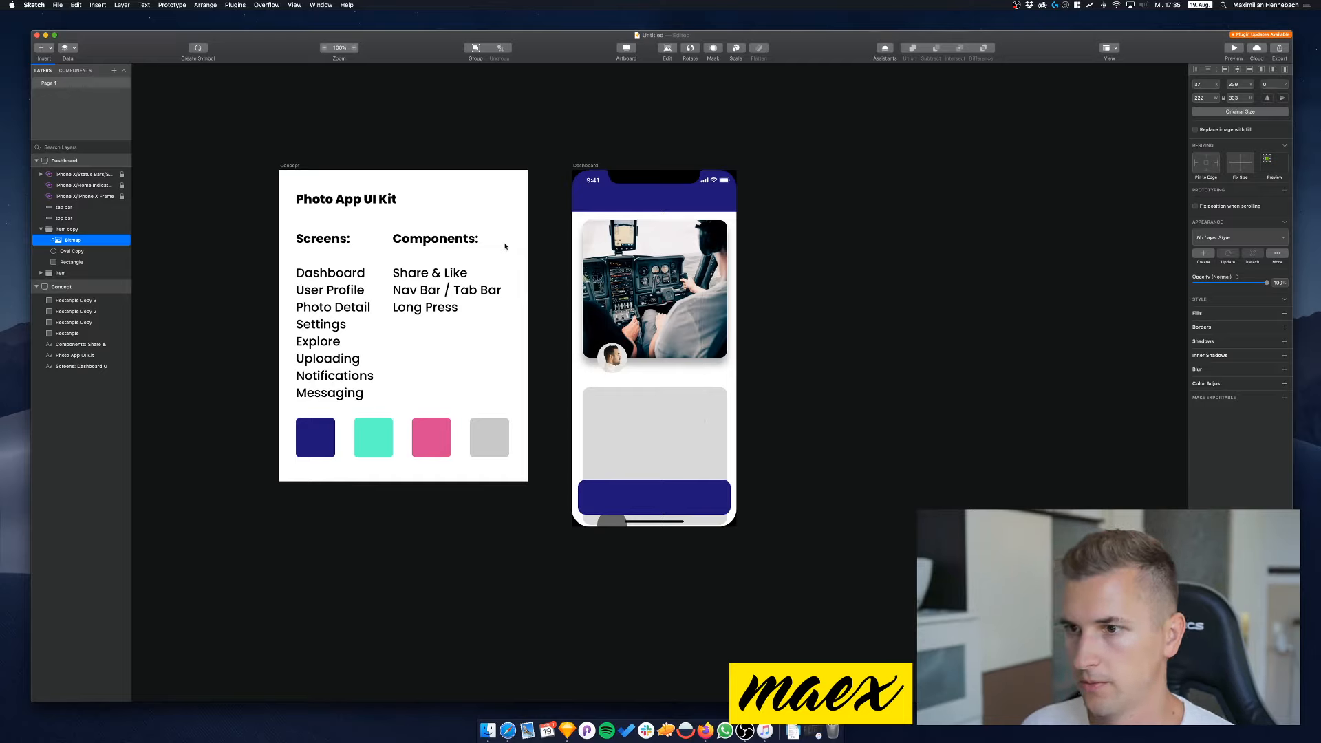
{"action": "key", "text": "shift+Down"}
{"action": "key", "text": "shift+Down"}
{"action": "key", "text": "shift+Down"}
{"action": "key", "text": "shift+Down"}
{"action": "key", "text": "shift+Down"}
{"action": "key", "text": "shift+Down"}
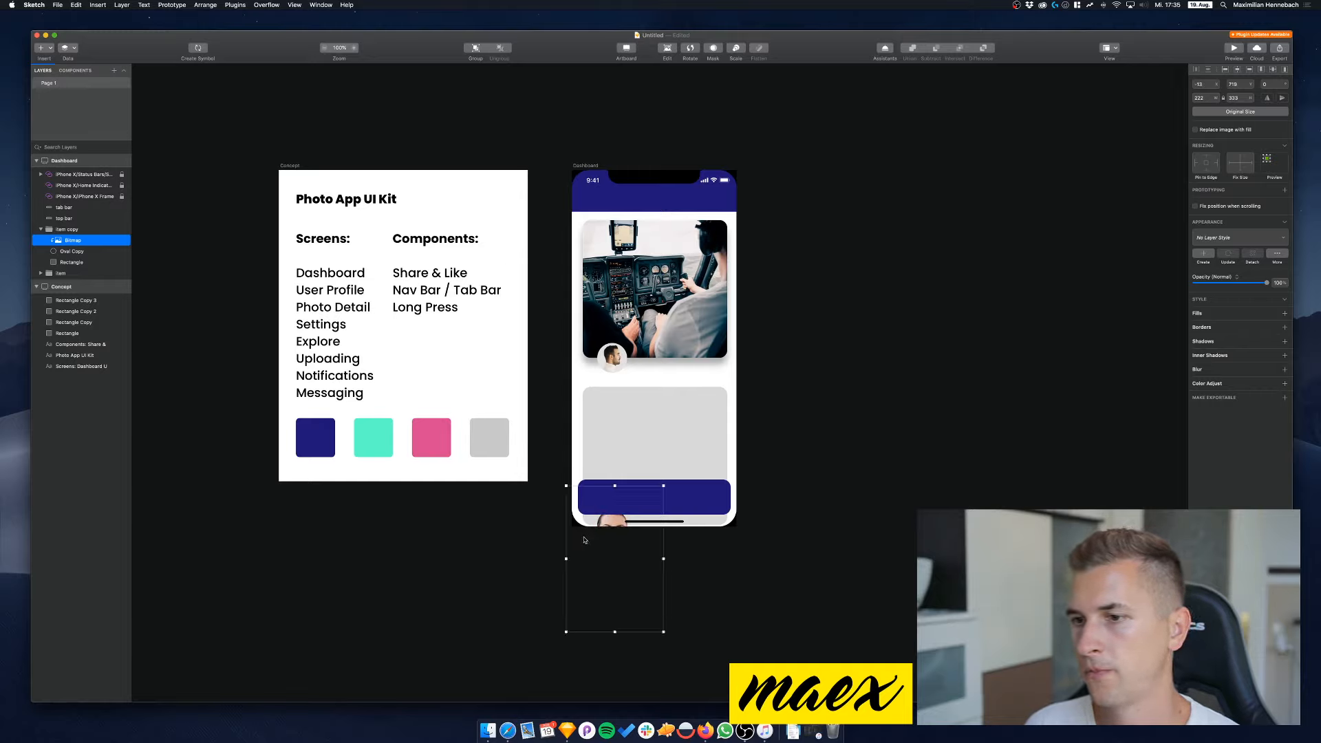
Scale the woman's portrait down to 102 px wide and position her face inside the second card's circle mask
{"action": "left_click_drag", "start_coordinate": [566, 559], "coordinate": [592, 560]}
{"action": "key", "text": "shift+Up"}
{"action": "key", "text": "shift+Up"}
{"action": "key", "text": "shift+Up"}
{"action": "key", "text": "shift+Up"}
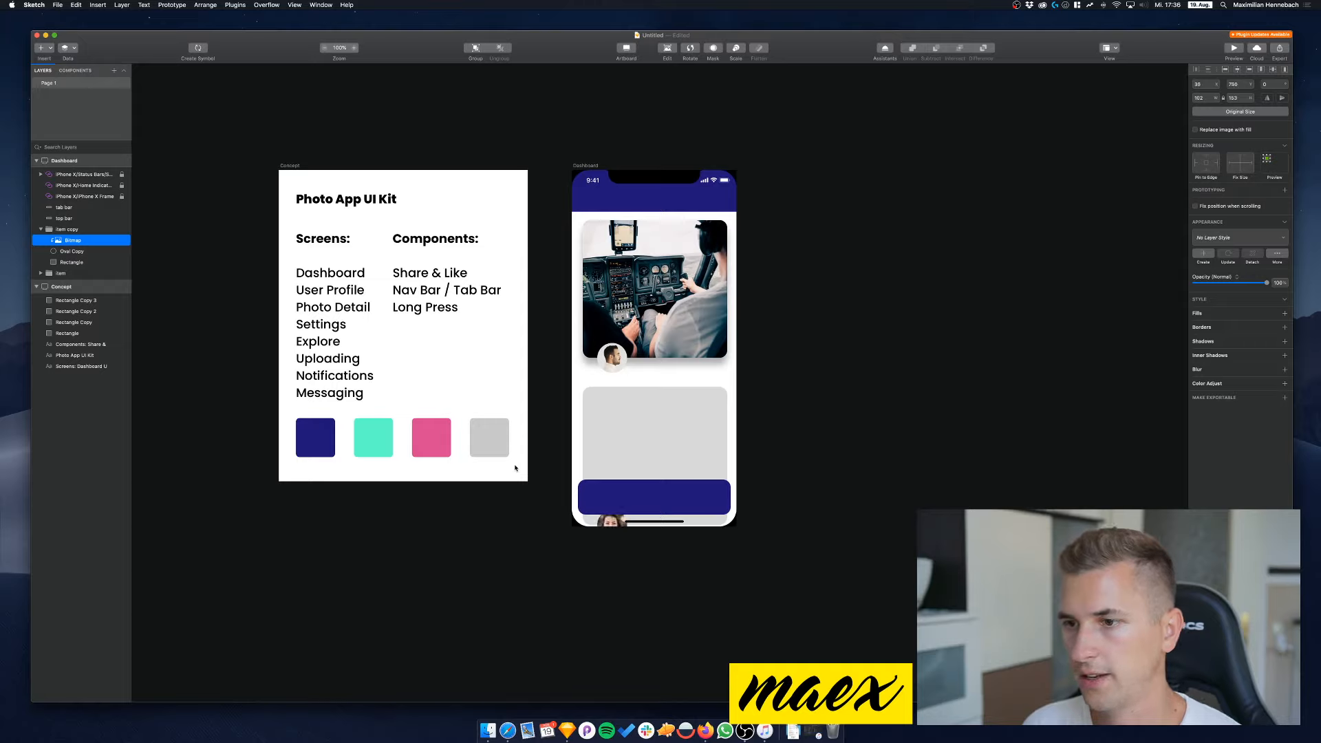
{"action": "key", "text": "Right"}
{"action": "key", "text": "Down"}
{"action": "key", "text": "Down"}
{"action": "key", "text": "Down"}
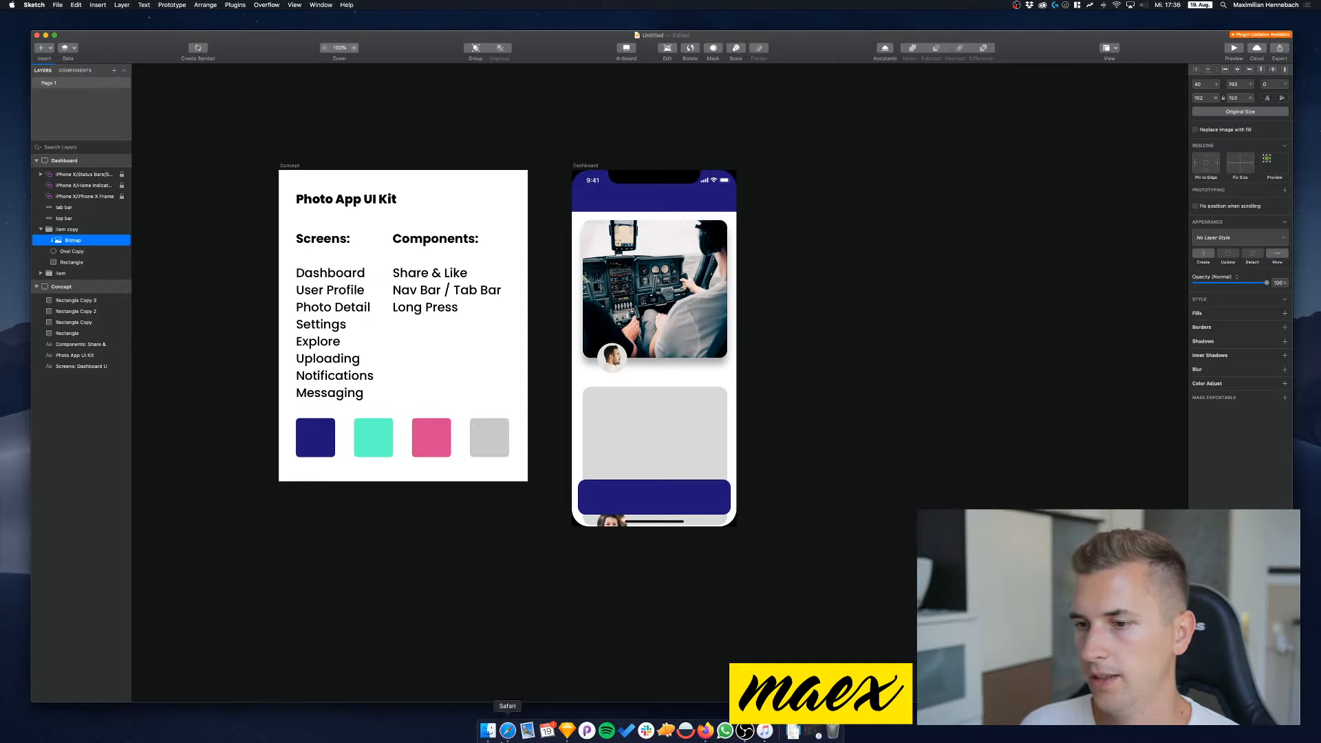
Switch to Safari, close the woman's portrait and go from the portrait search results to the Unsplash homepage
{"action": "left_click", "coordinate": [508, 731]}
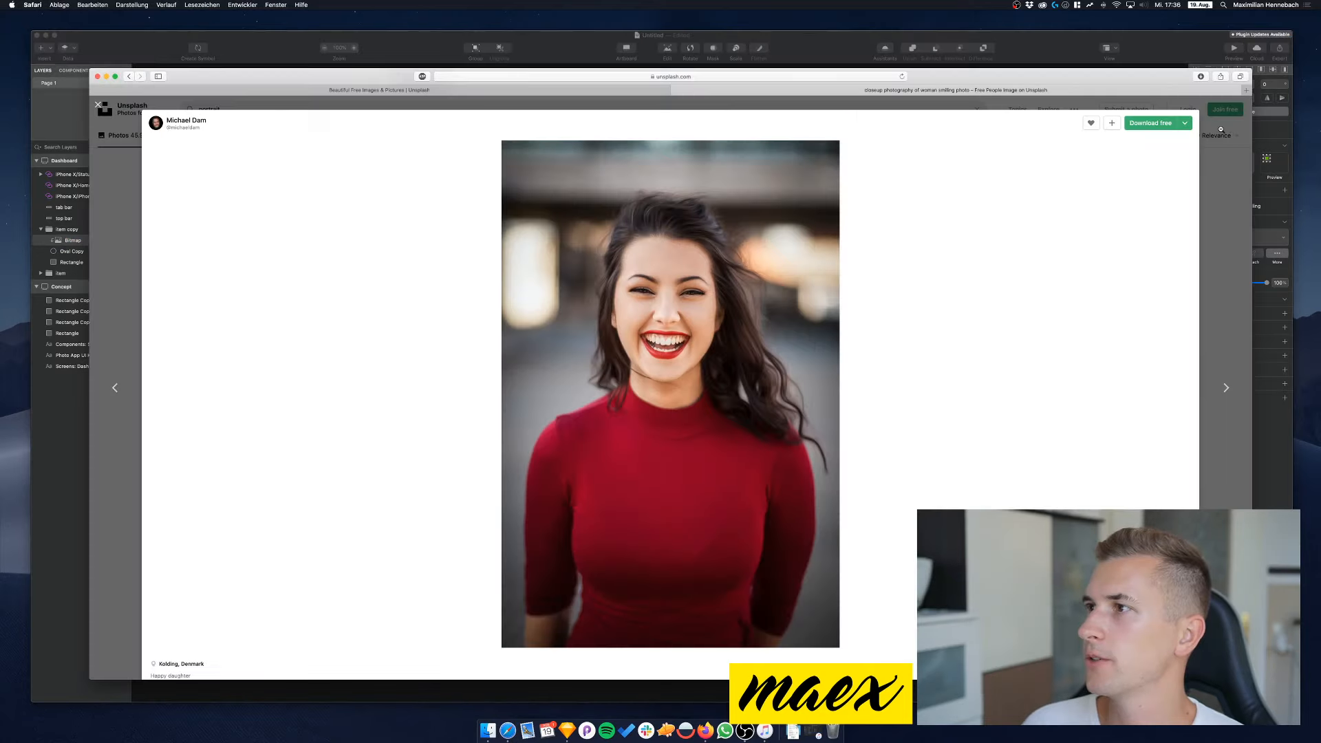
{"action": "left_click", "coordinate": [98, 107]}
{"action": "left_click", "coordinate": [474, 108]}
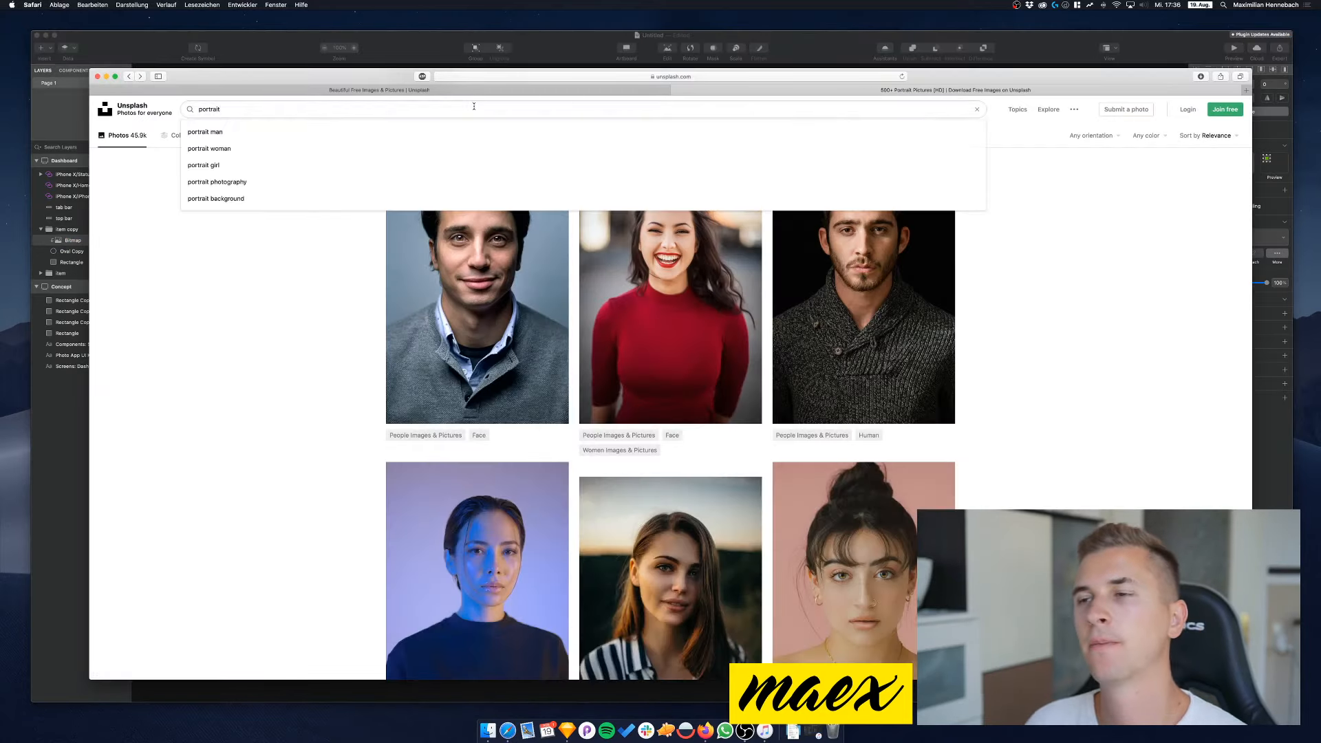
{"action": "key", "text": "super+BackSpace"}
{"action": "key", "text": "Return"}
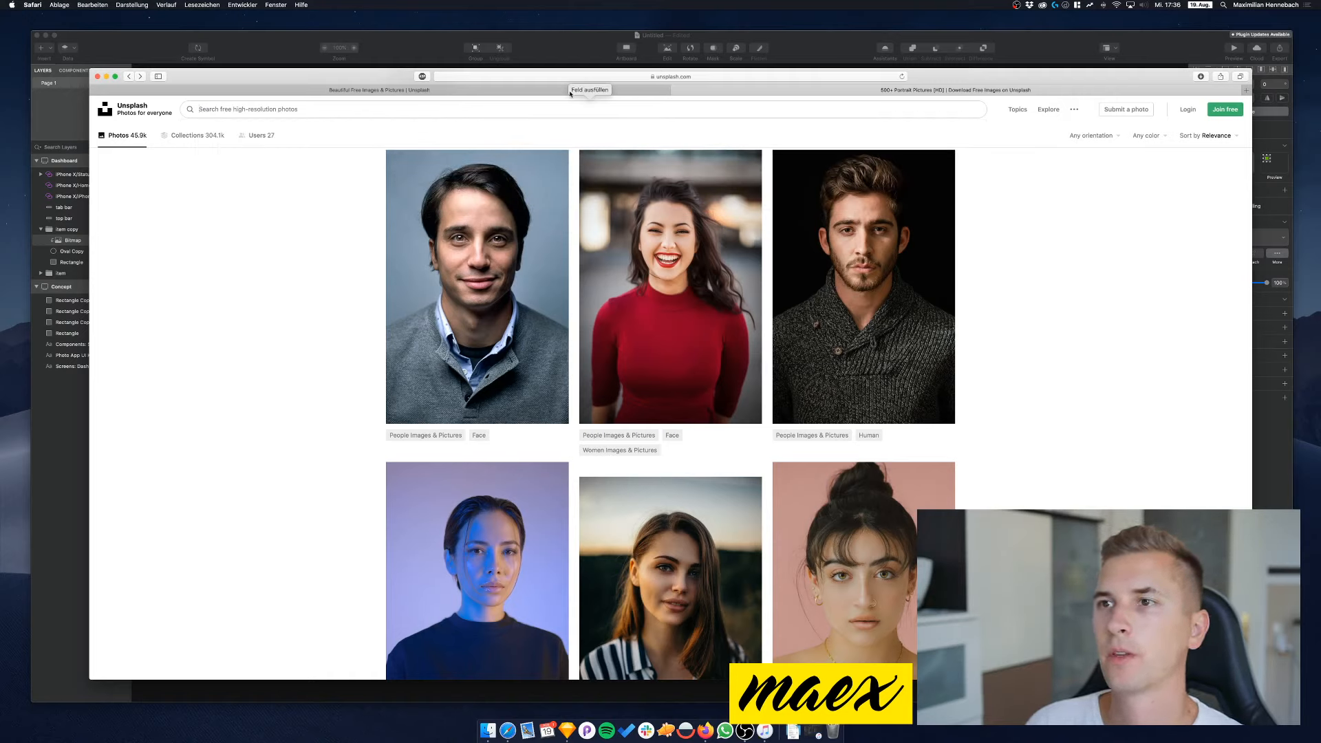
{"action": "left_click", "coordinate": [580, 77]}
{"action": "left_click", "coordinate": [580, 77]}
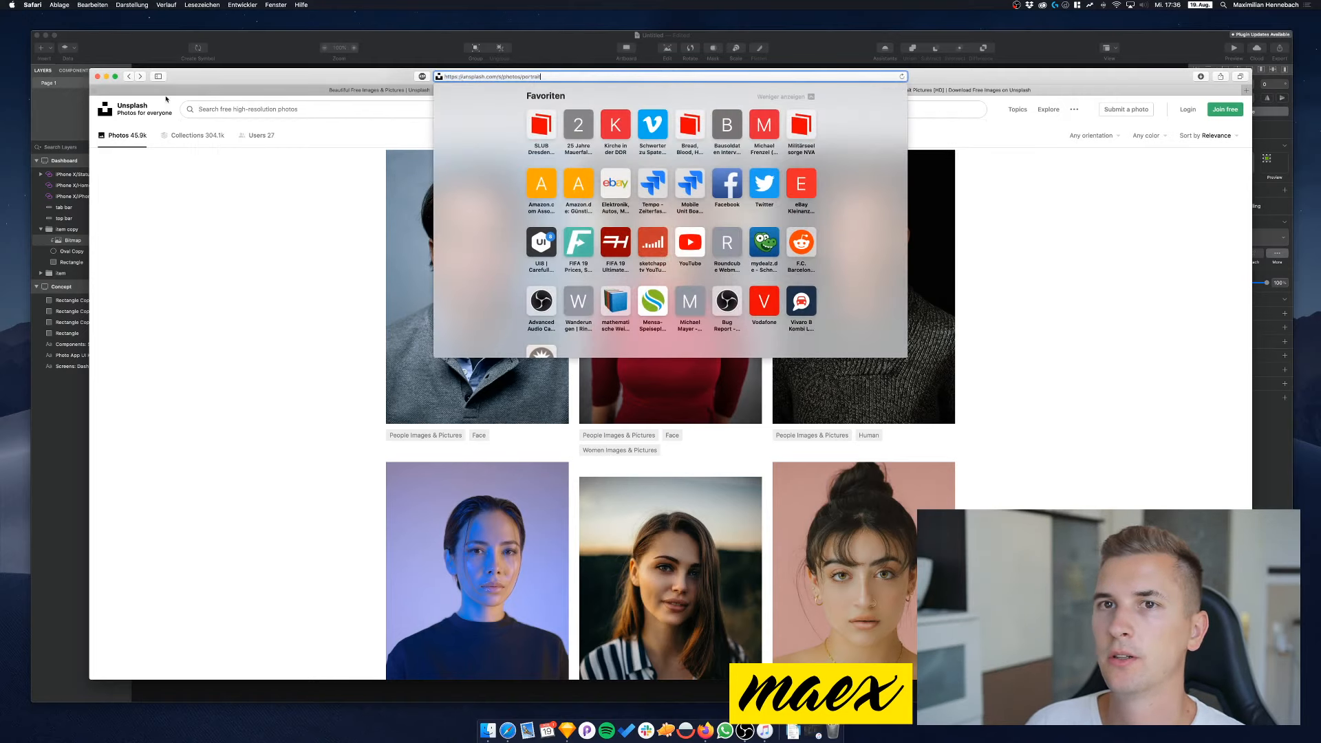
{"action": "left_click", "coordinate": [125, 118]}
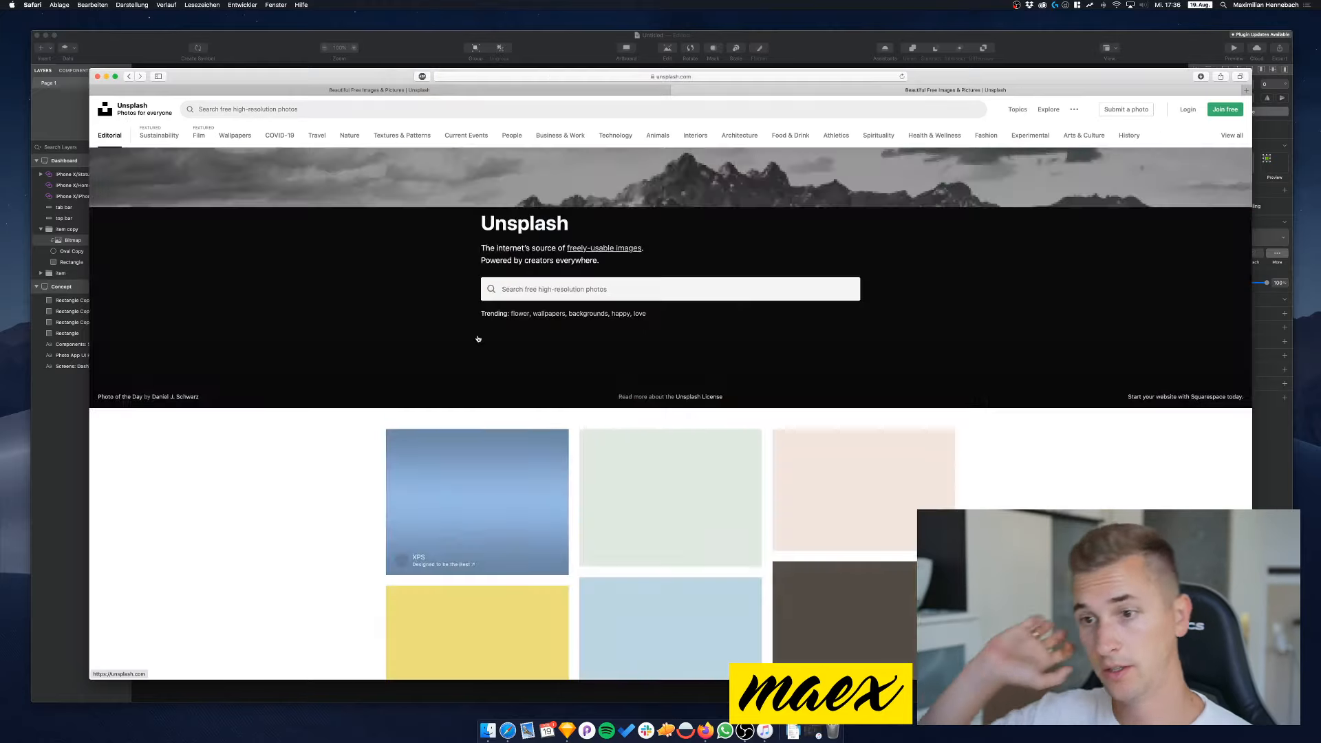
Browse the photos on the Unsplash homepage for a picture that suits the second card
{"action": "scroll", "coordinate": [477, 335], "scroll_direction": "down", "scroll_amount": 10}
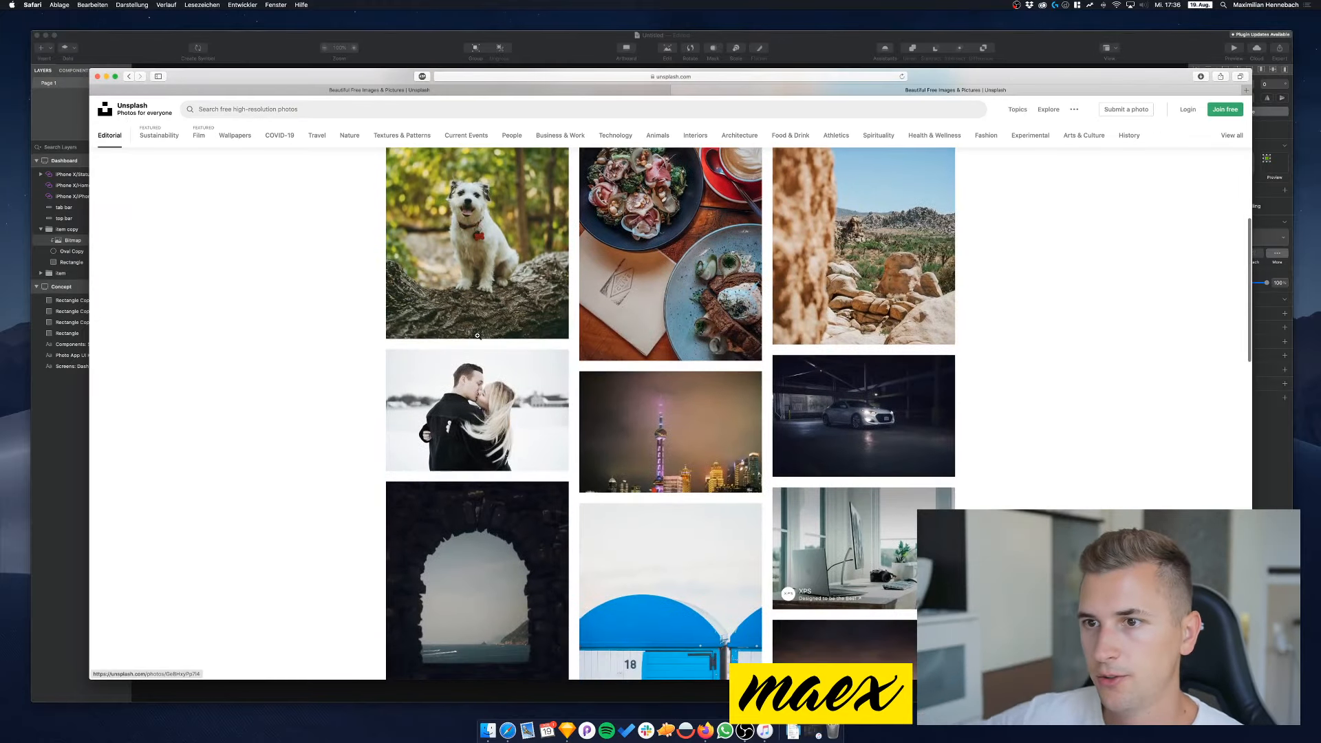
{"action": "scroll", "coordinate": [477, 335], "scroll_direction": "down", "scroll_amount": 10}
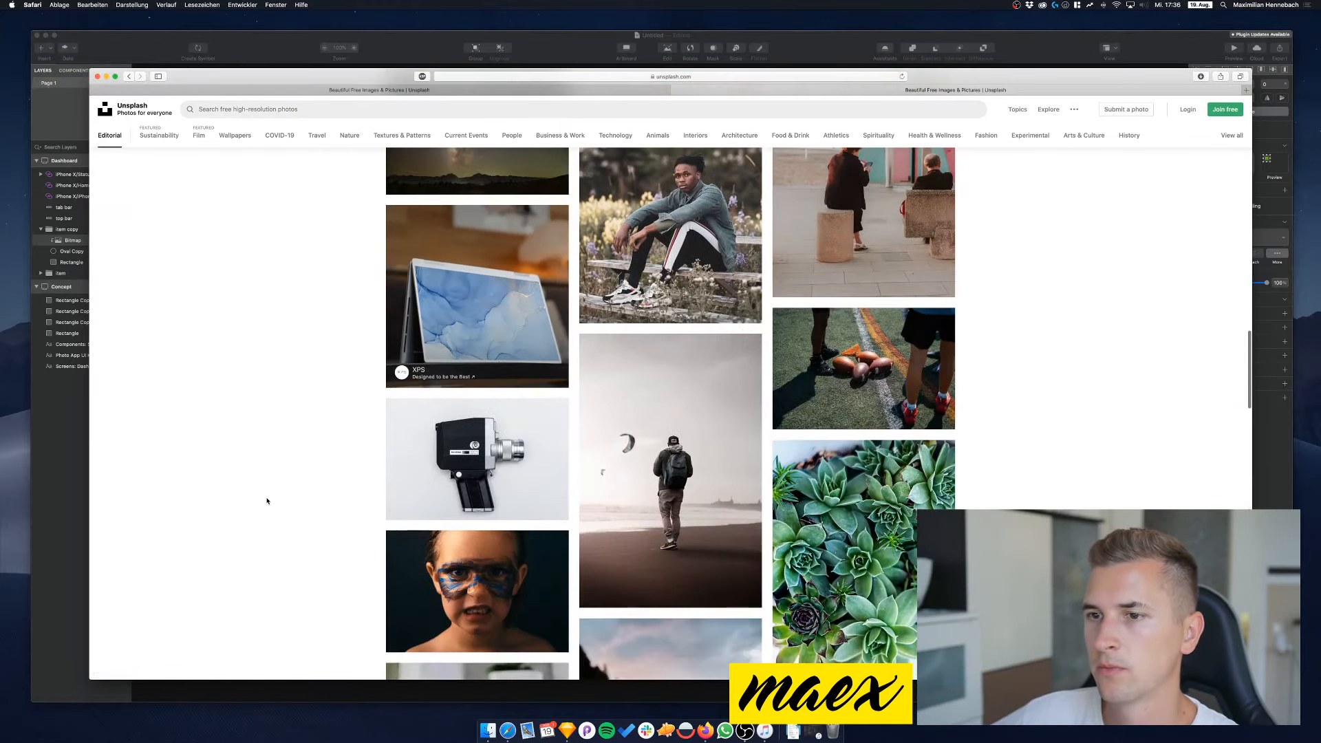
{"action": "scroll", "coordinate": [268, 501], "scroll_direction": "up", "scroll_amount": 20}
{"action": "scroll", "coordinate": [277, 504], "scroll_direction": "down", "scroll_amount": 20}
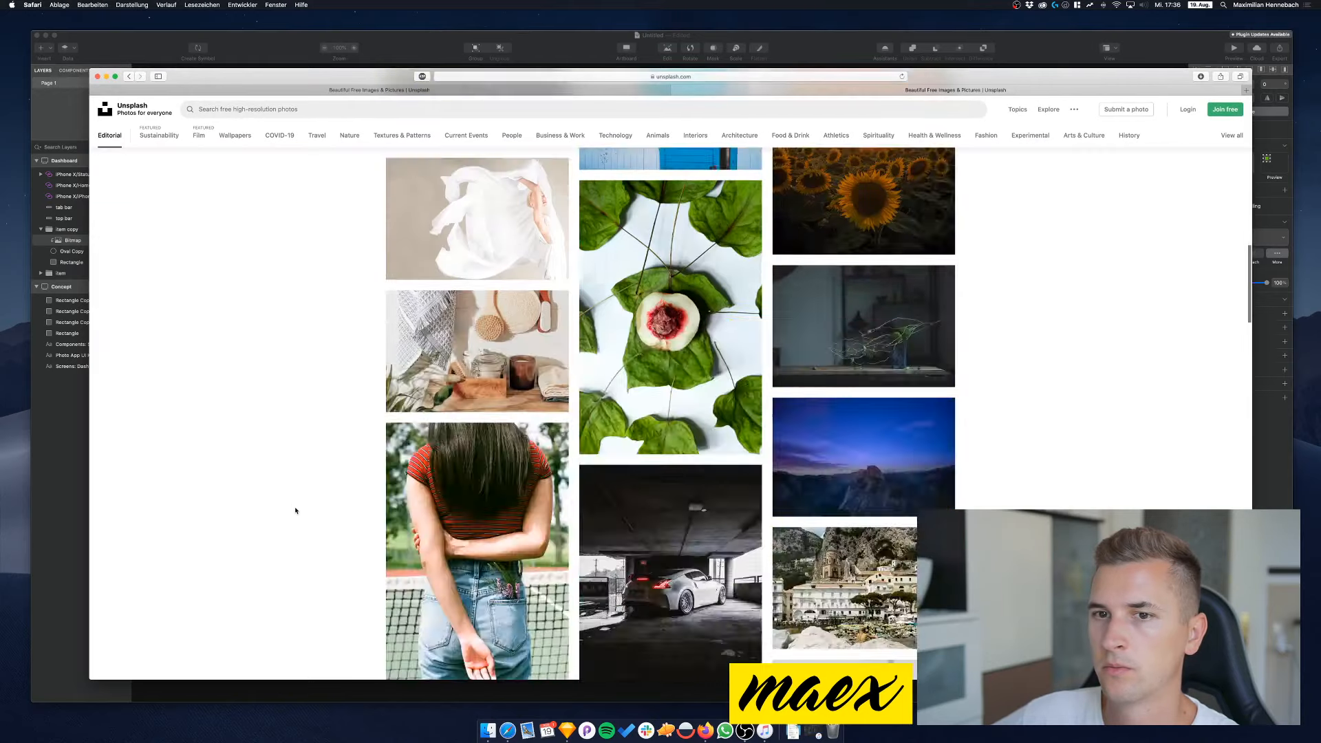
{"action": "scroll", "coordinate": [295, 511], "scroll_direction": "down", "scroll_amount": 15}
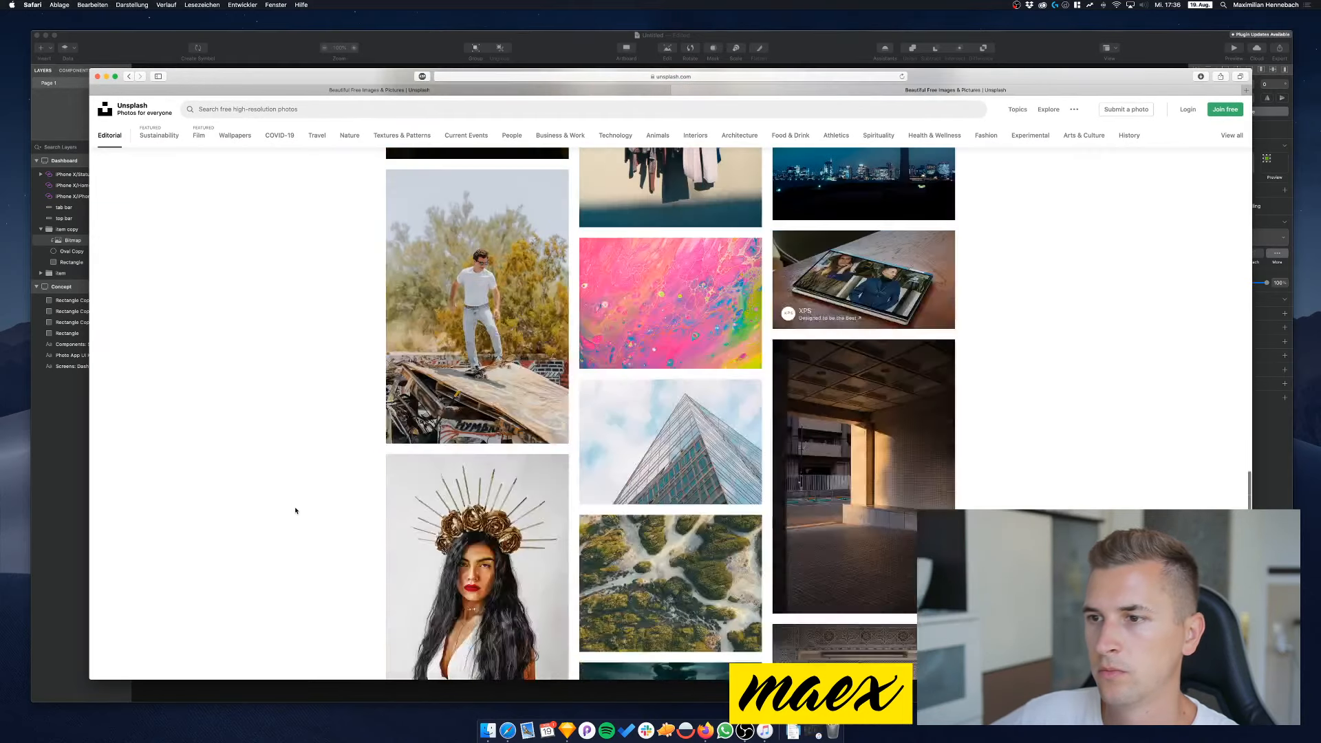
{"action": "scroll", "coordinate": [295, 511], "scroll_direction": "down", "scroll_amount": 5}
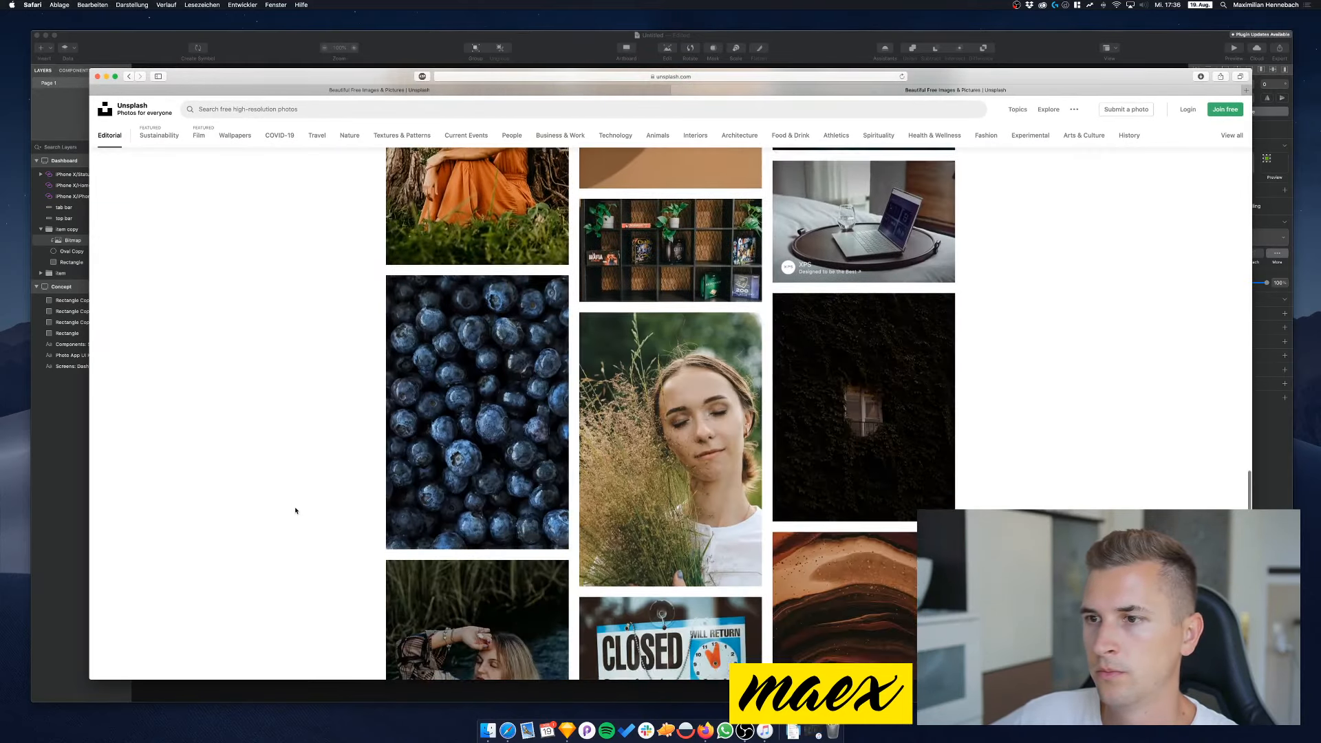
{"action": "scroll", "coordinate": [295, 511], "scroll_direction": "down", "scroll_amount": 5}
{"action": "scroll", "coordinate": [295, 511], "scroll_direction": "down", "scroll_amount": 8}
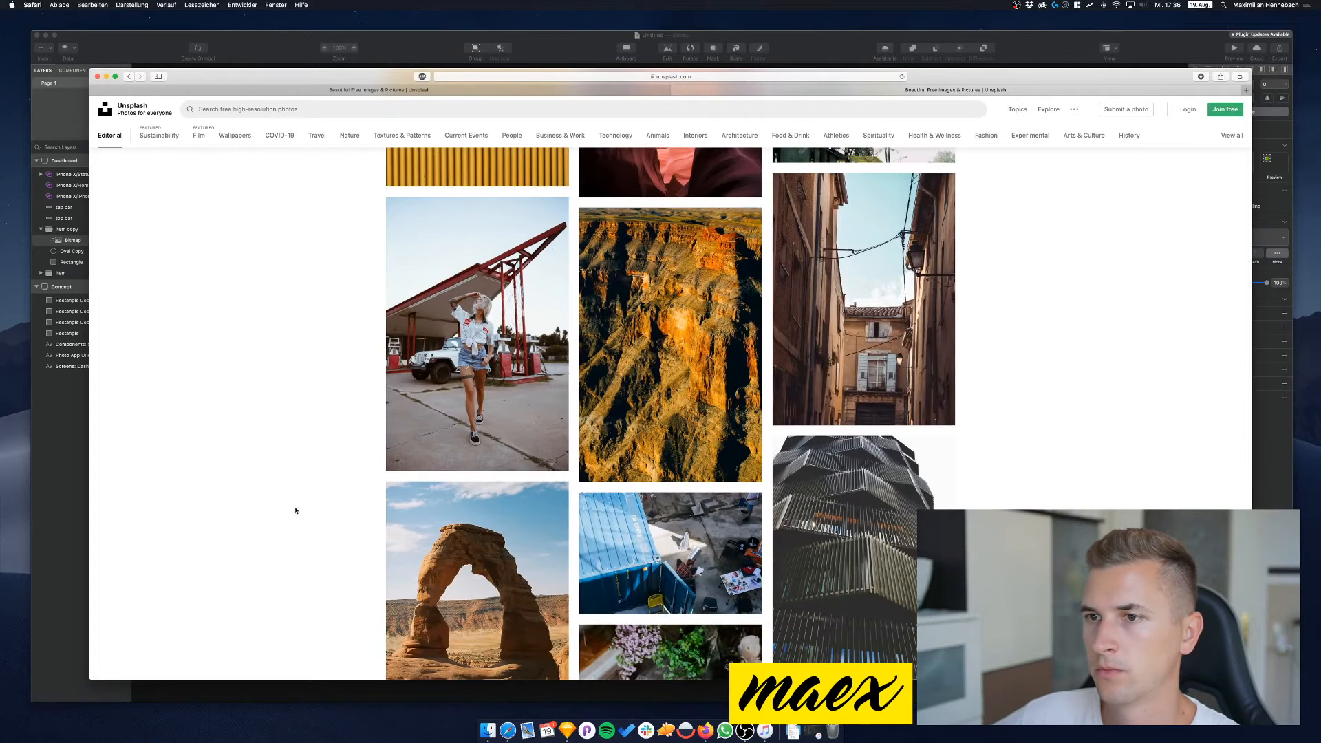
{"action": "scroll", "coordinate": [295, 511], "scroll_direction": "down", "scroll_amount": 4}
{"action": "scroll", "coordinate": [295, 511], "scroll_direction": "down", "scroll_amount": 6}
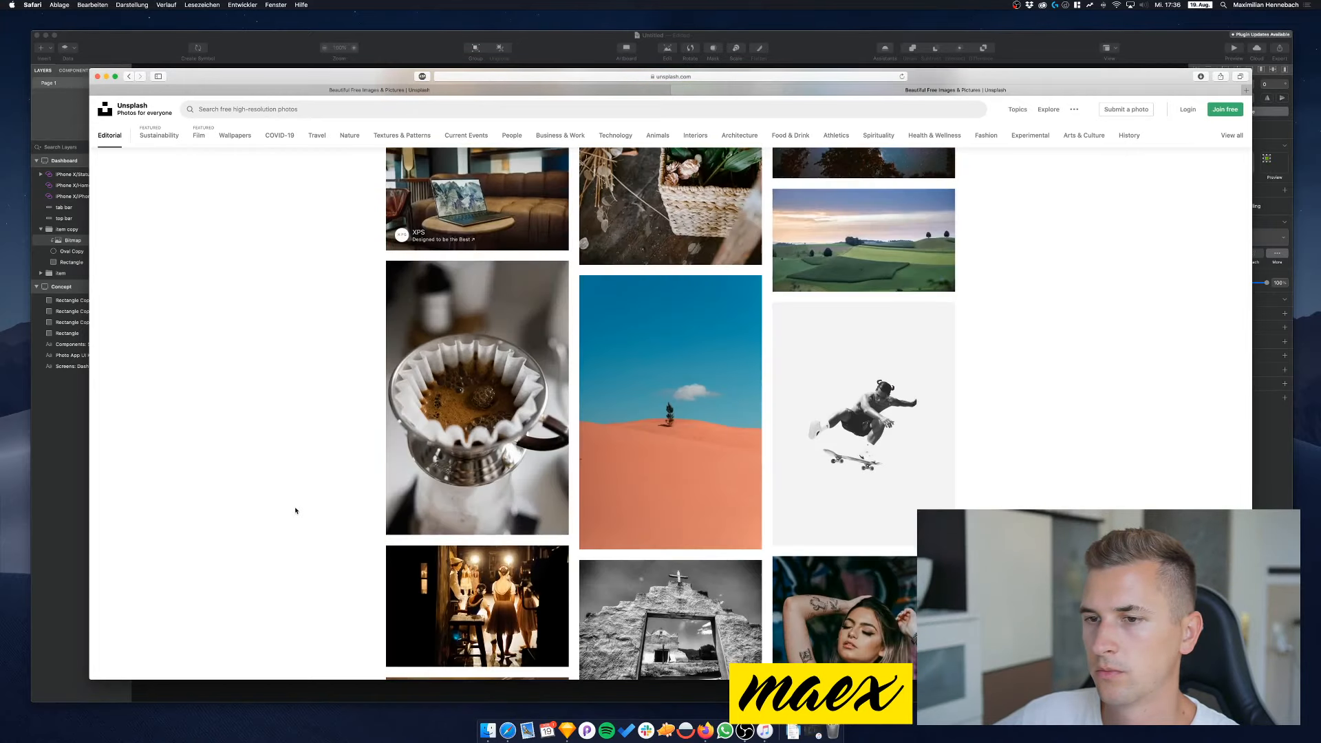
{"action": "scroll", "coordinate": [295, 509], "scroll_direction": "down", "scroll_amount": 3}
{"action": "scroll", "coordinate": [295, 506], "scroll_direction": "up", "scroll_amount": 15}
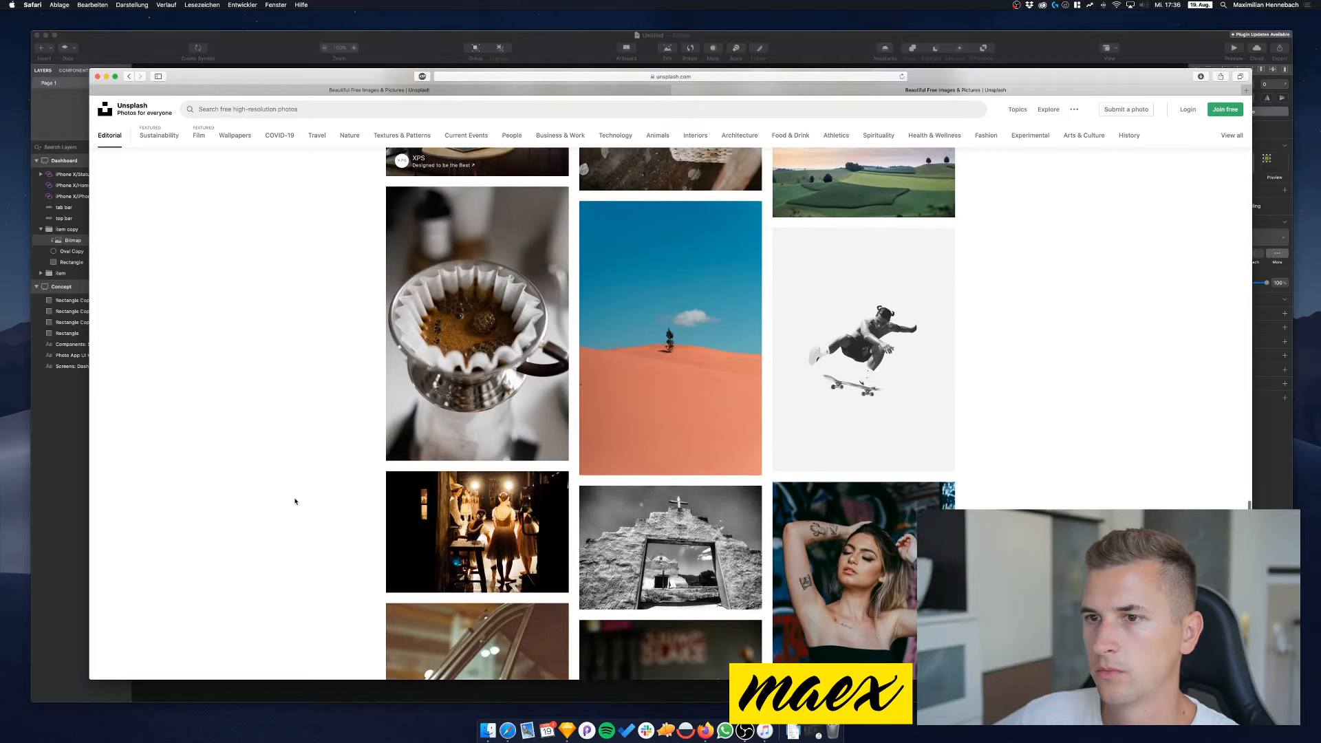
{"action": "scroll", "coordinate": [296, 501], "scroll_direction": "up", "scroll_amount": 15}
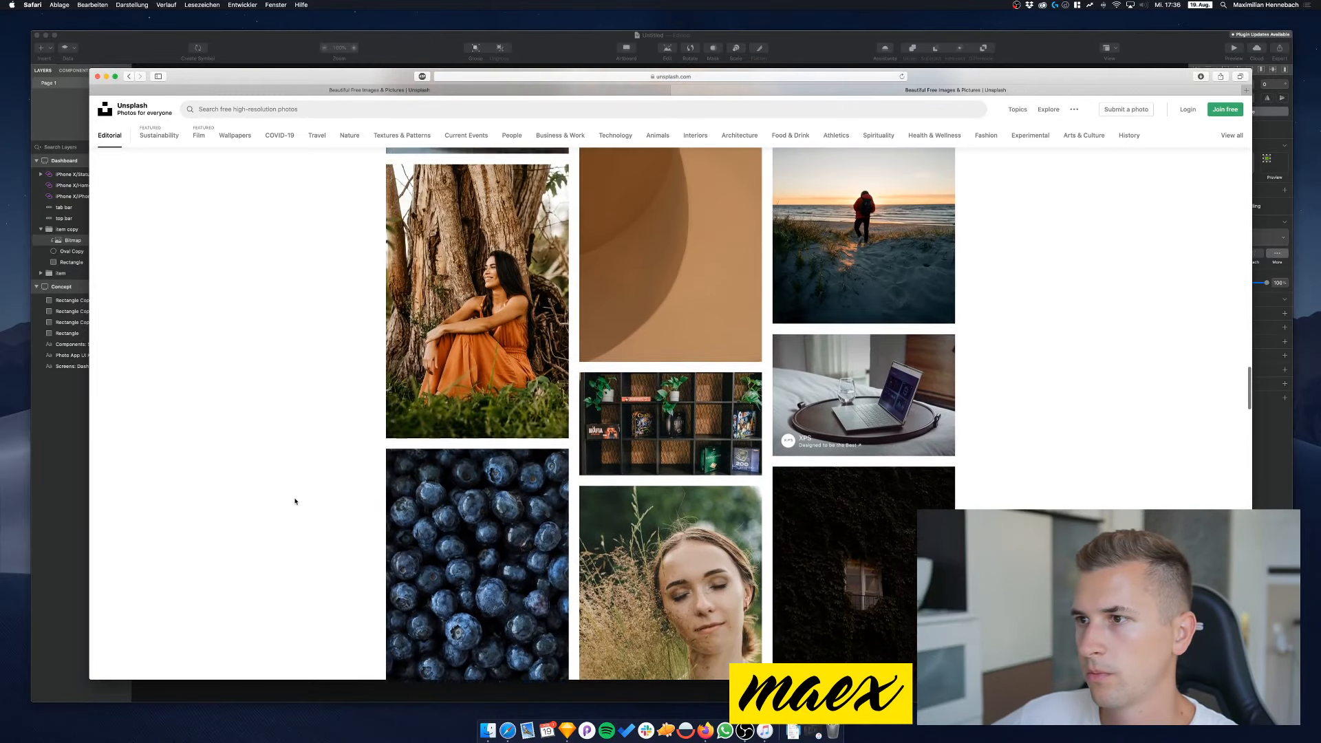
{"action": "scroll", "coordinate": [295, 501], "scroll_direction": "up", "scroll_amount": 2}
{"action": "scroll", "coordinate": [295, 501], "scroll_direction": "down", "scroll_amount": 5}
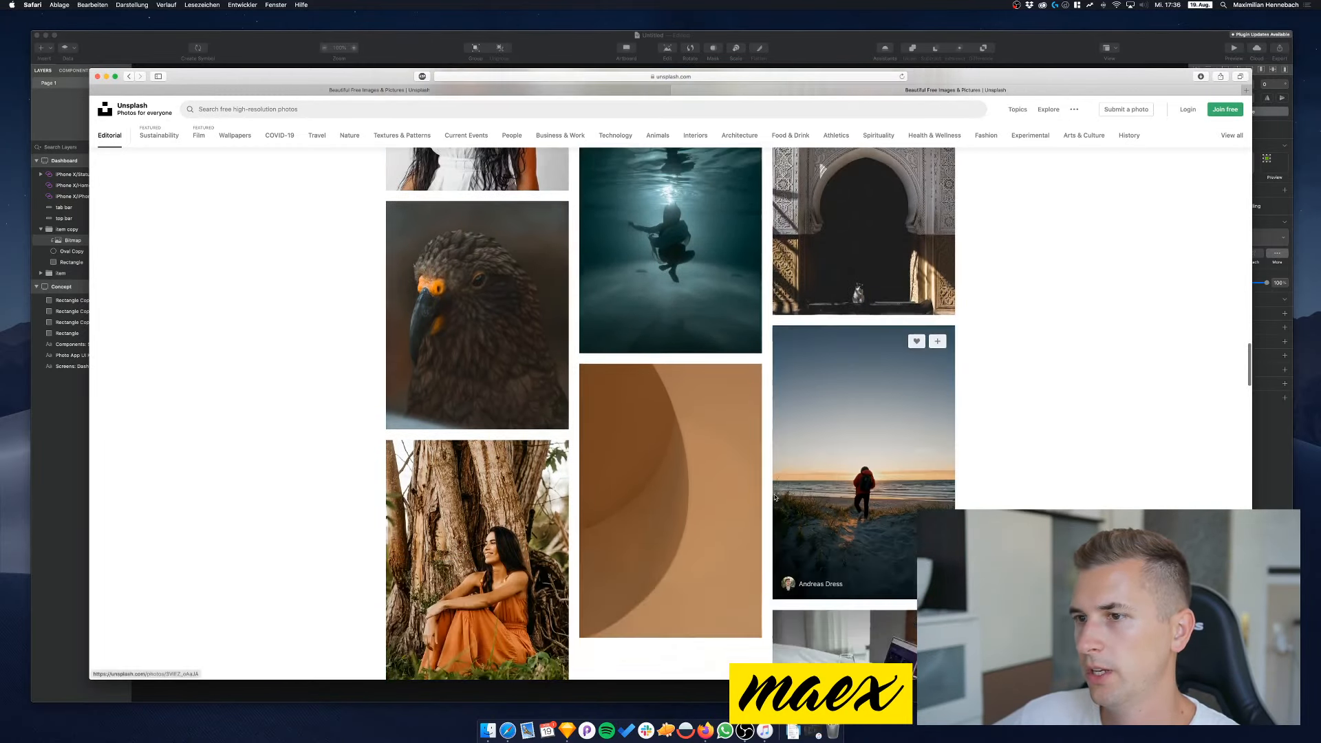
Open the photo of the person in a red jacket on the beach at sunset and copy the image
{"action": "left_click", "coordinate": [854, 470]}
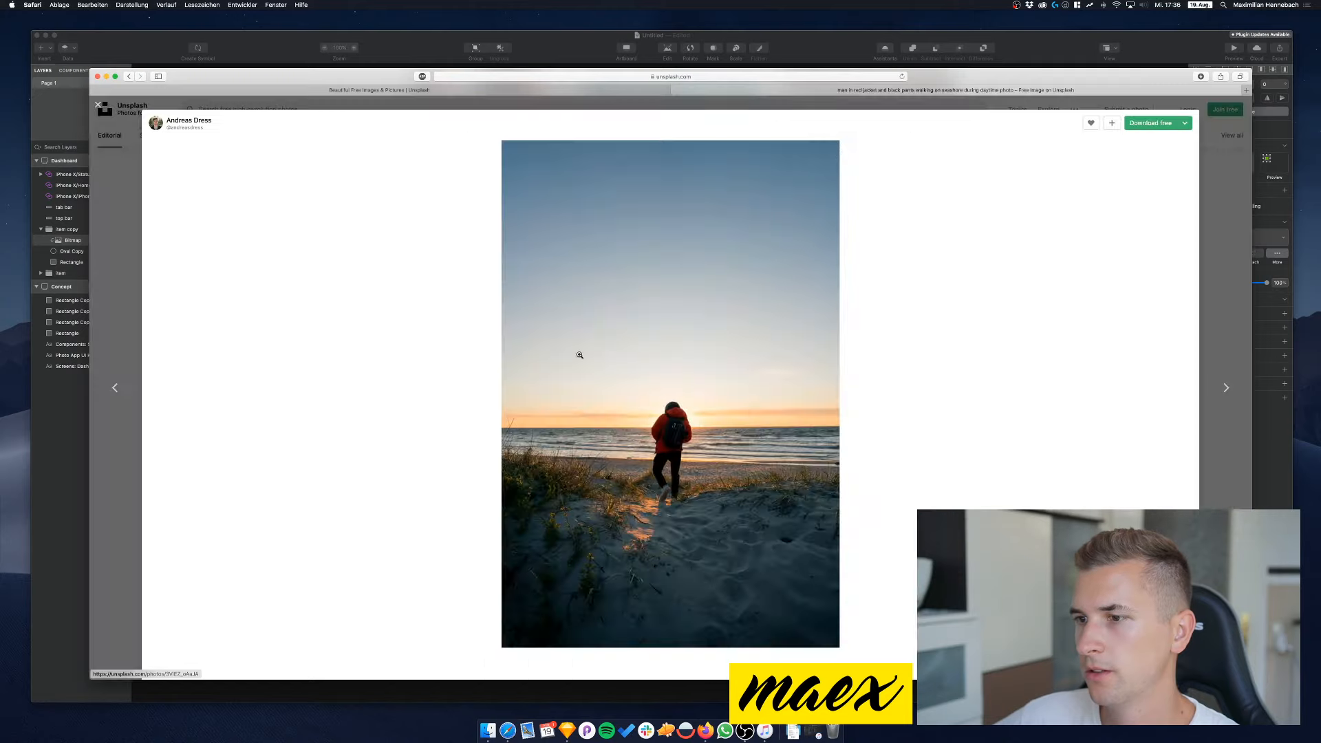
{"action": "right_click", "coordinate": [685, 429]}
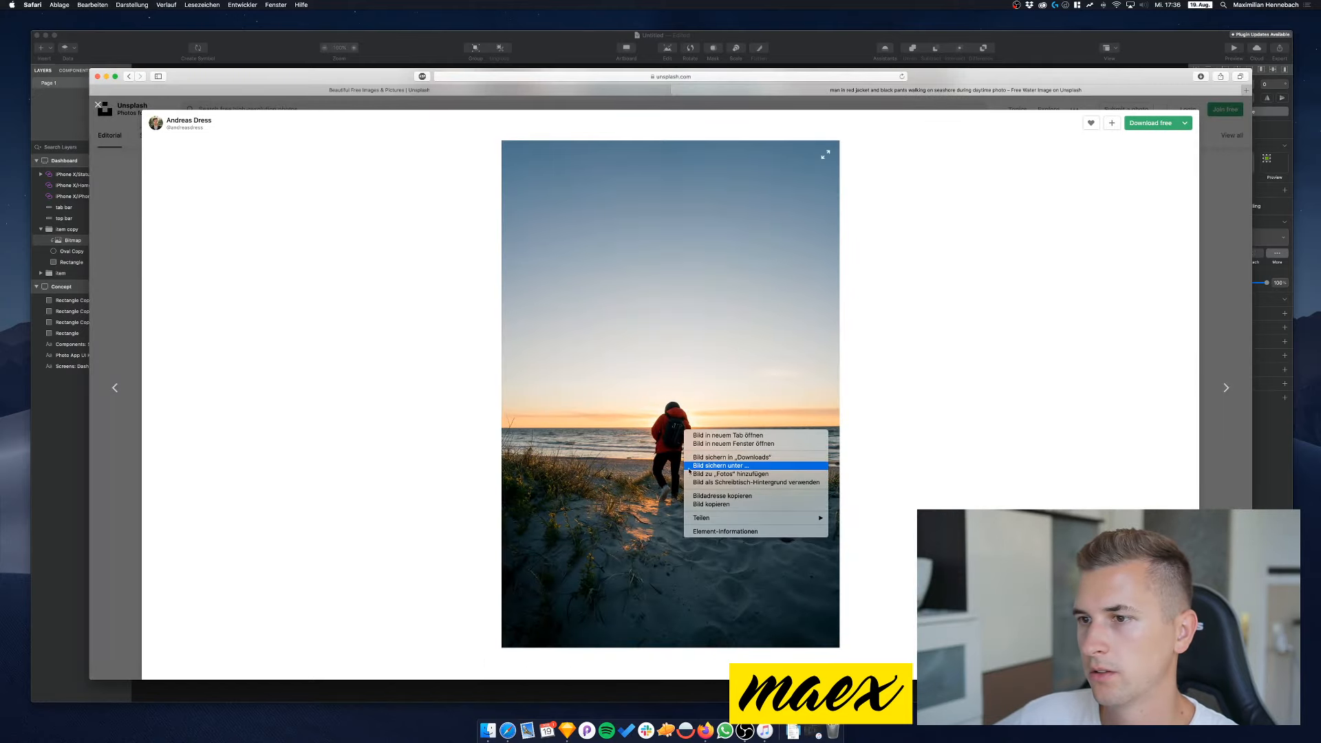
{"action": "left_click", "coordinate": [713, 504]}
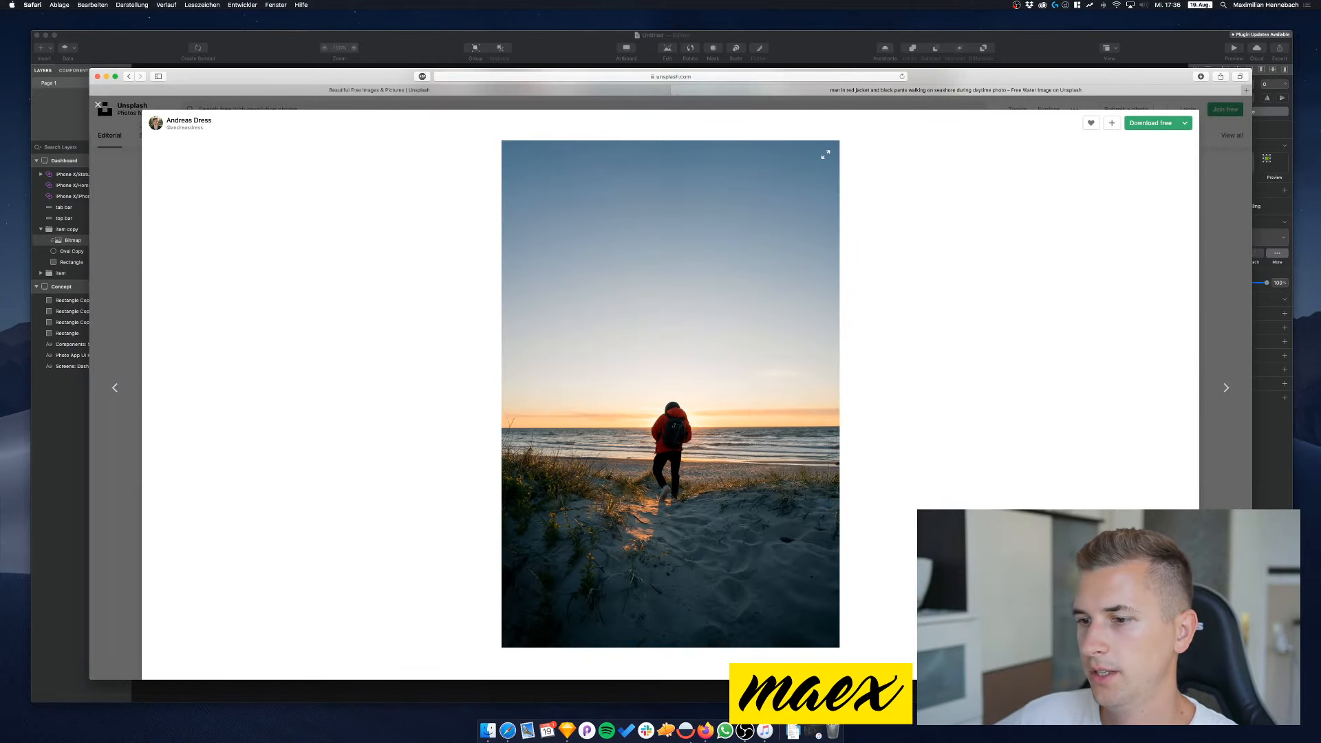
Switch to Sketch, paste the beach photo above the second card's rectangle and turn that rectangle into a mask
{"action": "left_click", "coordinate": [567, 731]}
{"action": "left_click", "coordinate": [671, 435]}
{"action": "key", "text": "super+v"}
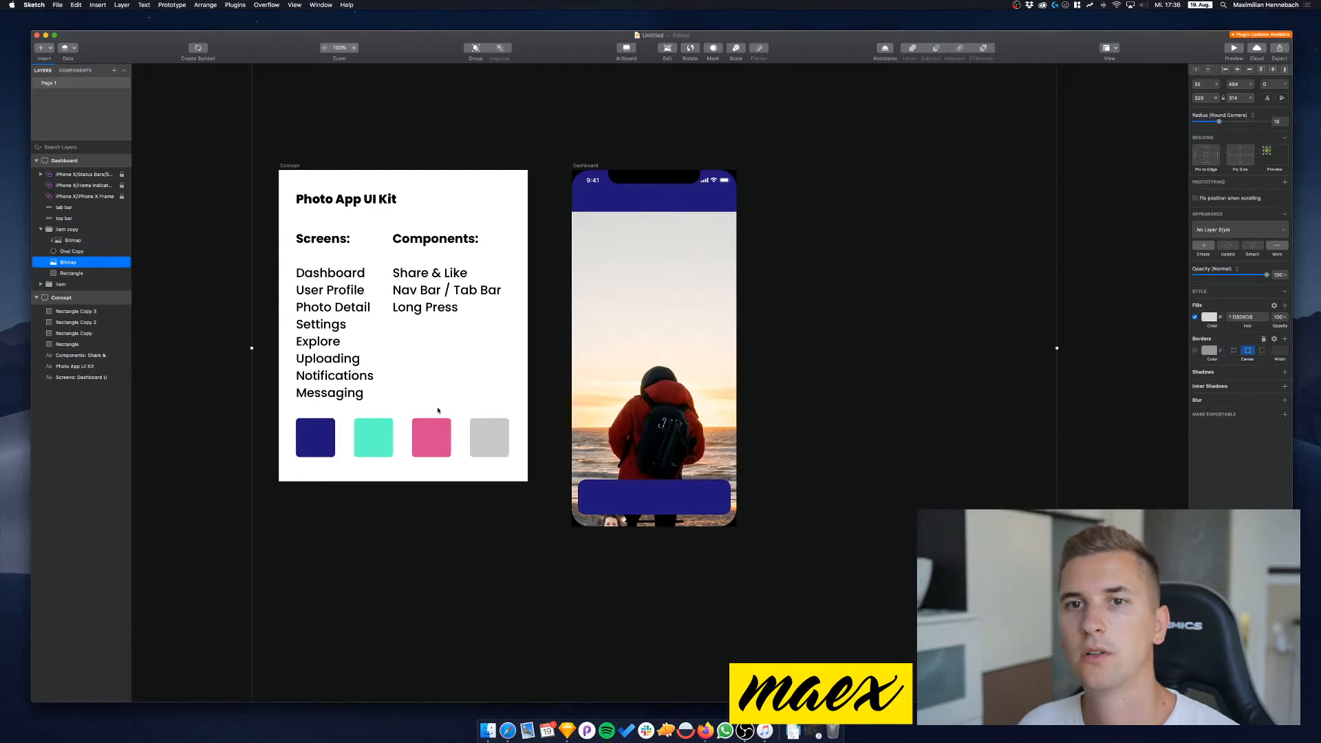
{"action": "right_click", "coordinate": [61, 272]}
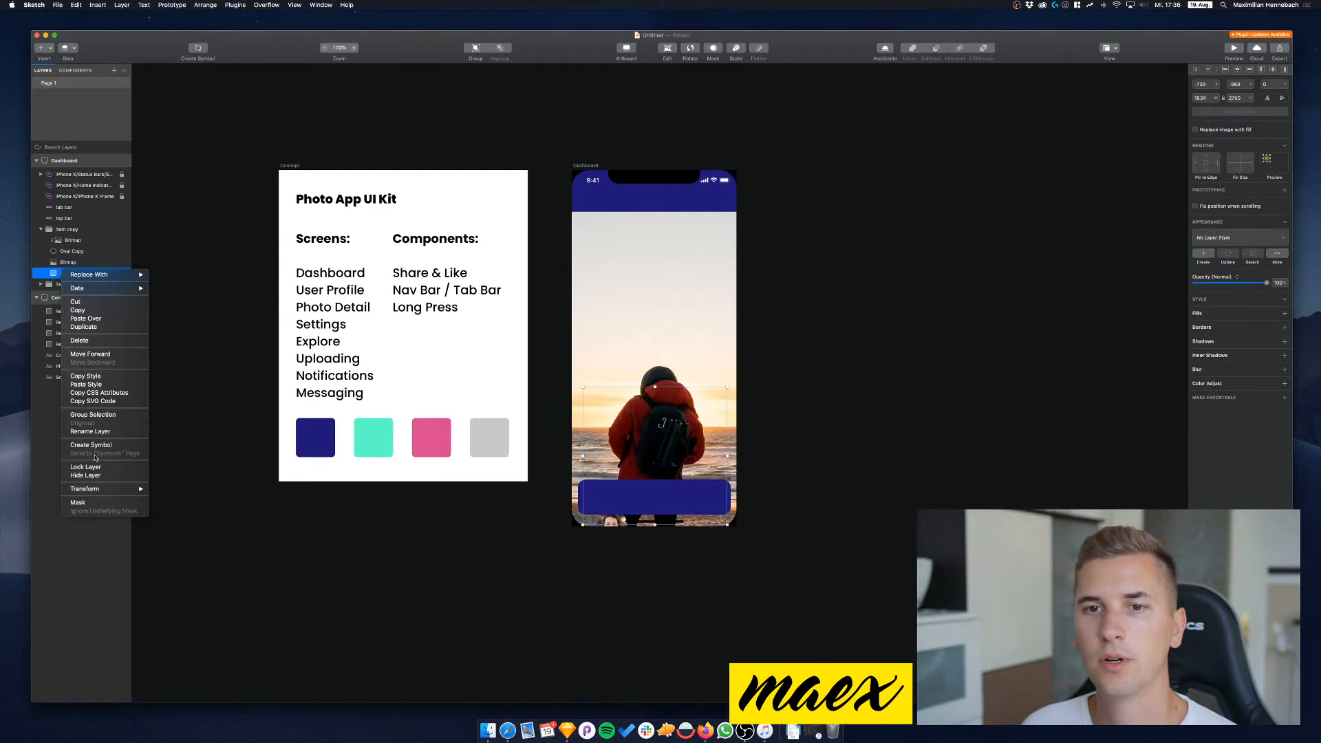
{"action": "left_click", "coordinate": [88, 504]}
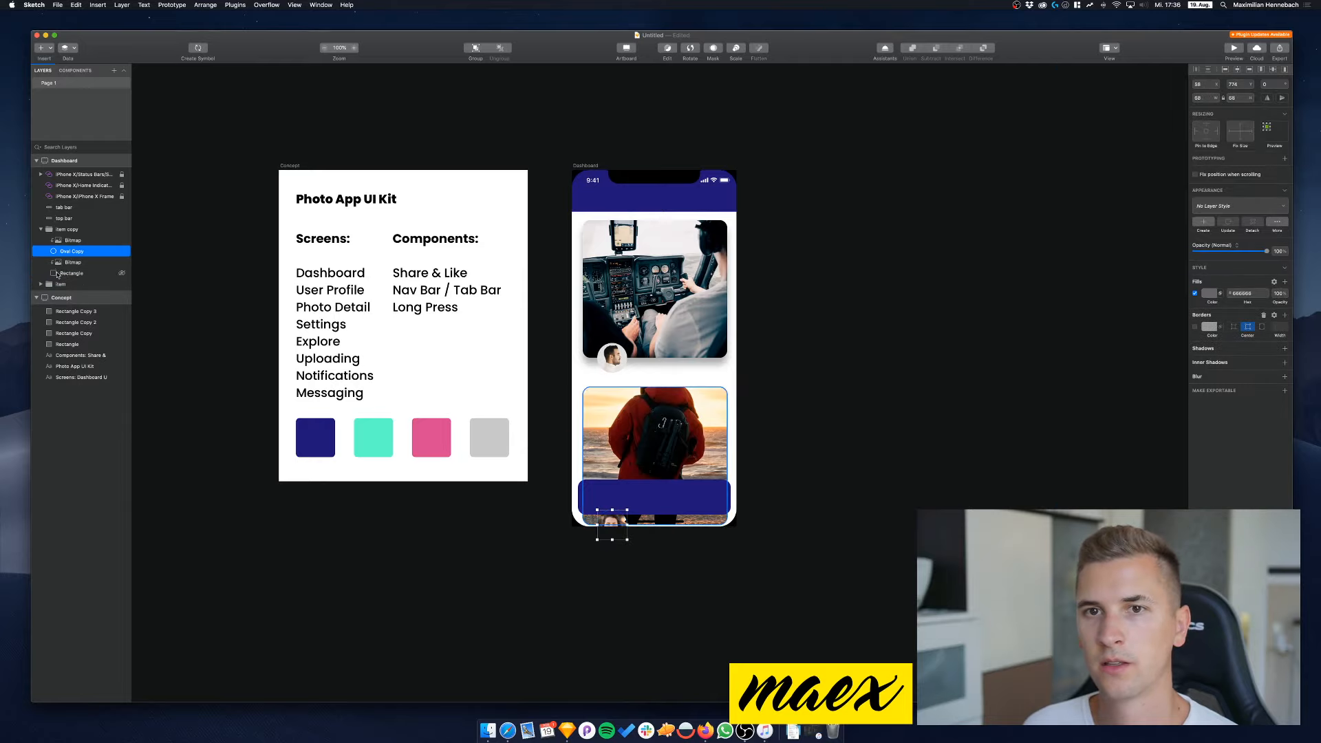
Scale the beach photo down to about 352 px wide and position the person inside the second card's rectangle mask
{"action": "left_click", "coordinate": [70, 262]}
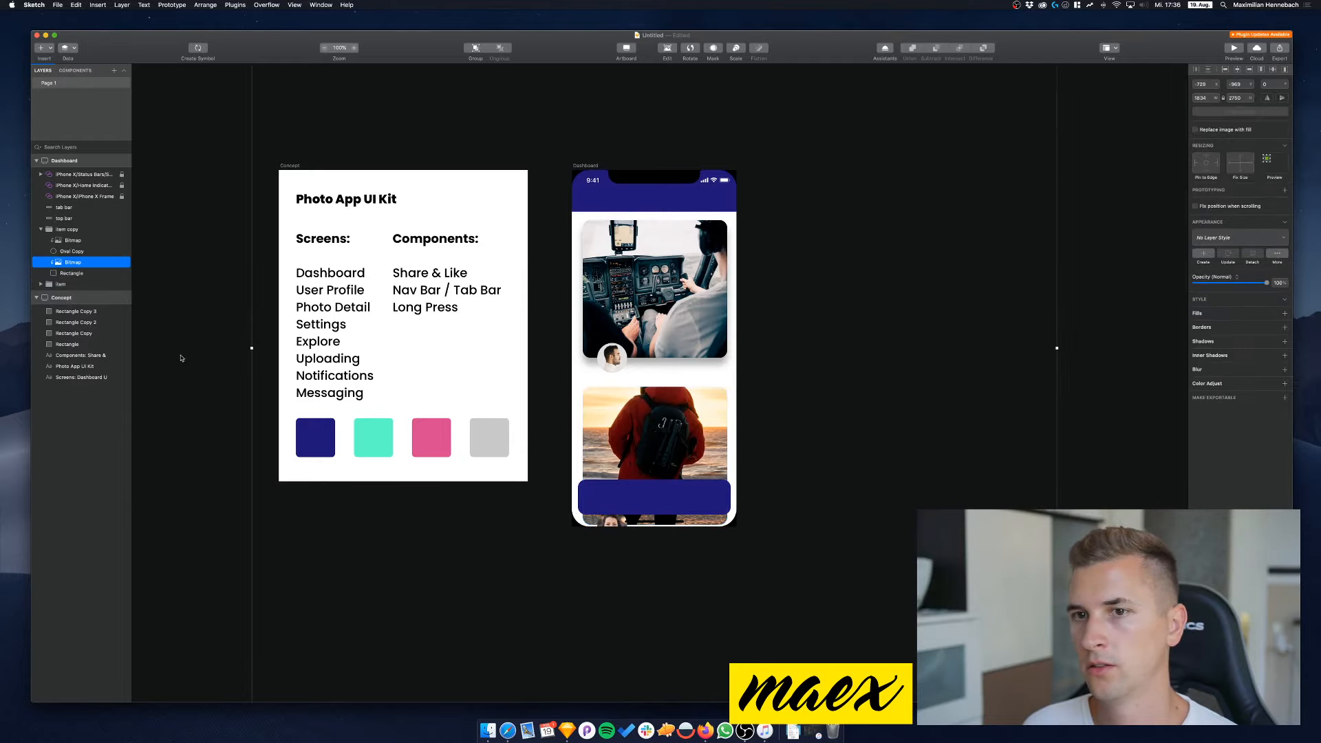
{"action": "key", "text": "alt"}
{"action": "left_click_drag", "start_coordinate": [251, 349], "coordinate": [621, 484]}
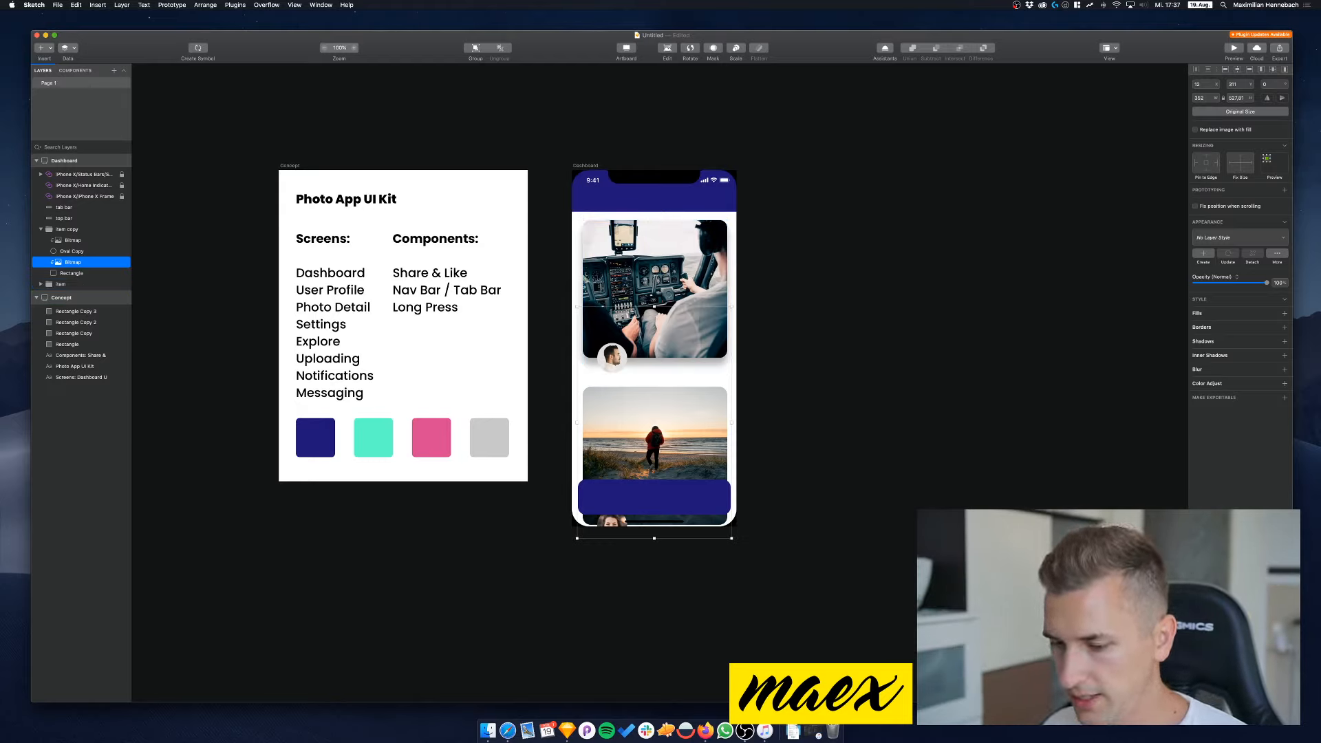
{"action": "left_click", "coordinate": [837, 128]}
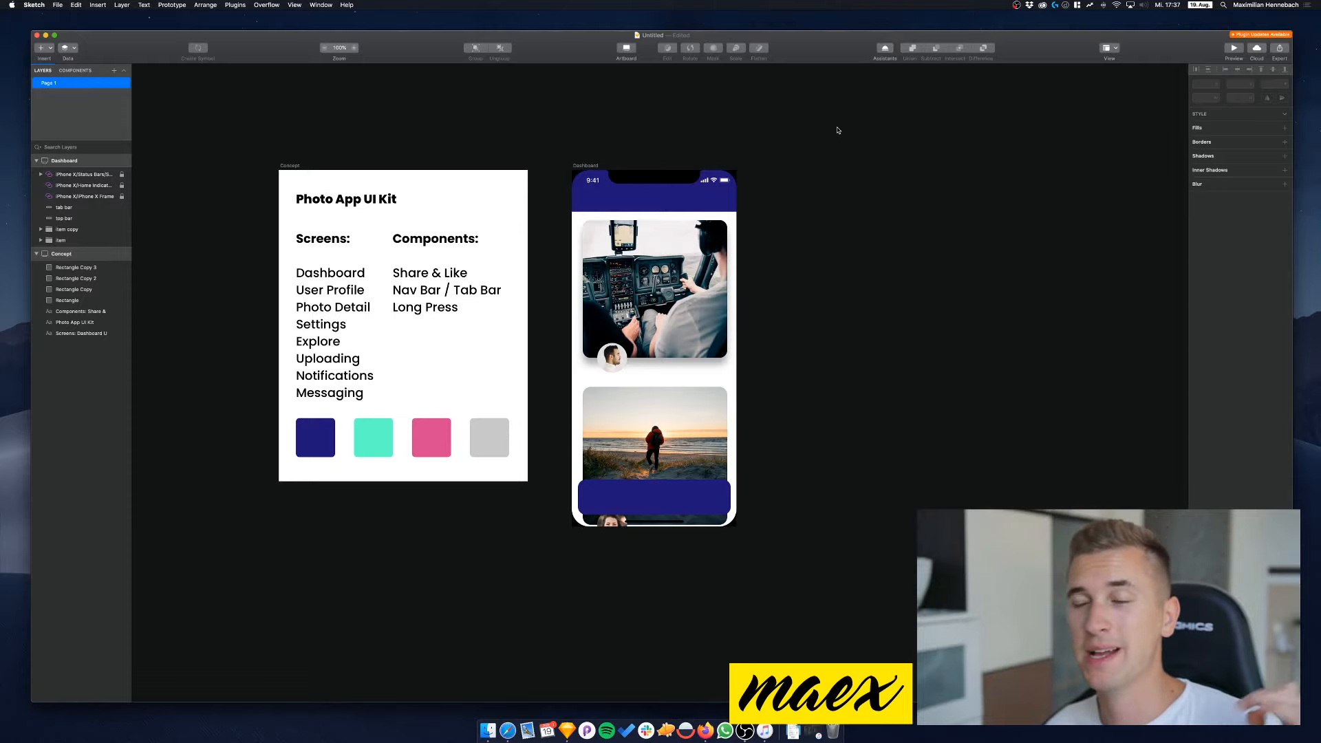
Copy the style of the first card's rectangle and expand the second card's group, item copy
{"action": "double_click", "coordinate": [682, 323]}
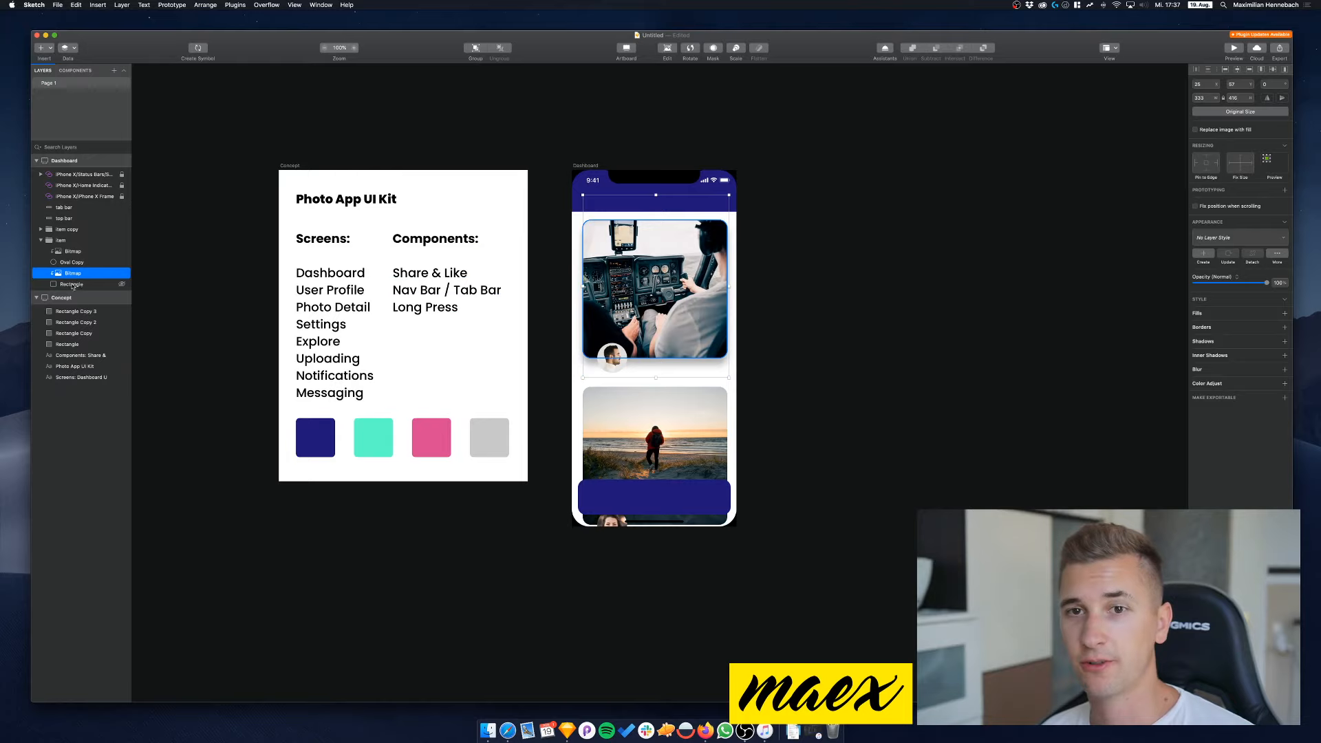
{"action": "left_click", "coordinate": [73, 285]}
{"action": "right_click", "coordinate": [73, 285]}
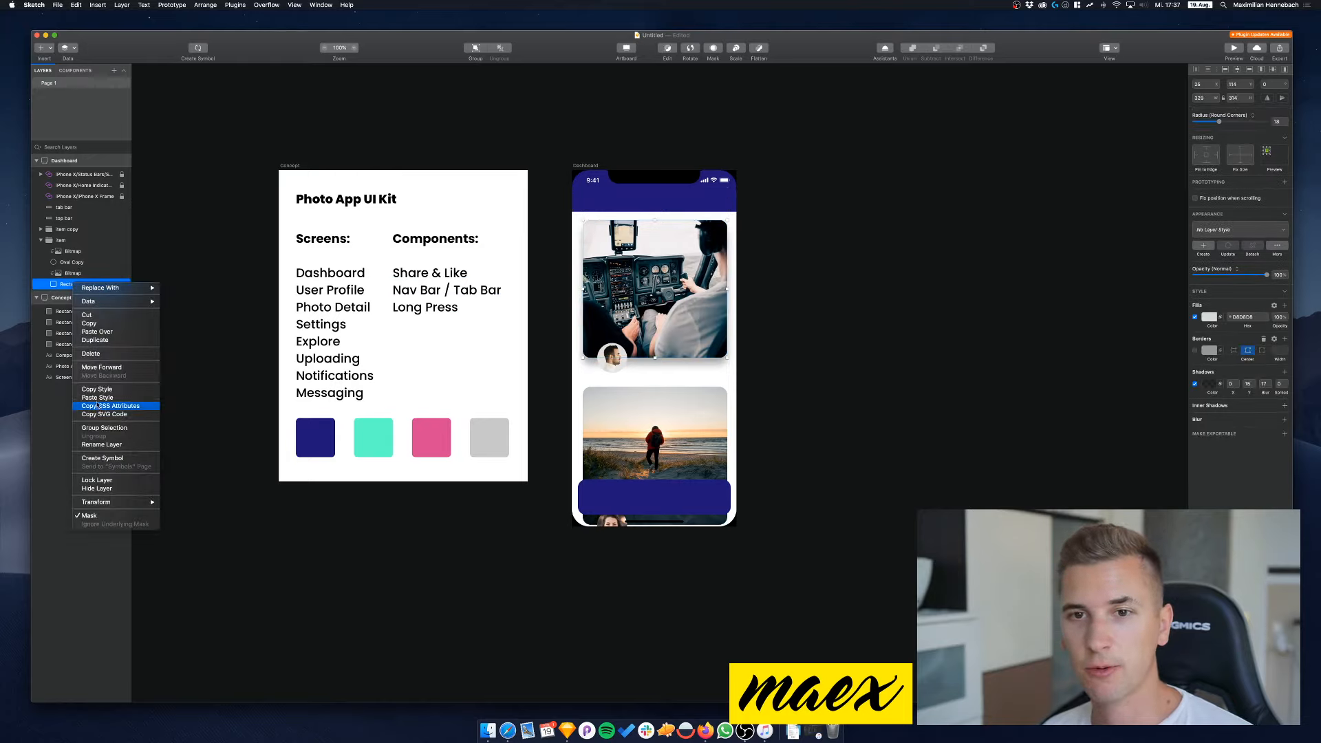
{"action": "left_click", "coordinate": [97, 391]}
{"action": "left_click", "coordinate": [41, 229]}
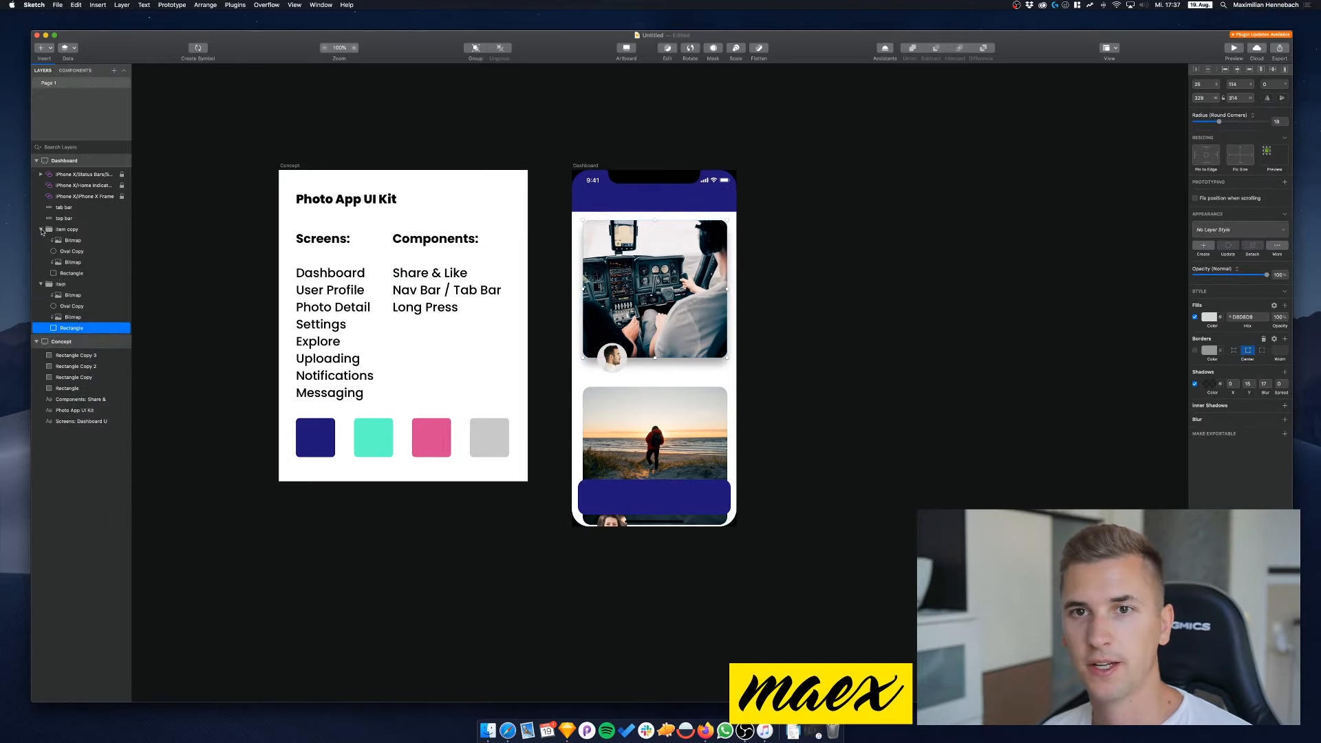
Paste the copied style onto the second photo card's rectangle and rename its group as item
{"action": "right_click", "coordinate": [67, 276]}
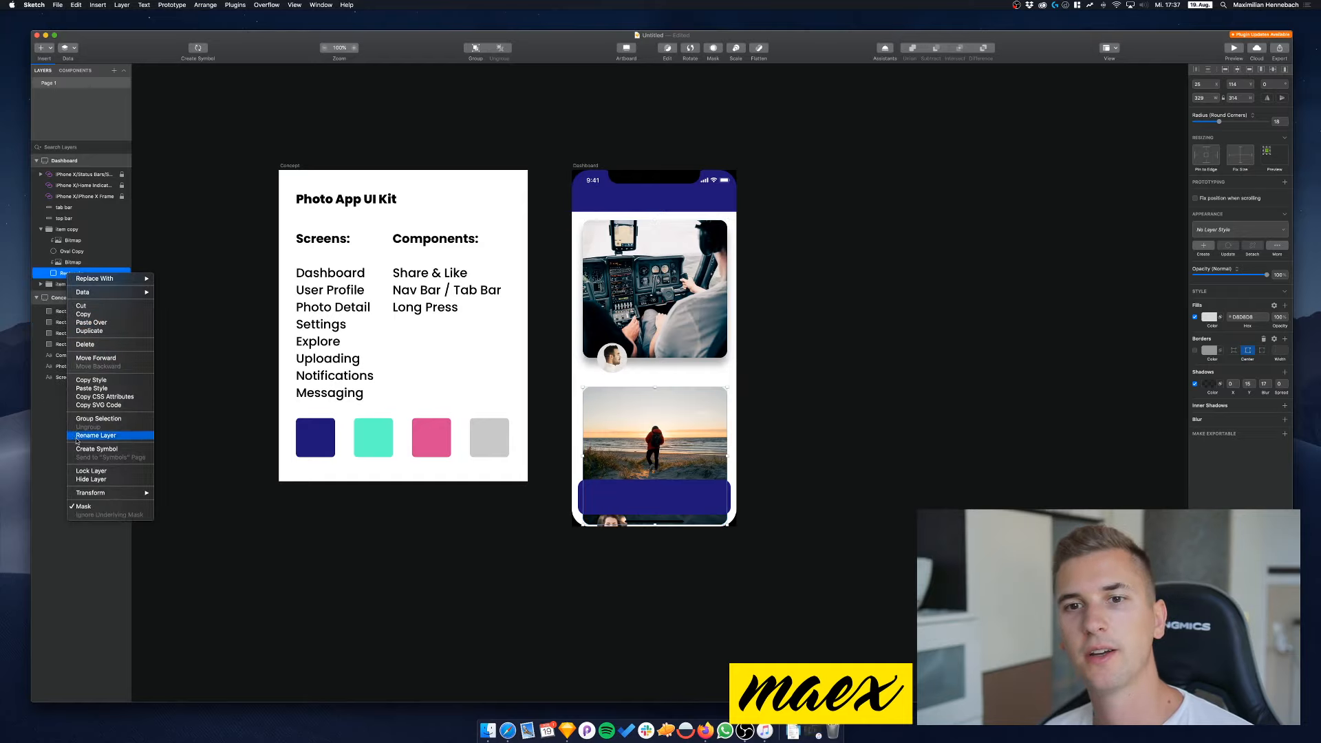
{"action": "left_click", "coordinate": [88, 390]}
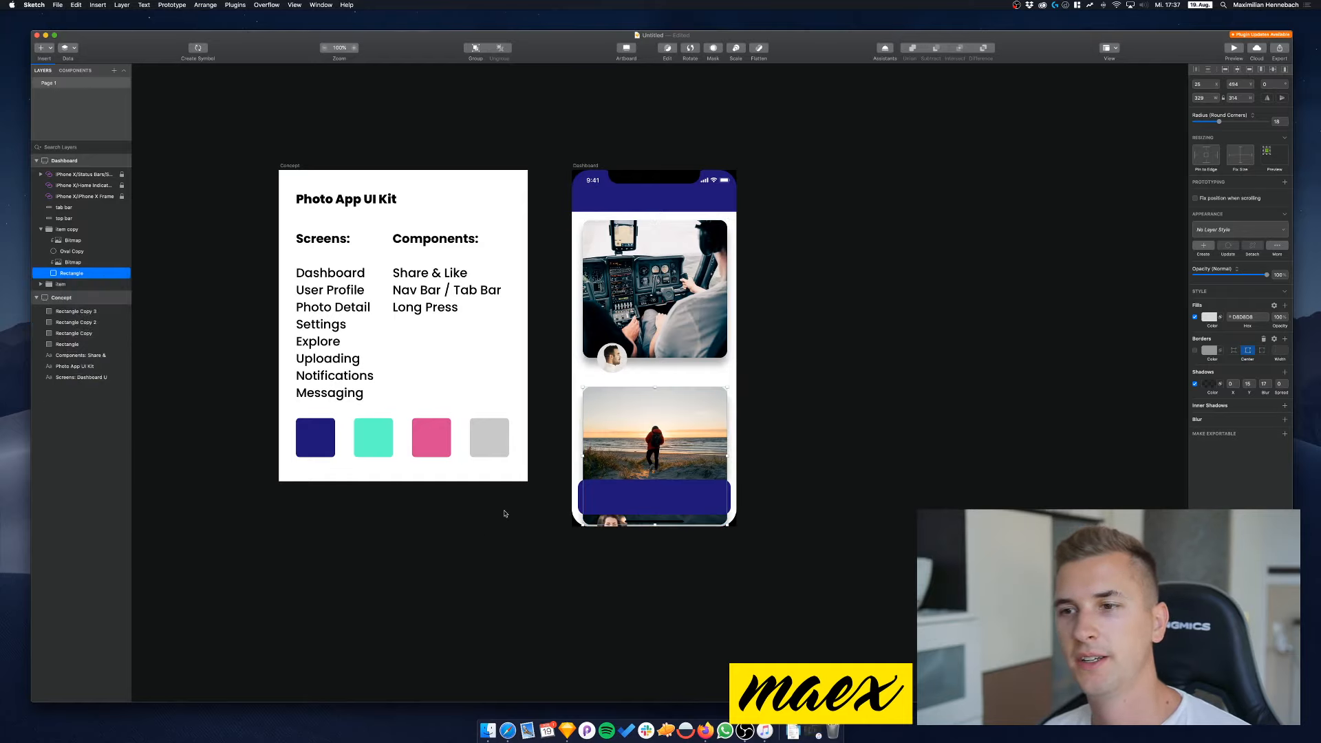
{"action": "left_click", "coordinate": [62, 229]}
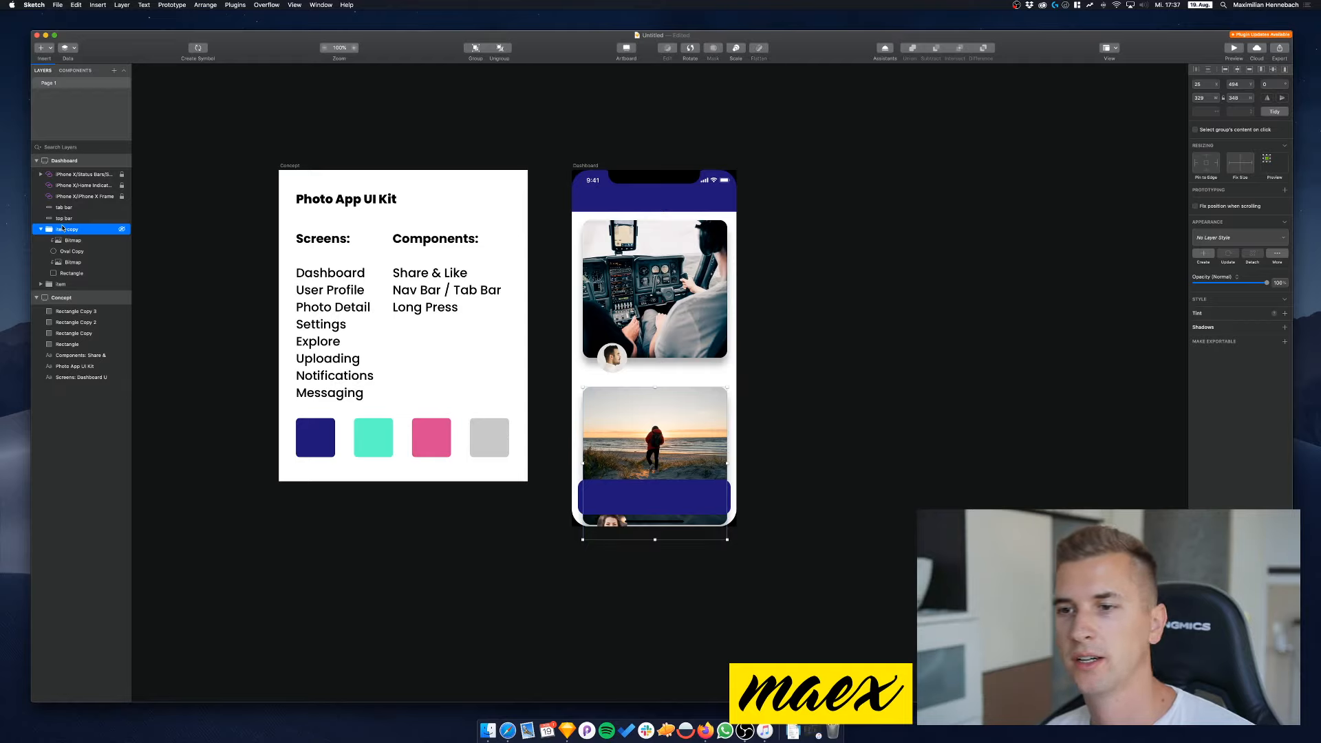
{"action": "double_click", "coordinate": [62, 228]}
{"action": "type", "text": "item"}
{"action": "key", "text": "Return"}
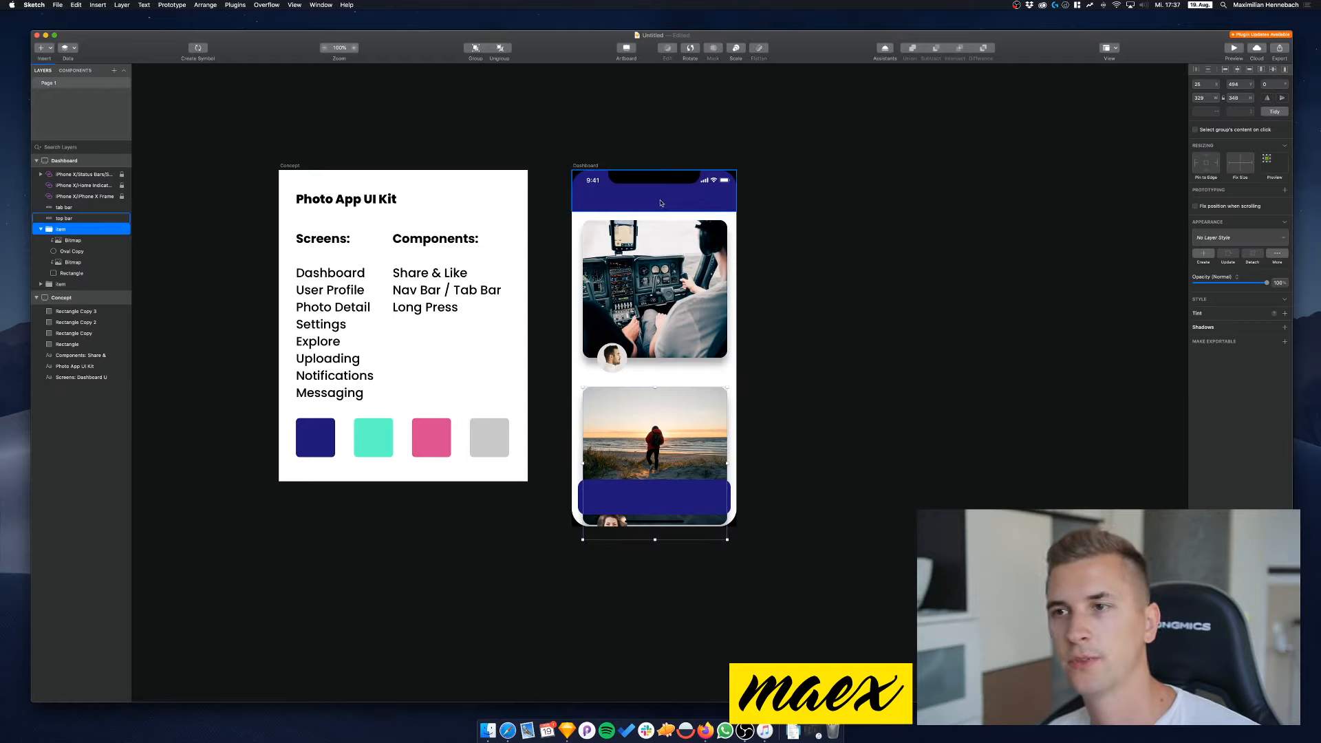
{"action": "left_click", "coordinate": [795, 238]}
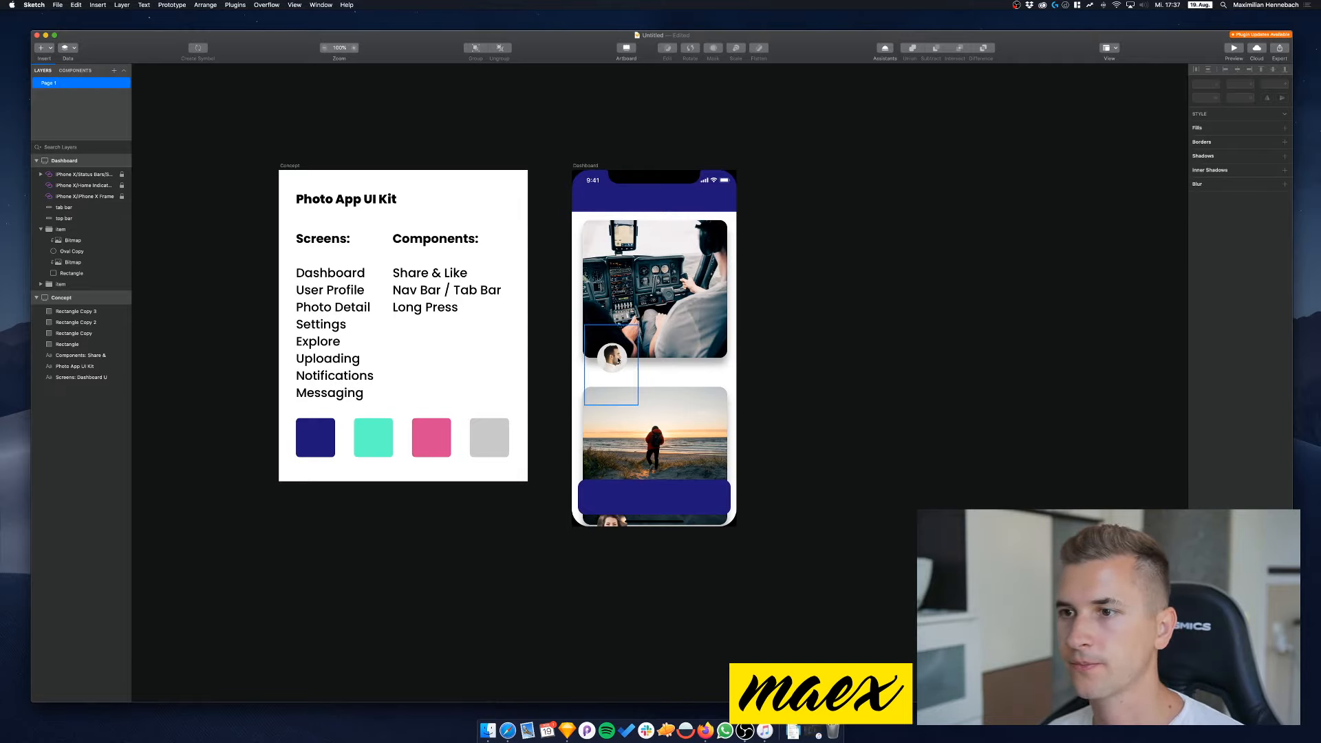
Enable a border on the first card's avatar oval, using the navy document colour and the outside position
{"action": "left_click", "coordinate": [610, 359], "text": "super"}
{"action": "left_click", "coordinate": [73, 306]}
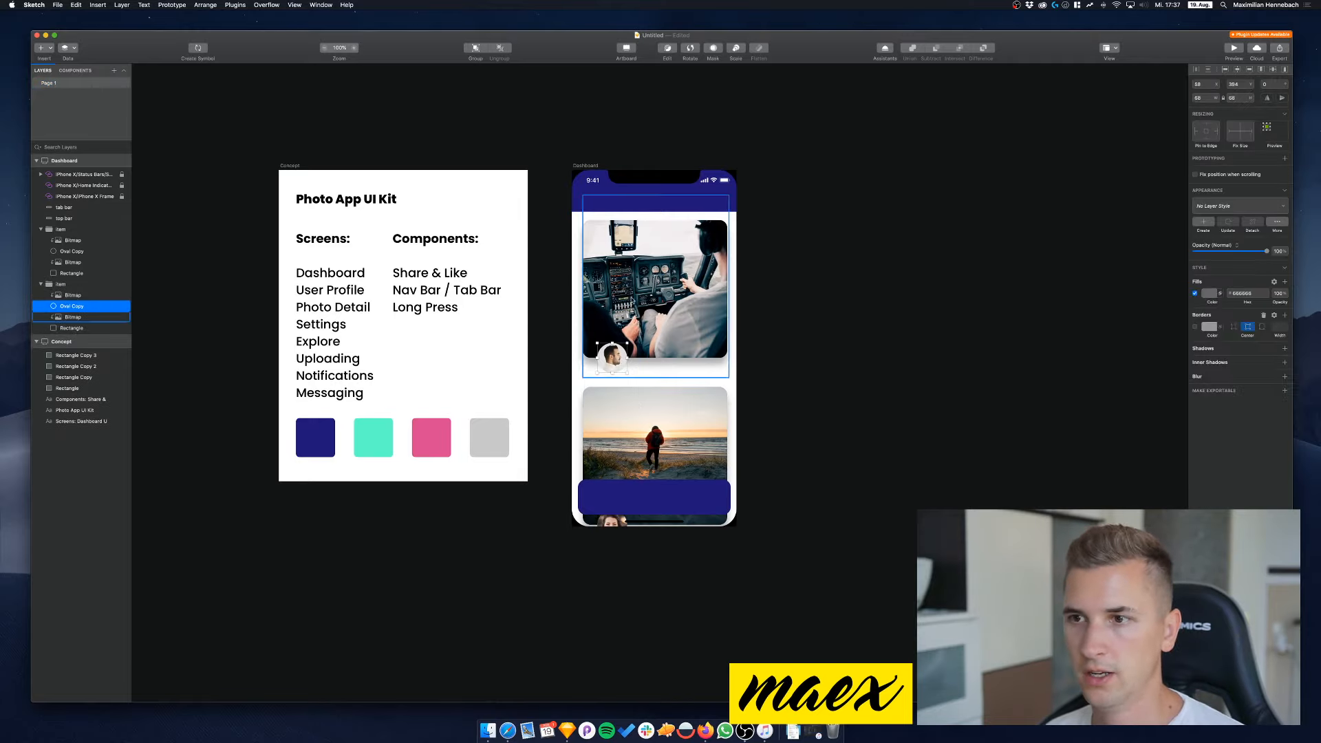
{"action": "left_click", "coordinate": [1195, 328]}
{"action": "left_click", "coordinate": [1209, 327]}
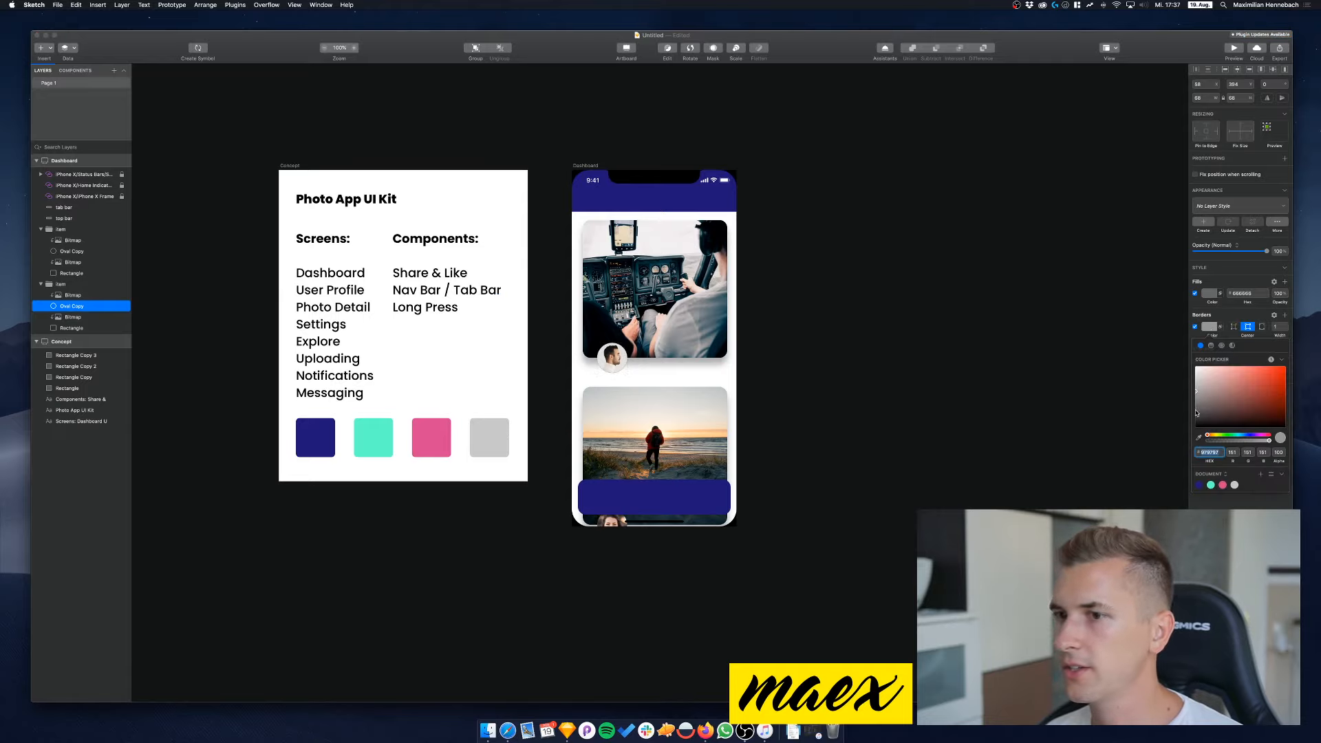
{"action": "left_click", "coordinate": [1200, 486]}
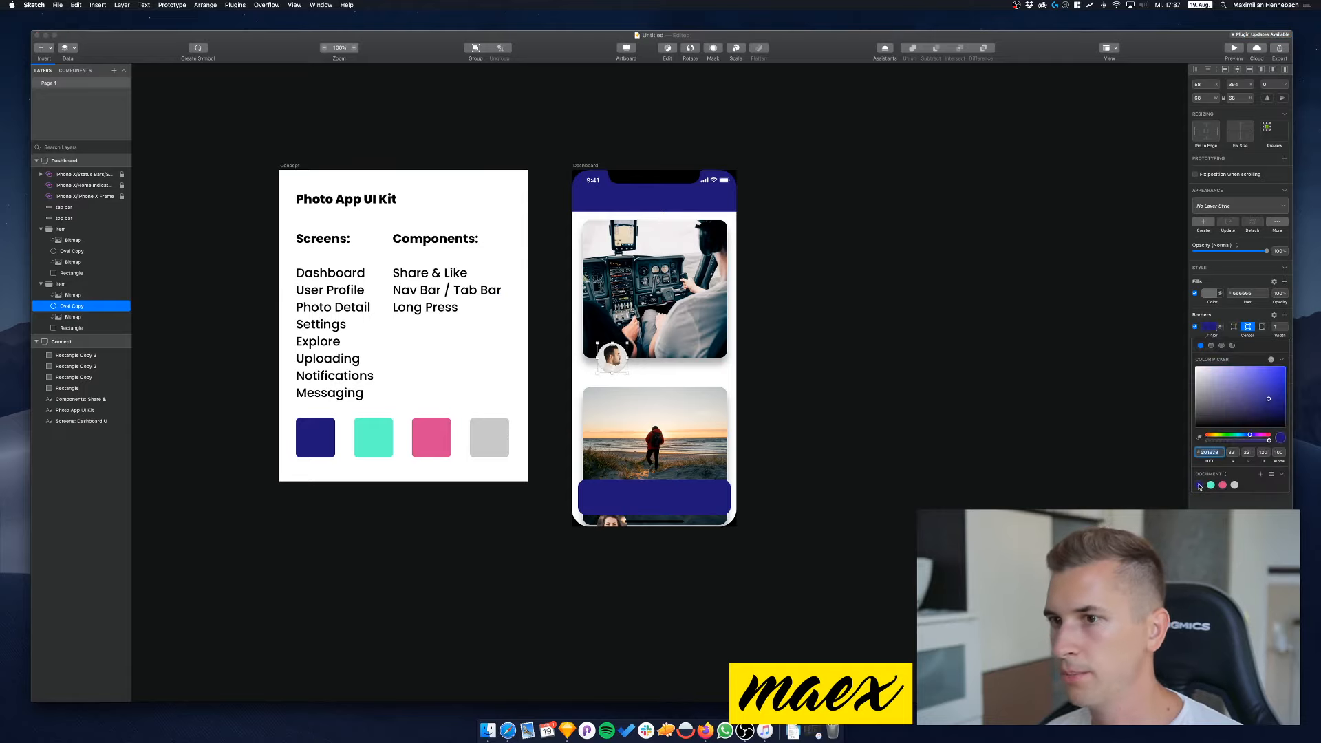
{"action": "left_click", "coordinate": [1264, 328]}
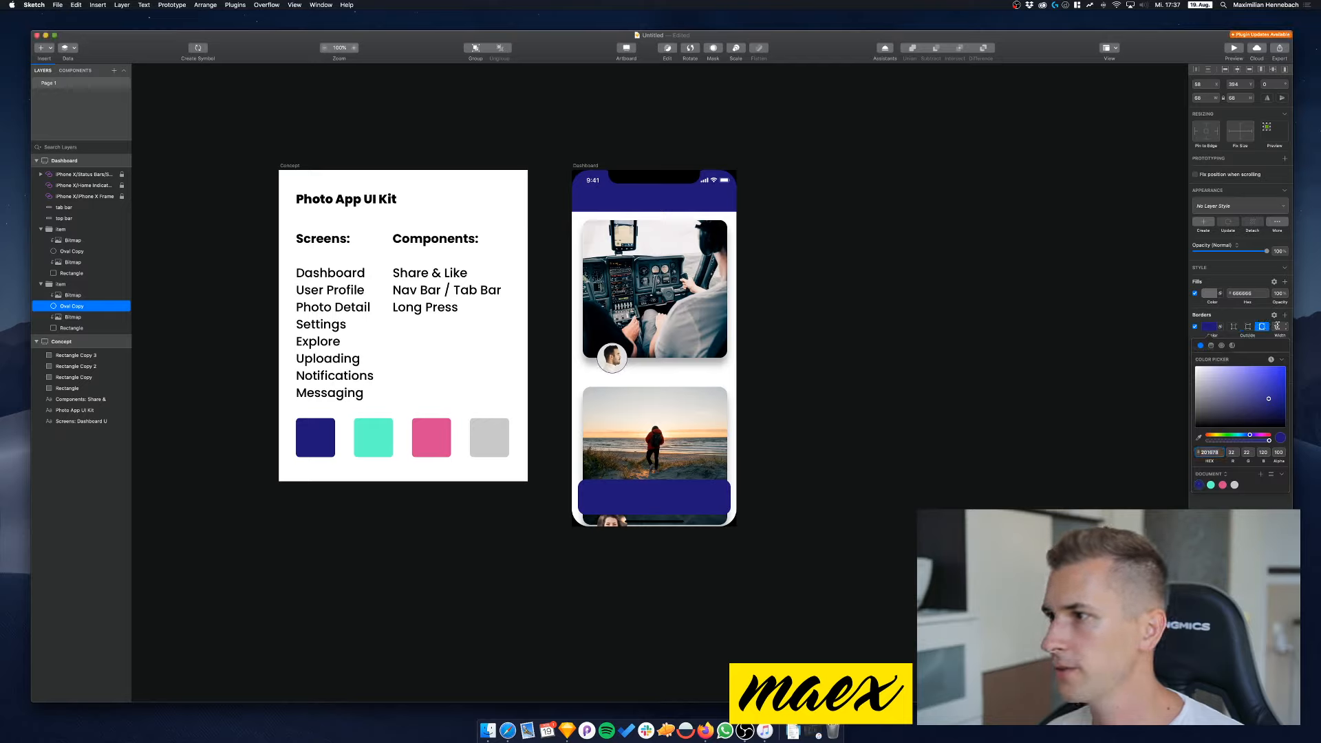
Set the avatar border's width to 4
{"action": "key", "text": "Down"}
{"action": "key", "text": "Down"}
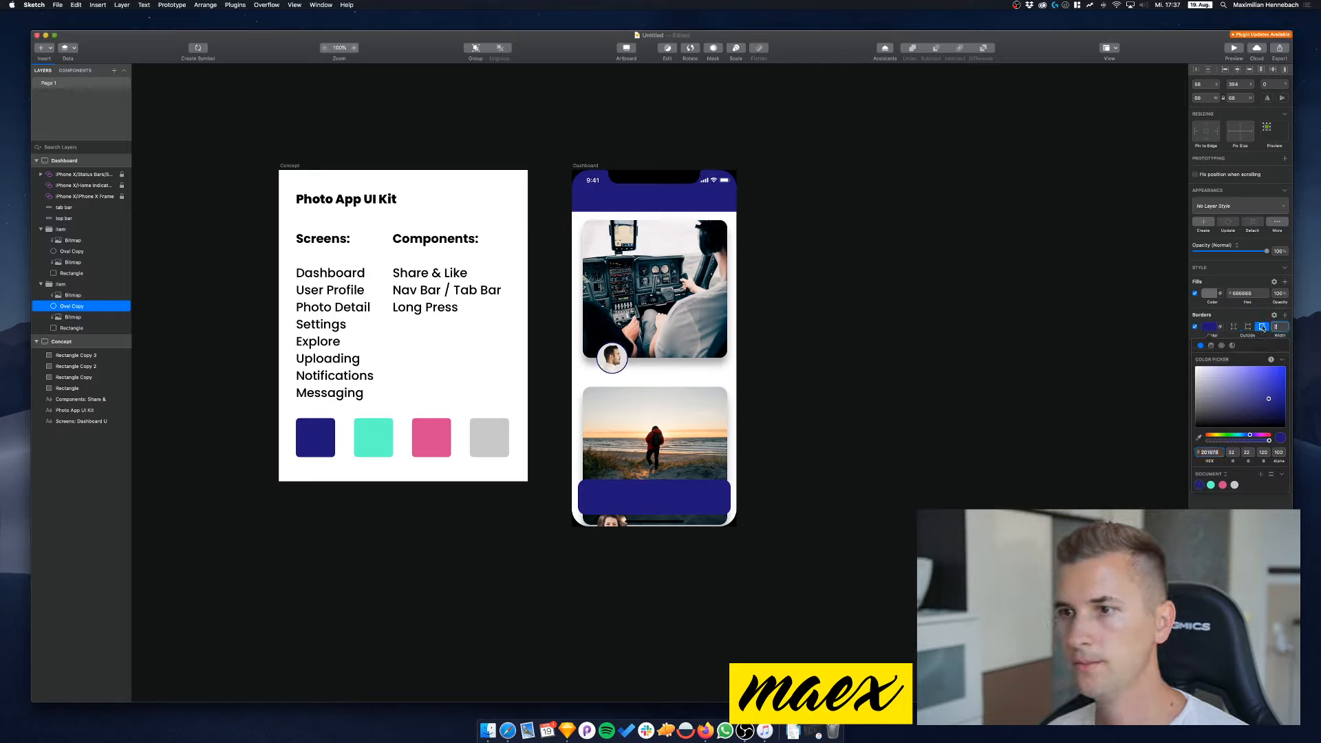
{"action": "key", "text": "Up"}
{"action": "key", "text": "Up"}
{"action": "key", "text": "Up"}
{"action": "key", "text": "Up"}
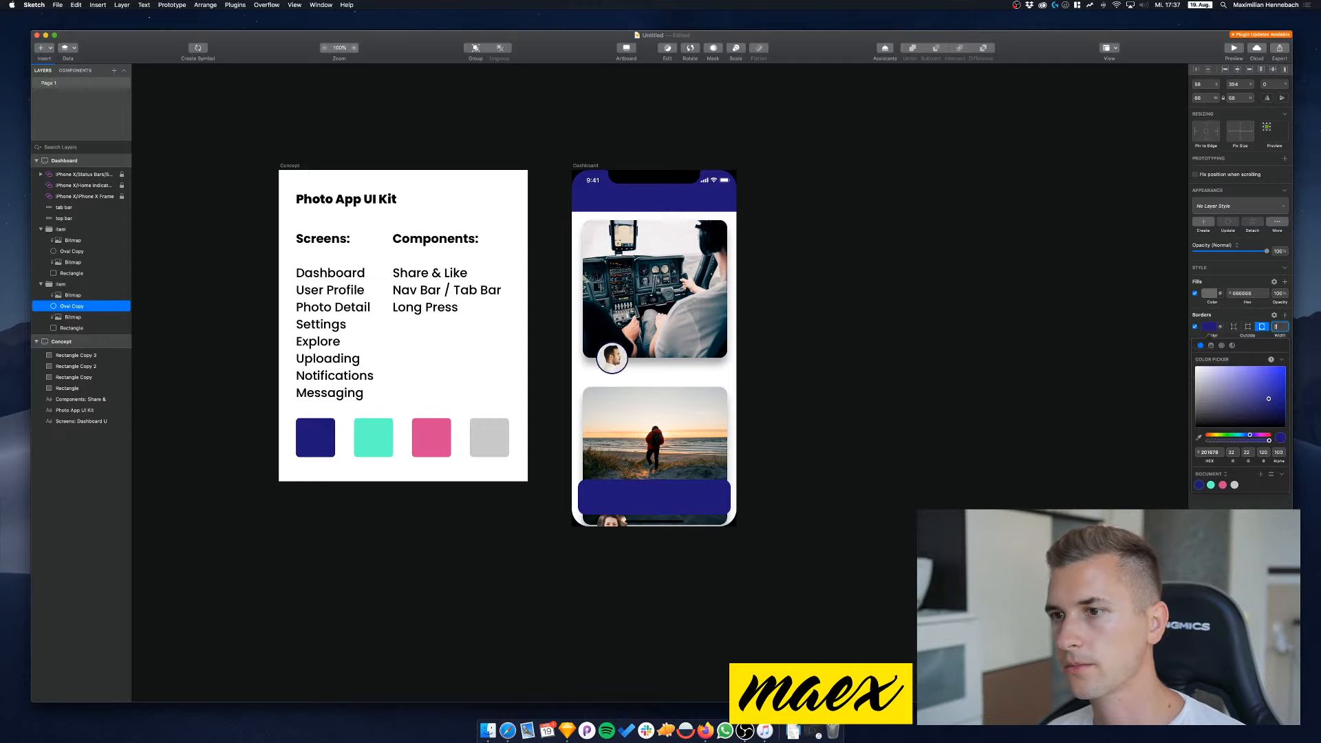
{"action": "key", "text": "Down"}
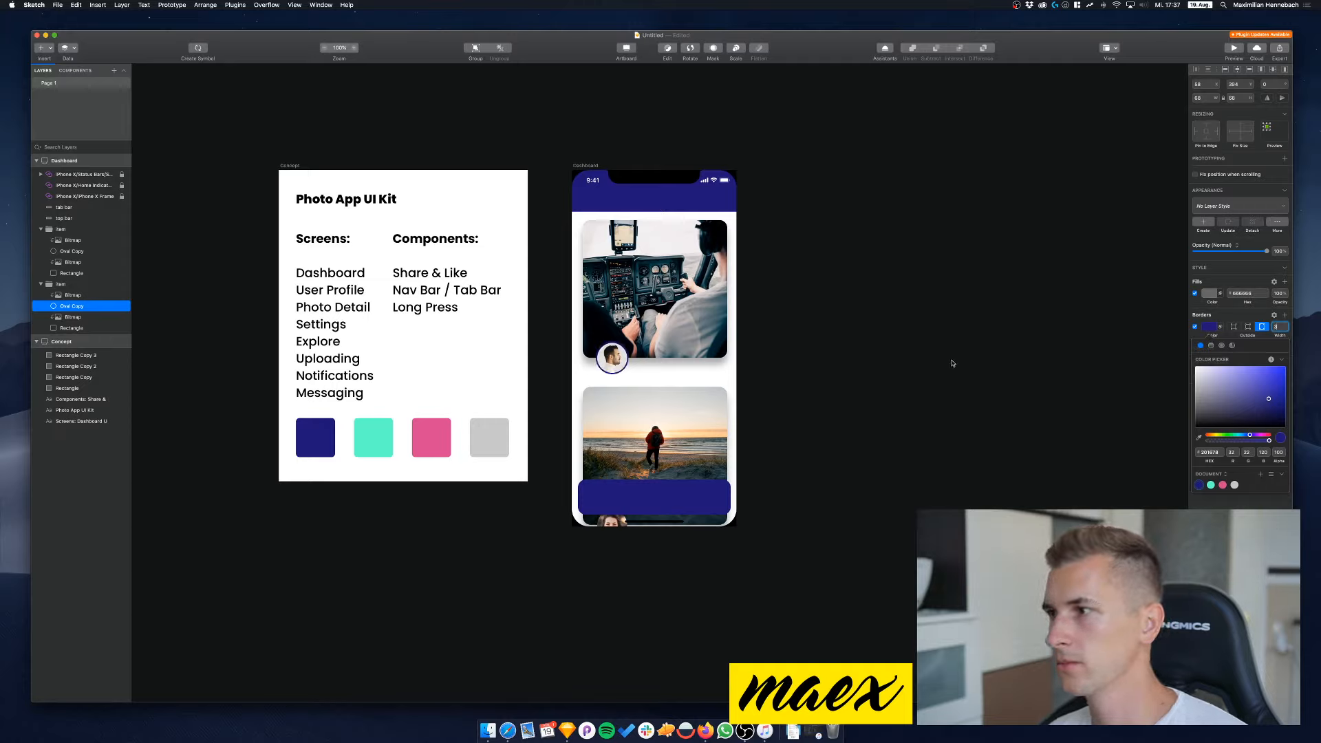
{"action": "key", "text": "Return"}
{"action": "left_click", "coordinate": [1201, 329]}
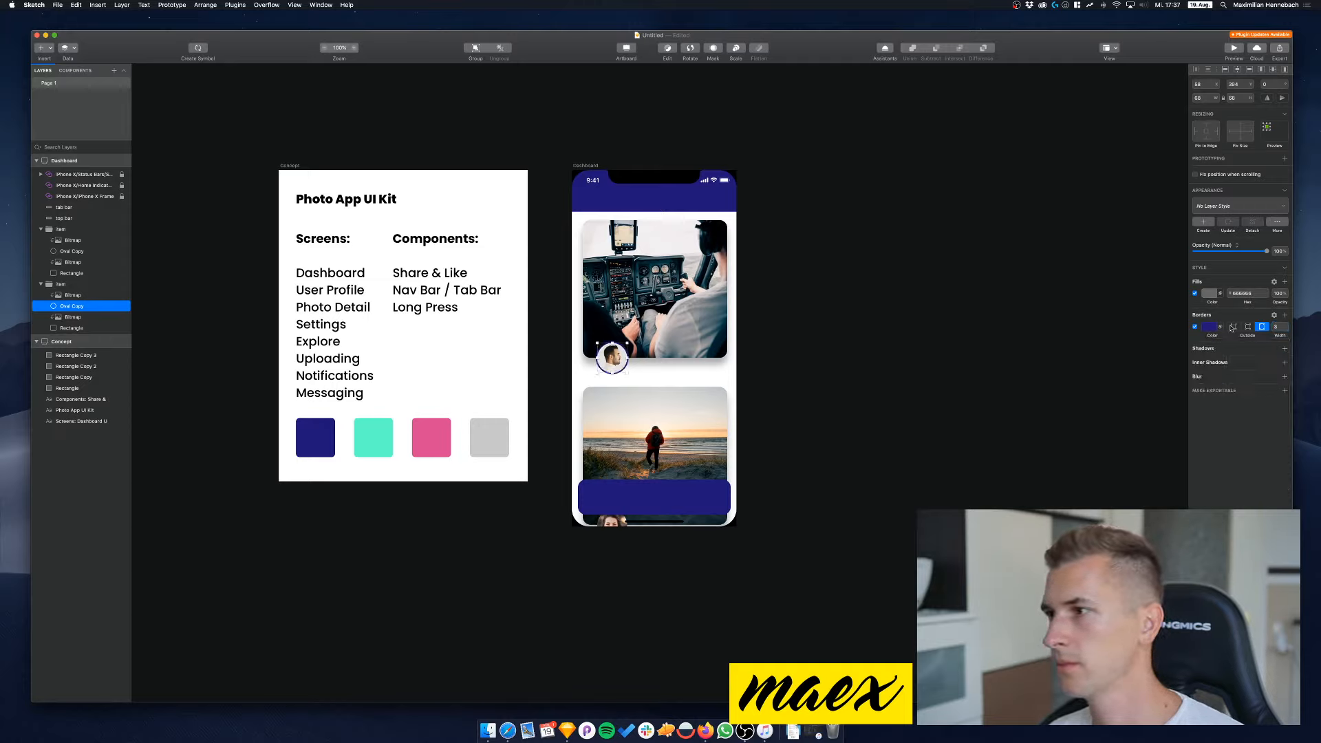
{"action": "left_click", "coordinate": [1277, 327]}
{"action": "key", "text": "Up"}
{"action": "key", "text": "Up"}
{"action": "key", "text": "Down"}
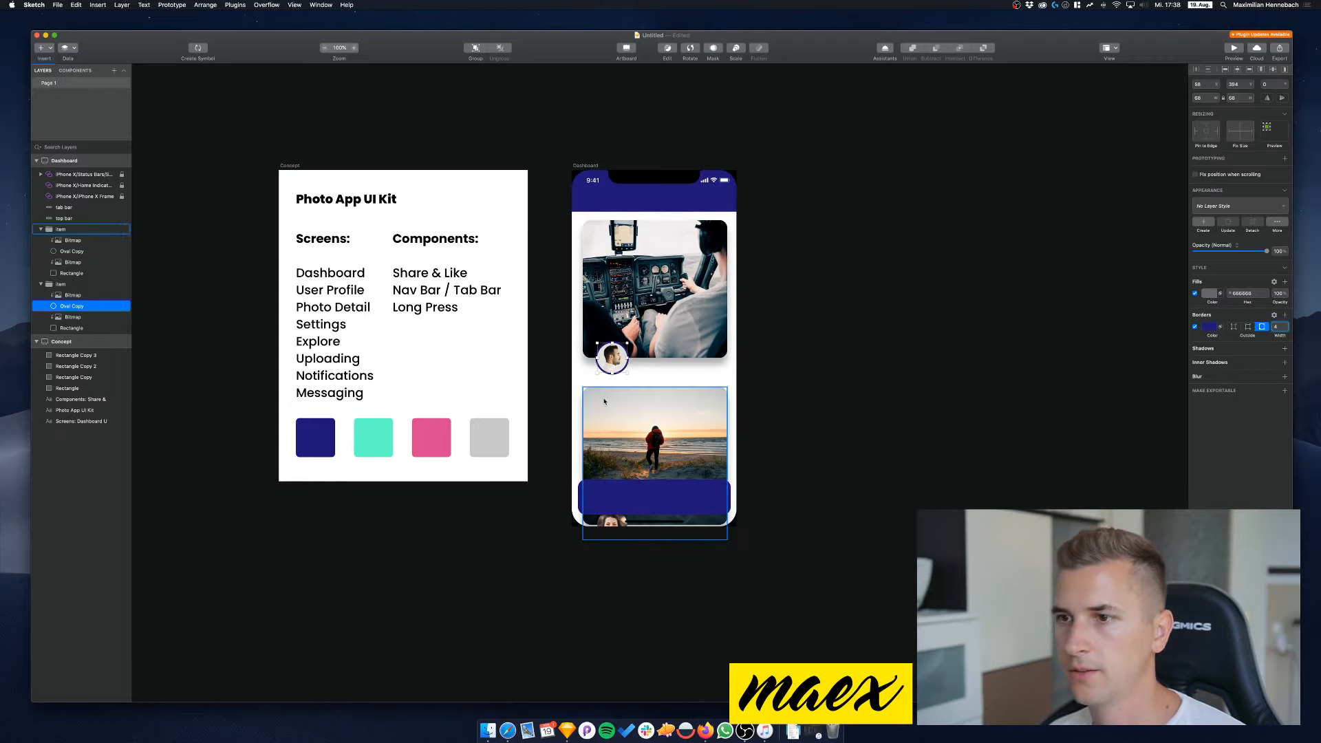
Compare the document colours on the avatar border and settle on the turquoise one
{"action": "left_click", "coordinate": [1209, 326]}
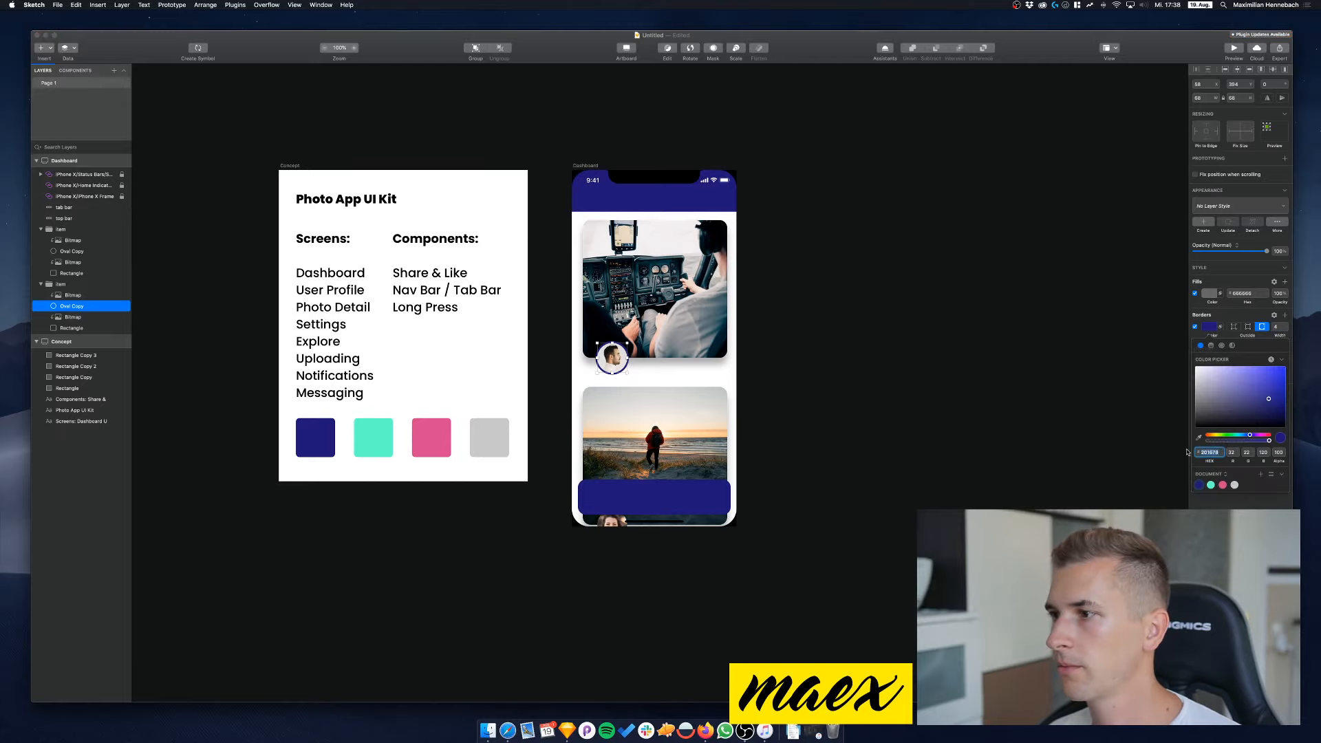
{"action": "left_click", "coordinate": [1212, 486]}
{"action": "left_click", "coordinate": [1221, 485]}
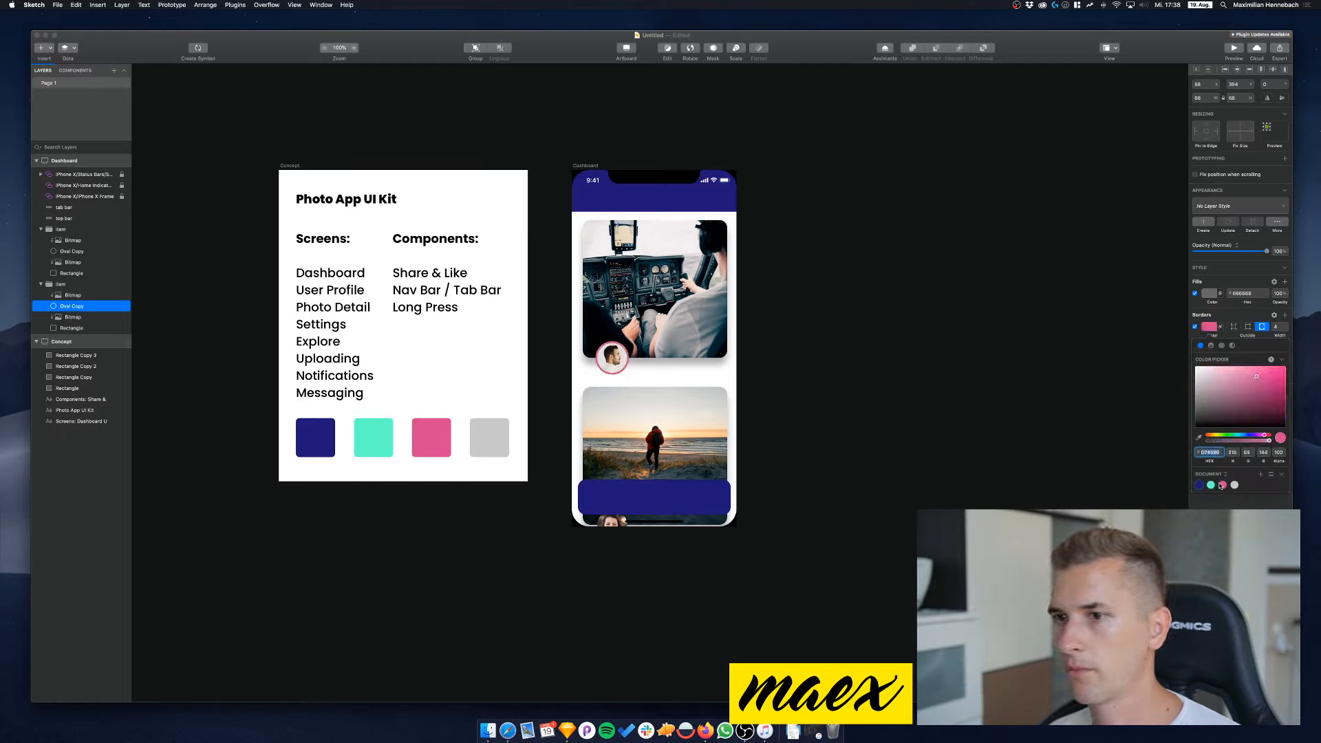
{"action": "left_click", "coordinate": [1234, 485]}
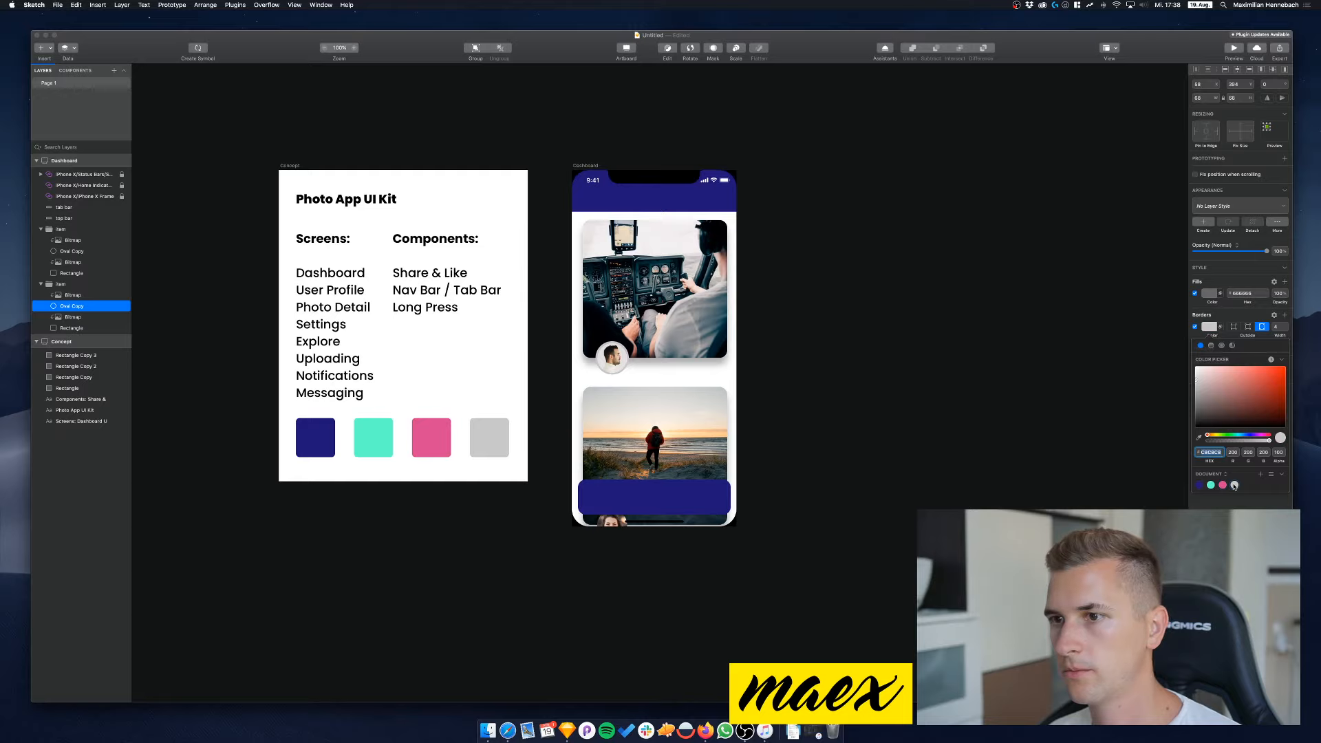
{"action": "left_click", "coordinate": [1223, 486]}
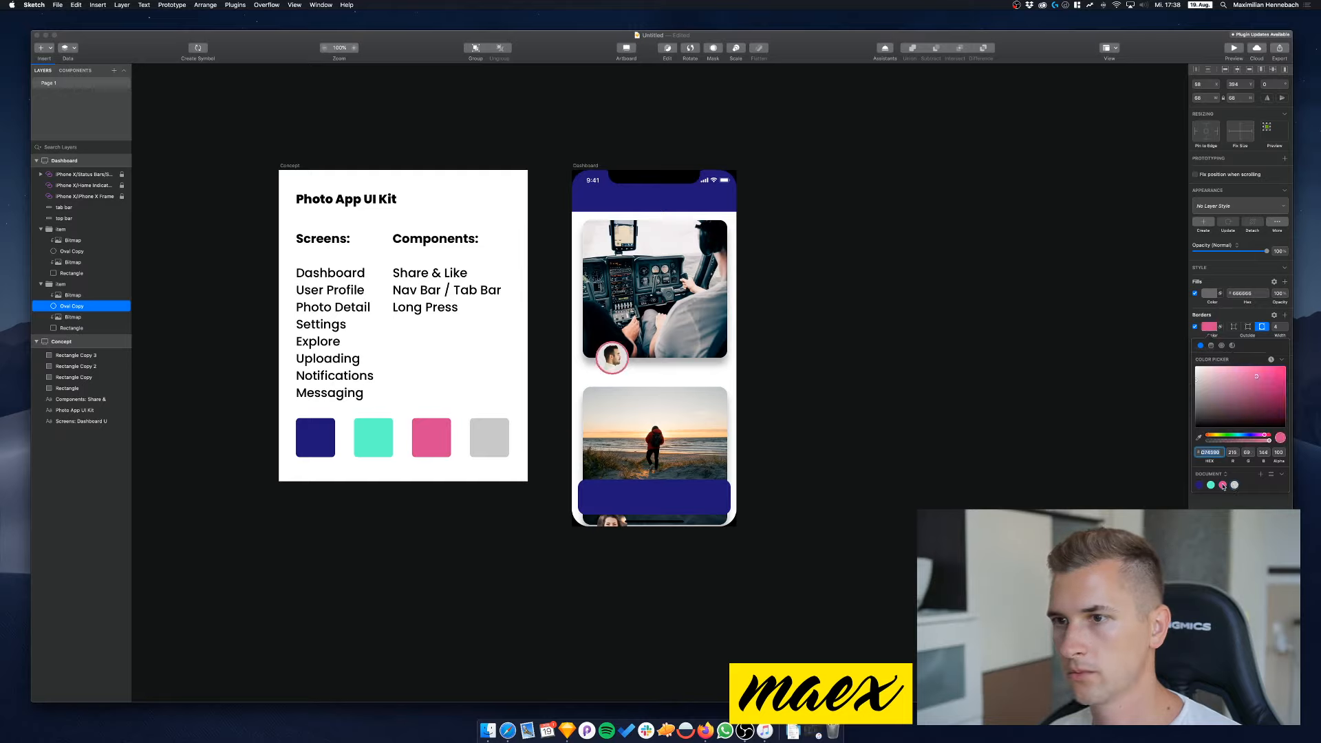
{"action": "left_click", "coordinate": [1212, 486]}
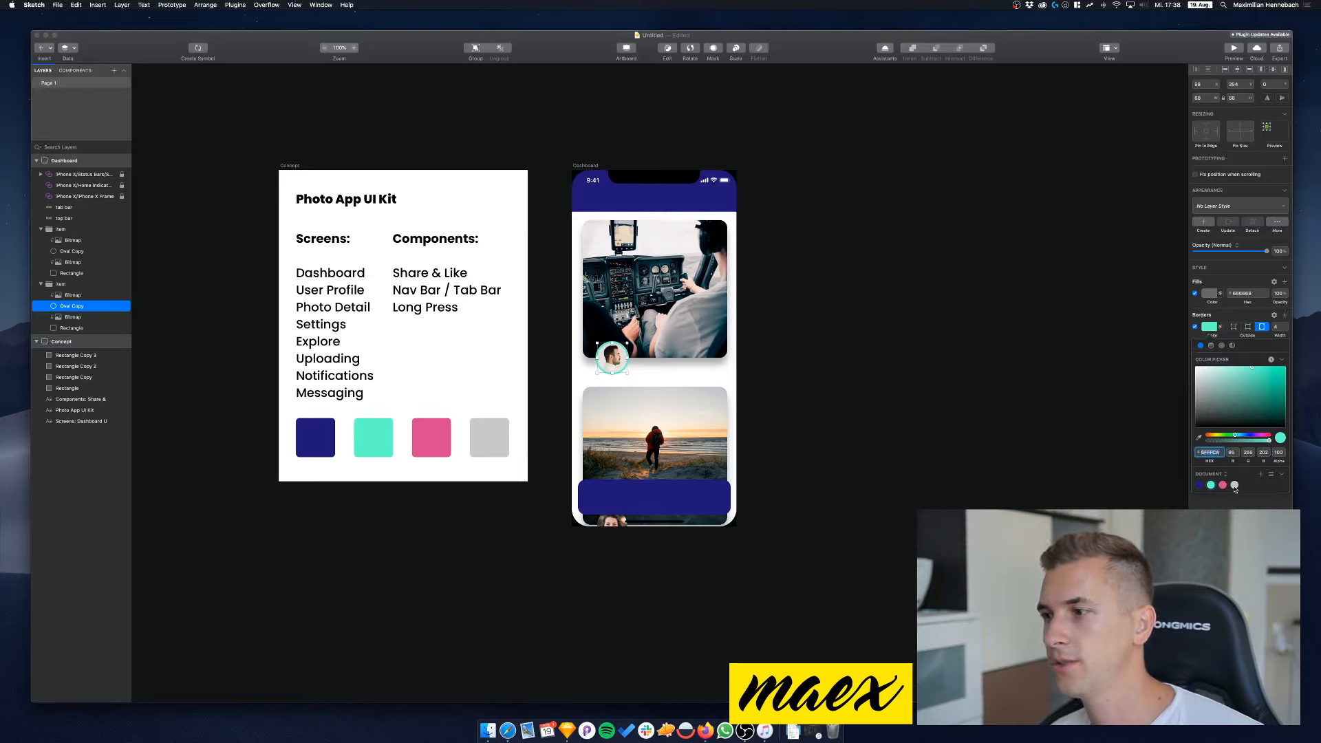
{"action": "left_click", "coordinate": [1235, 485]}
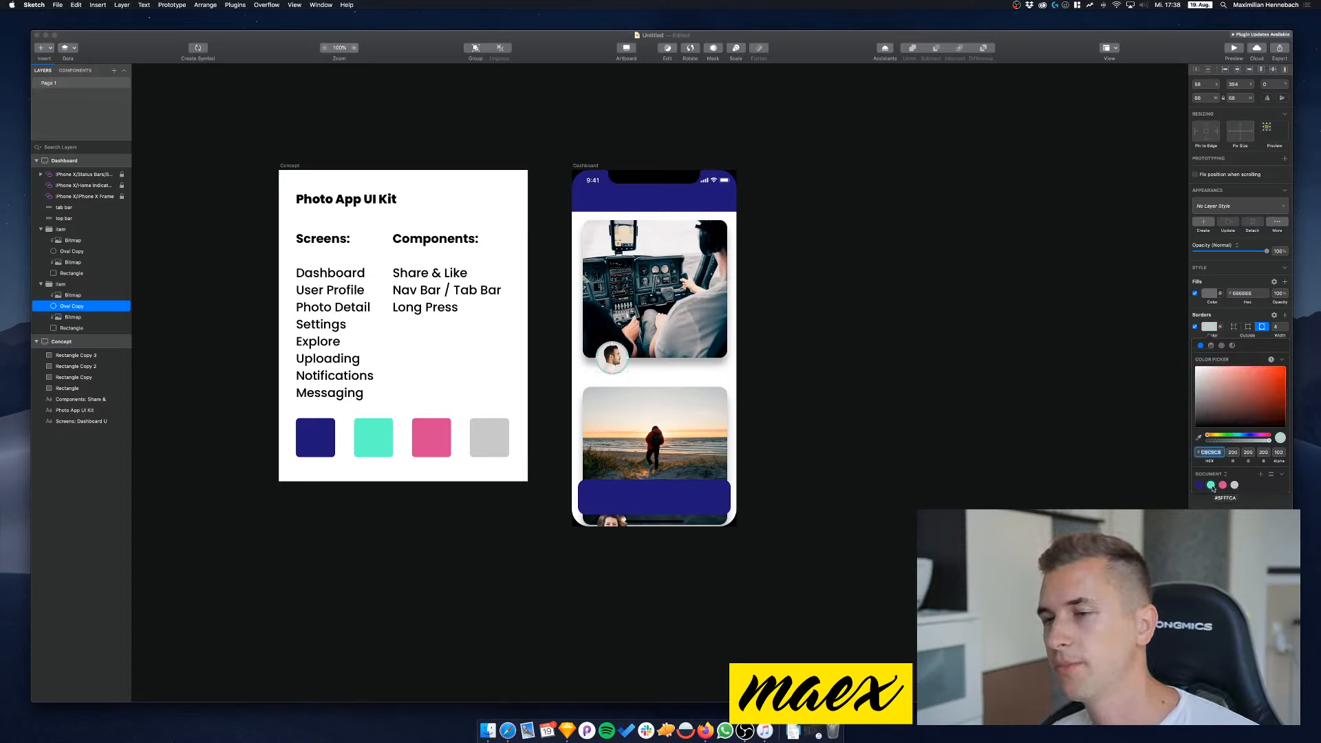
{"action": "left_click", "coordinate": [1210, 486]}
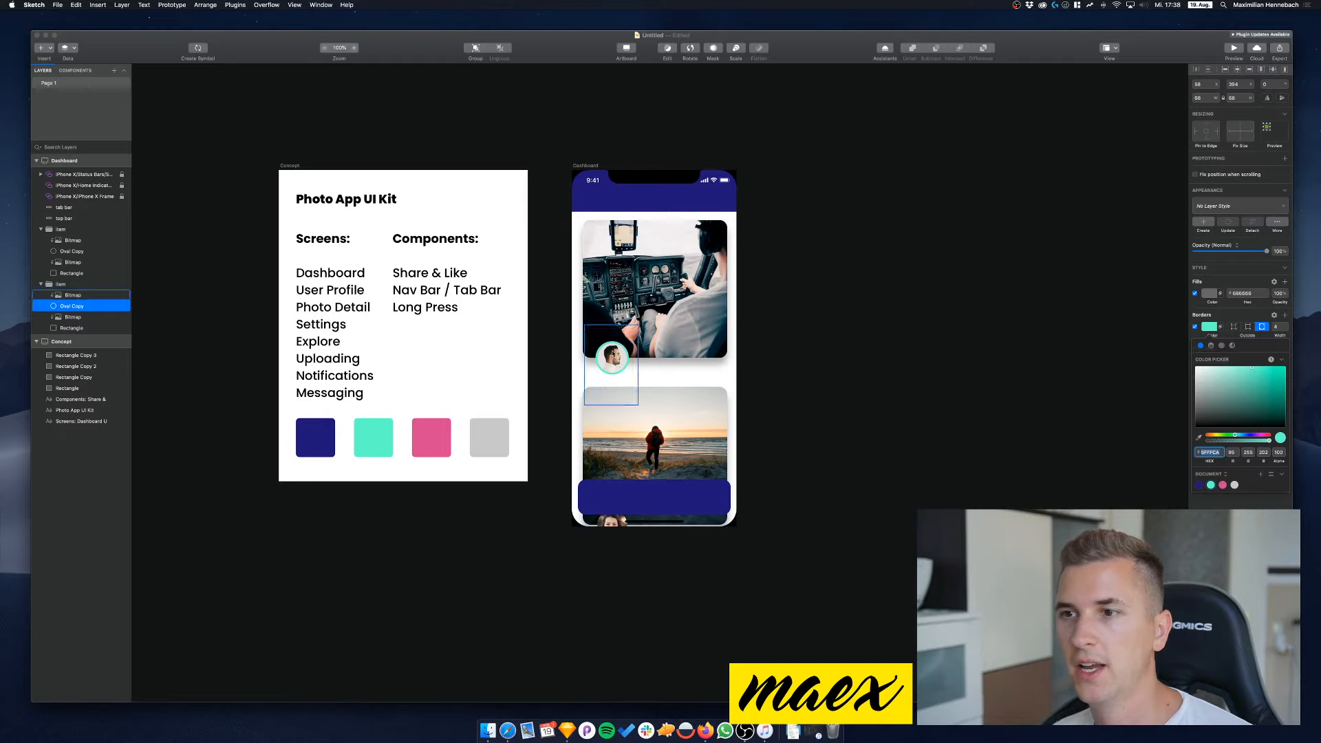
Copy the first avatar oval's style and paste it onto the second card's avatar oval
{"action": "right_click", "coordinate": [68, 309]}
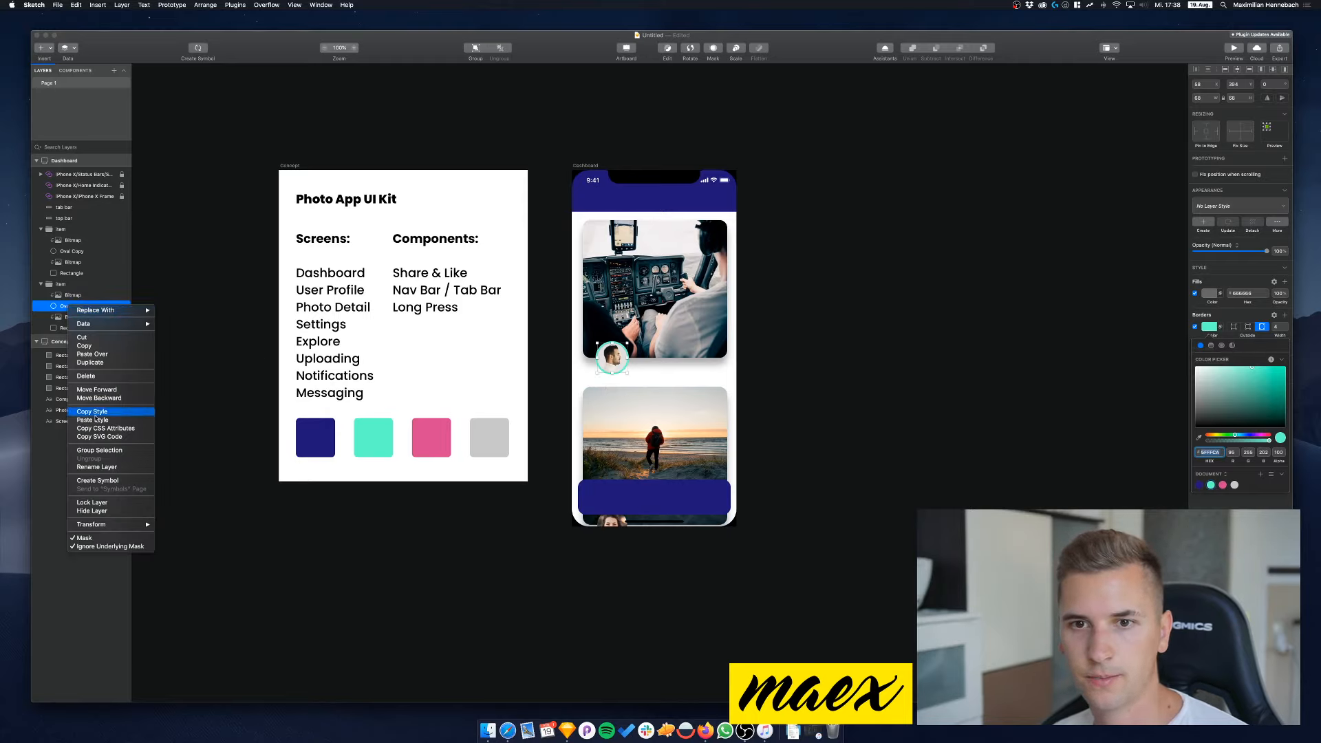
{"action": "left_click", "coordinate": [95, 413]}
{"action": "right_click", "coordinate": [63, 252]}
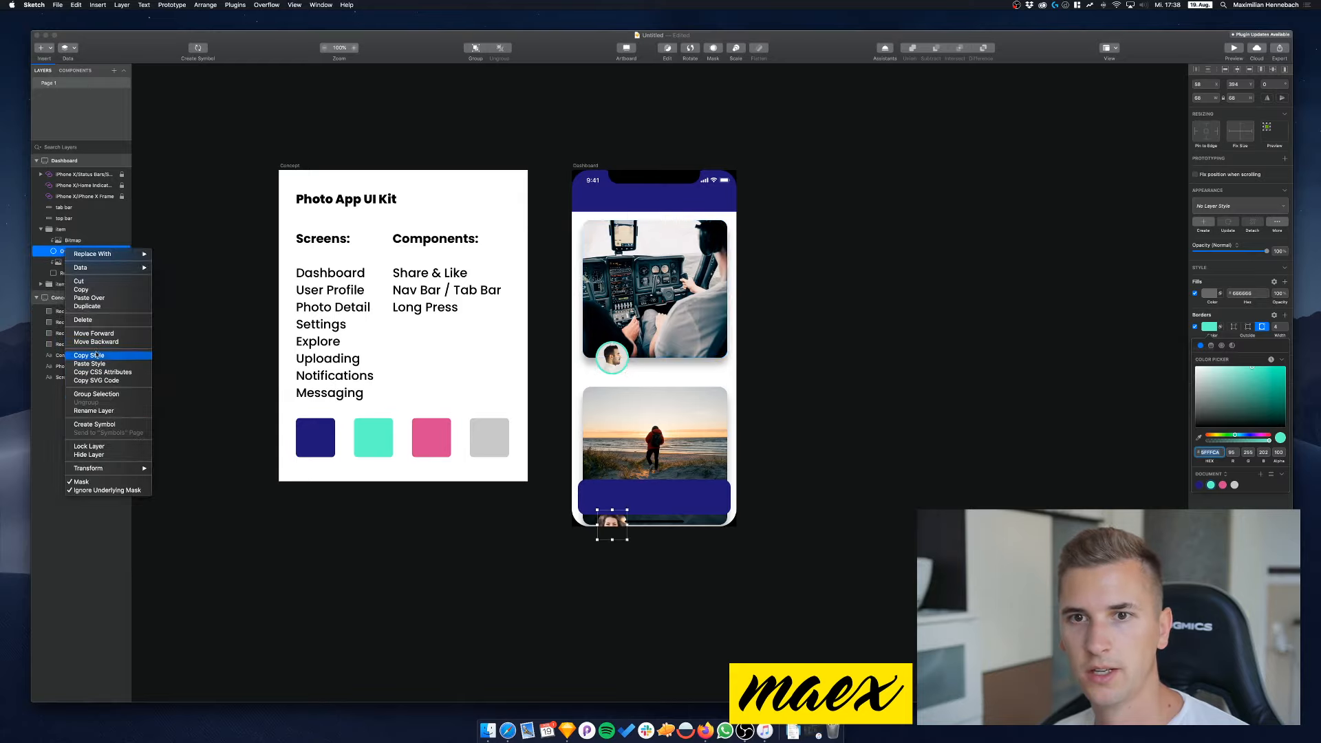
{"action": "left_click", "coordinate": [96, 366]}
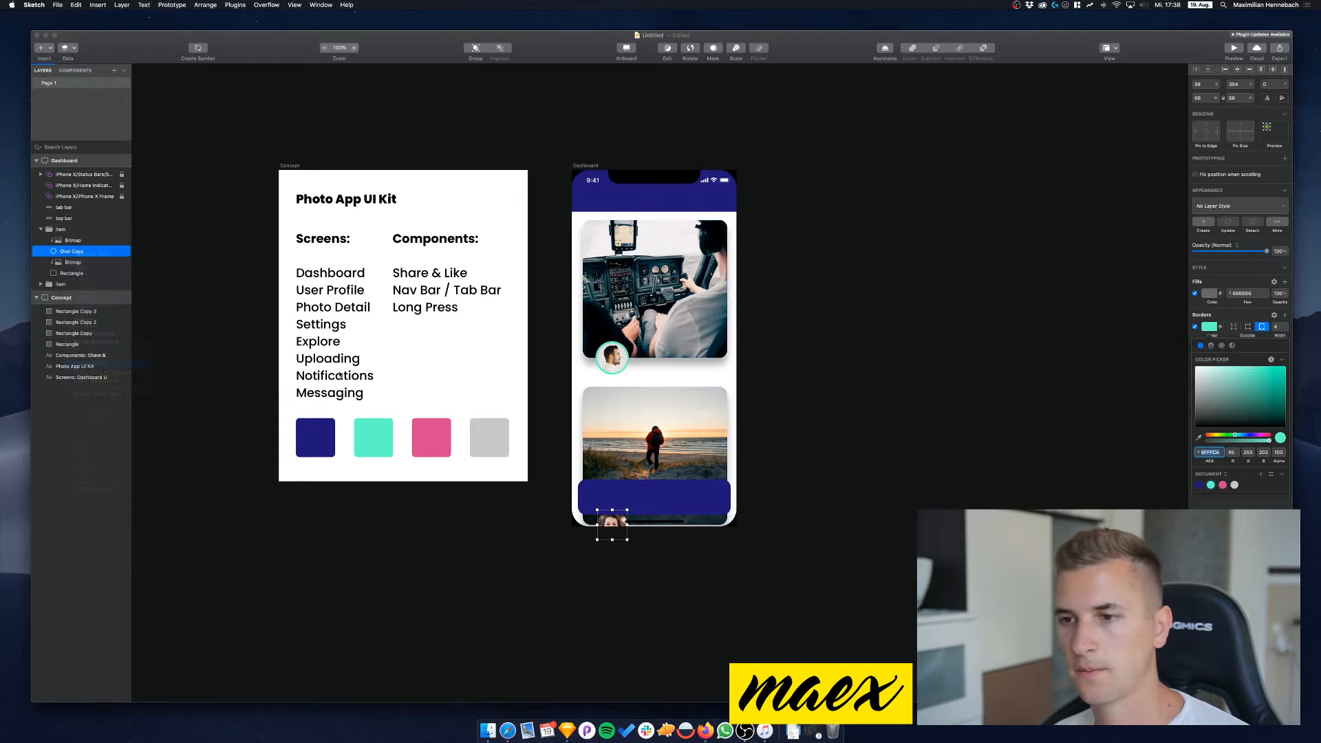
{"action": "left_click", "coordinate": [816, 468]}
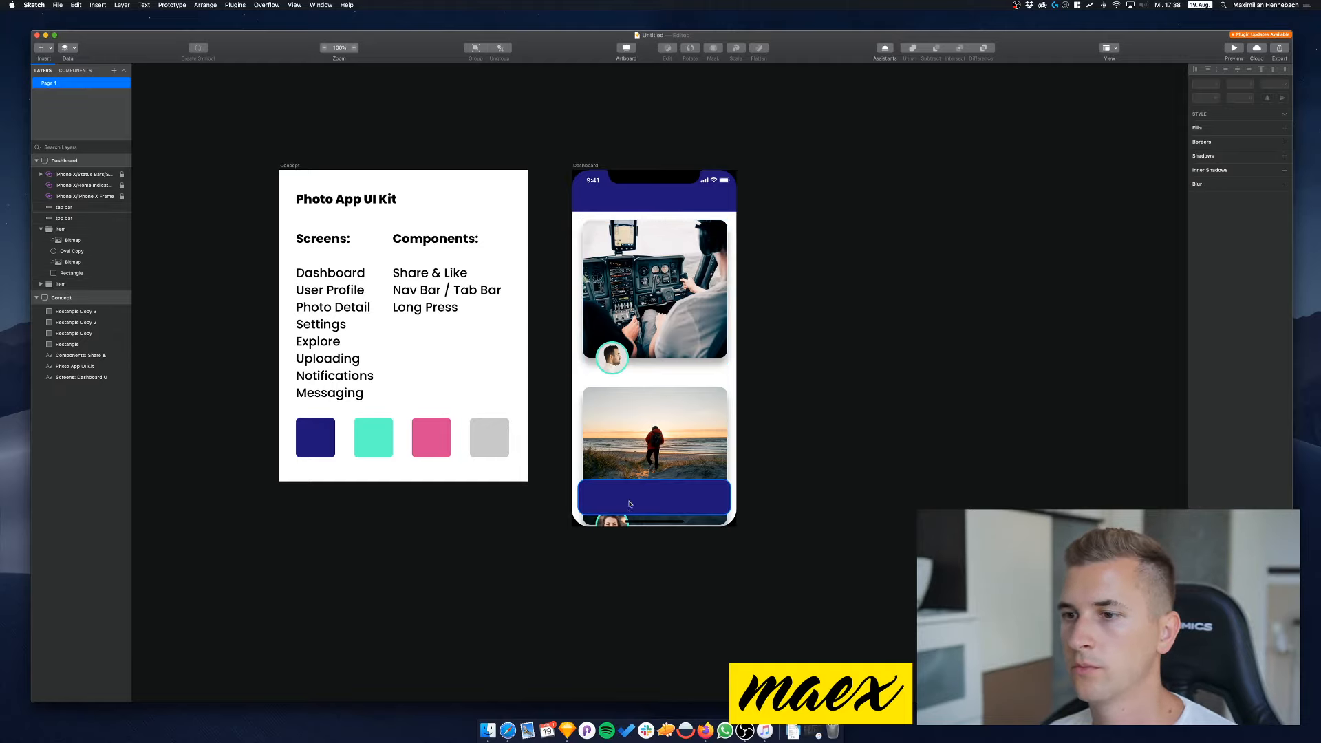
Add a shadow to the tab bar with a Y offset of 6 and a larger blur
{"action": "left_click", "coordinate": [659, 490]}
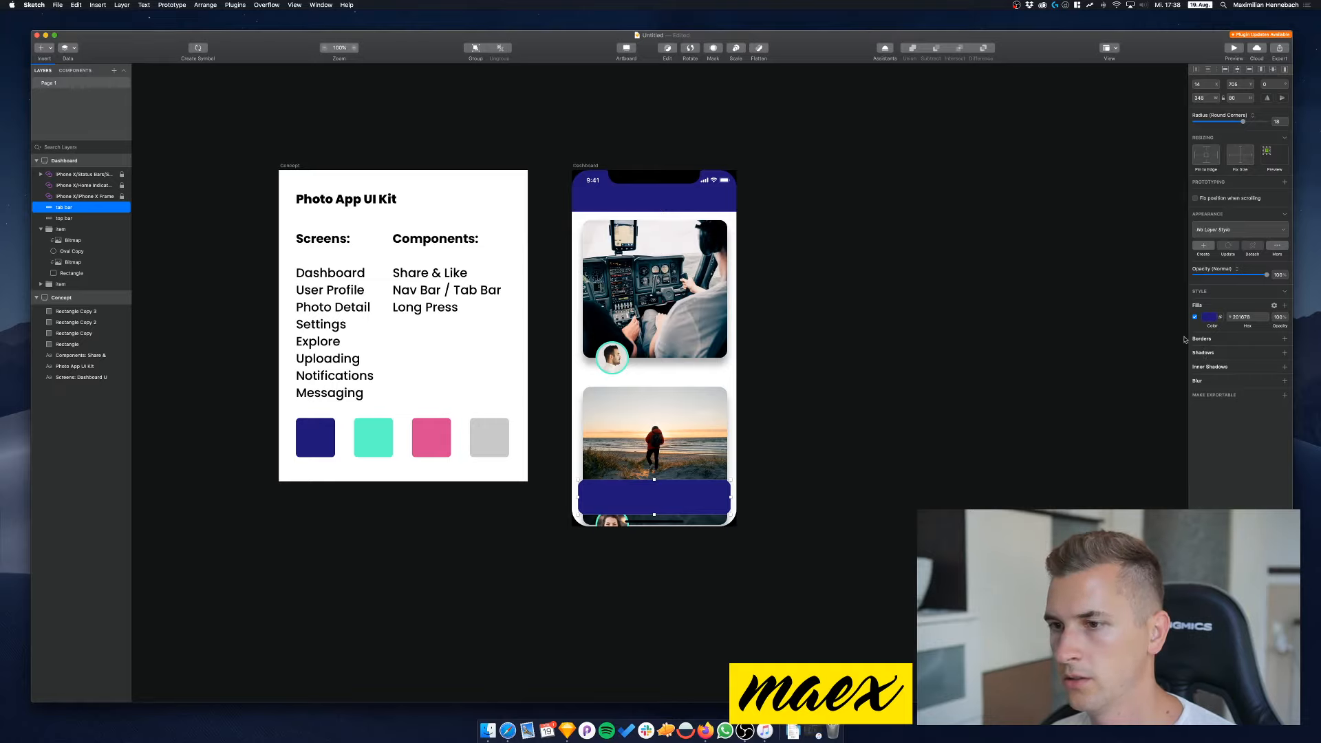
{"action": "left_click", "coordinate": [1209, 354]}
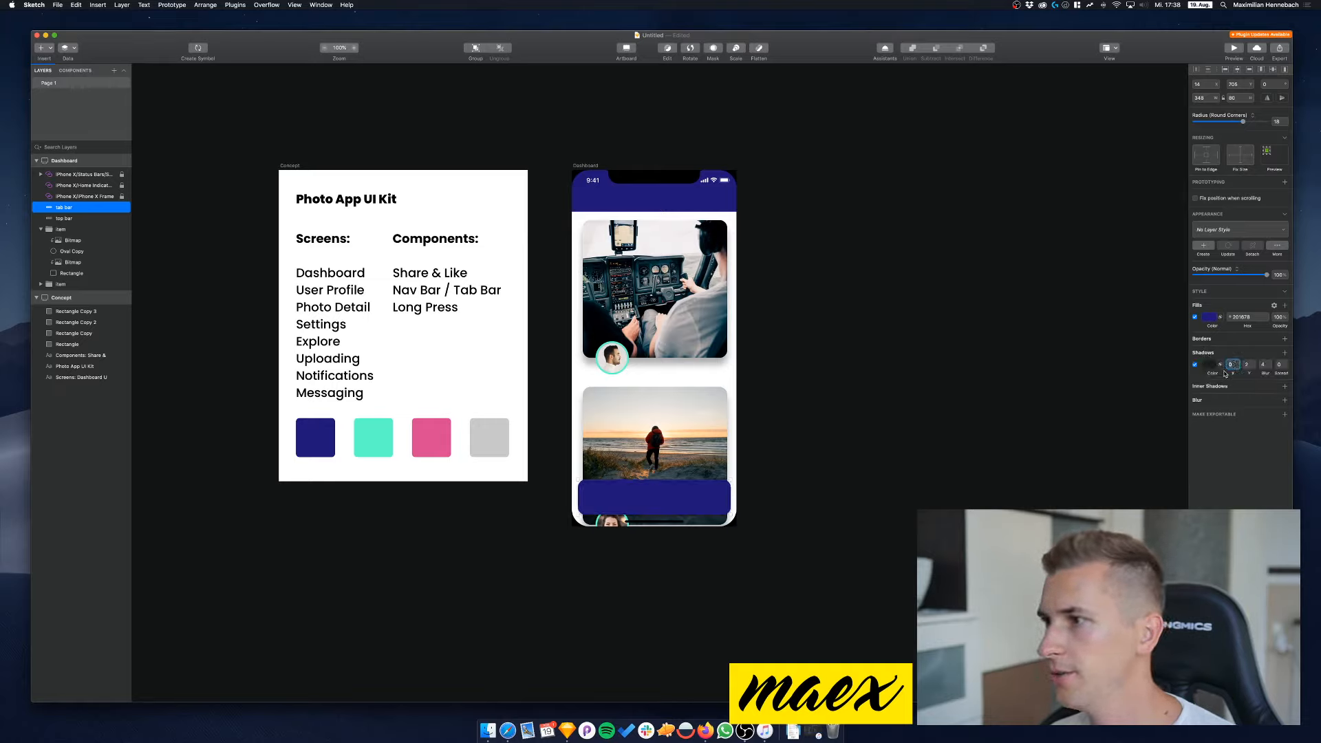
{"action": "left_click", "coordinate": [1247, 364]}
{"action": "type", "text": "6"}
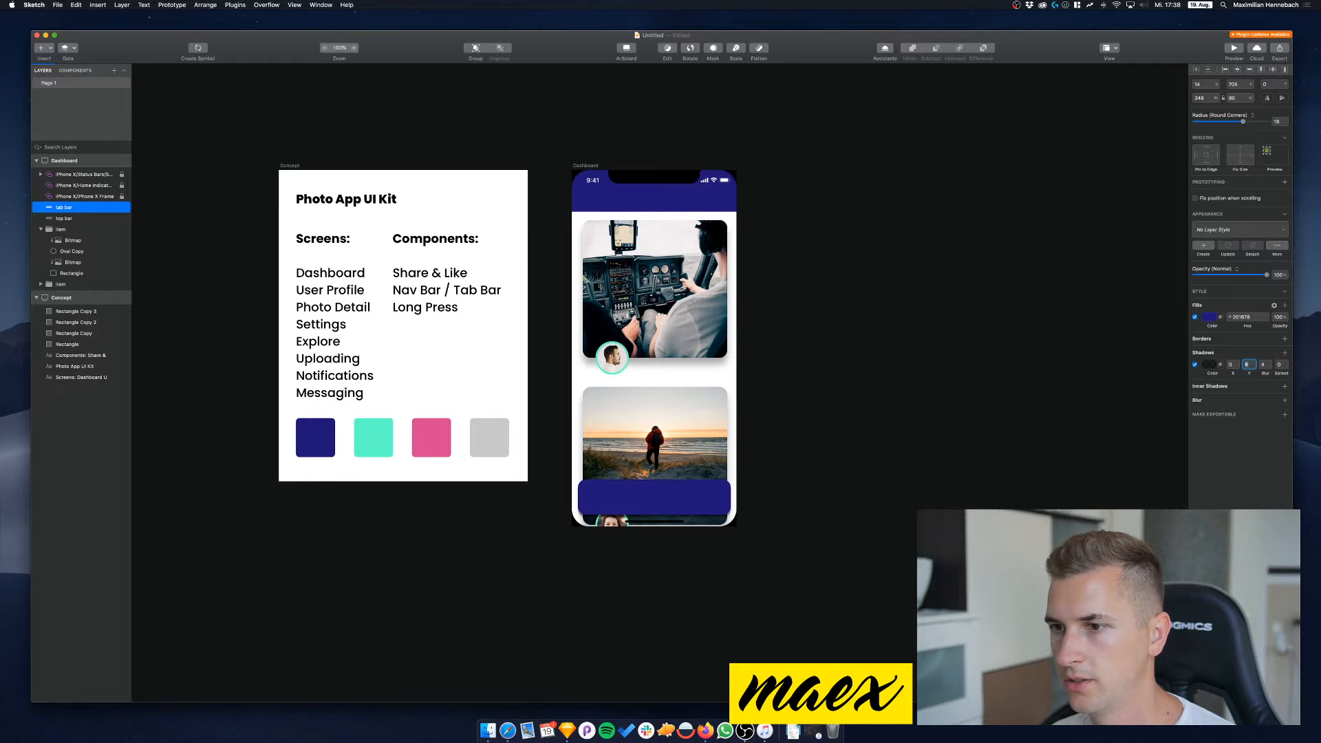
{"action": "left_click", "coordinate": [1264, 365]}
{"action": "type", "text": "5"}
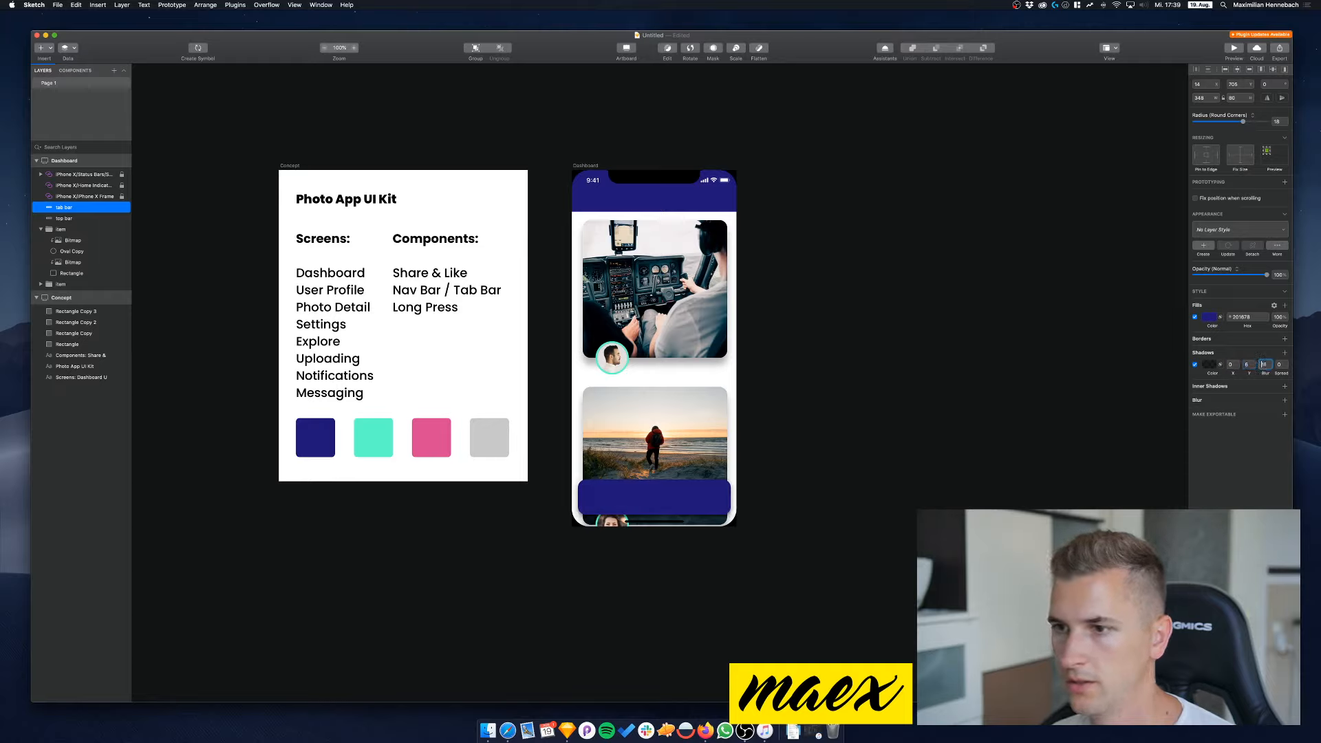
{"action": "left_click", "coordinate": [578, 505]}
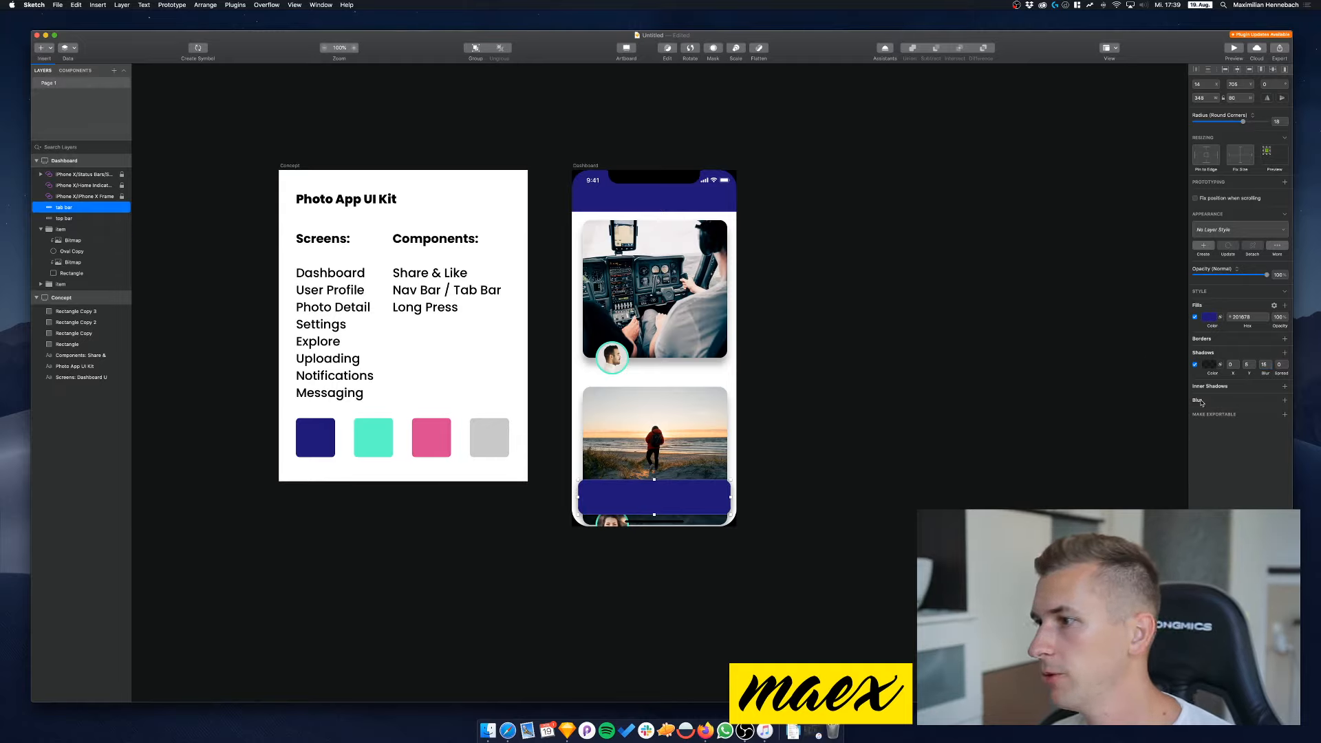
Add a blur to the tab bar and change its type to Background Blur
{"action": "left_click", "coordinate": [1285, 401]}
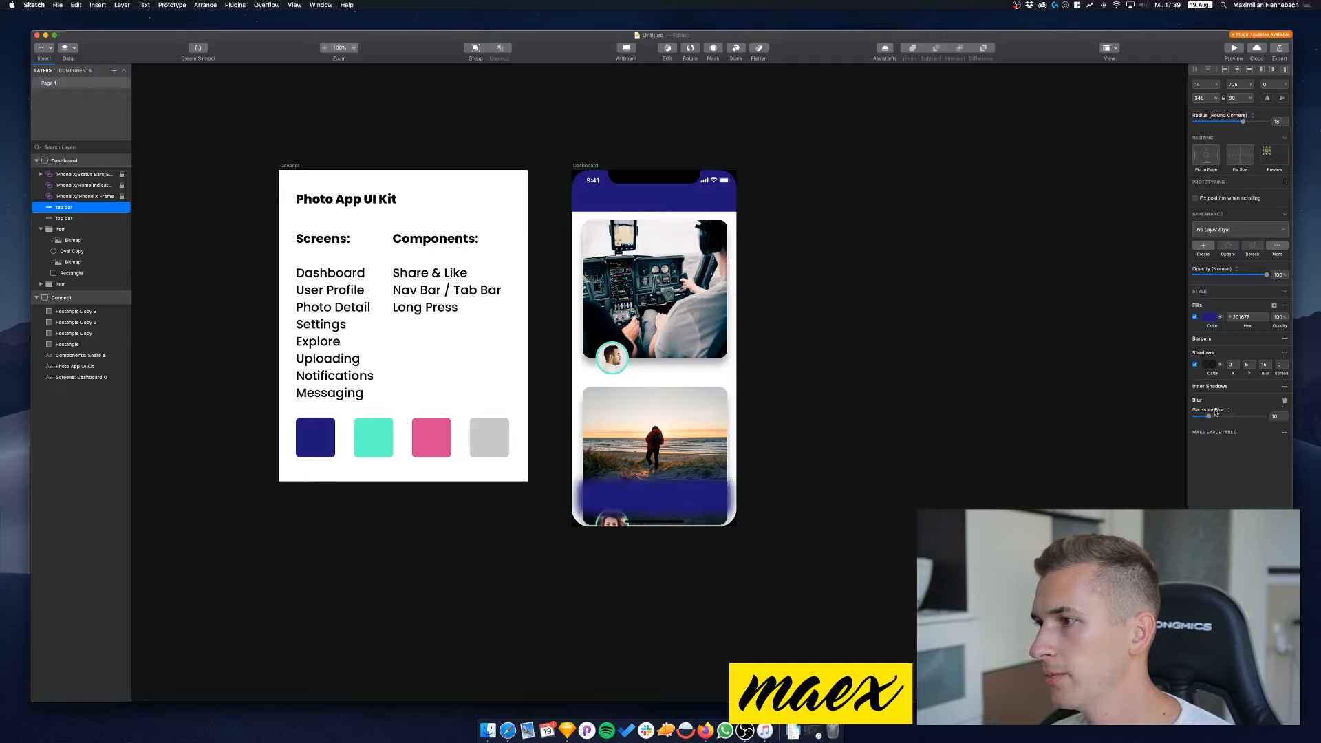
{"action": "left_click", "coordinate": [1216, 411]}
{"action": "left_click", "coordinate": [1214, 435]}
Lower the tab bar's fill opacity to make the navy bar slightly translucent
{"action": "mouse_move", "coordinate": [1267, 274]}
{"action": "left_mouse_down"}
{"action": "mouse_move", "coordinate": [1241, 276]}
{"action": "mouse_move", "coordinate": [1270, 276]}
{"action": "left_mouse_up"}
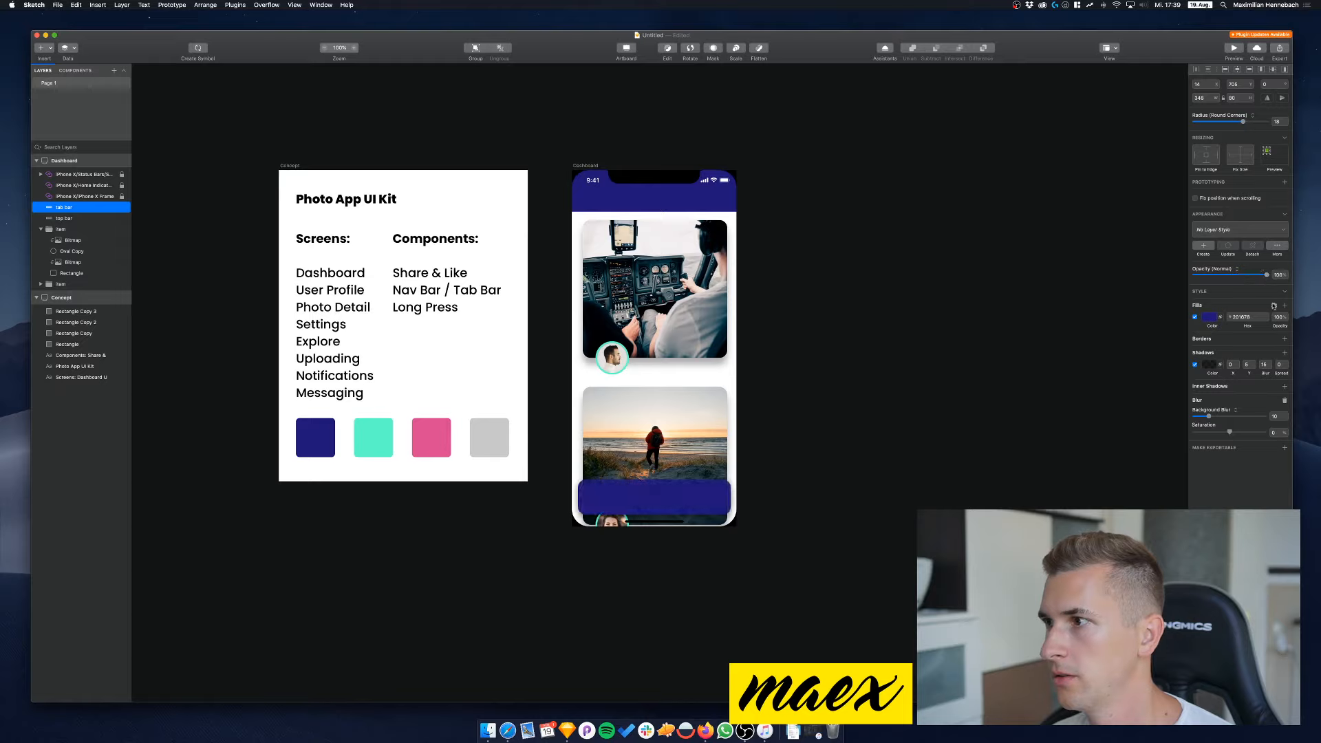
{"action": "left_click_drag", "start_coordinate": [1281, 327], "coordinate": [1264, 330]}
{"action": "left_click", "coordinate": [1276, 317]}
{"action": "mouse_move", "coordinate": [1209, 416]}
{"action": "left_mouse_down"}
{"action": "mouse_move", "coordinate": [1222, 418]}
{"action": "mouse_move", "coordinate": [1209, 417]}
{"action": "left_mouse_up"}
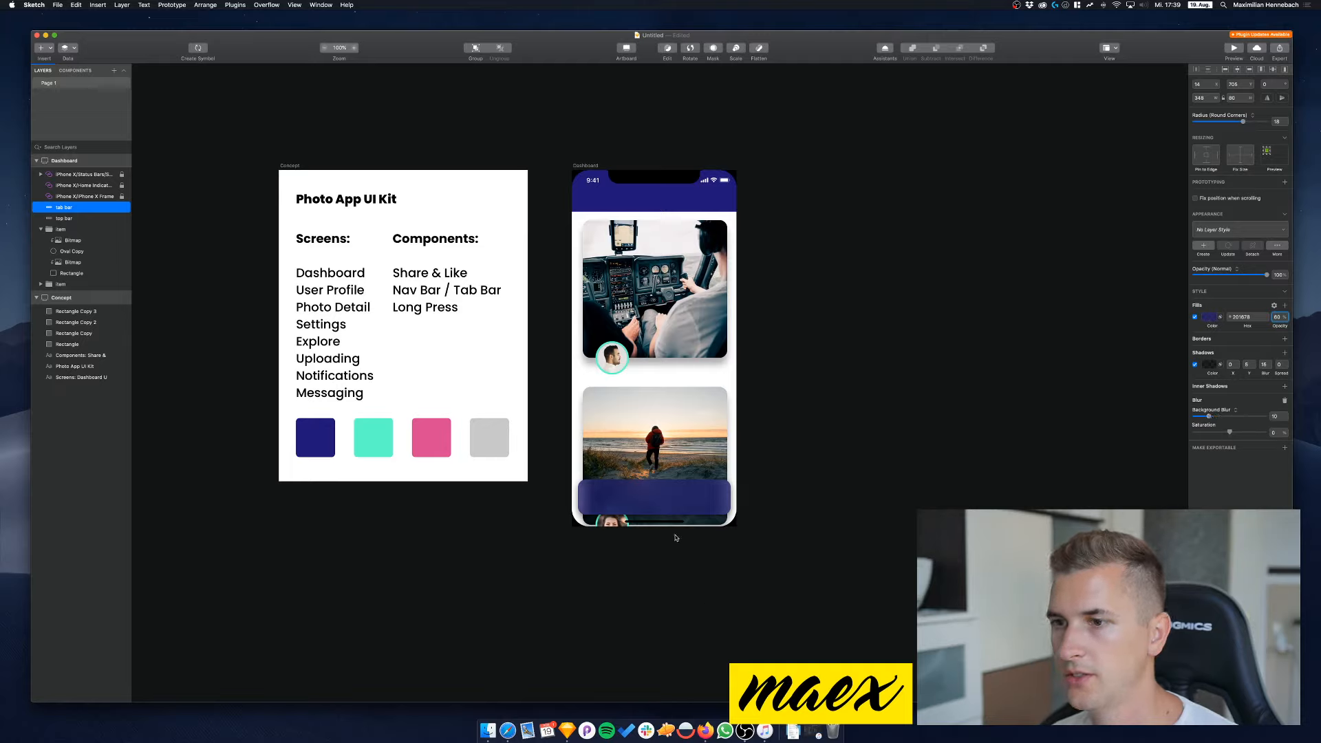
Select both photo card groups and move them together slightly lower beneath the top bar
{"action": "double_click", "coordinate": [651, 456]}
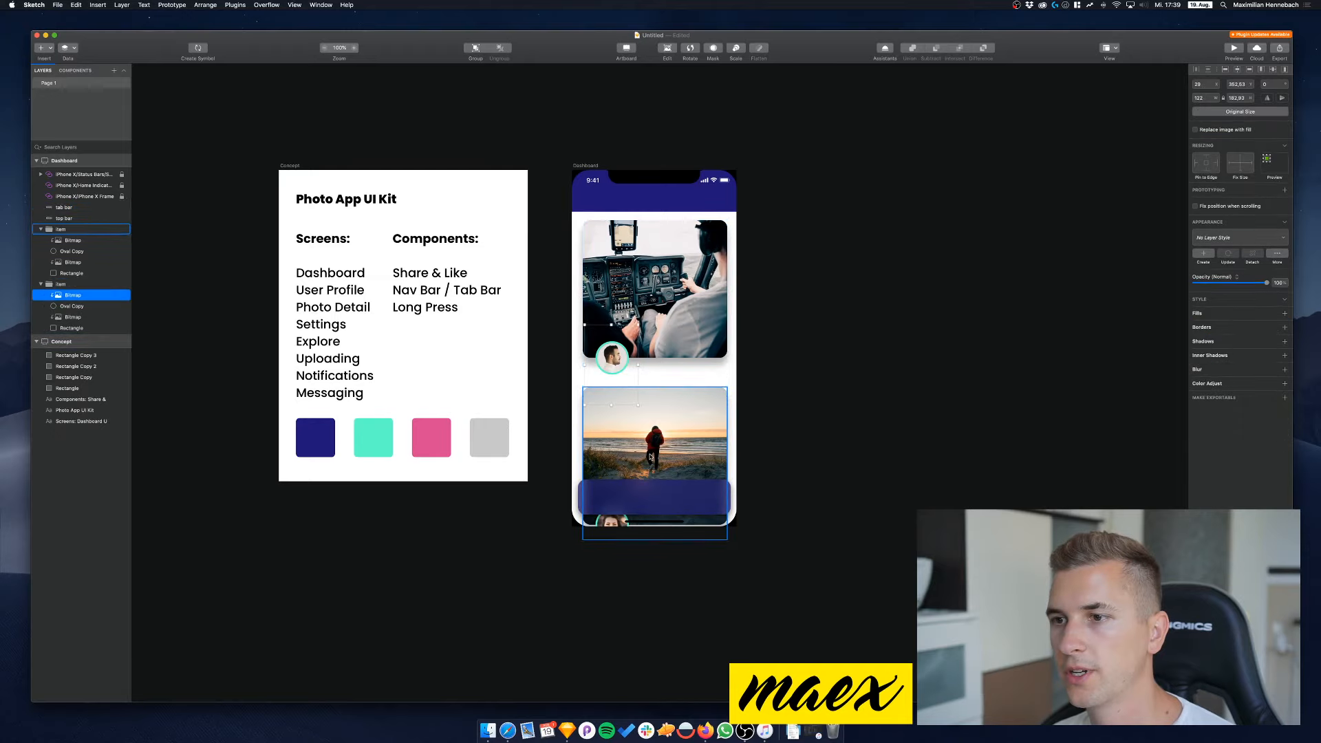
{"action": "key", "text": "Escape"}
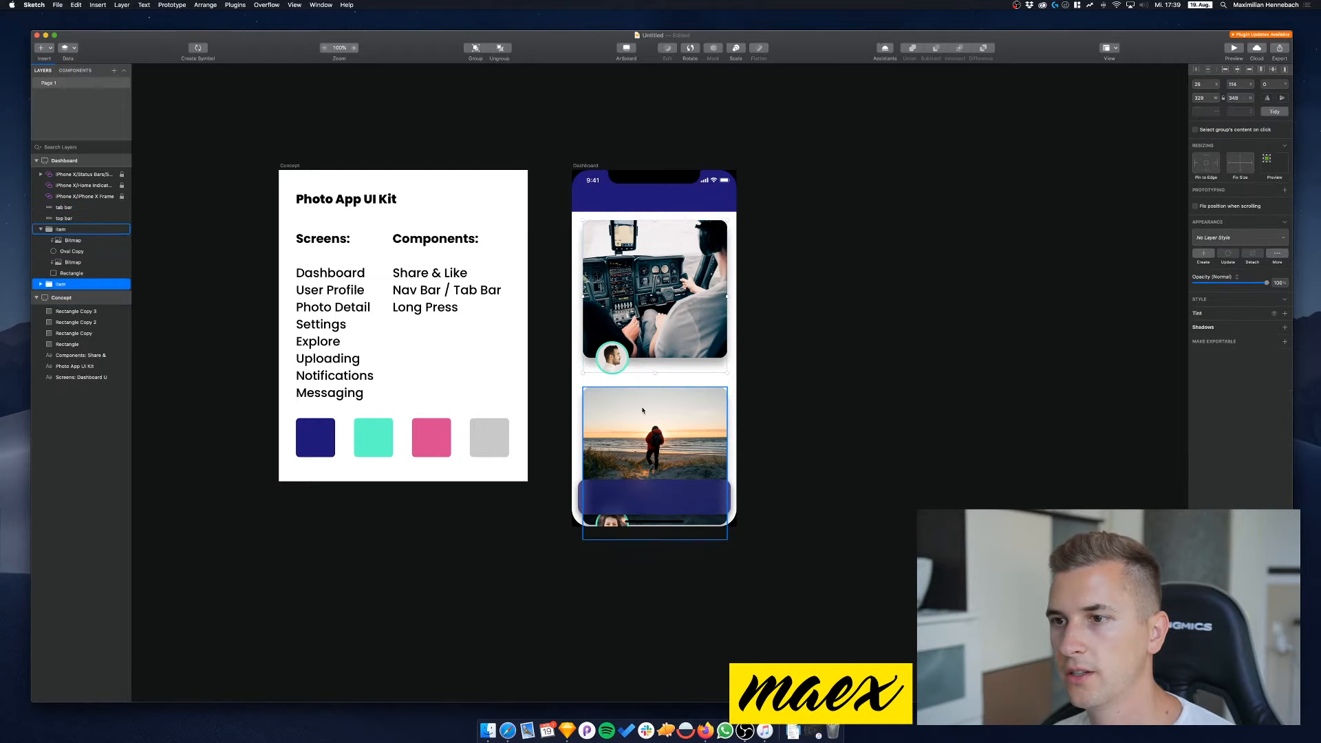
{"action": "left_click", "coordinate": [643, 411], "text": "shift"}
{"action": "key", "text": "shift+Down"}
{"action": "key", "text": "shift+Down"}
{"action": "key", "text": "shift+Up"}
{"action": "key", "text": "shift+Up"}
{"action": "key", "text": "shift+Up"}
{"action": "key", "text": "shift+Up"}
{"action": "key", "text": "shift+Up"}
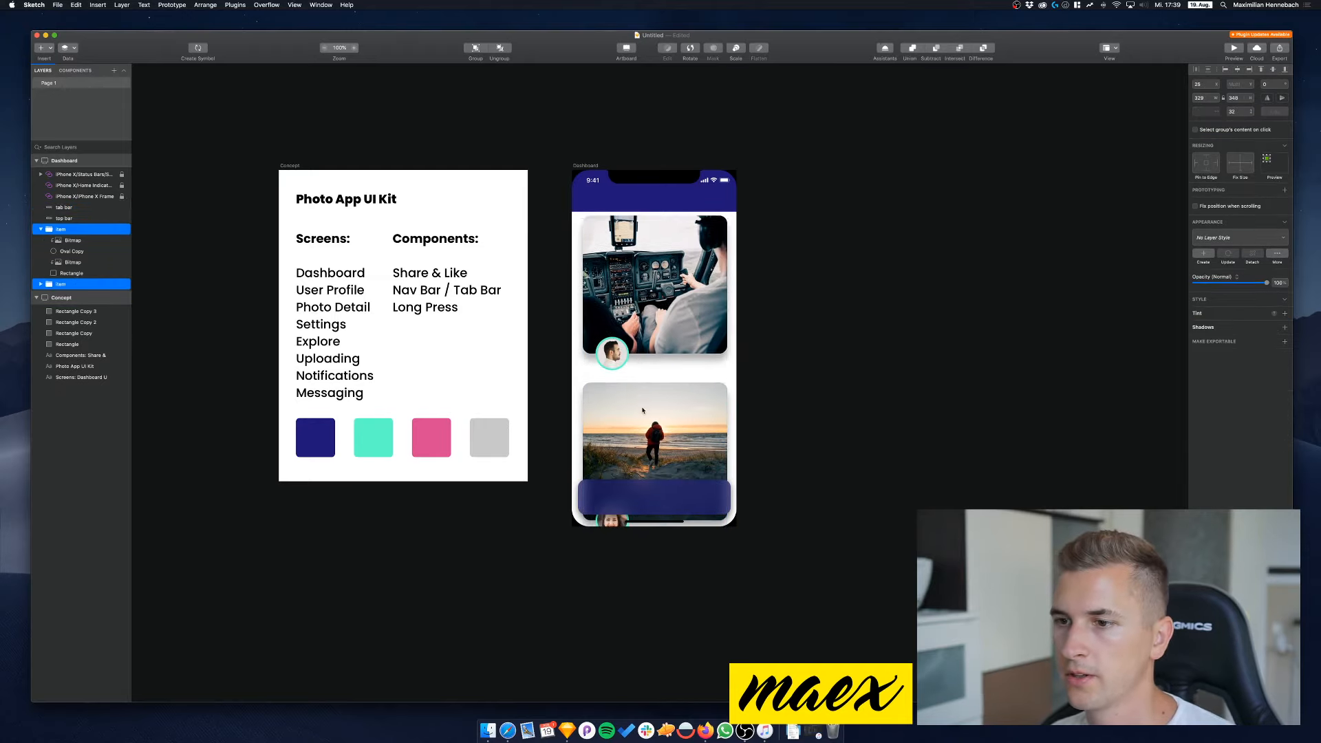
{"action": "key", "text": "shift+Down"}
{"action": "key", "text": "shift+Down"}
{"action": "key", "text": "shift+Down"}
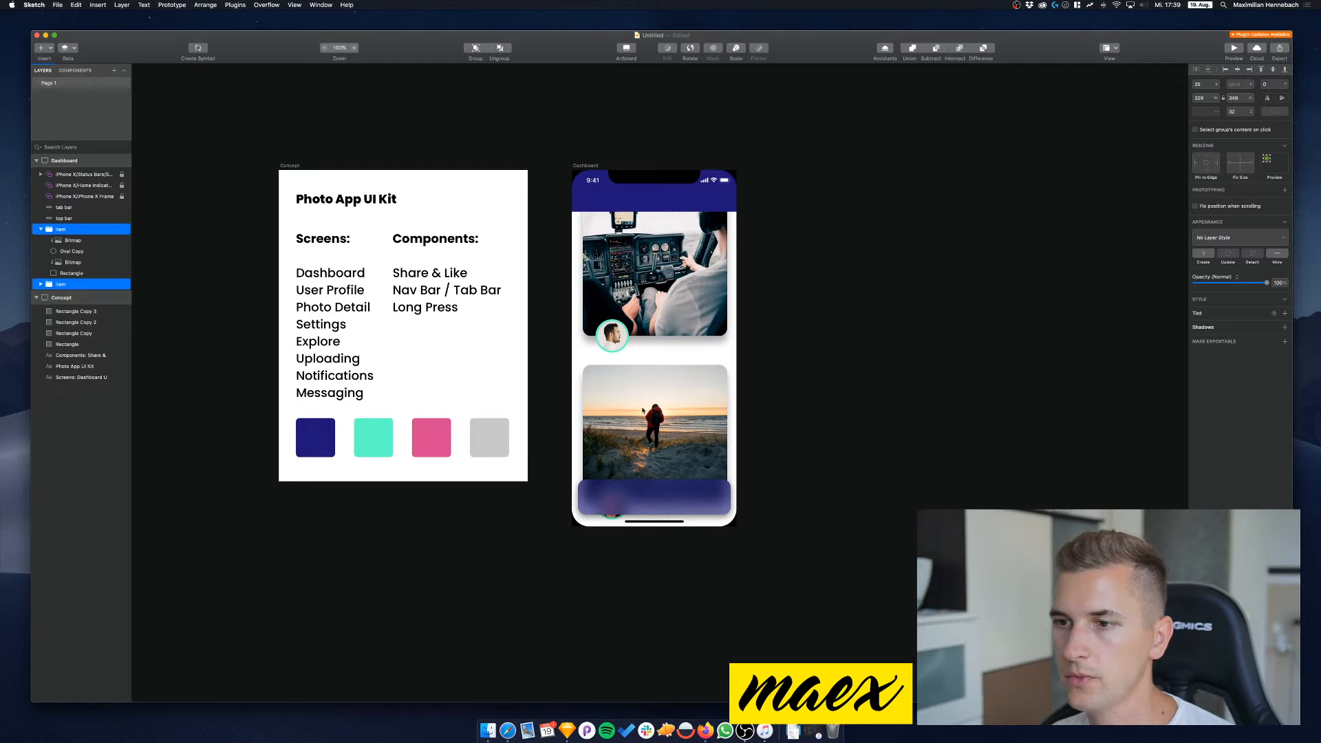
{"action": "key", "text": "shift+Down"}
{"action": "key", "text": "shift+Down"}
{"action": "key", "text": "shift+Down"}
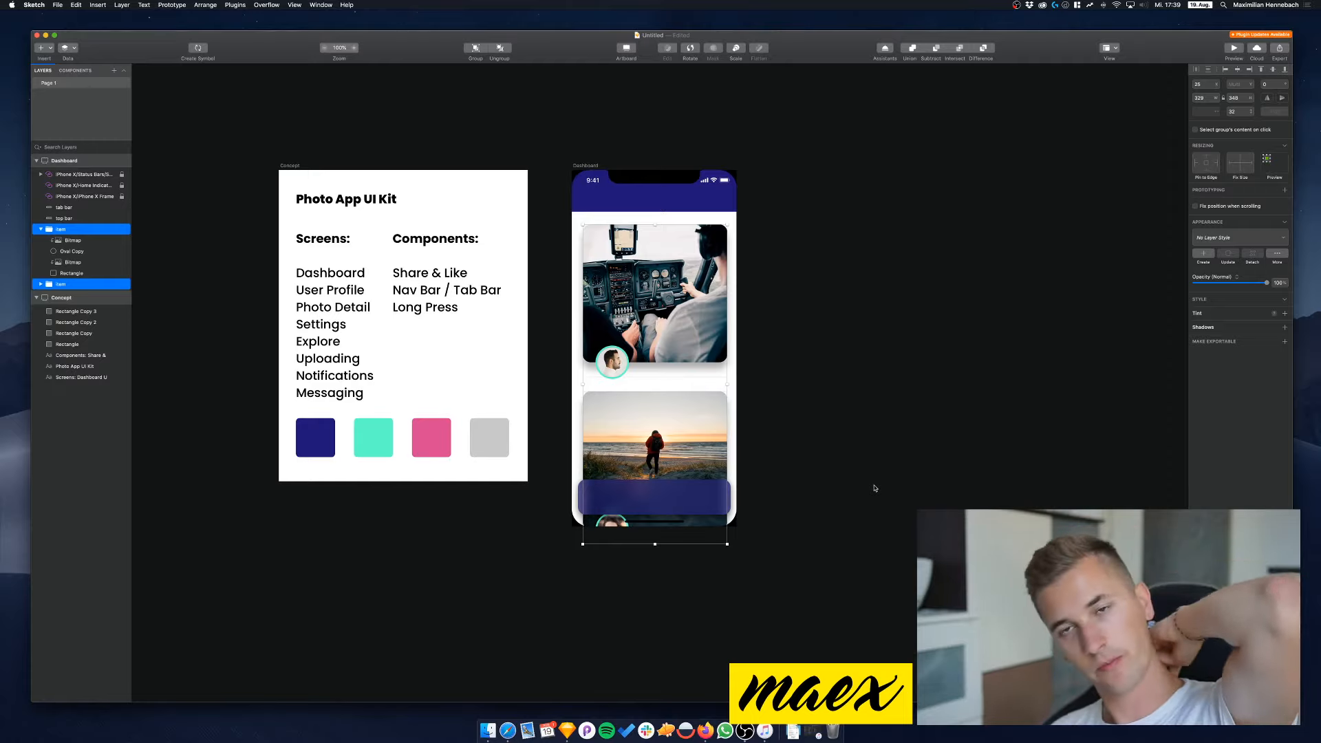
{"action": "left_click", "coordinate": [872, 488]}
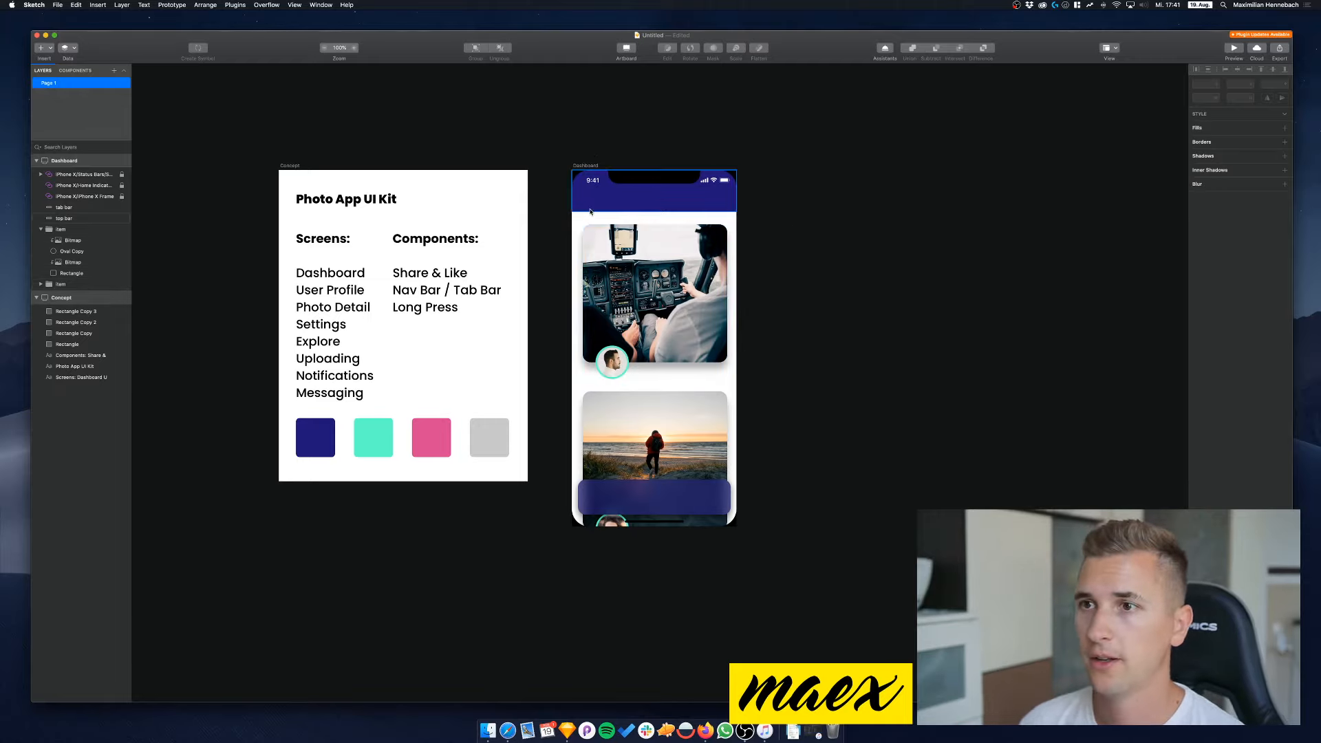
Copy the tab bar's layer style and paste it onto the top bar
{"action": "left_click", "coordinate": [669, 206]}
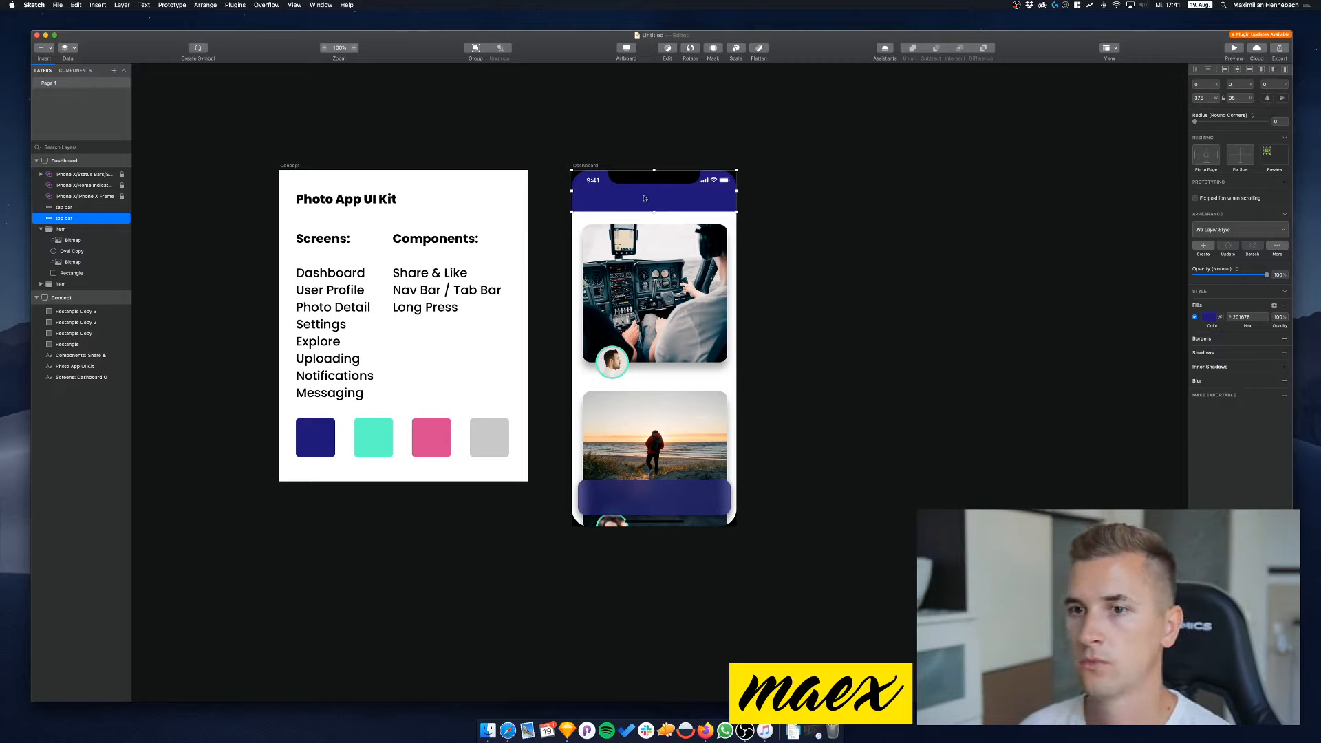
{"action": "left_click", "coordinate": [536, 161]}
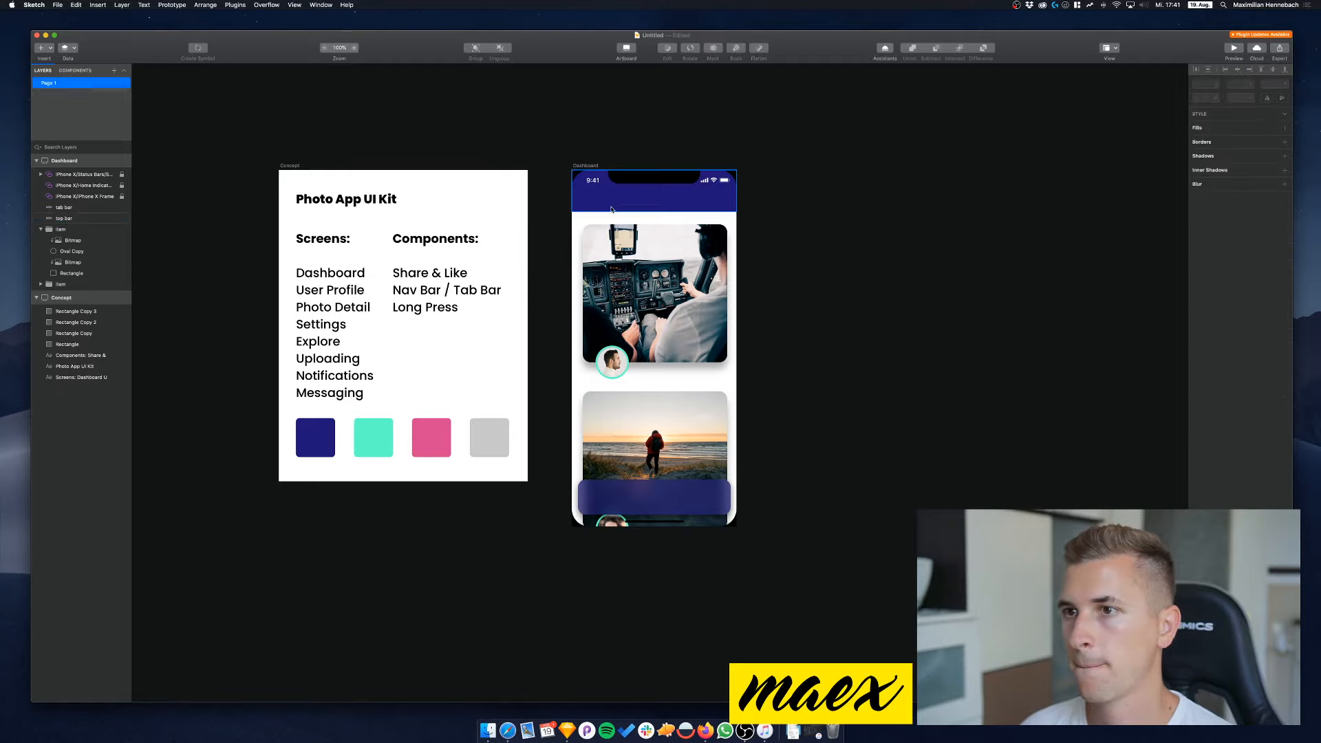
{"action": "left_click", "coordinate": [656, 197]}
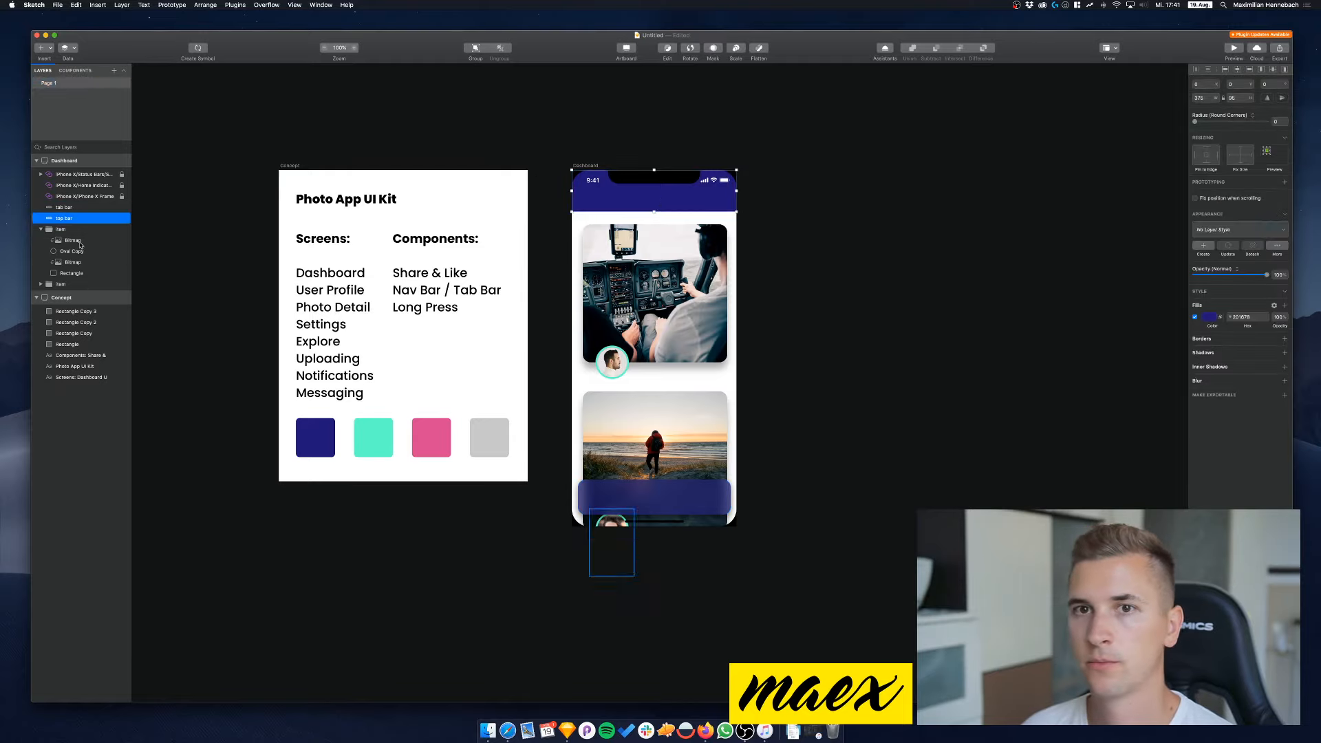
{"action": "right_click", "coordinate": [64, 208]}
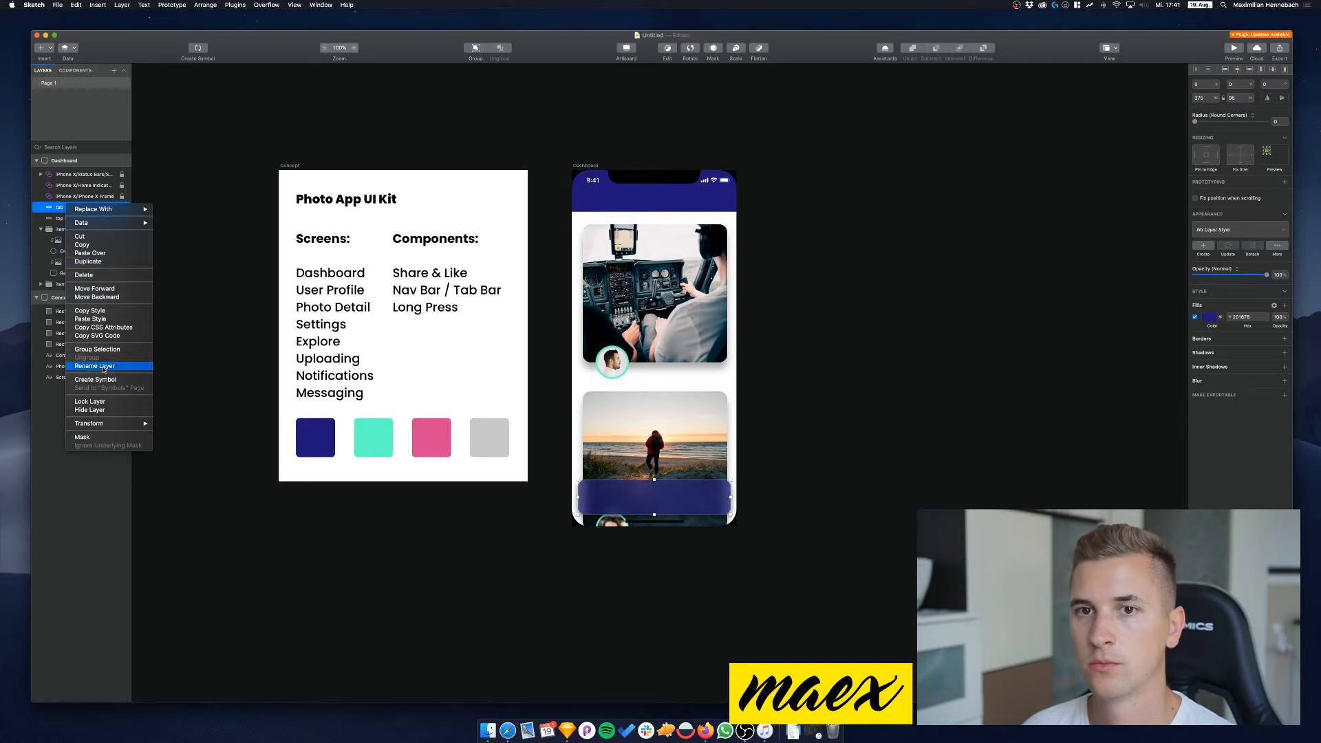
{"action": "left_click", "coordinate": [98, 313]}
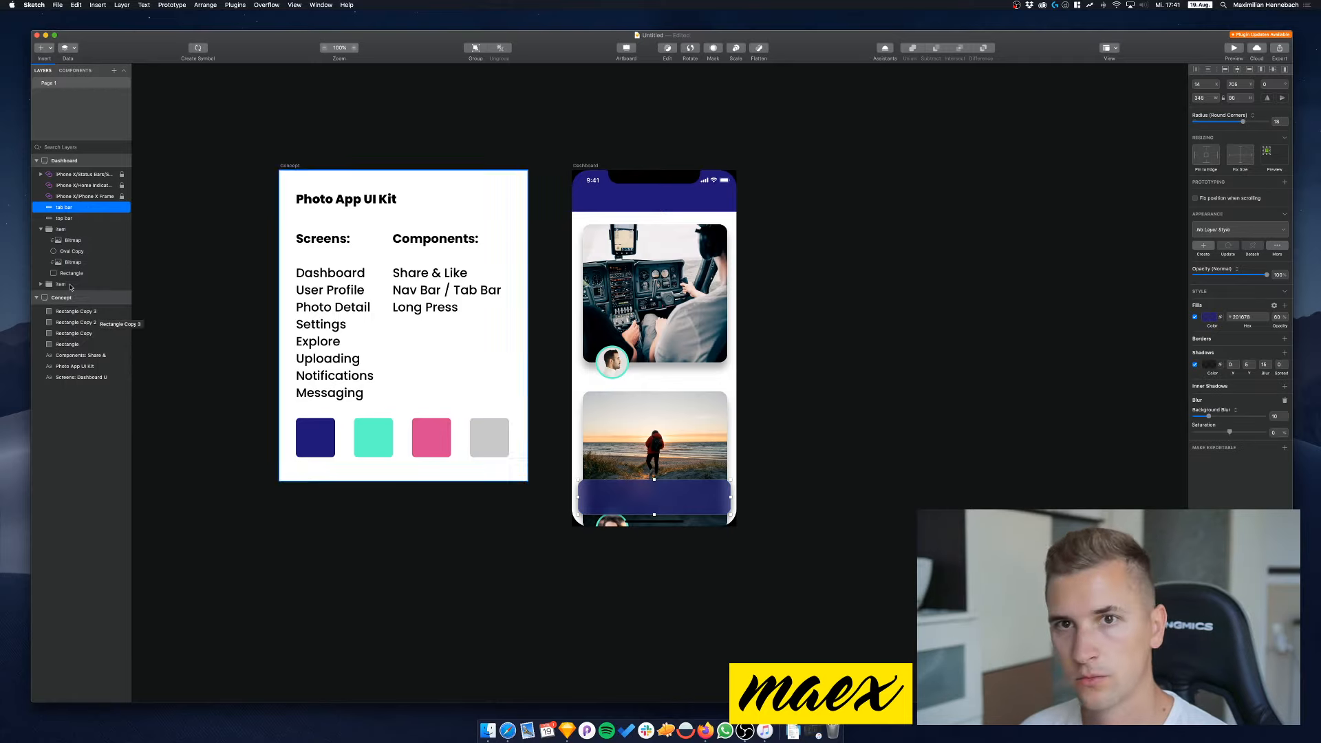
{"action": "right_click", "coordinate": [61, 218]}
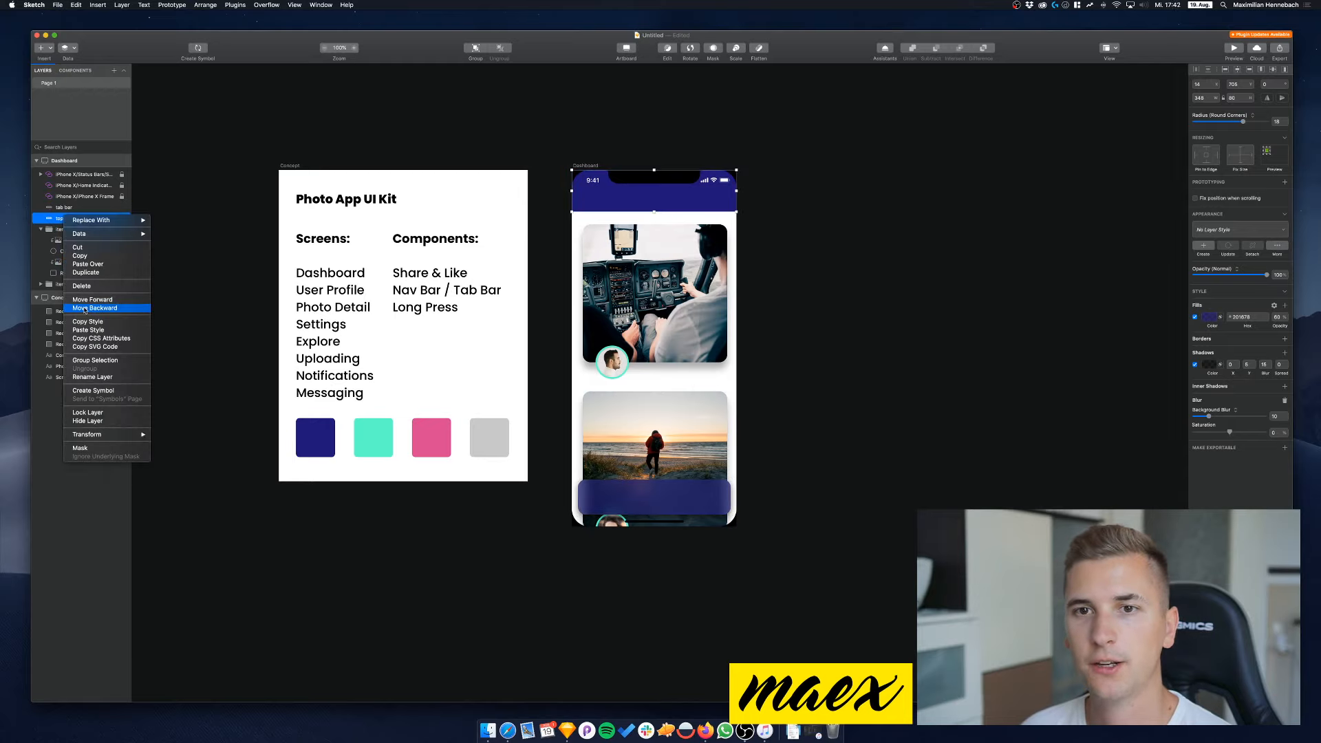
{"action": "left_click", "coordinate": [88, 330]}
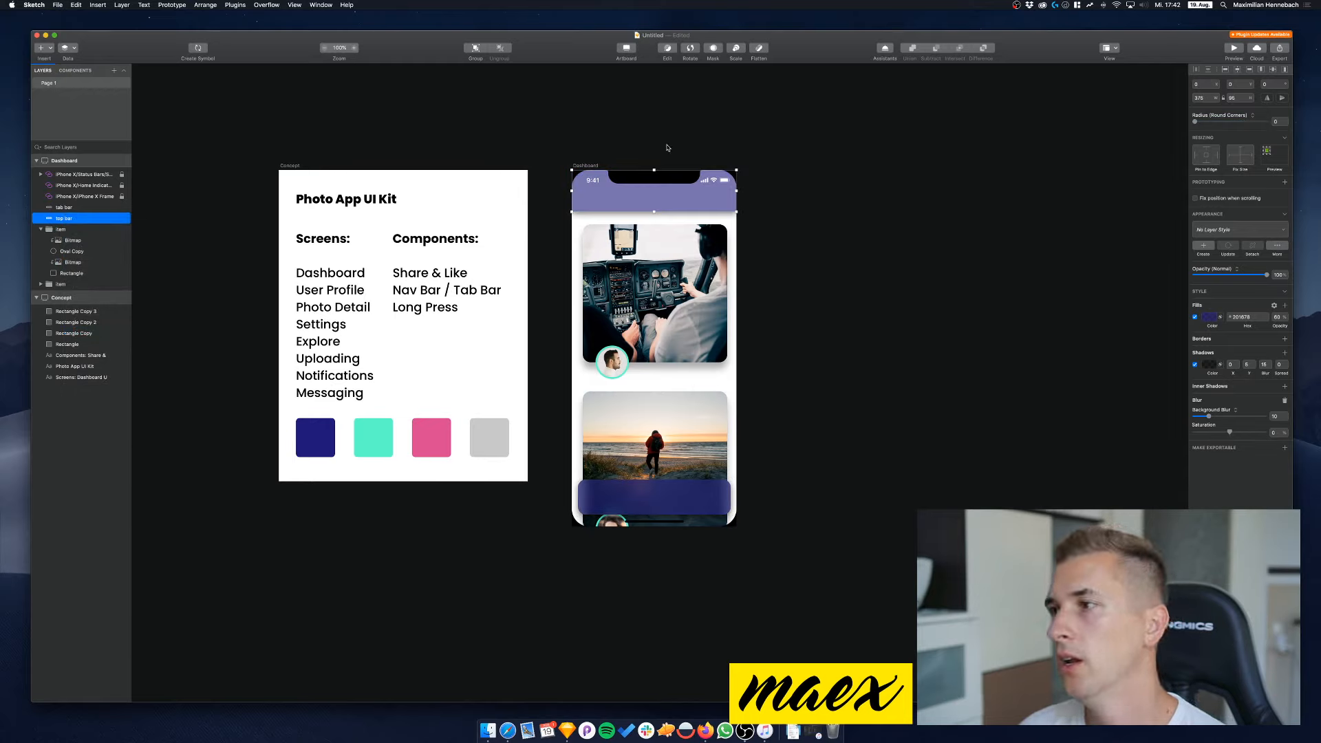
Turn off the top bar's shadow, trying a higher fill opacity and undoing that opacity change
{"action": "left_click", "coordinate": [1195, 365]}
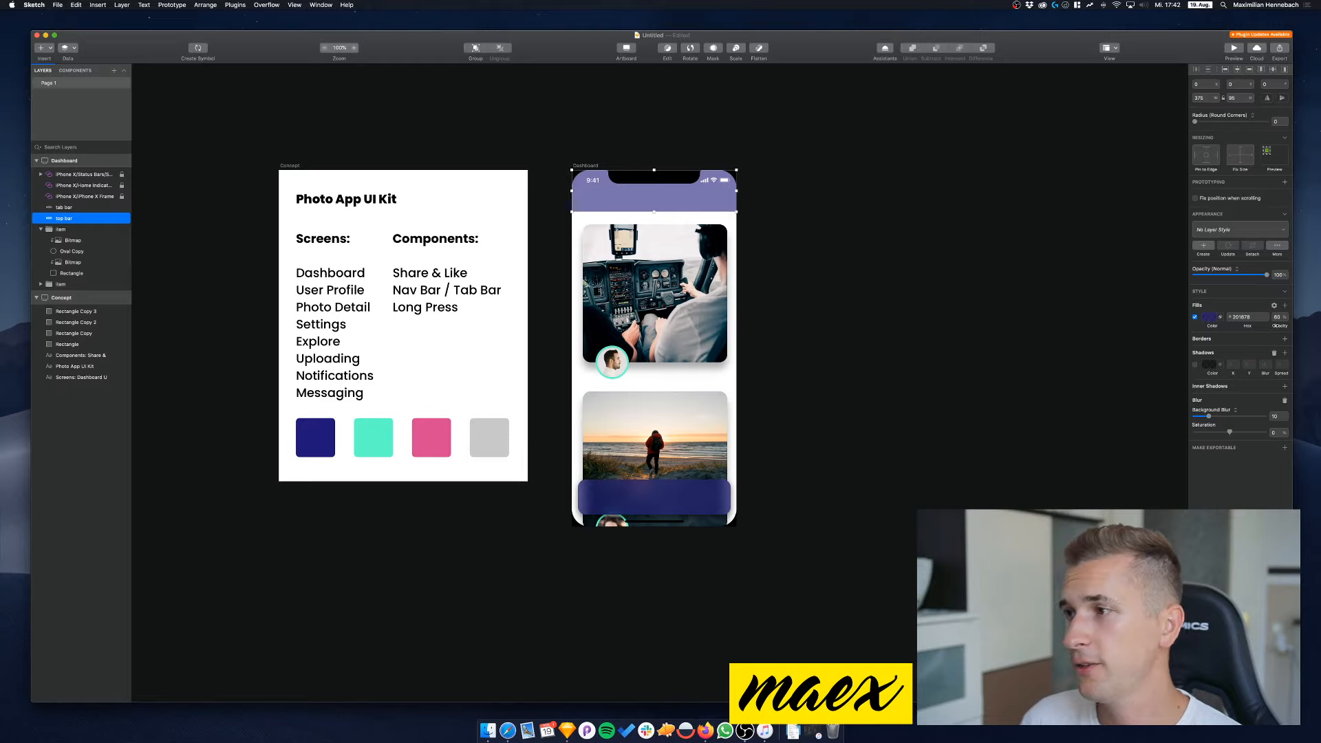
{"action": "mouse_move", "coordinate": [1276, 325]}
{"action": "left_mouse_down"}
{"action": "mouse_move", "coordinate": [1305, 325]}
{"action": "mouse_move", "coordinate": [1237, 325]}
{"action": "mouse_move", "coordinate": [1301, 325]}
{"action": "mouse_move", "coordinate": [1278, 325]}
{"action": "mouse_move", "coordinate": [1289, 326]}
{"action": "left_mouse_up"}
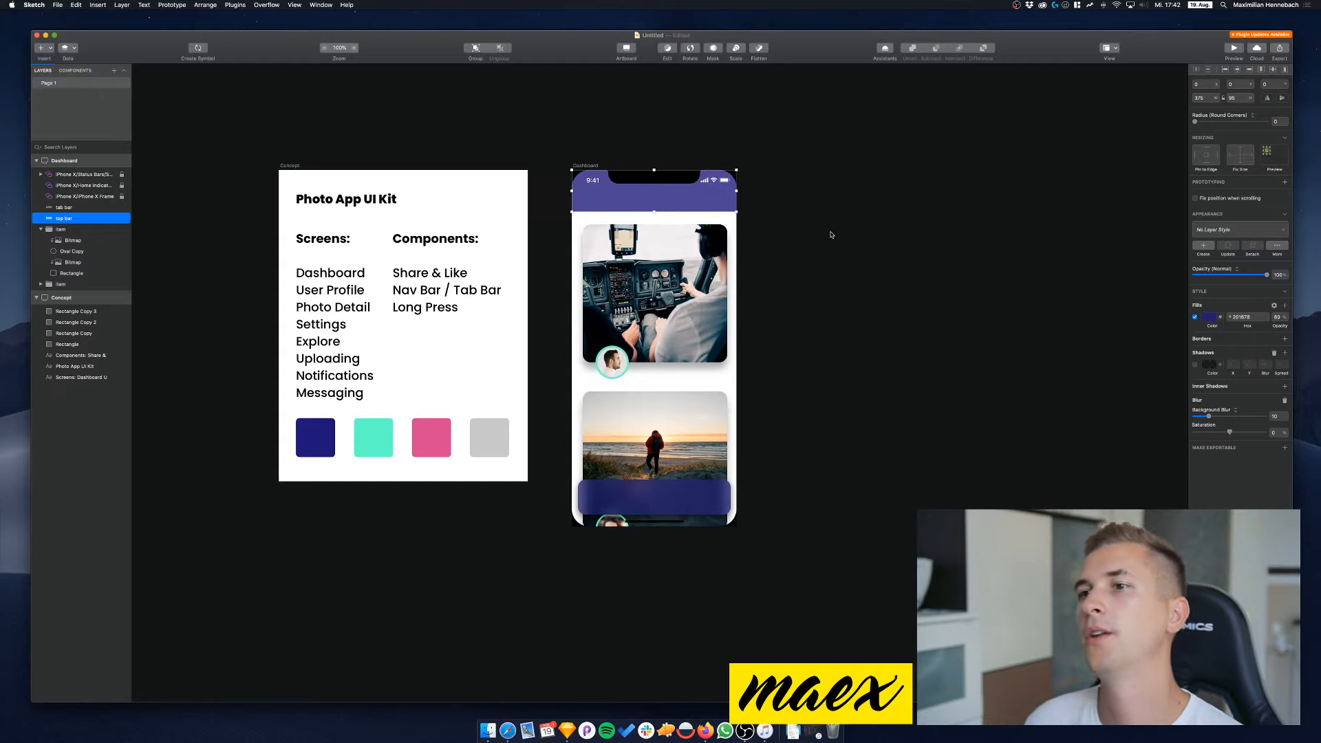
{"action": "key", "text": "super+z"}
{"action": "key", "text": "super+z"}
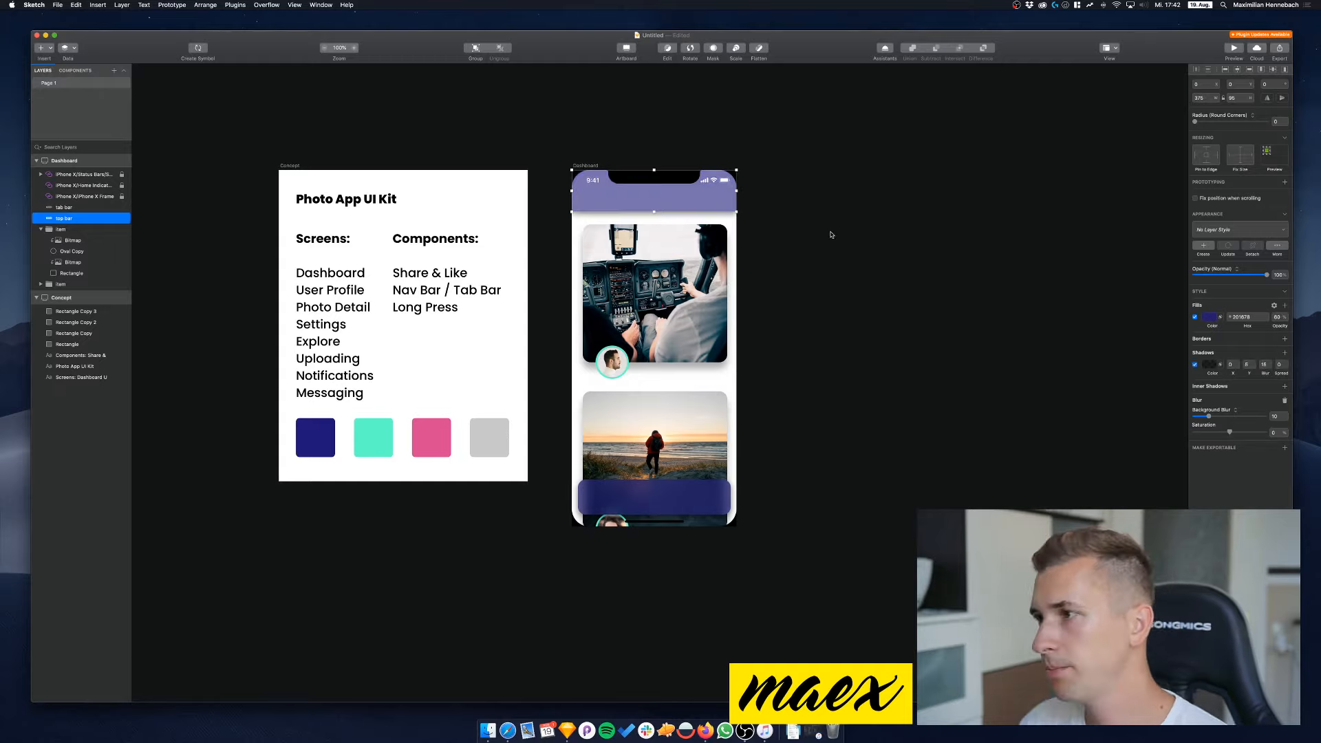
{"action": "key", "text": "super+shift+z"}
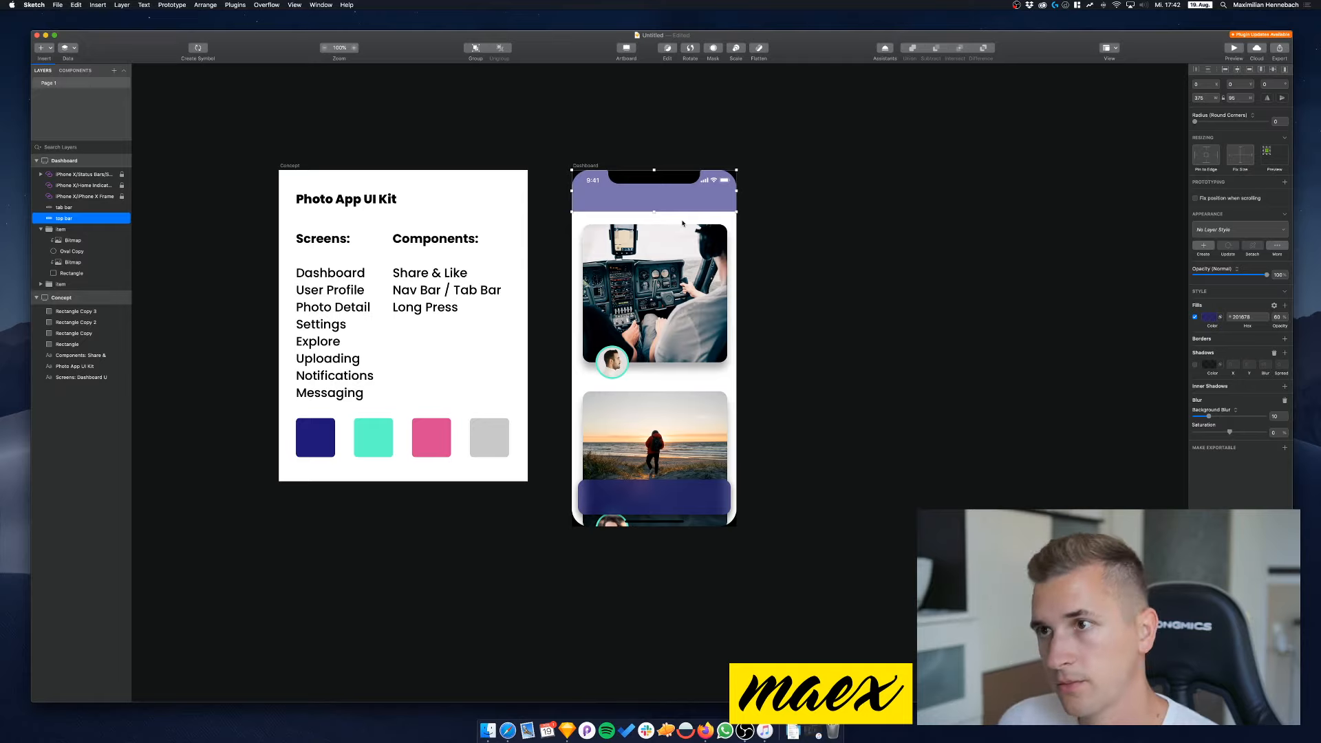
{"action": "left_click", "coordinate": [657, 160]}
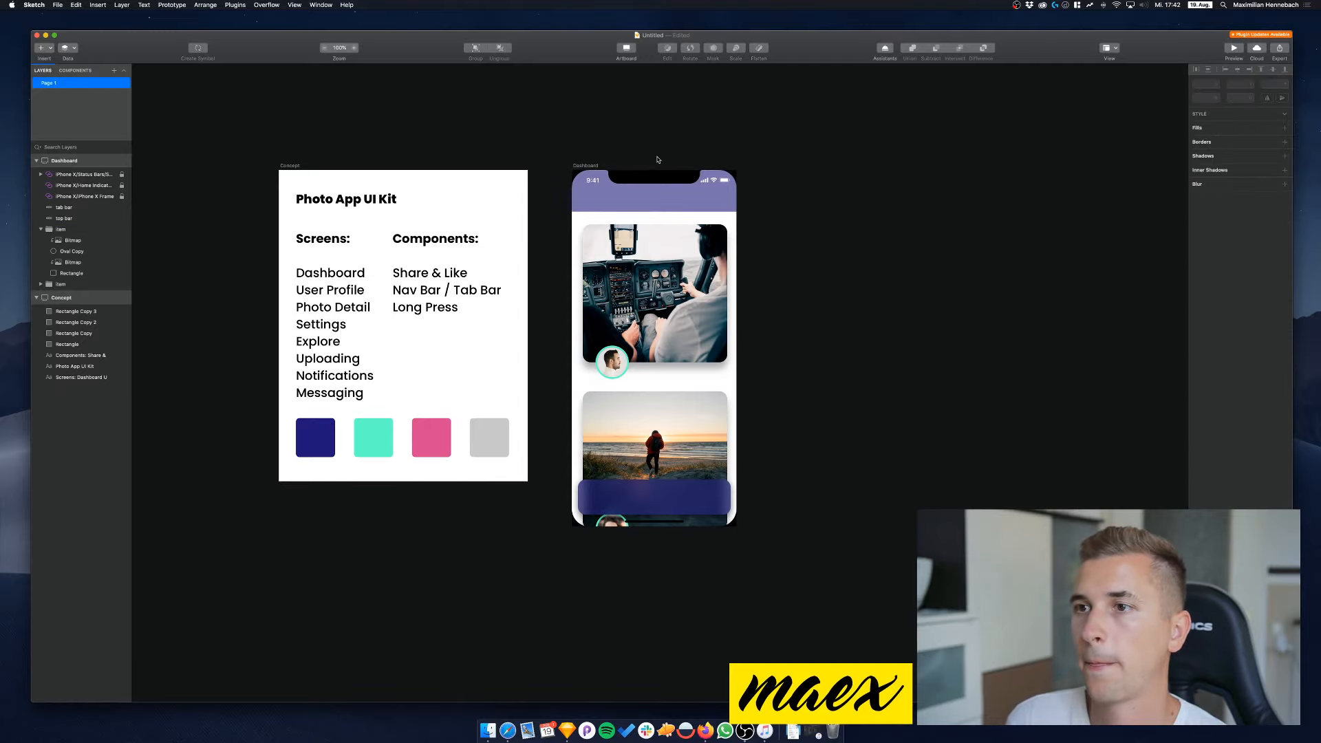
{"action": "scroll", "coordinate": [658, 160], "scroll_direction": "left", "scroll_amount": 2}
{"action": "scroll", "coordinate": [658, 159], "scroll_direction": "left", "scroll_amount": 5}
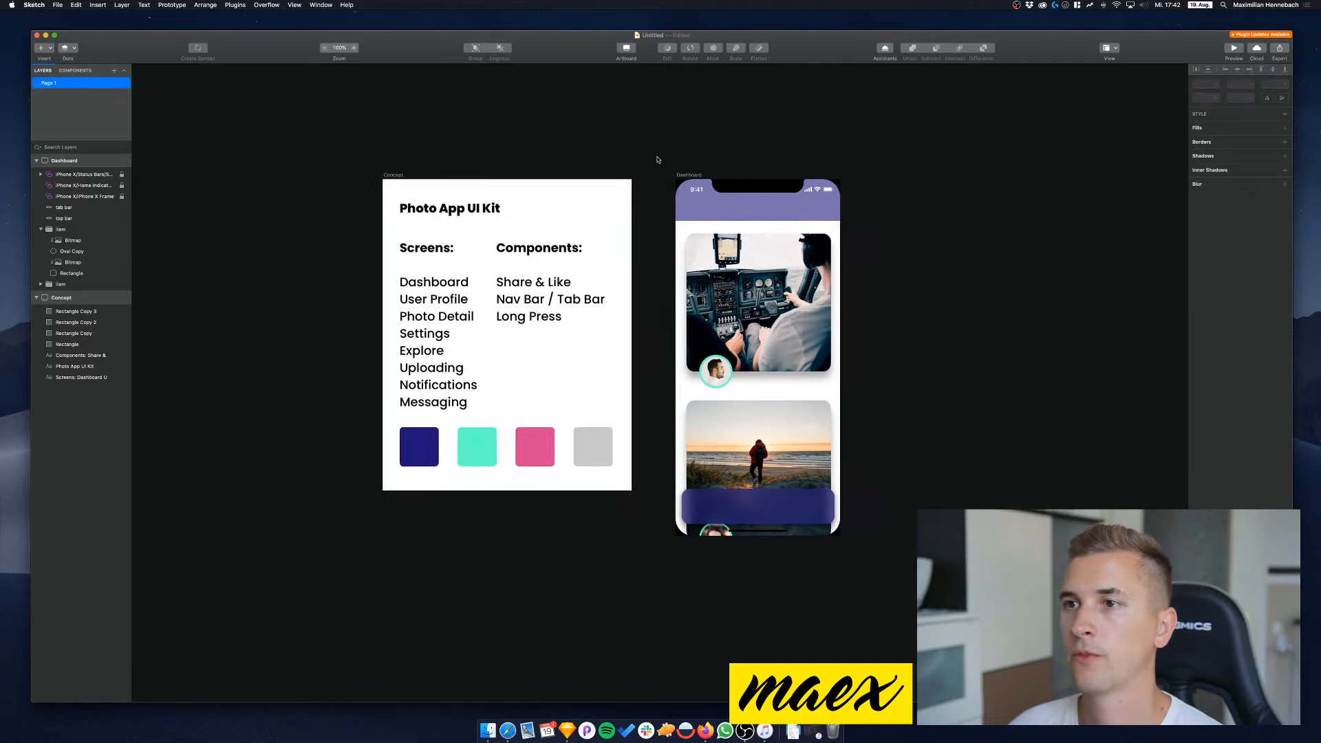
{"action": "scroll", "coordinate": [657, 160], "scroll_direction": "left", "scroll_amount": 1}
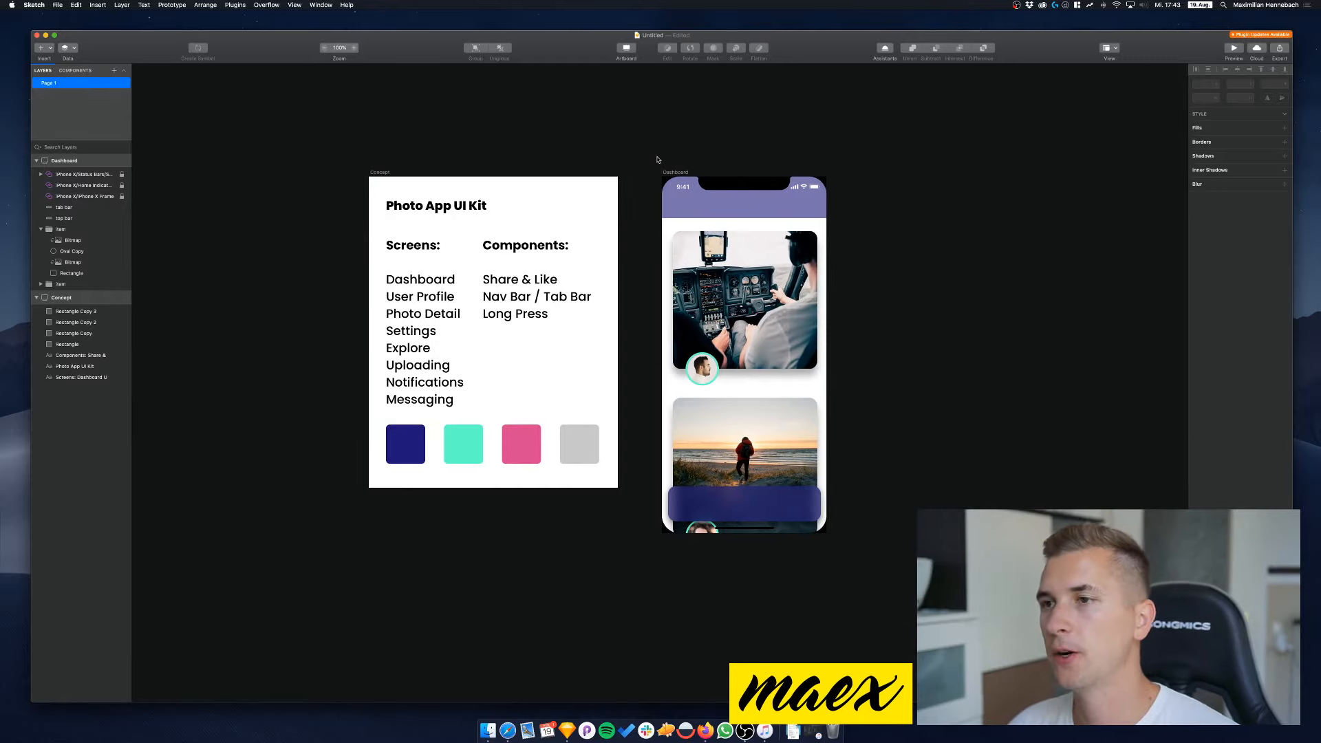
{"action": "scroll", "coordinate": [659, 162], "scroll_direction": "right", "scroll_amount": 3}
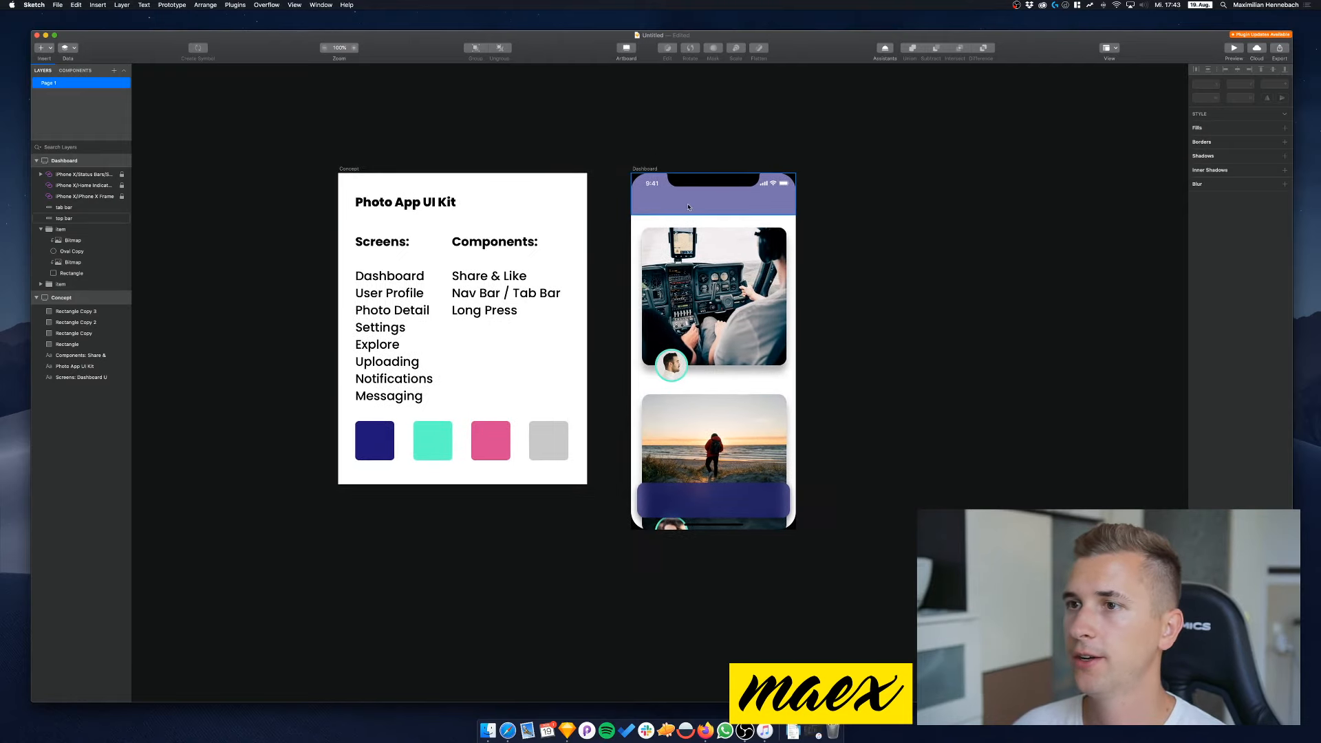
{"action": "left_click", "coordinate": [674, 186]}
{"action": "scroll", "coordinate": [747, 206], "scroll_direction": "right", "scroll_amount": 2}
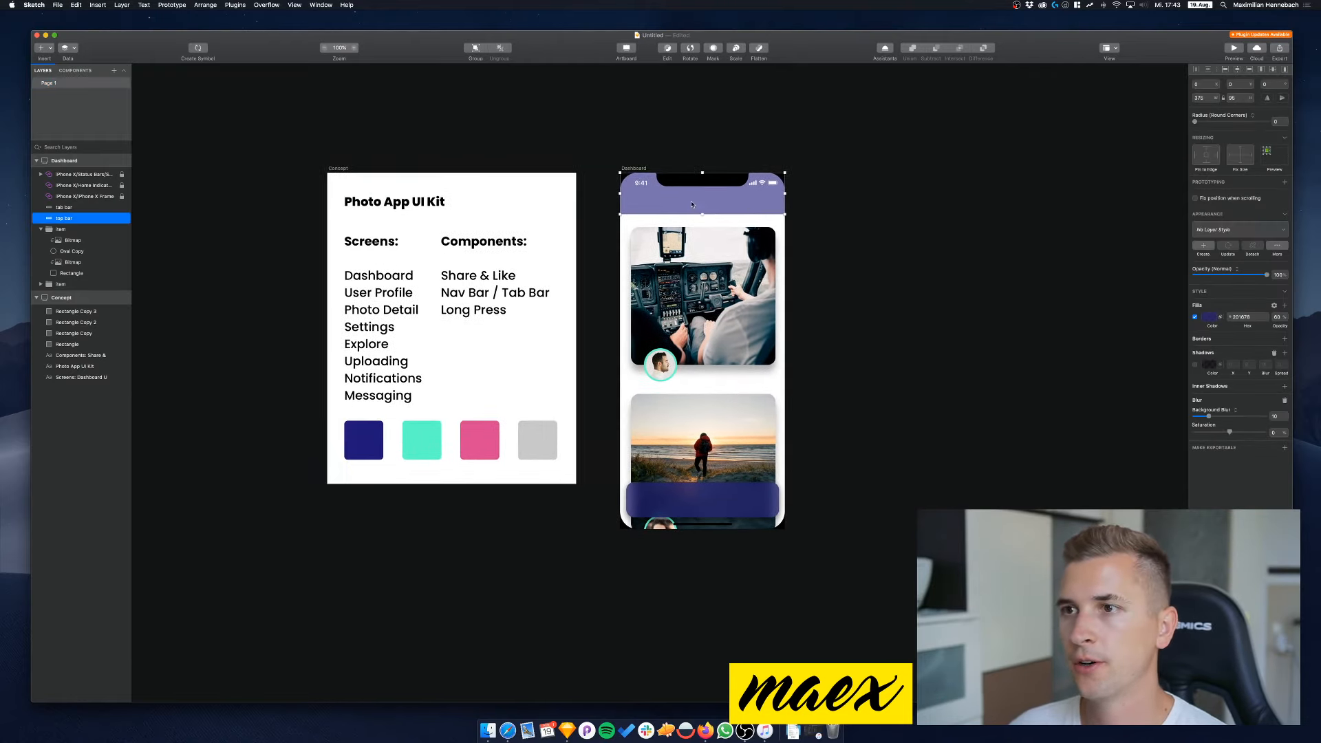
Open the recently used Essential icons document
{"action": "left_click", "coordinate": [58, 4]}
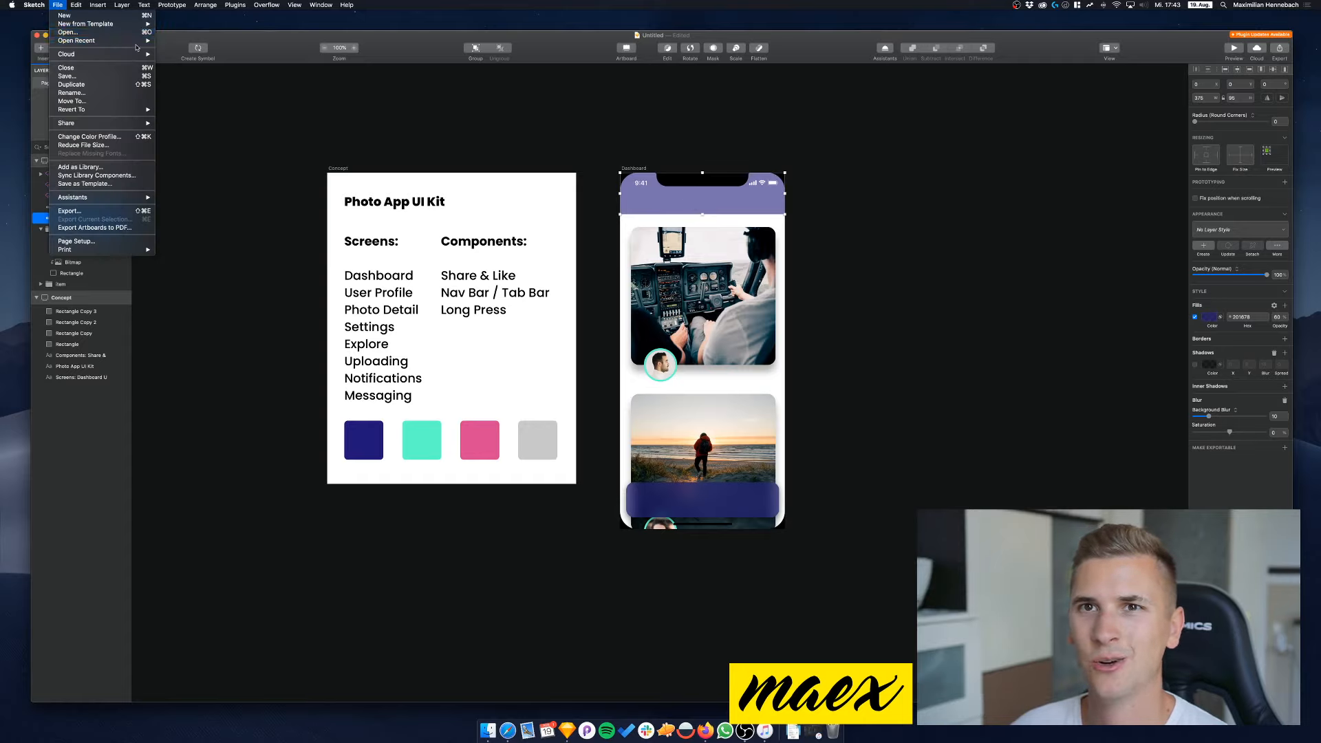
{"action": "mouse_move", "coordinate": [138, 41]}
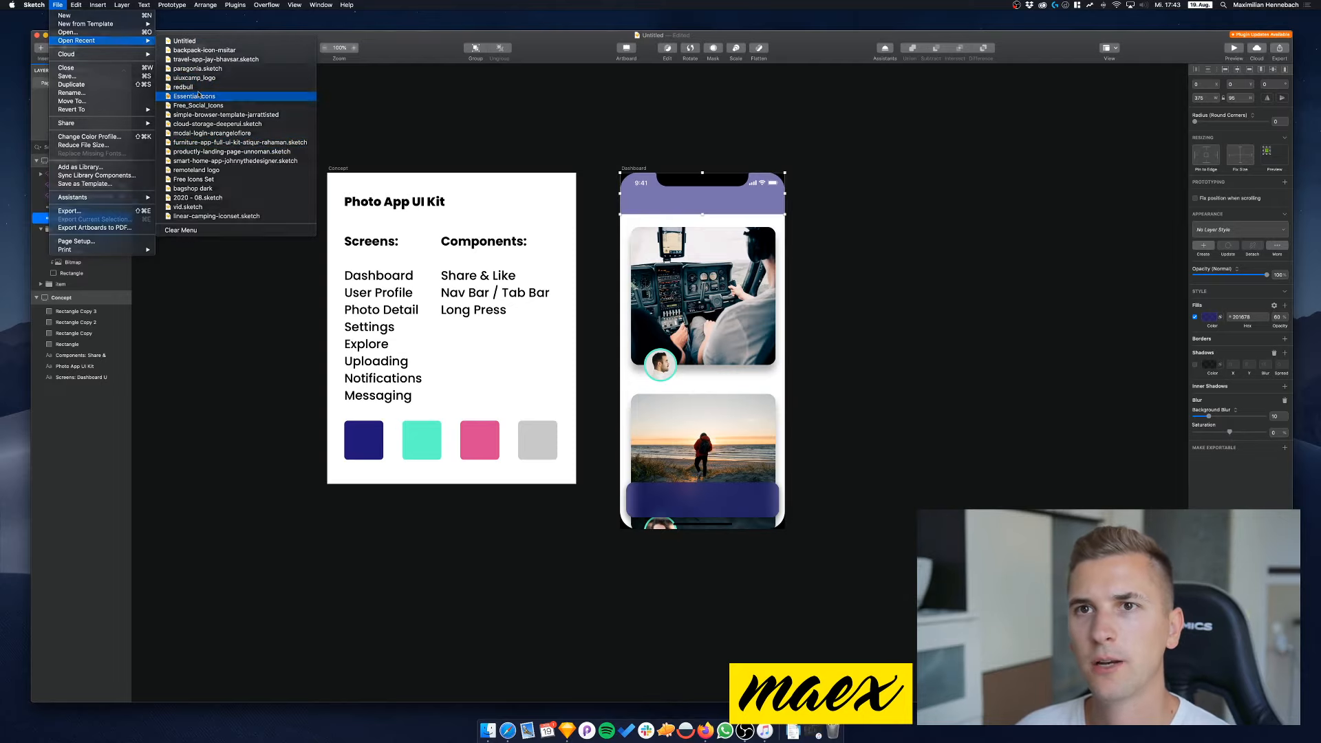
{"action": "left_click", "coordinate": [192, 98]}
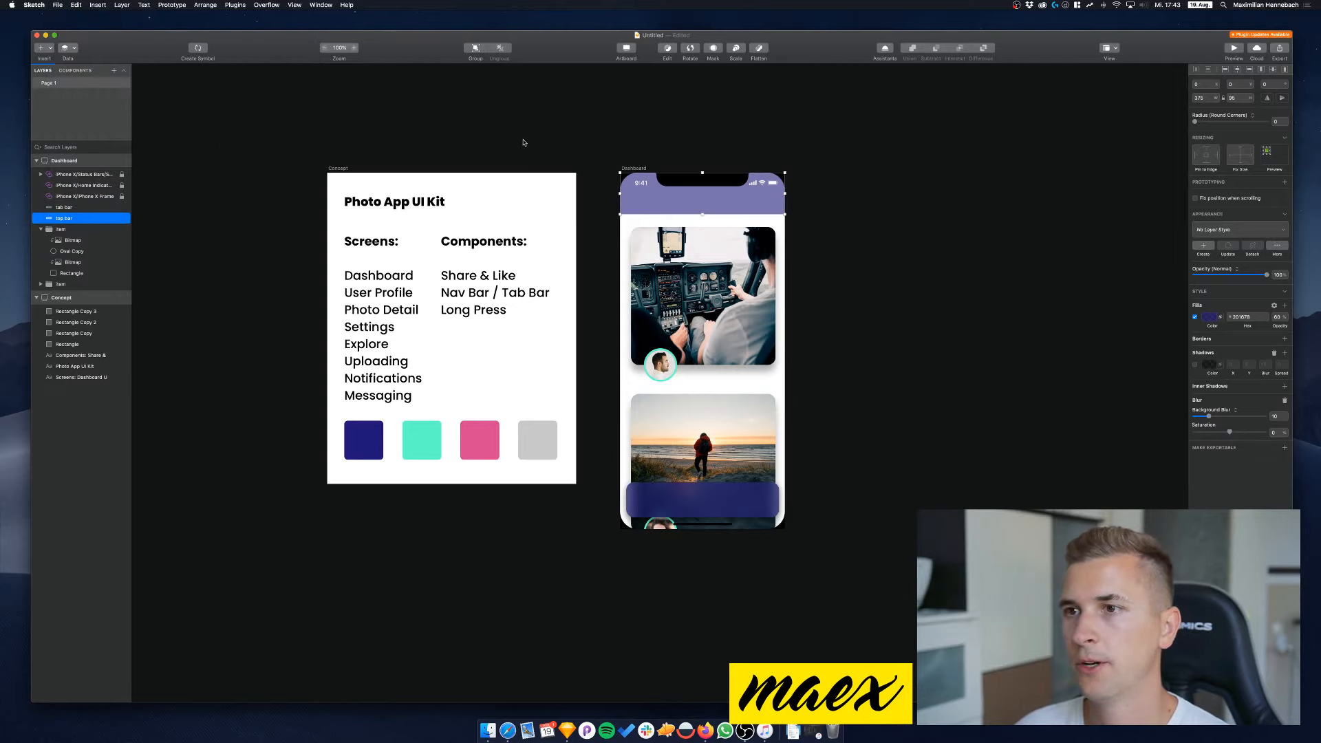
Look through the Essential icons artboard, from Essentials to Hobby, for icons suited to the photo app's bars
{"action": "scroll", "coordinate": [459, 204], "scroll_direction": "left", "scroll_amount": 2}
{"action": "scroll", "coordinate": [459, 204], "scroll_direction": "down", "scroll_amount": 3}
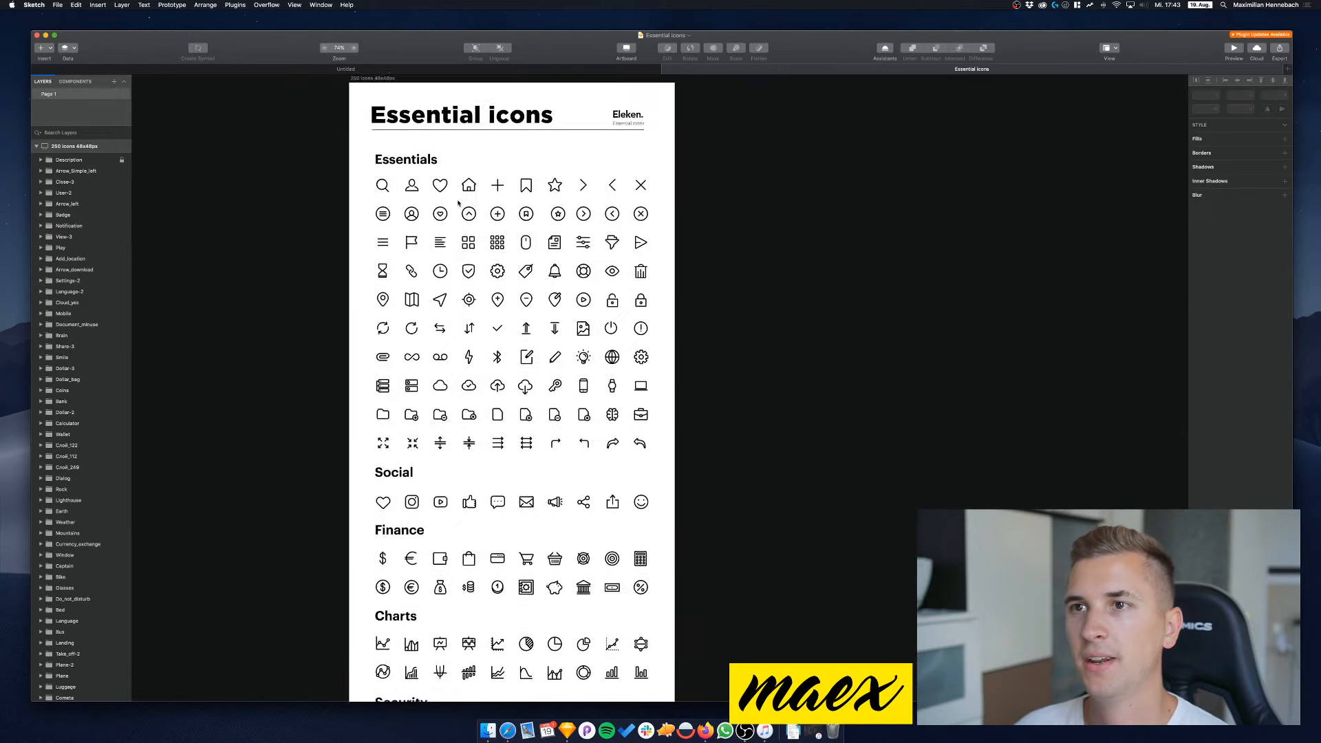
{"action": "scroll", "coordinate": [459, 204], "scroll_direction": "up", "scroll_amount": 1}
{"action": "scroll", "coordinate": [459, 204], "scroll_direction": "left", "scroll_amount": 1}
{"action": "scroll", "coordinate": [428, 140], "scroll_direction": "up", "scroll_amount": 5}
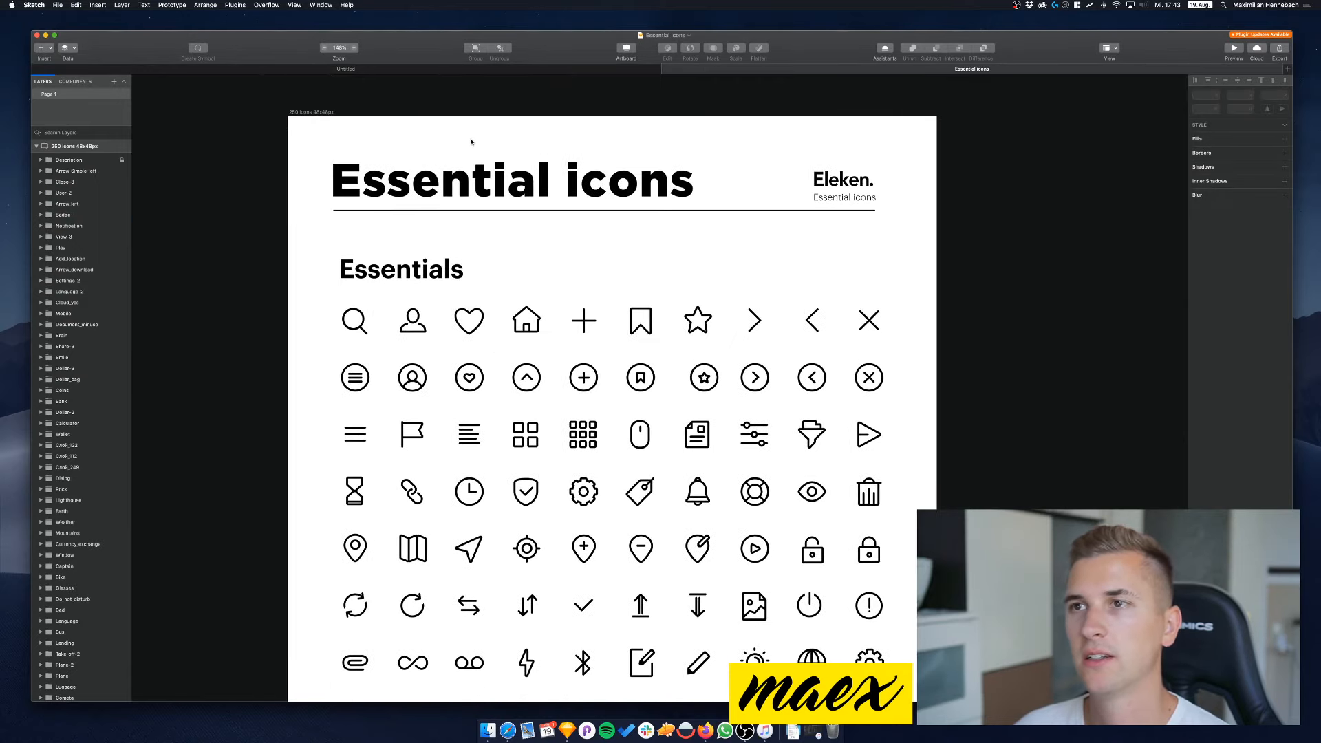
{"action": "scroll", "coordinate": [525, 152], "scroll_direction": "down", "scroll_amount": 3}
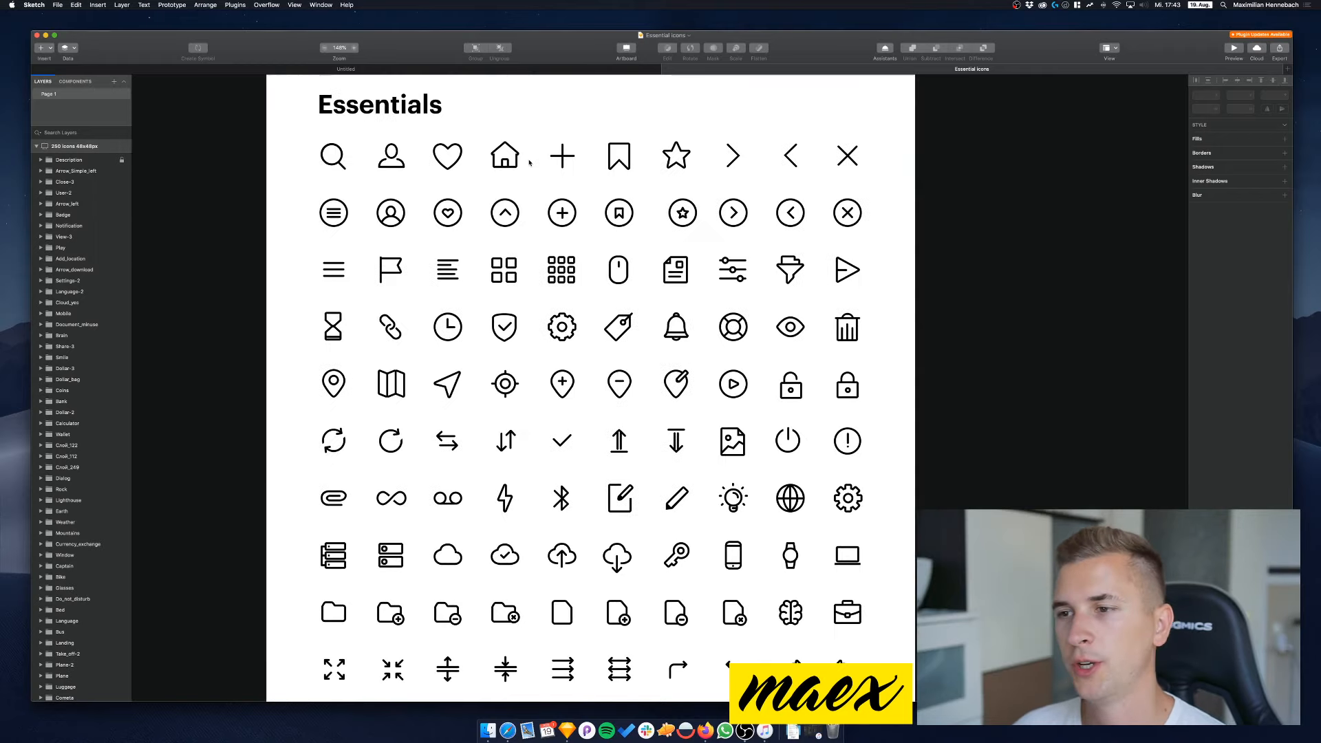
{"action": "scroll", "coordinate": [531, 178], "scroll_direction": "up", "scroll_amount": 2}
{"action": "scroll", "coordinate": [531, 179], "scroll_direction": "up", "scroll_amount": 2}
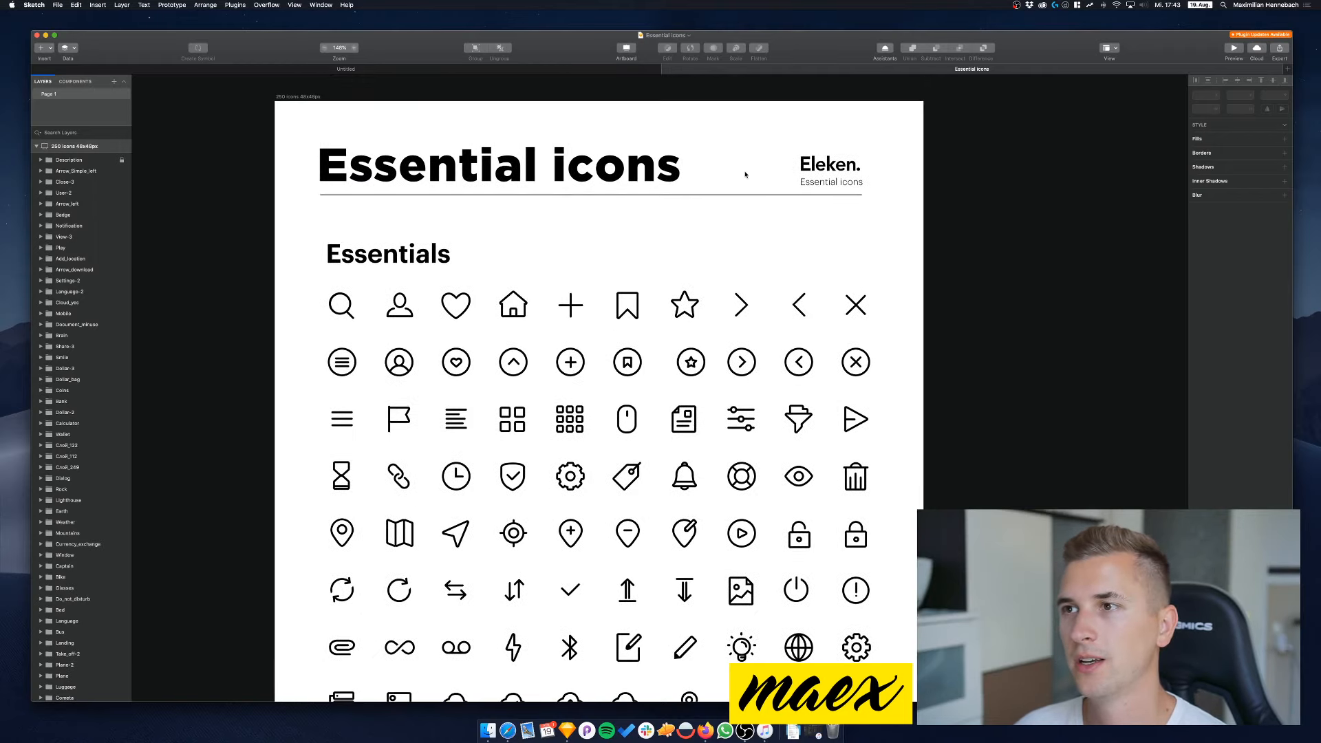
{"action": "scroll", "coordinate": [791, 186], "scroll_direction": "down", "scroll_amount": 6}
{"action": "scroll", "coordinate": [818, 191], "scroll_direction": "down", "scroll_amount": 8}
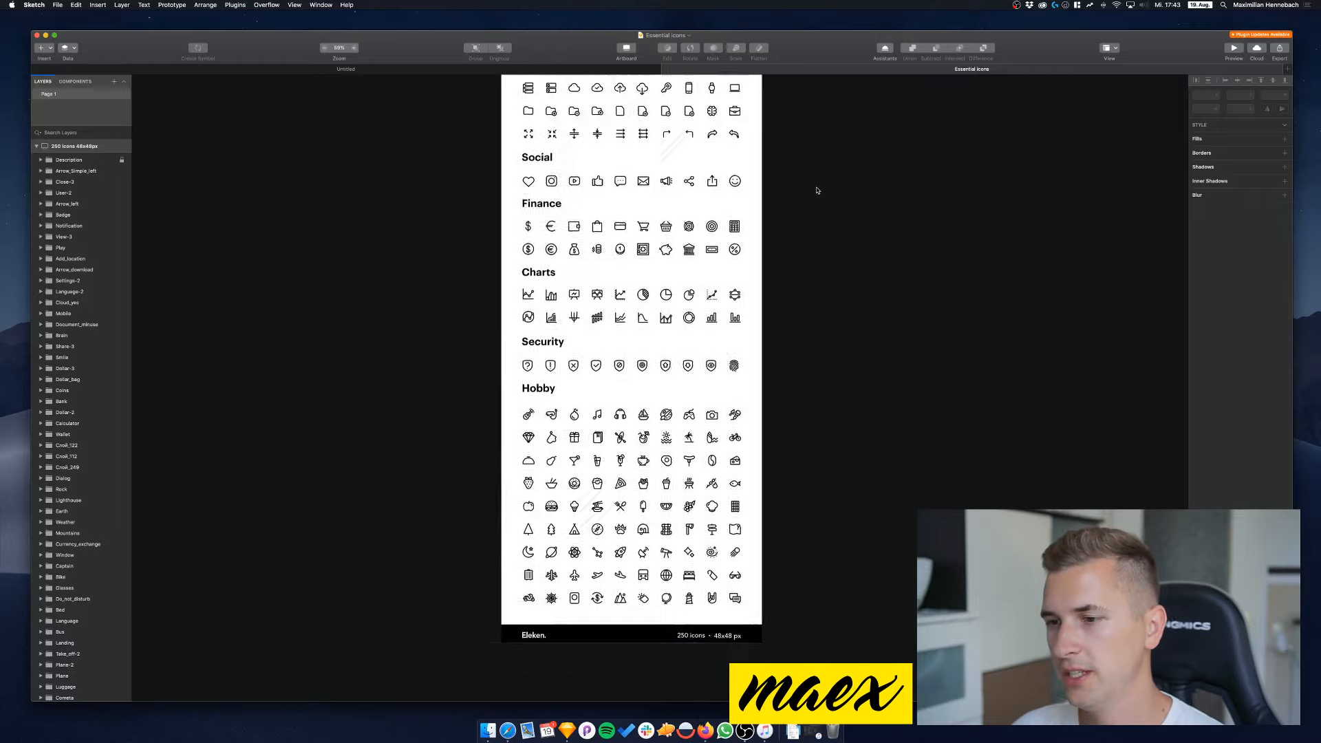
{"action": "scroll", "coordinate": [818, 191], "scroll_direction": "up", "scroll_amount": 10}
{"action": "scroll", "coordinate": [818, 191], "scroll_direction": "down", "scroll_amount": 5}
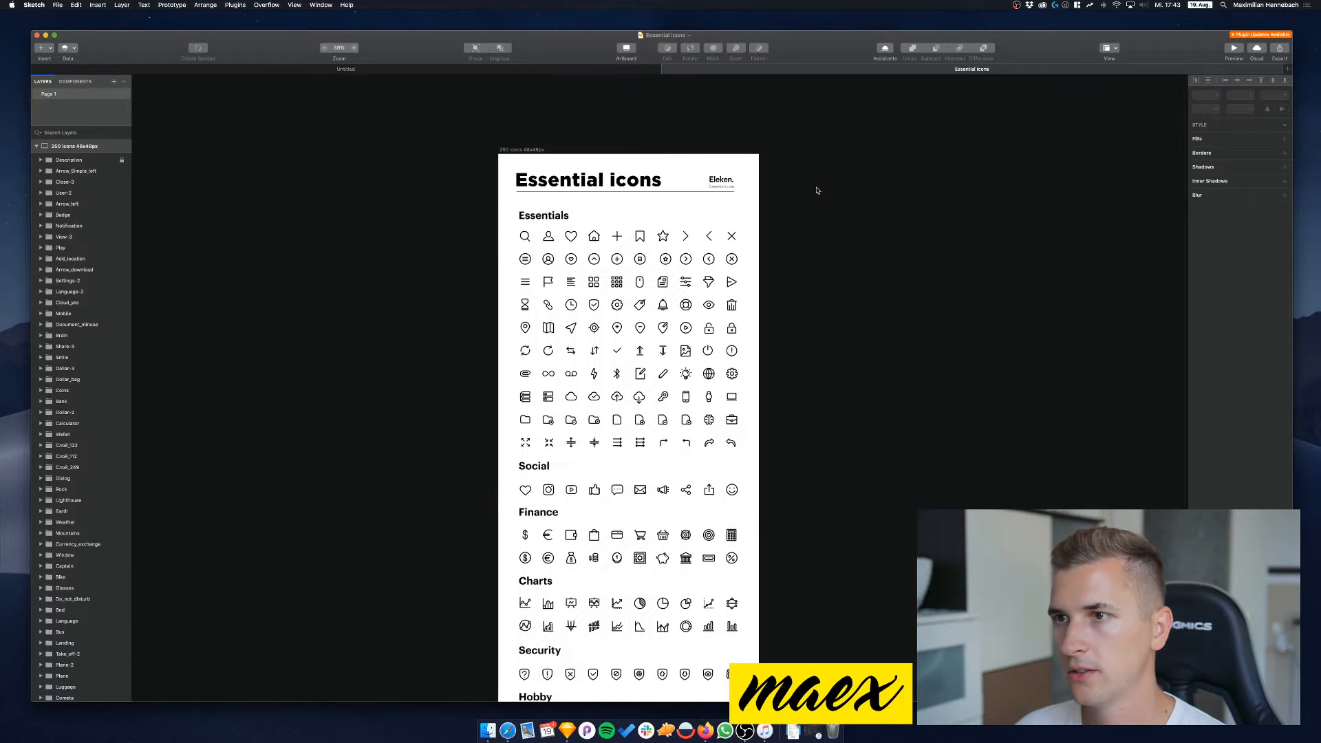
{"action": "scroll", "coordinate": [728, 238], "scroll_direction": "up", "scroll_amount": 5}
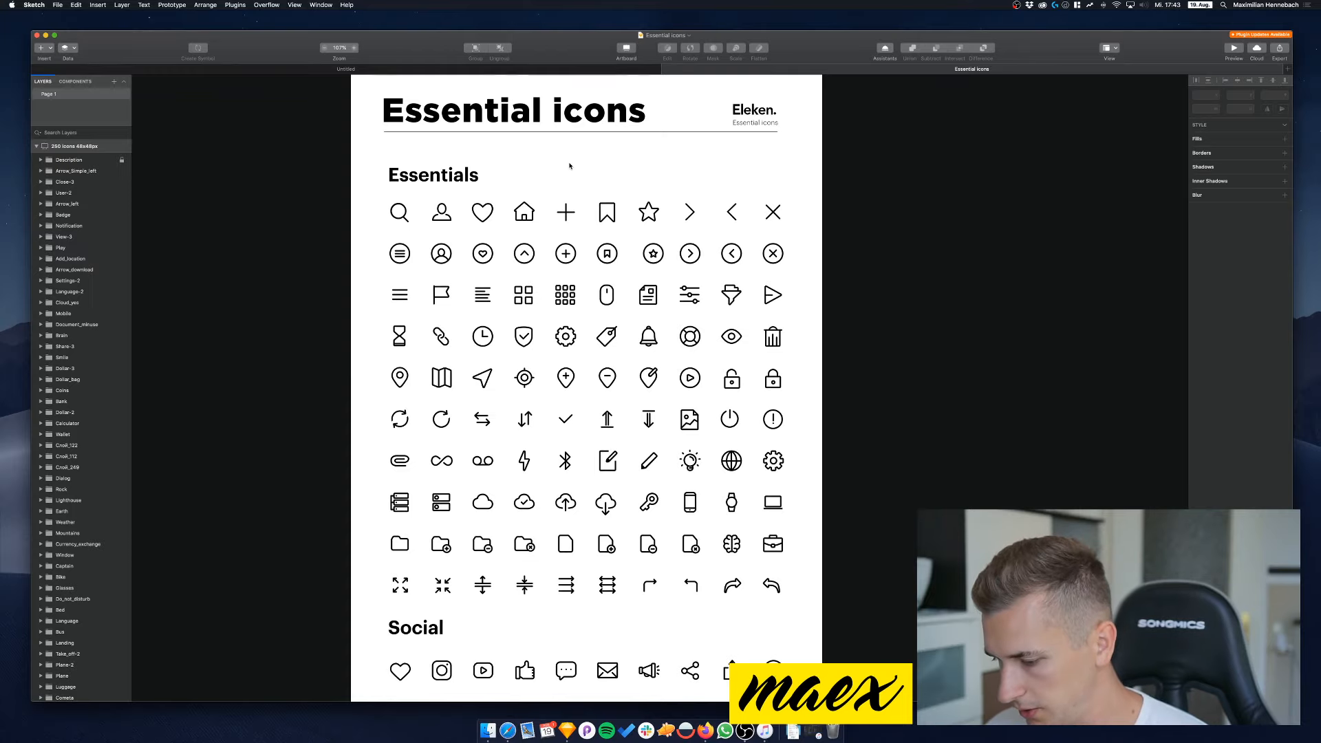
{"action": "scroll", "coordinate": [313, 193], "scroll_direction": "up", "scroll_amount": 3}
{"action": "scroll", "coordinate": [313, 193], "scroll_direction": "left", "scroll_amount": 2}
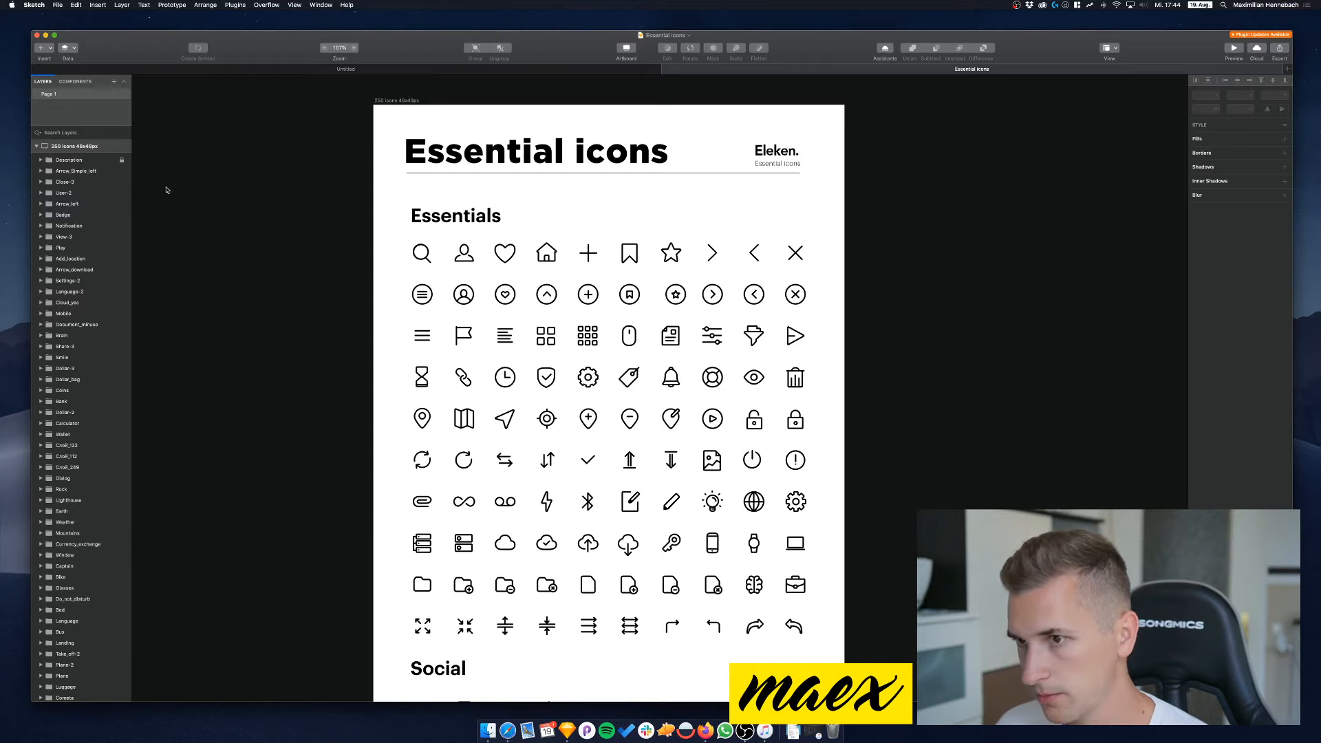
{"action": "scroll", "coordinate": [274, 268], "scroll_direction": "down", "scroll_amount": 2}
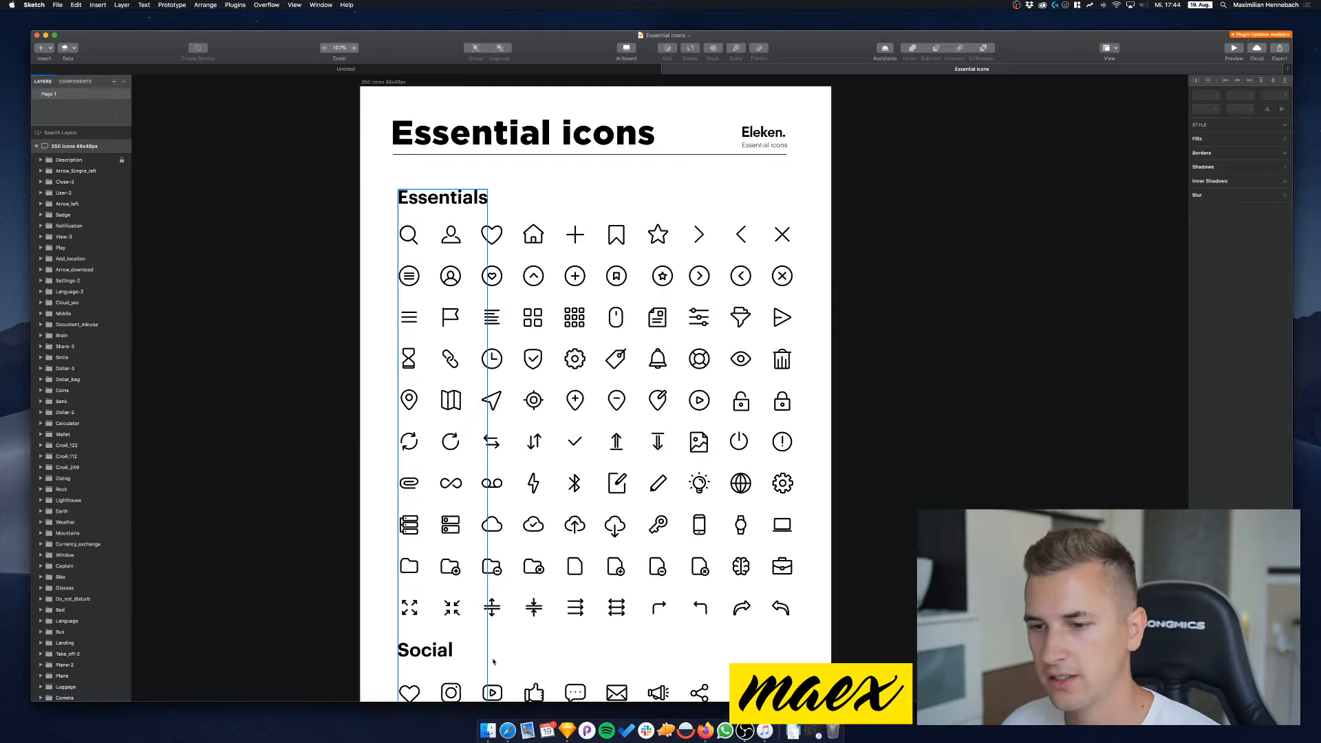
Switch to Safari and search the IKEA website for "glas" in a new tab
{"action": "left_click", "coordinate": [515, 736]}
{"action": "key", "text": "super+t"}
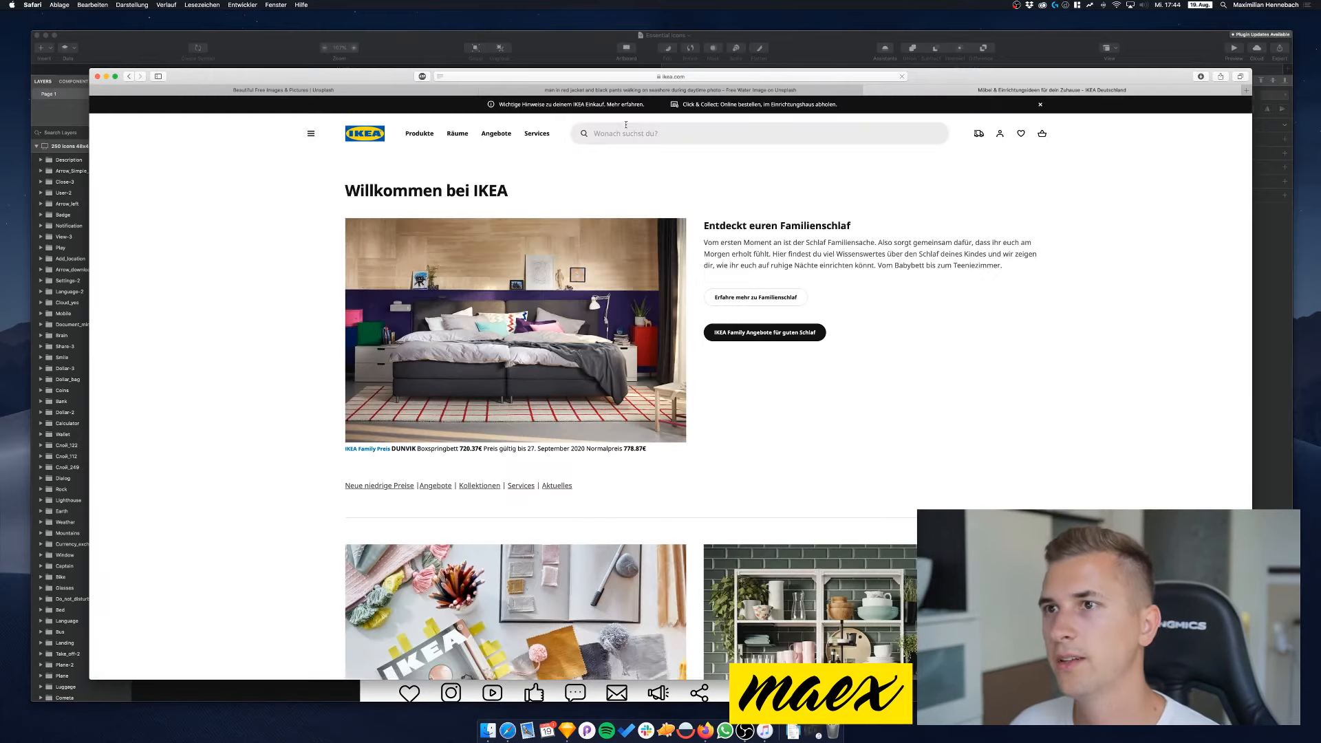
{"action": "left_click", "coordinate": [623, 132]}
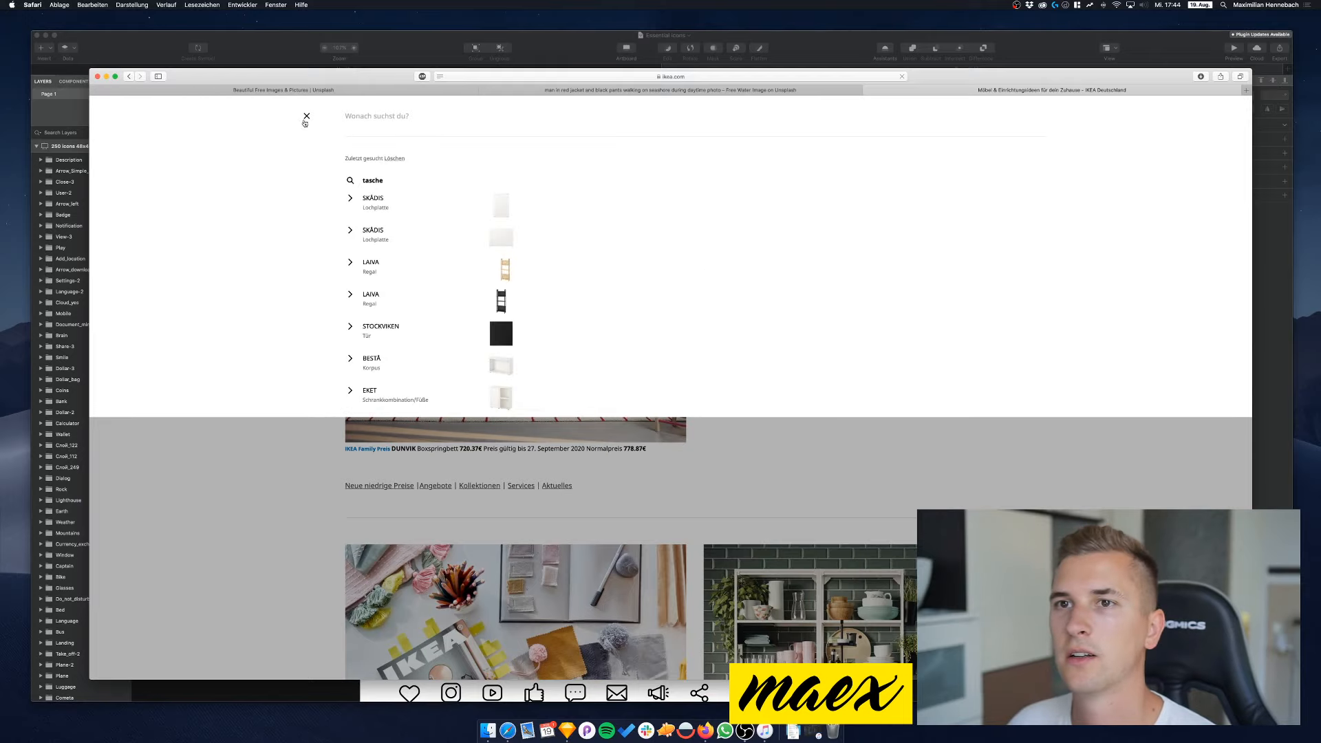
{"action": "type", "text": "glas"}
{"action": "key", "text": "Return"}
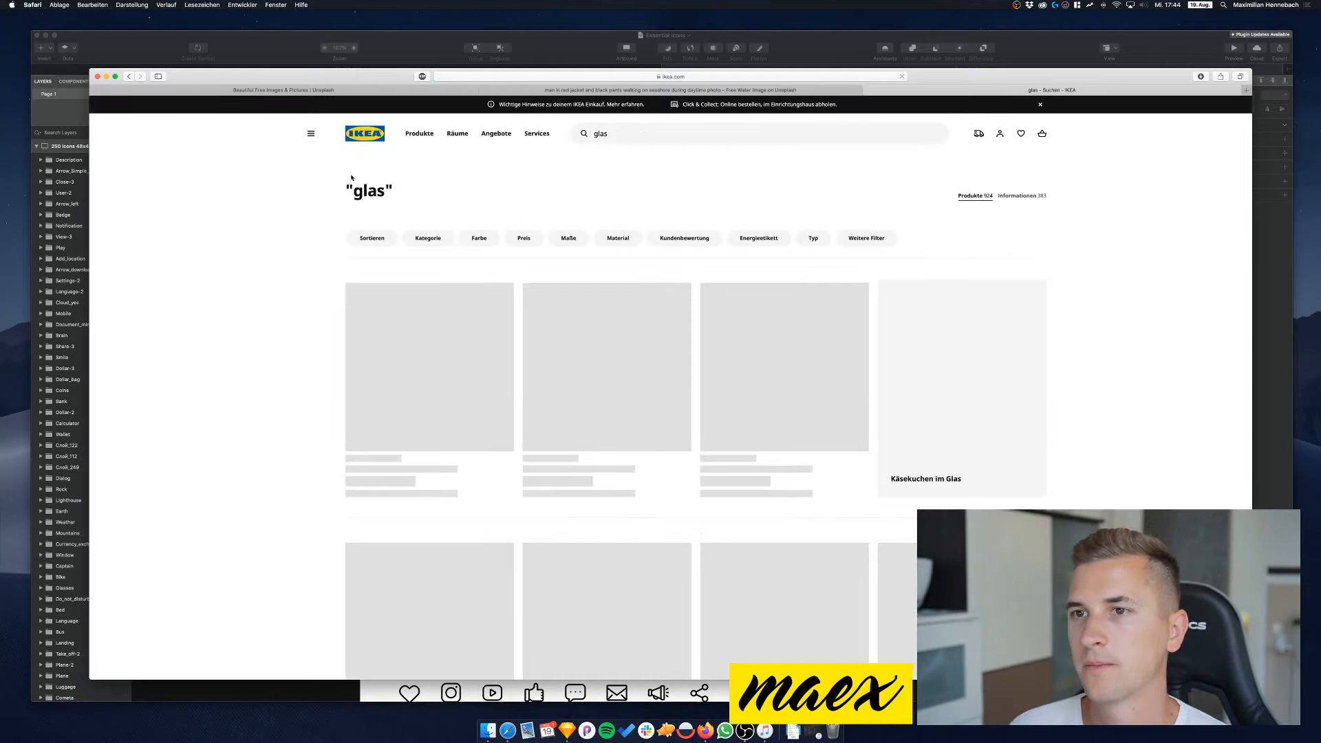
Browse the glass results, examine the VARDAGEN and KALLNA product pages, and return to the Essential icons document in Sketch
{"action": "scroll", "coordinate": [282, 339], "scroll_direction": "down", "scroll_amount": 3}
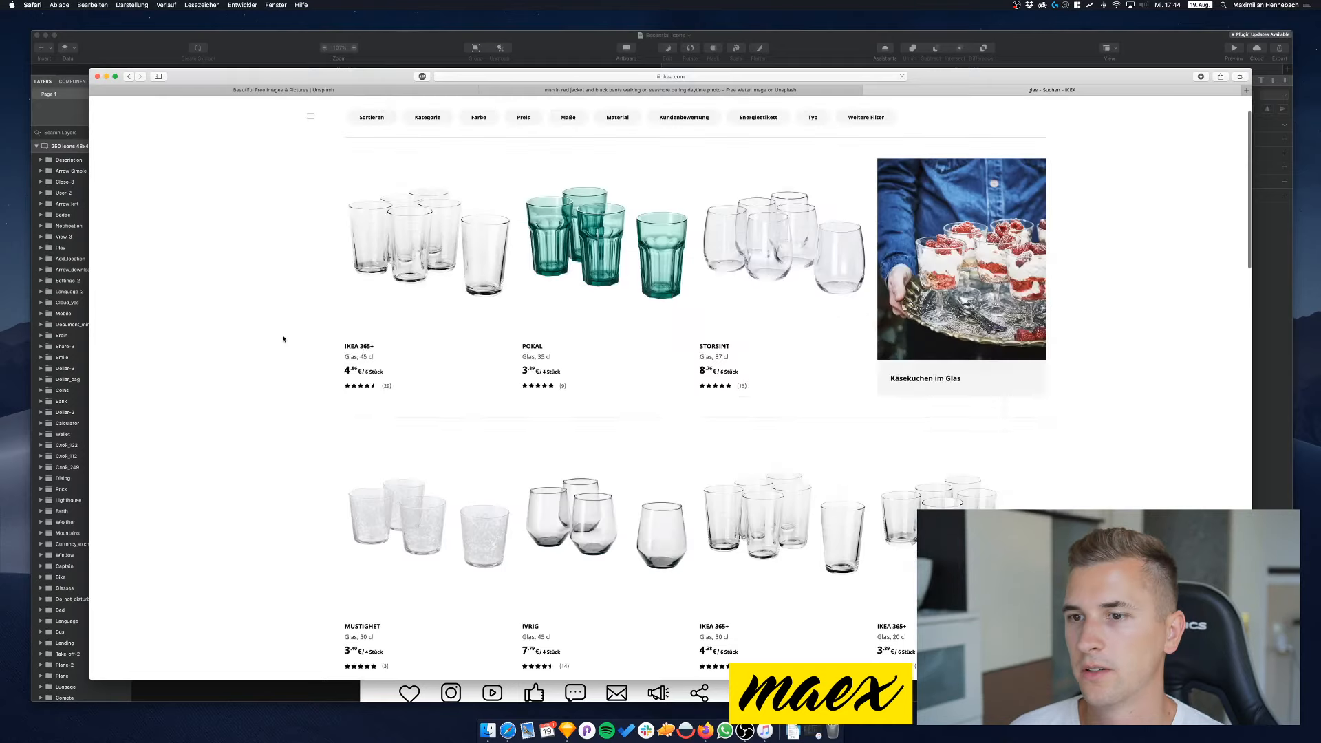
{"action": "scroll", "coordinate": [283, 339], "scroll_direction": "up", "scroll_amount": 3}
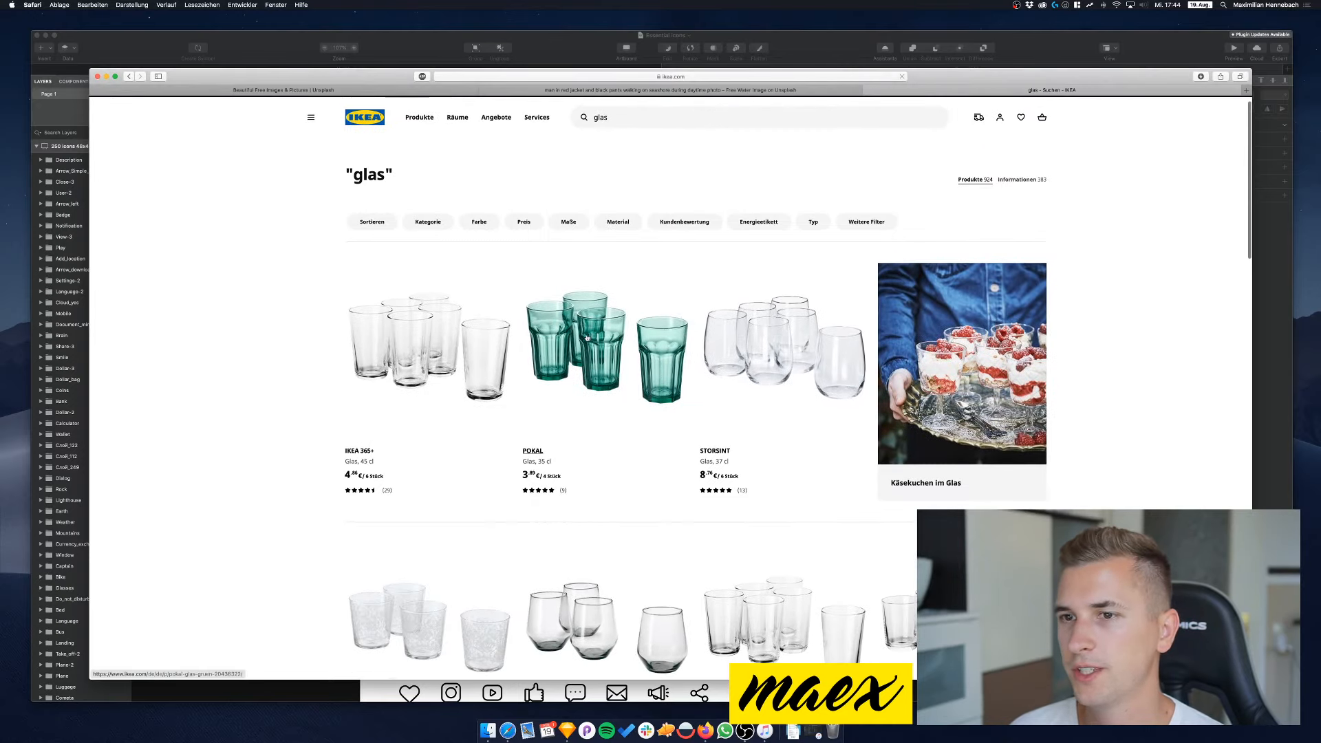
{"action": "scroll", "coordinate": [621, 370], "scroll_direction": "down", "scroll_amount": 10}
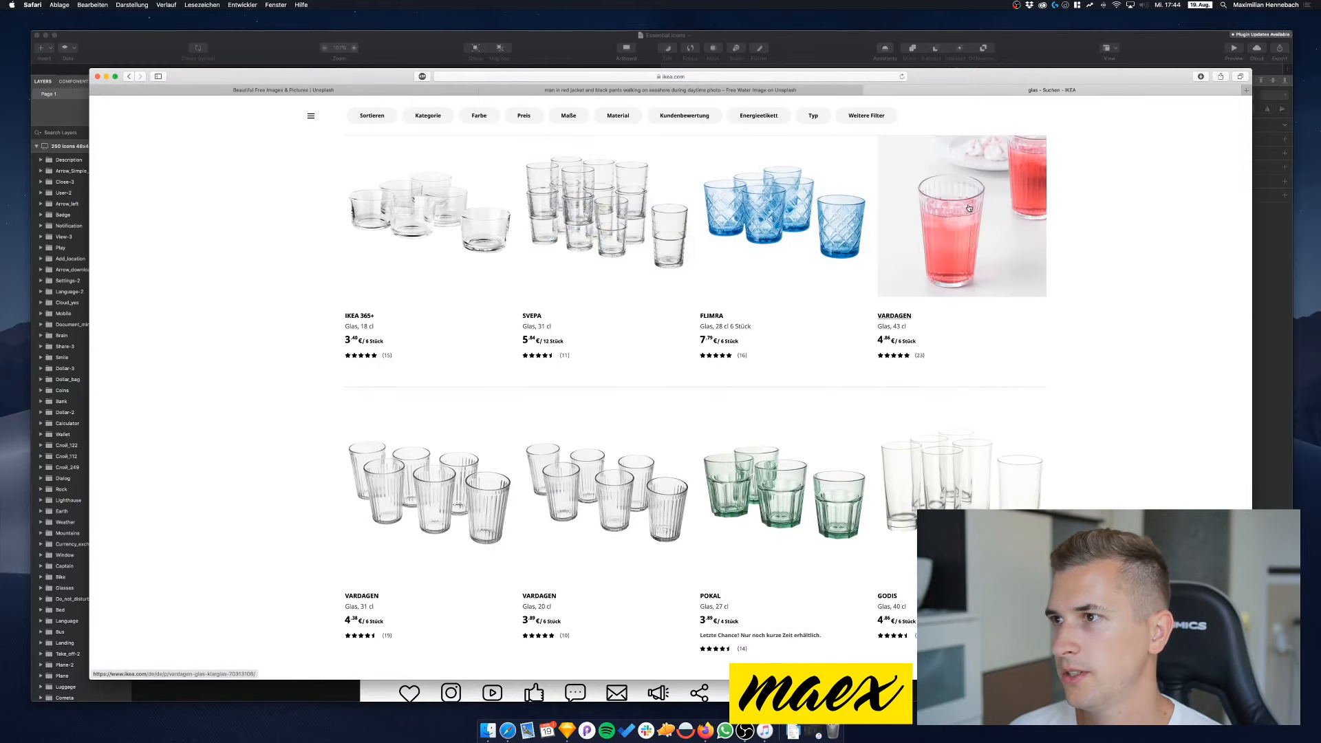
{"action": "left_click", "coordinate": [906, 264]}
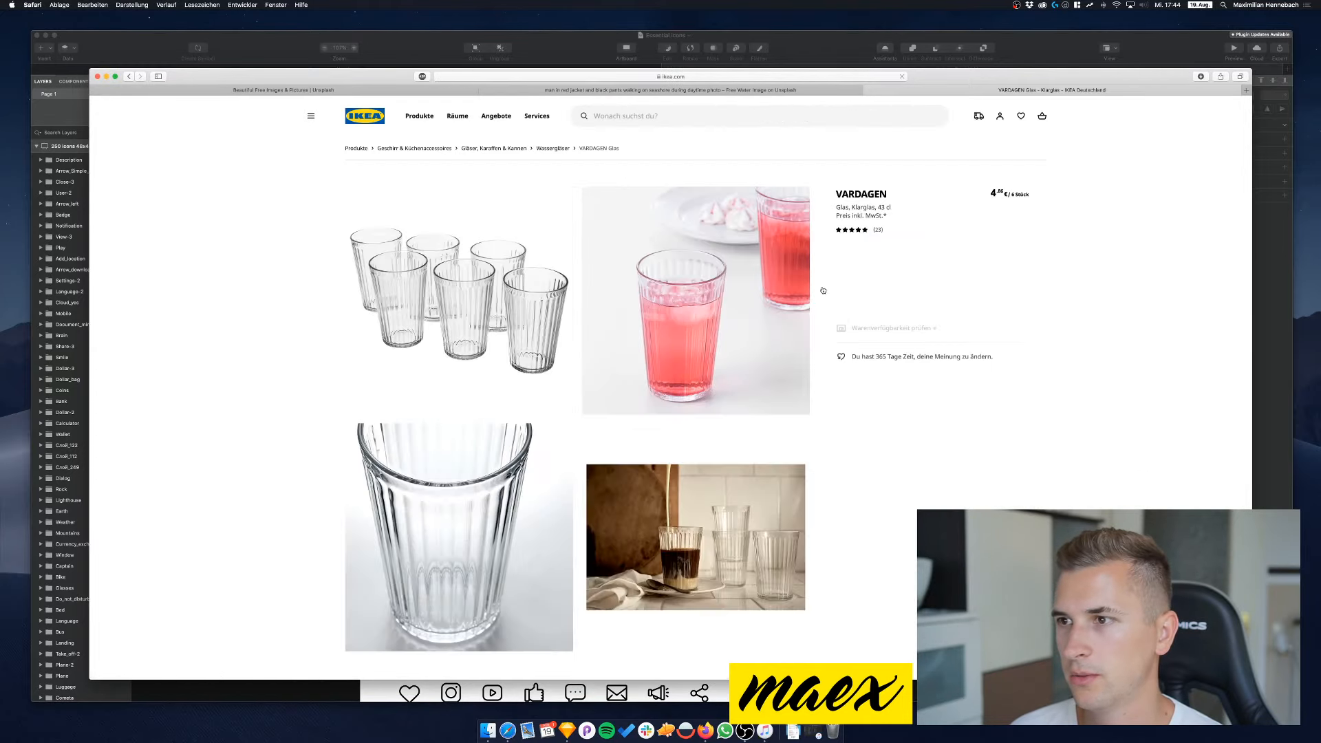
{"action": "scroll", "coordinate": [888, 363], "scroll_direction": "down", "scroll_amount": 6}
{"action": "scroll", "coordinate": [888, 363], "scroll_direction": "down", "scroll_amount": 5}
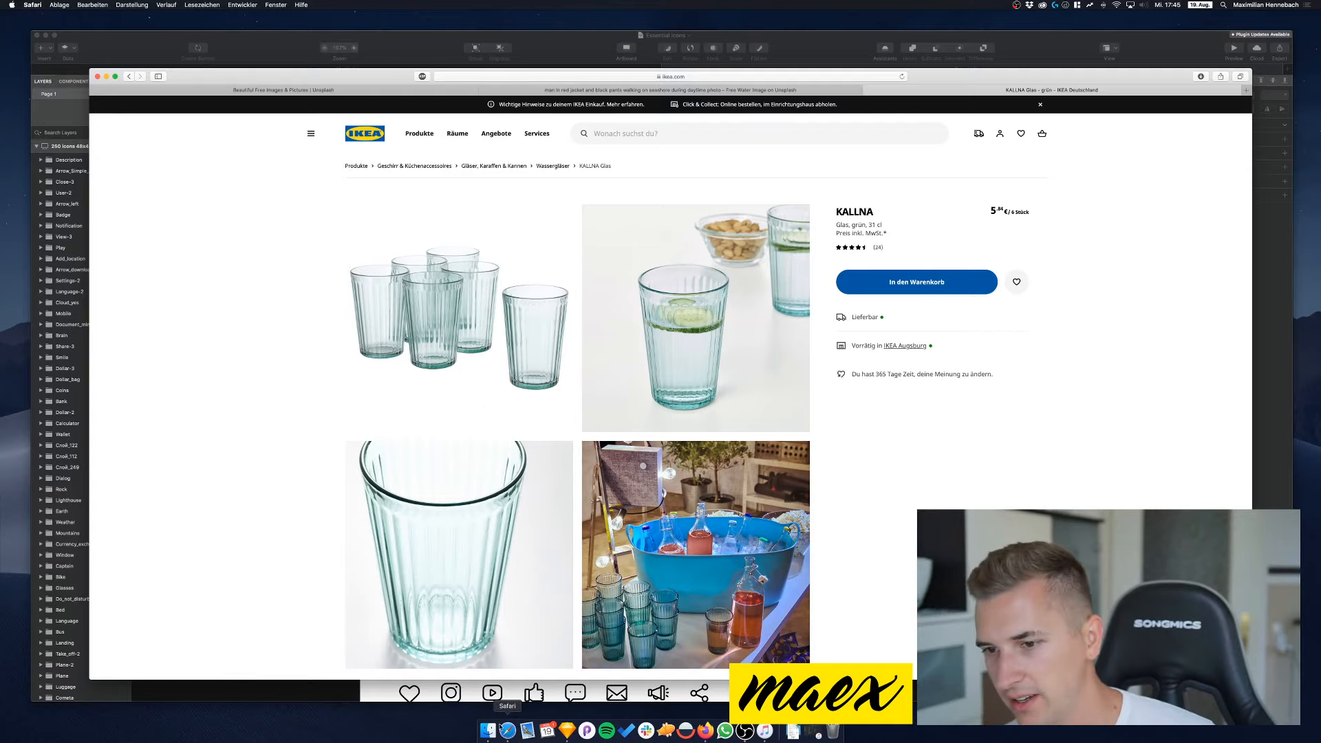
{"action": "left_click", "coordinate": [274, 690]}
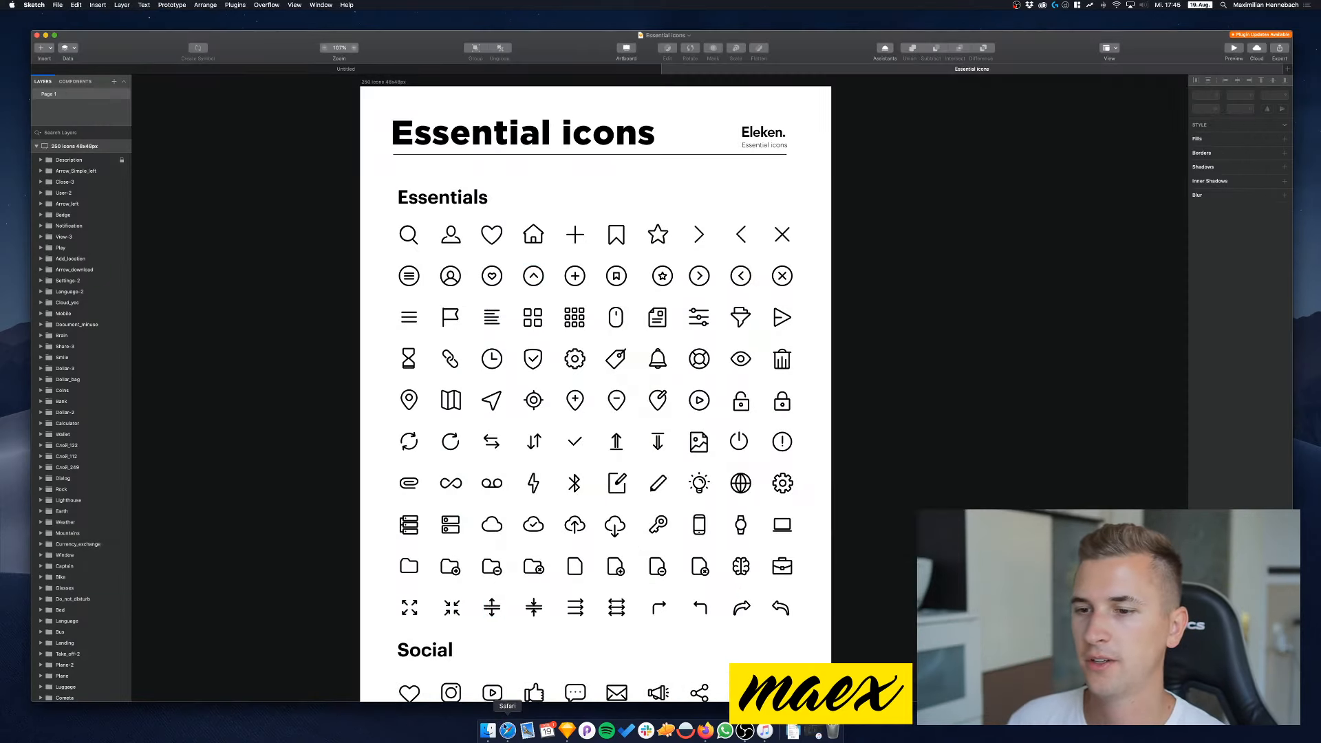
Search the web in a new Safari tab for "eleken icon set", refining the query to "eleken icon set essential"
{"action": "left_click", "coordinate": [507, 729]}
{"action": "key", "text": "super+t"}
{"action": "type", "text": "eleken"}
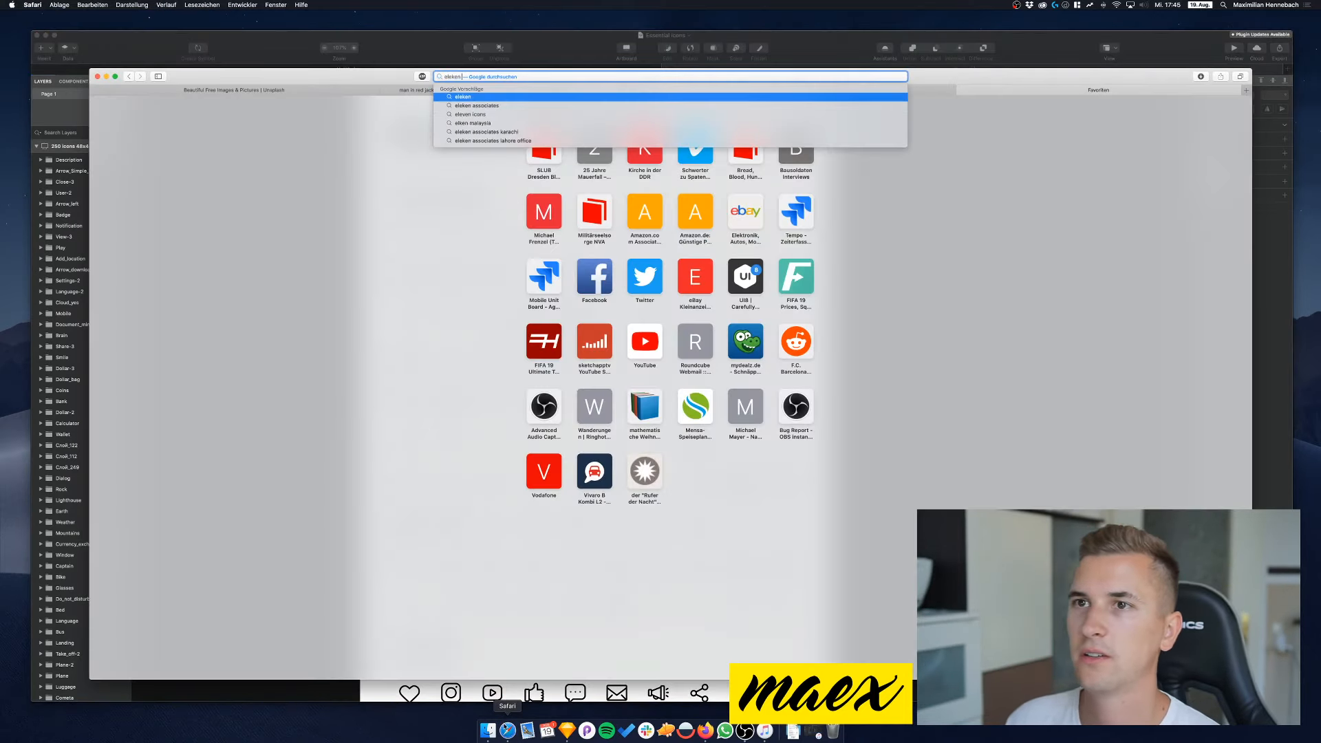
{"action": "type", "text": " icon set"}
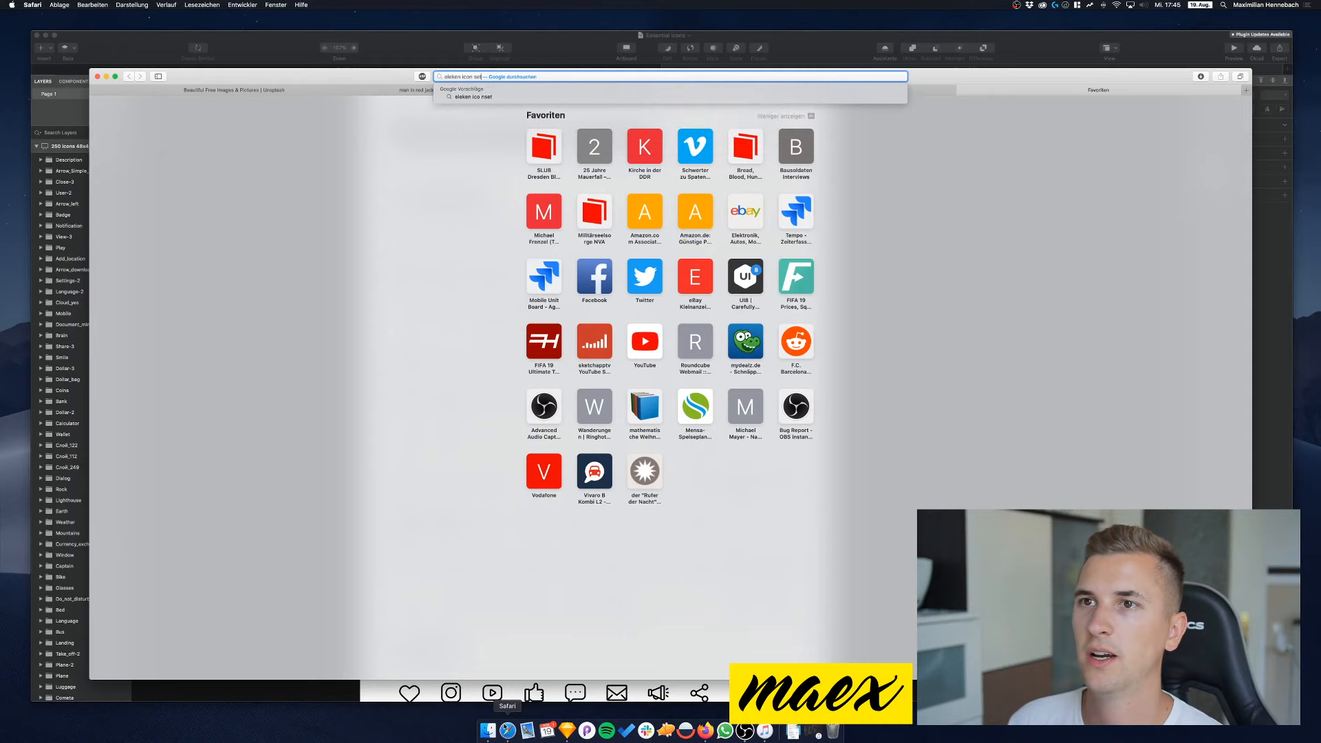
{"action": "key", "text": "Return"}
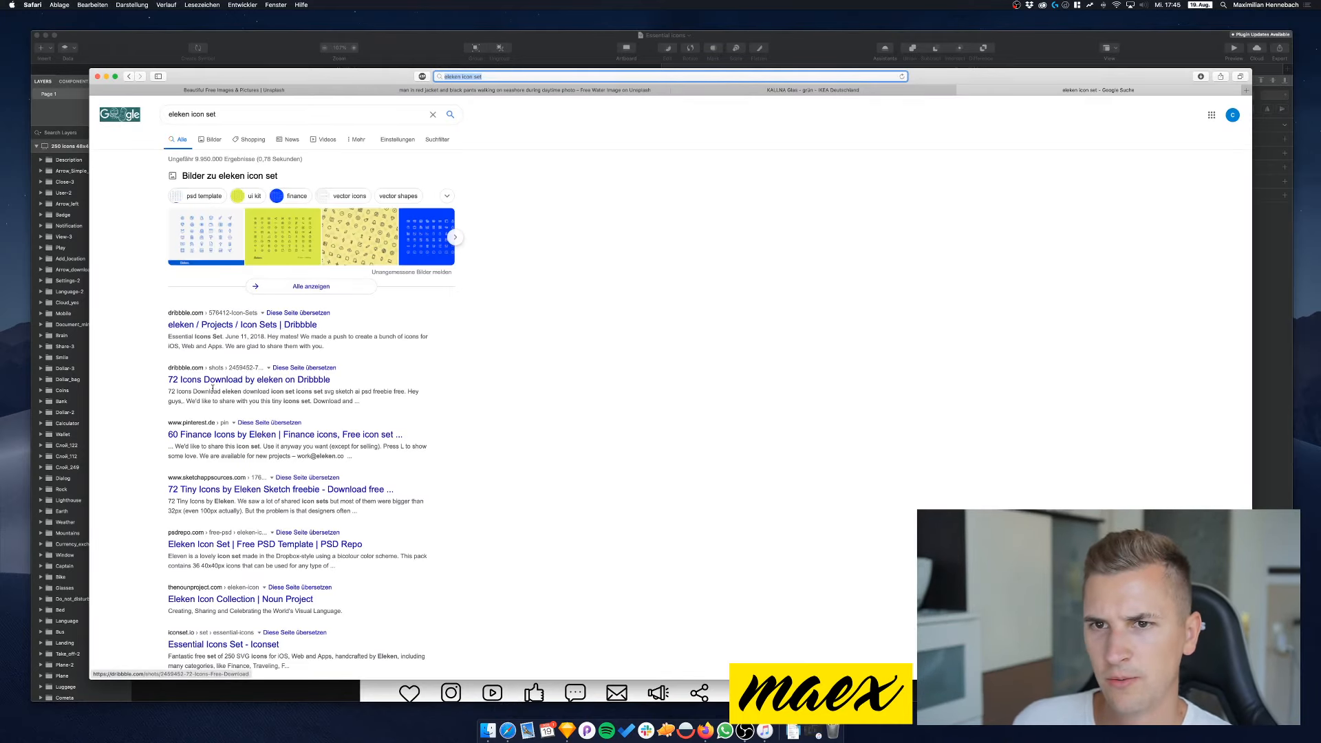
{"action": "left_click", "coordinate": [241, 117]}
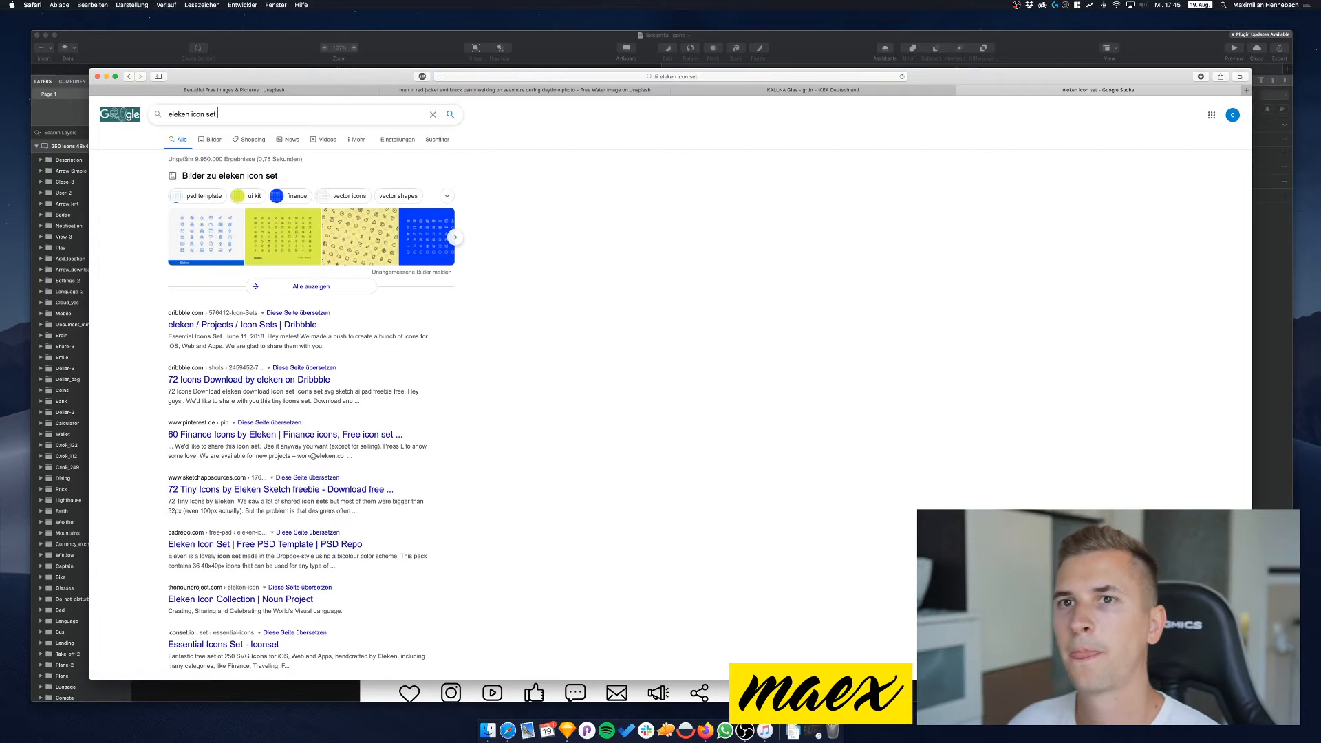
{"action": "type", "text": "essential"}
{"action": "key", "text": "Return"}
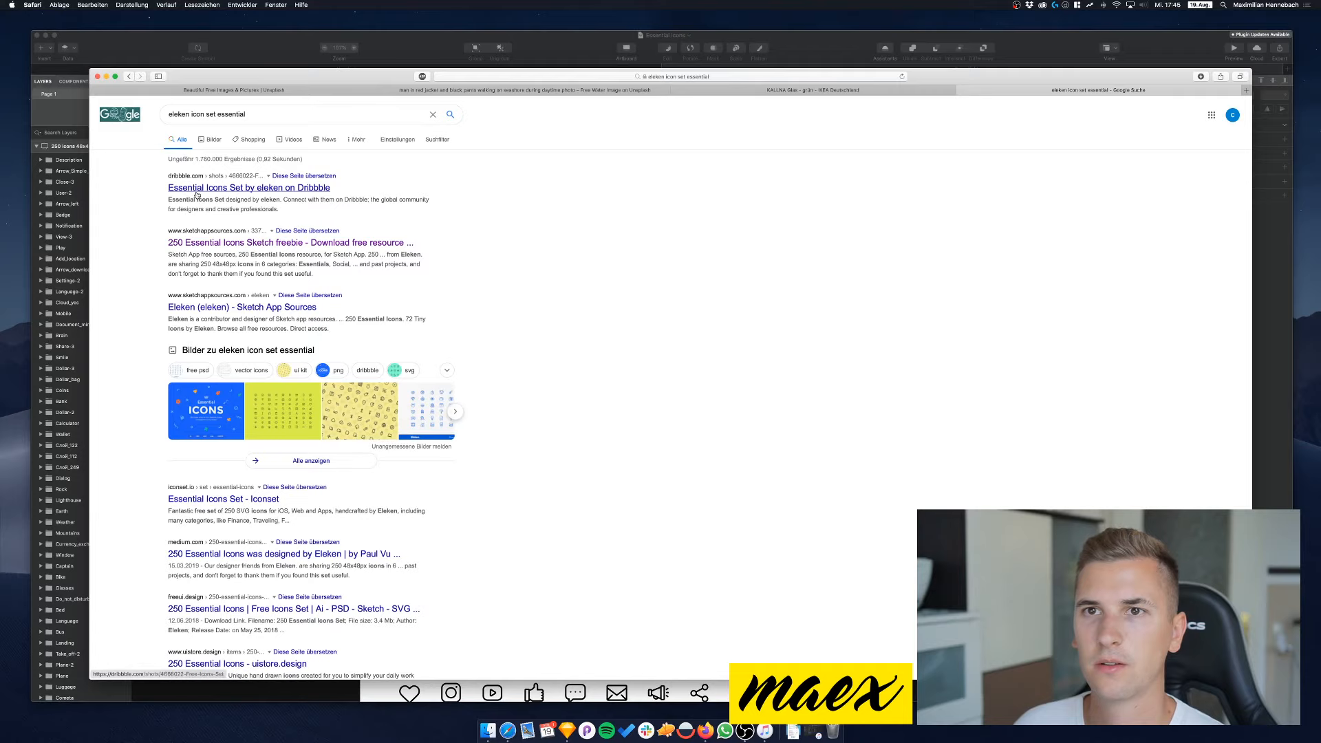
Check the Dribbble result for the icon set, and open the 250 Essential Icons page on Sketch App Sources and select its address
{"action": "left_click", "coordinate": [197, 193]}
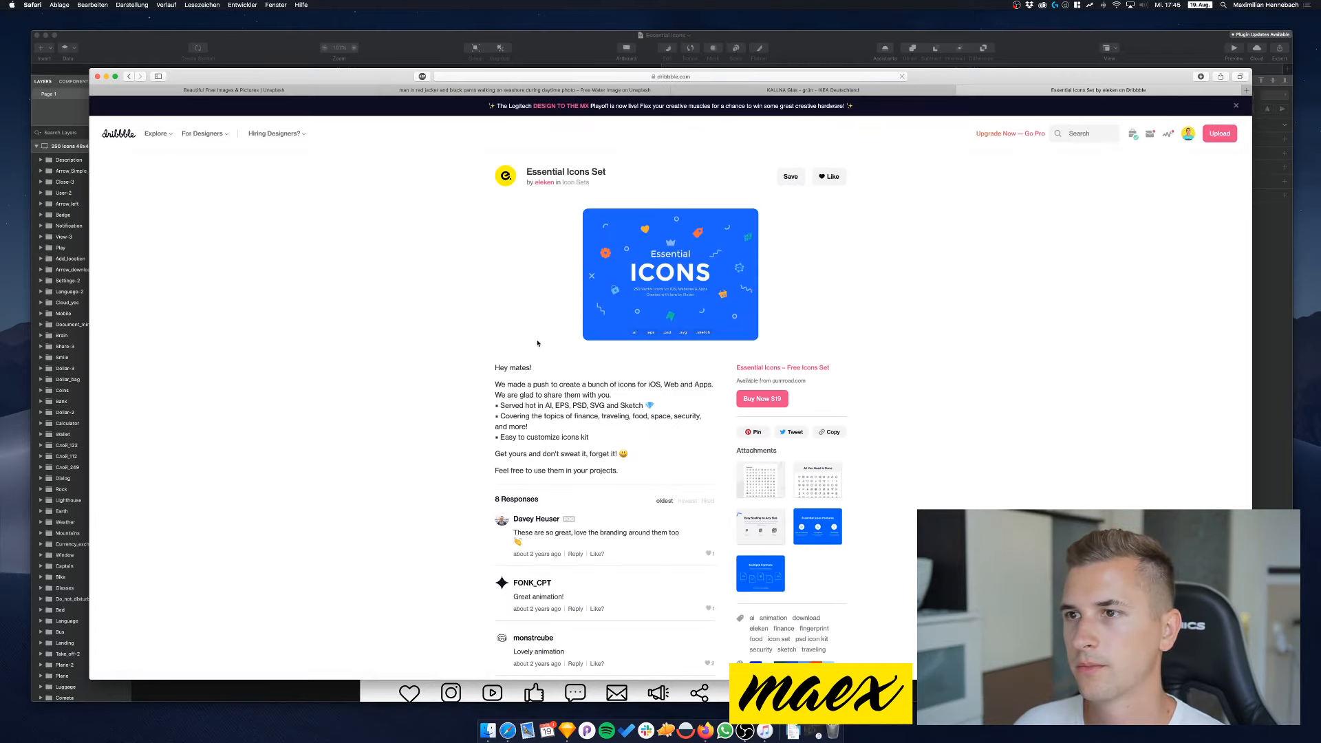
{"action": "key", "text": "super+bracketleft"}
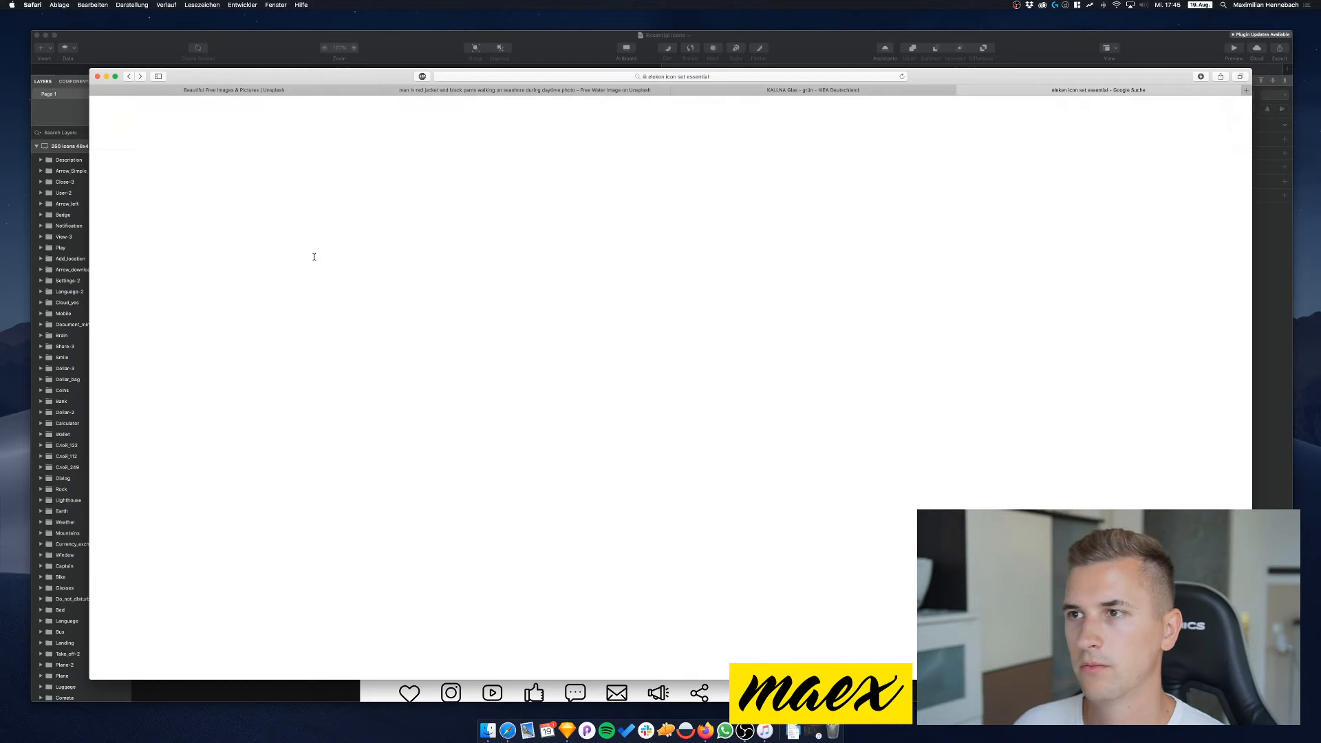
{"action": "left_click", "coordinate": [187, 243]}
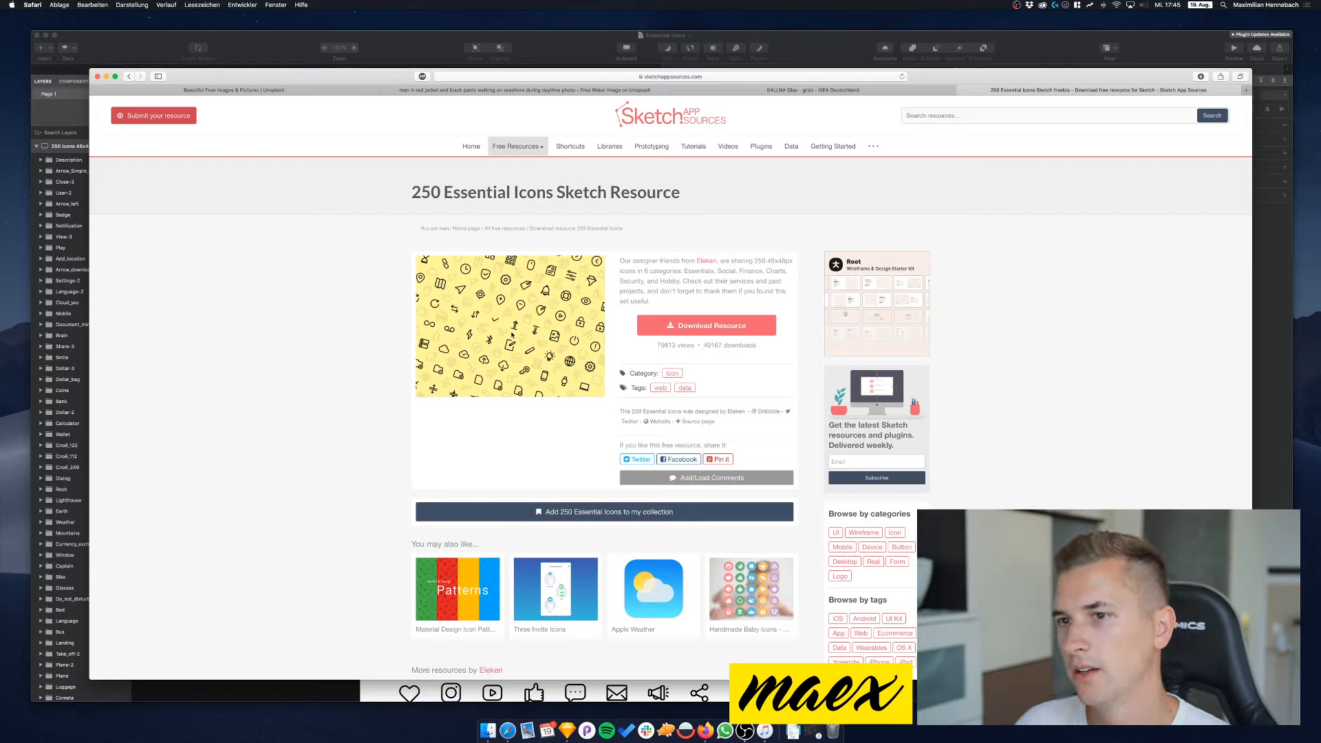
{"action": "left_click", "coordinate": [589, 77]}
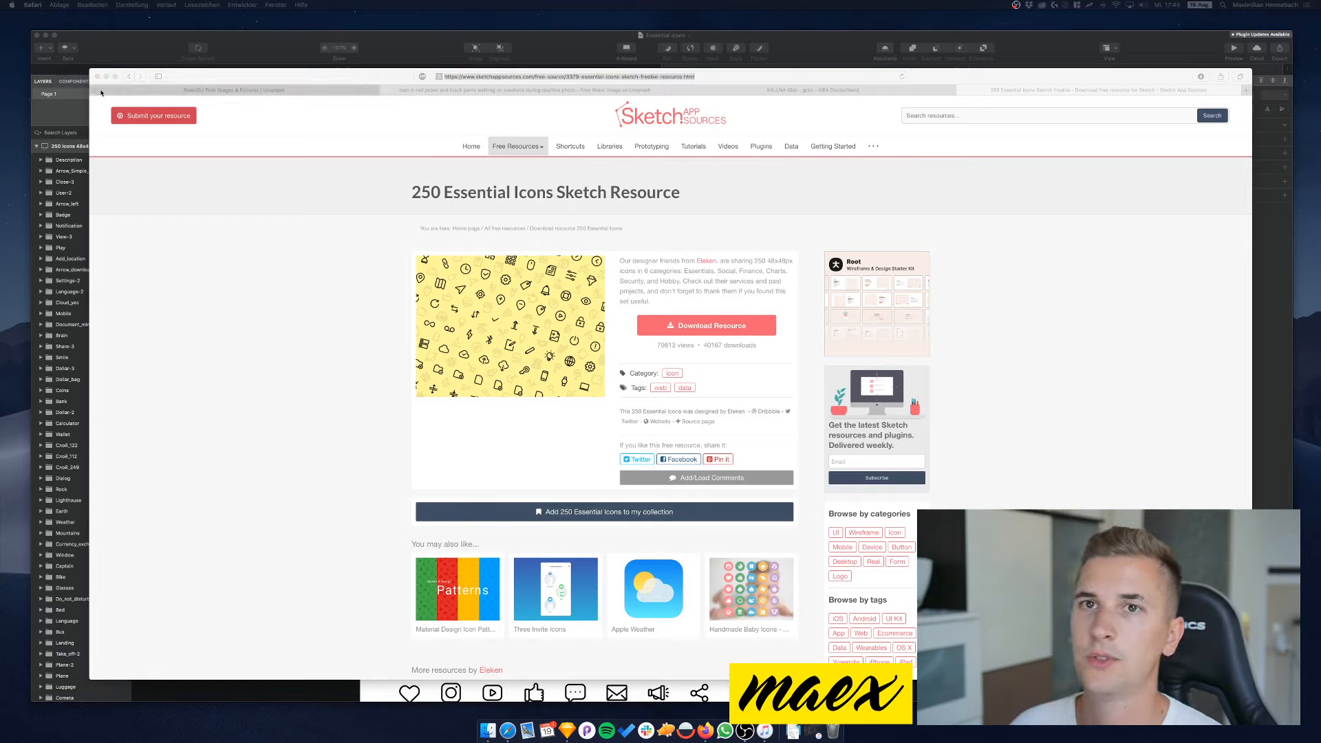
Close the KALLNA glass and 250 Essential Icons browser tabs and switch back to the Essential icons document in Sketch
{"action": "left_click", "coordinate": [757, 91]}
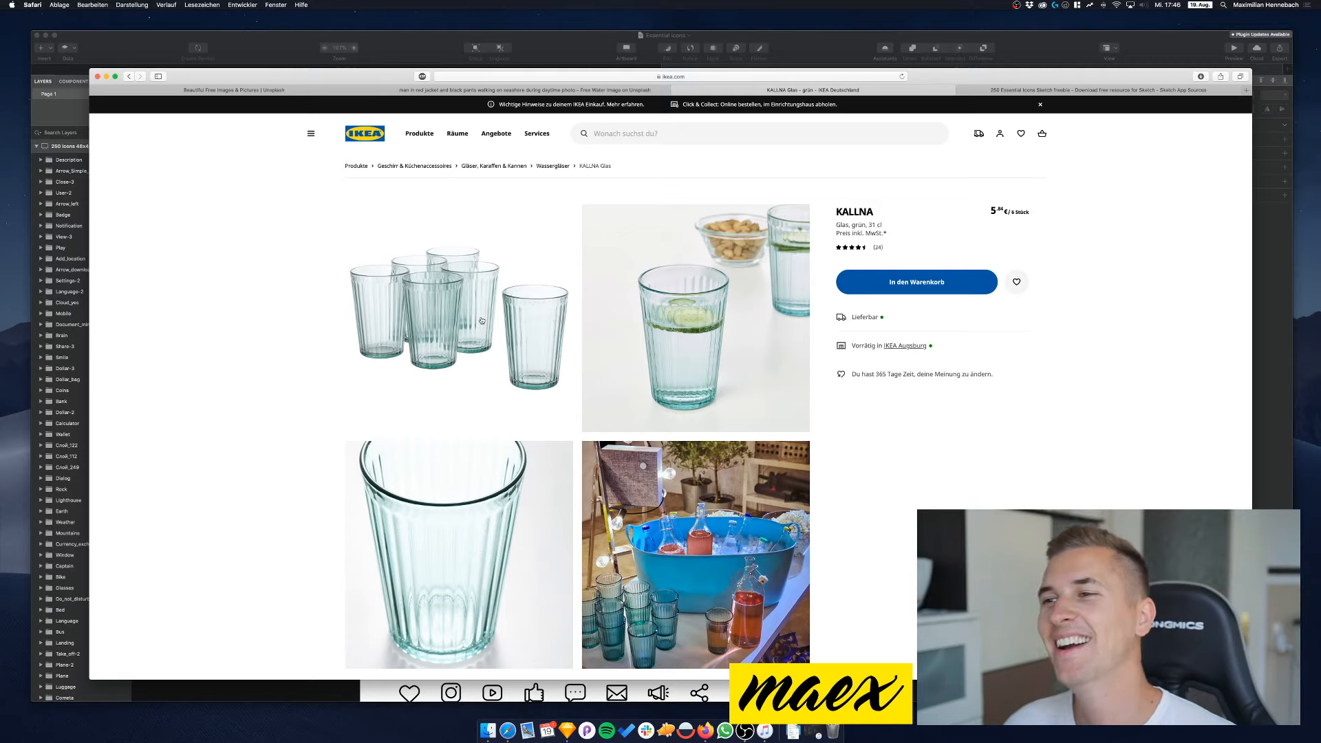
{"action": "left_click", "coordinate": [675, 90]}
{"action": "left_click", "coordinate": [674, 90]}
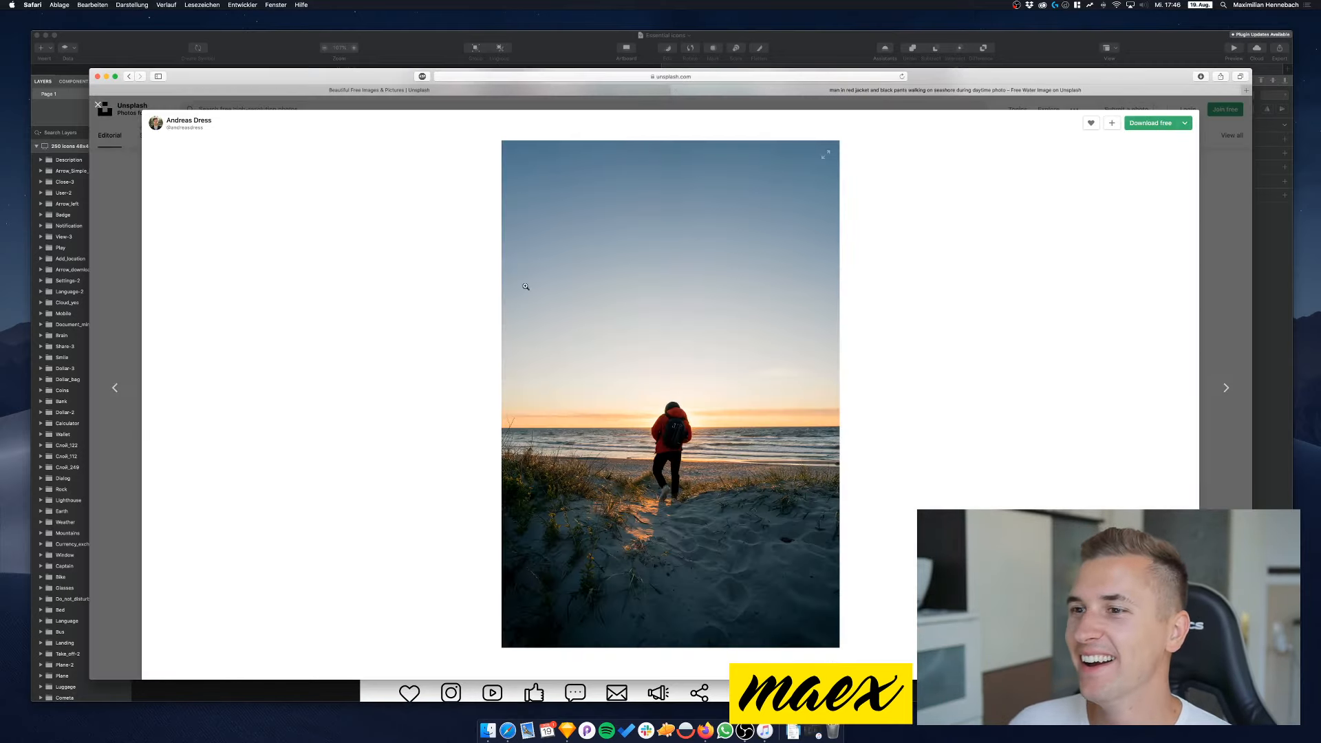
{"action": "left_click", "coordinate": [143, 40]}
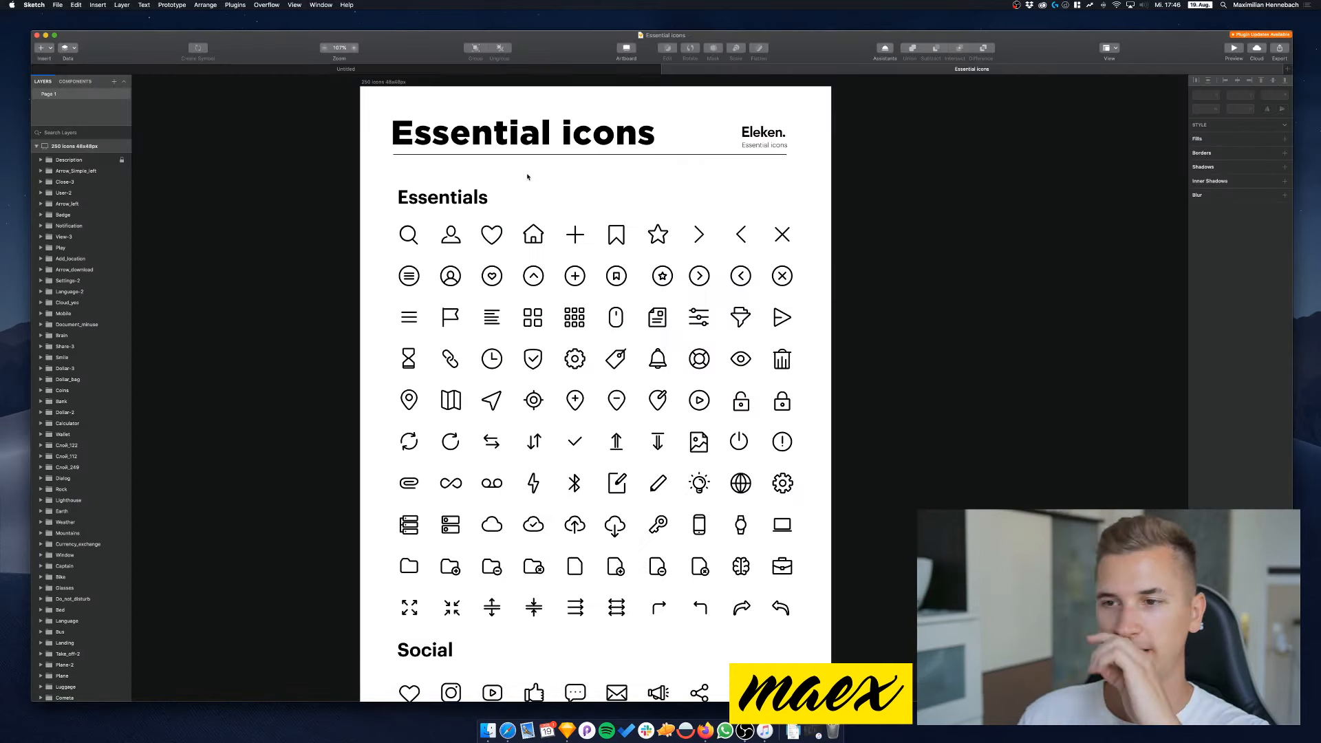
Copy the lightning icon from the Essentials section and paste it into the Dashboard artboard of the Untitled document
{"action": "scroll", "coordinate": [528, 177], "scroll_direction": "down", "scroll_amount": 10}
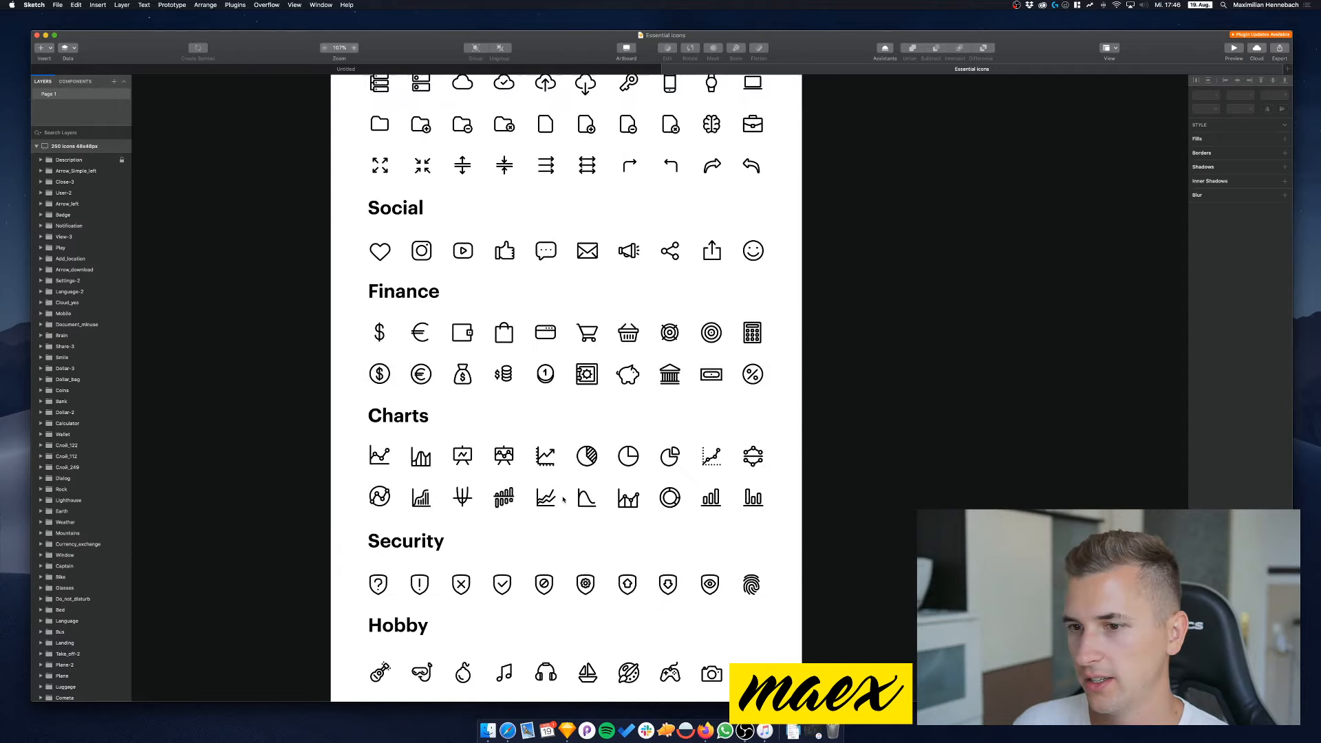
{"action": "scroll", "coordinate": [564, 500], "scroll_direction": "up", "scroll_amount": 5}
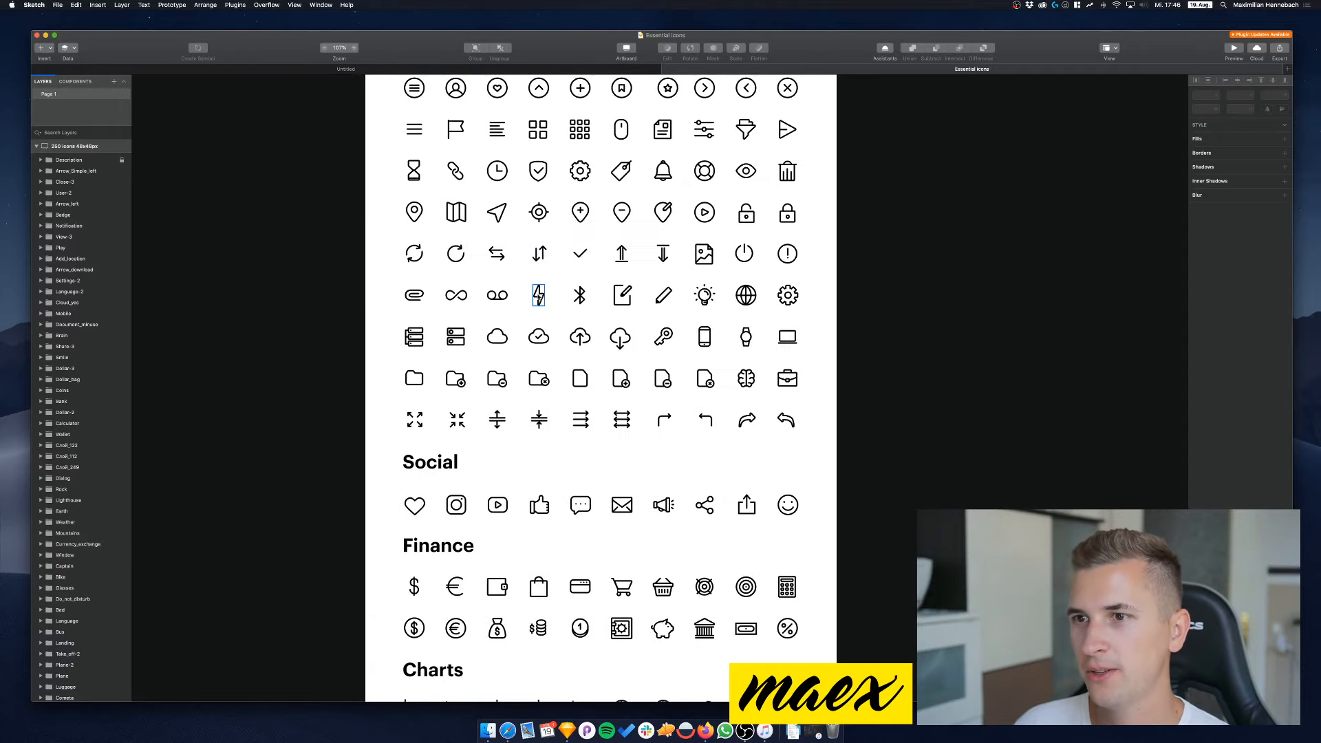
{"action": "left_click", "coordinate": [538, 296]}
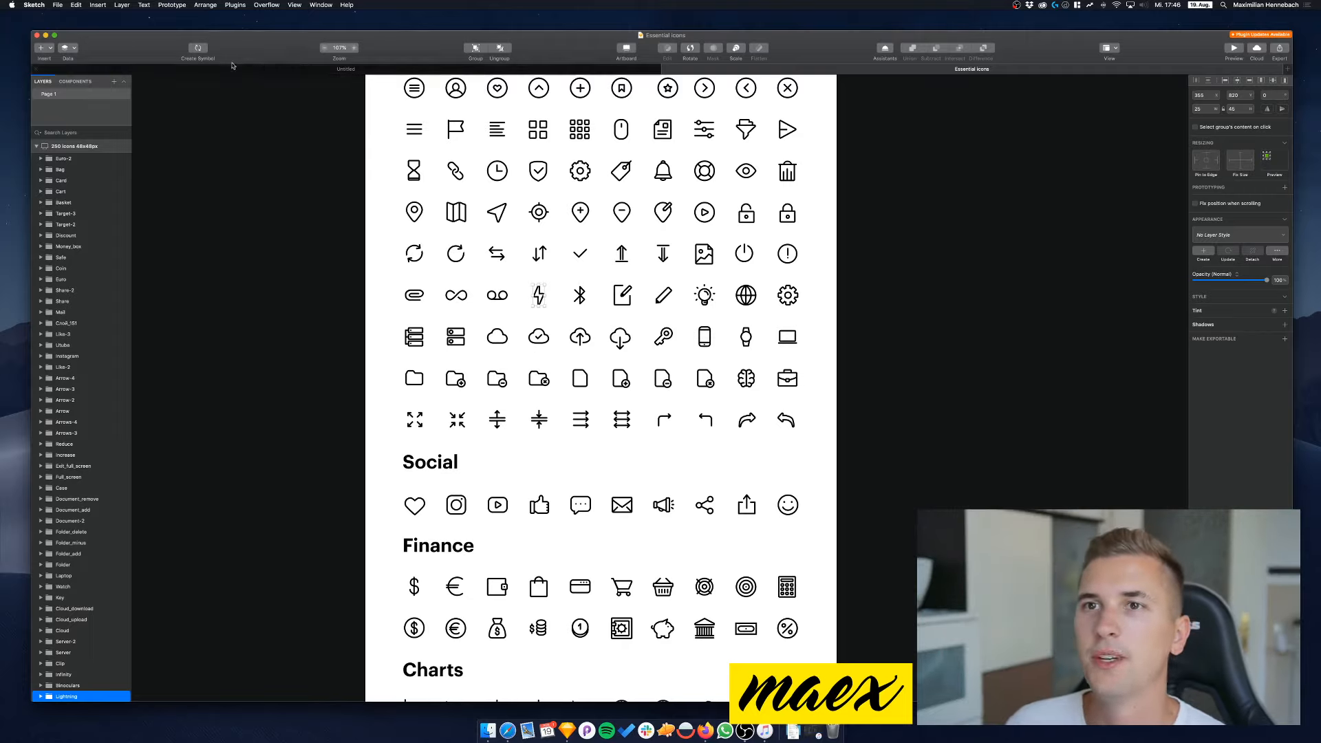
{"action": "left_click", "coordinate": [266, 71]}
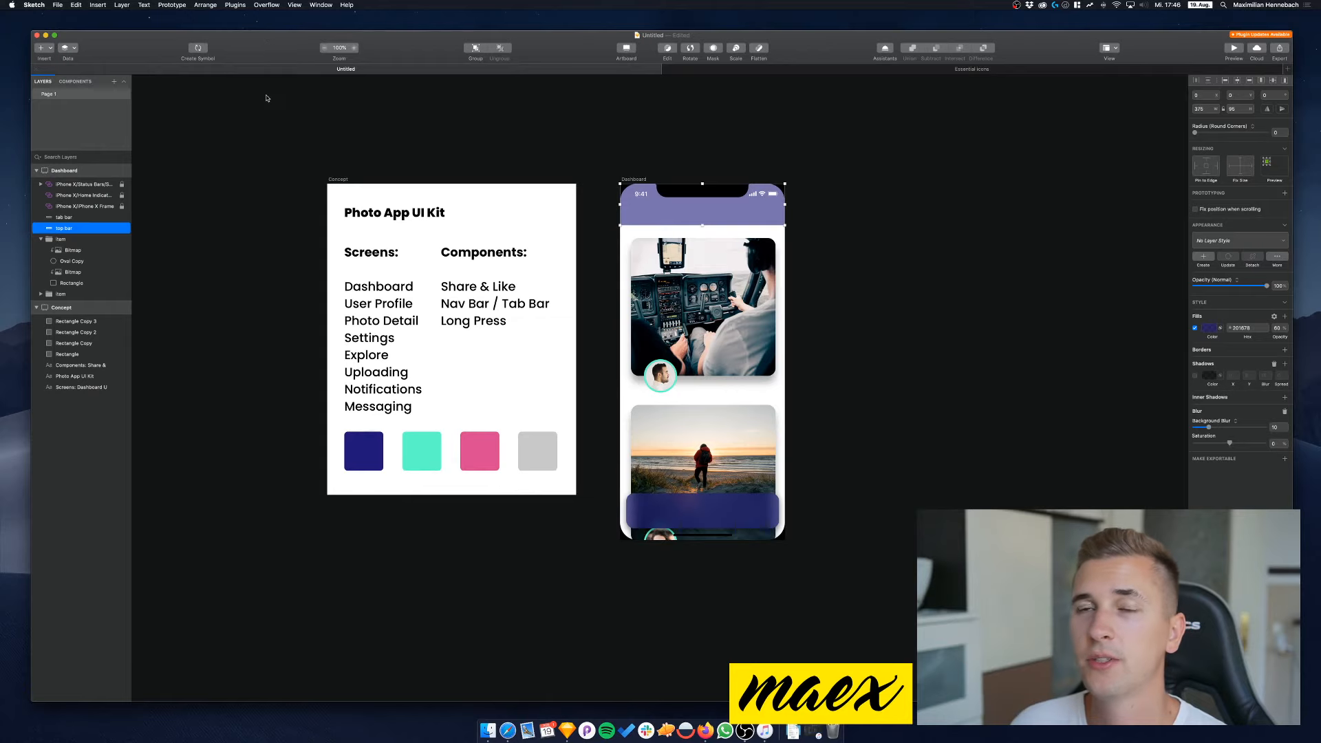
{"action": "scroll", "coordinate": [342, 201], "scroll_direction": "up", "scroll_amount": 2}
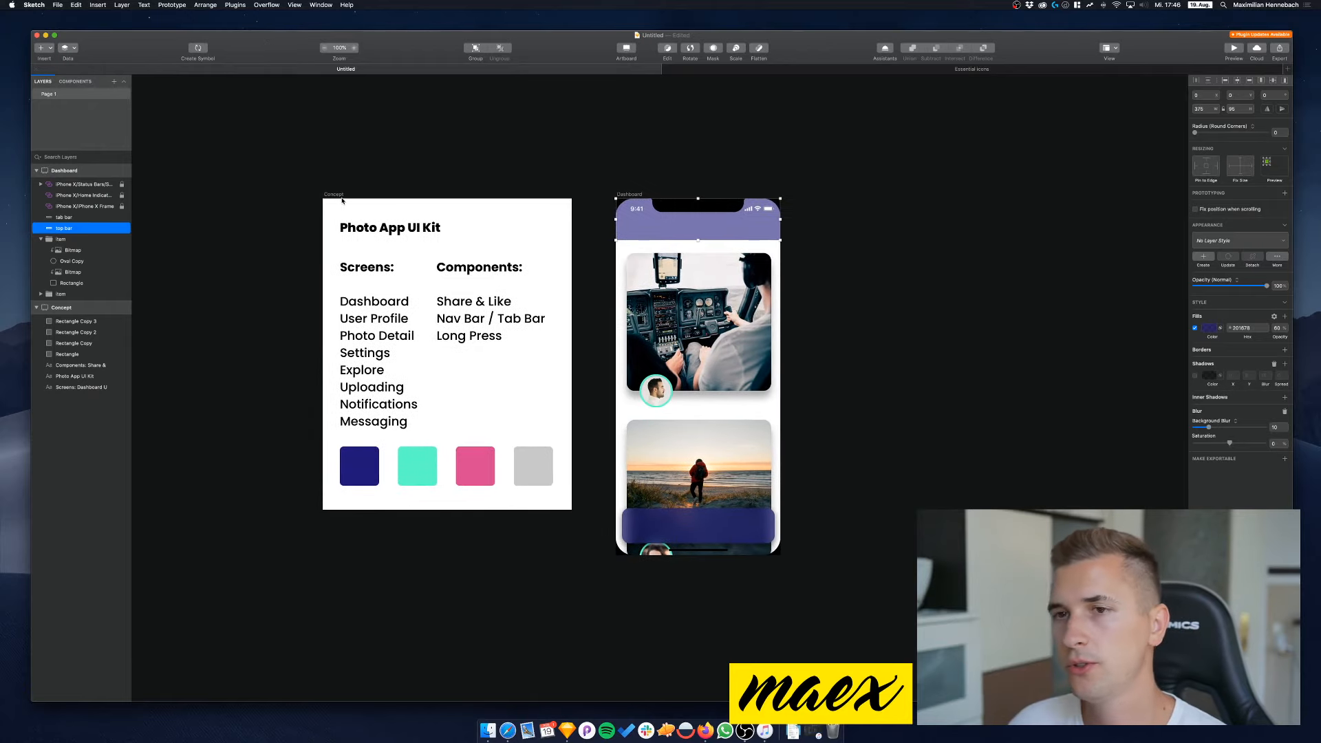
{"action": "left_click", "coordinate": [691, 72]}
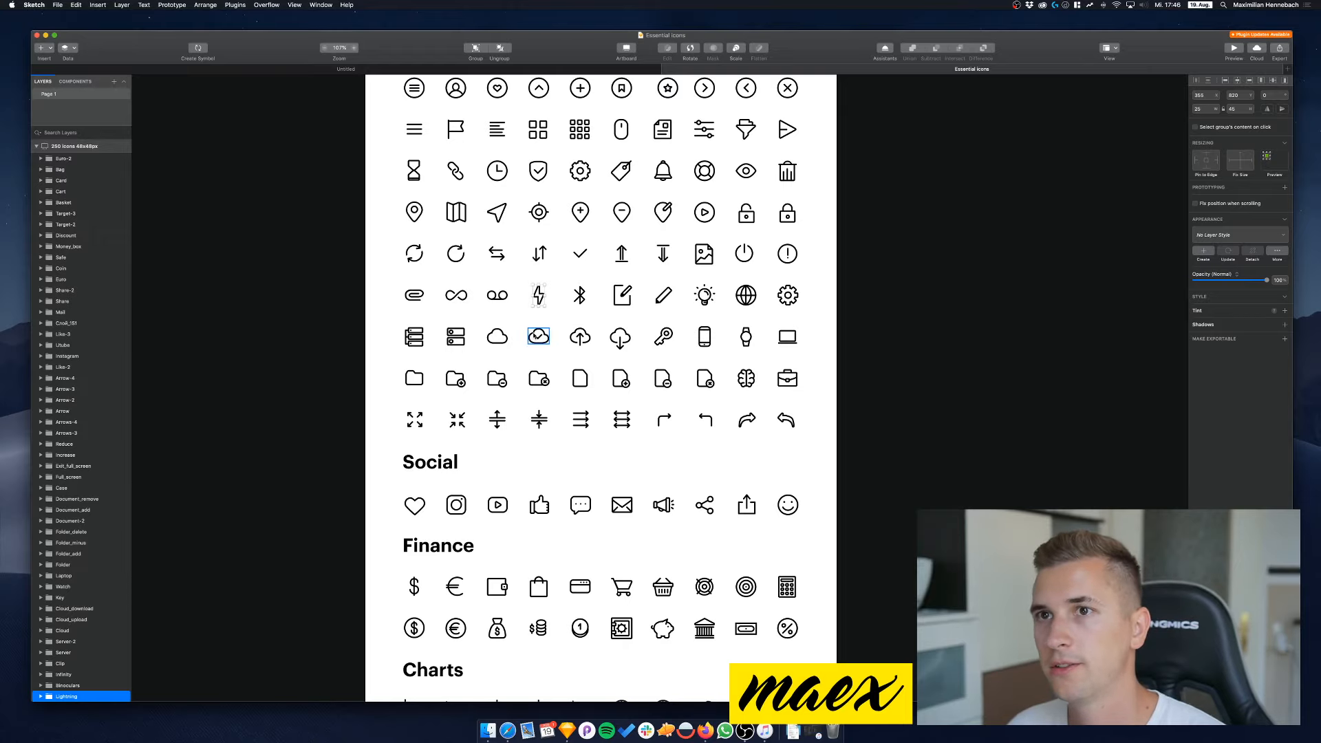
{"action": "left_click", "coordinate": [346, 69]}
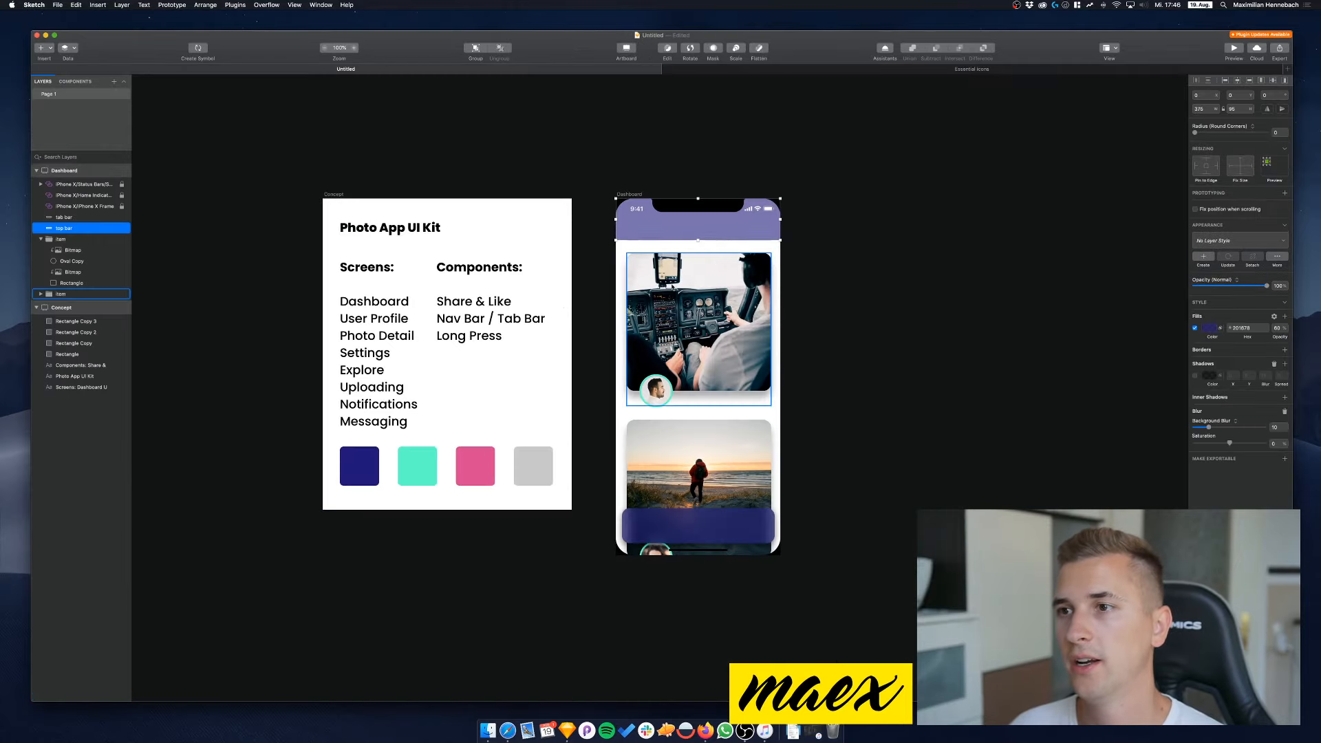
{"action": "key", "text": "super+v"}
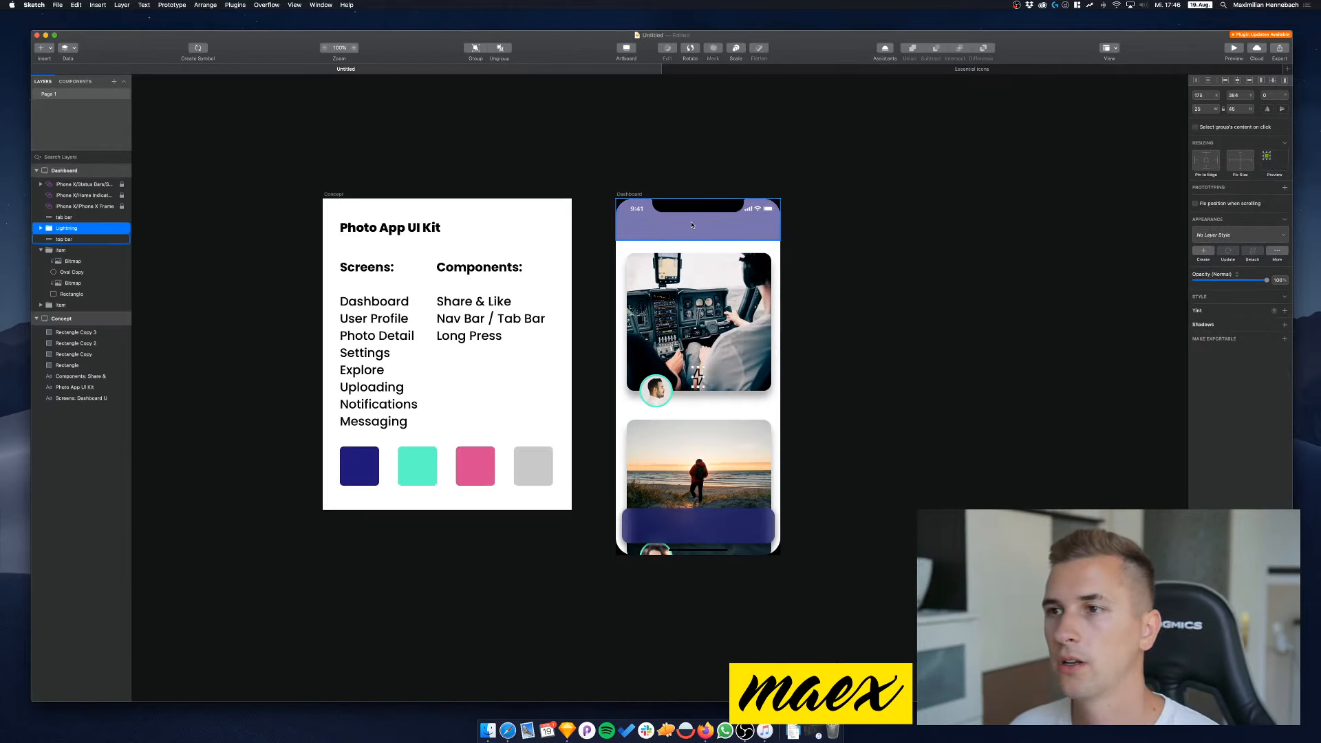
Align the lightning icon to the Dashboard artboard's upper edge and move it down into the top bar at Y 50
{"action": "left_click", "coordinate": [1260, 82]}
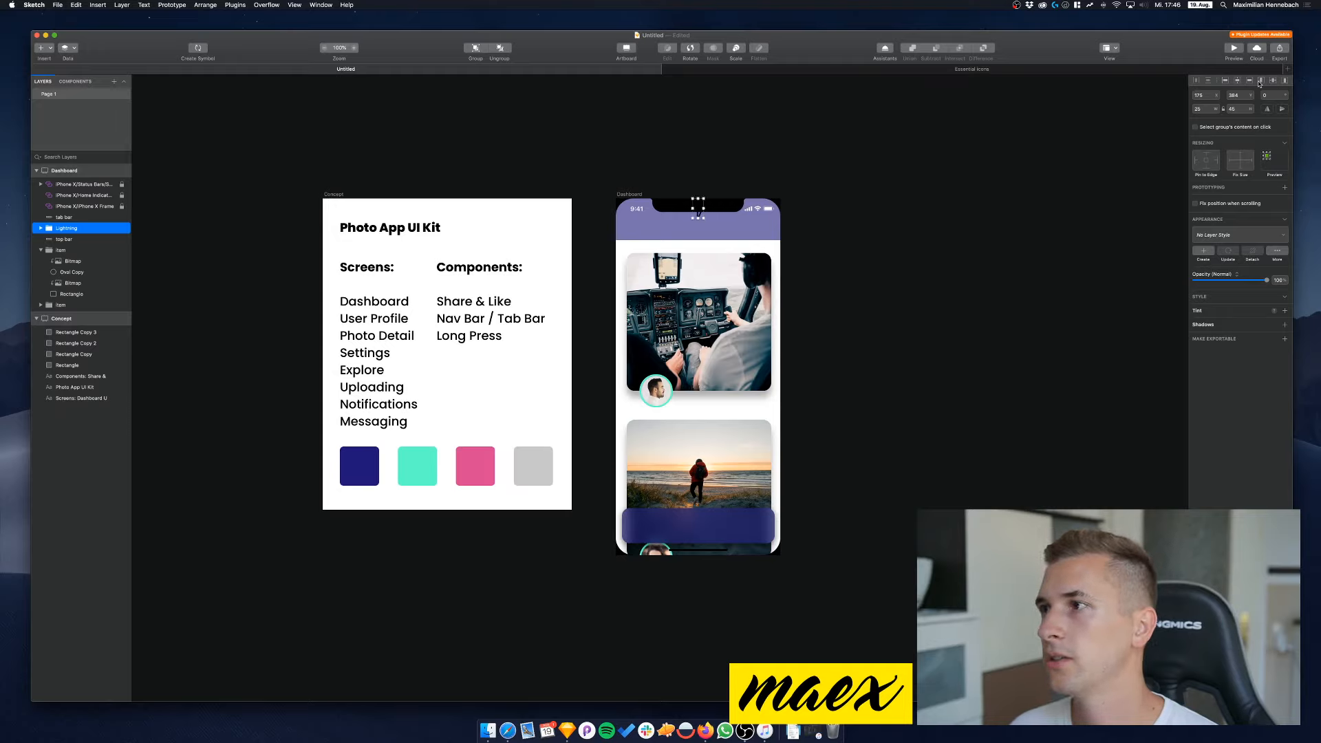
{"action": "key", "text": "shift+Down"}
{"action": "key", "text": "shift+Down"}
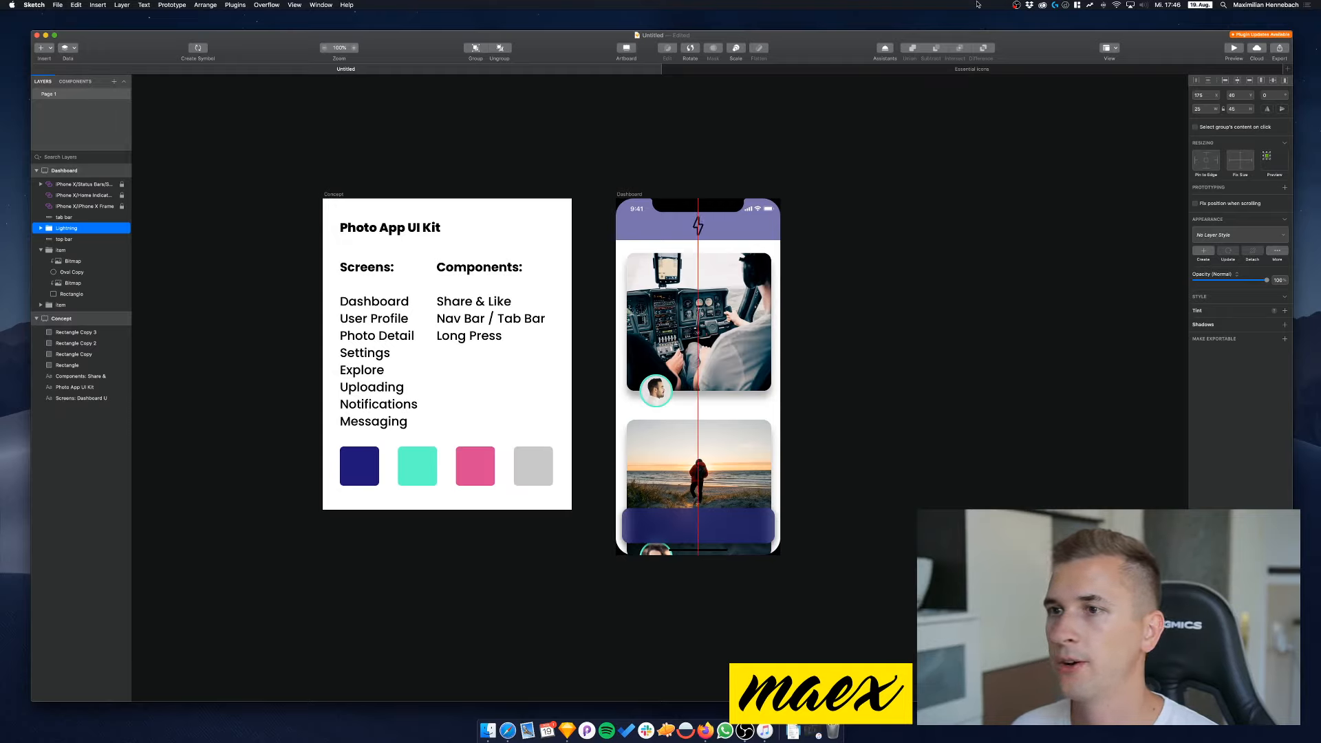
{"action": "key", "text": "shift+Down"}
Scale the lightning icon down to about 16 by 30 and fine-tune its position in the top bar to X 180, Y 49
{"action": "scroll", "coordinate": [724, 192], "scroll_direction": "up", "scroll_amount": 5}
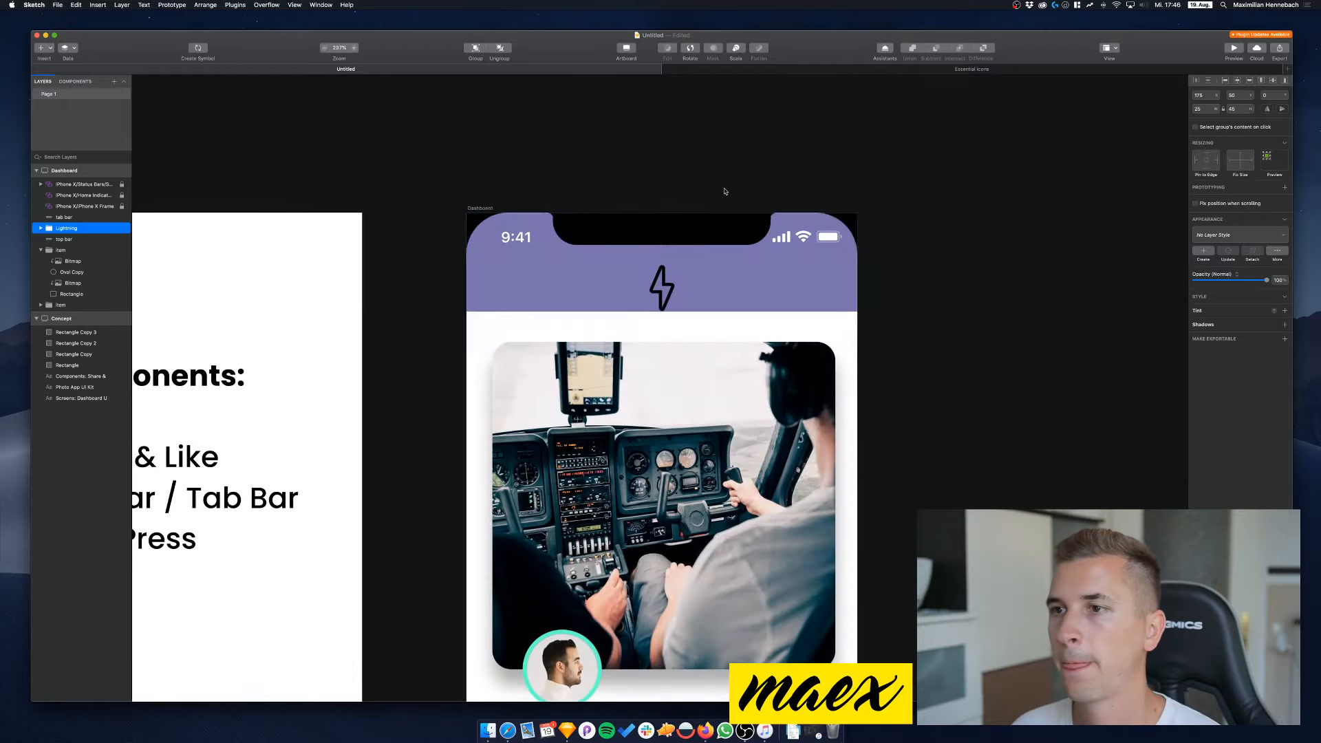
{"action": "scroll", "coordinate": [674, 250], "scroll_direction": "up", "scroll_amount": 5}
{"action": "left_click_drag", "start_coordinate": [677, 386], "coordinate": [660, 349]}
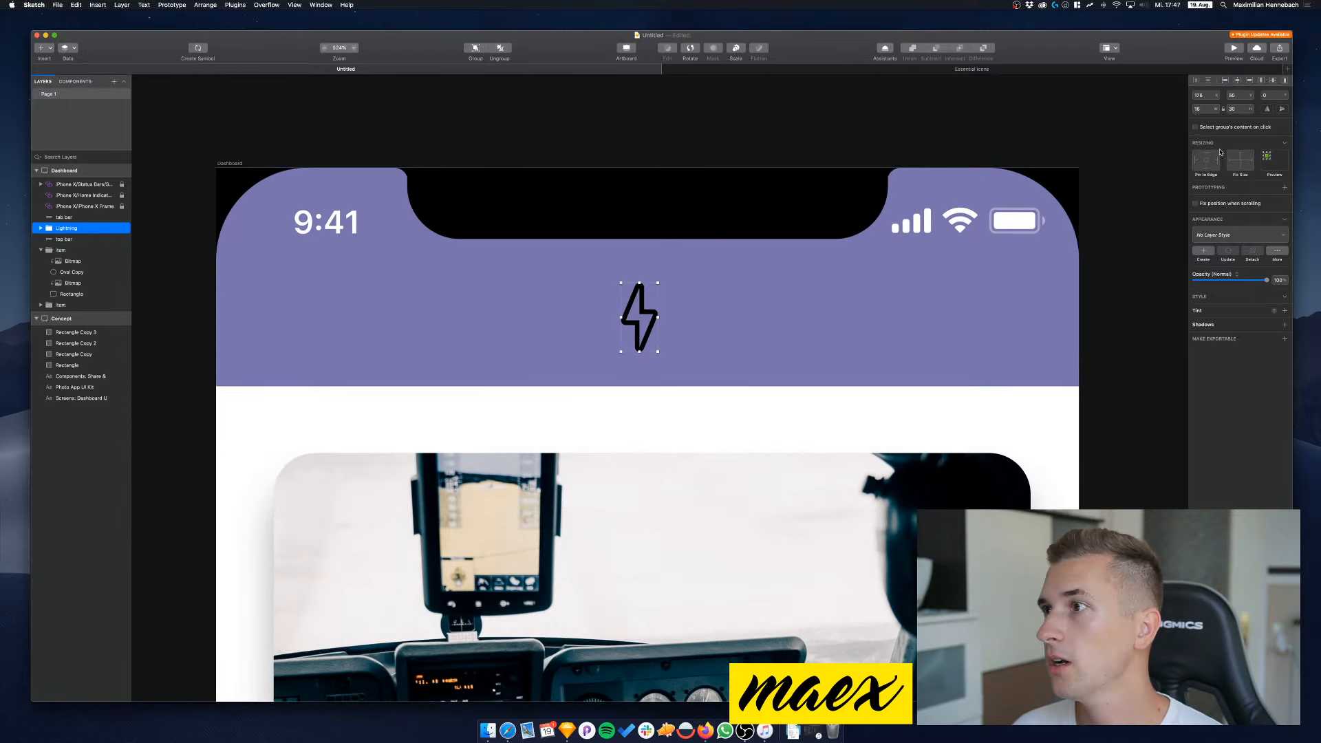
{"action": "key", "text": "Right"}
{"action": "key", "text": "Right"}
{"action": "key", "text": "Right"}
{"action": "key", "text": "Right"}
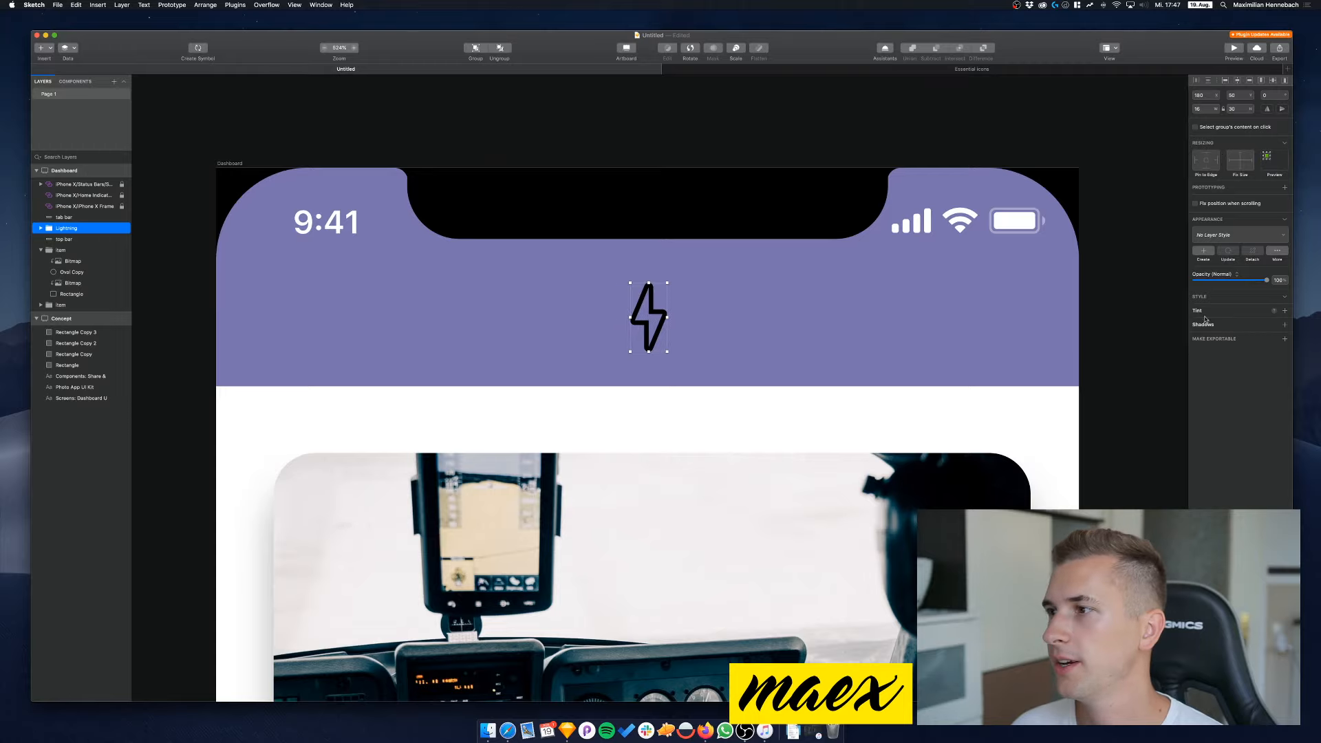
{"action": "key", "text": "Up"}
{"action": "scroll", "coordinate": [1162, 250], "scroll_direction": "down", "scroll_amount": 1}
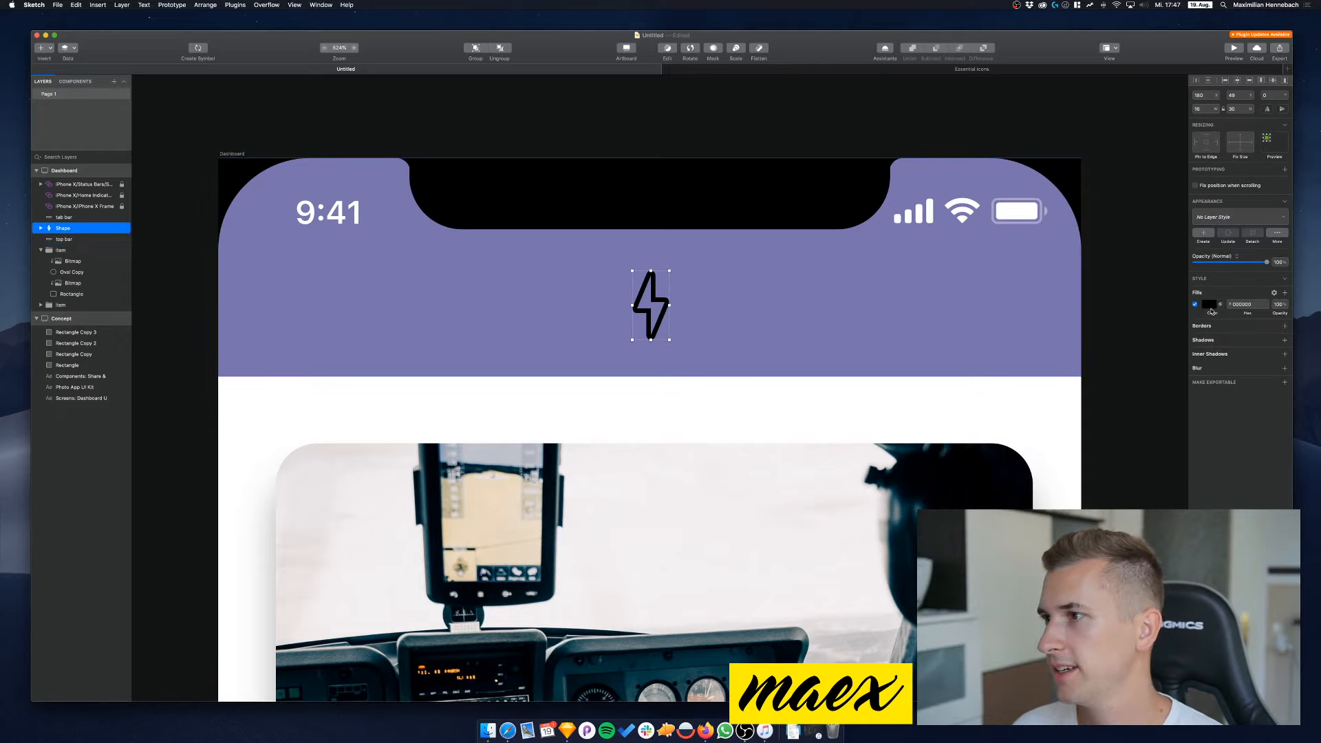
Fill the lightning icon in the top bar with the turquoise document color
{"action": "left_click", "coordinate": [1209, 307]}
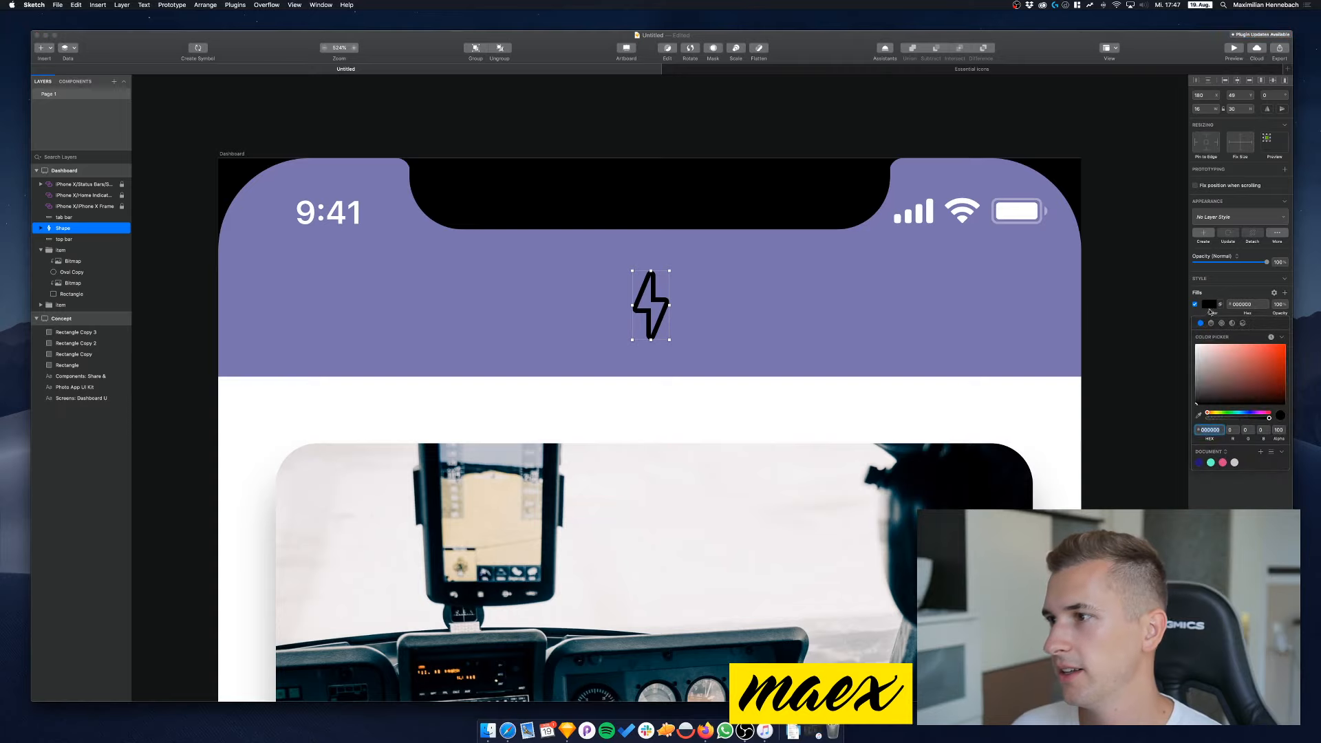
{"action": "left_click", "coordinate": [1211, 462]}
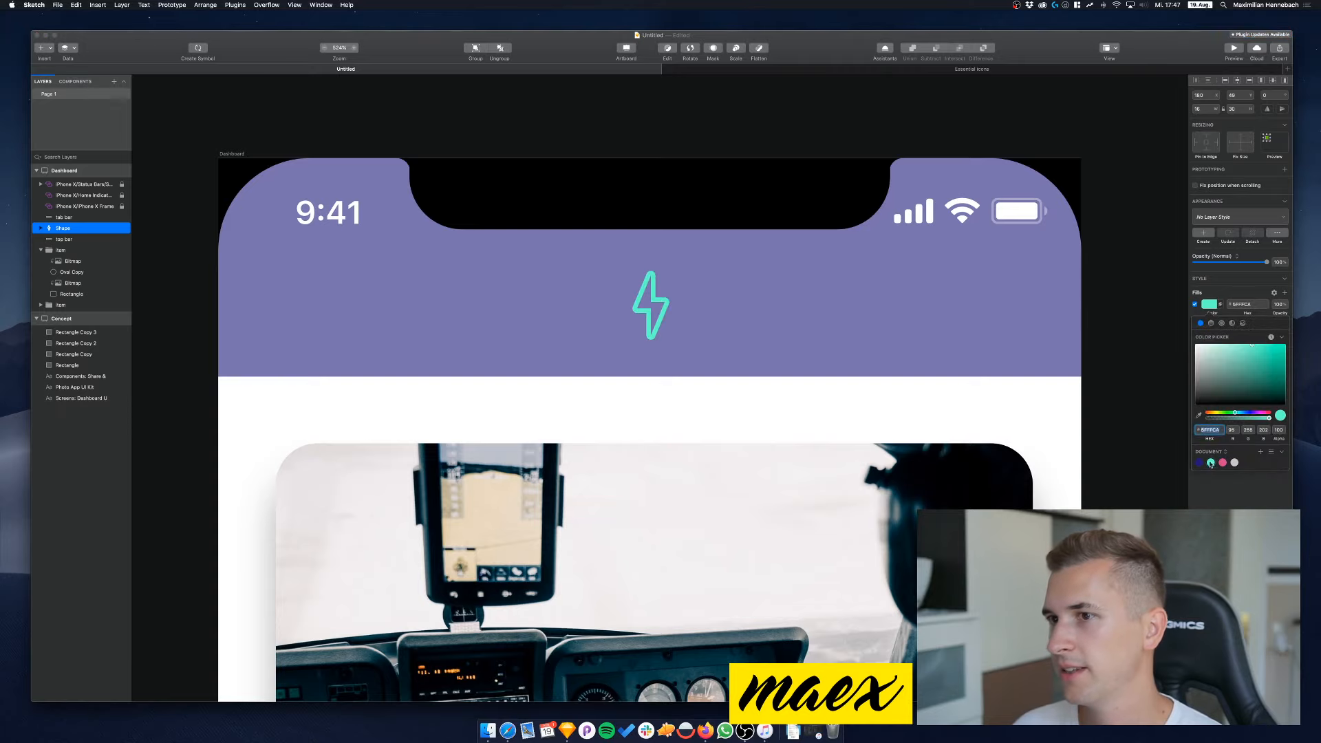
{"action": "scroll", "coordinate": [1023, 332], "scroll_direction": "down", "scroll_amount": 5}
{"action": "scroll", "coordinate": [1022, 332], "scroll_direction": "down", "scroll_amount": 10}
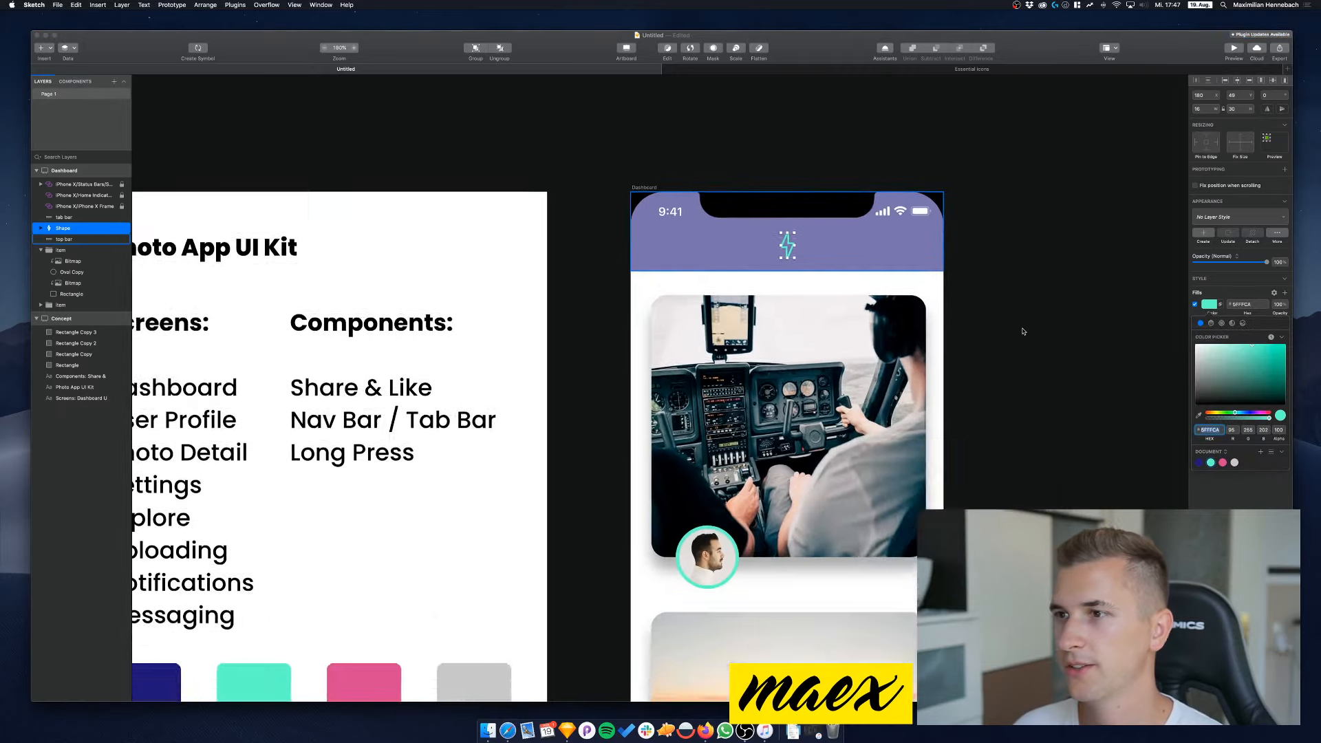
{"action": "scroll", "coordinate": [894, 317], "scroll_direction": "up", "scroll_amount": 5}
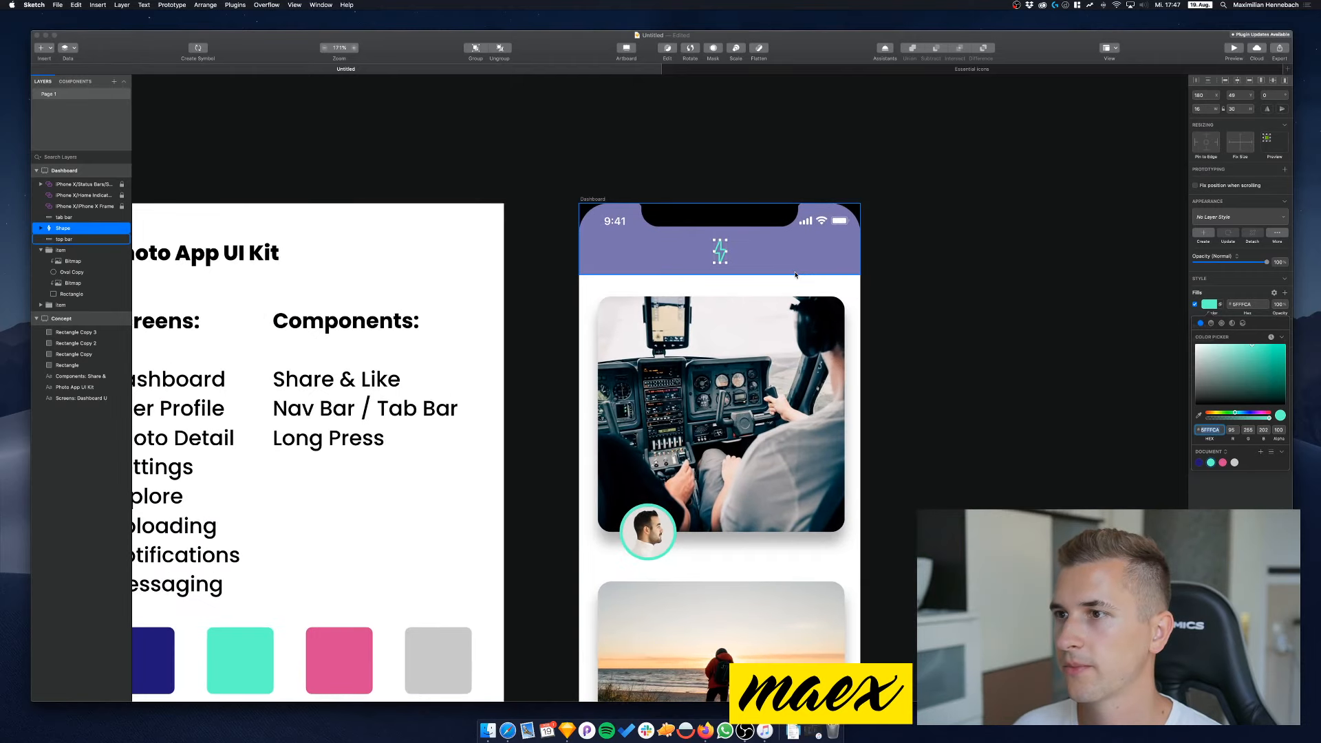
Set the fill opacity of the Dashboard's top bar to 100%
{"action": "left_click", "coordinate": [836, 238]}
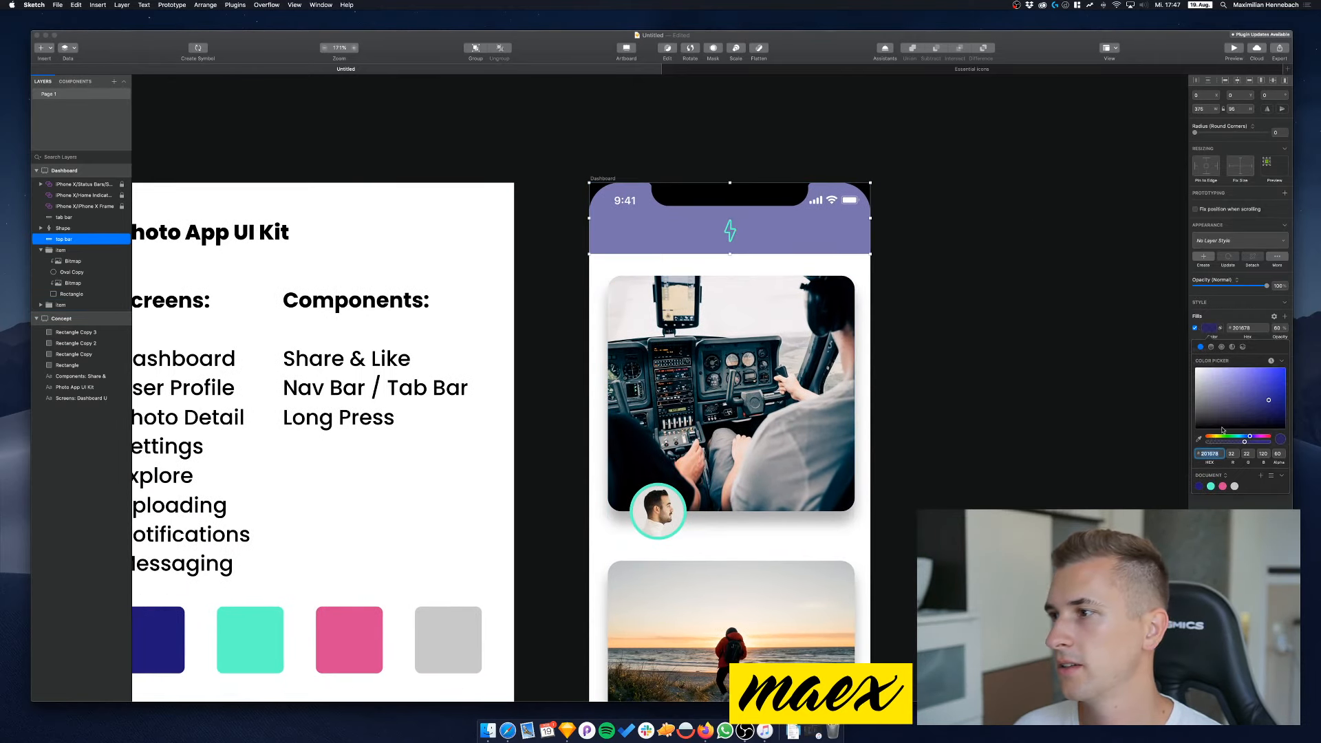
{"action": "left_click", "coordinate": [1277, 328]}
{"action": "type", "text": "100"}
{"action": "key", "text": "Return"}
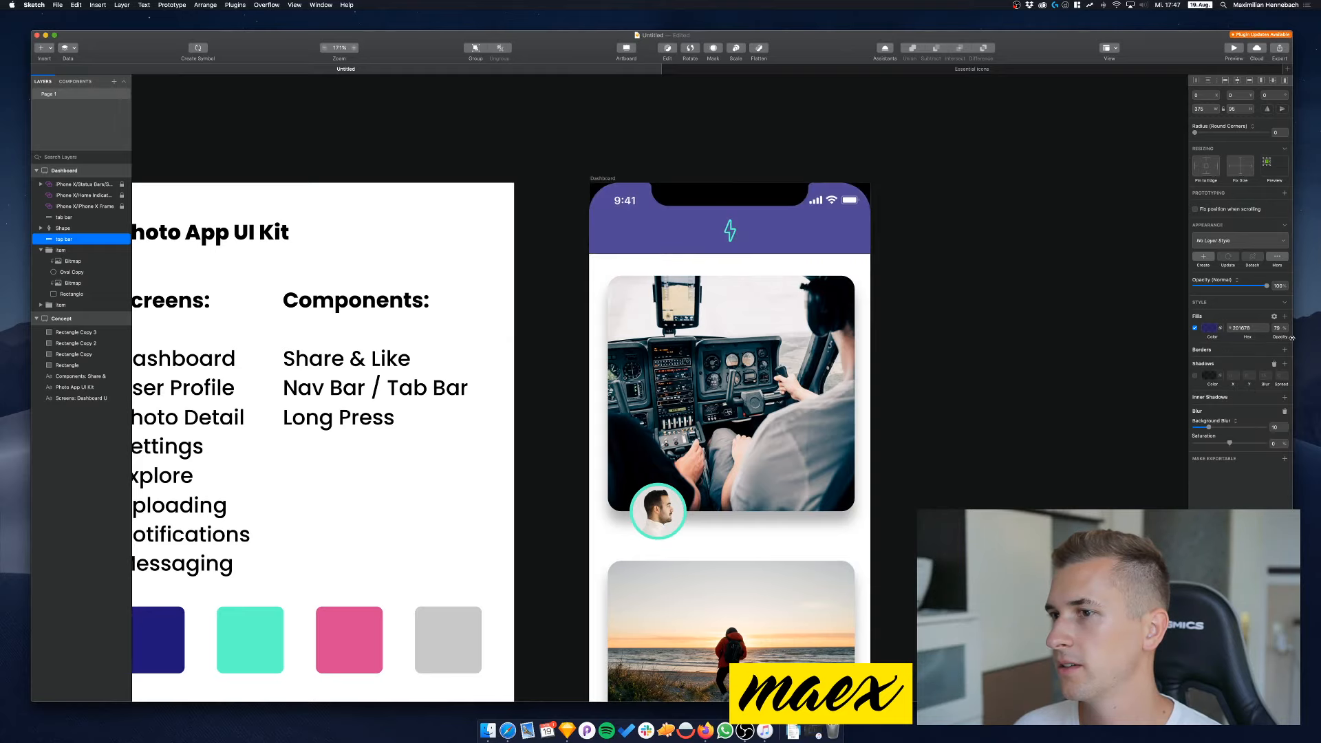
{"action": "scroll", "coordinate": [874, 308], "scroll_direction": "down", "scroll_amount": 3}
{"action": "scroll", "coordinate": [872, 307], "scroll_direction": "down", "scroll_amount": 5}
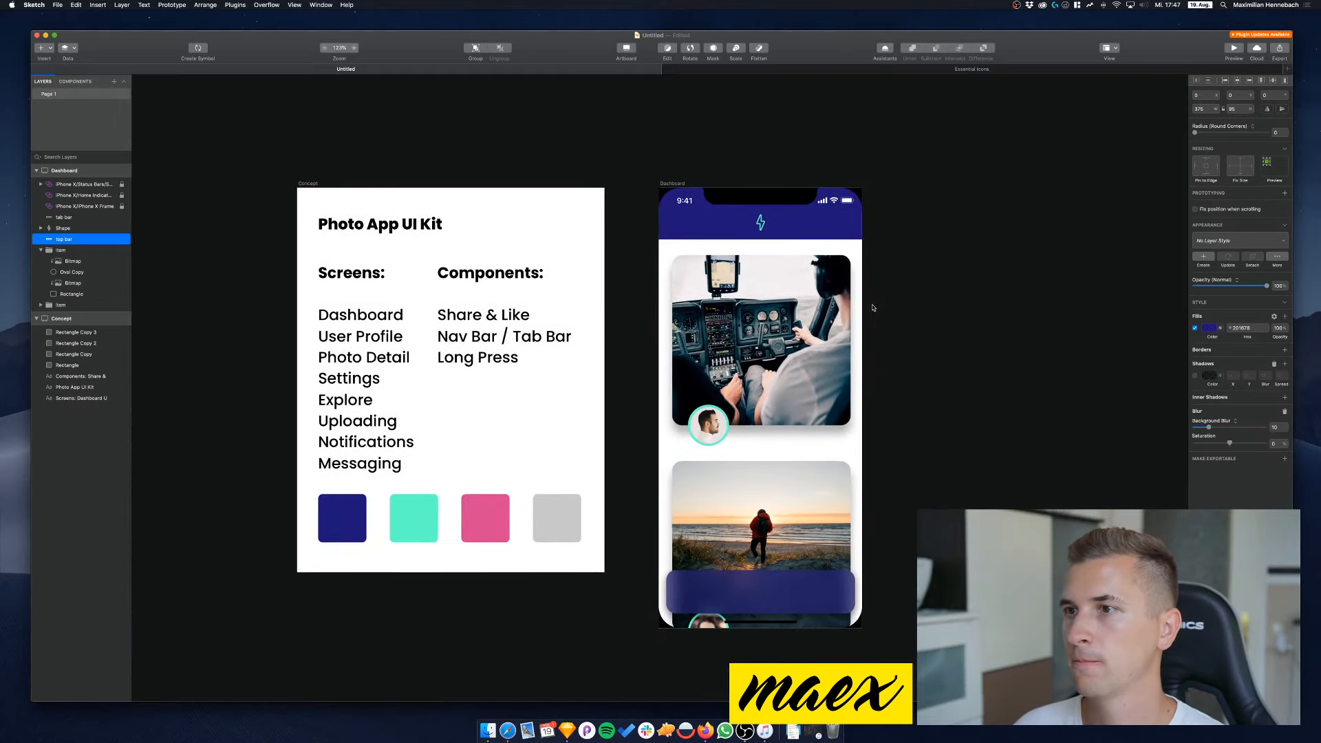
{"action": "scroll", "coordinate": [918, 305], "scroll_direction": "right", "scroll_amount": 2}
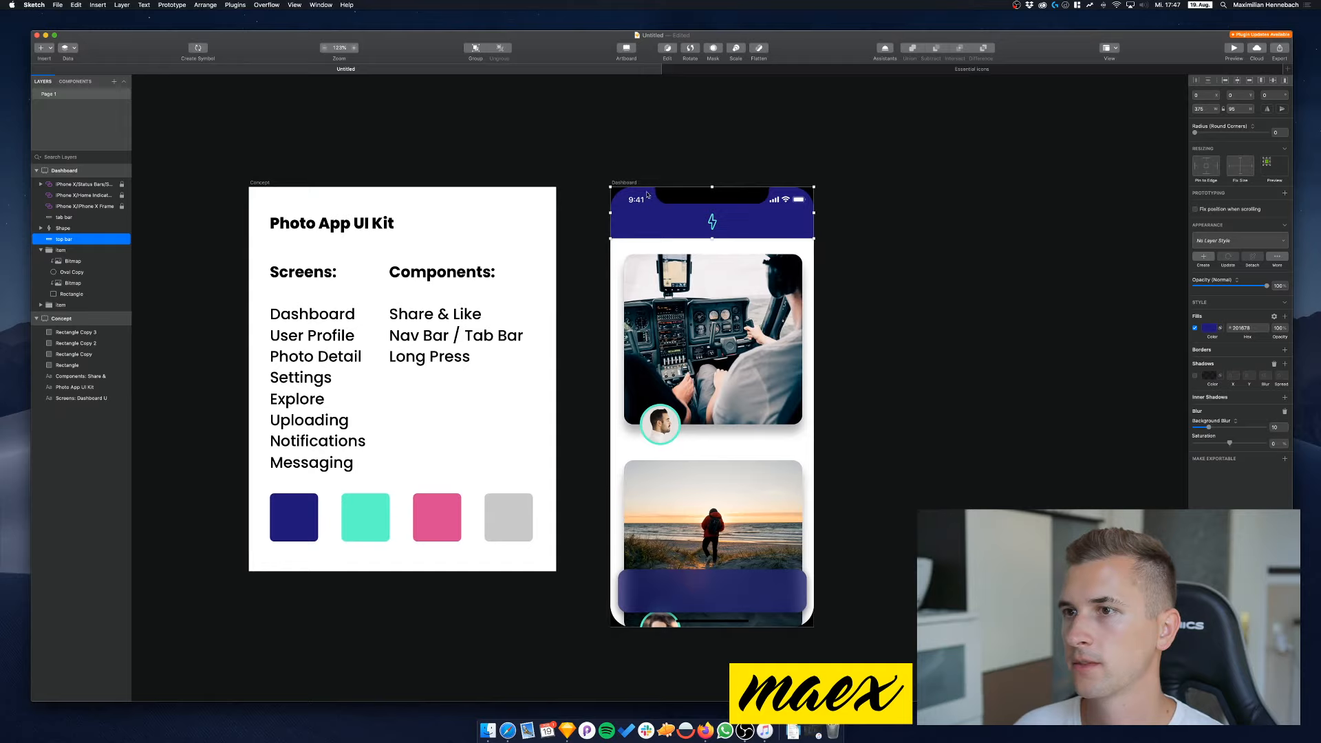
Change the Dashboard artboard's background color to a very pale lavender tint based on the dark blue document color
{"action": "key", "text": "Escape"}
{"action": "left_click", "coordinate": [1271, 166]}
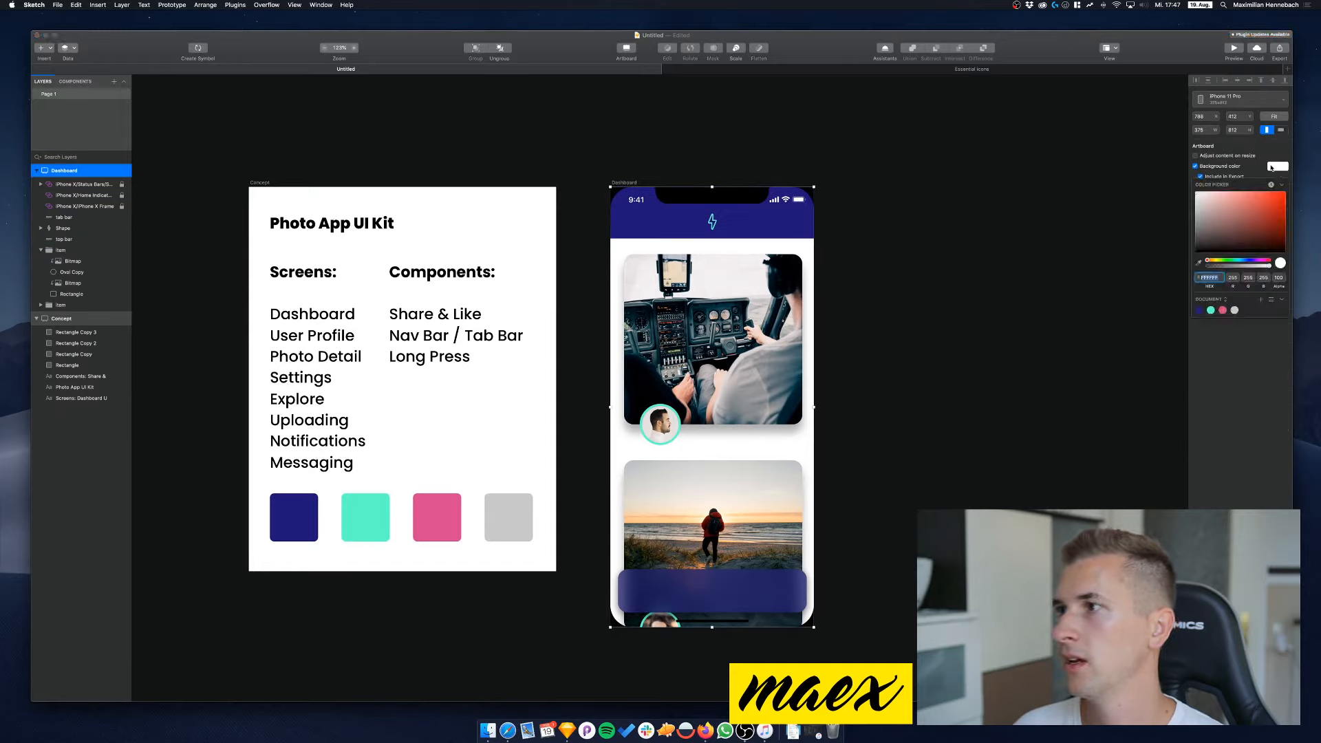
{"action": "left_click", "coordinate": [1199, 311]}
{"action": "left_click_drag", "start_coordinate": [1266, 224], "coordinate": [1239, 248]}
{"action": "left_click", "coordinate": [1200, 310]}
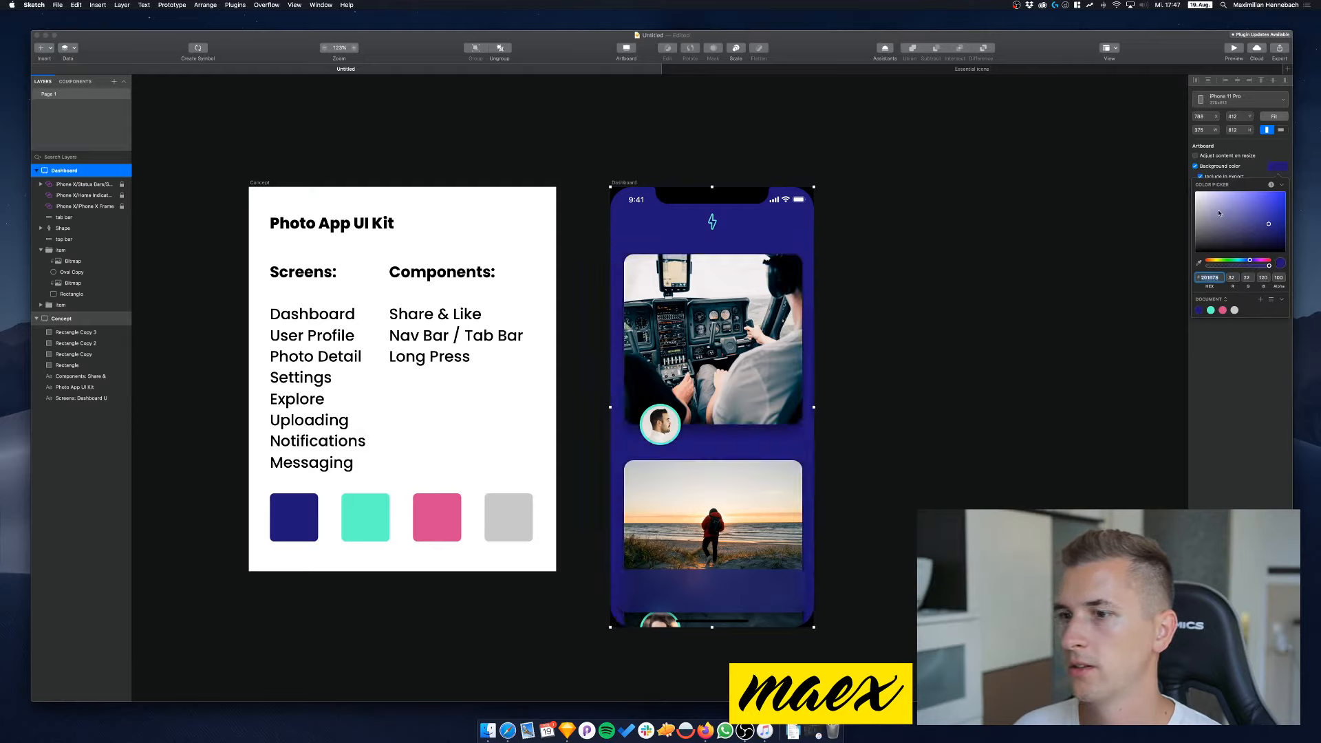
{"action": "left_click_drag", "start_coordinate": [1218, 213], "coordinate": [1202, 203]}
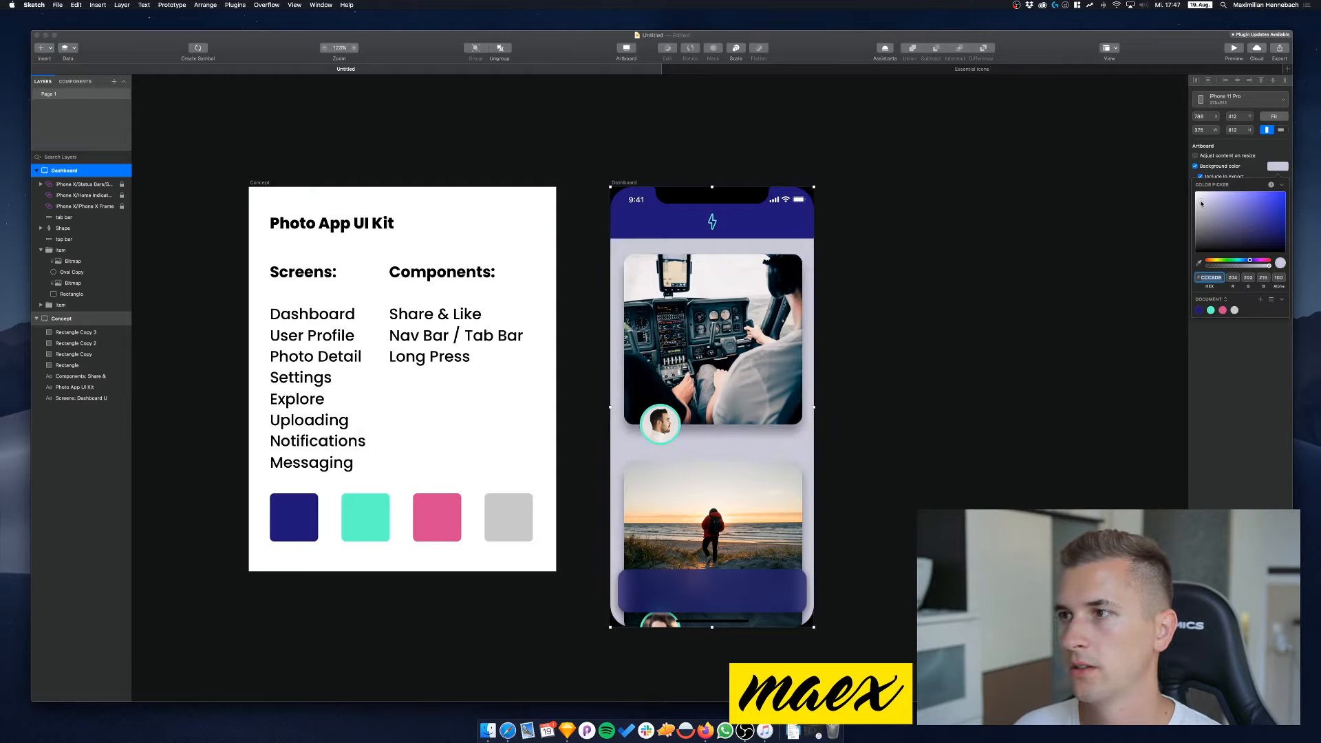
{"action": "left_click_drag", "start_coordinate": [1201, 203], "coordinate": [1165, 175]}
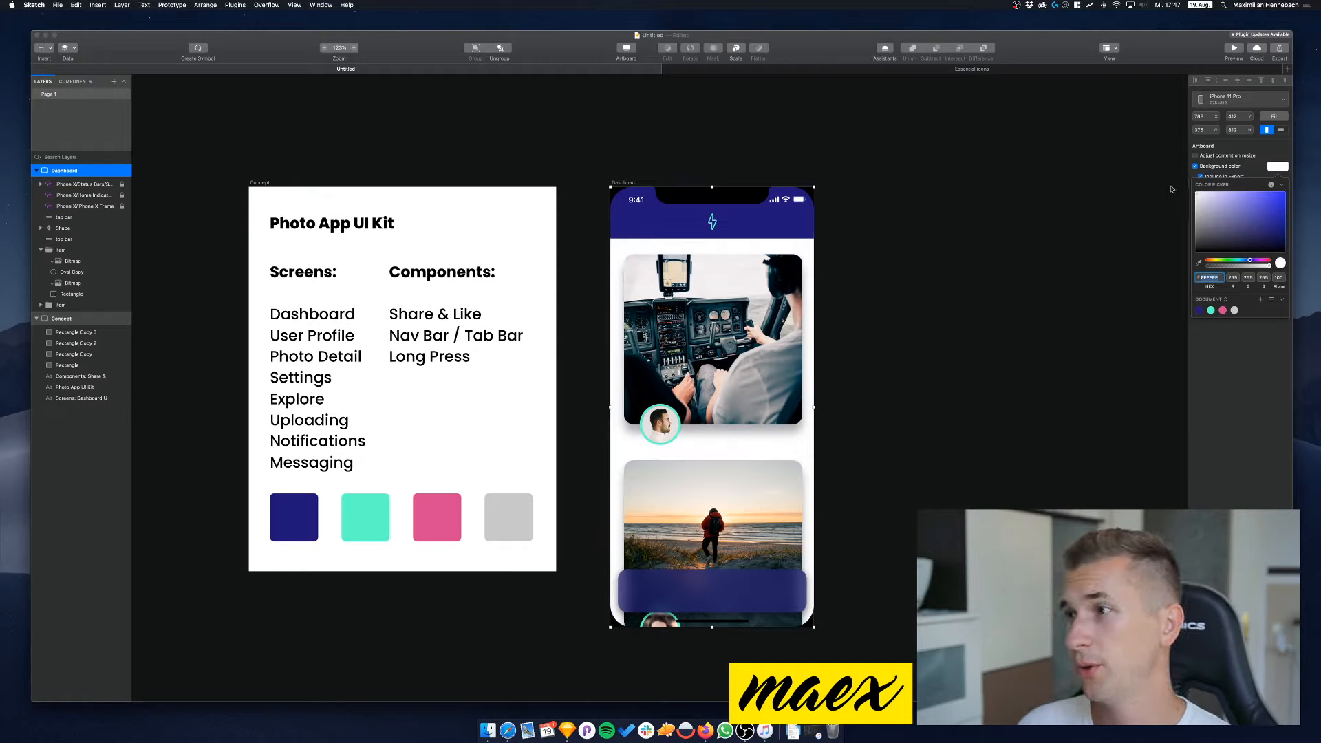
{"action": "left_click_drag", "start_coordinate": [1197, 200], "coordinate": [1200, 194]}
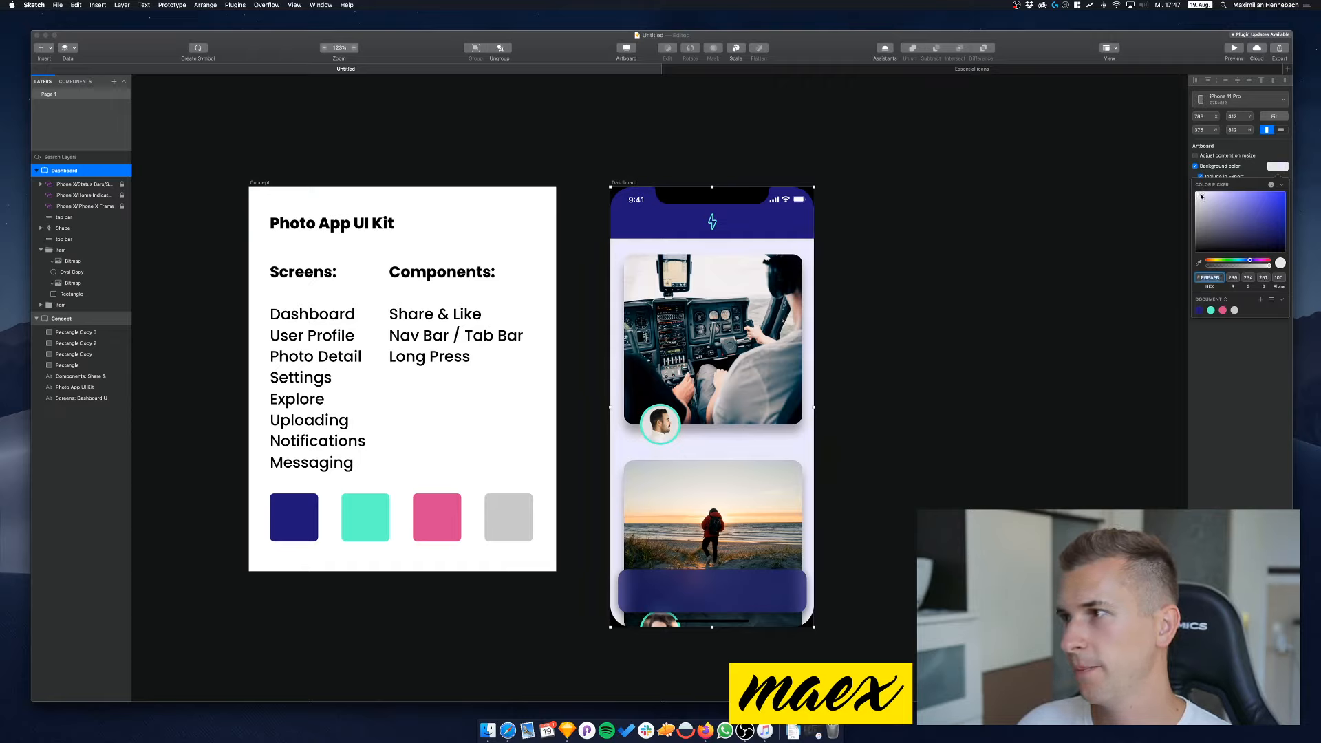
{"action": "mouse_move", "coordinate": [1201, 199]}
{"action": "left_mouse_down"}
{"action": "mouse_move", "coordinate": [1208, 212]}
{"action": "mouse_move", "coordinate": [1200, 196]}
{"action": "left_mouse_up"}
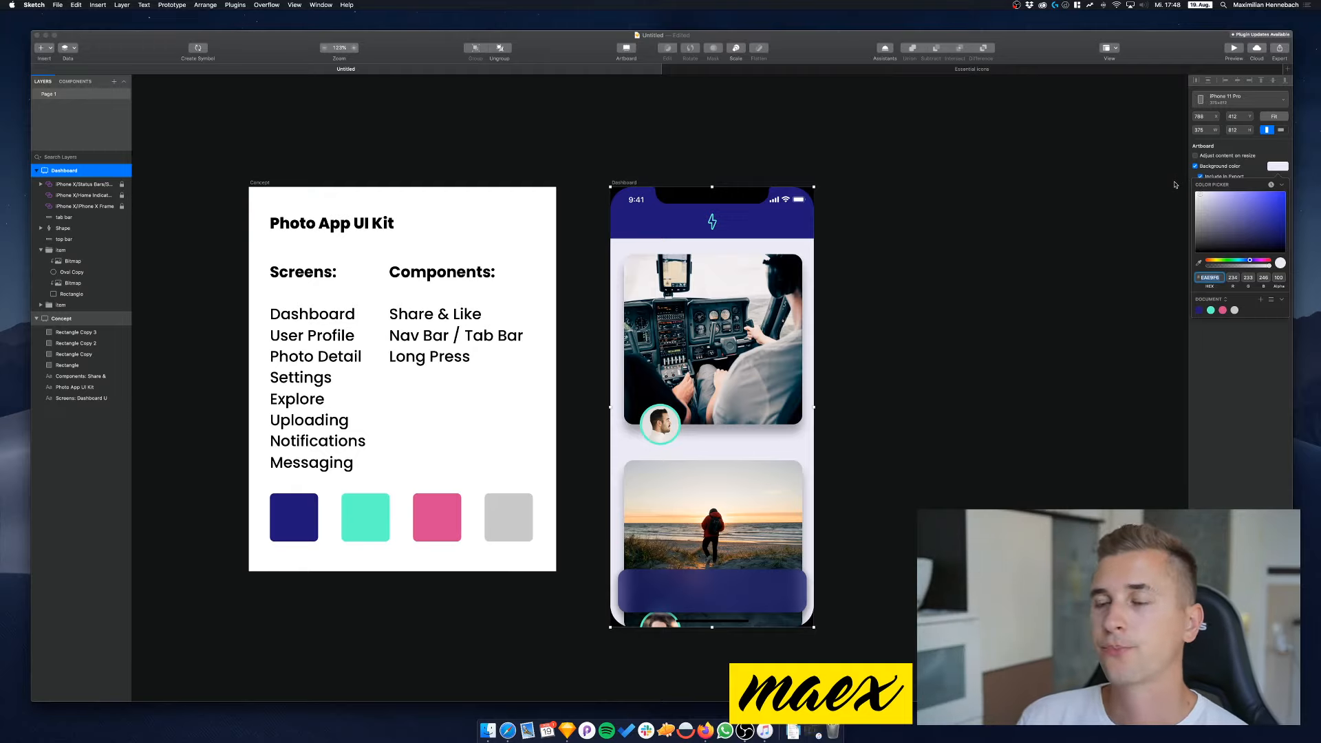
{"action": "left_click", "coordinate": [959, 128]}
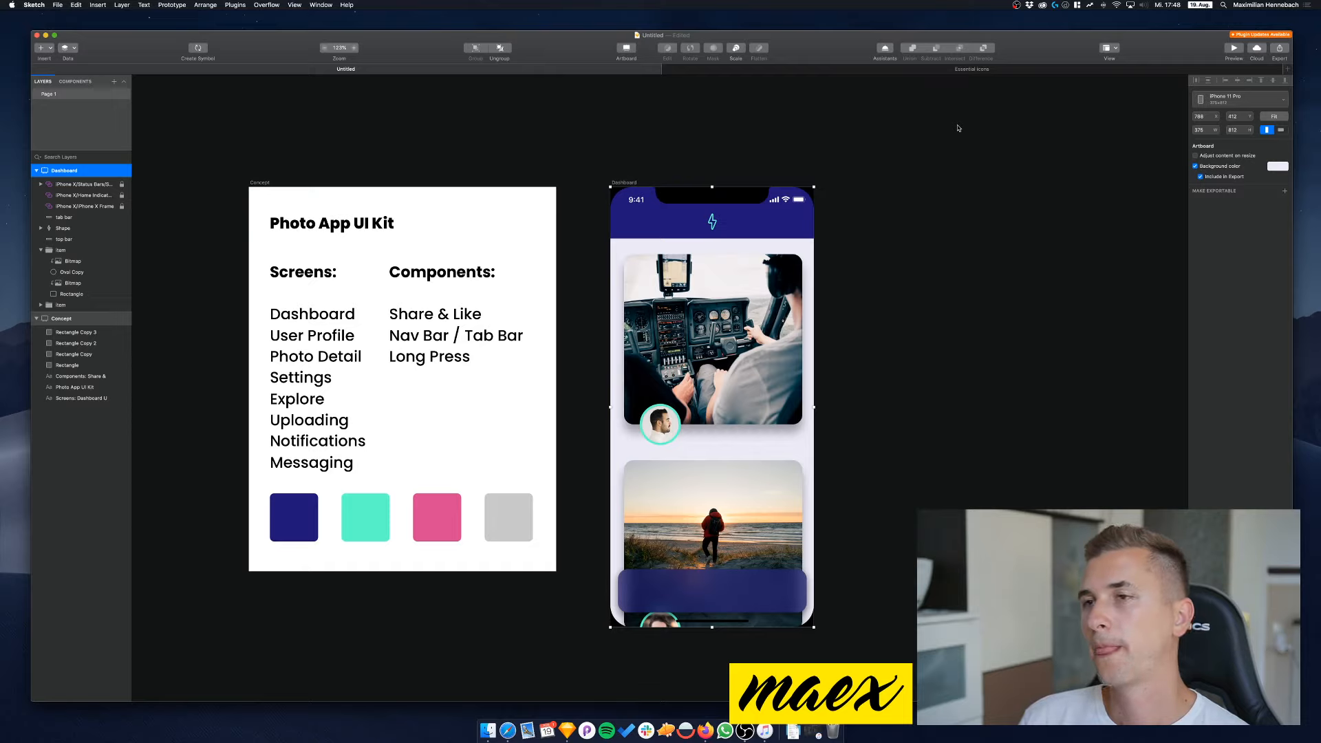
{"action": "left_click", "coordinate": [959, 128]}
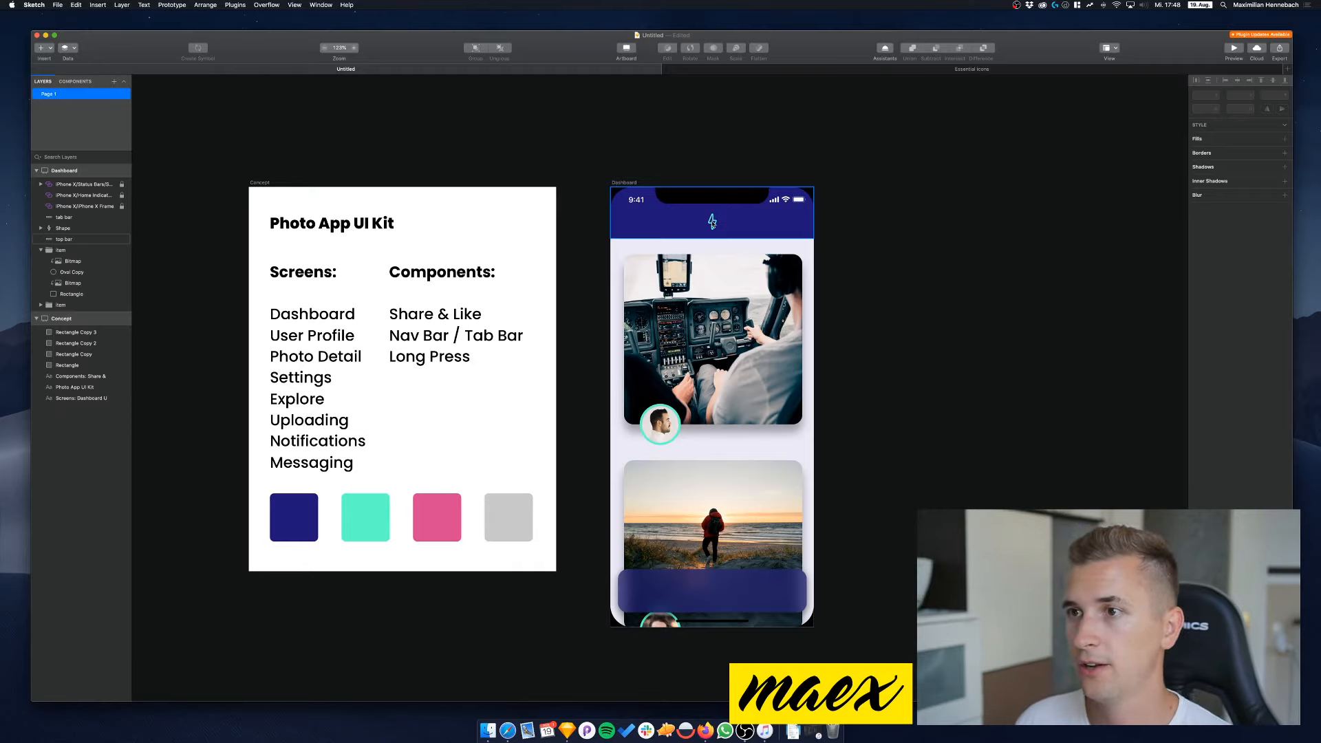
Inspect the lightning icon in the top bar up close and view the whole Dashboard at 100% zoom
{"action": "left_click", "coordinate": [713, 222]}
{"action": "left_click", "coordinate": [713, 222]}
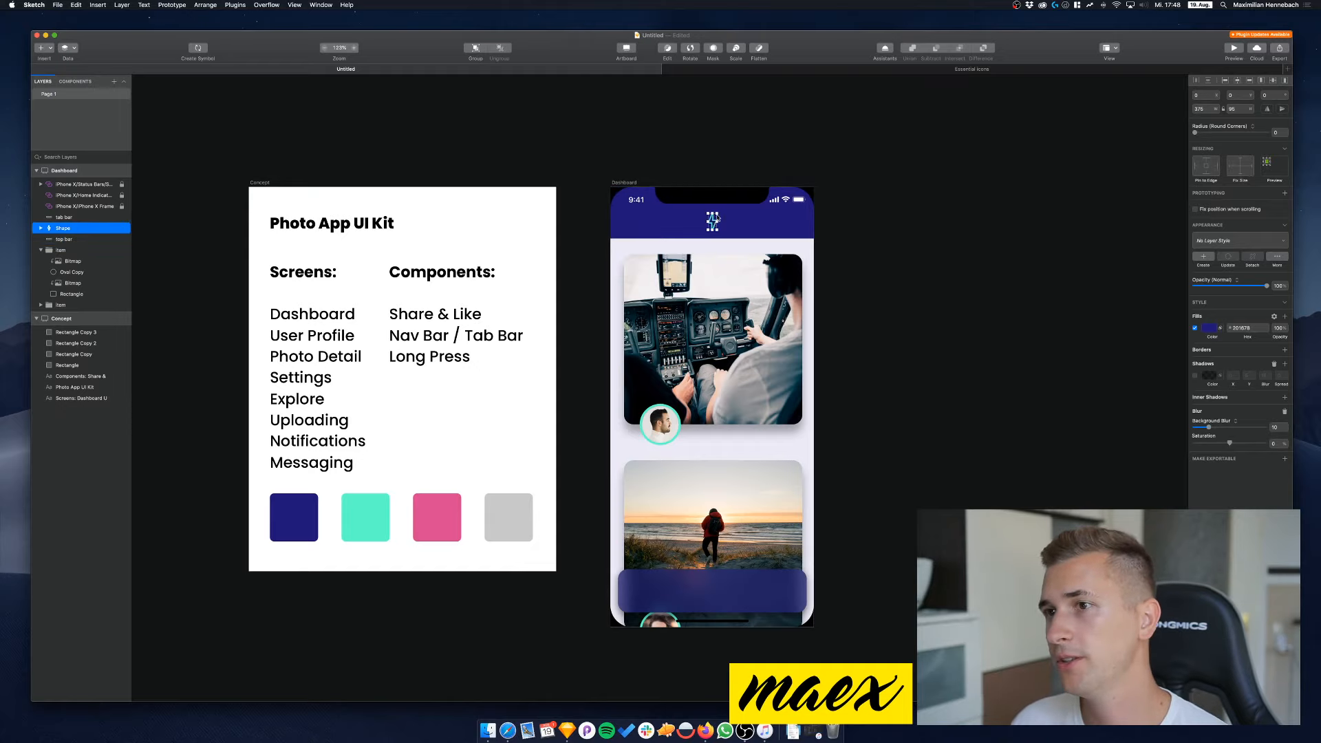
{"action": "scroll", "coordinate": [716, 223], "scroll_direction": "up", "scroll_amount": 5}
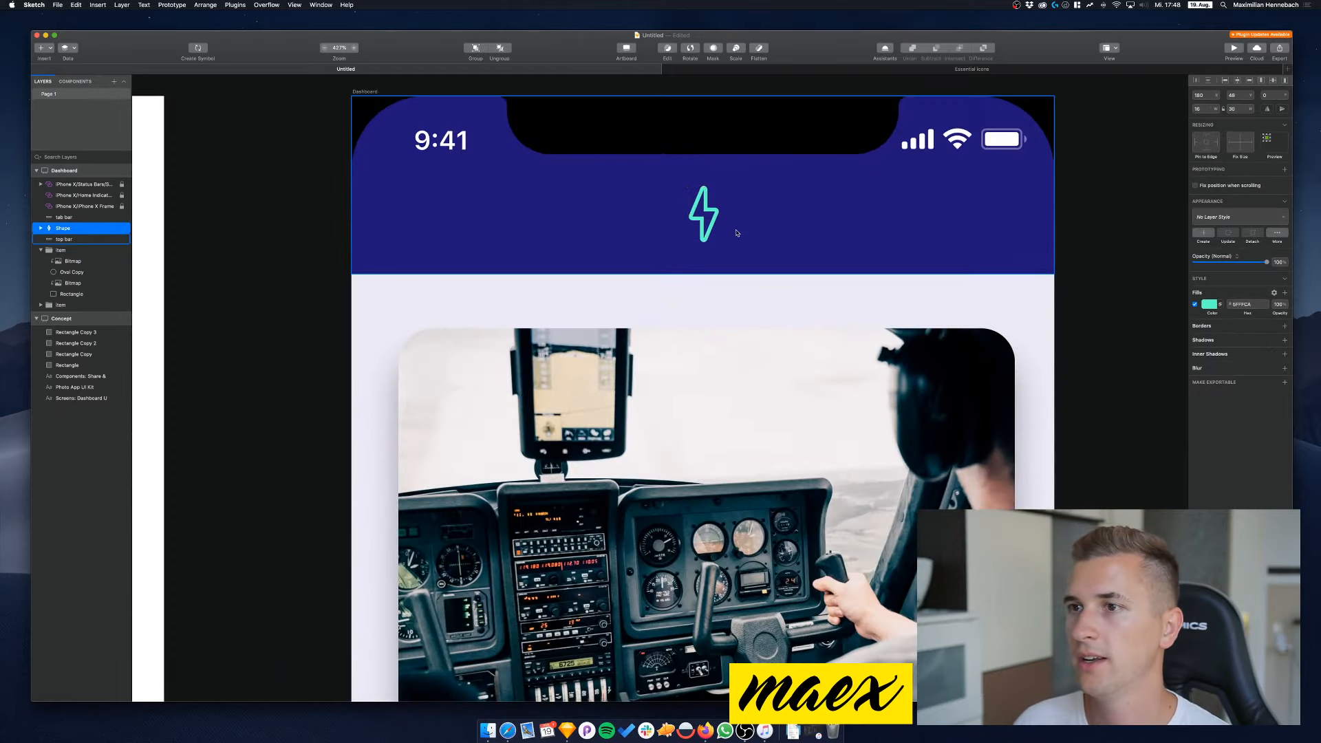
{"action": "scroll", "coordinate": [743, 227], "scroll_direction": "down", "scroll_amount": 5}
{"action": "scroll", "coordinate": [753, 233], "scroll_direction": "down", "scroll_amount": 5}
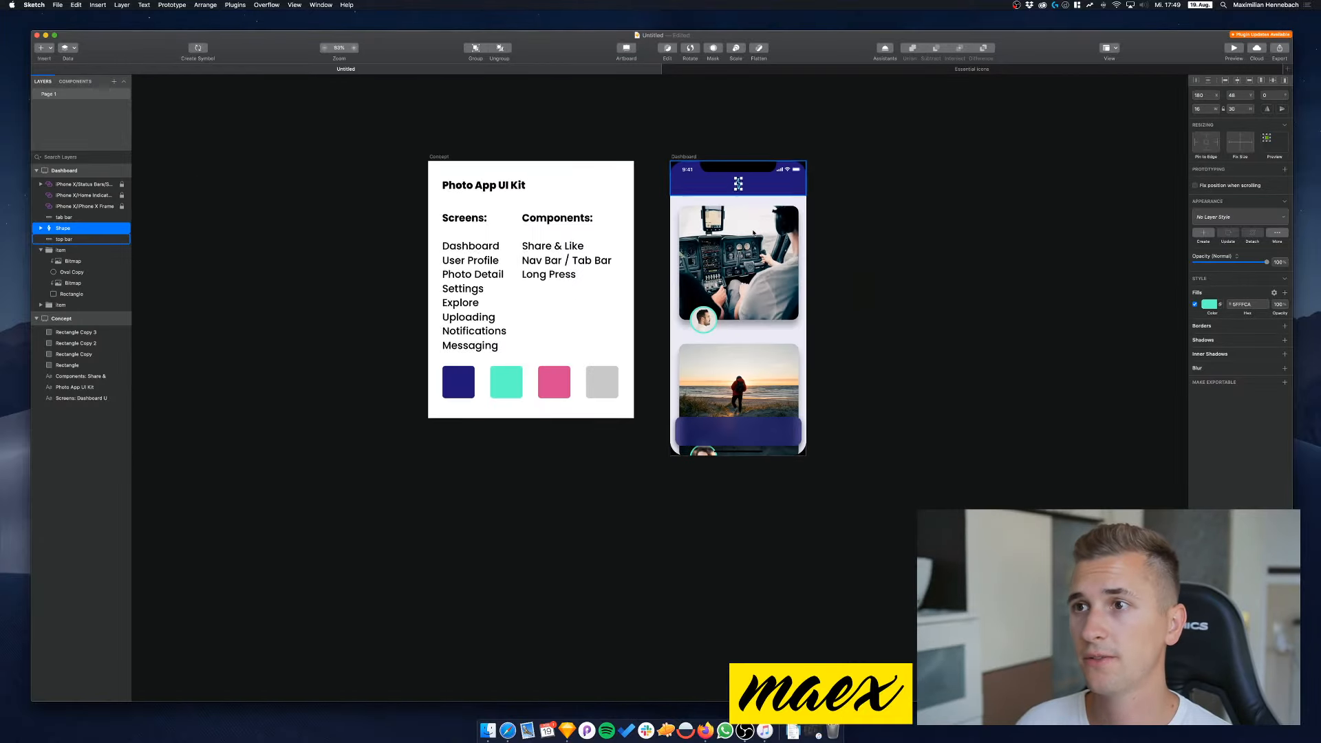
{"action": "scroll", "coordinate": [753, 232], "scroll_direction": "up", "scroll_amount": 4}
{"action": "scroll", "coordinate": [754, 232], "scroll_direction": "left", "scroll_amount": 3}
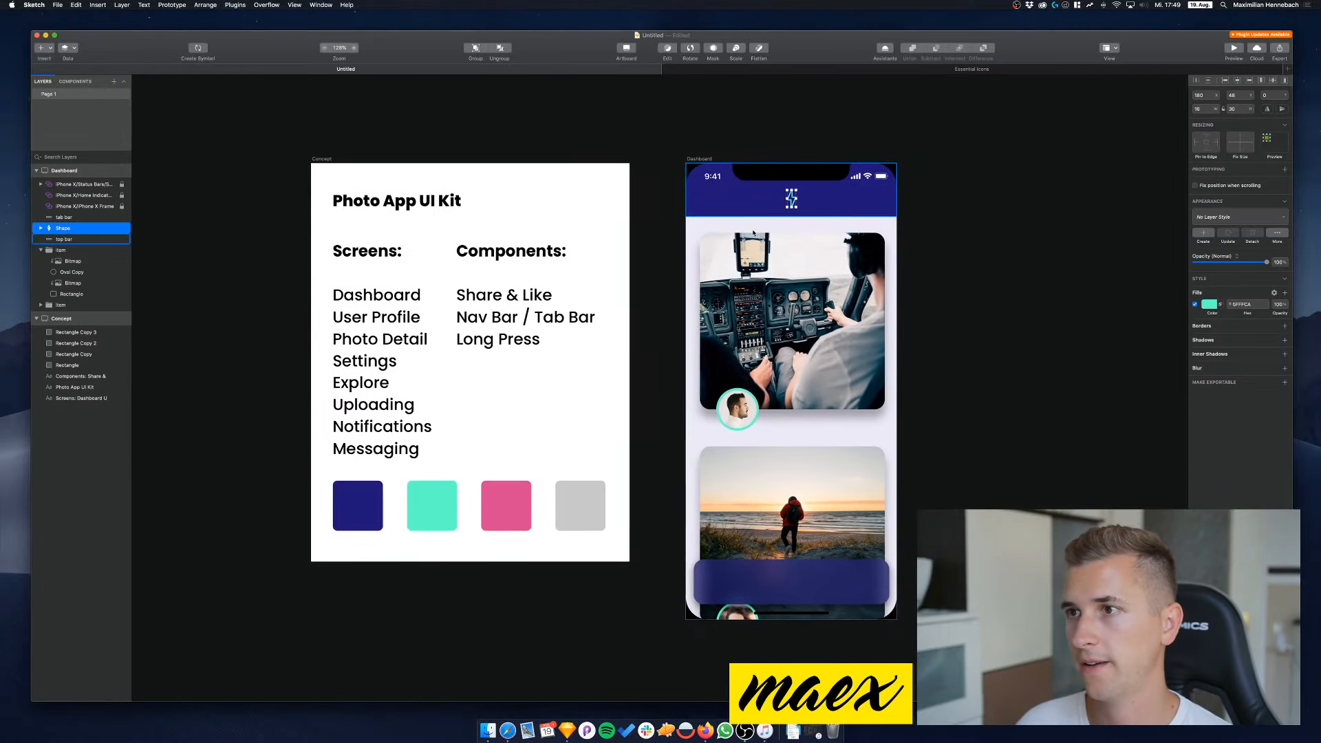
{"action": "left_click", "coordinate": [913, 227]}
{"action": "scroll", "coordinate": [913, 227], "scroll_direction": "up", "scroll_amount": 1}
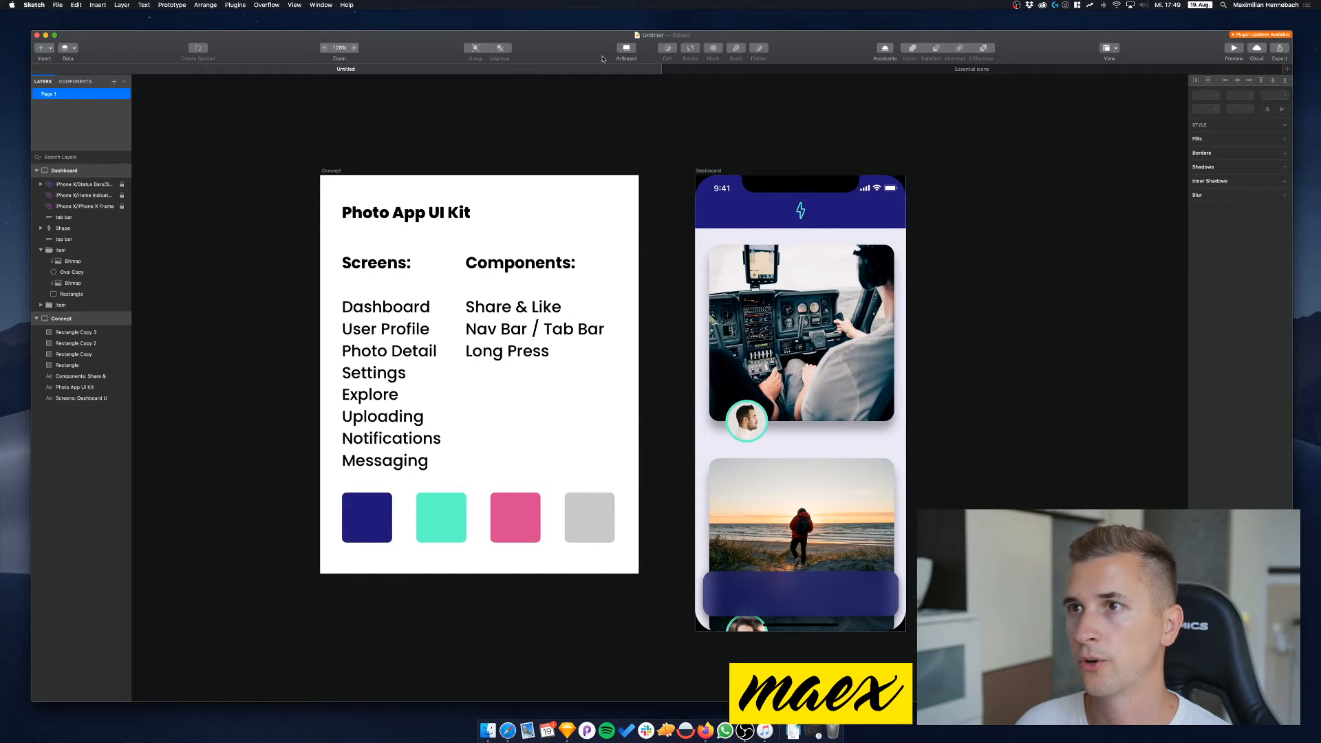
{"action": "left_click", "coordinate": [324, 47]}
{"action": "scroll", "coordinate": [681, 186], "scroll_direction": "right", "scroll_amount": 2}
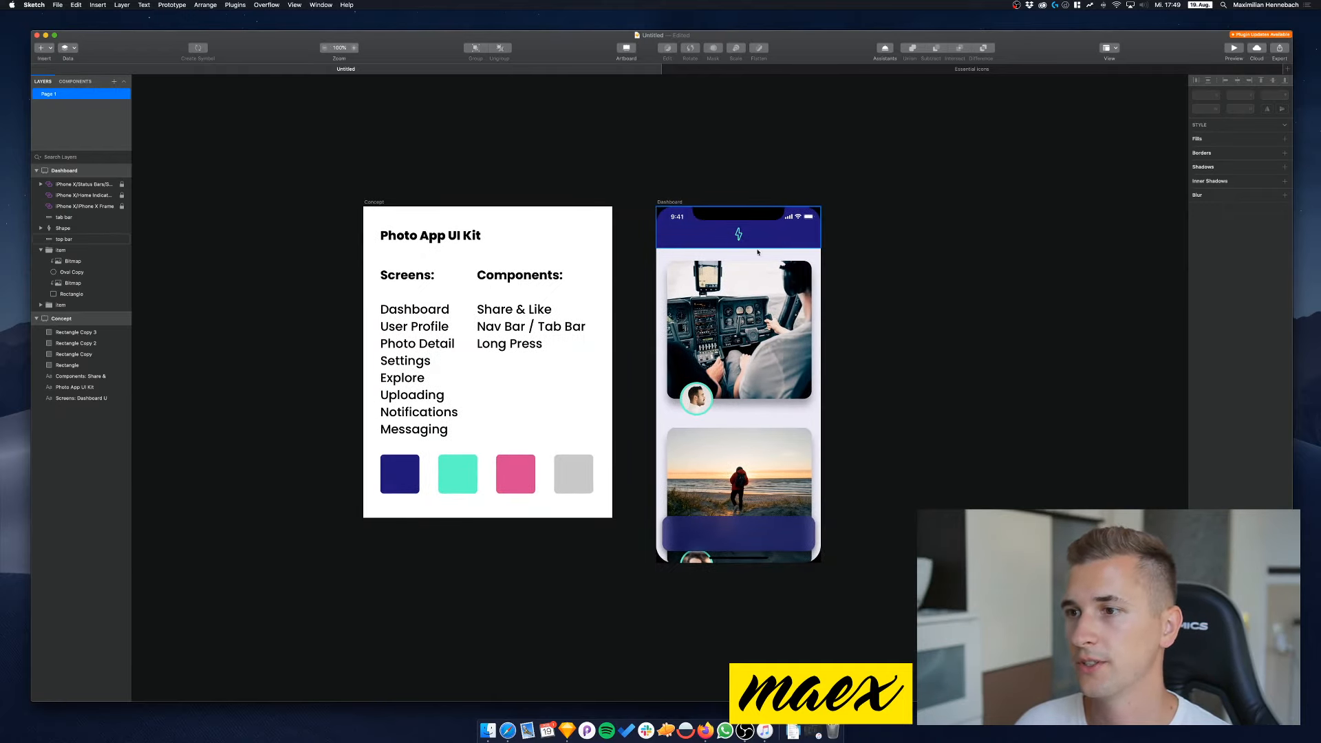
Review the Dashboard's tab bar and overall layout alongside the screens and components listed on the Concept artboard
{"action": "left_click", "coordinate": [809, 542]}
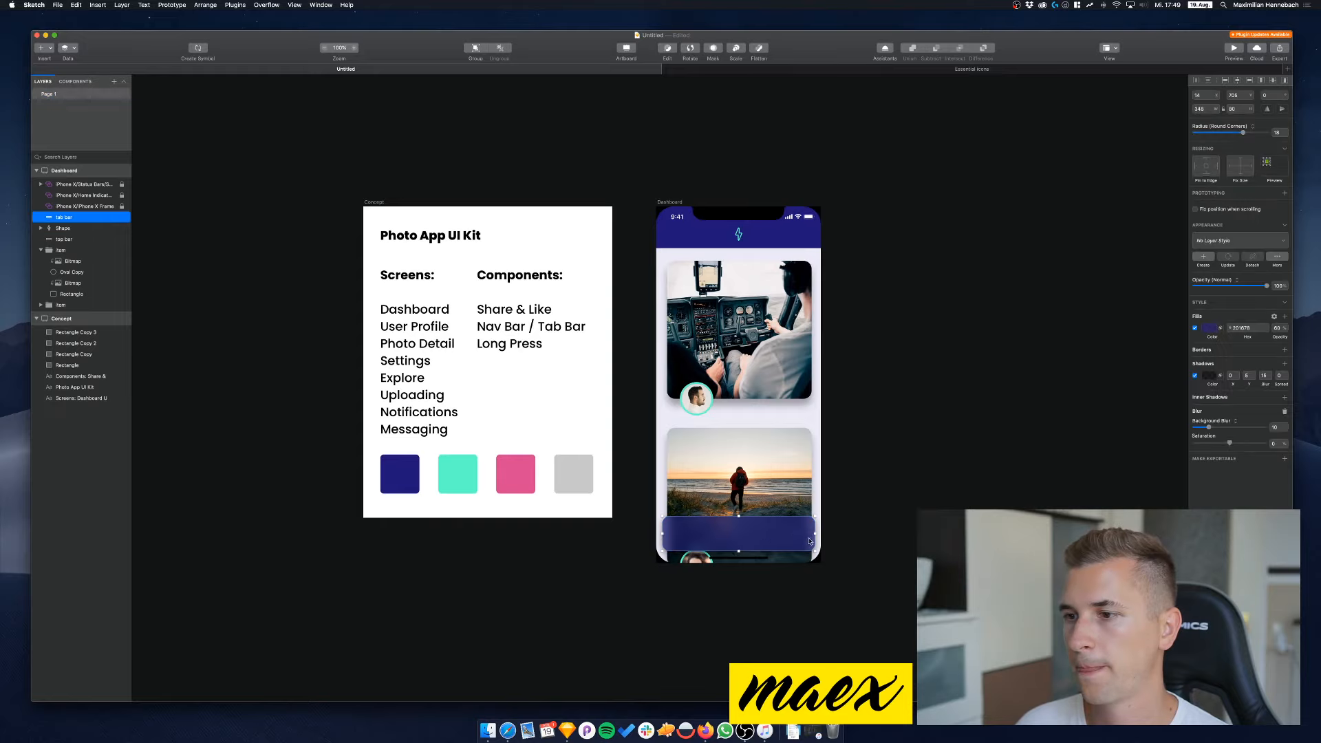
{"action": "left_click", "coordinate": [882, 416]}
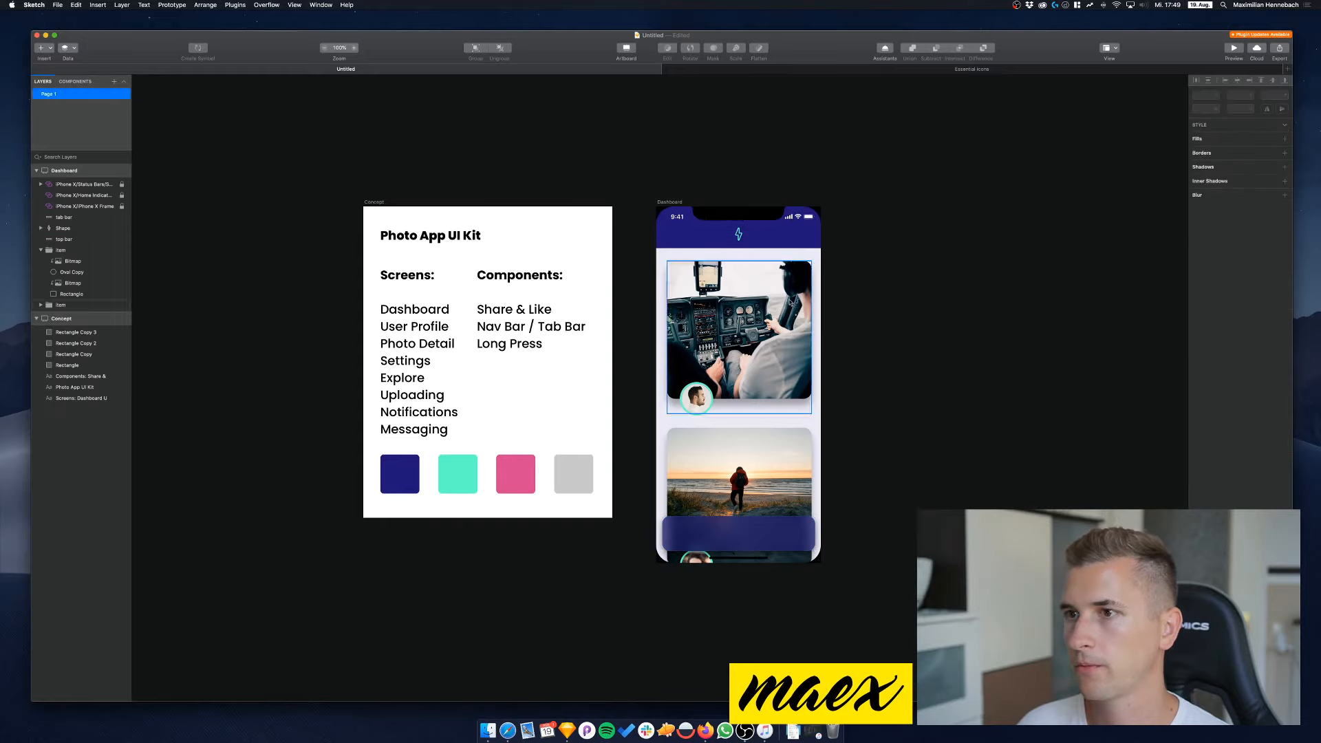
{"action": "scroll", "coordinate": [917, 345], "scroll_direction": "down", "scroll_amount": 1}
{"action": "scroll", "coordinate": [916, 345], "scroll_direction": "right", "scroll_amount": 1}
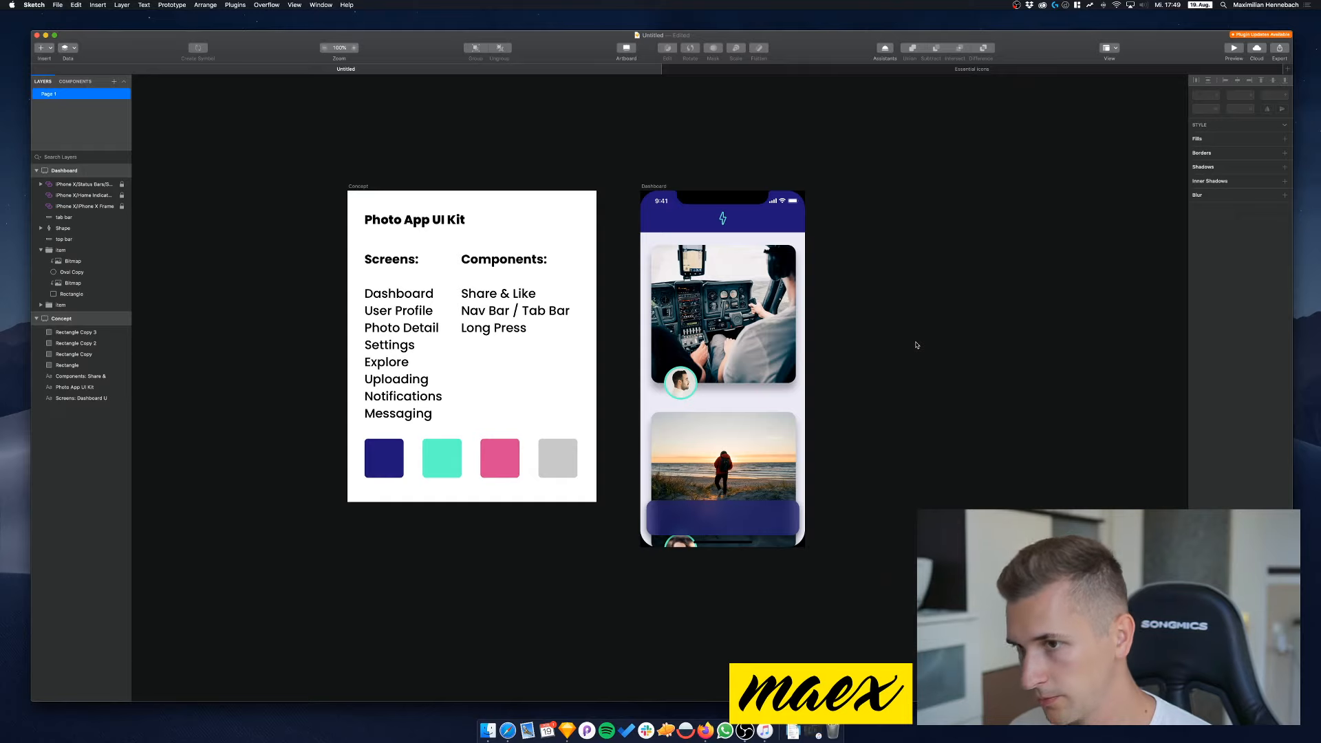
{"action": "scroll", "coordinate": [917, 345], "scroll_direction": "up", "scroll_amount": 1}
{"action": "scroll", "coordinate": [917, 345], "scroll_direction": "right", "scroll_amount": 1}
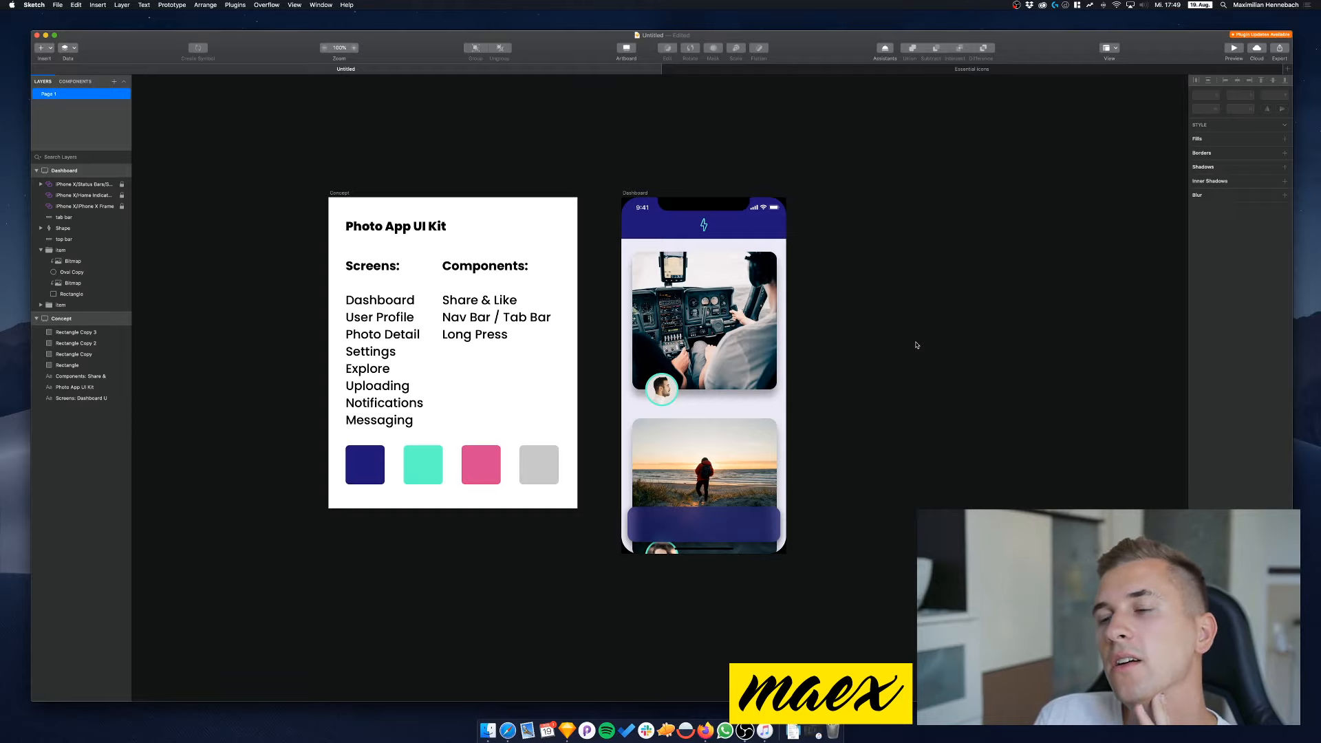
{"action": "scroll", "coordinate": [917, 345], "scroll_direction": "down", "scroll_amount": 1}
{"action": "scroll", "coordinate": [916, 345], "scroll_direction": "right", "scroll_amount": 1}
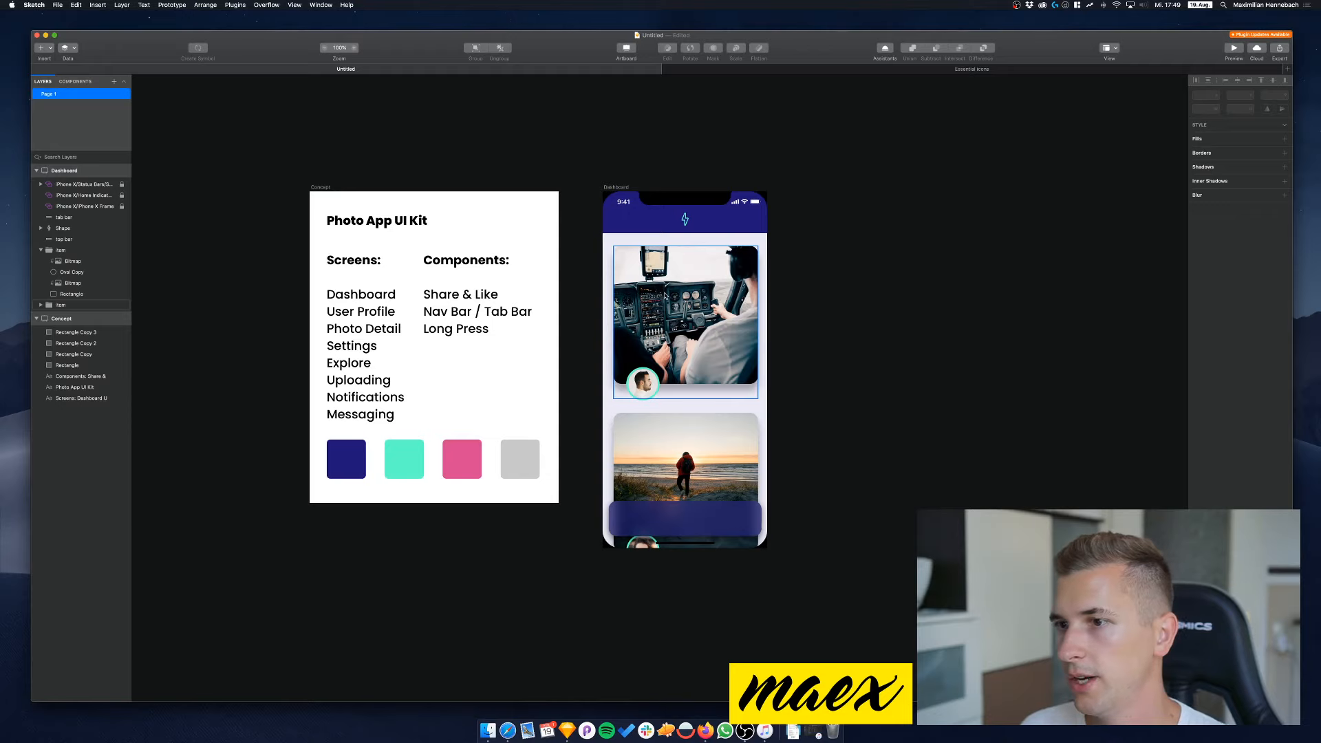
{"action": "scroll", "coordinate": [642, 261], "scroll_direction": "up", "scroll_amount": 3}
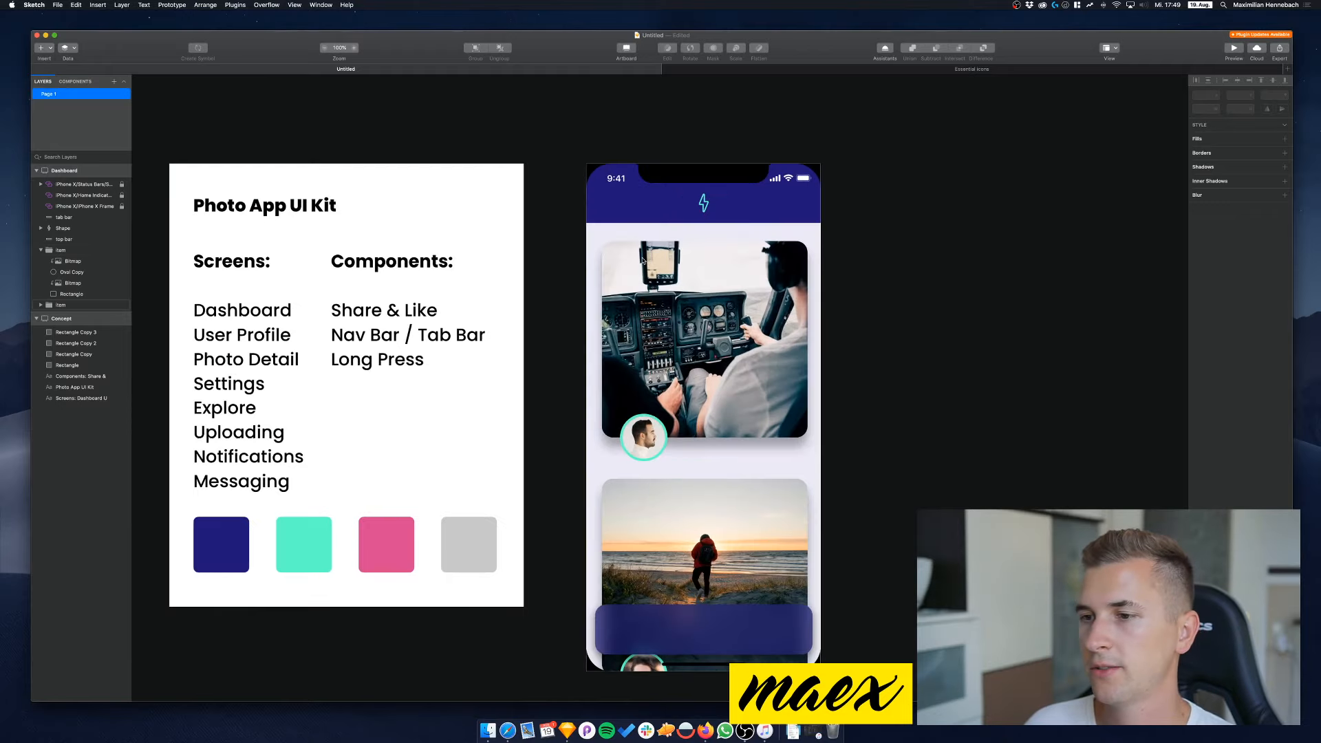
{"action": "scroll", "coordinate": [642, 260], "scroll_direction": "down", "scroll_amount": 2}
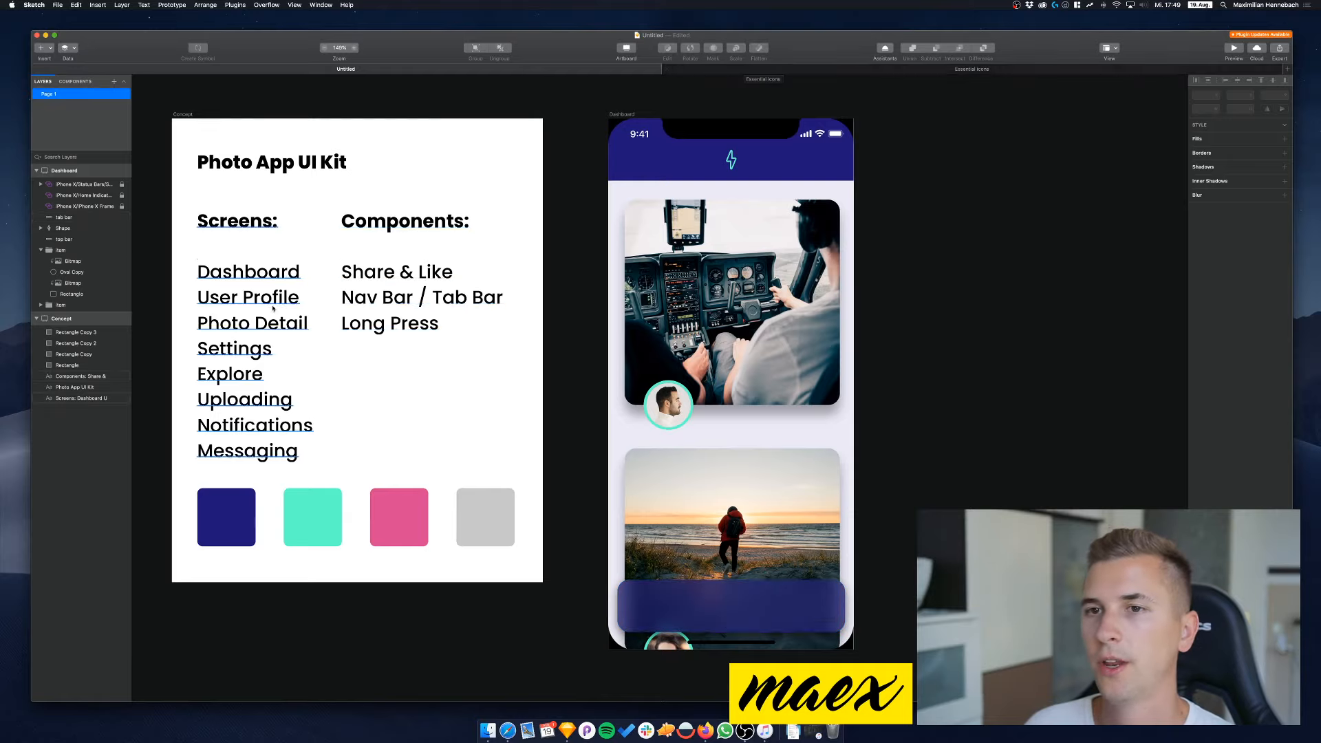
{"action": "scroll", "coordinate": [689, 309], "scroll_direction": "up", "scroll_amount": 1}
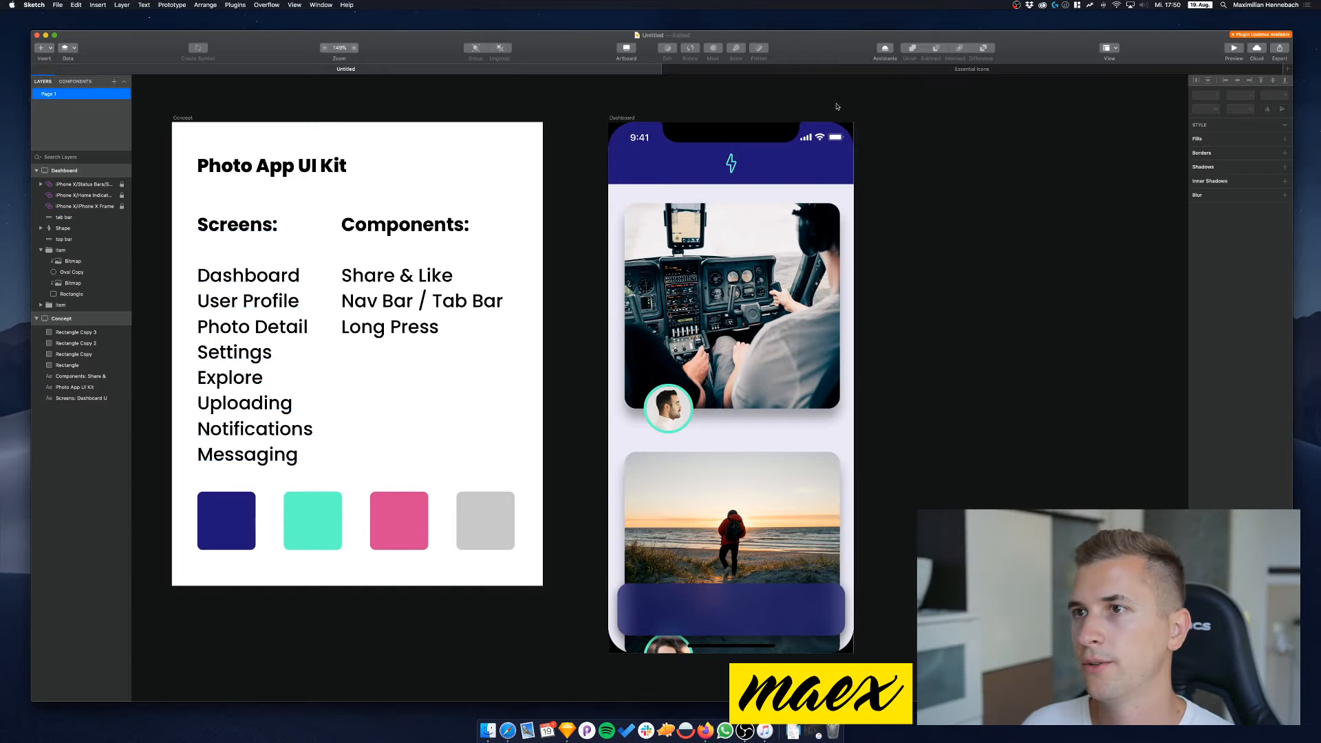
Copy the plus icon's shape from the Essentials section of the Essential icons document and paste it above the Dashboard's tab bar layer
{"action": "left_click", "coordinate": [823, 71]}
{"action": "scroll", "coordinate": [637, 259], "scroll_direction": "up", "scroll_amount": 5}
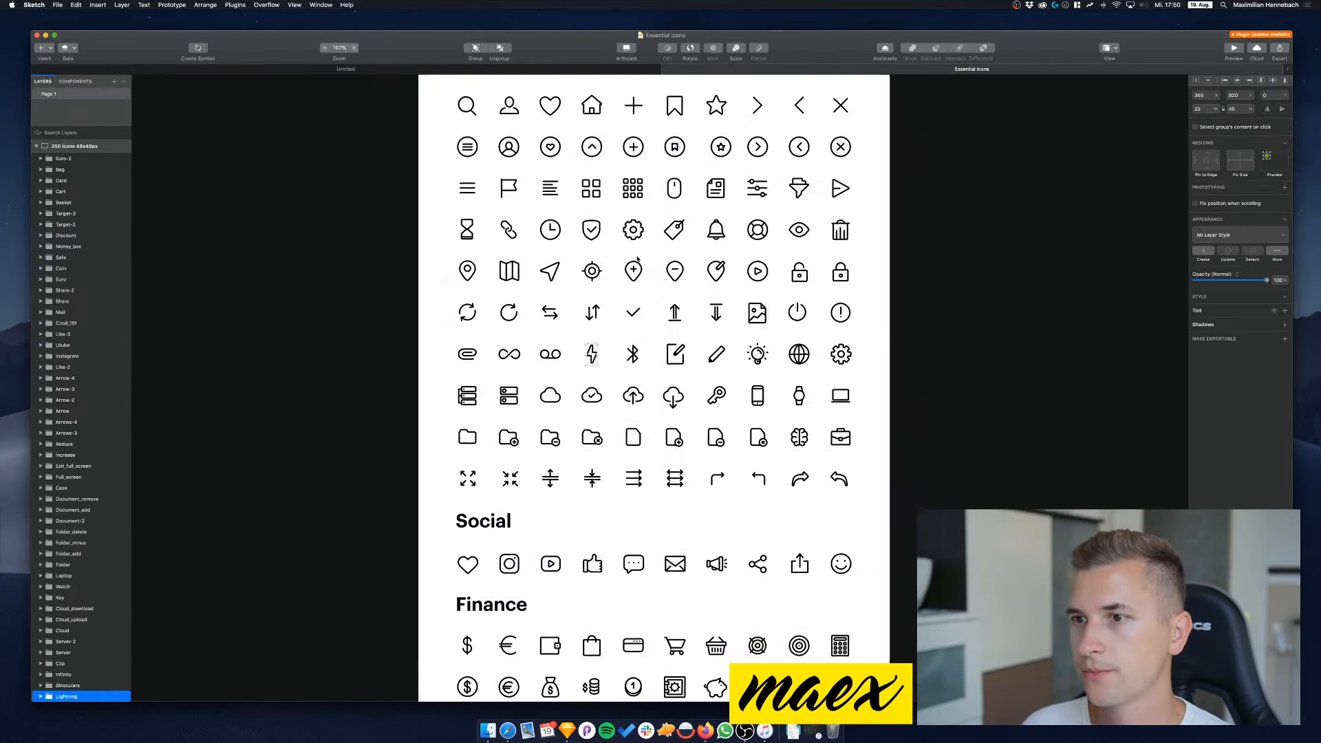
{"action": "scroll", "coordinate": [637, 259], "scroll_direction": "down", "scroll_amount": 2}
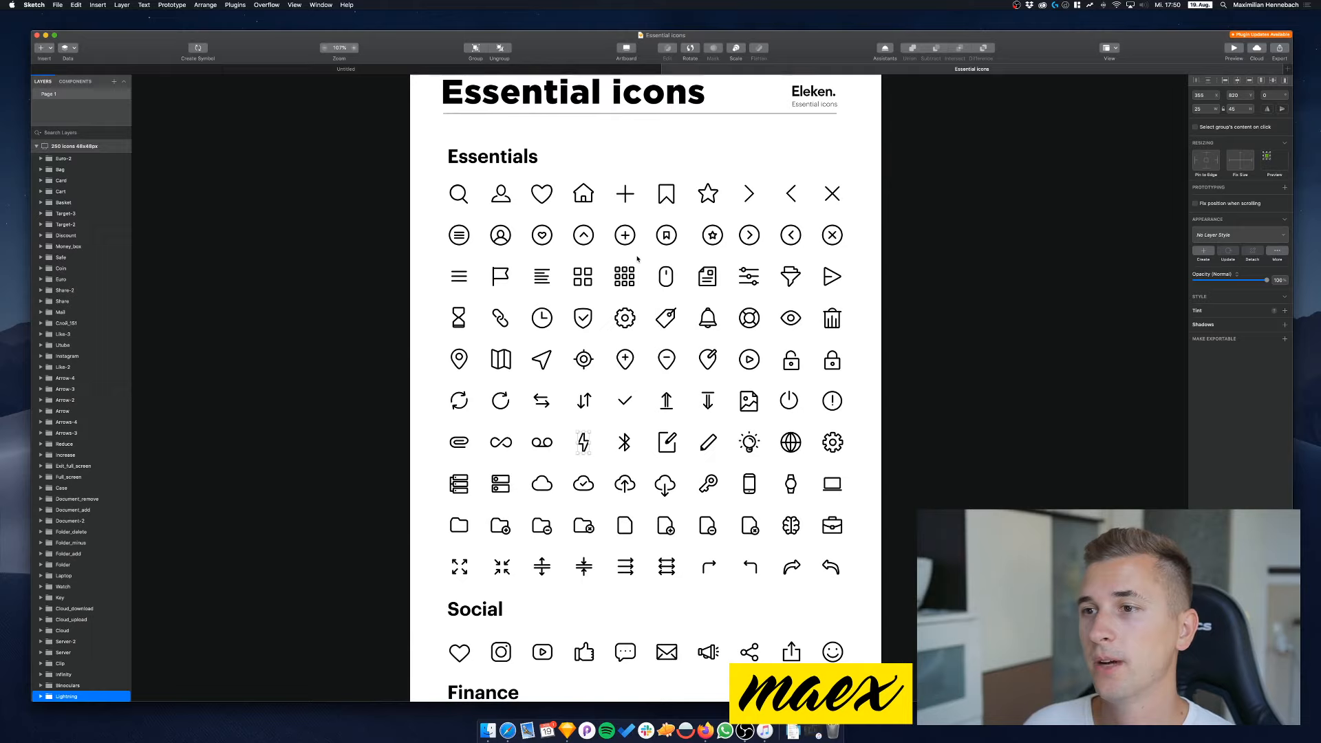
{"action": "double_click", "coordinate": [625, 195]}
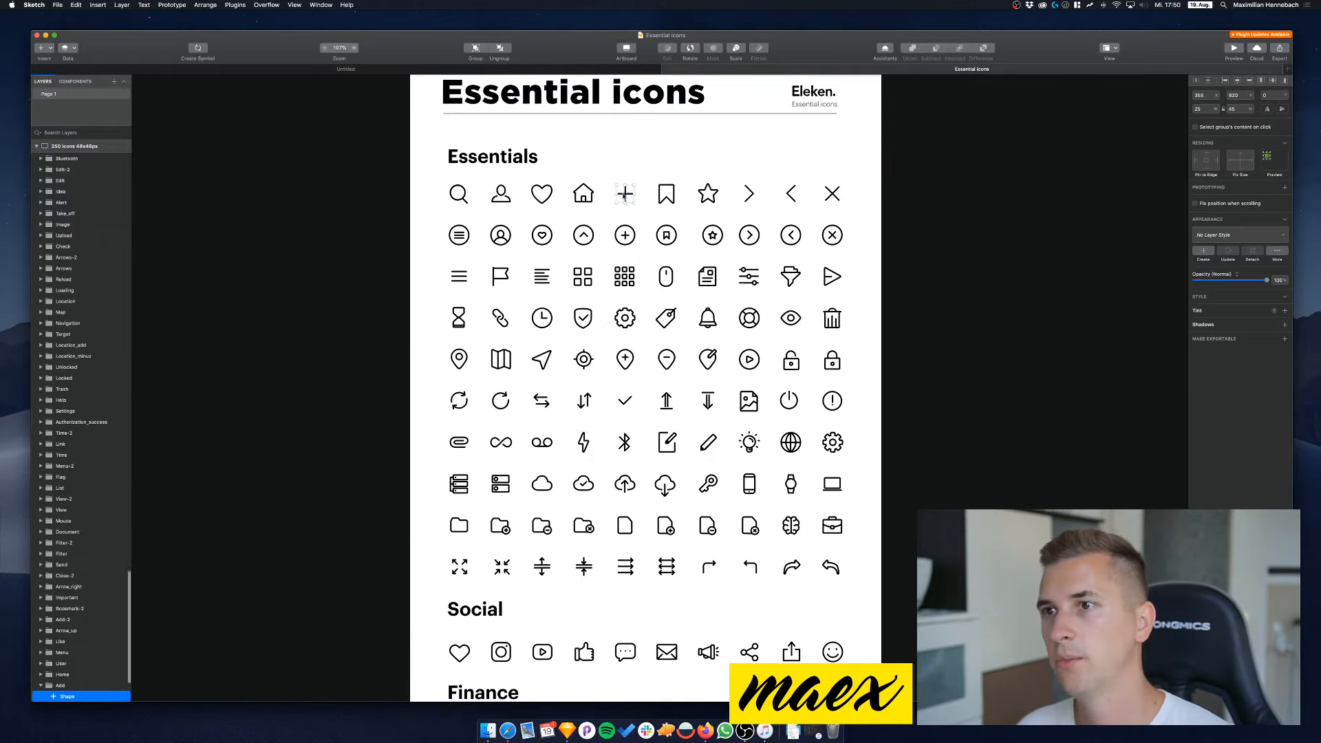
{"action": "left_click", "coordinate": [382, 70]}
{"action": "scroll", "coordinate": [702, 531], "scroll_direction": "down", "scroll_amount": 2}
{"action": "left_click", "coordinate": [702, 531]}
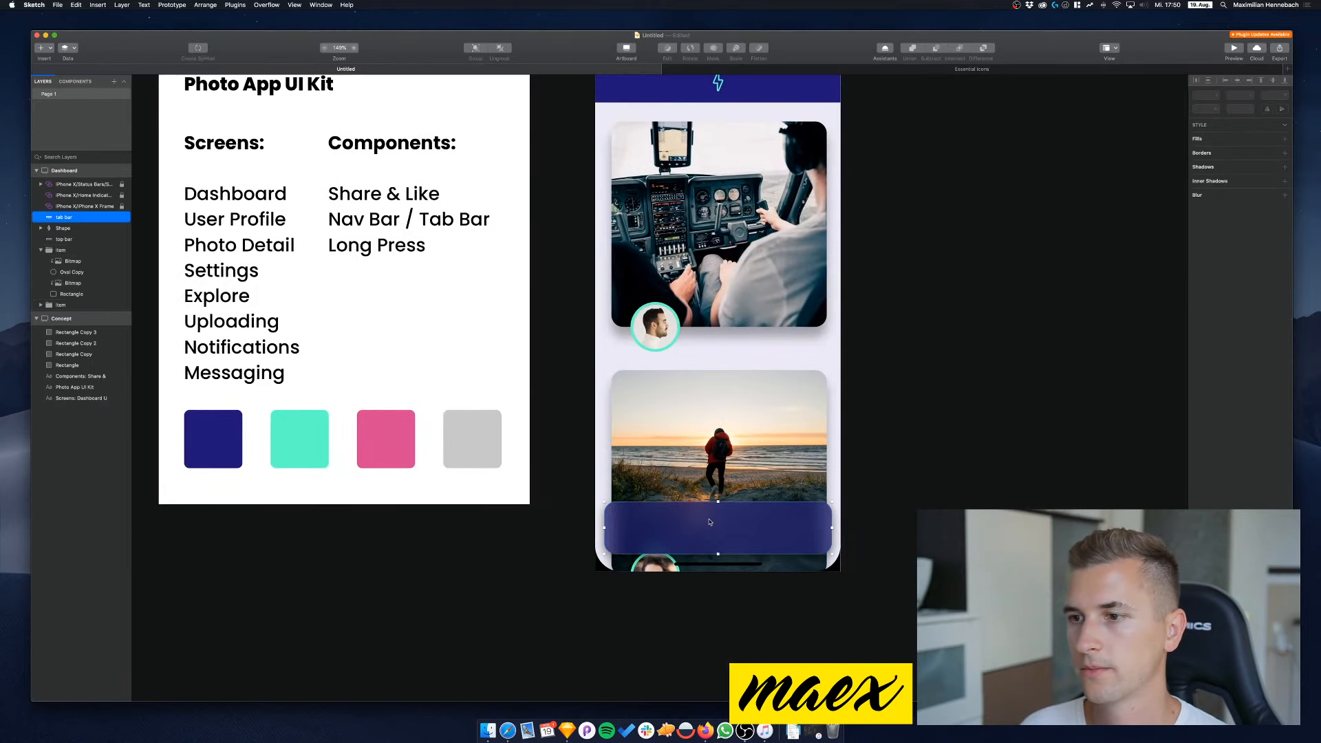
{"action": "scroll", "coordinate": [705, 526], "scroll_direction": "up", "scroll_amount": 1}
{"action": "key", "text": "super+c"}
{"action": "key", "text": "super+v"}
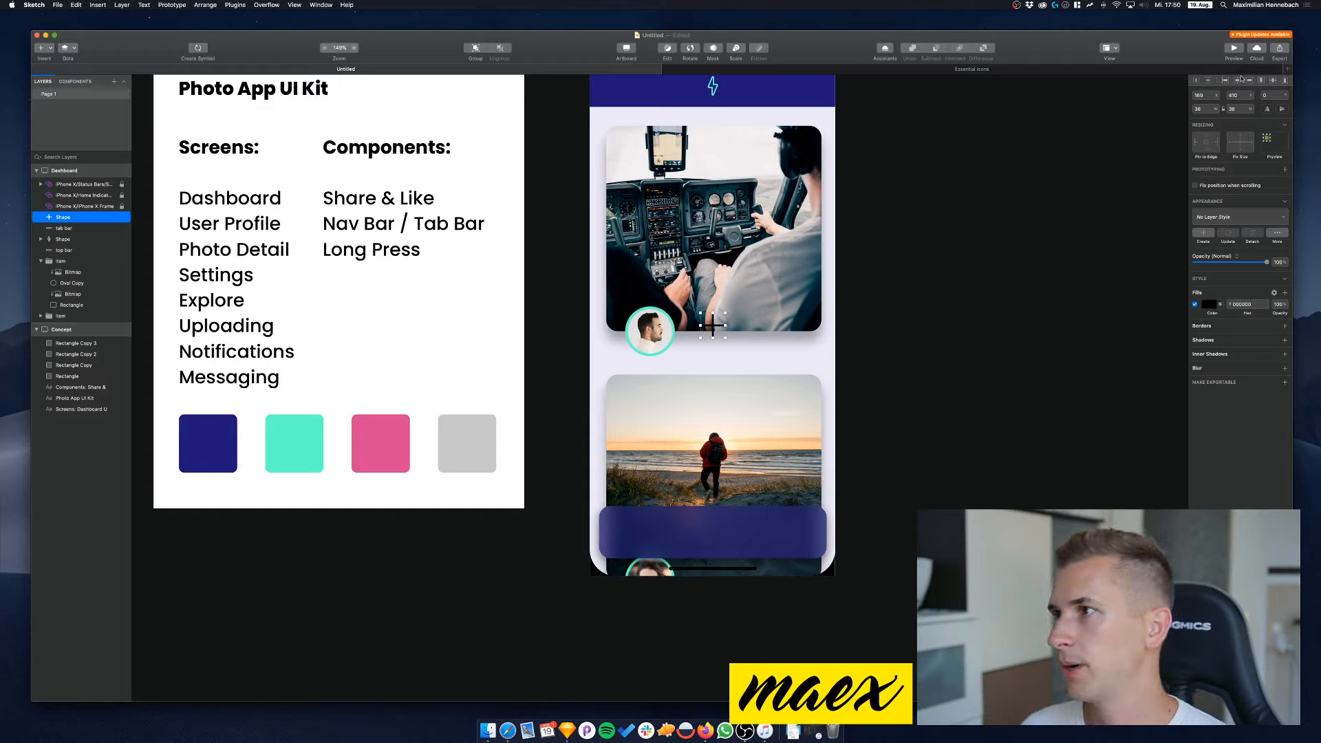
Align the plus icon to the bottom of the Dashboard artboard and move it up onto the tab bar
{"action": "left_click", "coordinate": [1284, 81]}
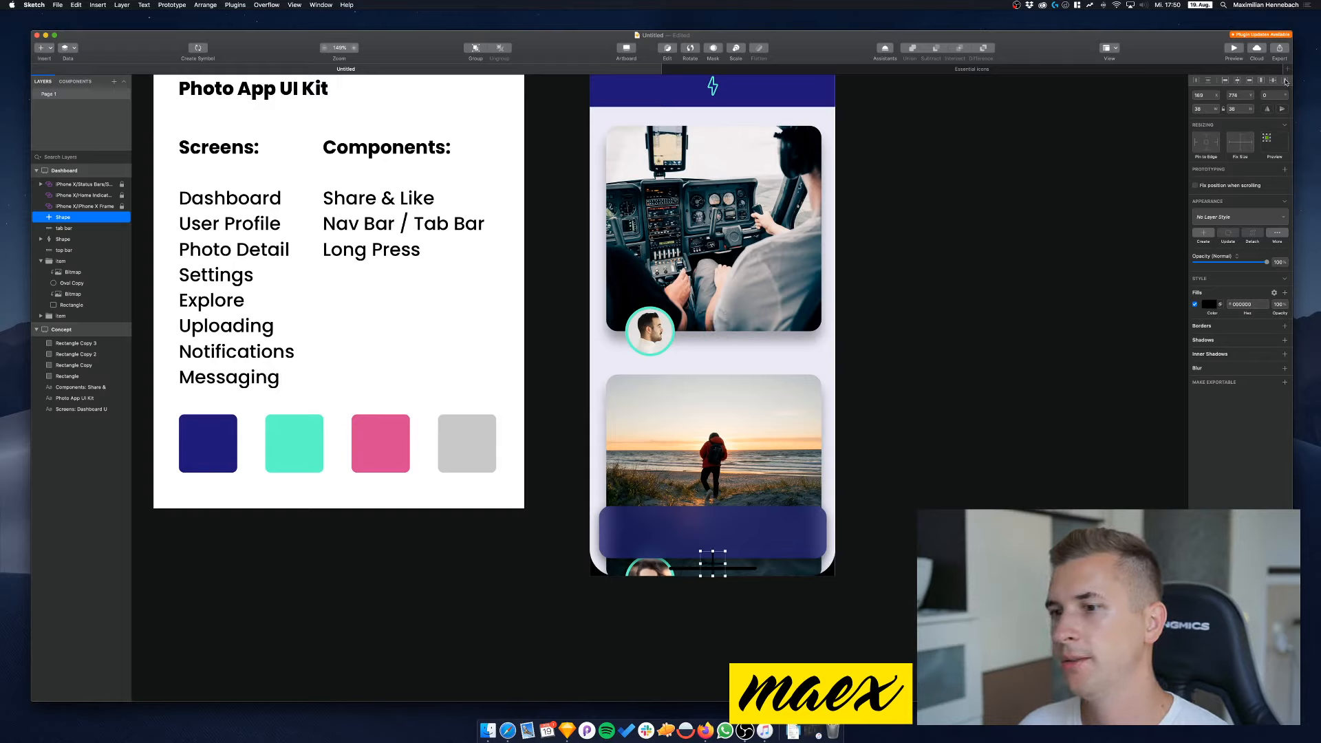
{"action": "key", "text": "shift+Up"}
{"action": "key", "text": "shift+Up"}
{"action": "key", "text": "shift+Up"}
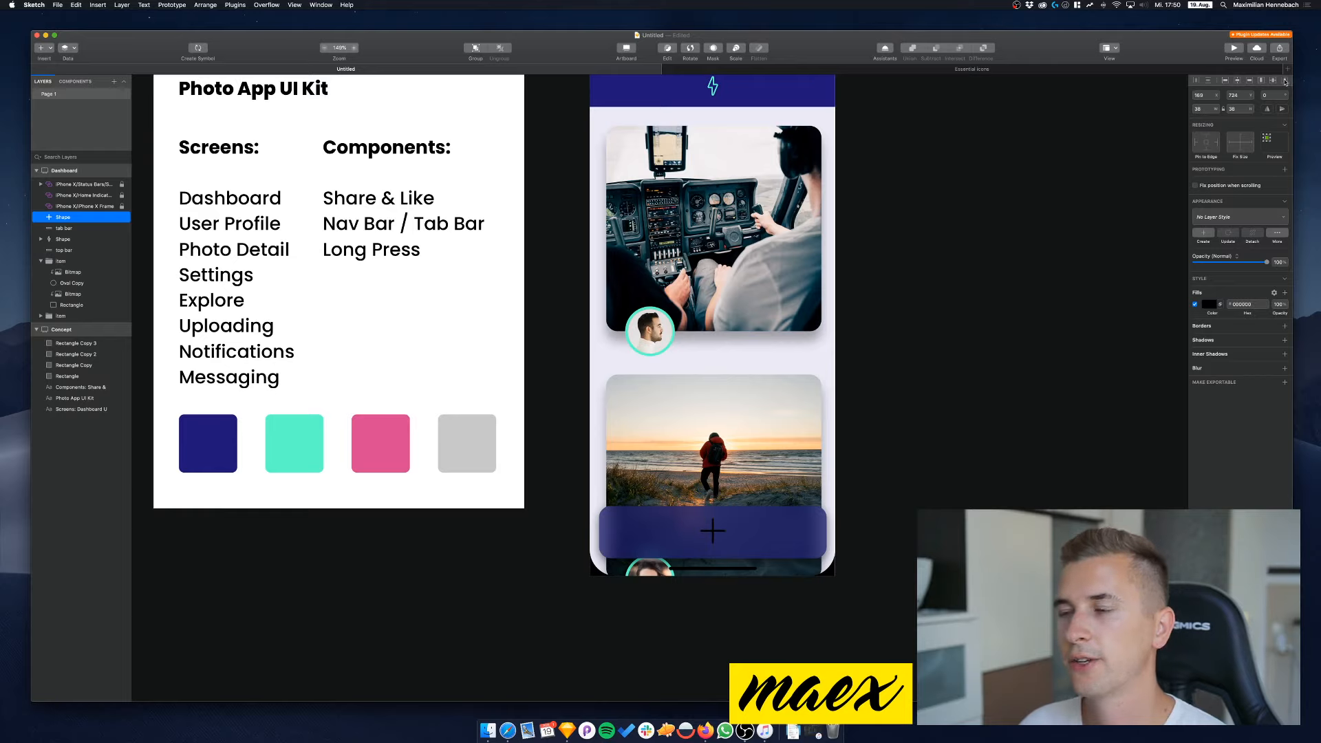
Fill the plus icon with white (FFFFFF) and resize it to 30 × 30
{"action": "left_click", "coordinate": [1209, 304]}
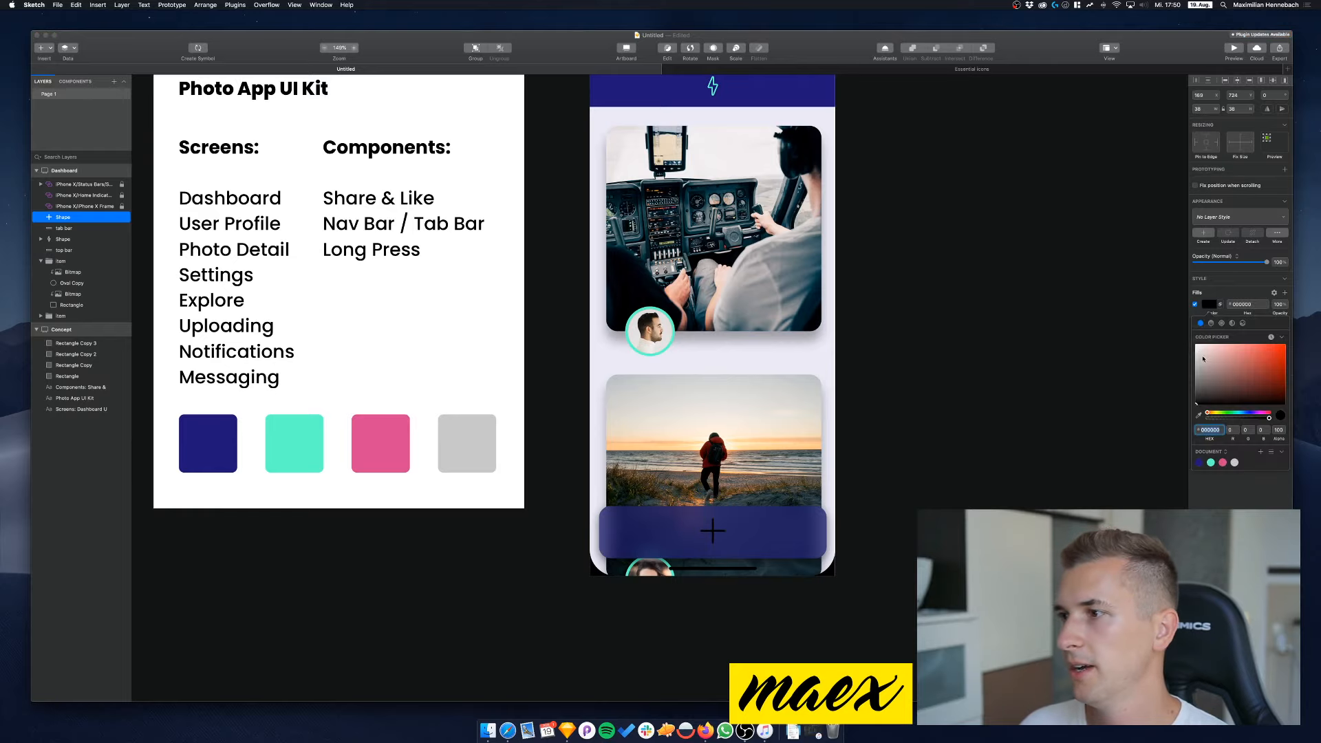
{"action": "left_click_drag", "start_coordinate": [1203, 359], "coordinate": [1017, 285]}
{"action": "left_click", "coordinate": [1181, 175]}
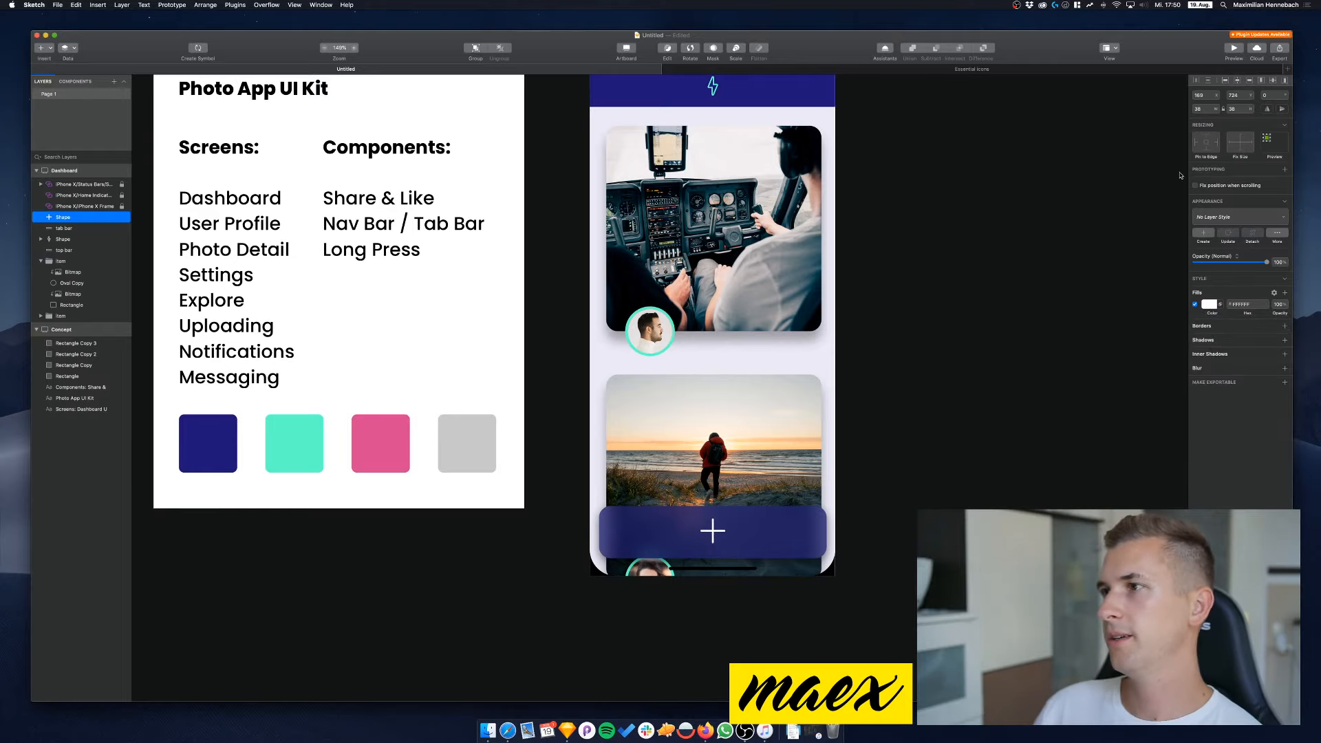
{"action": "left_click", "coordinate": [1233, 109]}
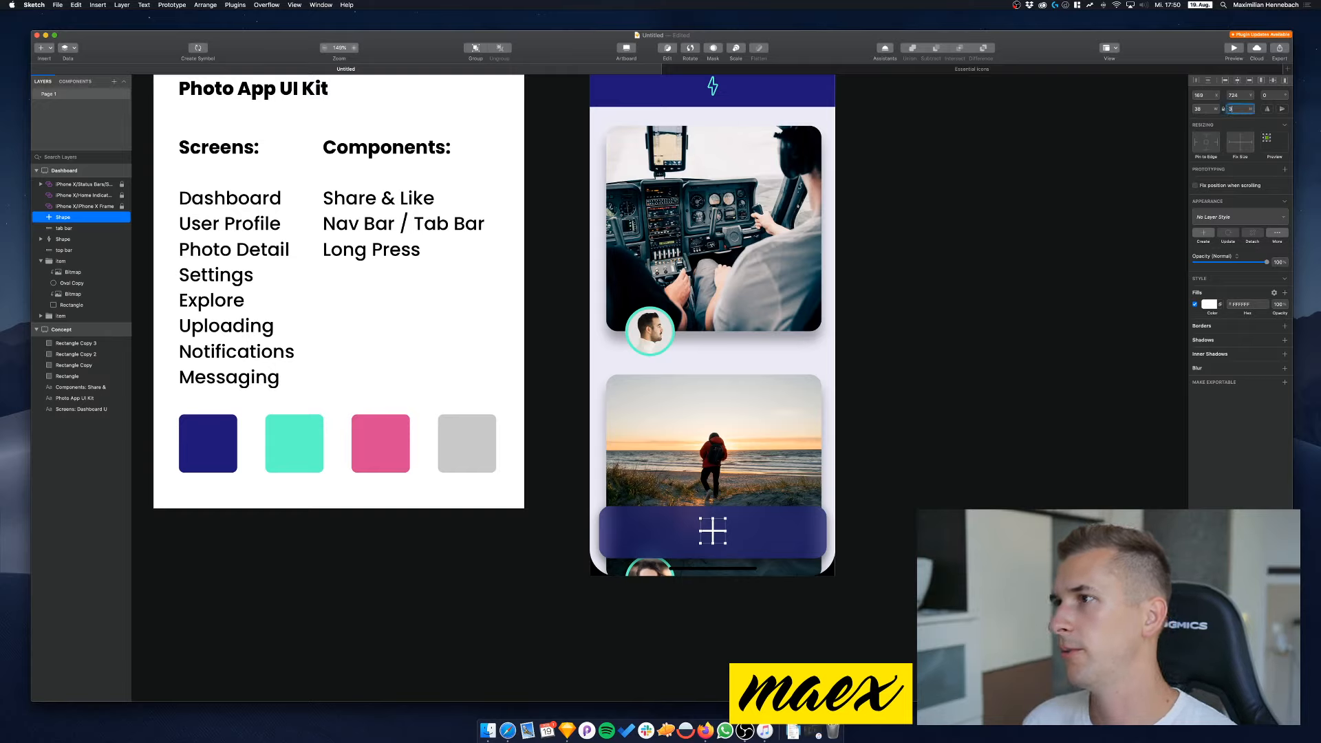
{"action": "type", "text": "30"}
{"action": "key", "text": "Return"}
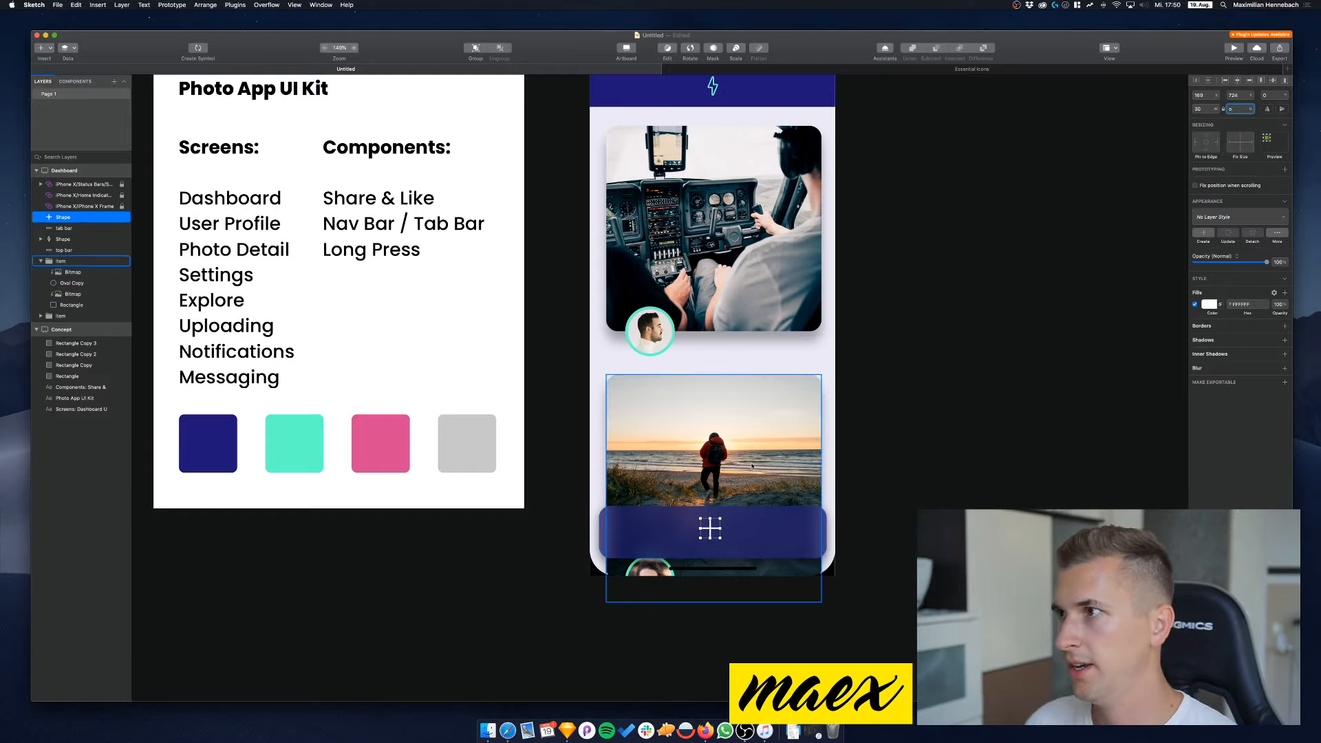
Draw a 114 × 114 circle centered over the tab bar and unite it with the tab bar shape
{"action": "key", "text": "o"}
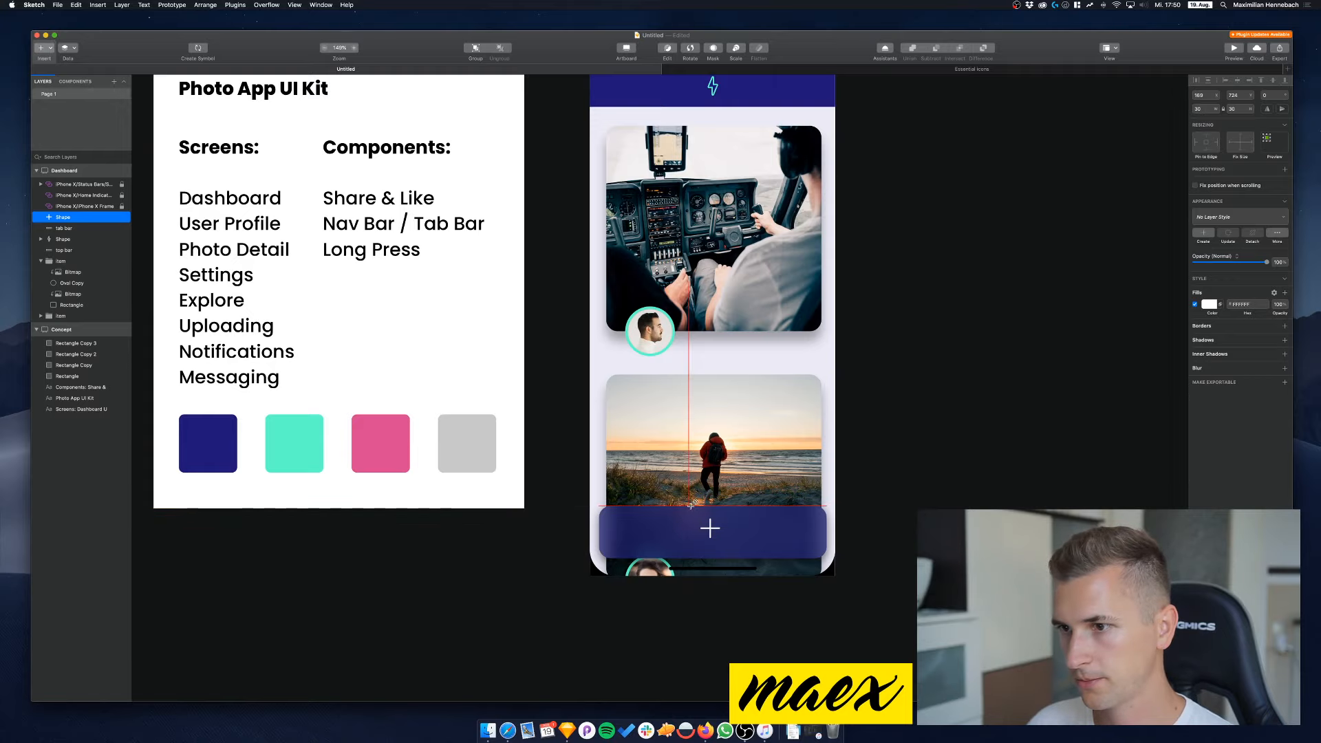
{"action": "key", "text": "Escape"}
{"action": "scroll", "coordinate": [731, 514], "scroll_direction": "up", "scroll_amount": 2}
{"action": "scroll", "coordinate": [731, 515], "scroll_direction": "up", "scroll_amount": 3}
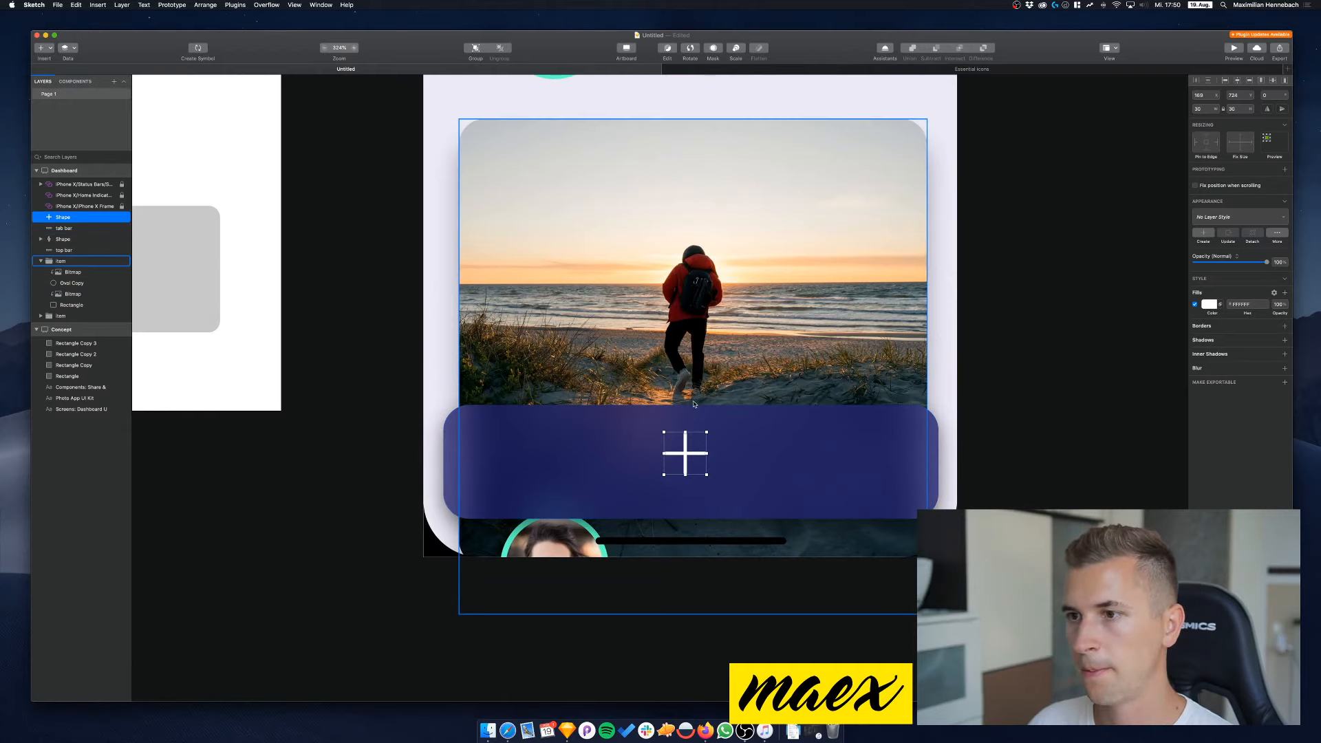
{"action": "key", "text": "o"}
{"action": "left_click_drag", "start_coordinate": [637, 406], "coordinate": [734, 518]}
{"action": "left_click_drag", "start_coordinate": [714, 442], "coordinate": [699, 455]}
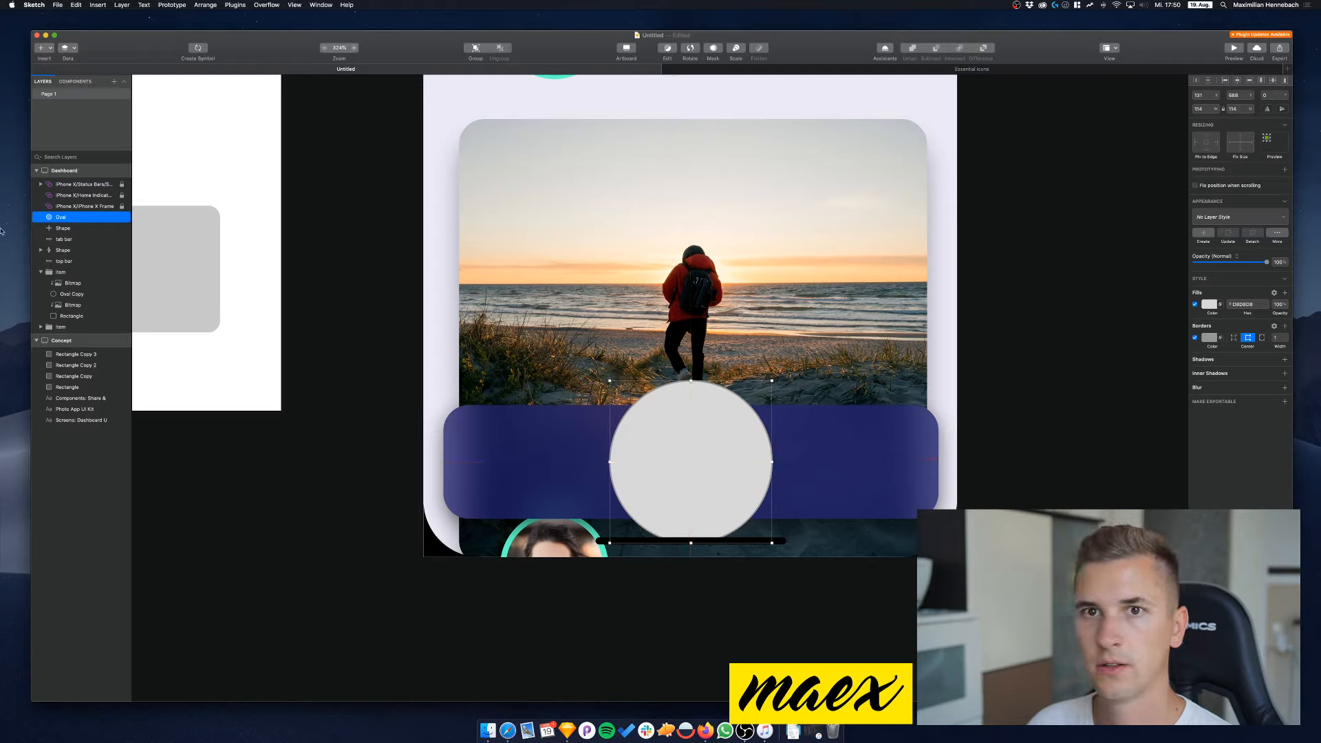
{"action": "left_click_drag", "start_coordinate": [59, 218], "coordinate": [60, 240]}
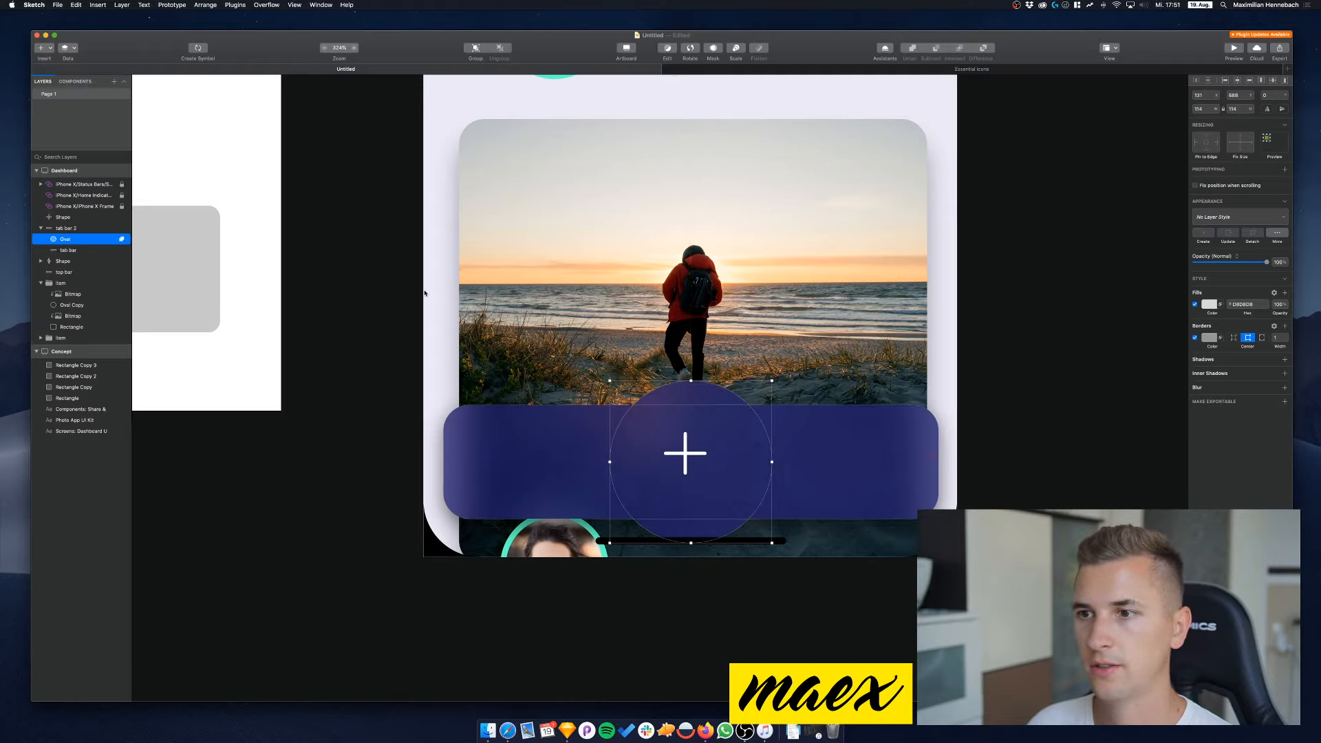
Nudge the plus icon 4 px right and 4 px down to center it in the tab bar's circular bulge
{"action": "left_click", "coordinate": [74, 219]}
{"action": "key", "text": "Right"}
{"action": "key", "text": "Right"}
{"action": "key", "text": "Right"}
{"action": "key", "text": "Right"}
{"action": "key", "text": "Down"}
{"action": "key", "text": "Down"}
{"action": "key", "text": "Down"}
{"action": "key", "text": "Down"}
{"action": "key", "text": "Down"}
{"action": "key", "text": "Down"}
{"action": "key", "text": "Down"}
{"action": "key", "text": "Up"}
{"action": "key", "text": "Up"}
{"action": "key", "text": "Up"}
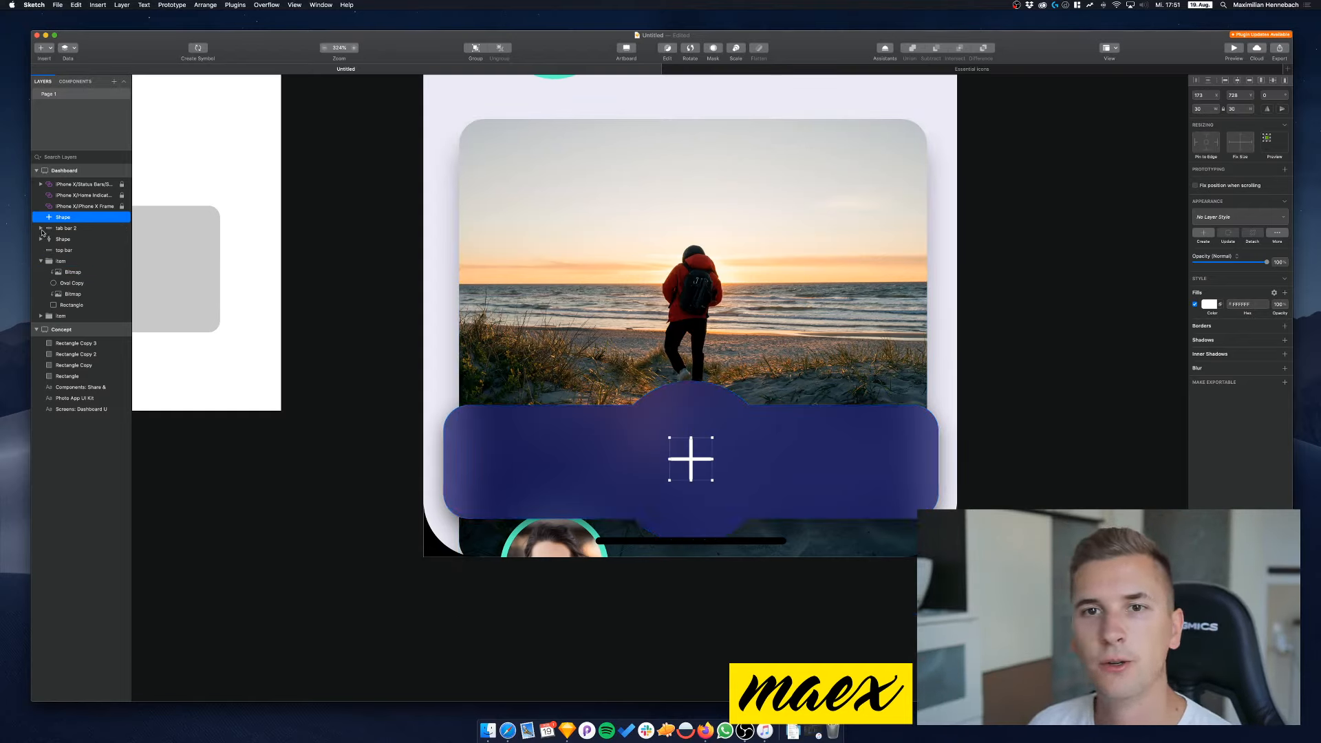
Move the combined tab bar shape and the plus icon up together by 18 px
{"action": "left_click", "coordinate": [52, 249]}
{"action": "left_click", "coordinate": [42, 228]}
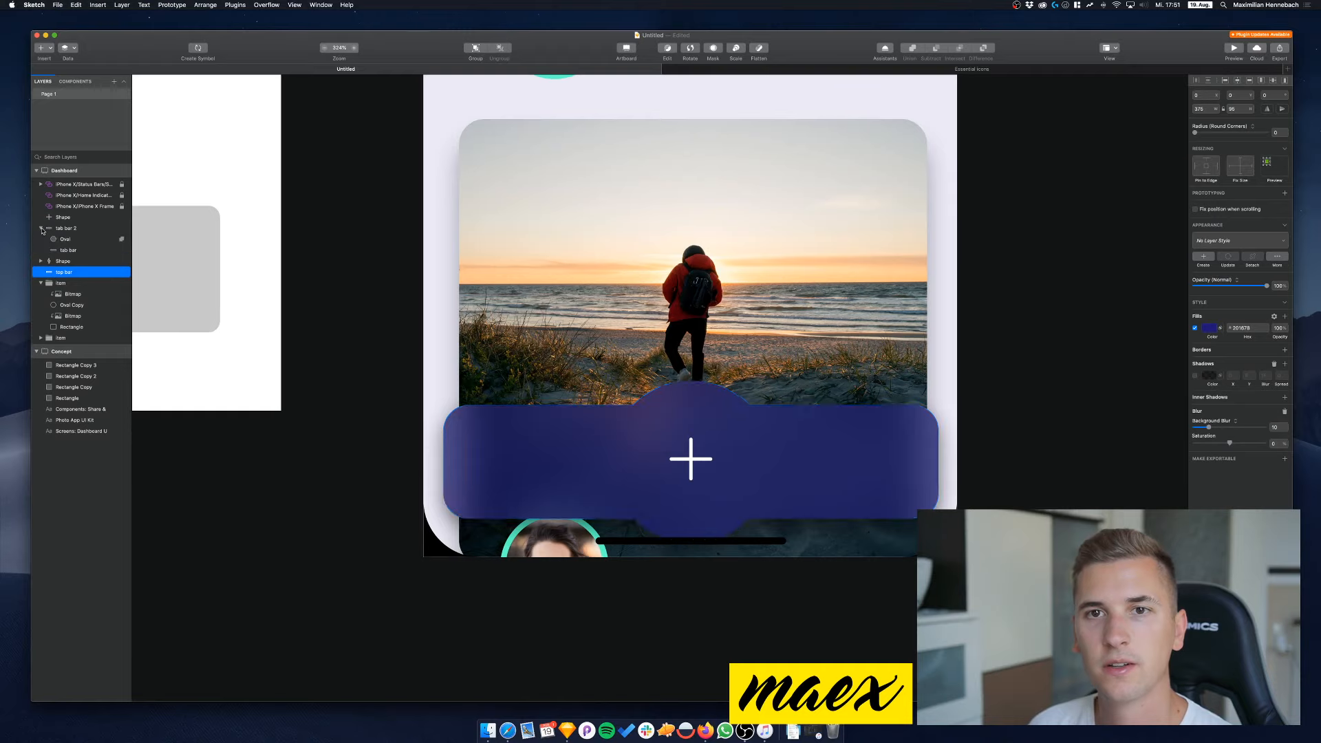
{"action": "left_click", "coordinate": [61, 229]}
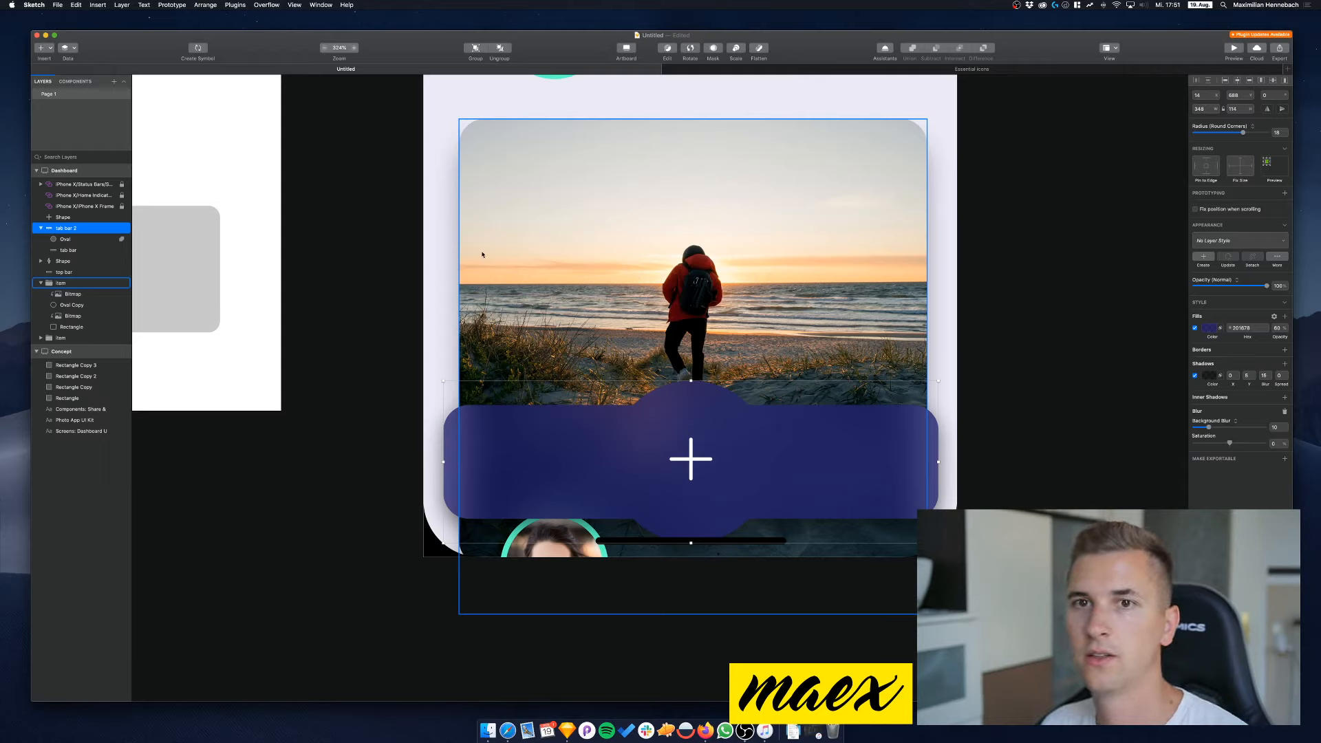
{"action": "left_click", "coordinate": [94, 218], "text": "shift"}
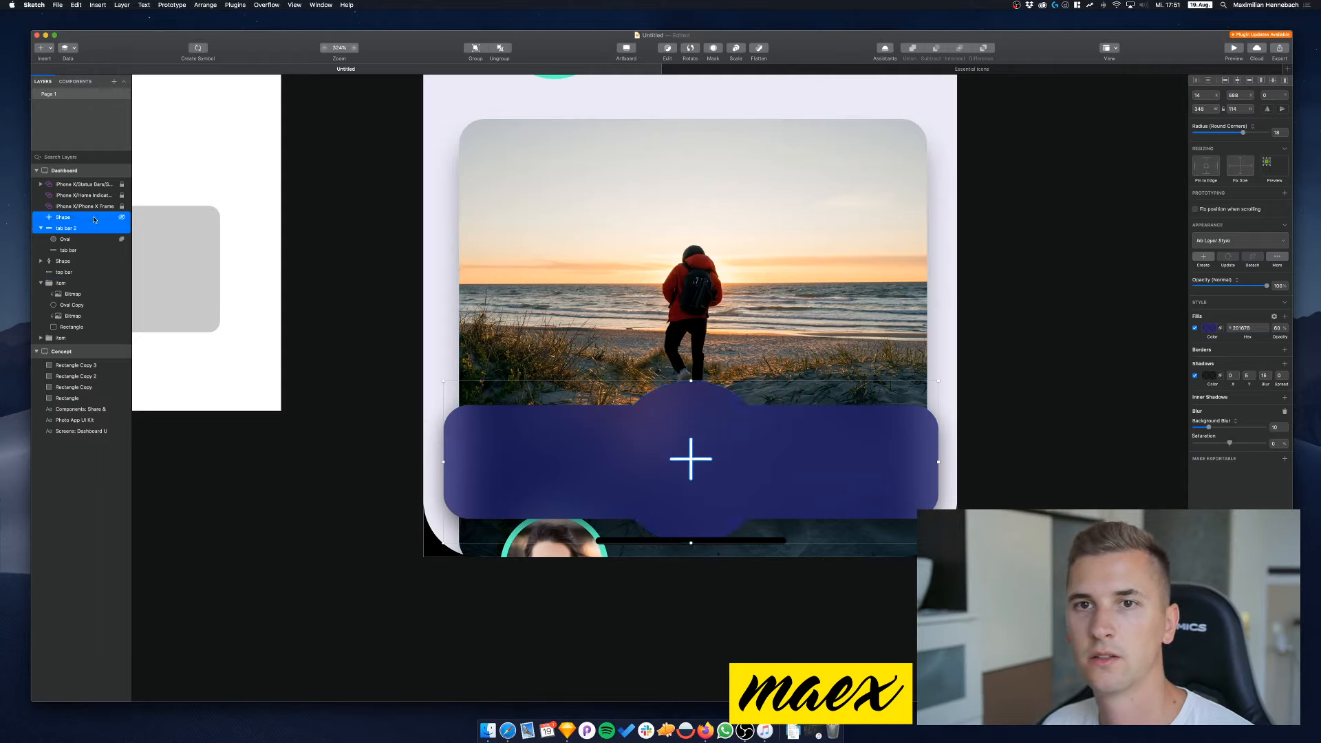
{"action": "key", "text": "shift+Up"}
{"action": "key", "text": "Up"}
{"action": "key", "text": "Up"}
{"action": "key", "text": "shift+Down"}
{"action": "key", "text": "shift+Up"}
{"action": "key", "text": "Down"}
{"action": "key", "text": "Down"}
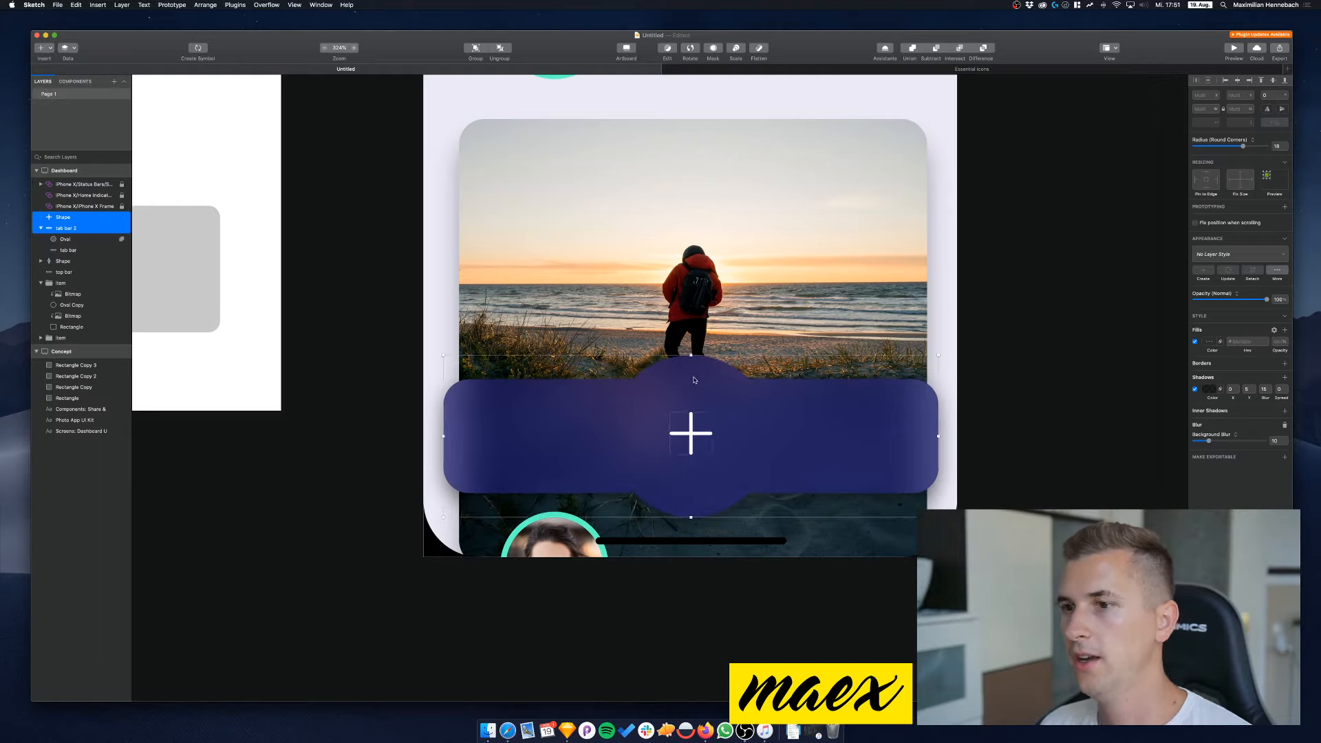
{"action": "key", "text": "Escape"}
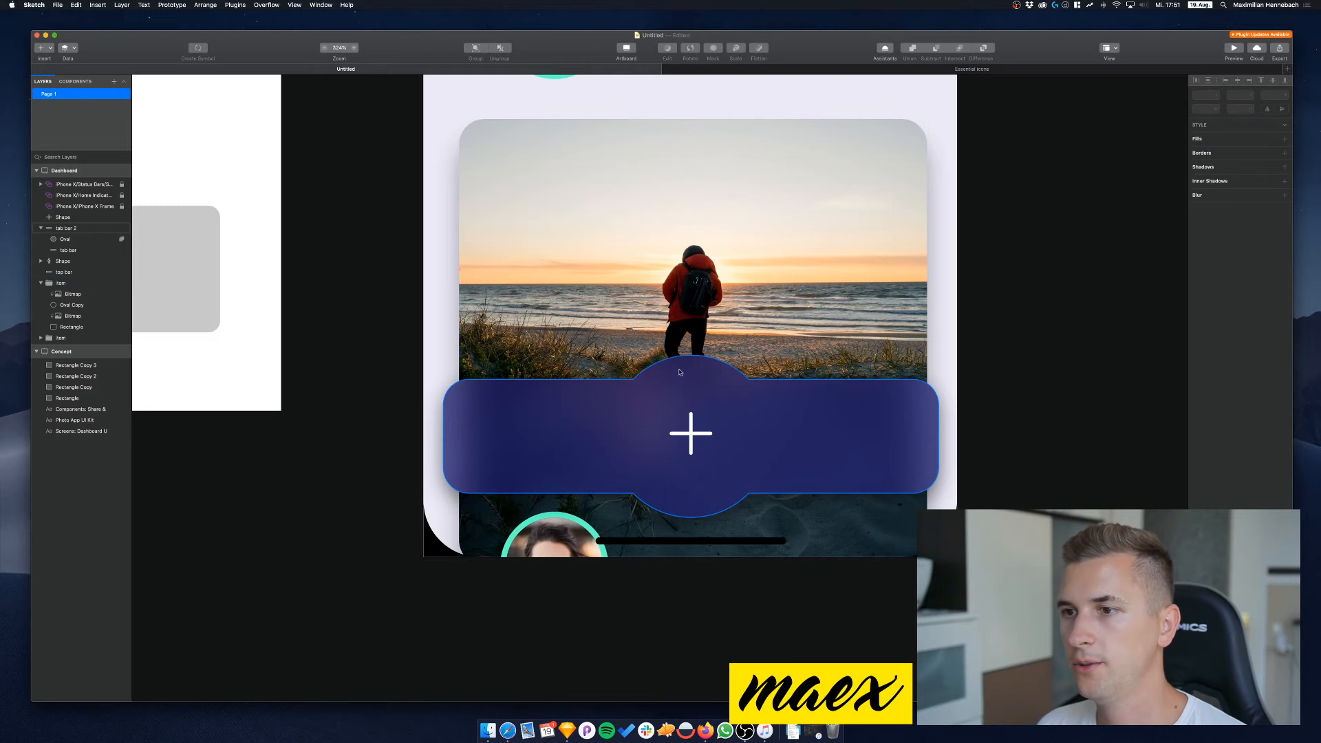
Duplicate the circle inside the combined tab bar shape and move the copy up and left above the bar
{"action": "left_click", "coordinate": [679, 372]}
{"action": "scroll", "coordinate": [679, 372], "scroll_direction": "up", "scroll_amount": 5}
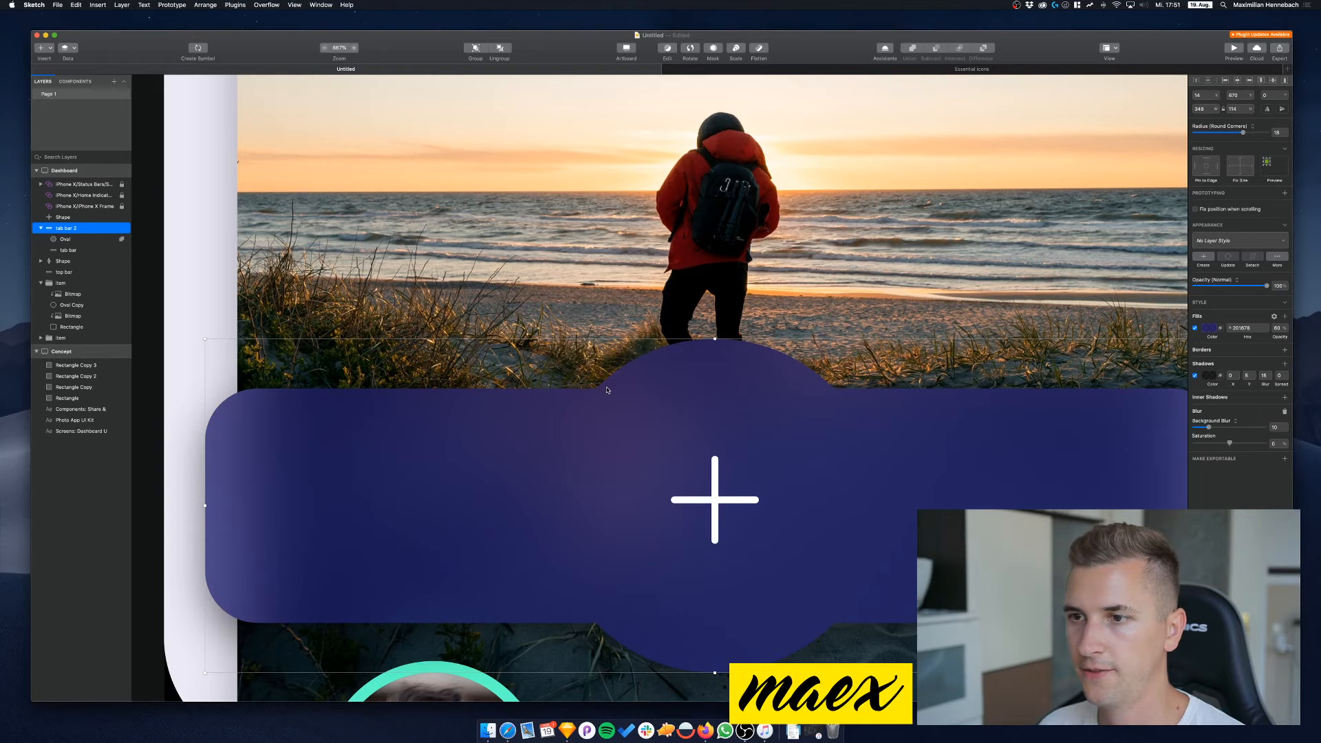
{"action": "left_click", "coordinate": [72, 243]}
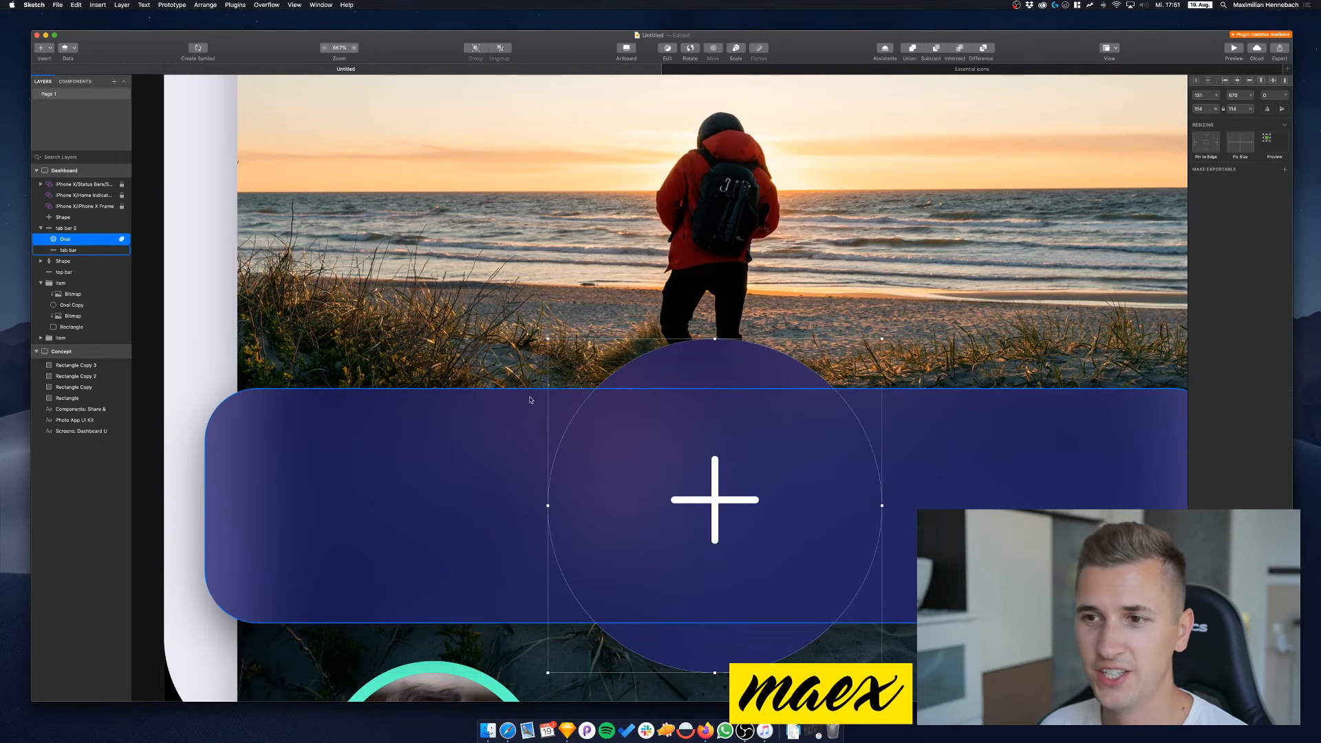
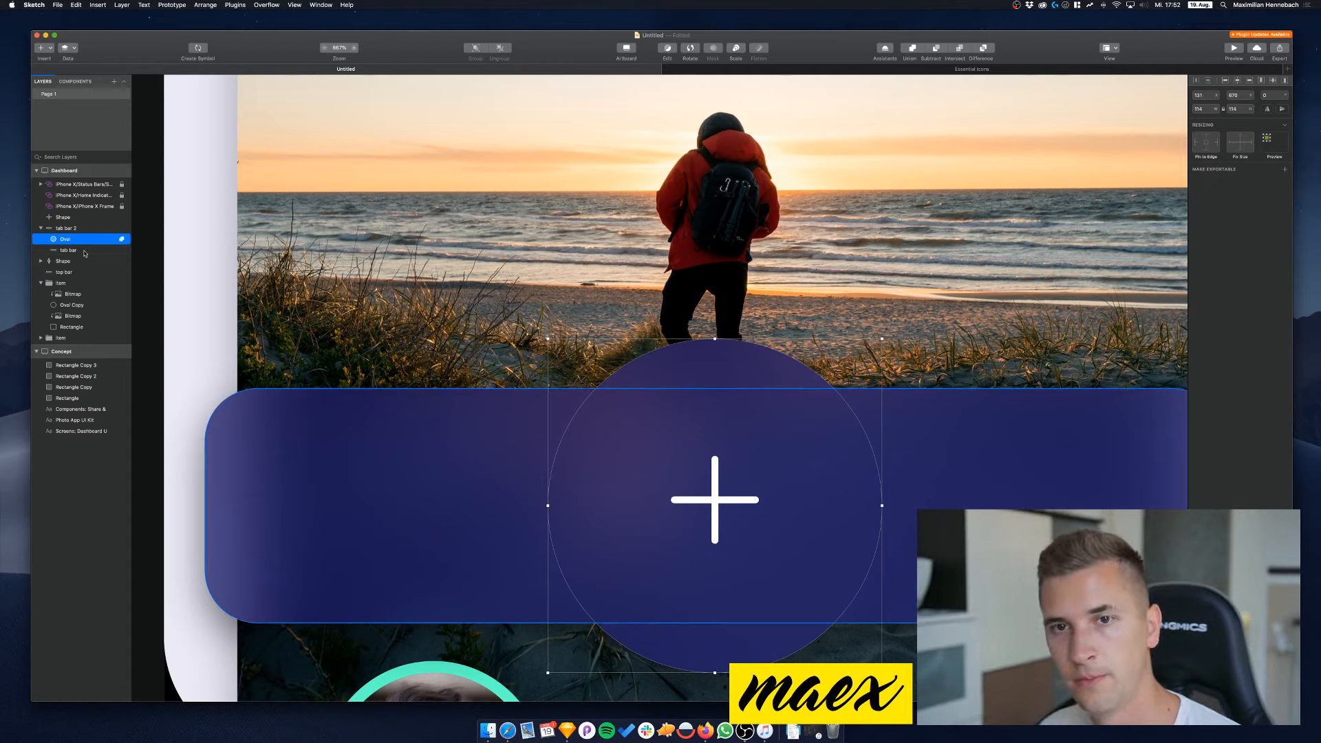
{"action": "key", "text": "super+v"}
{"action": "key", "text": "shift+Up"}
{"action": "key", "text": "shift+Left"}
{"action": "key", "text": "shift+Left"}
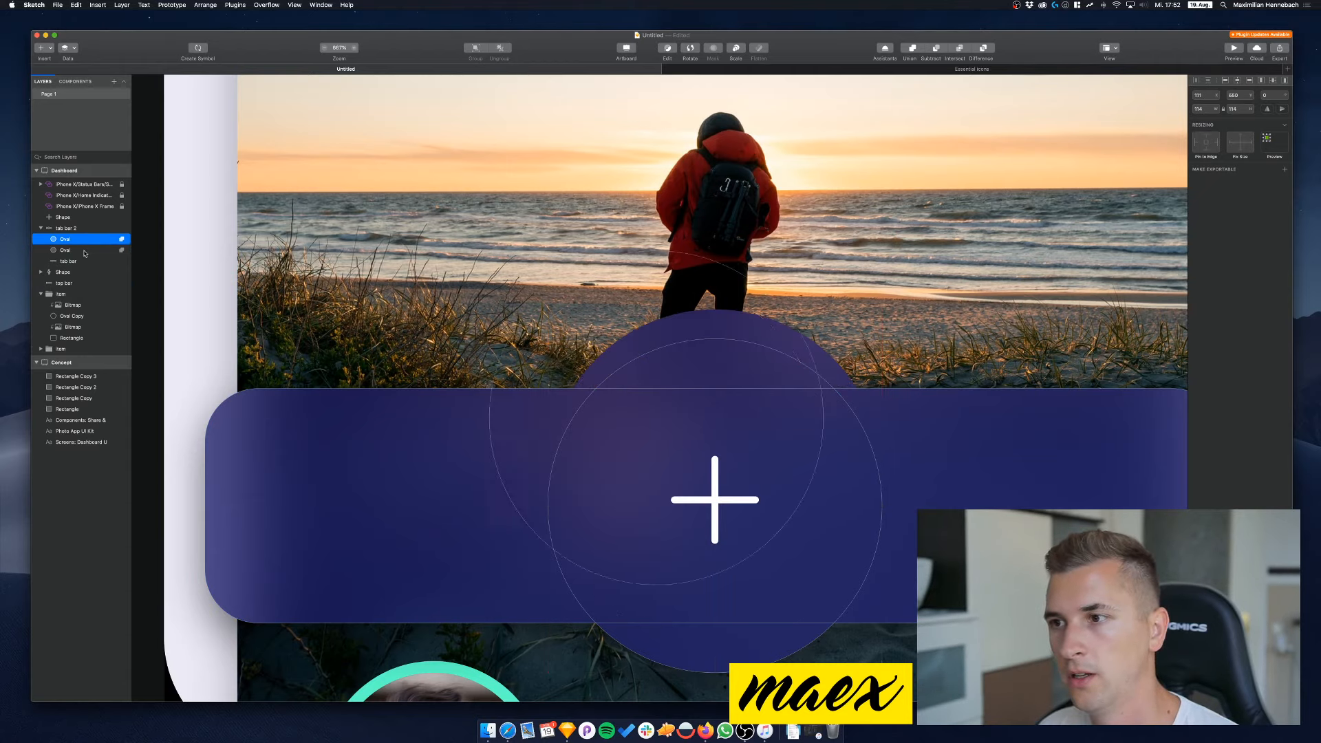
{"action": "key", "text": "shift+Up"}
{"action": "key", "text": "shift+Up"}
{"action": "key", "text": "shift+Left"}
{"action": "key", "text": "shift+Left"}
{"action": "key", "text": "shift+Up"}
{"action": "key", "text": "shift+Up"}
{"action": "key", "text": "shift+Left"}
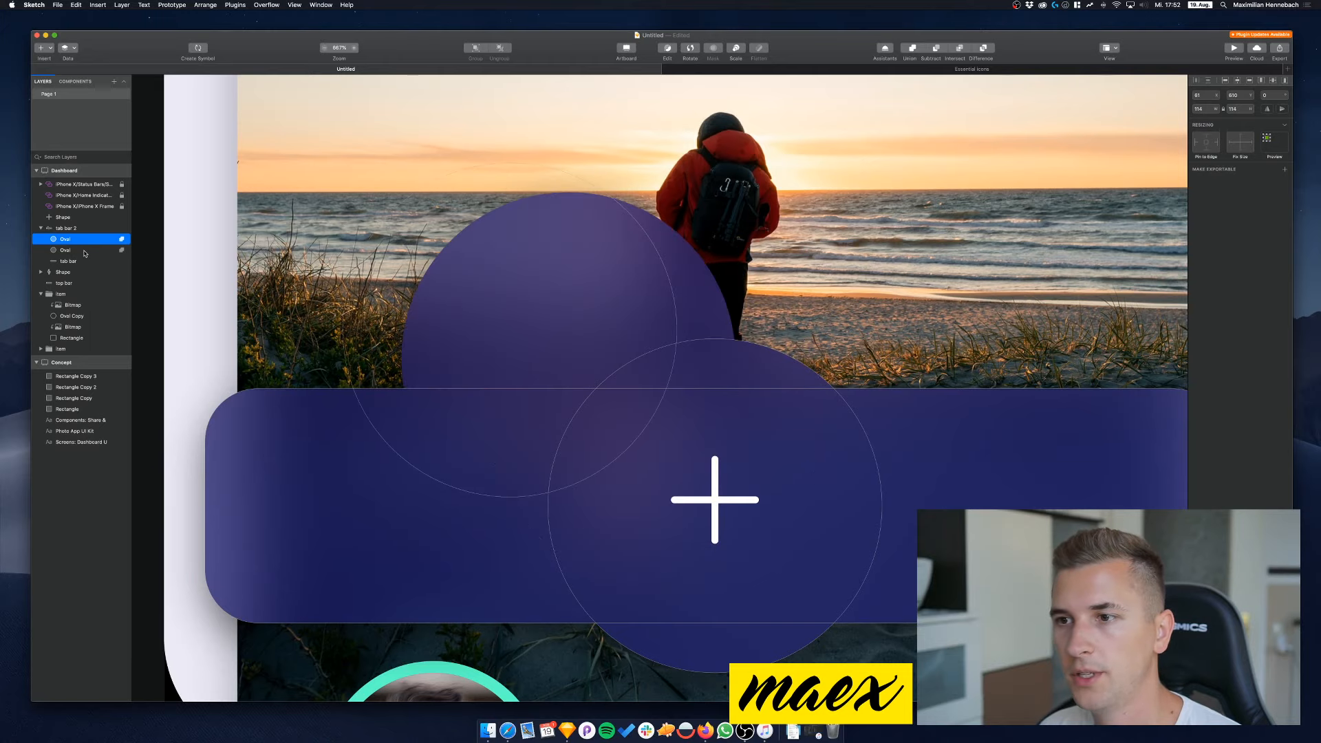
{"action": "key", "text": "shift+Left"}
{"action": "key", "text": "shift+Left"}
{"action": "key", "text": "shift+Up"}
{"action": "key", "text": "shift+Left"}
{"action": "key", "text": "shift+Left"}
{"action": "key", "text": "shift+Up"}
{"action": "key", "text": "shift+Right"}
{"action": "key", "text": "shift+Up"}
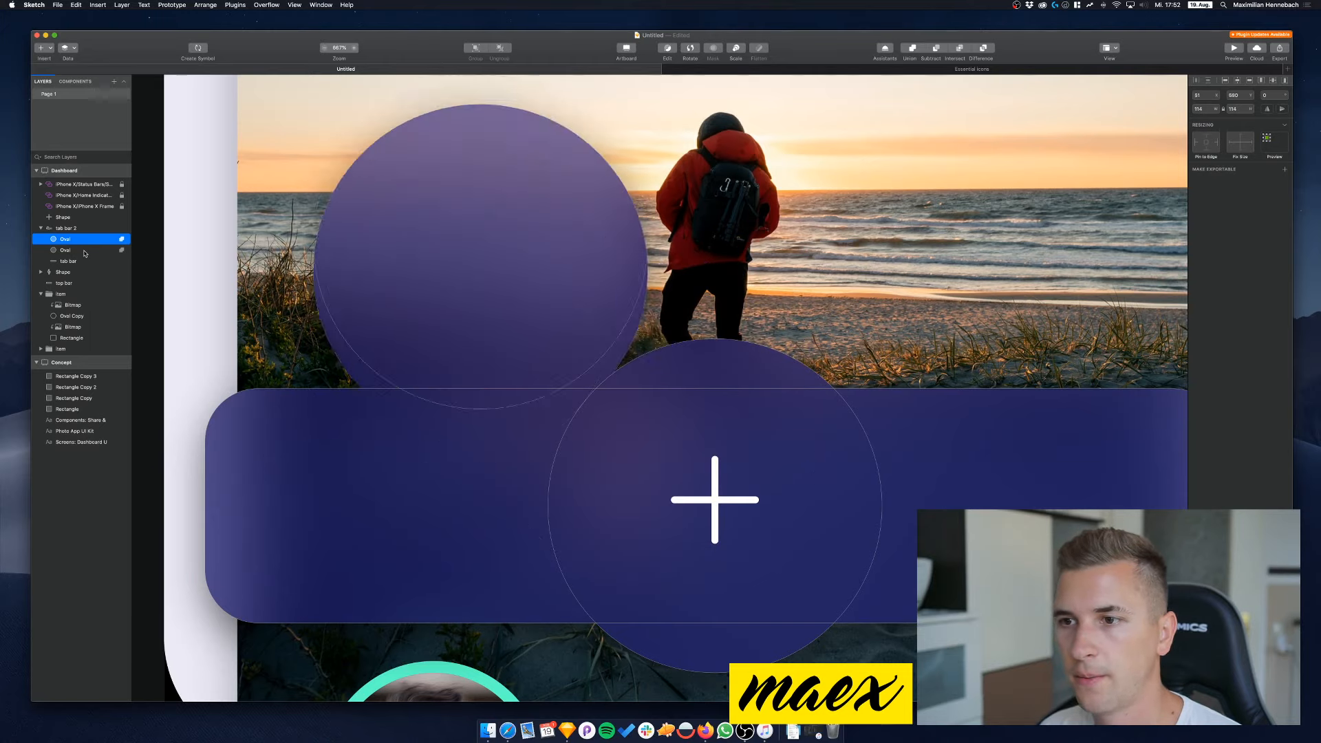
{"action": "key", "text": "shift+Up"}
{"action": "key", "text": "shift+Right"}
{"action": "key", "text": "shift+Right"}
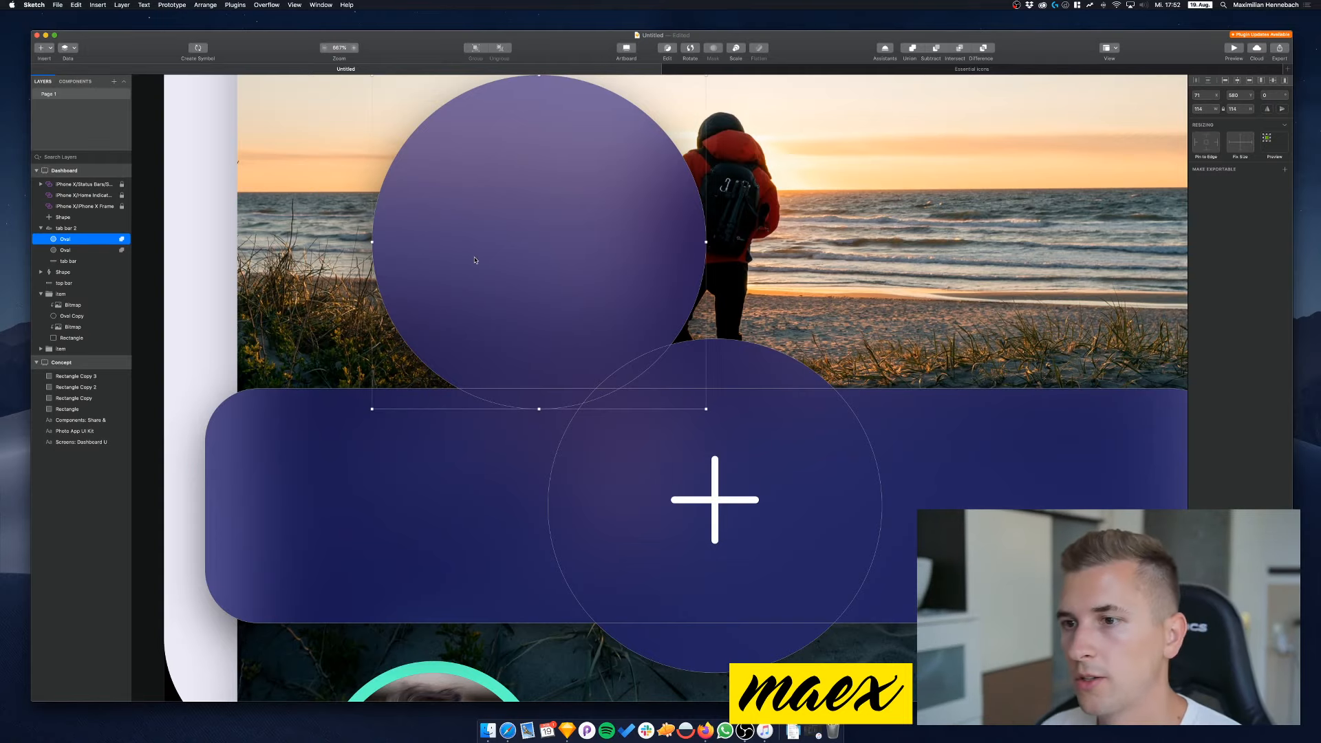
Try fitting the duplicate circle against the central circle and the bar's upper edge, and delete the duplicate
{"action": "key", "text": "shift+Up"}
{"action": "key", "text": "shift+Left"}
{"action": "key", "text": "shift+Down"}
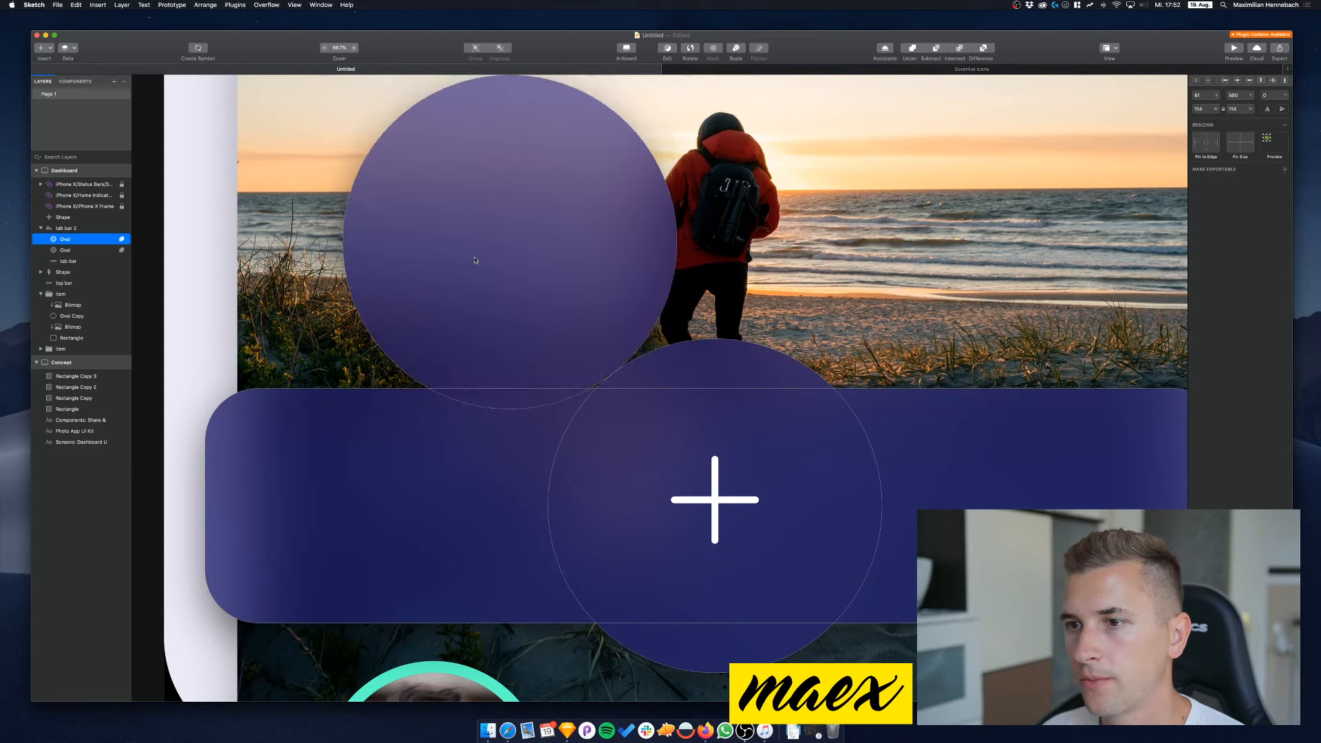
{"action": "key", "text": "Up"}
{"action": "key", "text": "Right"}
{"action": "key", "text": "Up"}
{"action": "key", "text": "Right"}
{"action": "key", "text": "Right"}
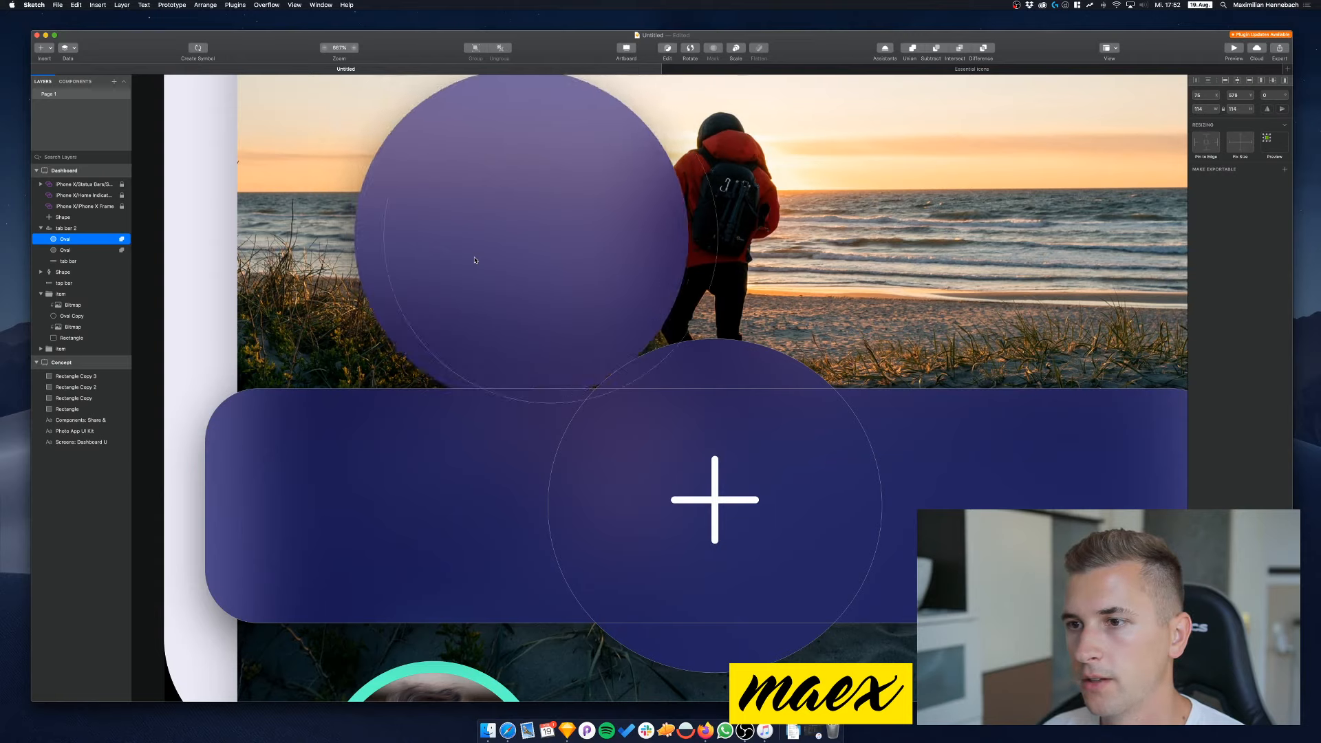
{"action": "key", "text": "shift+Right"}
{"action": "key", "text": "Left"}
{"action": "key", "text": "Up"}
{"action": "key", "text": "Up"}
{"action": "key", "text": "Up"}
{"action": "key", "text": "Up"}
{"action": "key", "text": "Up"}
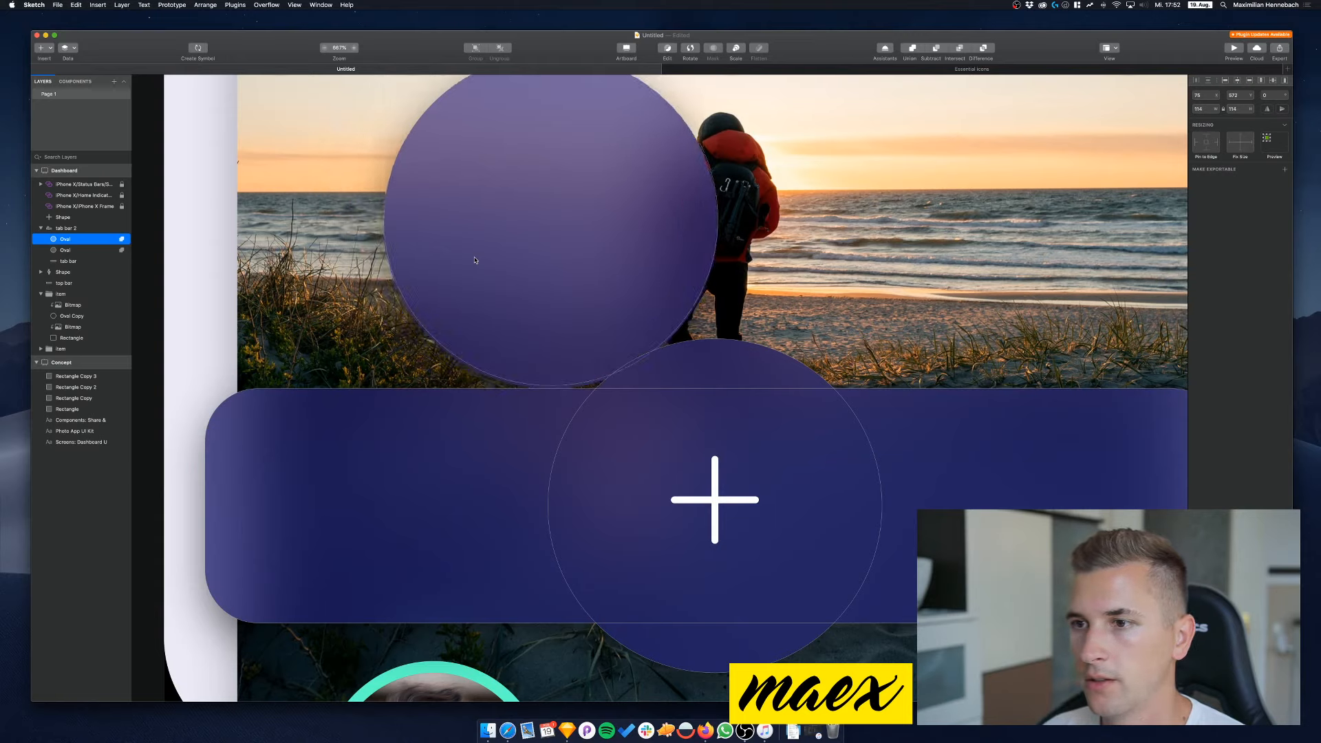
{"action": "key", "text": "Left"}
{"action": "key", "text": "Left"}
{"action": "key", "text": "Left"}
{"action": "key", "text": "Down"}
{"action": "key", "text": "Left"}
{"action": "key", "text": "Right"}
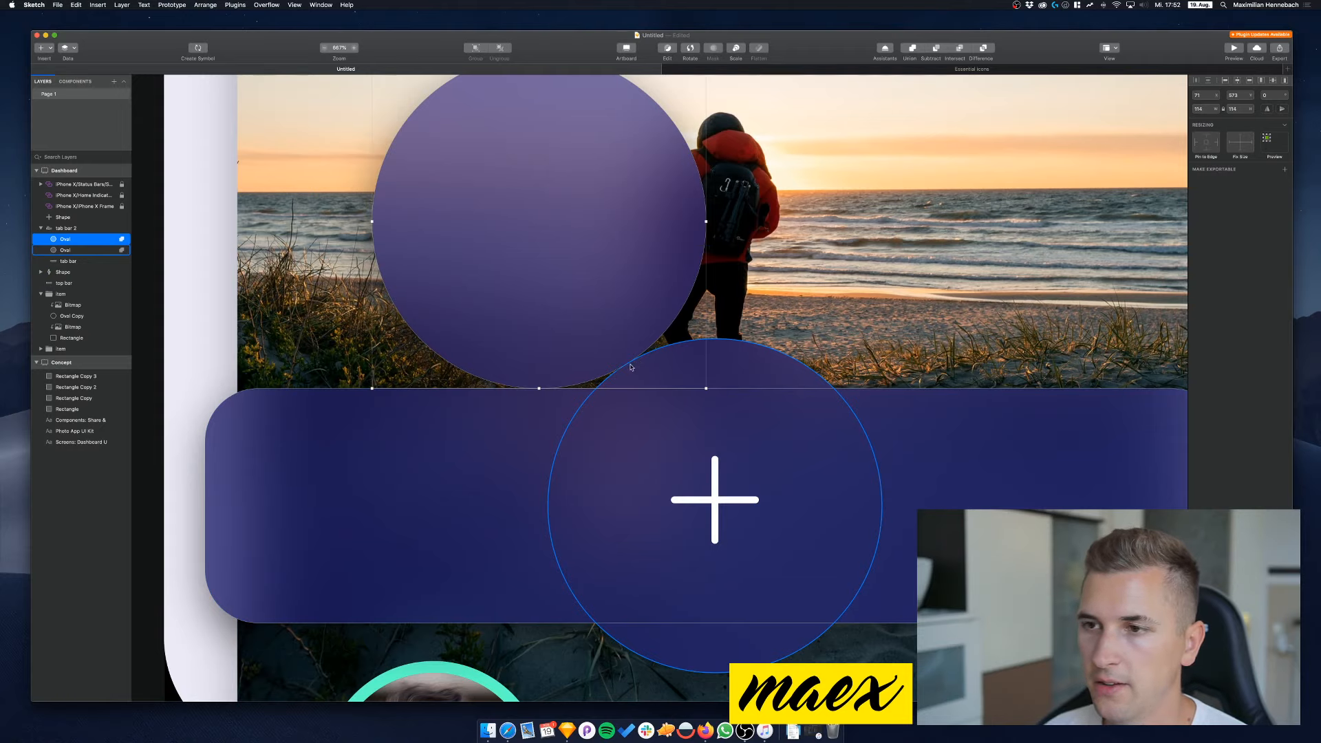
{"action": "key", "text": "Delete"}
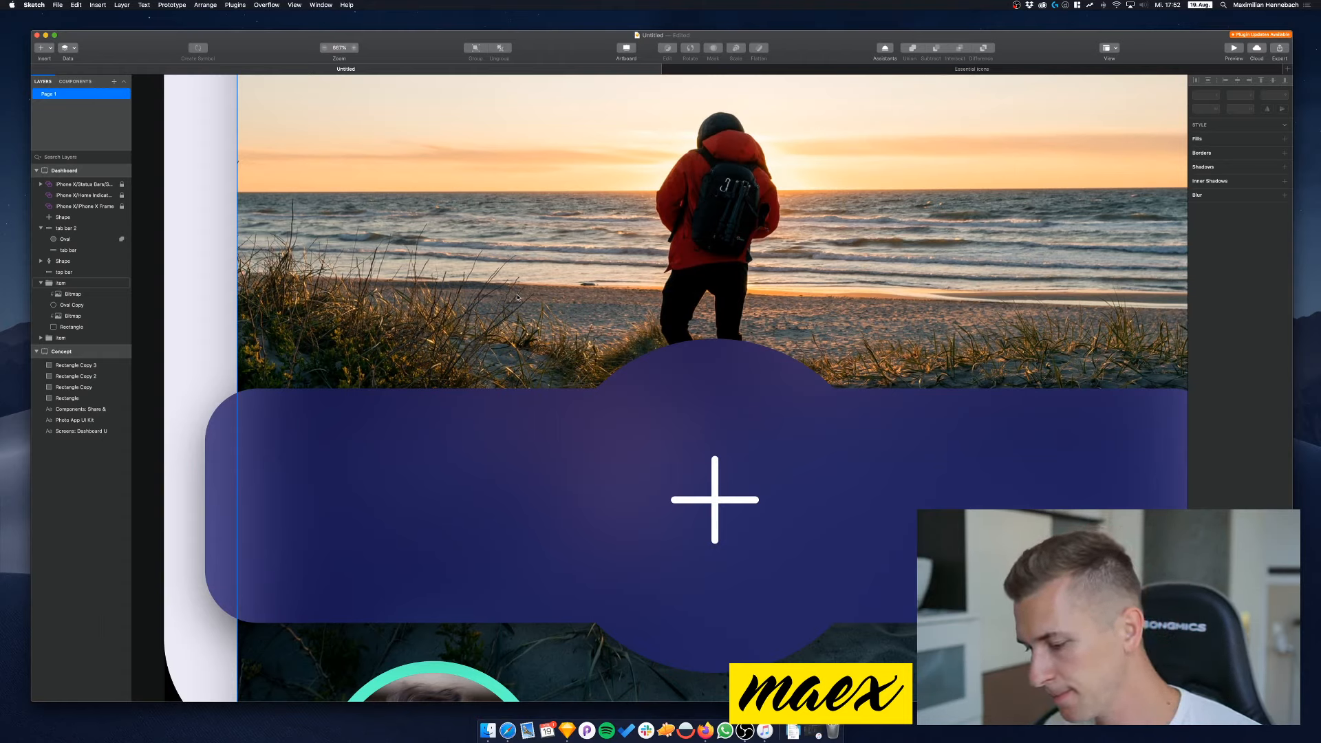
Duplicate the circle inside the combined tab bar shape and move the original out as a separate layer above it
{"action": "left_click", "coordinate": [676, 377]}
{"action": "scroll", "coordinate": [676, 377], "scroll_direction": "right", "scroll_amount": 2}
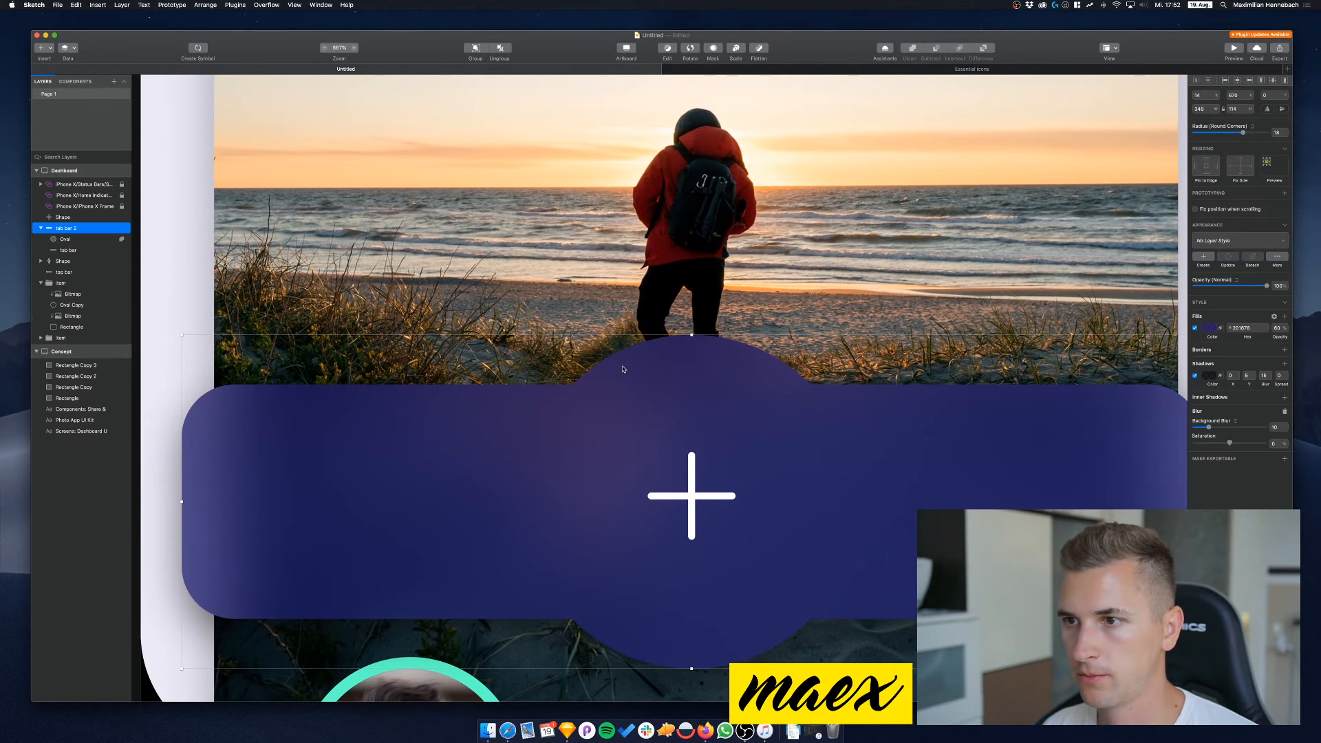
{"action": "left_click", "coordinate": [114, 239]}
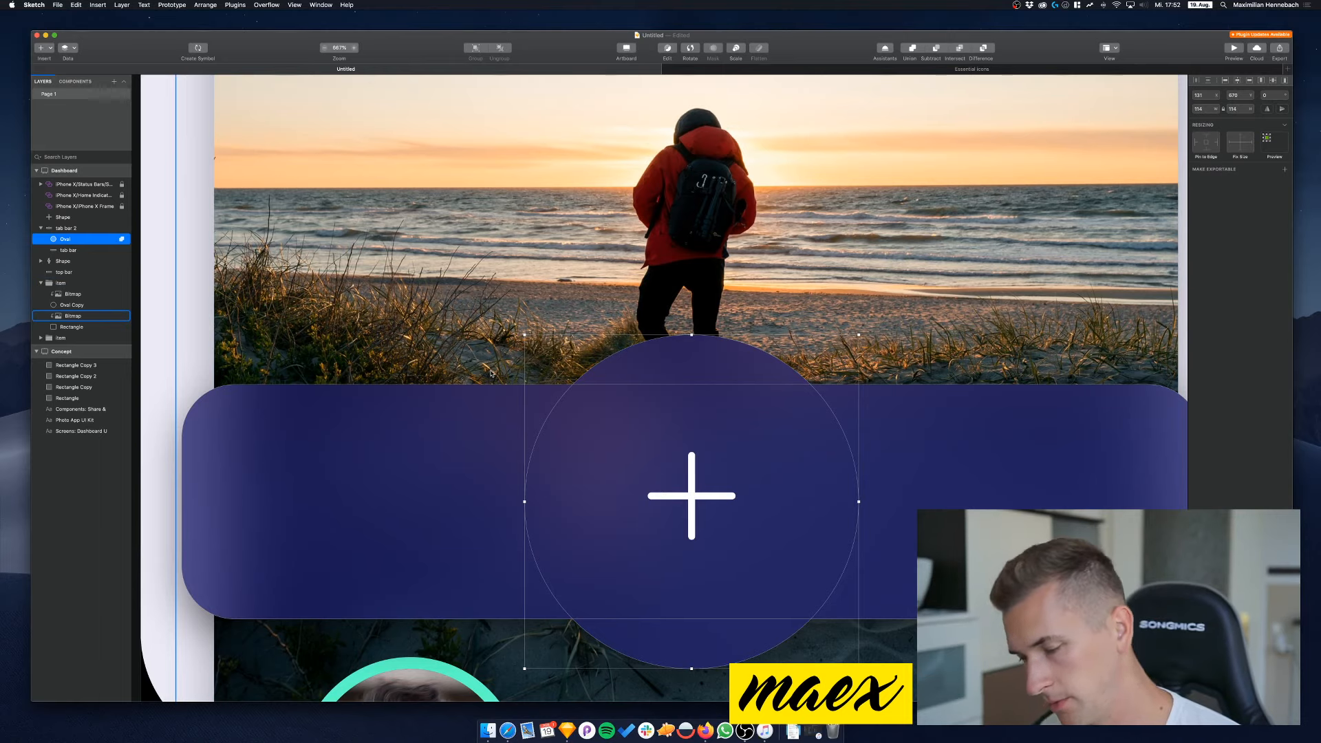
{"action": "key", "text": "super+d"}
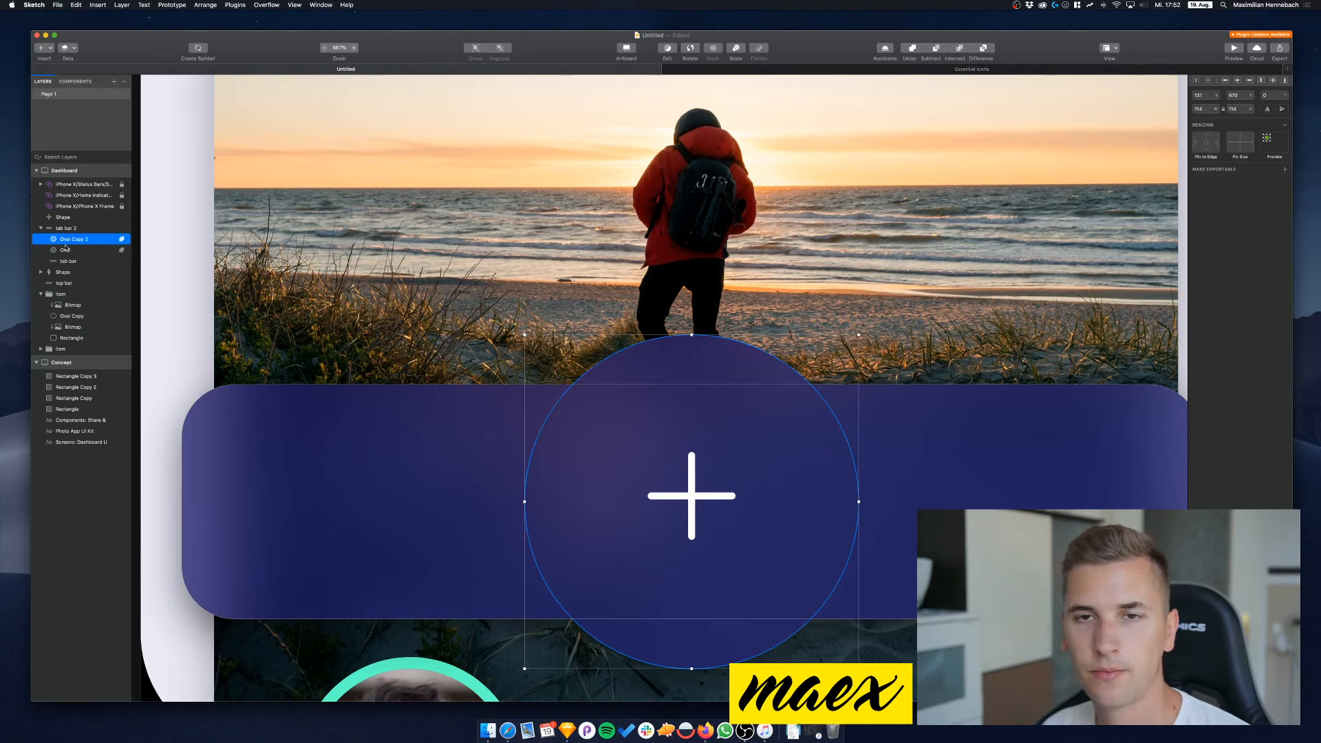
{"action": "left_click_drag", "start_coordinate": [65, 265], "coordinate": [62, 266]}
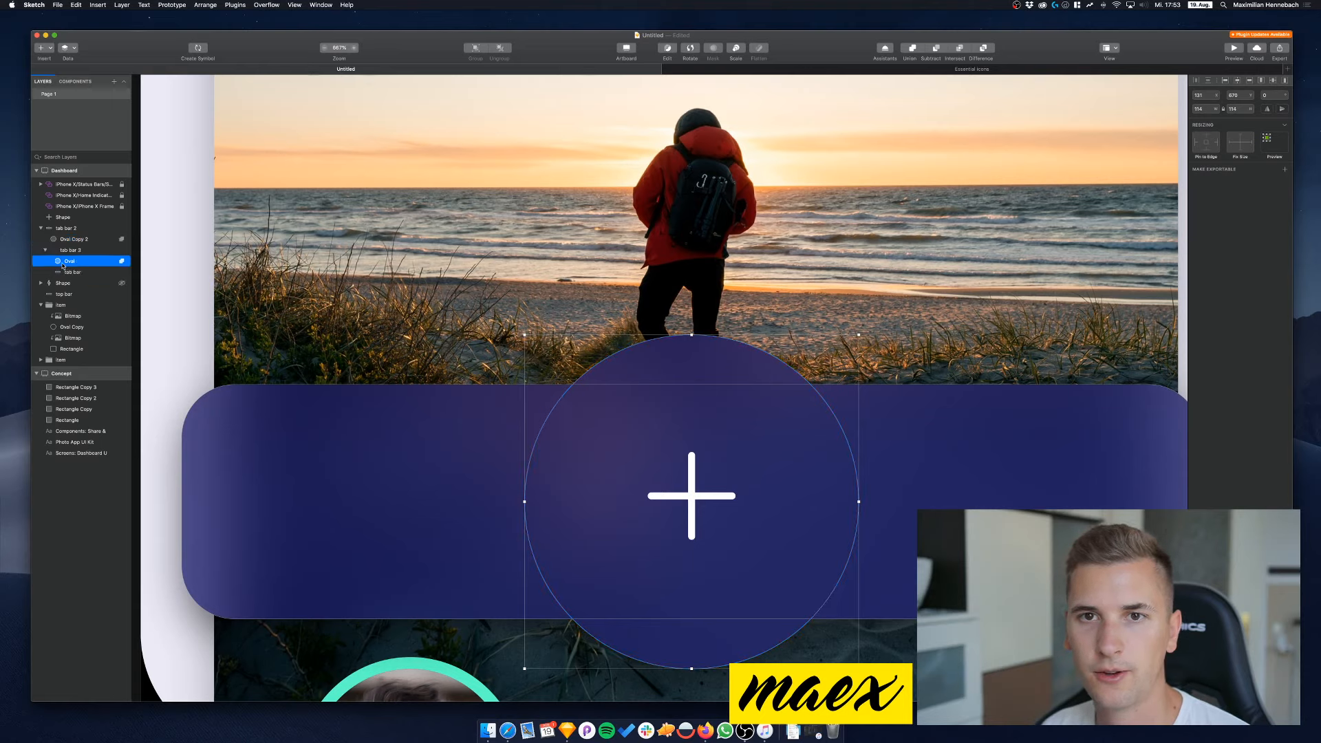
{"action": "key", "text": "super+z"}
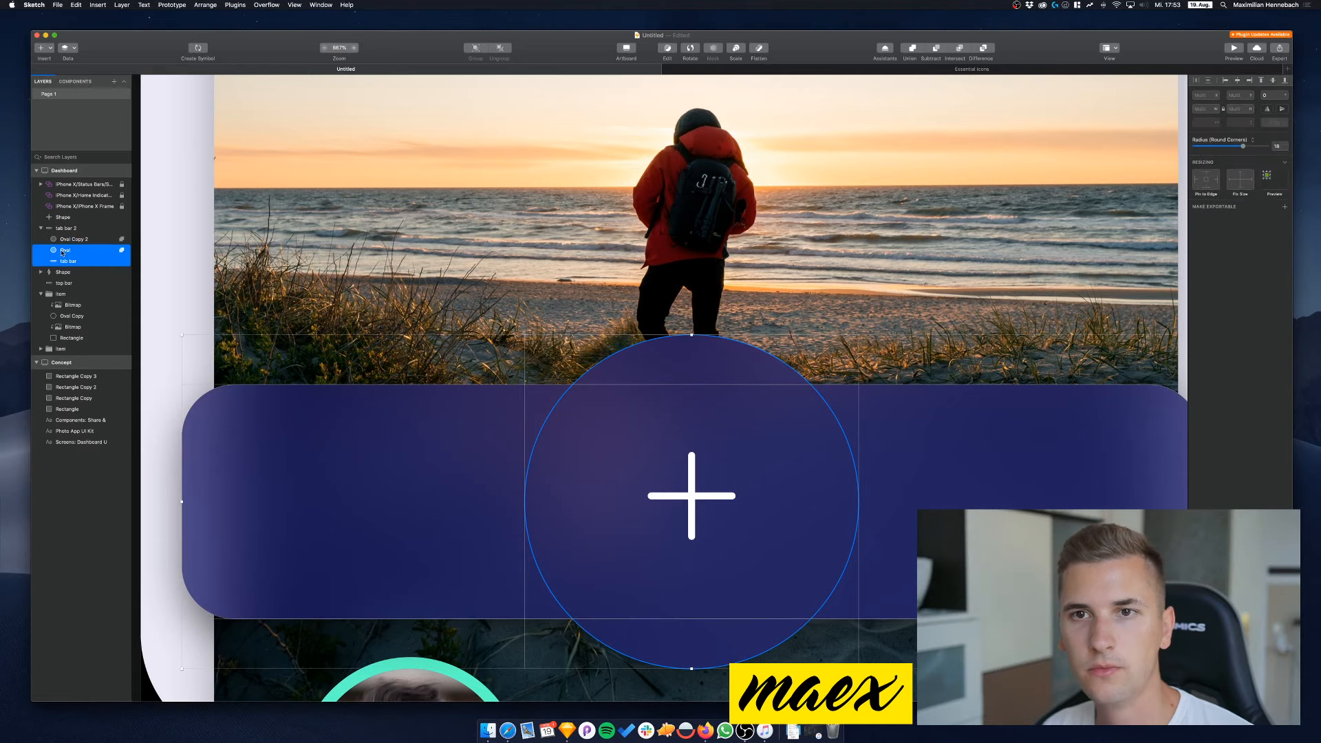
{"action": "left_click", "coordinate": [62, 252]}
{"action": "left_click_drag", "start_coordinate": [62, 252], "coordinate": [61, 225]}
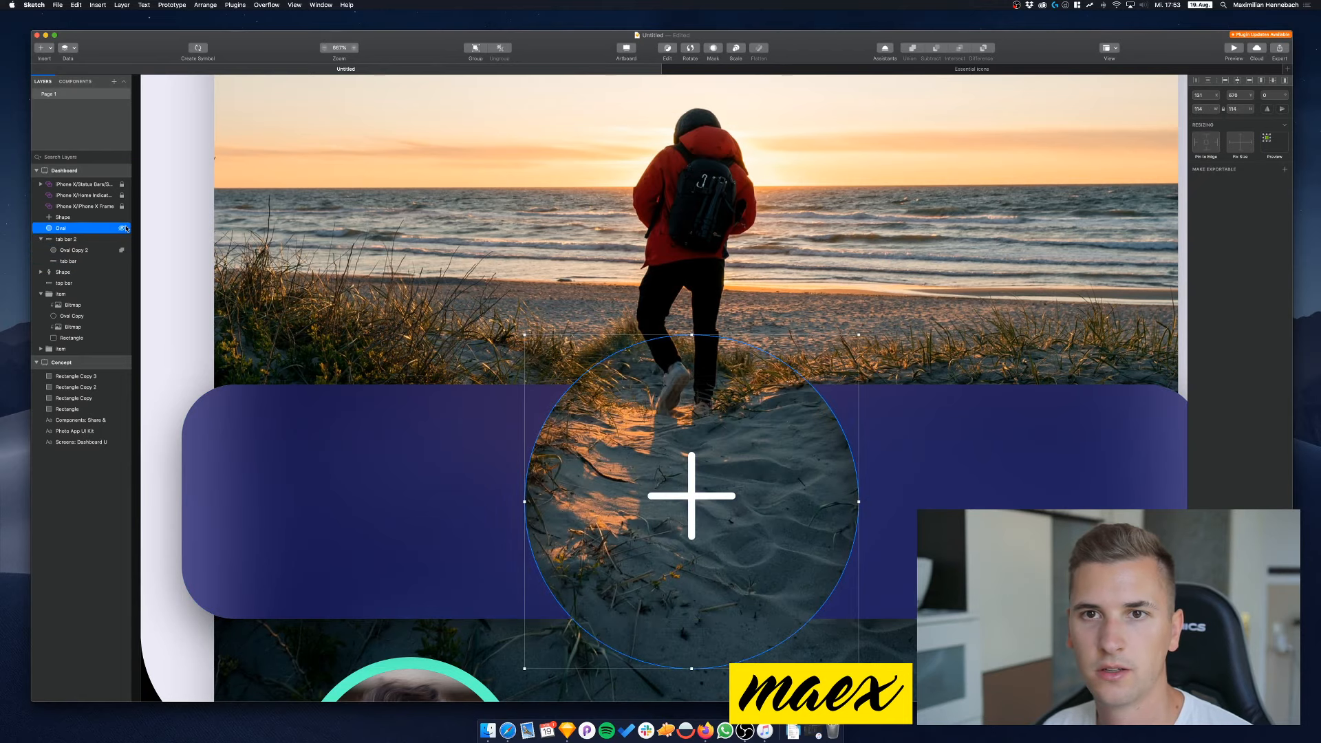
Try moving the left point of the circle inside the tab bar shape up to the bar's upper edge as a mirrored point
{"action": "left_click", "coordinate": [61, 251]}
{"action": "key", "text": "Return"}
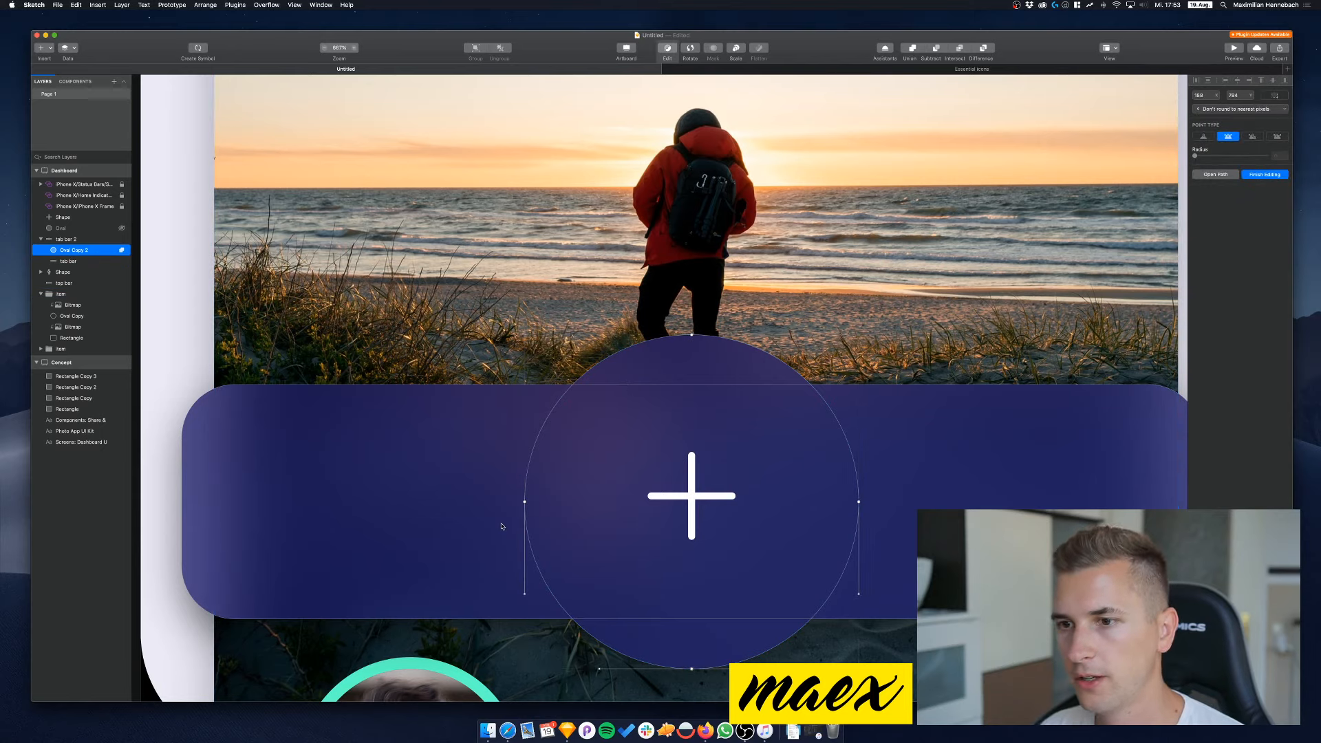
{"action": "left_click_drag", "start_coordinate": [525, 503], "coordinate": [525, 385]}
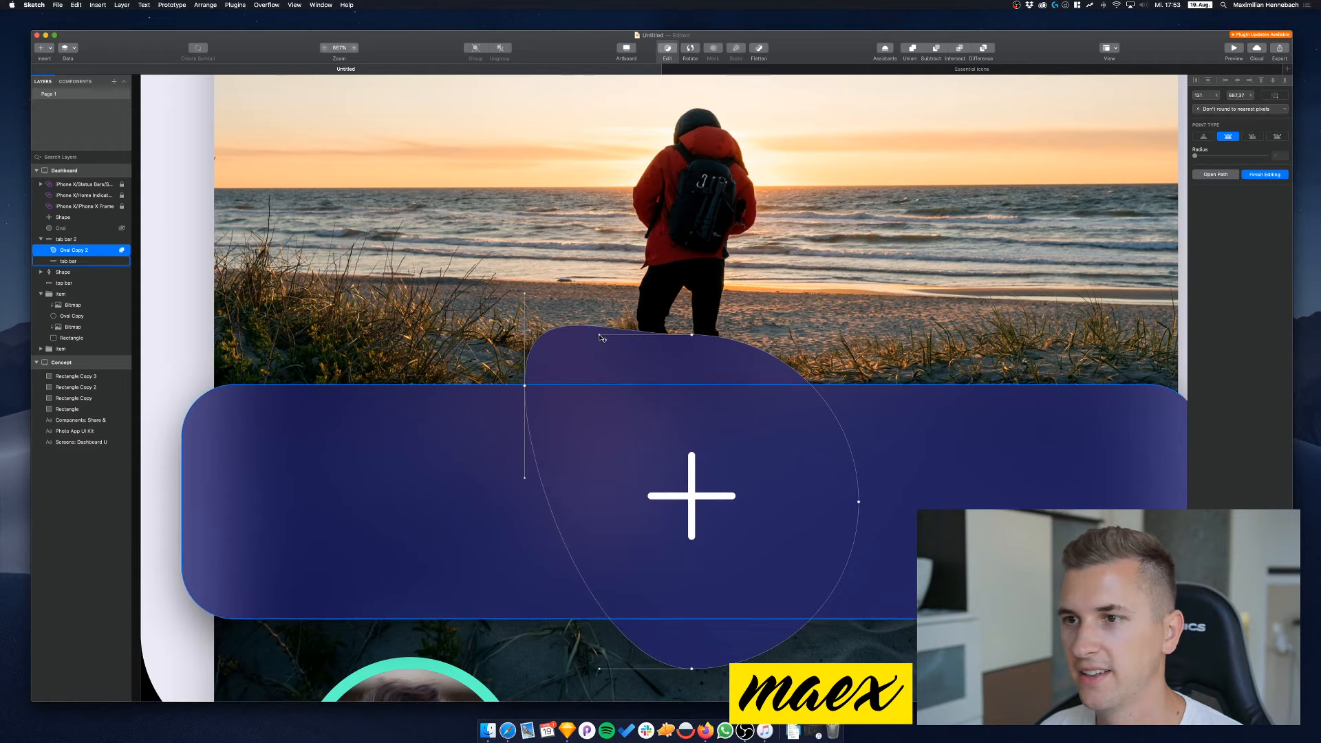
{"action": "key", "text": "Tab"}
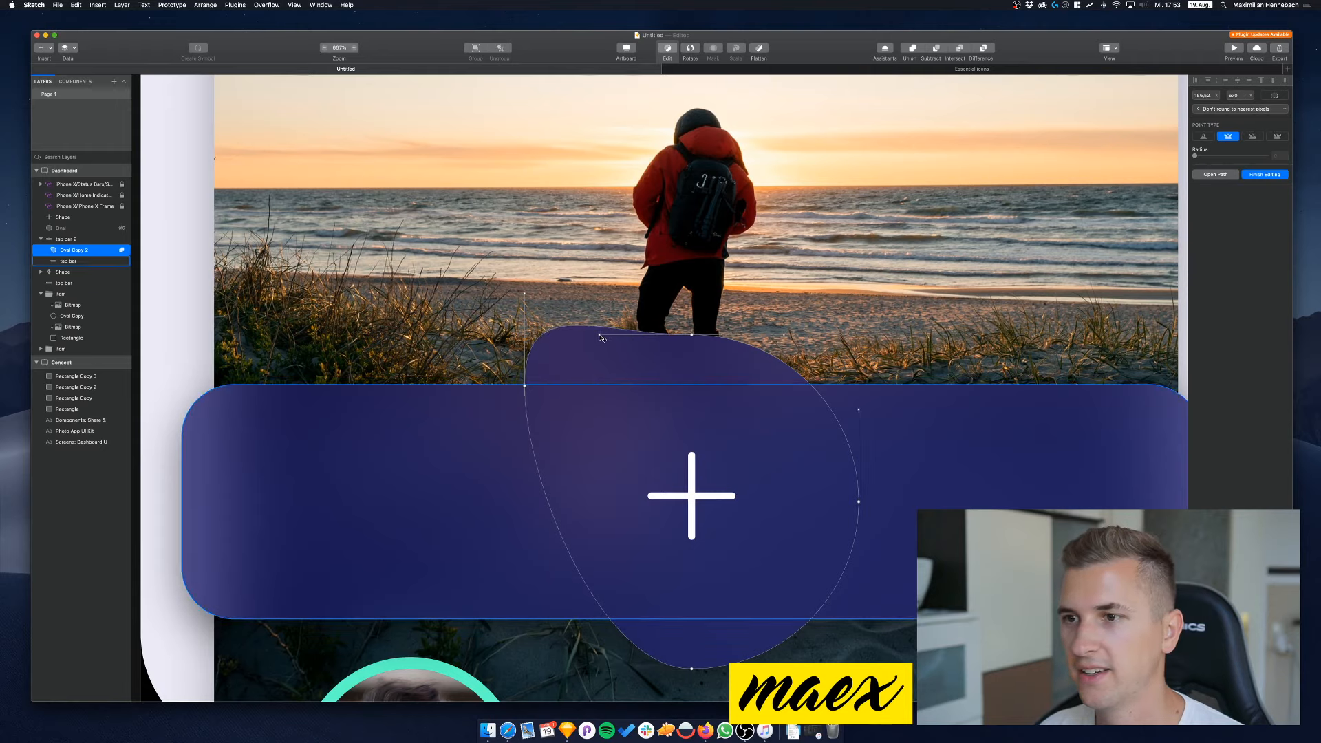
{"action": "double_click", "coordinate": [525, 294]}
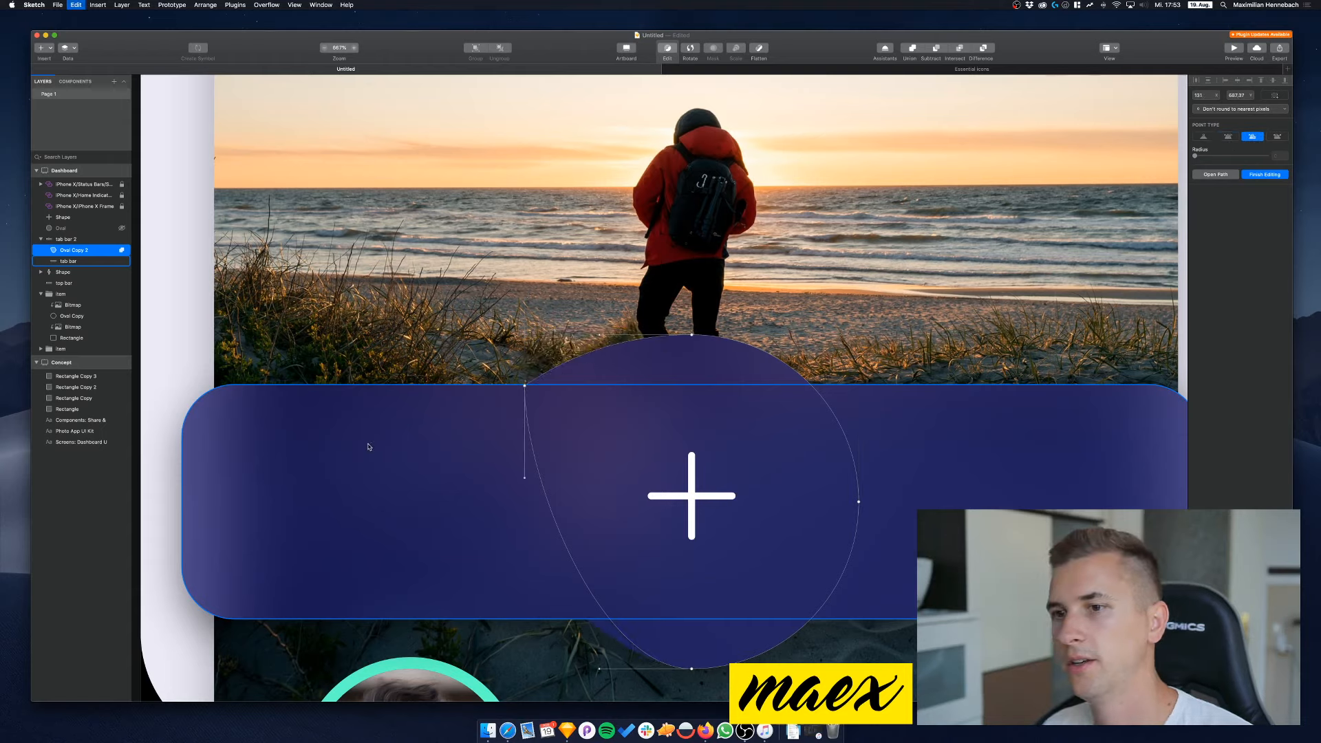
{"action": "key", "text": "2"}
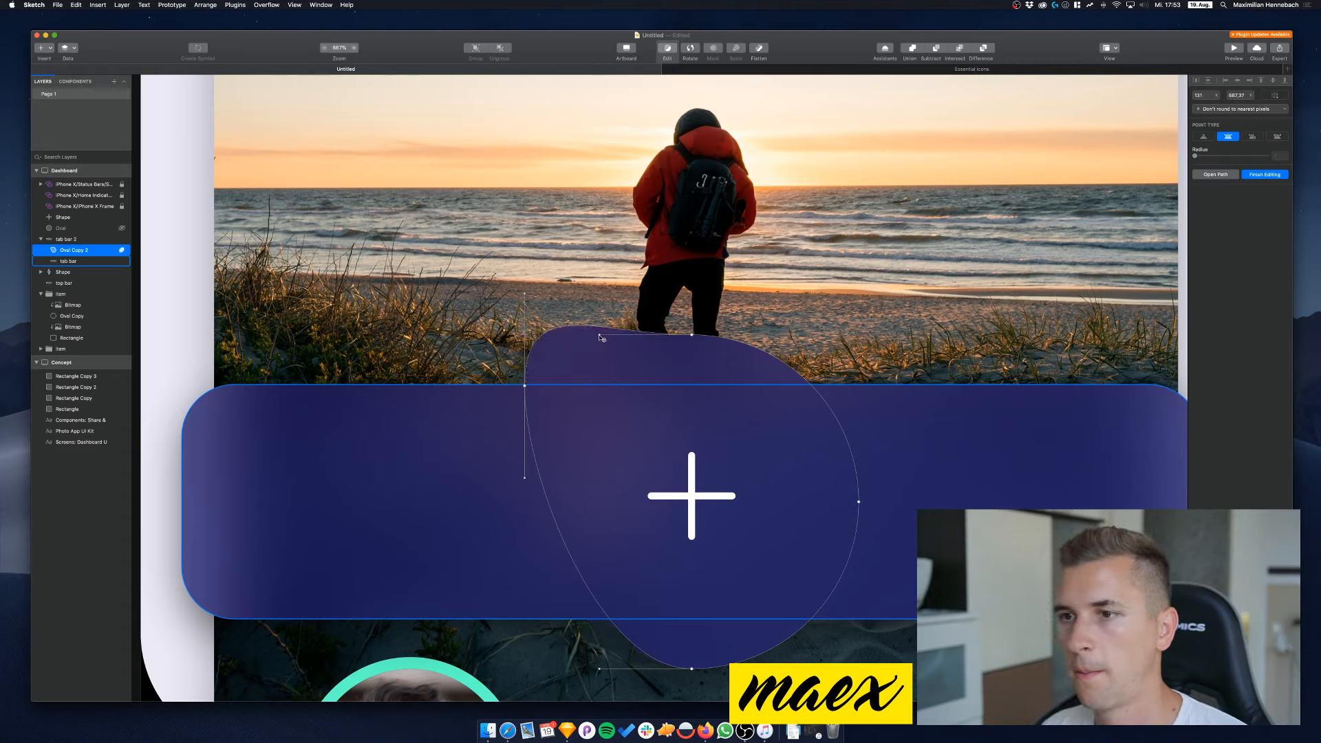
Try bending the circle's upper and lower curves with the handles of its top and bottom points, and finish the path editing
{"action": "left_click_drag", "start_coordinate": [599, 336], "coordinate": [653, 440]}
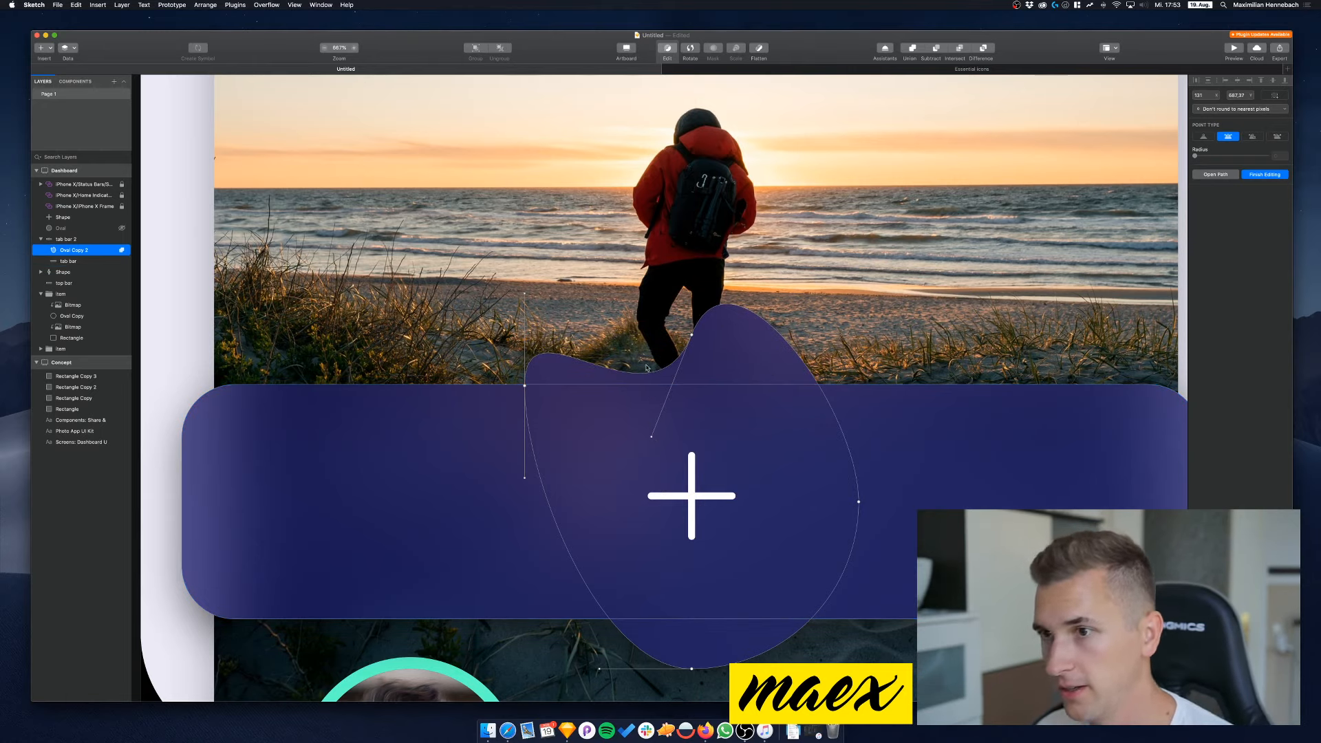
{"action": "left_click_drag", "start_coordinate": [651, 439], "coordinate": [680, 427]}
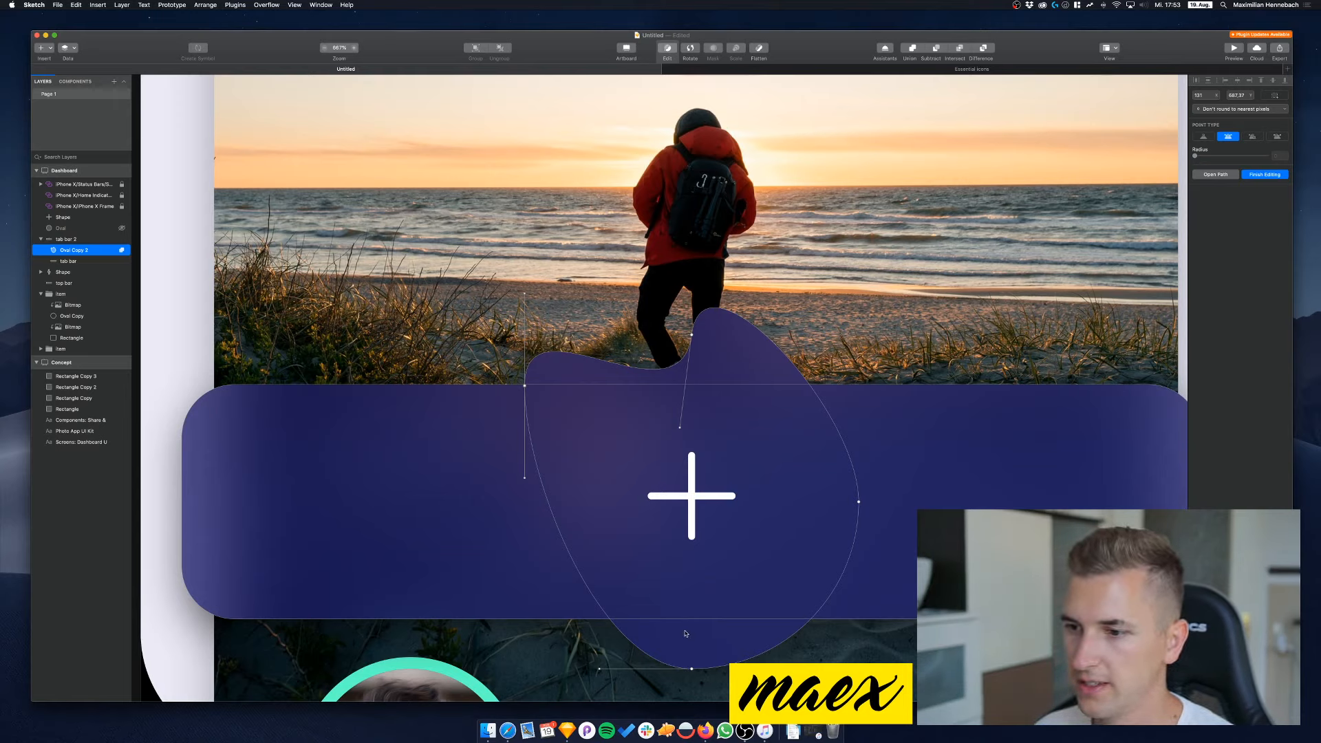
{"action": "key", "text": "Tab"}
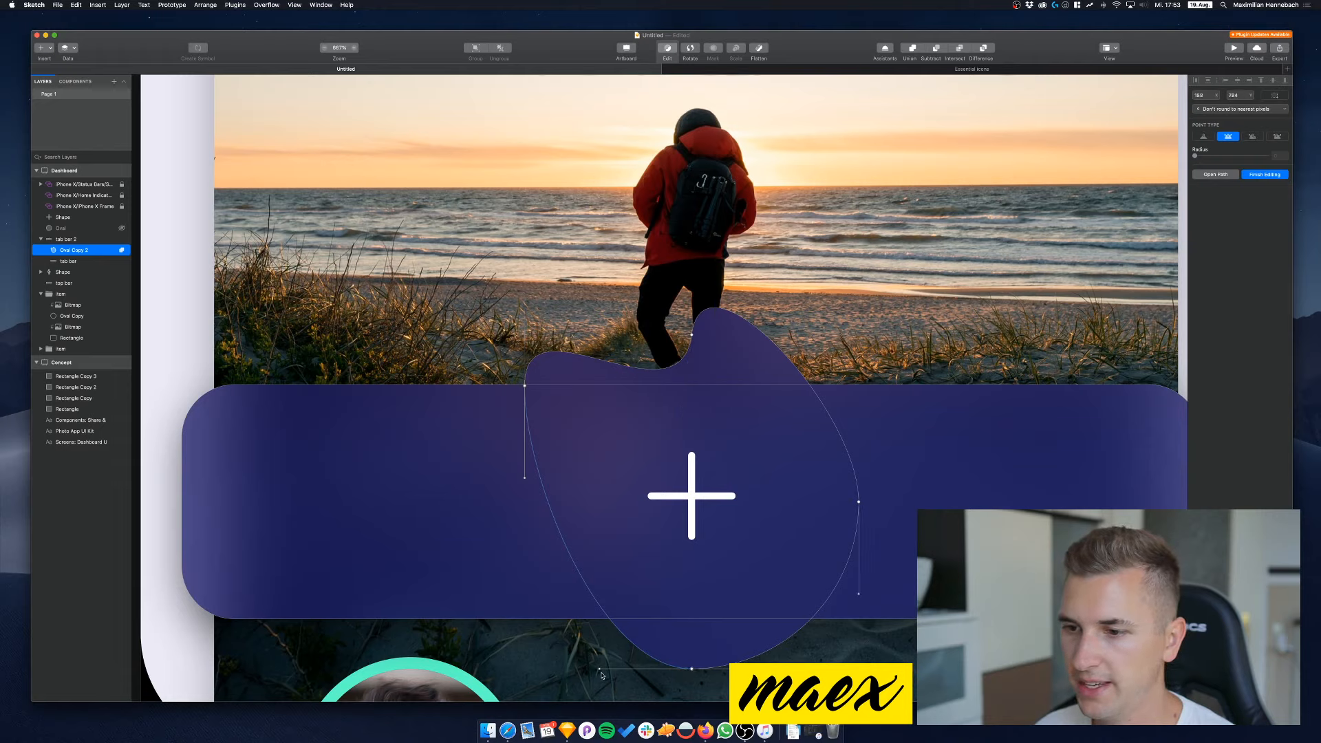
{"action": "left_click_drag", "start_coordinate": [601, 673], "coordinate": [353, 654]}
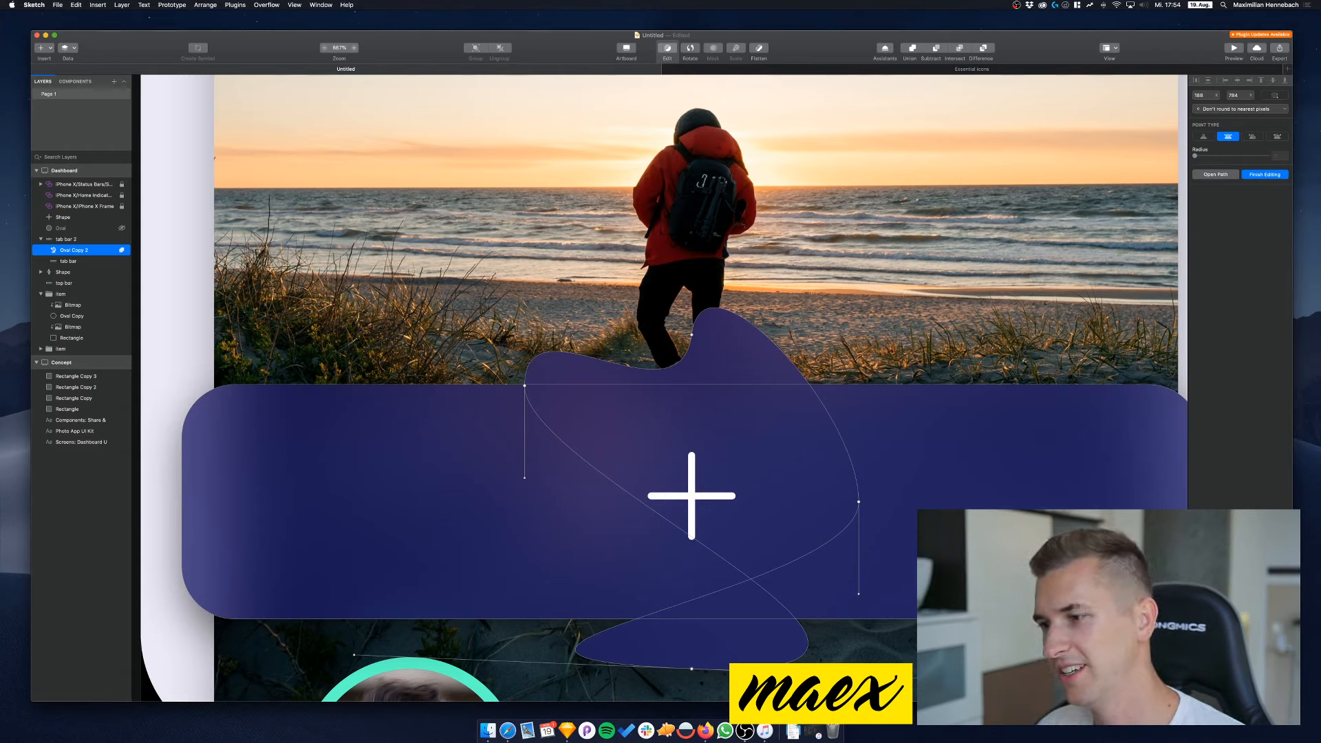
{"action": "left_click_drag", "start_coordinate": [354, 655], "coordinate": [604, 623]}
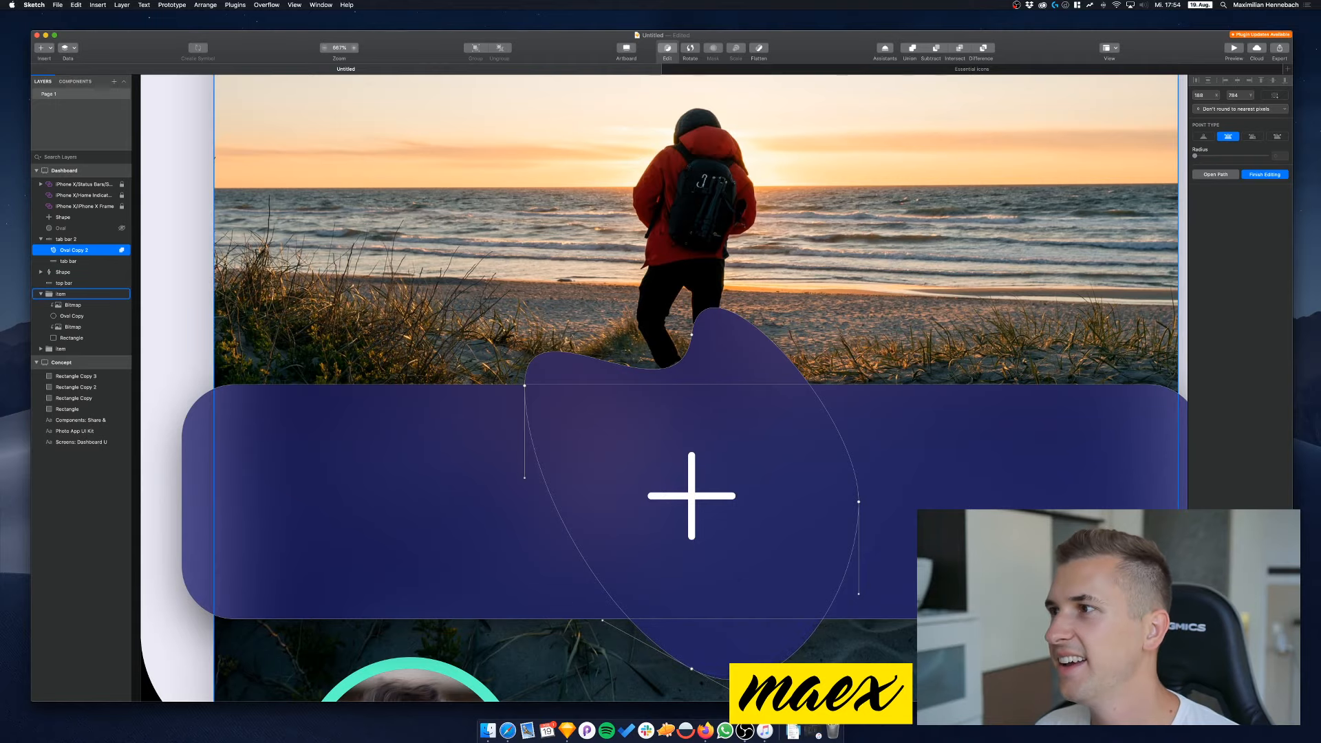
{"action": "left_click", "coordinate": [1263, 174]}
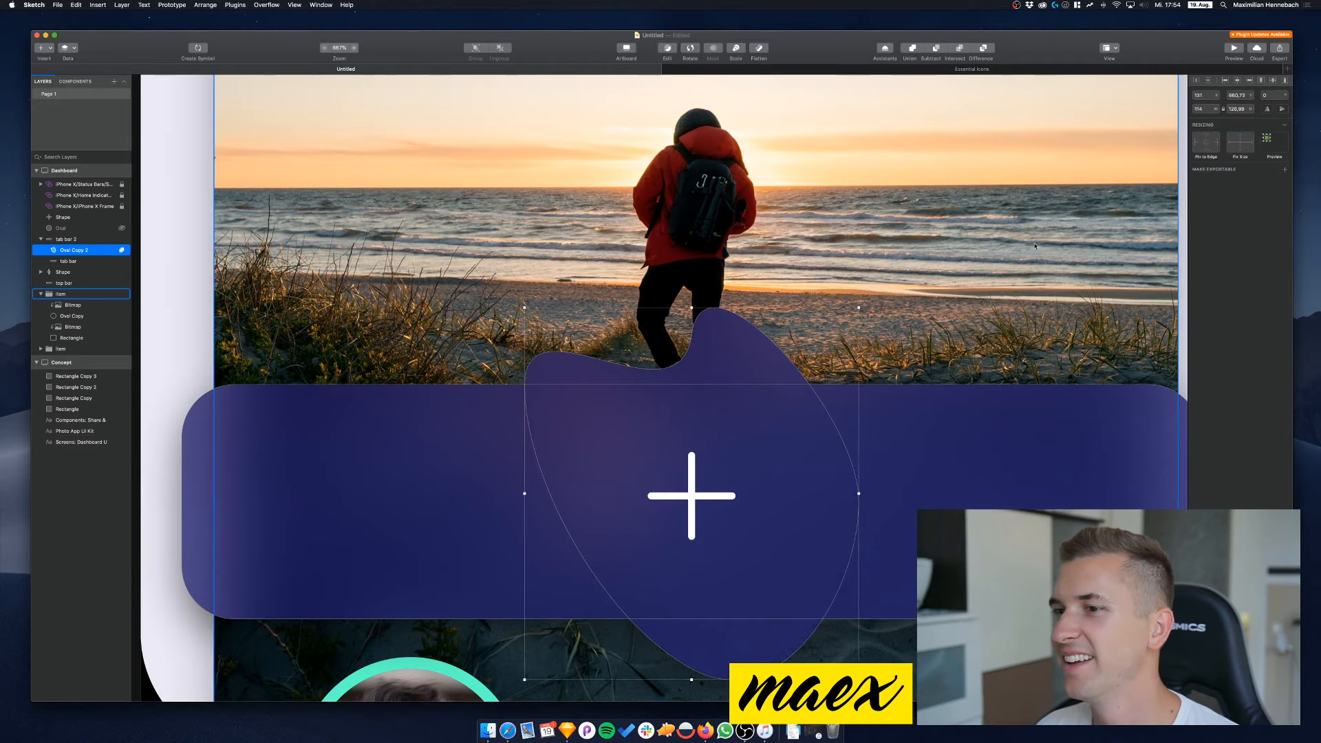
{"action": "scroll", "coordinate": [740, 245], "scroll_direction": "down", "scroll_amount": 3}
{"action": "left_click", "coordinate": [1085, 257]}
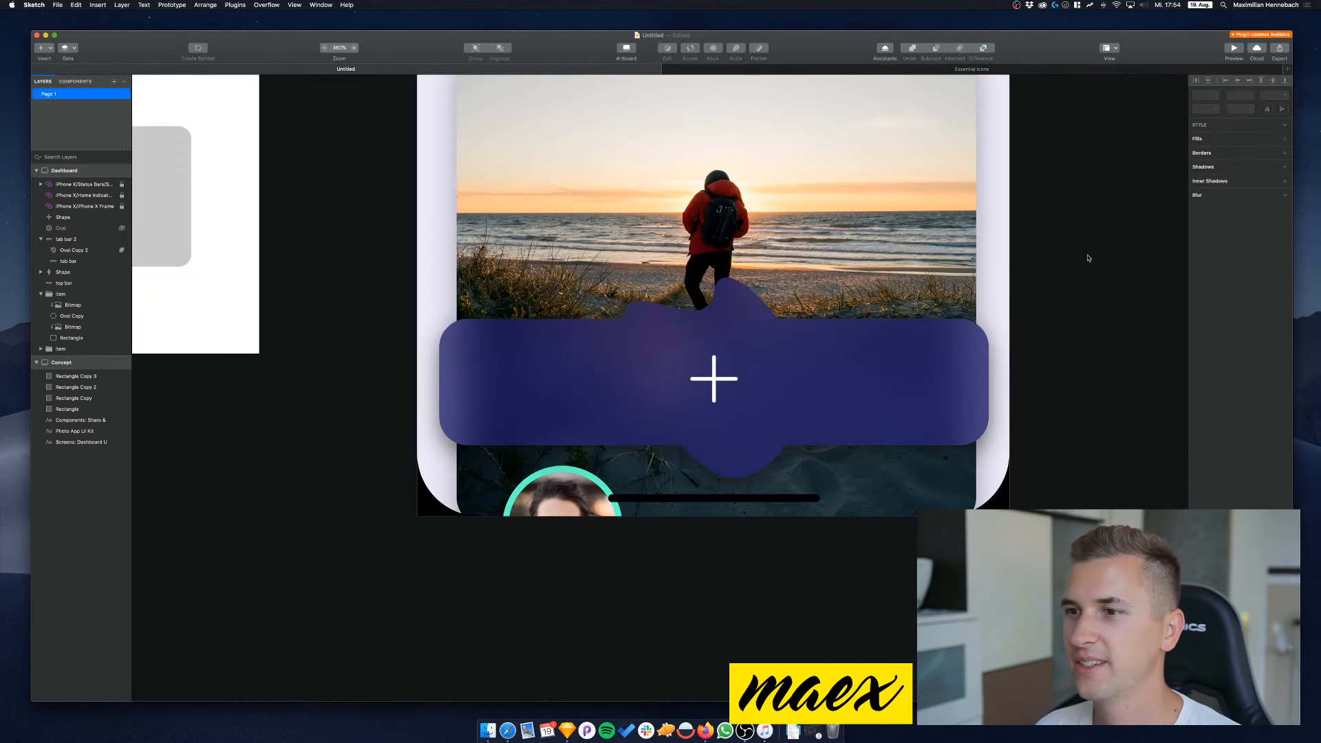
{"action": "scroll", "coordinate": [1089, 258], "scroll_direction": "up", "scroll_amount": 1}
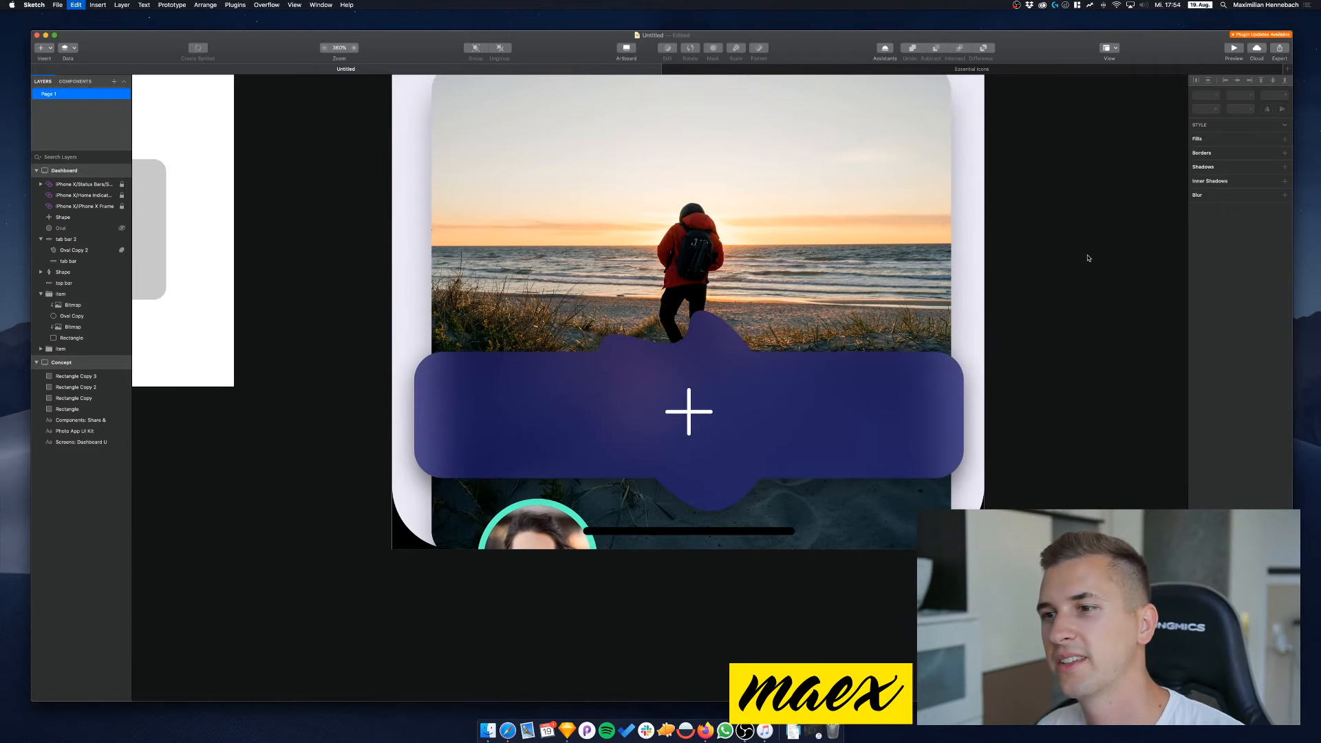
Undo the point edits on the tab bar's circle and the hiding of the separate circle above it
{"action": "key", "text": "super+z"}
{"action": "key", "text": "super+z"}
{"action": "key", "text": "super+z"}
{"action": "key", "text": "super+z"}
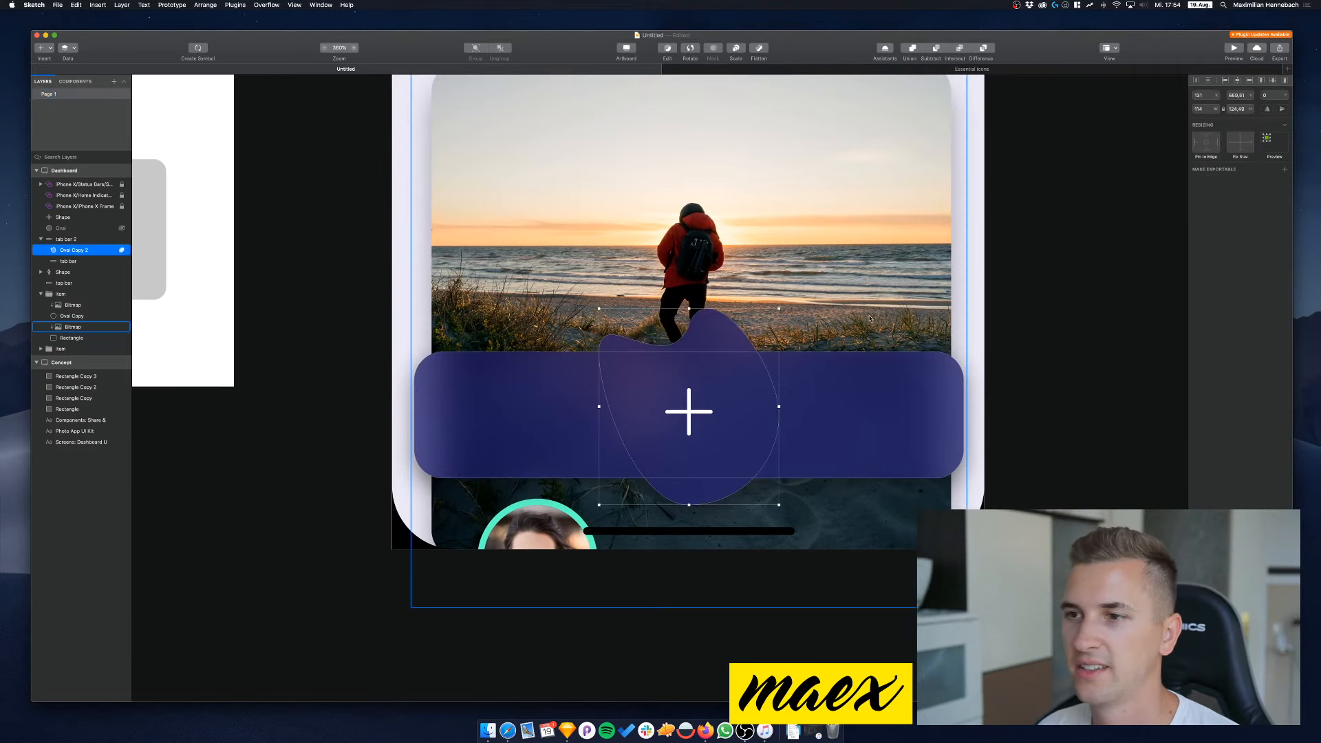
{"action": "key", "text": "super+shift+z"}
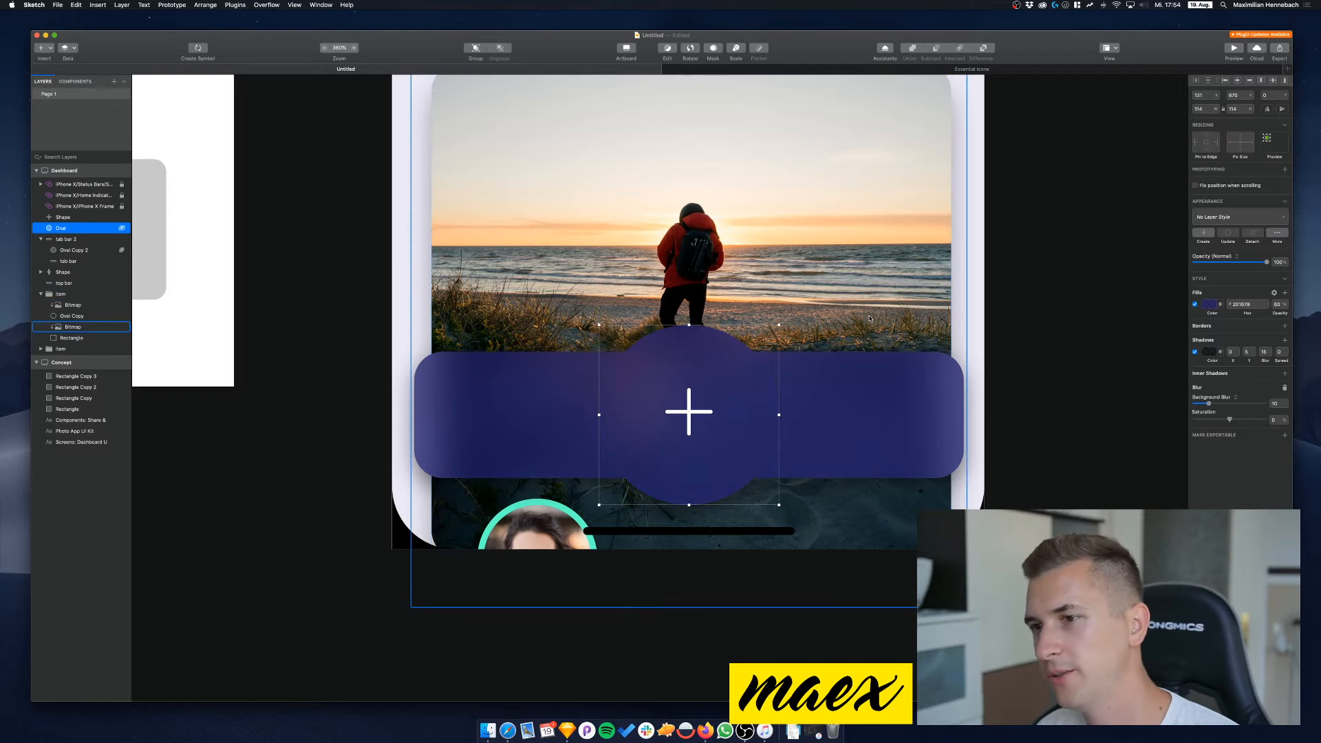
{"action": "key", "text": "super+z"}
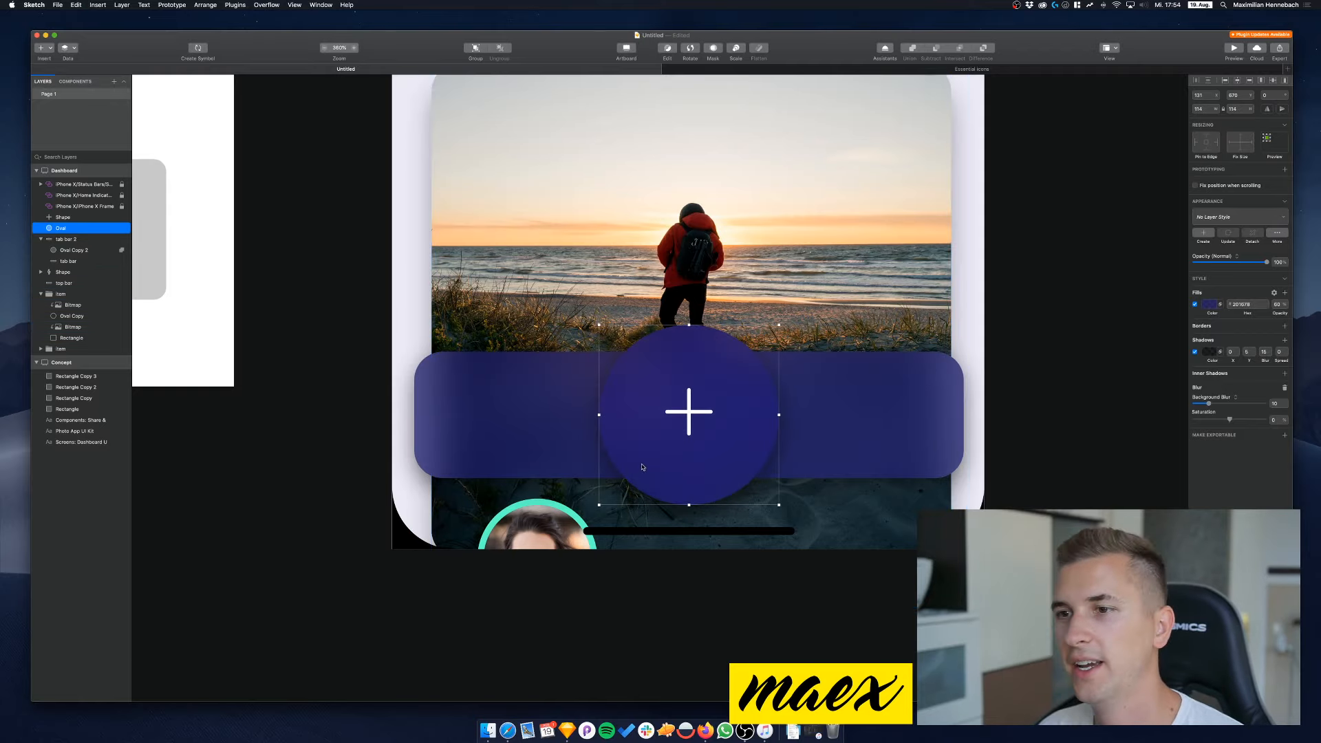
Fill the separate circle behind the plus icon with the pink document color after comparing it with the mint green
{"action": "scroll", "coordinate": [642, 468], "scroll_direction": "up", "scroll_amount": 2}
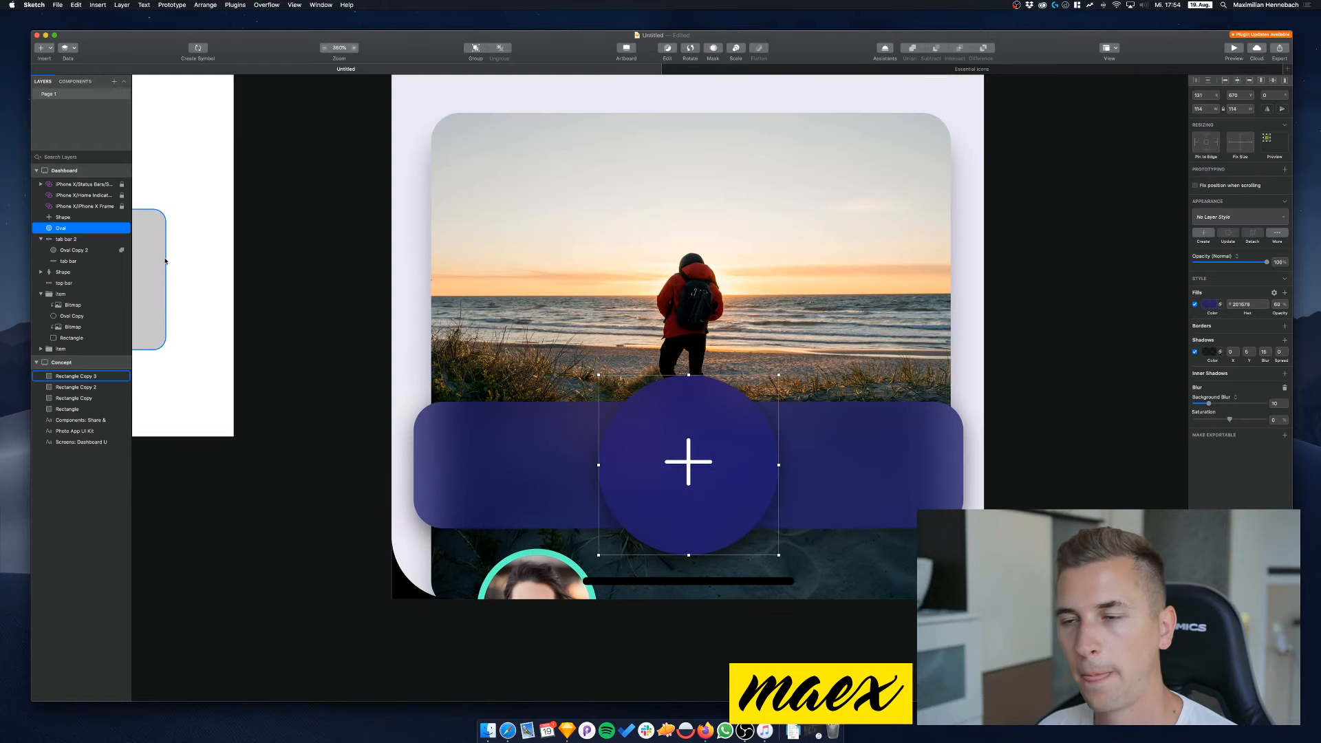
{"action": "left_click", "coordinate": [1209, 307]}
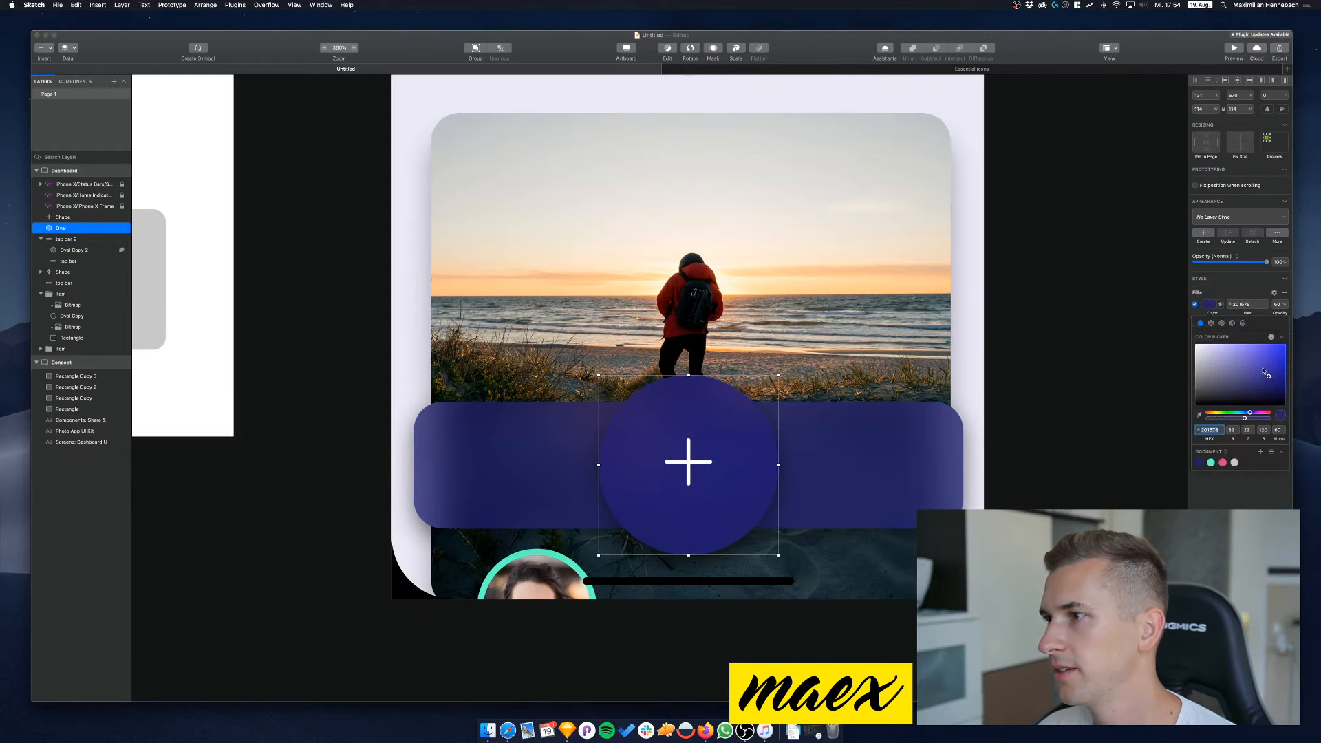
{"action": "left_click", "coordinate": [1224, 463]}
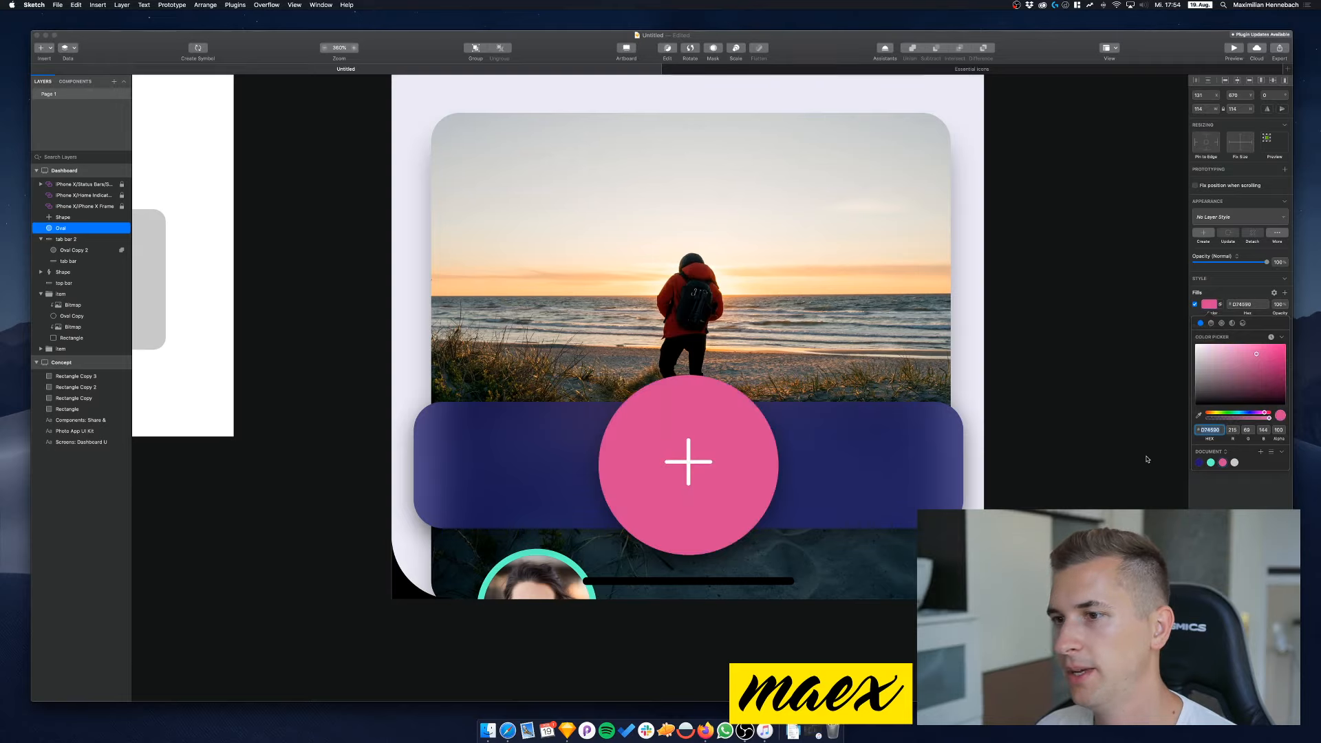
{"action": "left_click", "coordinate": [1211, 462]}
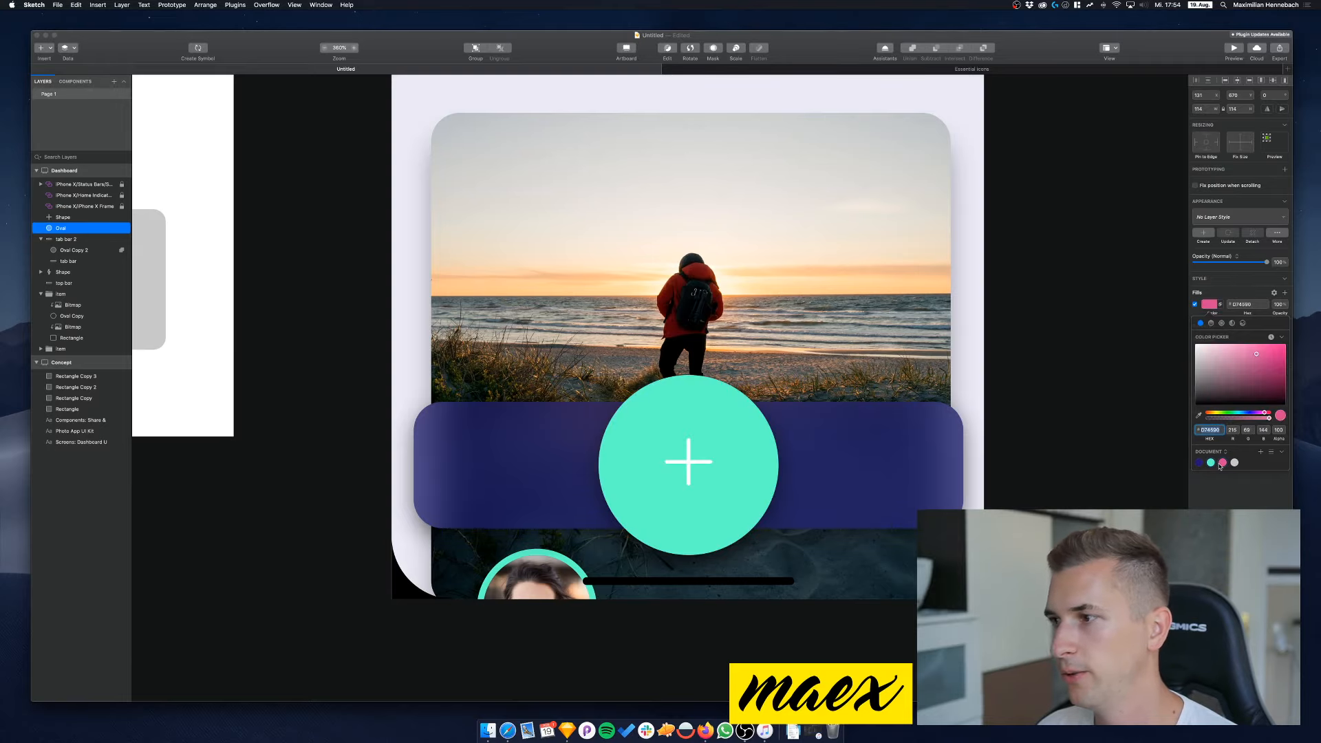
{"action": "left_click", "coordinate": [1223, 462]}
Shrink the pink circle around its center so the tab bar's bulge forms a blue ring around it
{"action": "scroll", "coordinate": [820, 367], "scroll_direction": "down", "scroll_amount": 2}
{"action": "scroll", "coordinate": [821, 367], "scroll_direction": "down", "scroll_amount": 2}
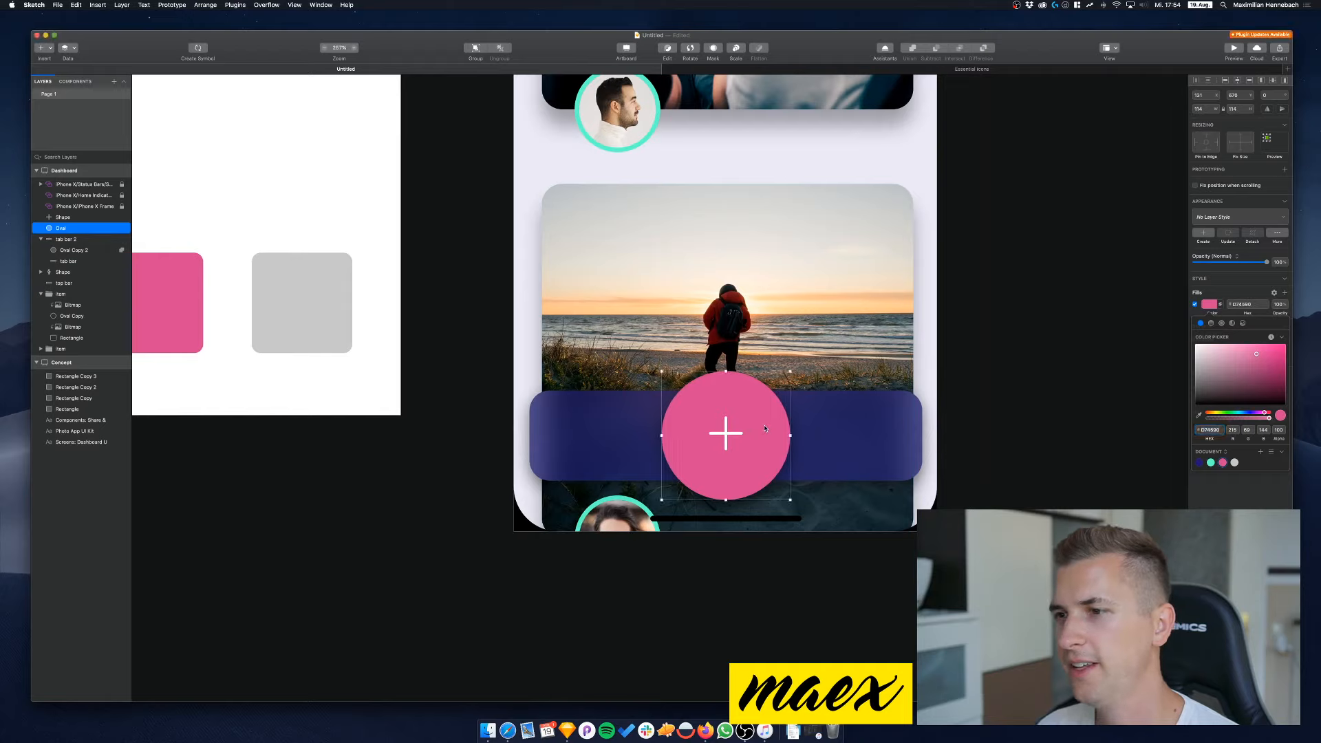
{"action": "key", "text": "alt"}
{"action": "left_click_drag", "start_coordinate": [790, 500], "coordinate": [780, 490]}
Shrink the circle inside the combined tab bar shape around its center to 106 × 106 px
{"action": "left_click", "coordinate": [69, 239]}
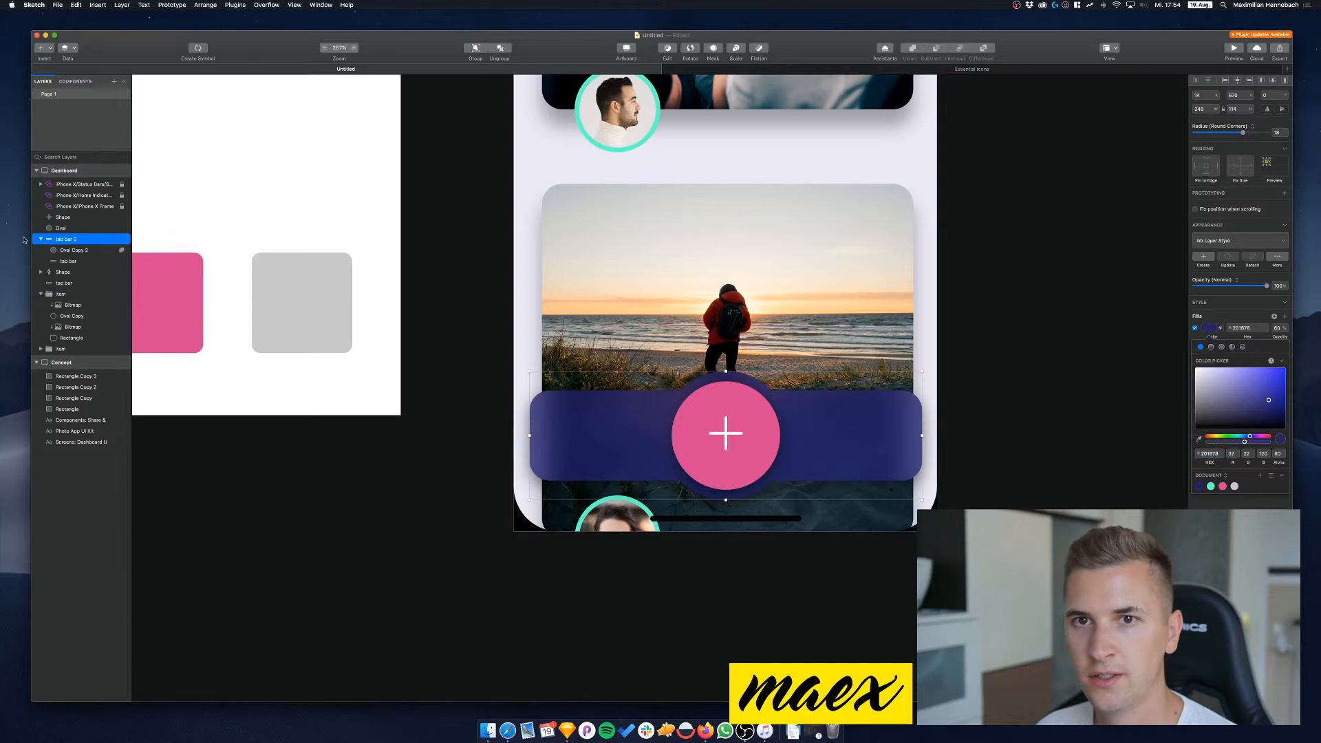
{"action": "left_click", "coordinate": [86, 252]}
{"action": "key", "text": "alt"}
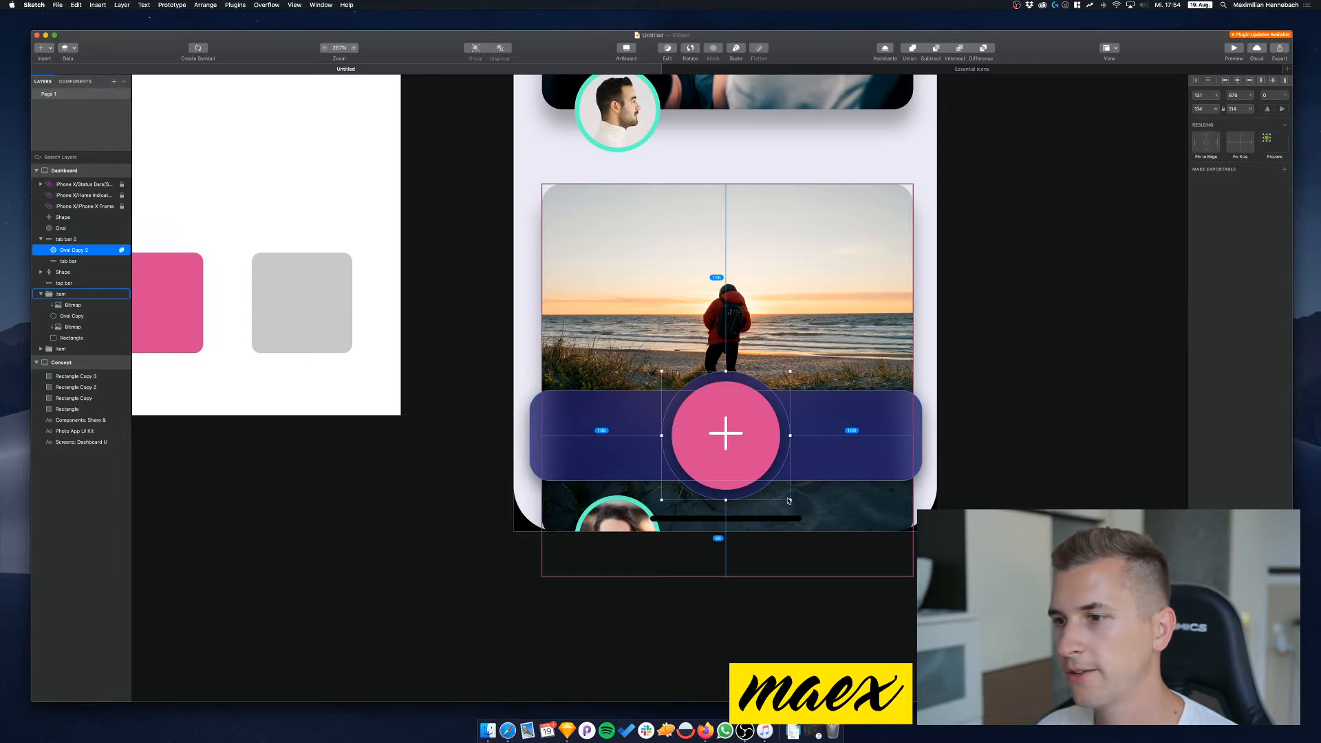
{"action": "left_click_drag", "start_coordinate": [789, 500], "coordinate": [783, 496]}
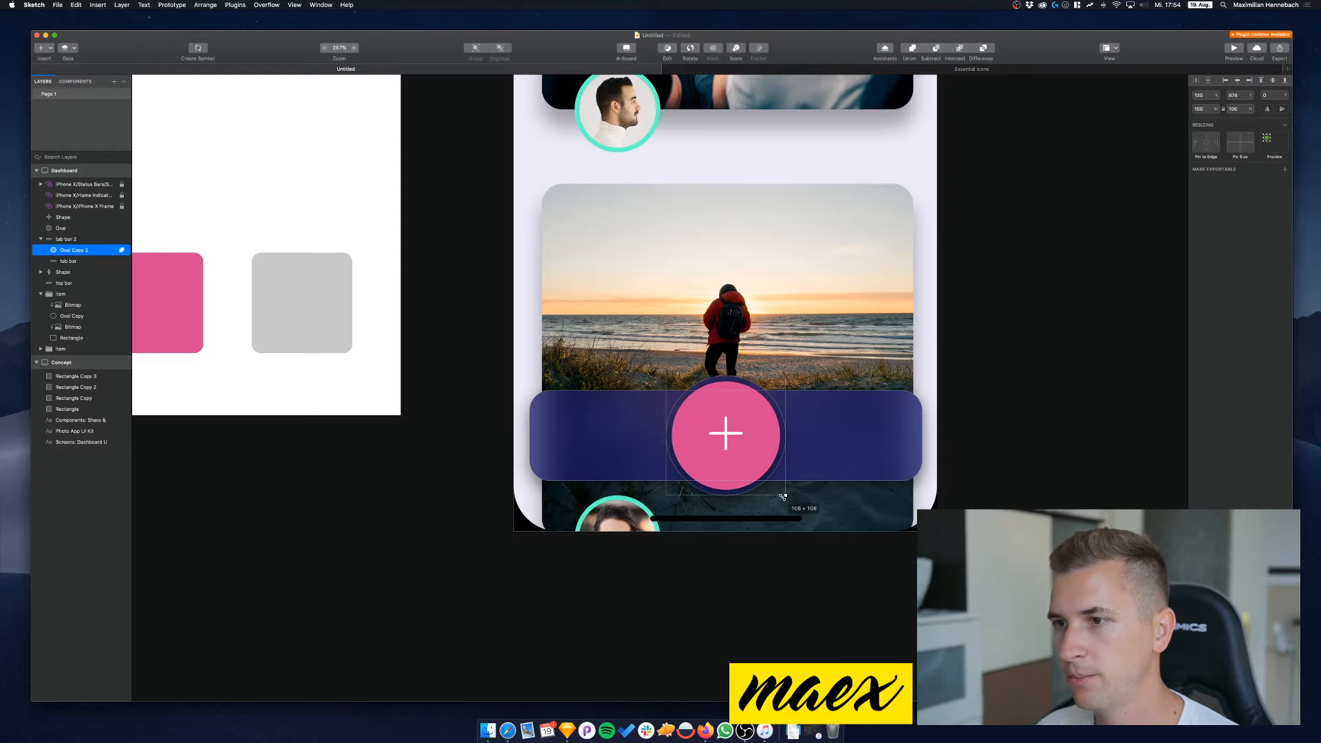
{"action": "left_click", "coordinate": [984, 432]}
Switch to Safari and search the web for "blobs sketch" in a new tab
{"action": "scroll", "coordinate": [984, 432], "scroll_direction": "left", "scroll_amount": 3}
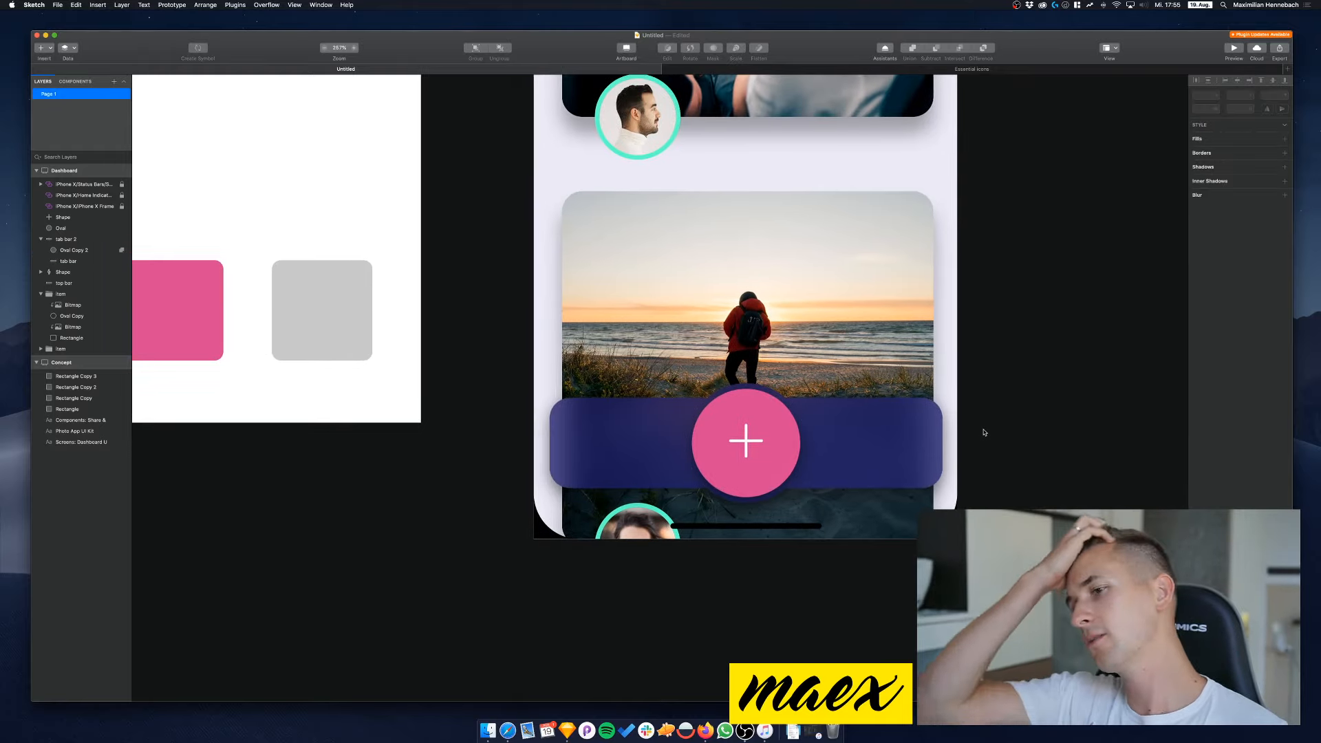
{"action": "scroll", "coordinate": [984, 432], "scroll_direction": "down", "scroll_amount": 5}
{"action": "scroll", "coordinate": [984, 432], "scroll_direction": "up", "scroll_amount": 2}
{"action": "scroll", "coordinate": [984, 433], "scroll_direction": "down", "scroll_amount": 2}
{"action": "scroll", "coordinate": [984, 433], "scroll_direction": "right", "scroll_amount": 2}
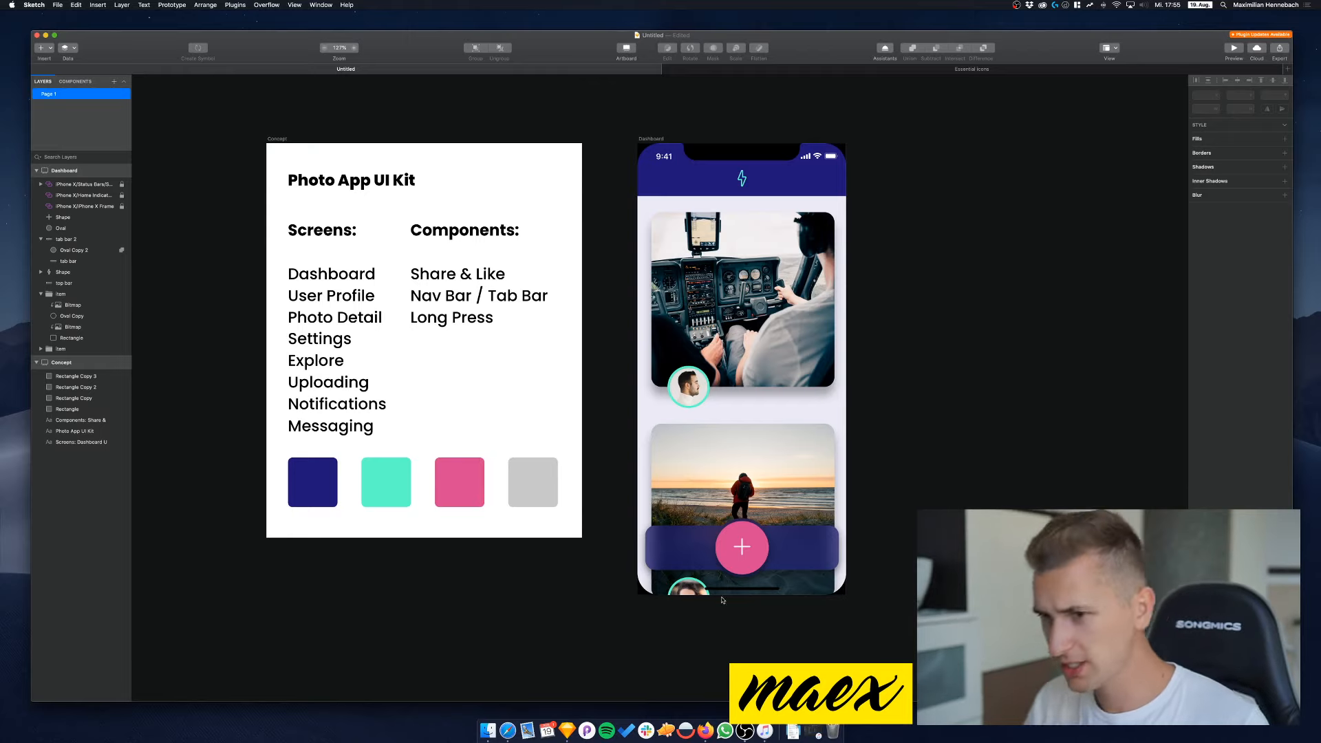
{"action": "left_click", "coordinate": [508, 731]}
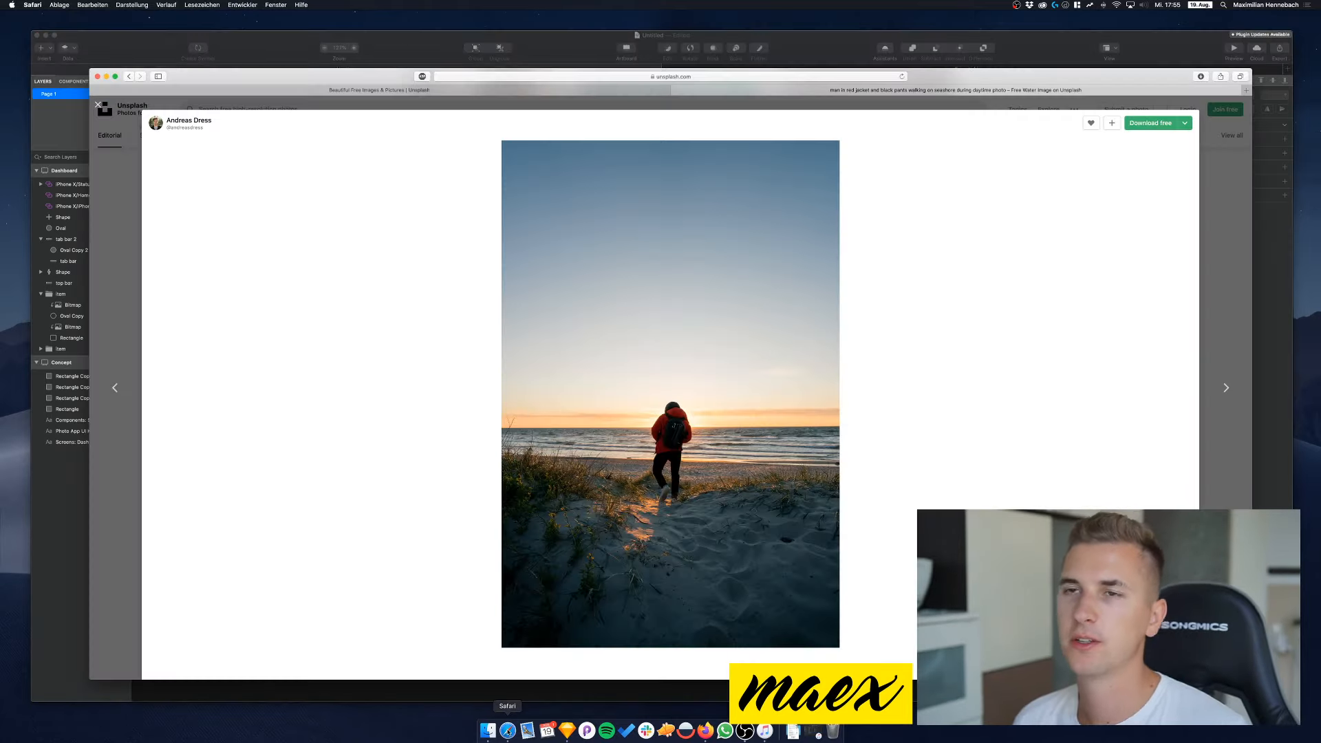
{"action": "key", "text": "super+t"}
{"action": "type", "text": "blobs sketch"}
{"action": "key", "text": "Return"}
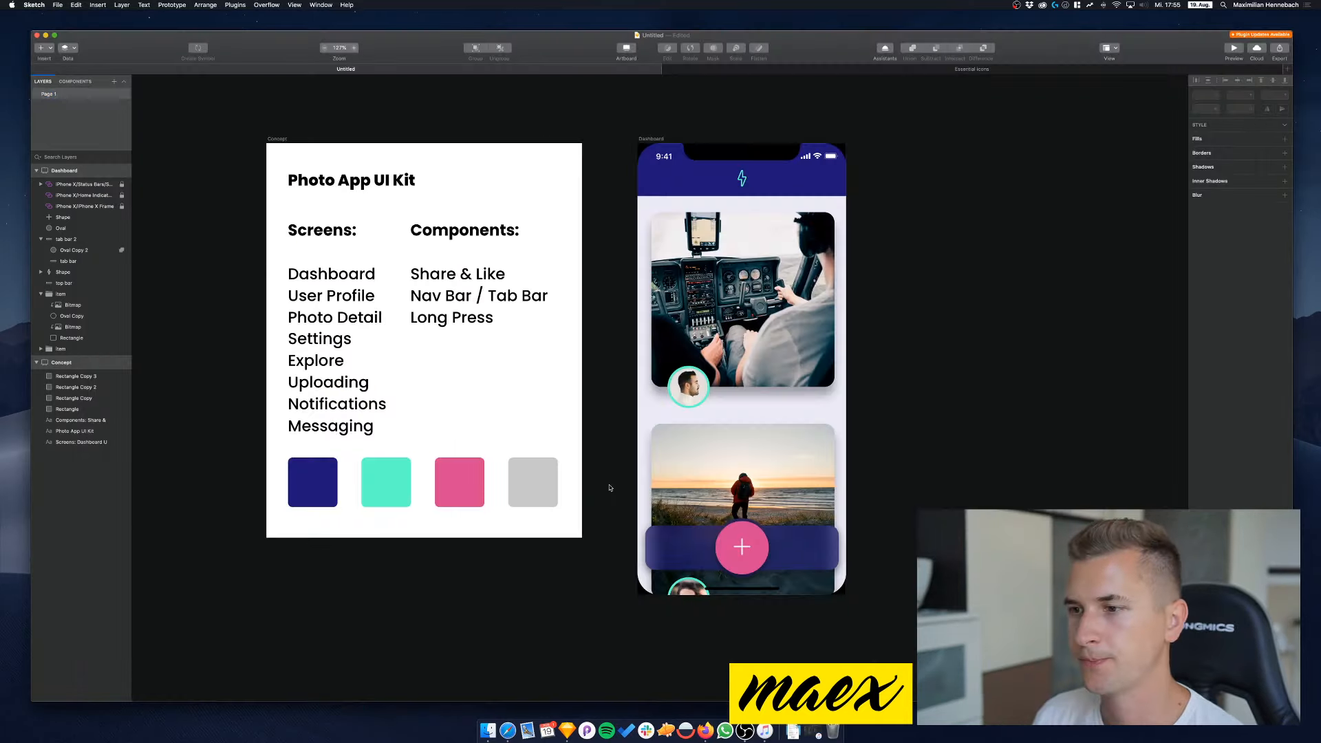
Enlarge the circle inside the combined tab bar shape around its center to 110 × 110 px
{"action": "scroll", "coordinate": [610, 488], "scroll_direction": "right", "scroll_amount": 2}
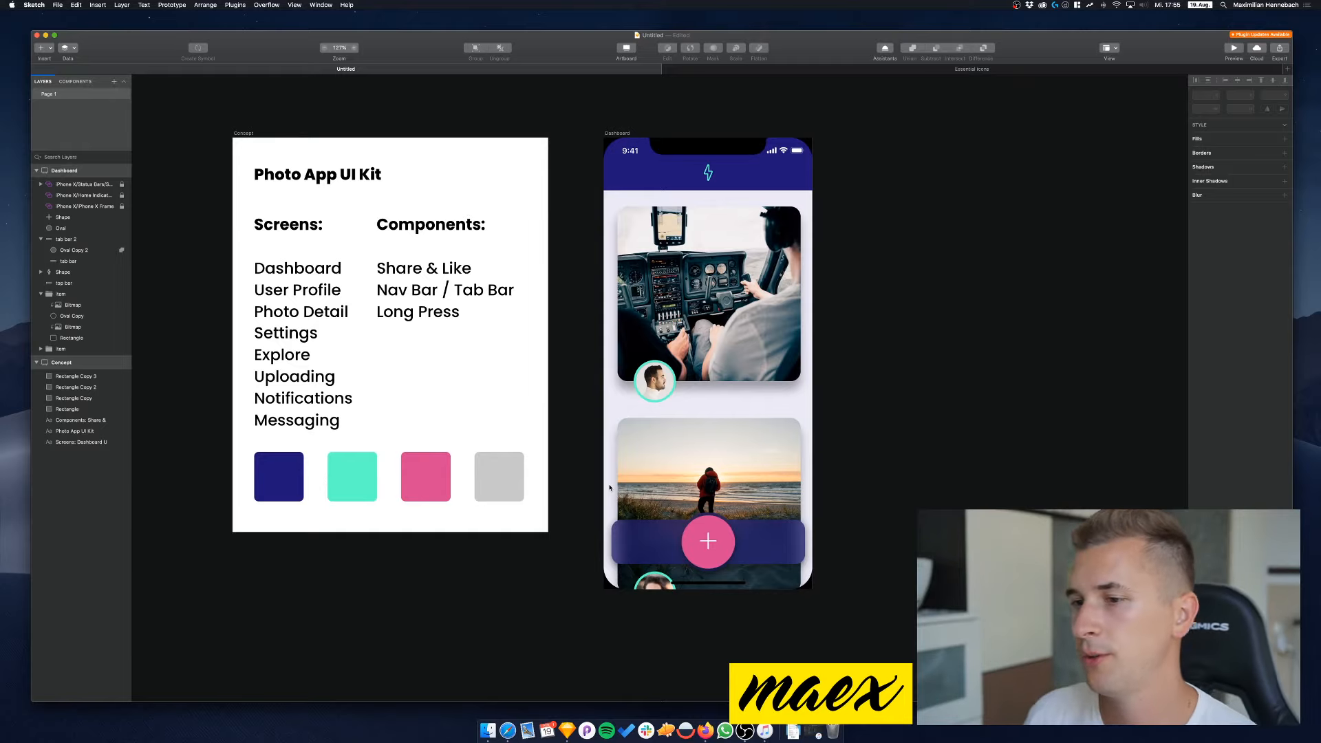
{"action": "scroll", "coordinate": [719, 520], "scroll_direction": "up", "scroll_amount": 5}
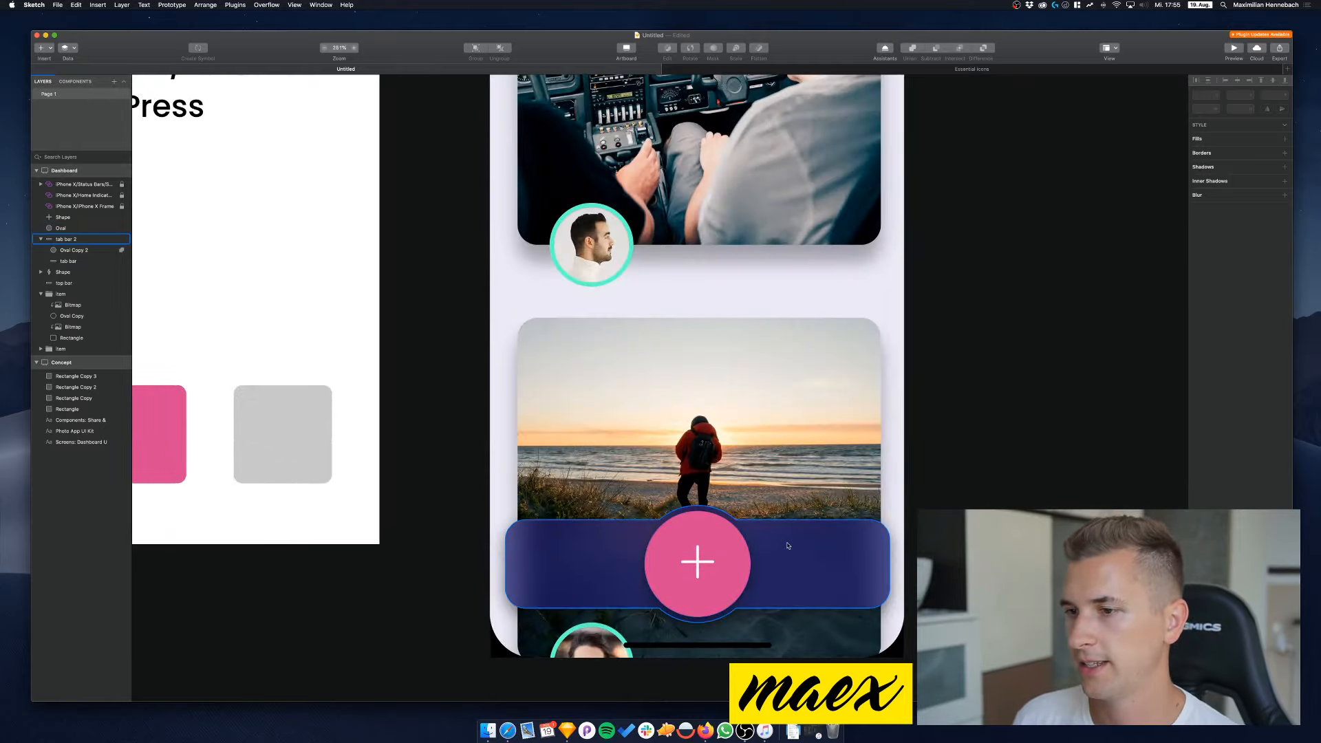
{"action": "left_click", "coordinate": [723, 522]}
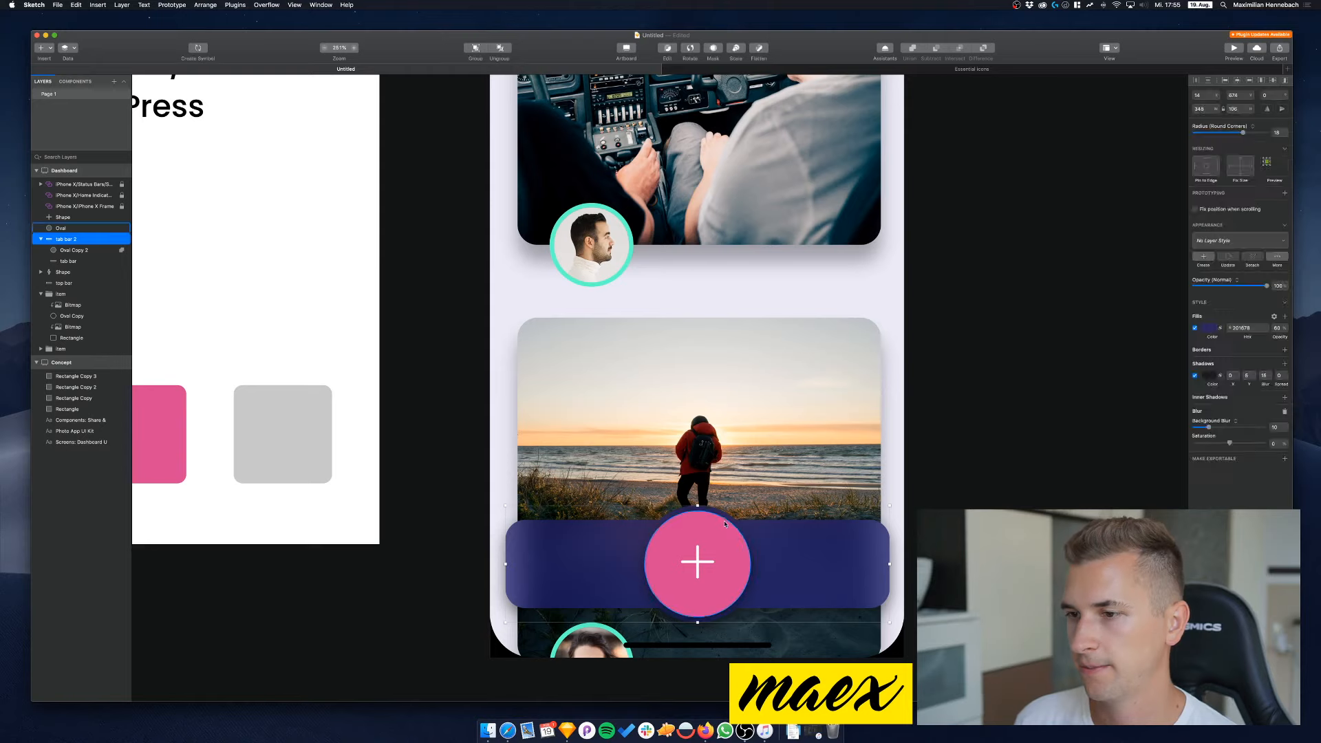
{"action": "left_click", "coordinate": [43, 251]}
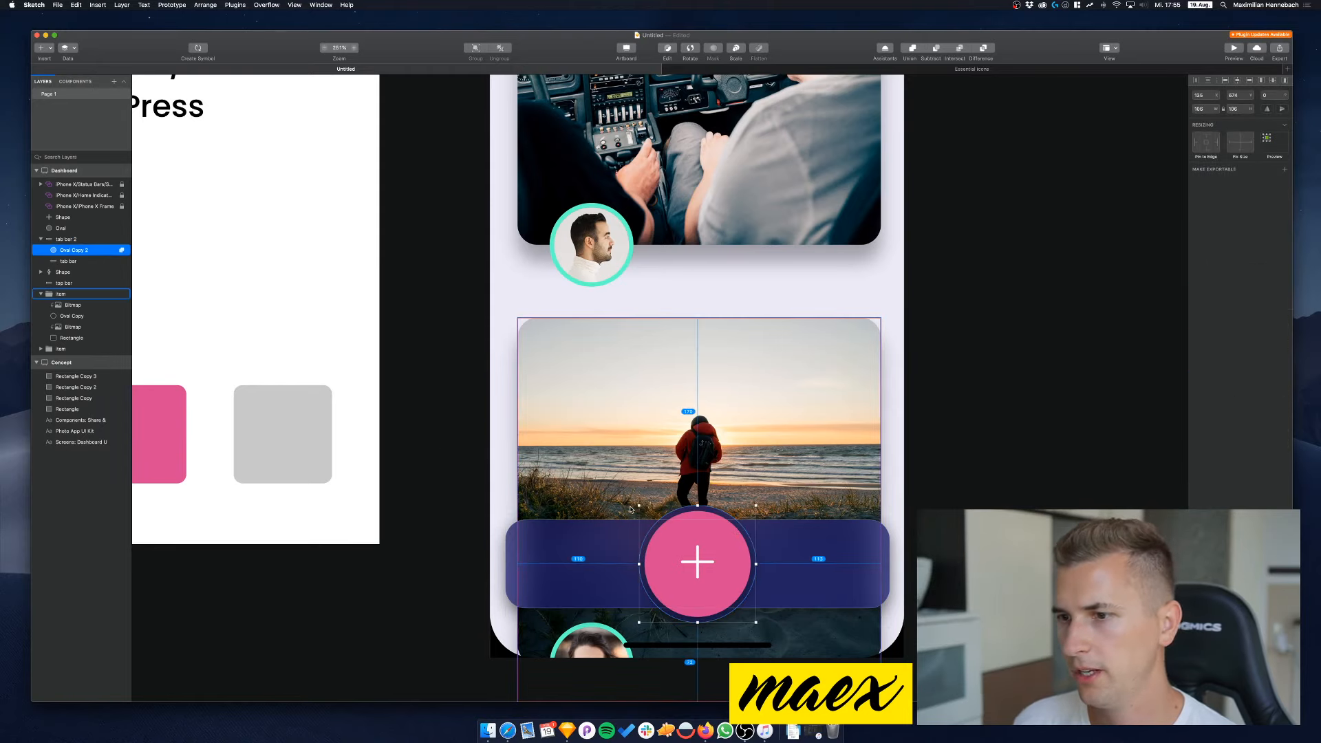
{"action": "left_click_drag", "start_coordinate": [640, 506], "coordinate": [635, 504]}
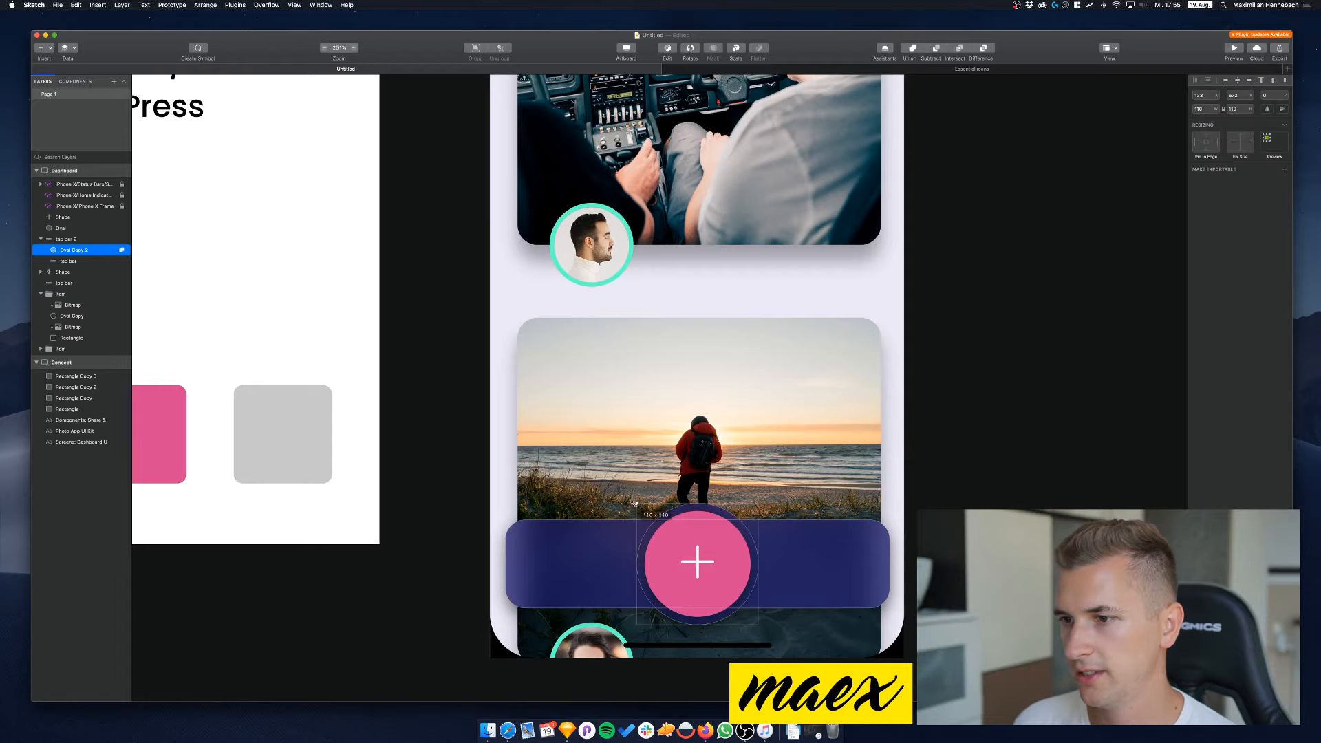
{"action": "left_click", "coordinate": [1002, 508]}
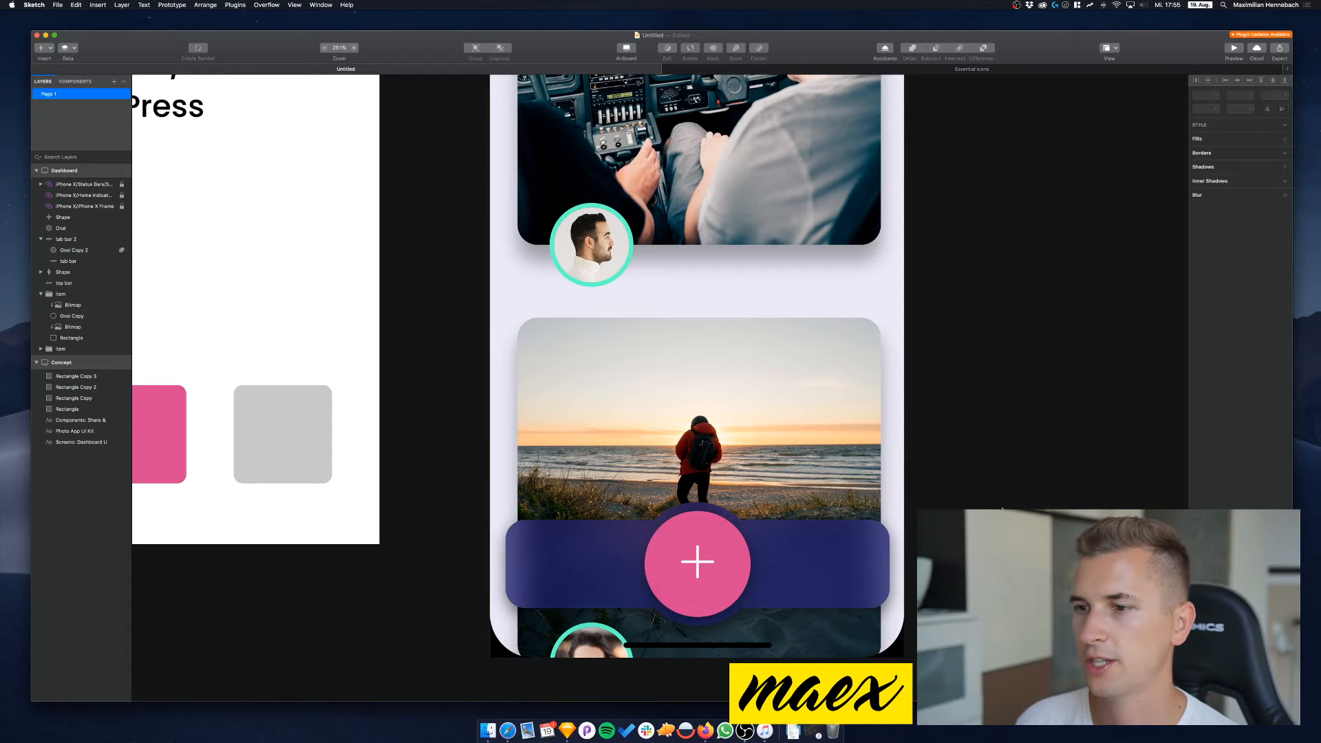
{"action": "scroll", "coordinate": [1002, 509], "scroll_direction": "left", "scroll_amount": 2}
{"action": "scroll", "coordinate": [1003, 509], "scroll_direction": "down", "scroll_amount": 5}
{"action": "scroll", "coordinate": [1003, 509], "scroll_direction": "right", "scroll_amount": 5}
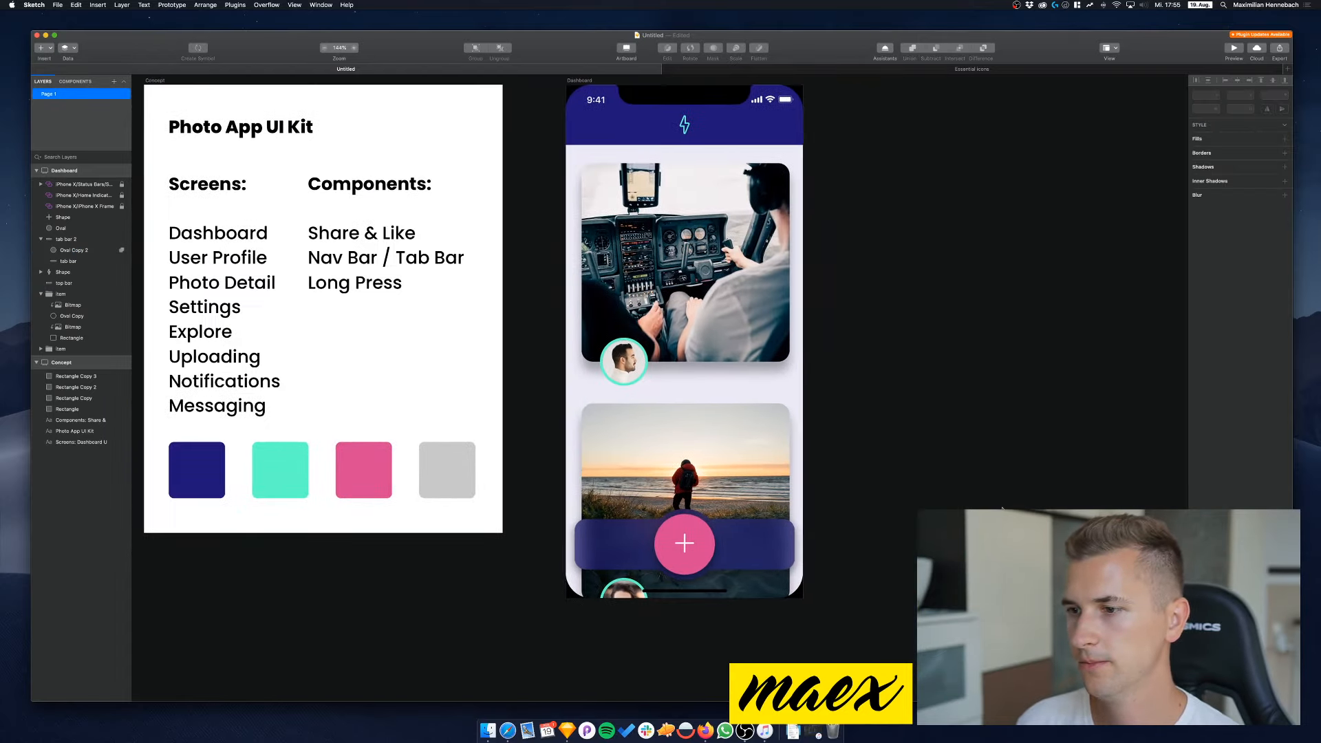
Set the corner radius of the rectangle inside the combined tab bar shape to 40
{"action": "left_click", "coordinate": [774, 544]}
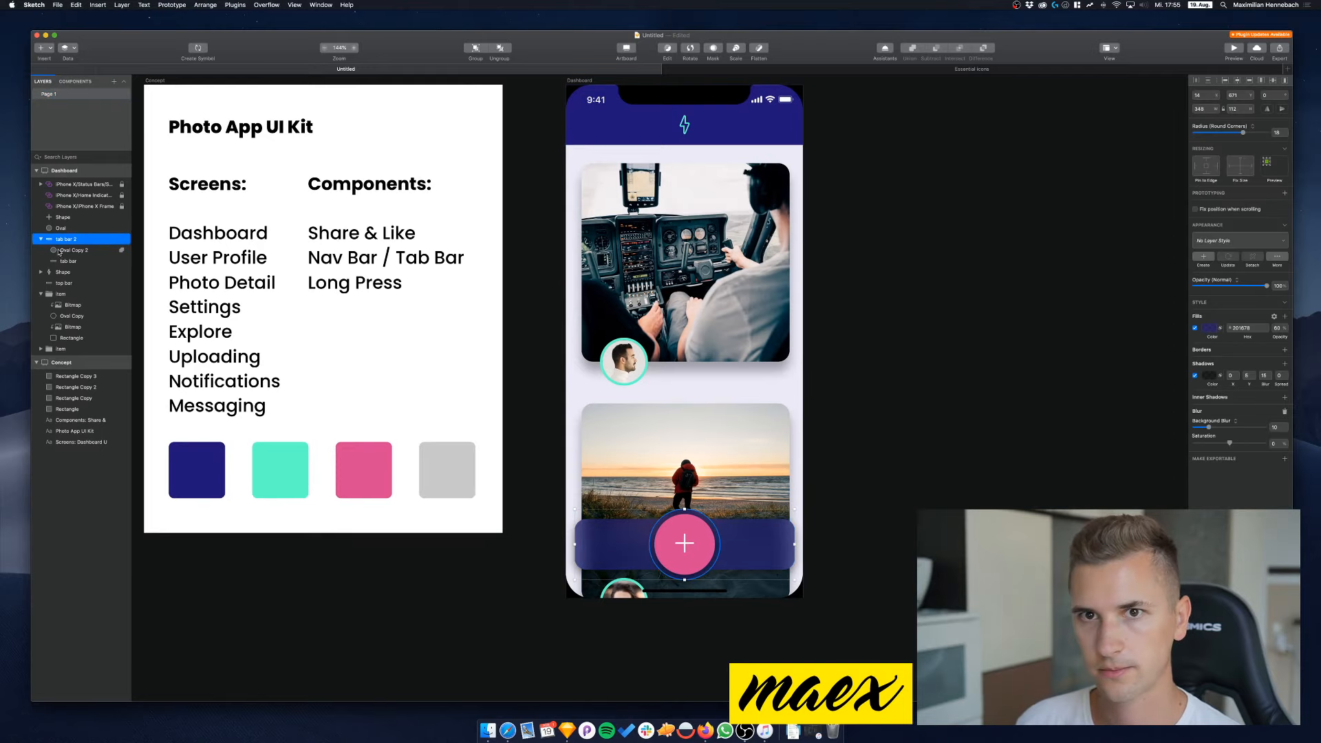
{"action": "left_click", "coordinate": [57, 259]}
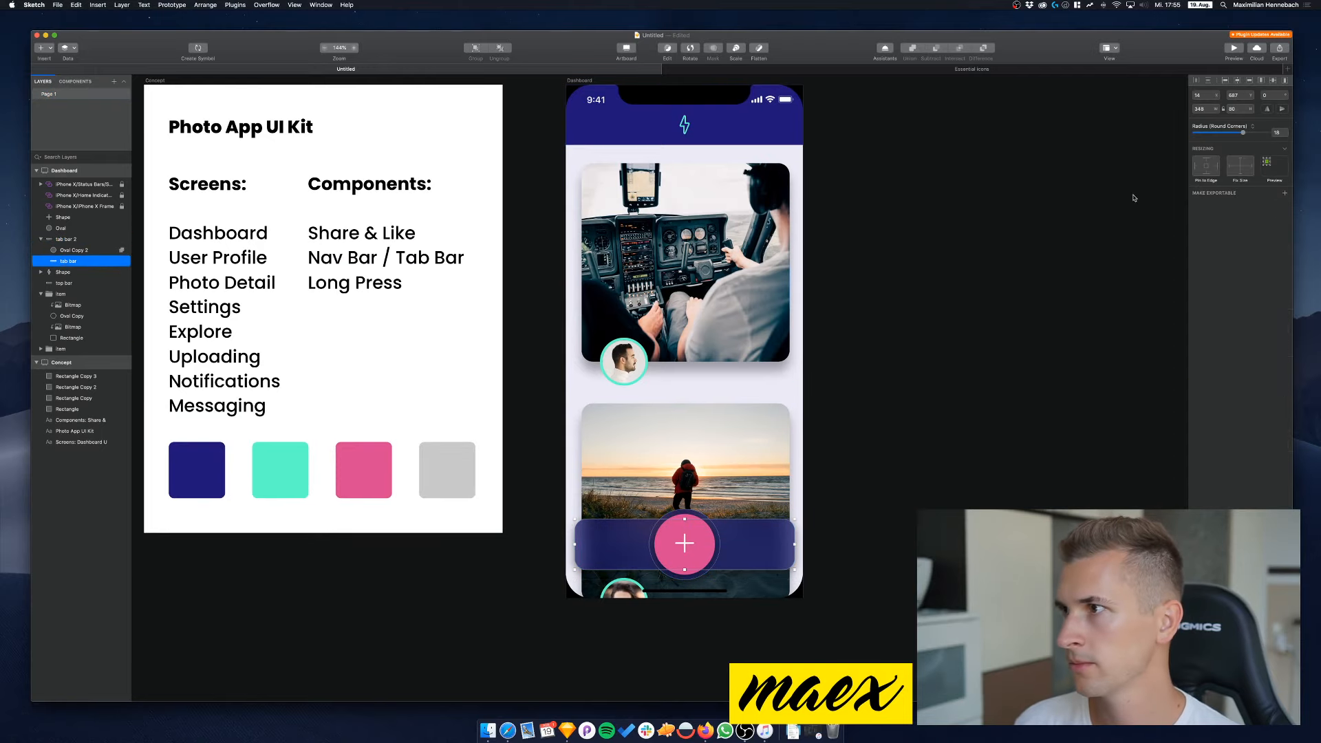
{"action": "left_click_drag", "start_coordinate": [1243, 135], "coordinate": [1296, 133]}
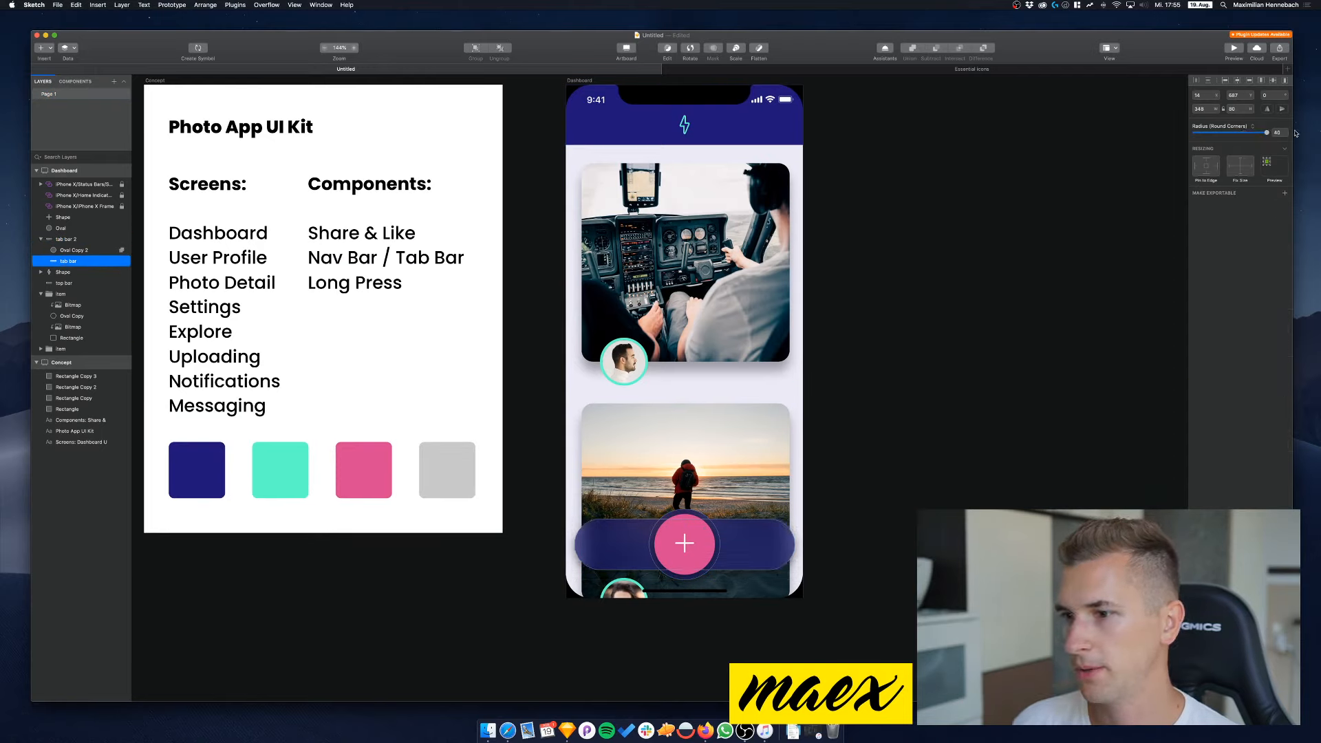
{"action": "key", "text": "Escape"}
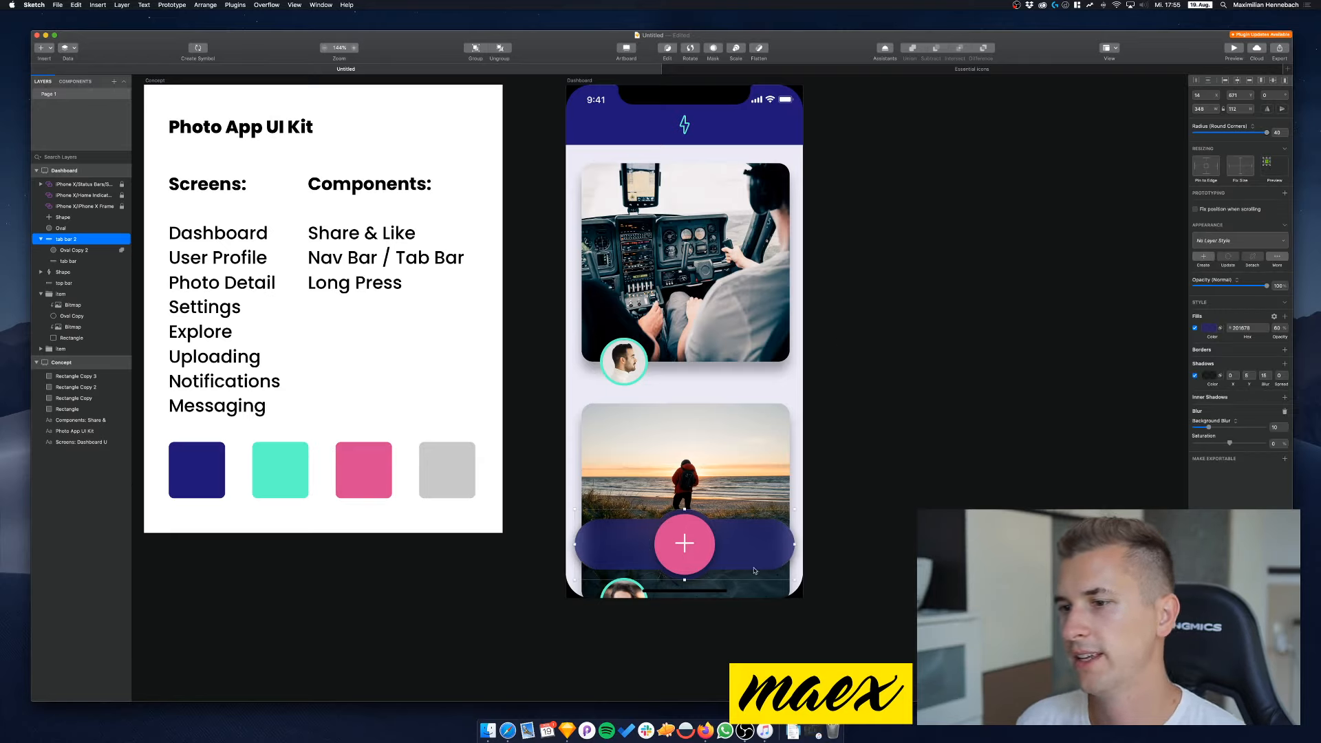
Duplicate the combined tab bar shape and the pink circle in place
{"action": "key", "text": "super+d"}
{"action": "left_click_drag", "start_coordinate": [757, 559], "coordinate": [744, 482]}
{"action": "key", "text": "super+z"}
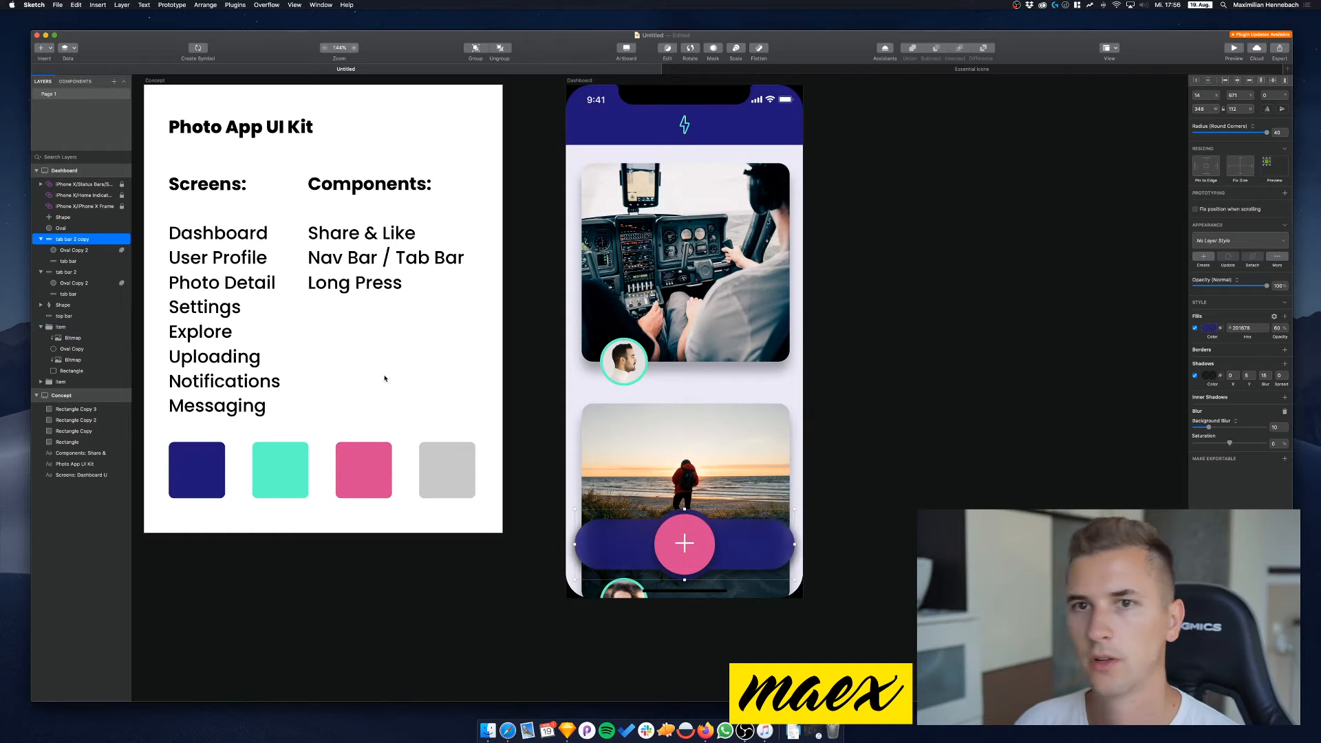
{"action": "left_click", "coordinate": [41, 239]}
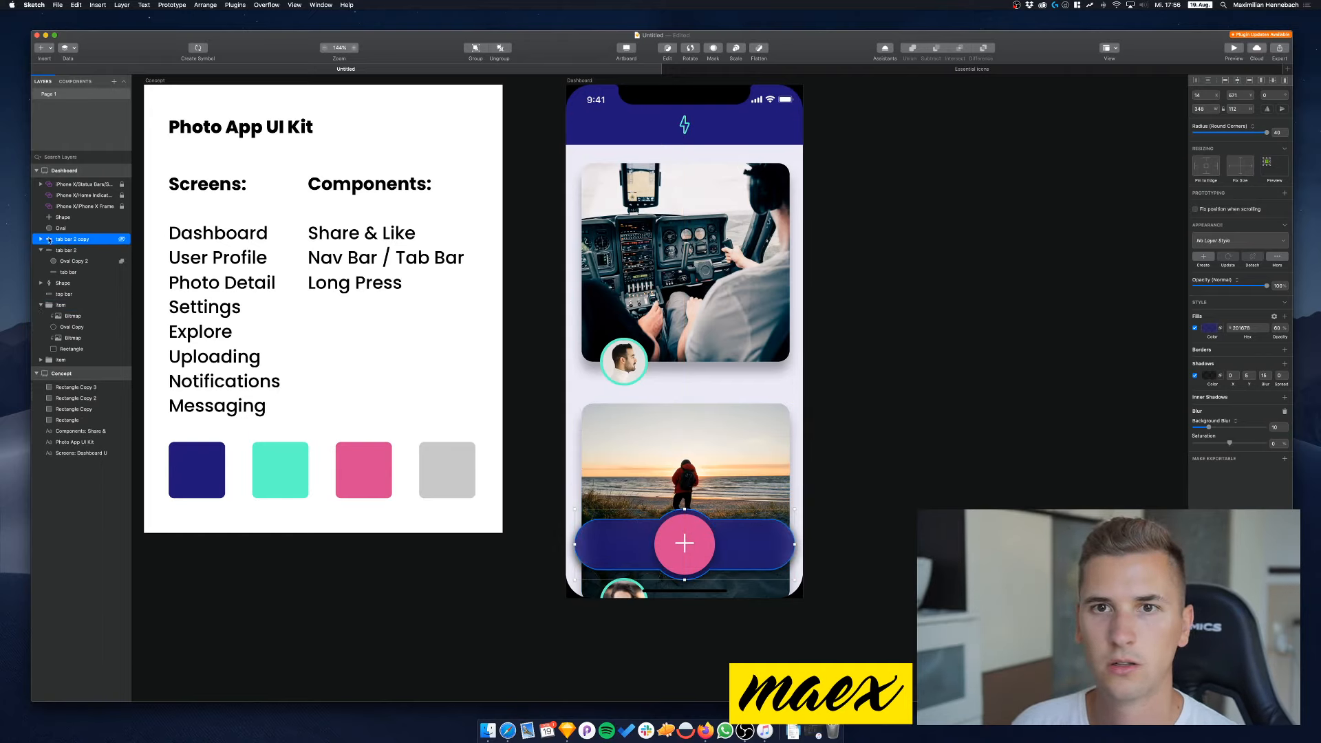
{"action": "left_click", "coordinate": [61, 229]}
{"action": "key", "text": "super+d"}
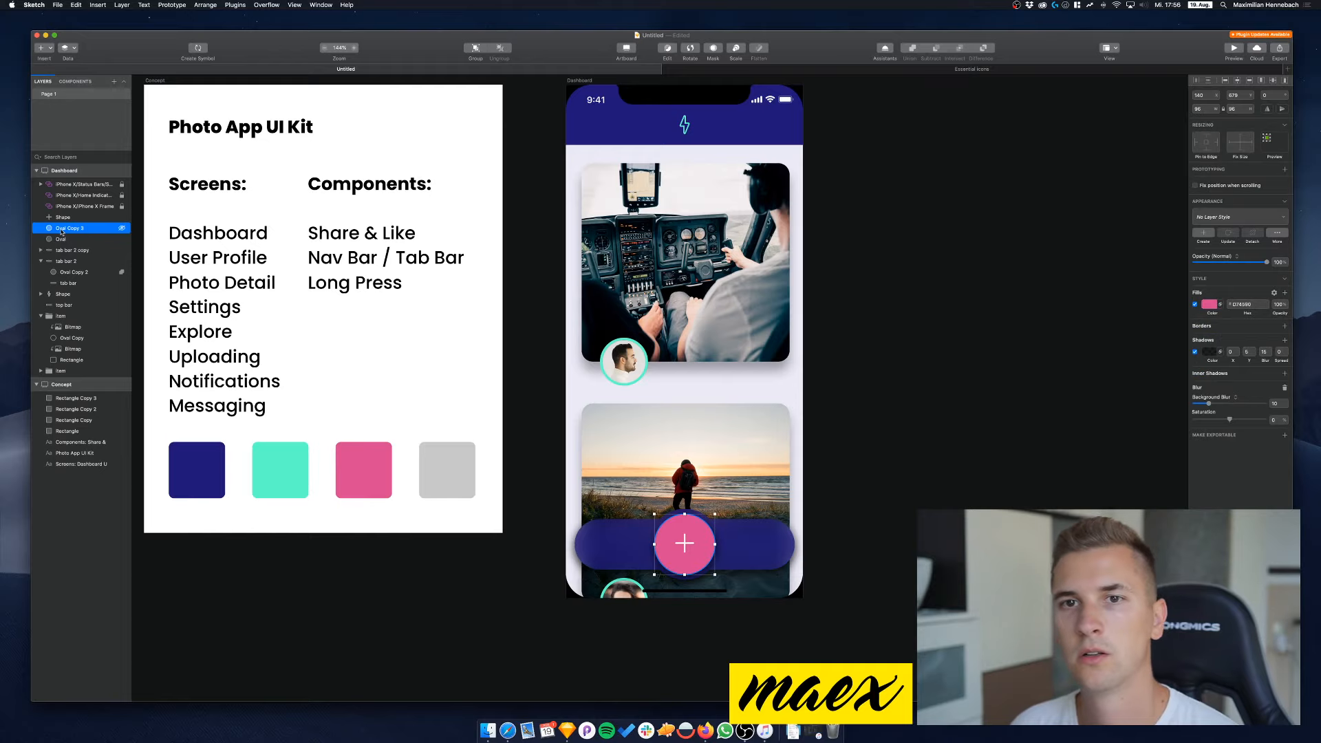
Move one pink circle and the tab bar copy up 140 px together, above the original tab bar
{"action": "left_click", "coordinate": [62, 240]}
{"action": "left_click", "coordinate": [67, 252], "text": "shift"}
{"action": "key", "text": "shift+Up"}
{"action": "key", "text": "shift+Up"}
{"action": "key", "text": "shift+Up"}
{"action": "key", "text": "shift+Up"}
{"action": "key", "text": "shift+Up"}
{"action": "key", "text": "shift+Up"}
{"action": "key", "text": "shift+Up"}
{"action": "key", "text": "shift+Up"}
{"action": "key", "text": "shift+Up"}
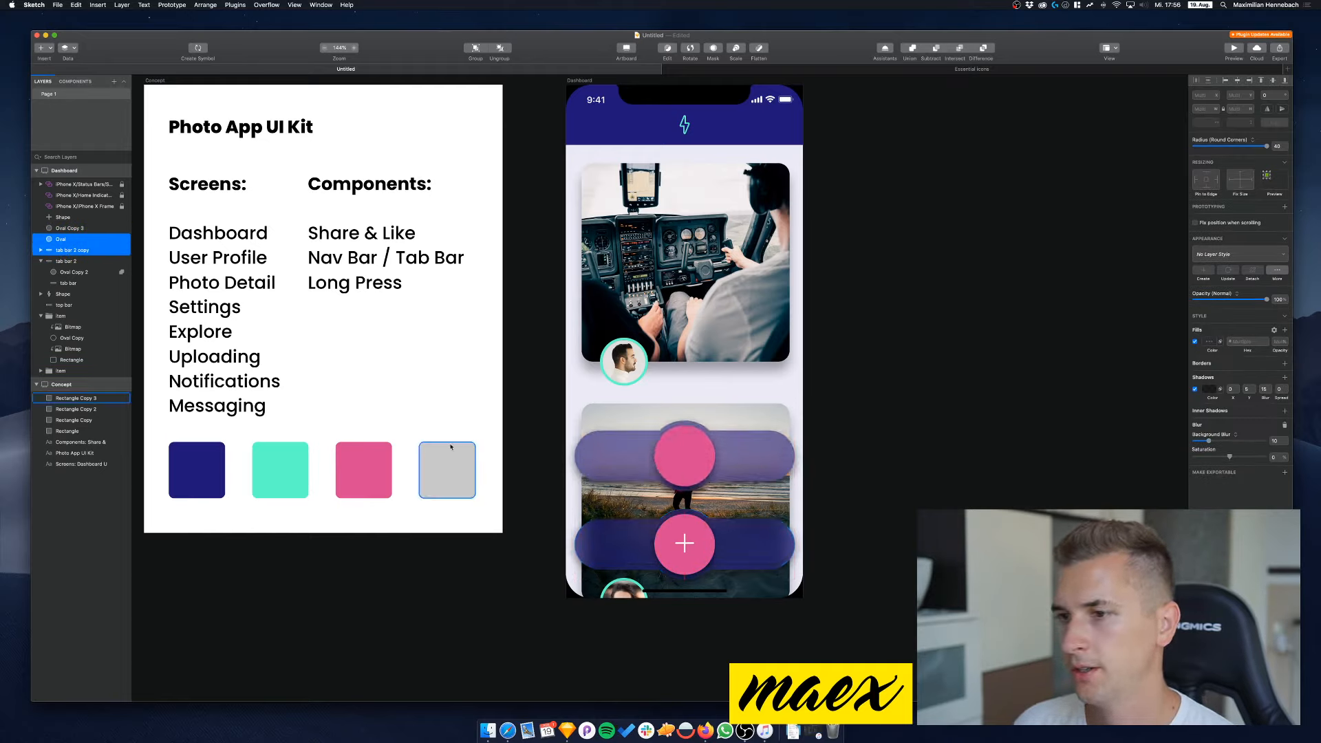
{"action": "left_click", "coordinate": [898, 443]}
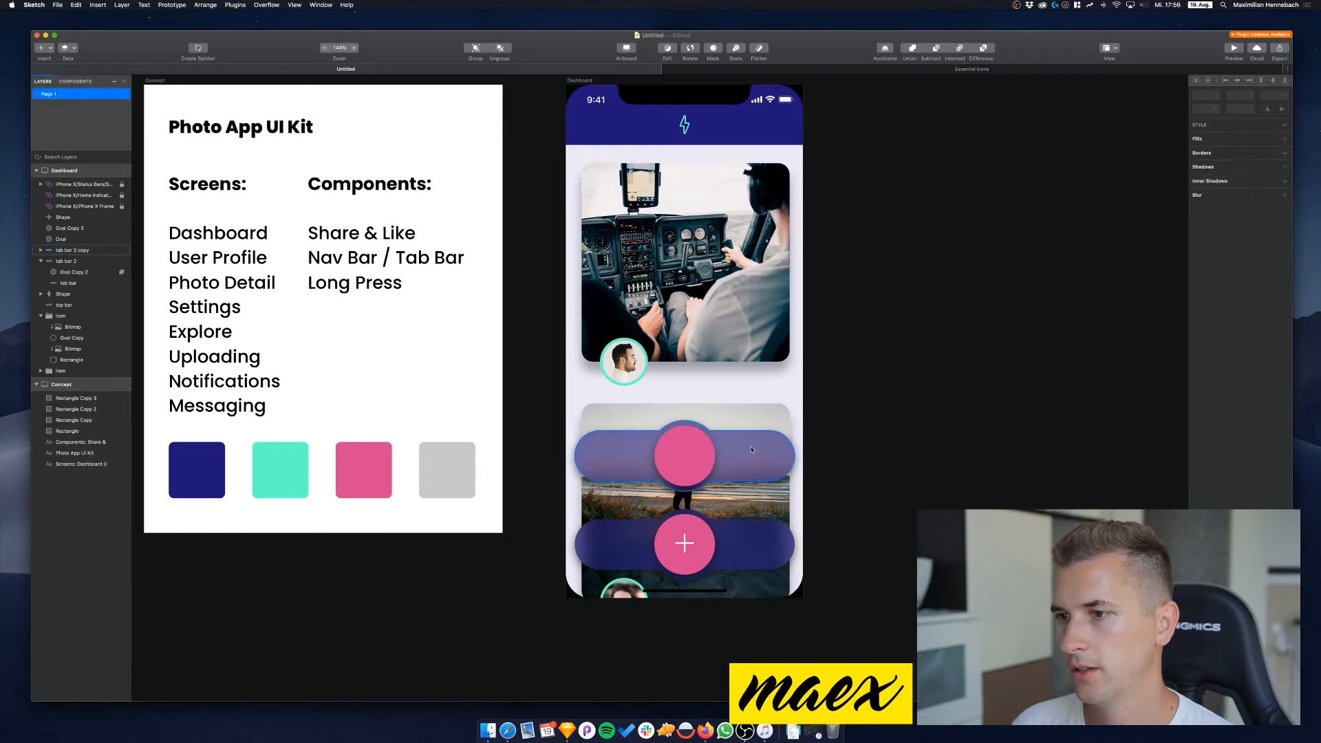
Set the corner radius of the rectangle inside the upper tab bar copy to 18
{"action": "double_click", "coordinate": [751, 449]}
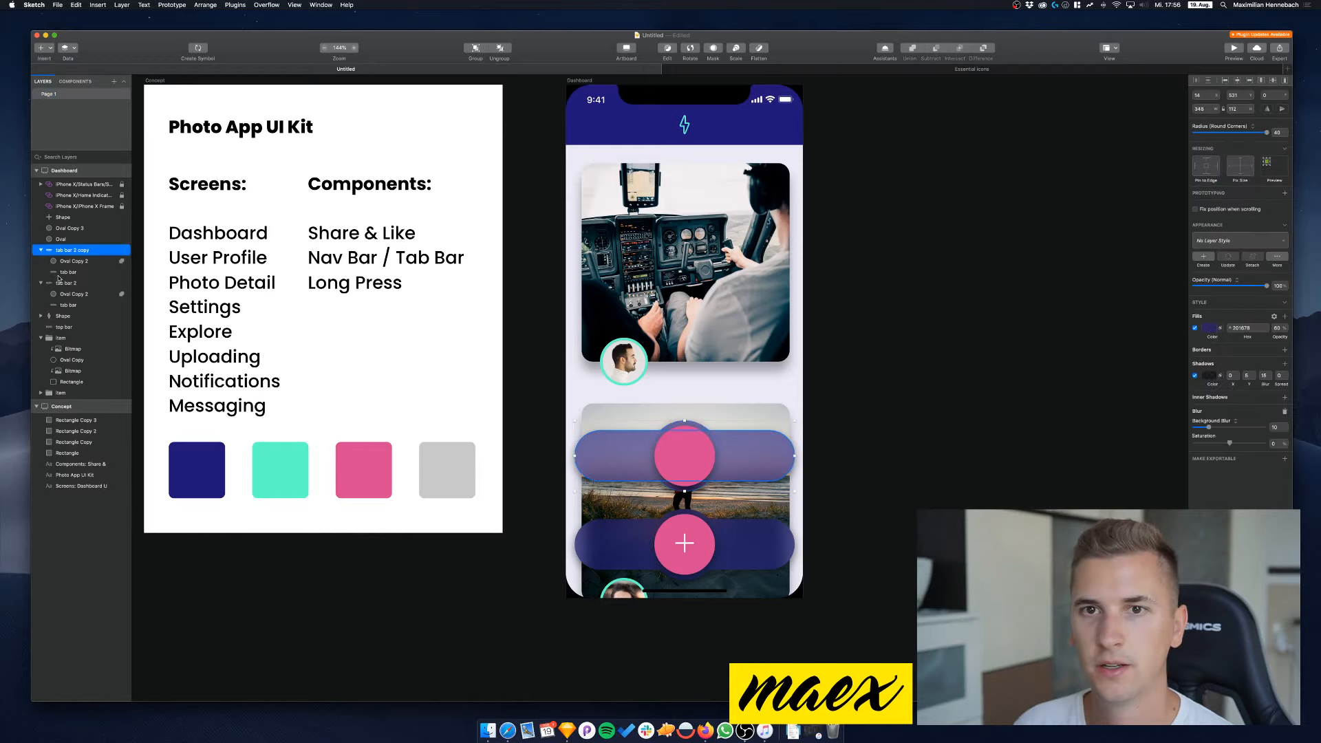
{"action": "left_click", "coordinate": [1276, 133]}
{"action": "type", "text": "18"}
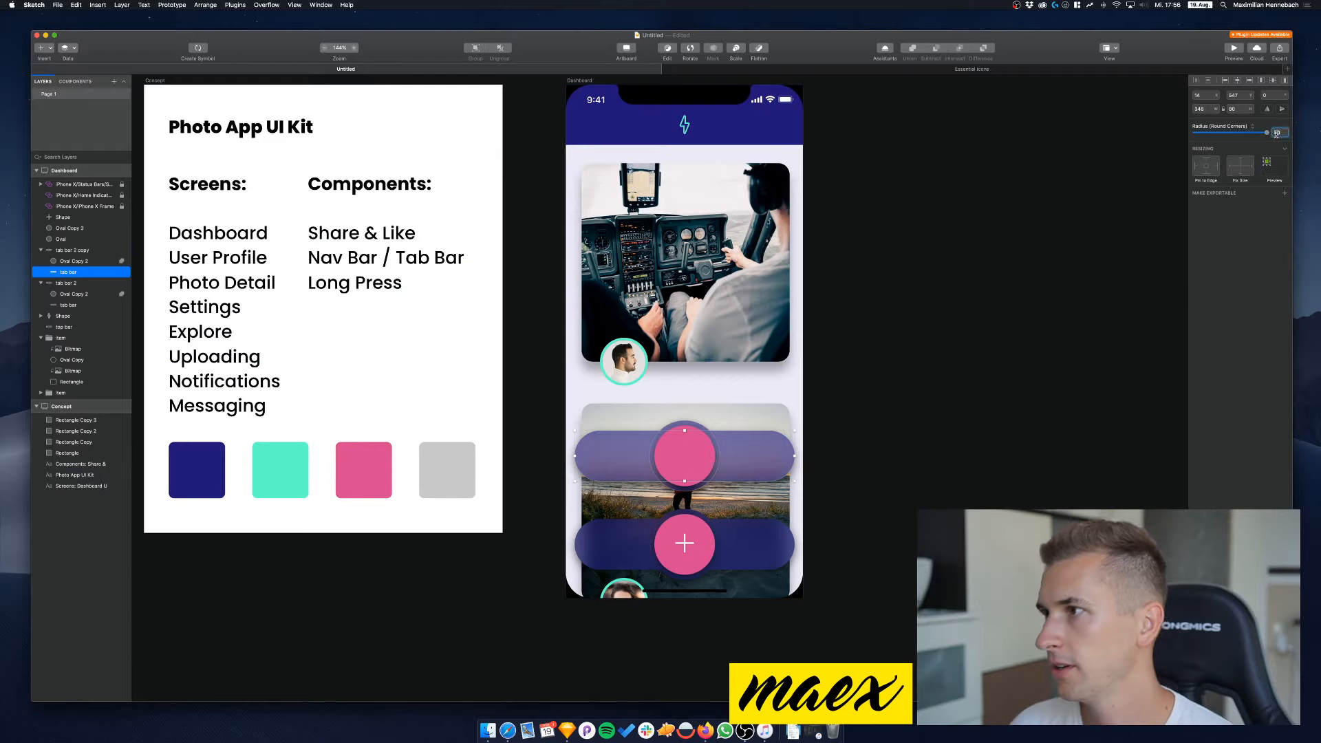
{"action": "key", "text": "Return"}
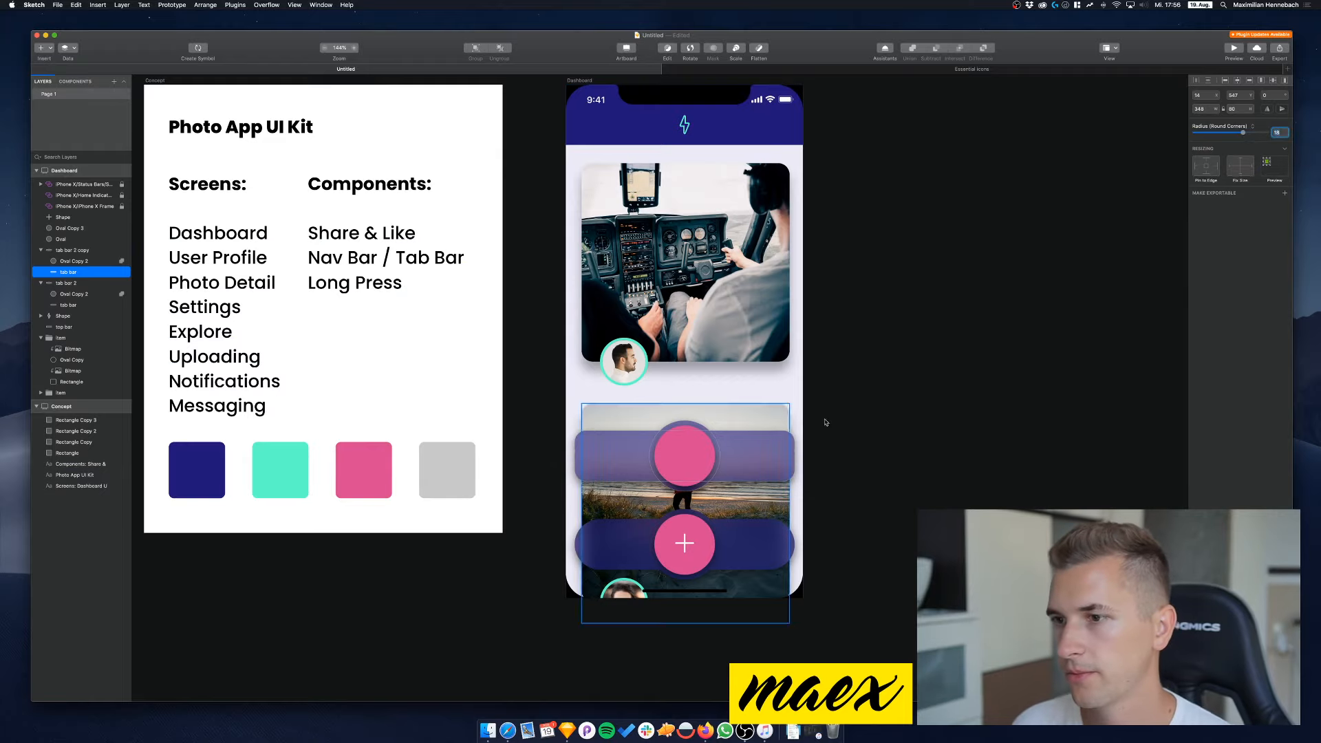
{"action": "key", "text": "Escape"}
{"action": "key", "text": "Escape"}
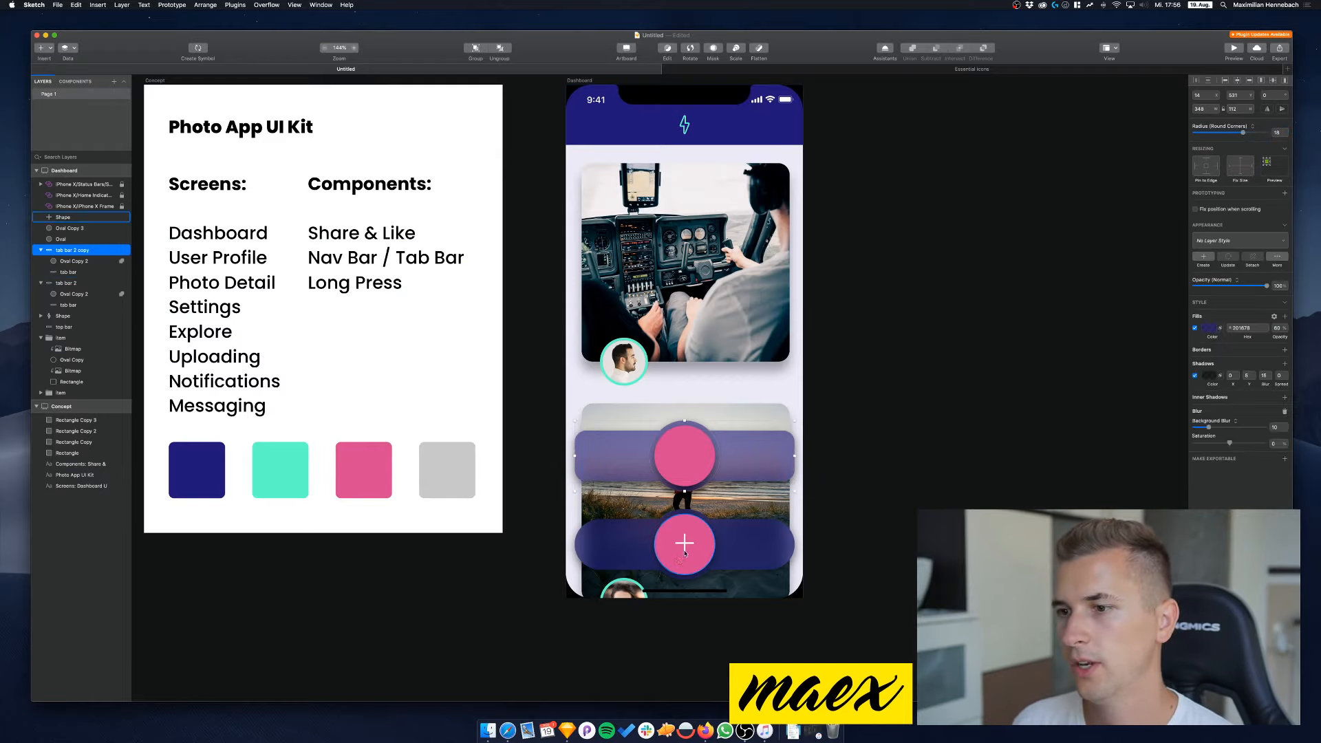
Duplicate the white plus icon and move the copy up to the center of the upper pink circle
{"action": "left_click", "coordinate": [684, 544]}
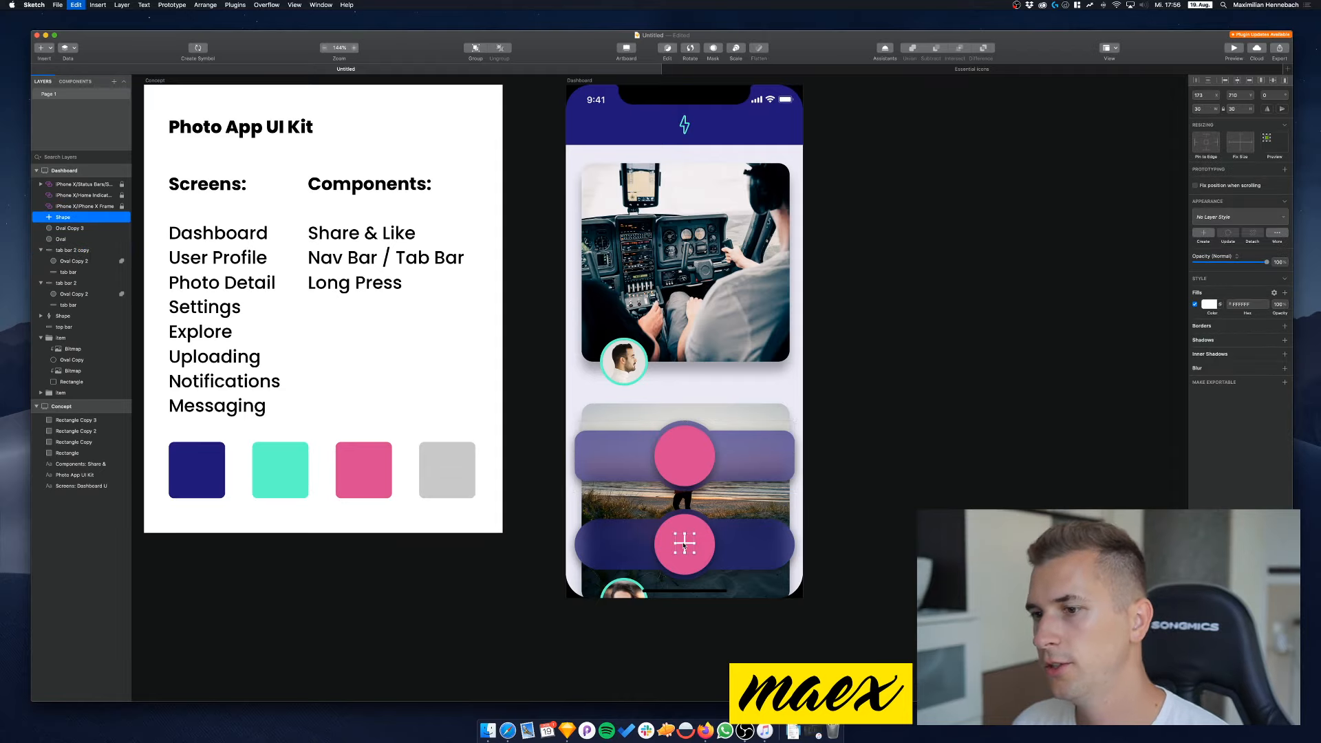
{"action": "key", "text": "super+d"}
{"action": "key", "text": "shift+Up"}
{"action": "key", "text": "shift+Up"}
{"action": "key", "text": "shift+Up"}
{"action": "key", "text": "shift+Up"}
{"action": "key", "text": "shift+Up"}
{"action": "key", "text": "shift+Up"}
{"action": "key", "text": "shift+Up"}
{"action": "key", "text": "shift+Up"}
{"action": "key", "text": "shift+Up"}
{"action": "key", "text": "shift+Up"}
{"action": "key", "text": "shift+Up"}
{"action": "key", "text": "shift+Up"}
{"action": "key", "text": "shift+Up"}
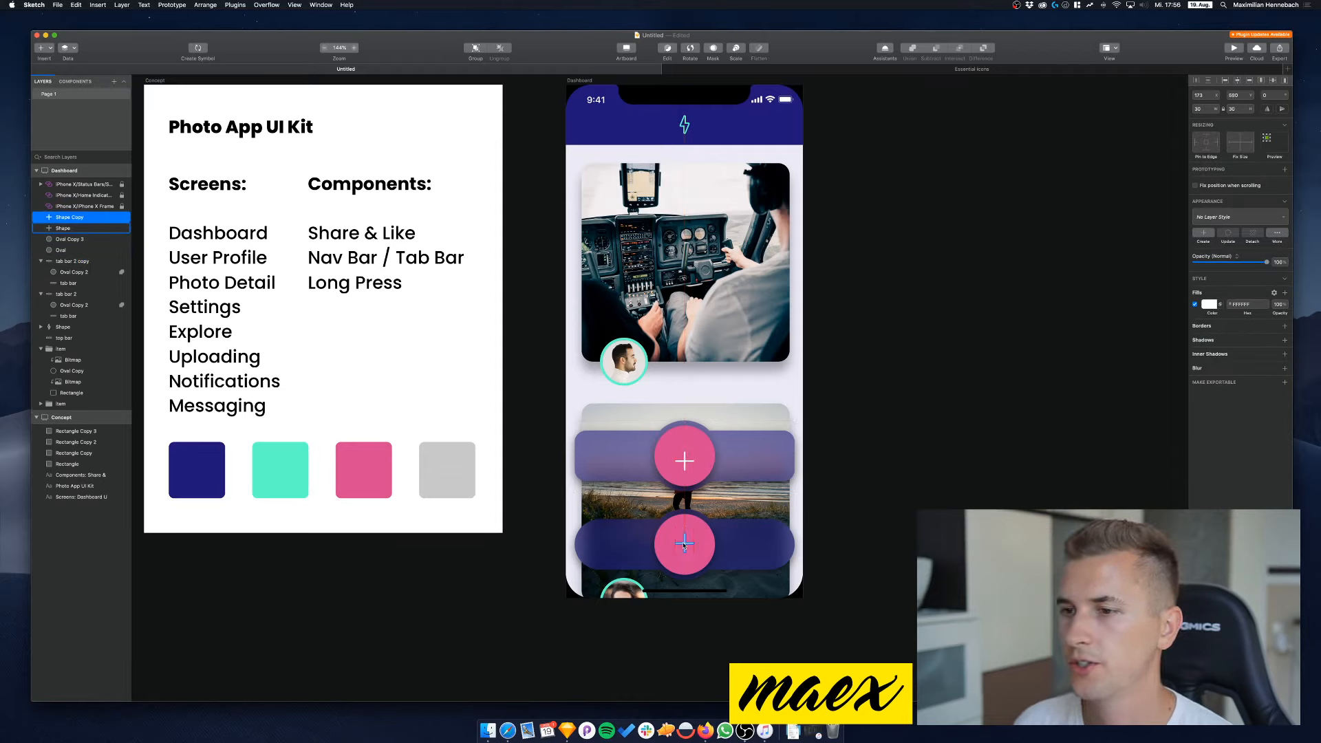
{"action": "key", "text": "Down"}
{"action": "key", "text": "Escape"}
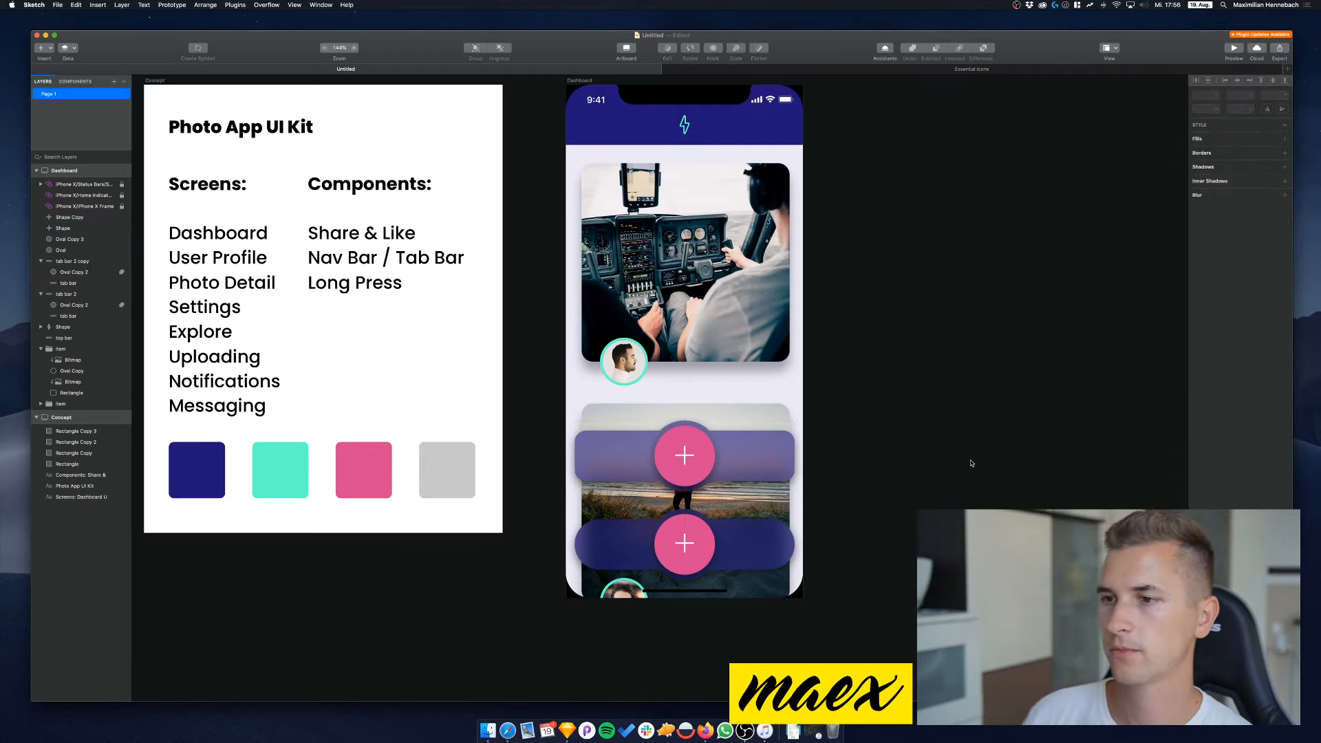
Place the plus copy's layer directly above the upper circle's layer, and move the whole upper tab bar down 10 px
{"action": "left_click", "coordinate": [699, 460]}
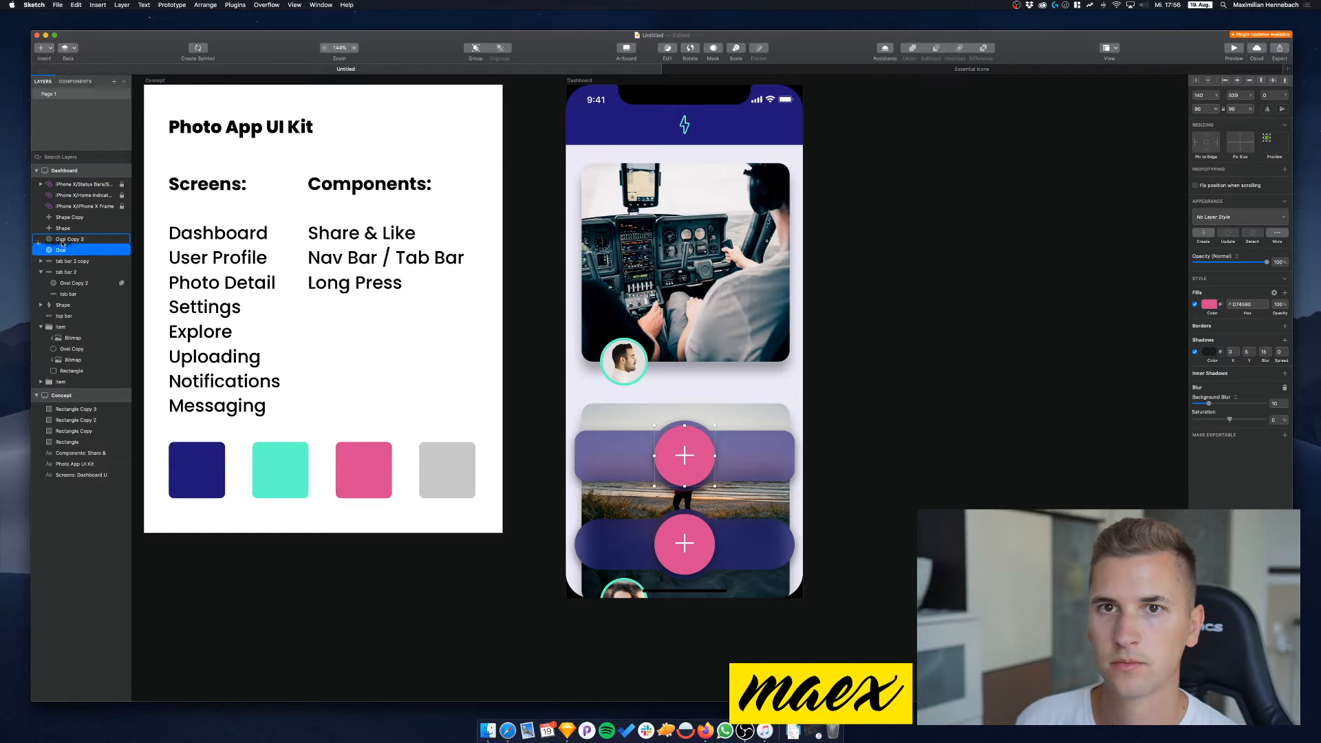
{"action": "left_click_drag", "start_coordinate": [62, 242], "coordinate": [61, 244]}
{"action": "left_click", "coordinate": [61, 239]}
{"action": "left_click", "coordinate": [61, 261], "text": "shift"}
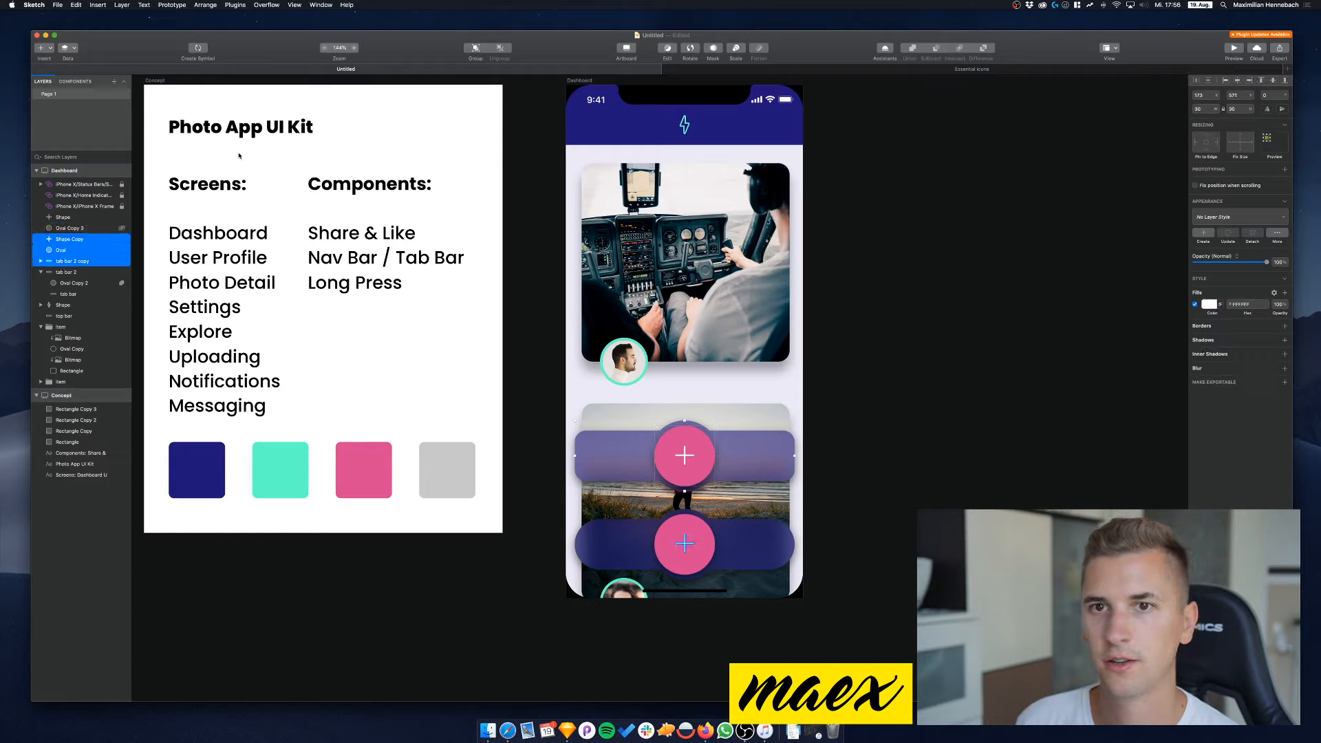
{"action": "key", "text": "shift+Down"}
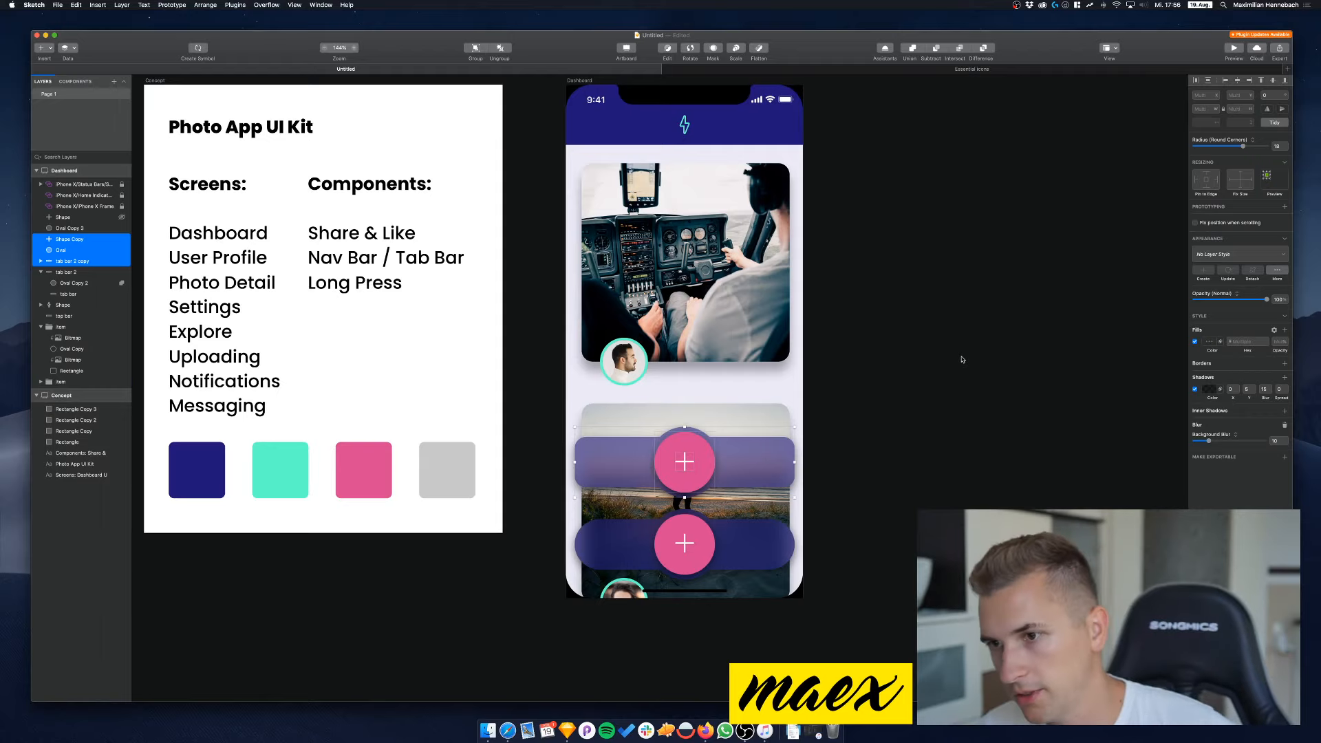
{"action": "key", "text": "Escape"}
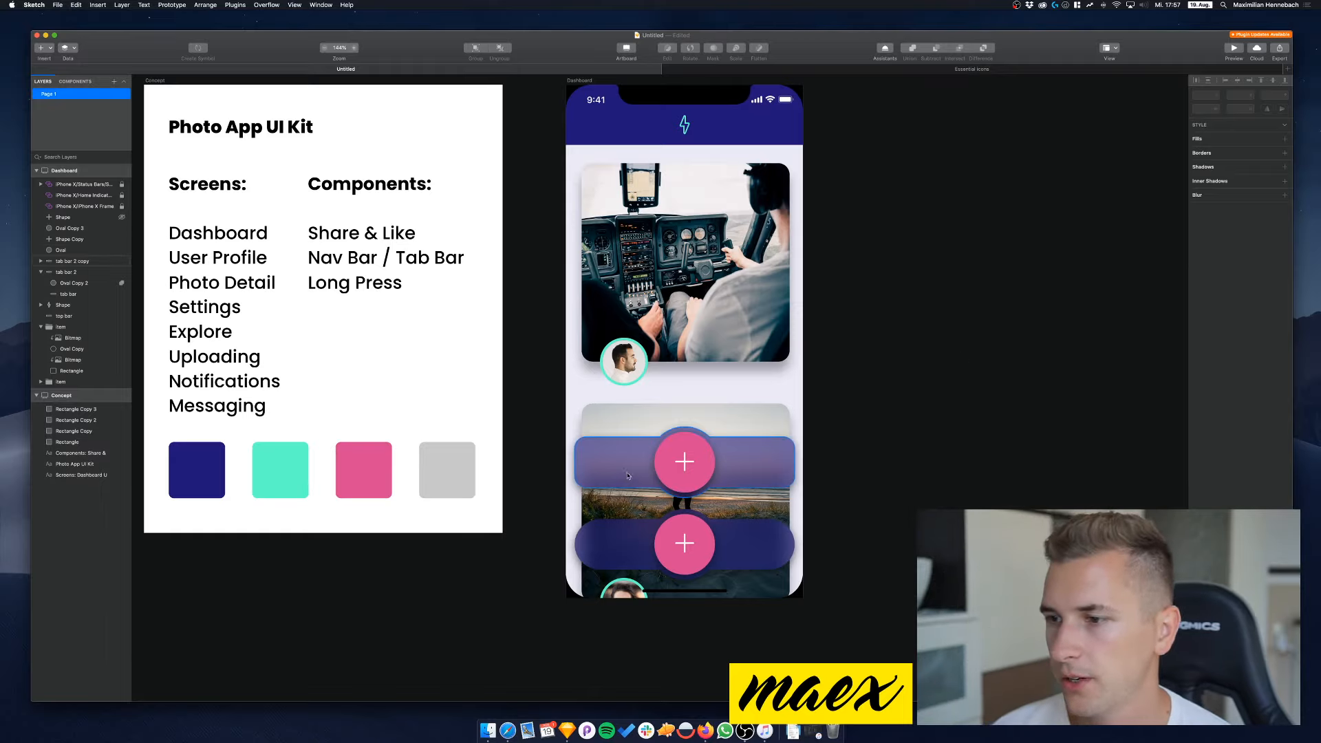
Group the lower plus icon, pink circle and tab bar shape, and name the group "tab bar"
{"action": "scroll", "coordinate": [766, 466], "scroll_direction": "up", "scroll_amount": 3}
{"action": "scroll", "coordinate": [766, 466], "scroll_direction": "left", "scroll_amount": 2}
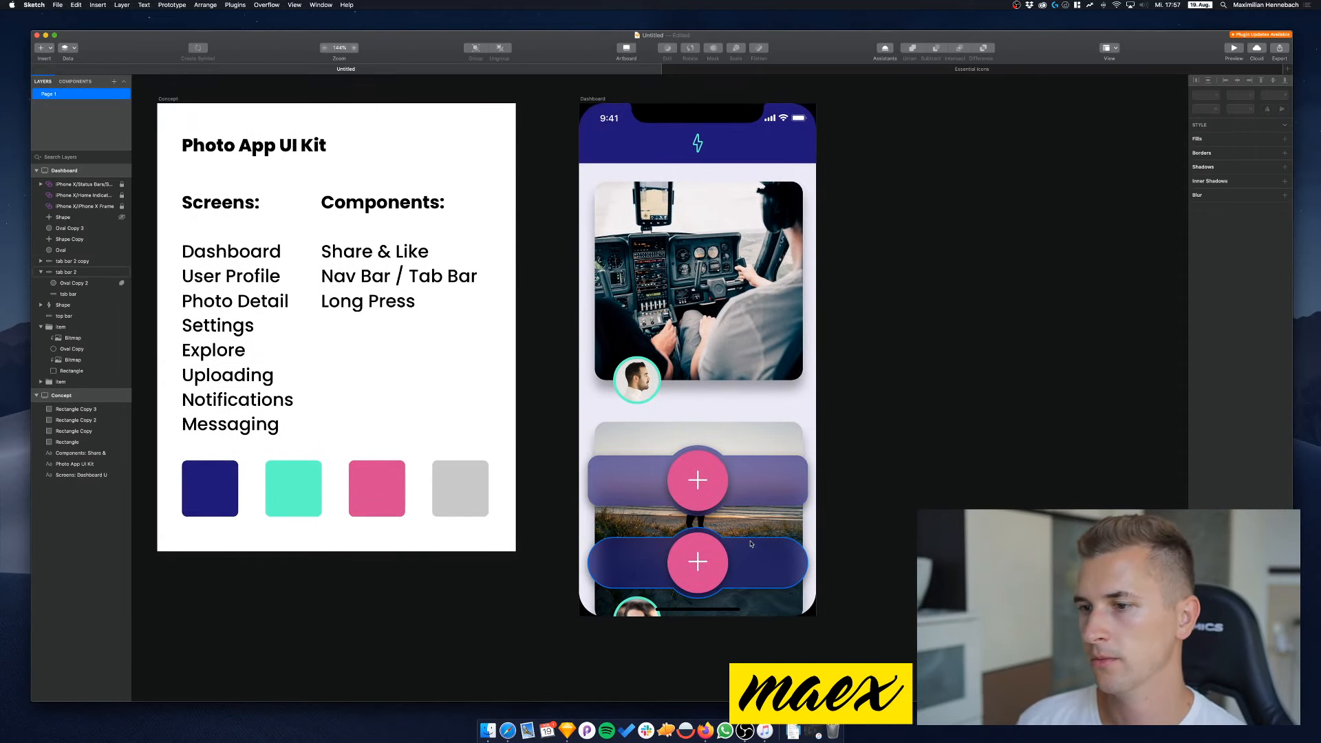
{"action": "left_click", "coordinate": [698, 563]}
{"action": "left_click", "coordinate": [749, 569], "text": "shift"}
{"action": "left_click", "coordinate": [709, 565], "text": "shift"}
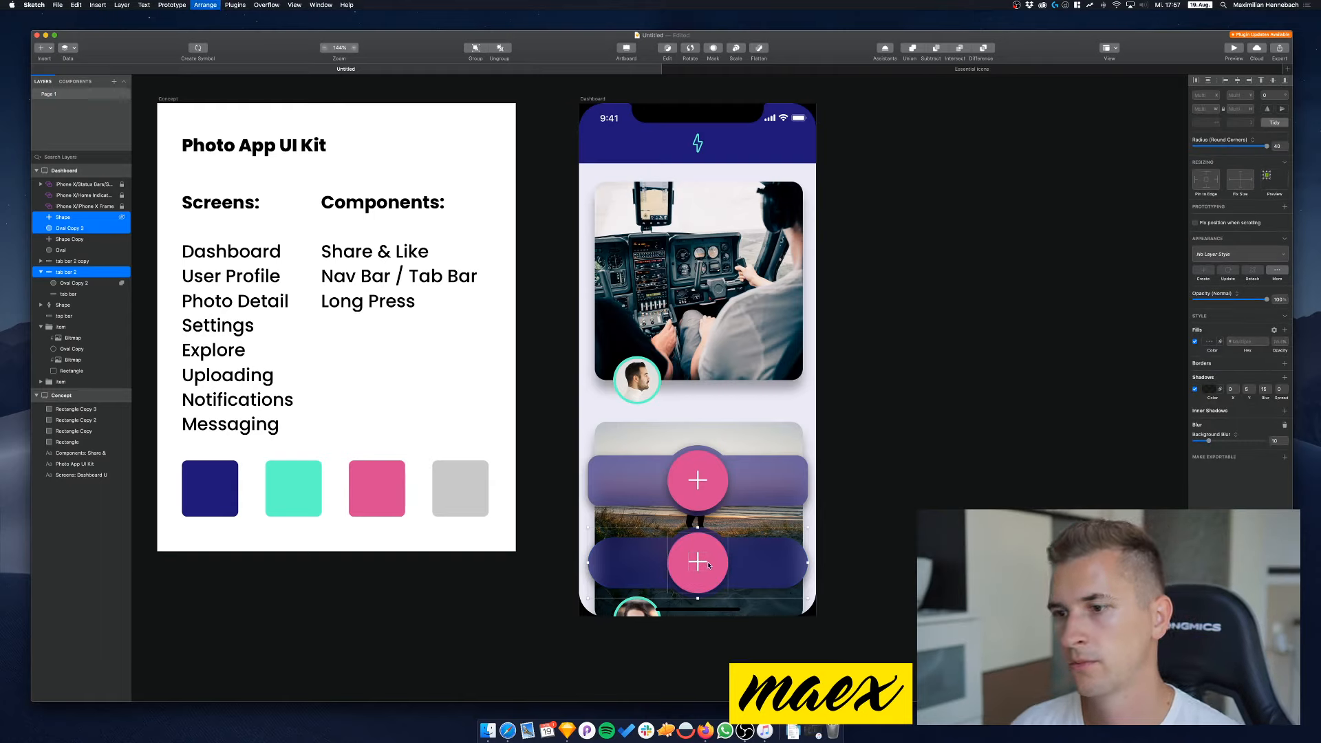
{"action": "key", "text": "super+g"}
{"action": "key", "text": "super+r"}
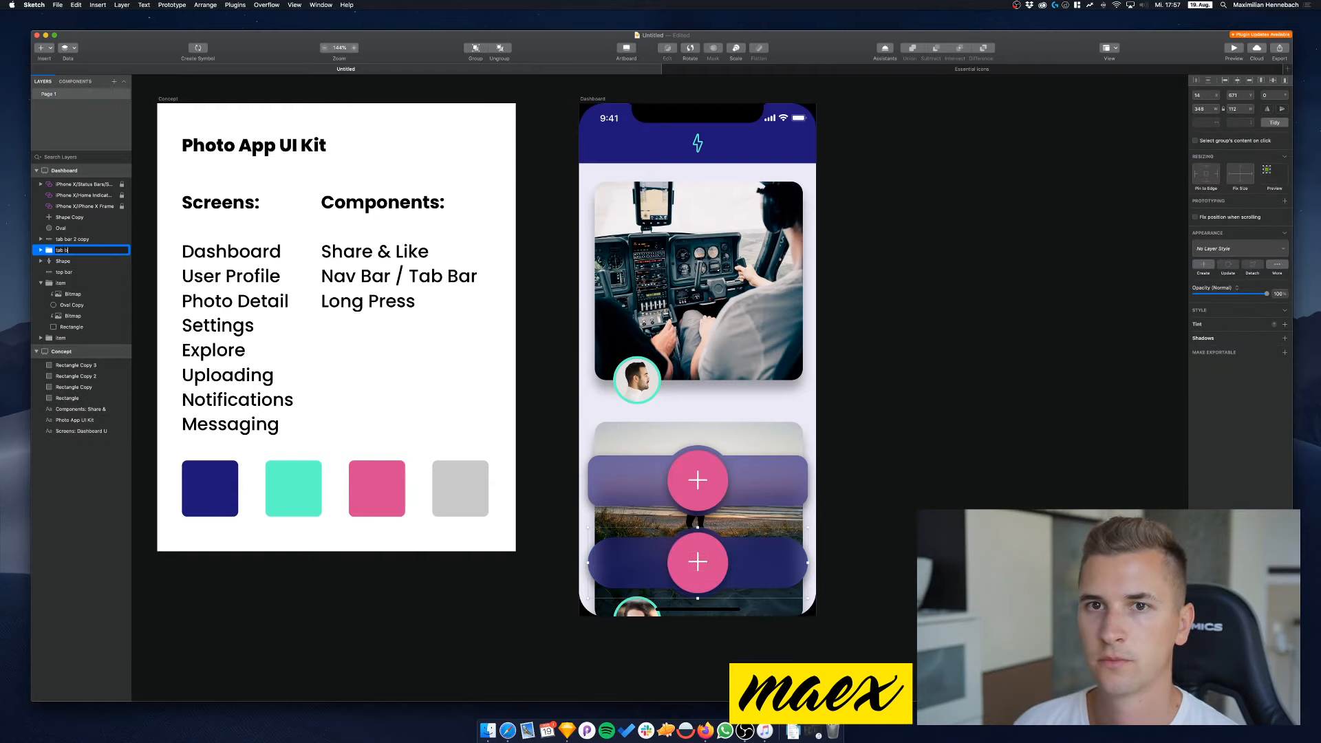
{"action": "type", "text": "tab bar"}
{"action": "key", "text": "Return"}
Group the upper plus icon, pink circle and tab bar shape, and name the group "tab bar v1"
{"action": "left_click", "coordinate": [73, 239]}
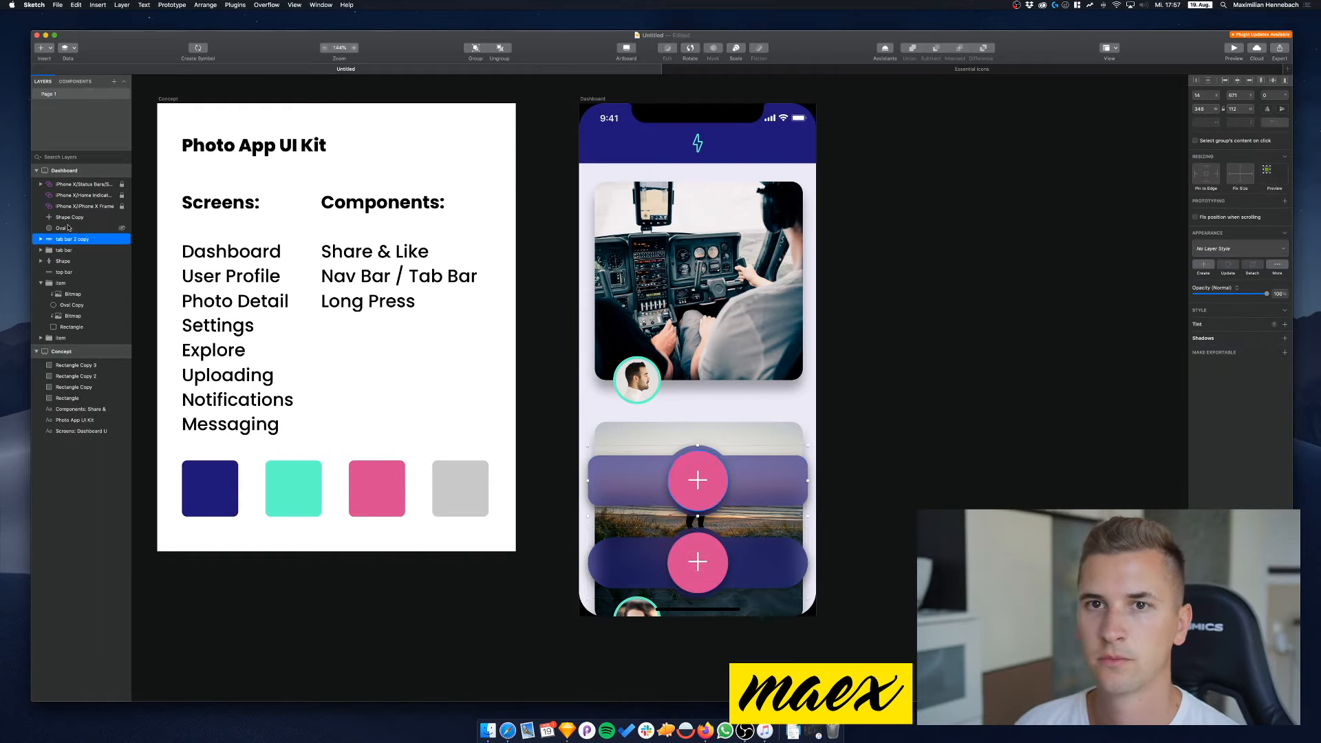
{"action": "left_click", "coordinate": [73, 218], "text": "shift"}
{"action": "key", "text": "super+g"}
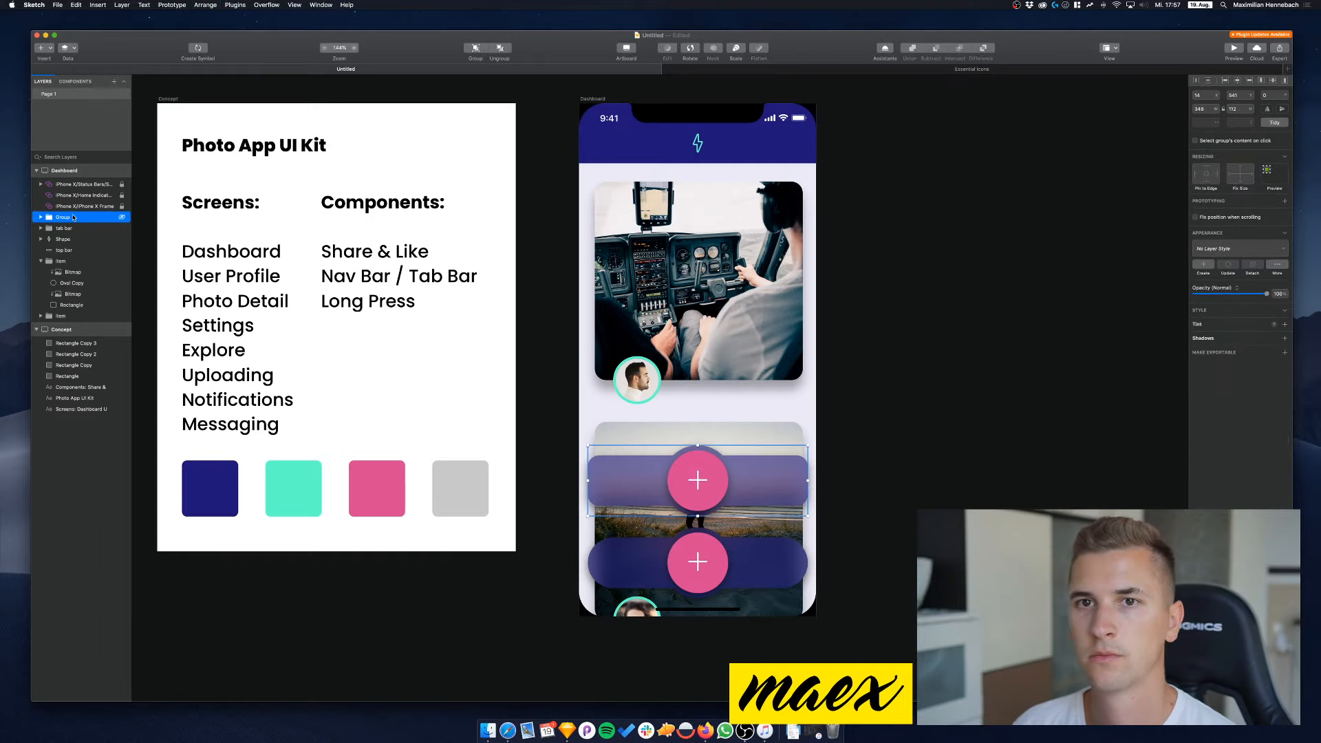
{"action": "key", "text": "super+r"}
{"action": "type", "text": "t"}
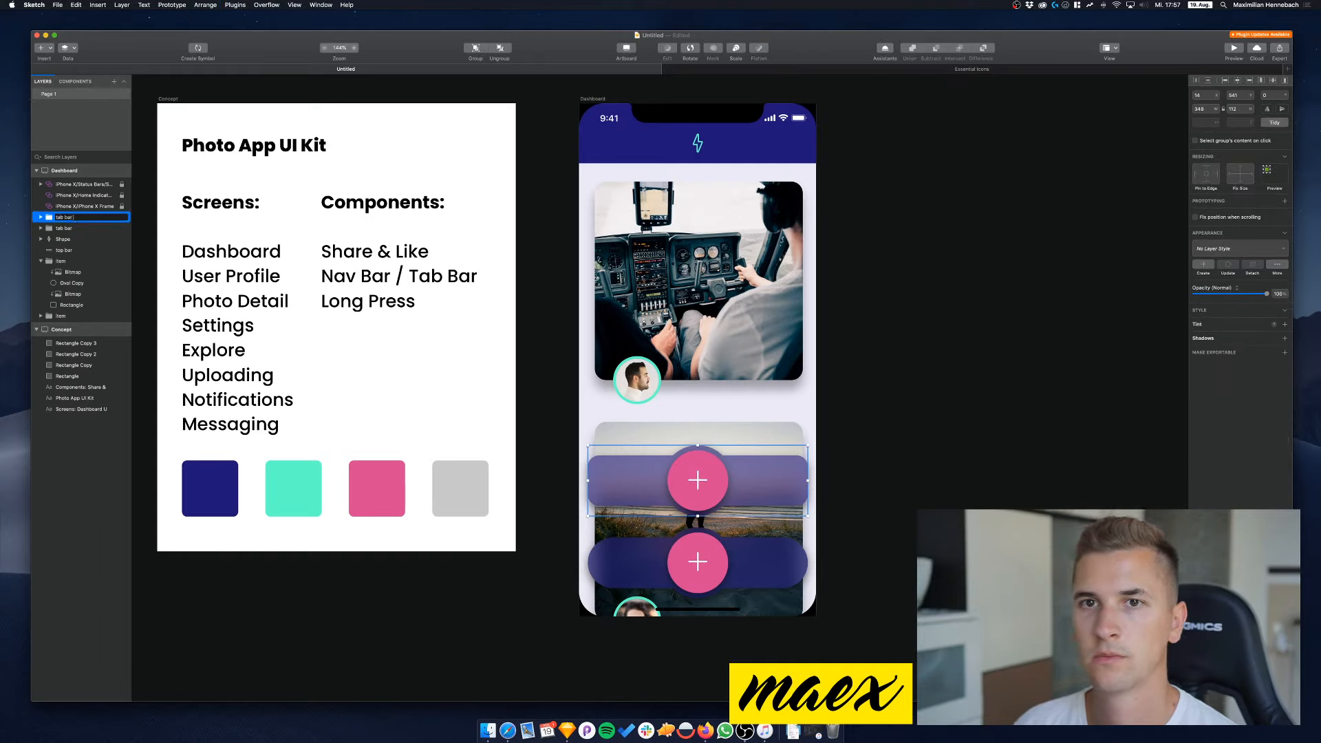
{"action": "type", "text": "ab bar v1"}
{"action": "key", "text": "Return"}
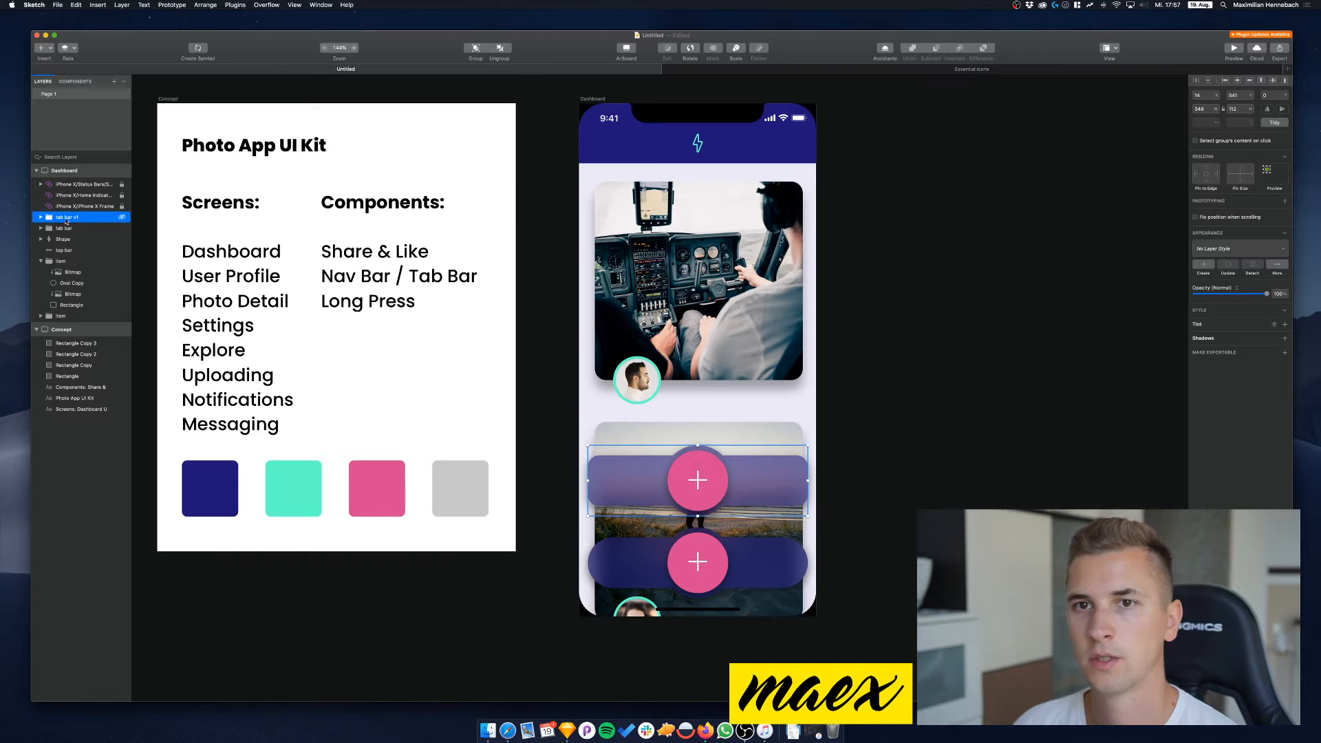
Rename the lower tab bar group to "tab bar v2" and hide the "tab bar v1" group
{"action": "left_click", "coordinate": [59, 225]}
{"action": "key", "text": "super+r"}
{"action": "key", "text": "Right"}
{"action": "type", "text": "g"}
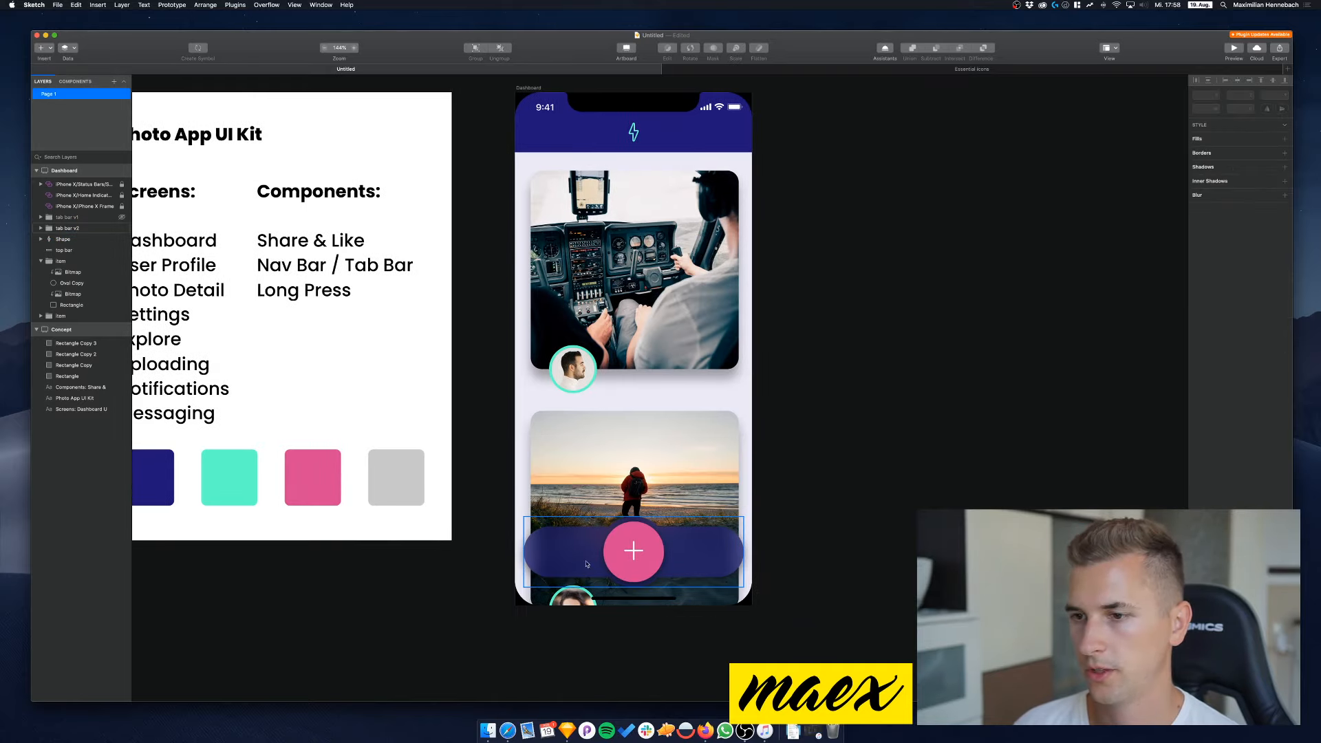
{"action": "left_click", "coordinate": [589, 556]}
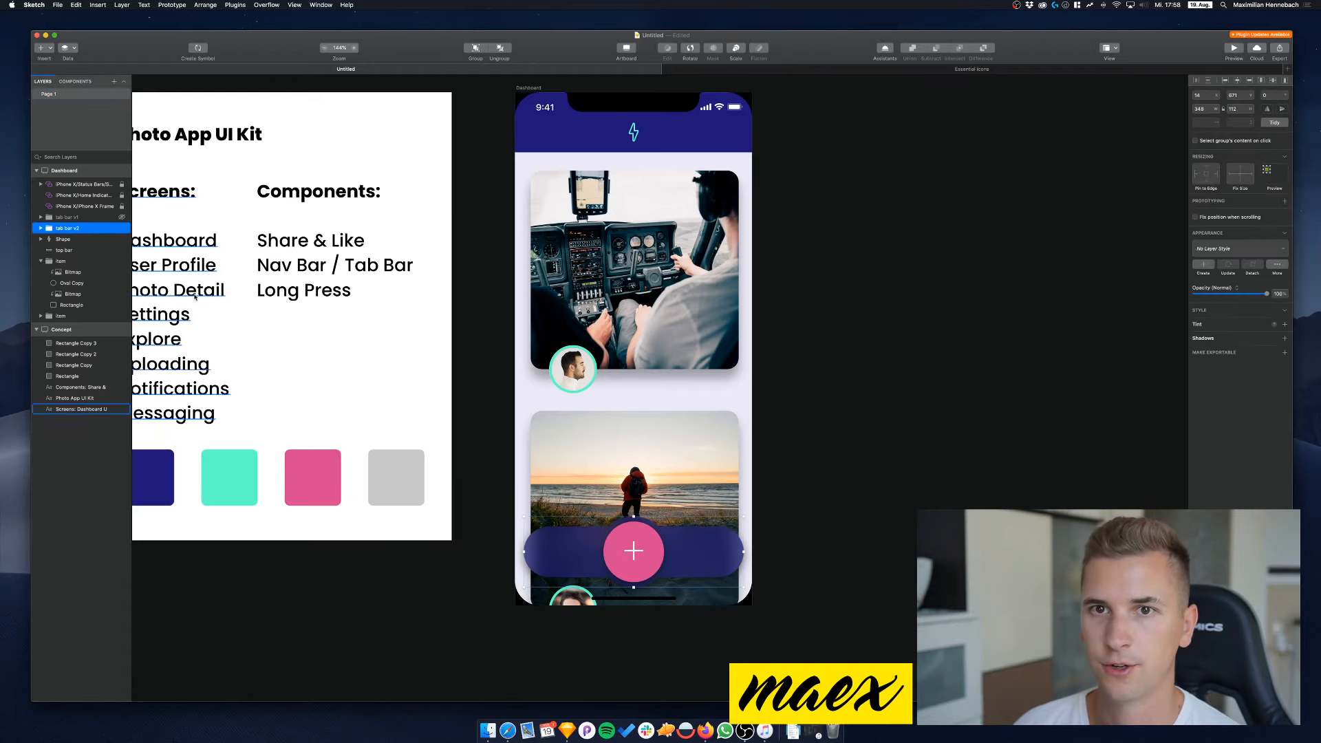
Group the lightning icon with the header rectangle and name the group "top bar"
{"action": "left_click", "coordinate": [40, 262]}
{"action": "left_click", "coordinate": [66, 251]}
{"action": "left_click", "coordinate": [68, 241], "text": "shift"}
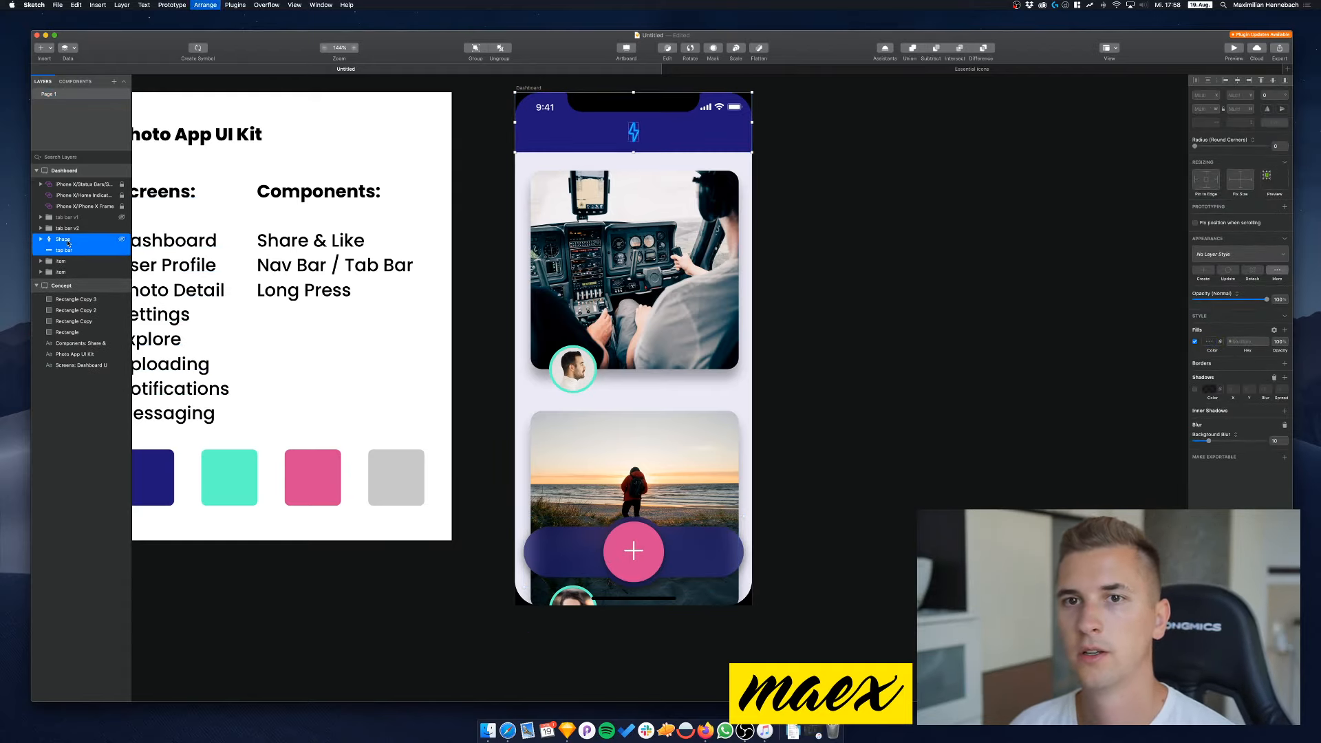
{"action": "key", "text": "super+g"}
{"action": "key", "text": "super+r"}
{"action": "type", "text": "to"}
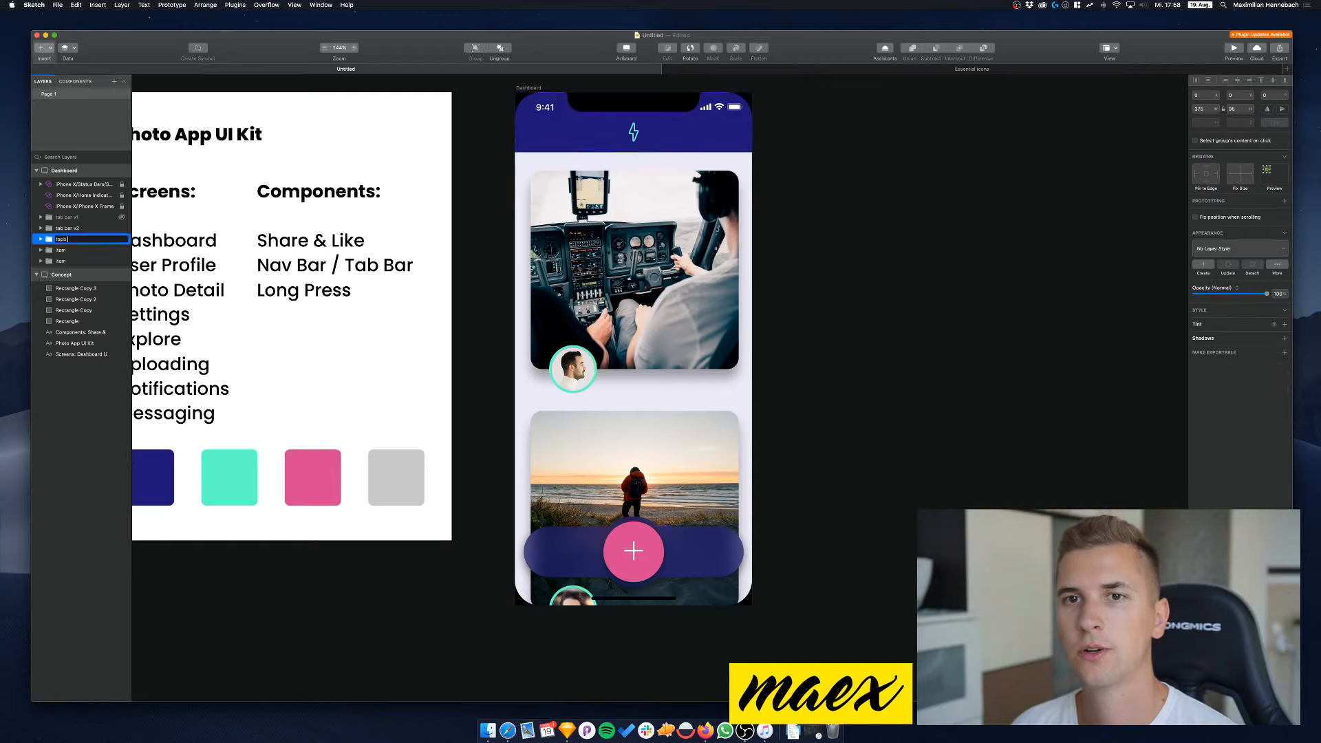
{"action": "type", "text": "p bar"}
{"action": "key", "text": "Return"}
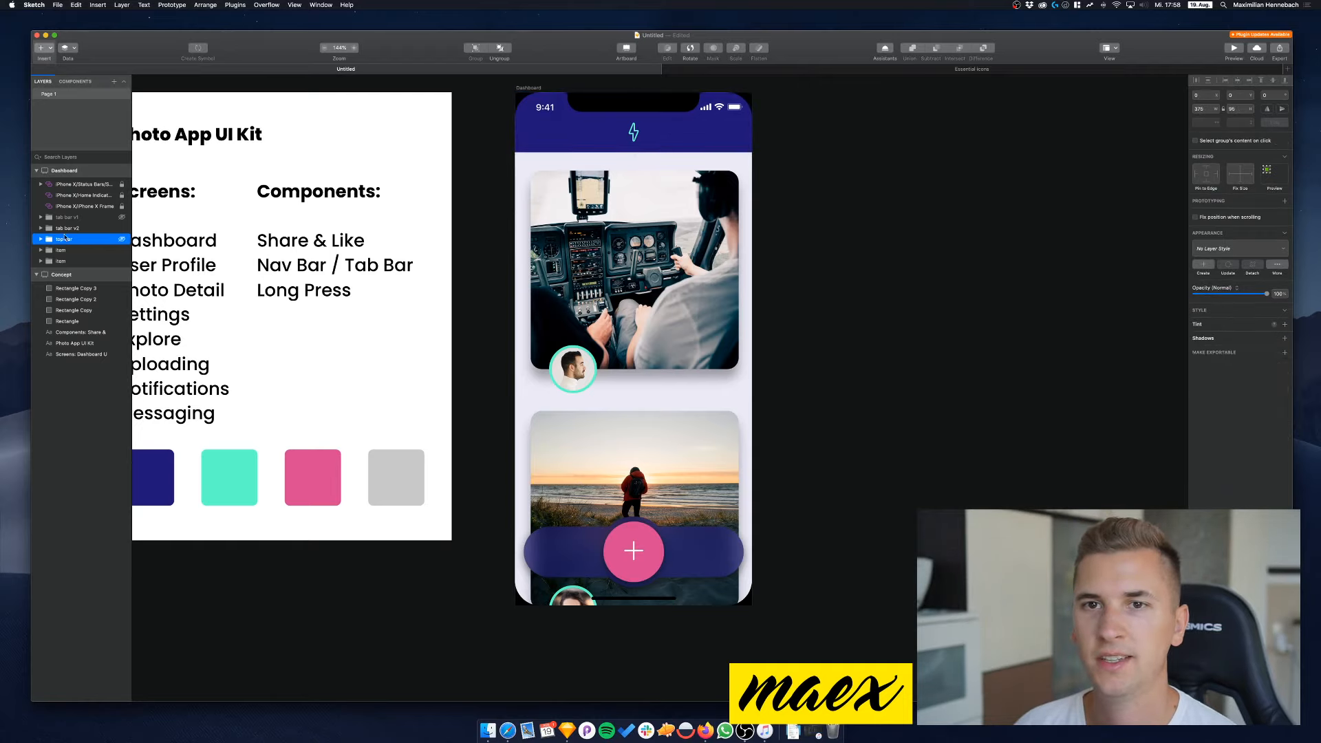
Copy the home icon from the Essential icons document and paste it into the "tab bar v2" group of the Dashboard
{"action": "left_click", "coordinate": [742, 70]}
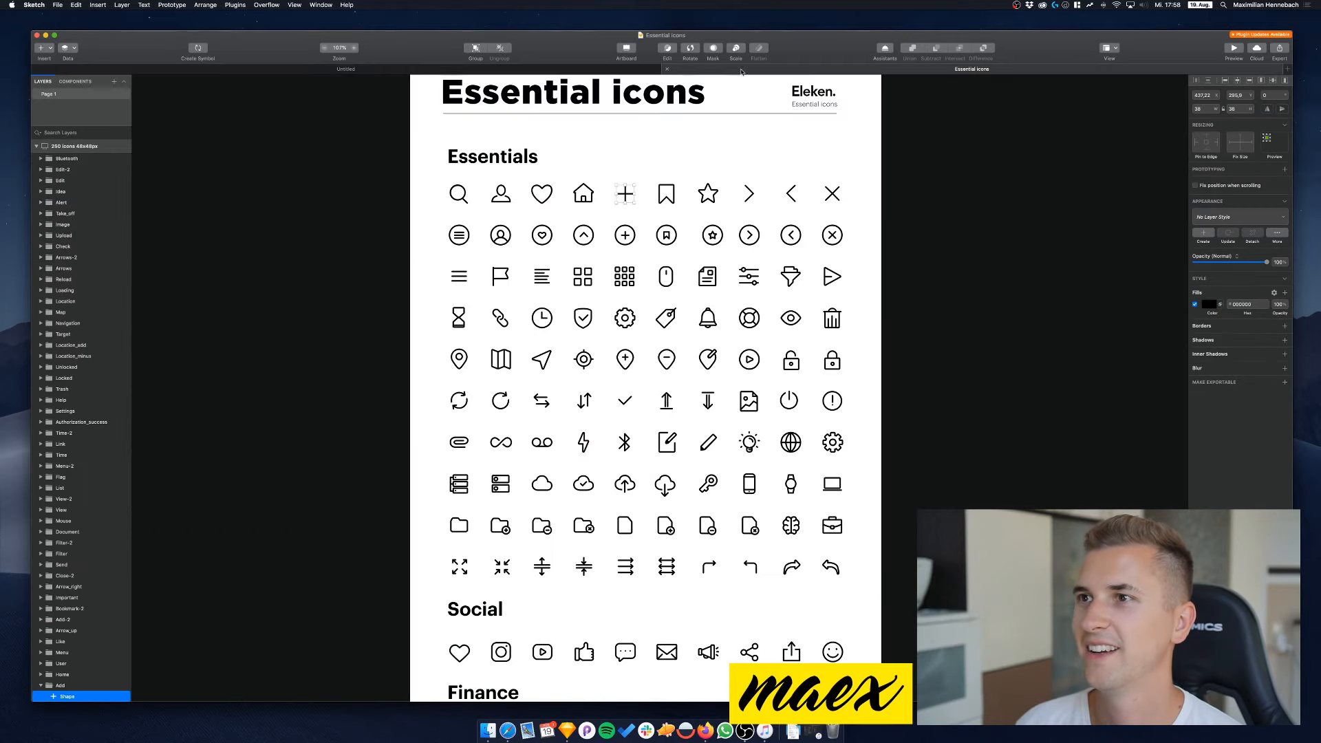
{"action": "left_click", "coordinate": [586, 193]}
{"action": "key", "text": "super+c"}
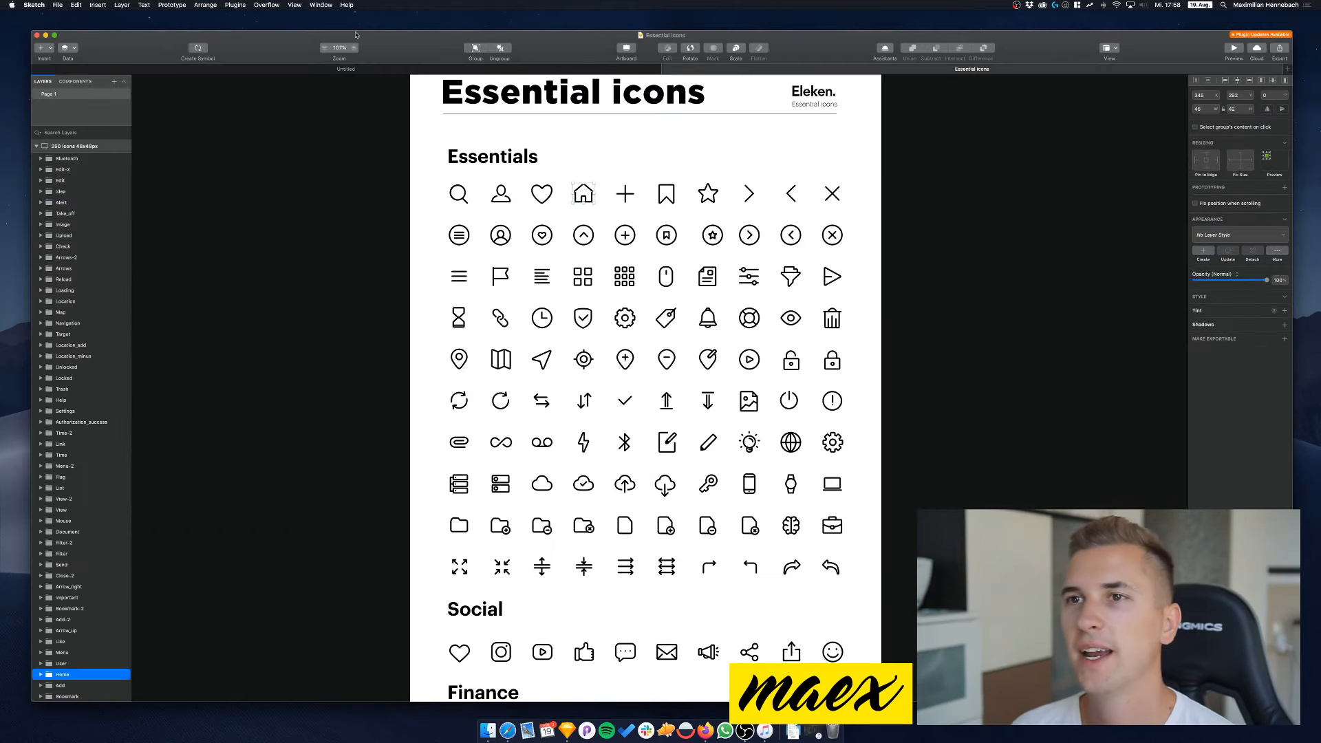
{"action": "left_click", "coordinate": [346, 70]}
{"action": "double_click", "coordinate": [556, 550]}
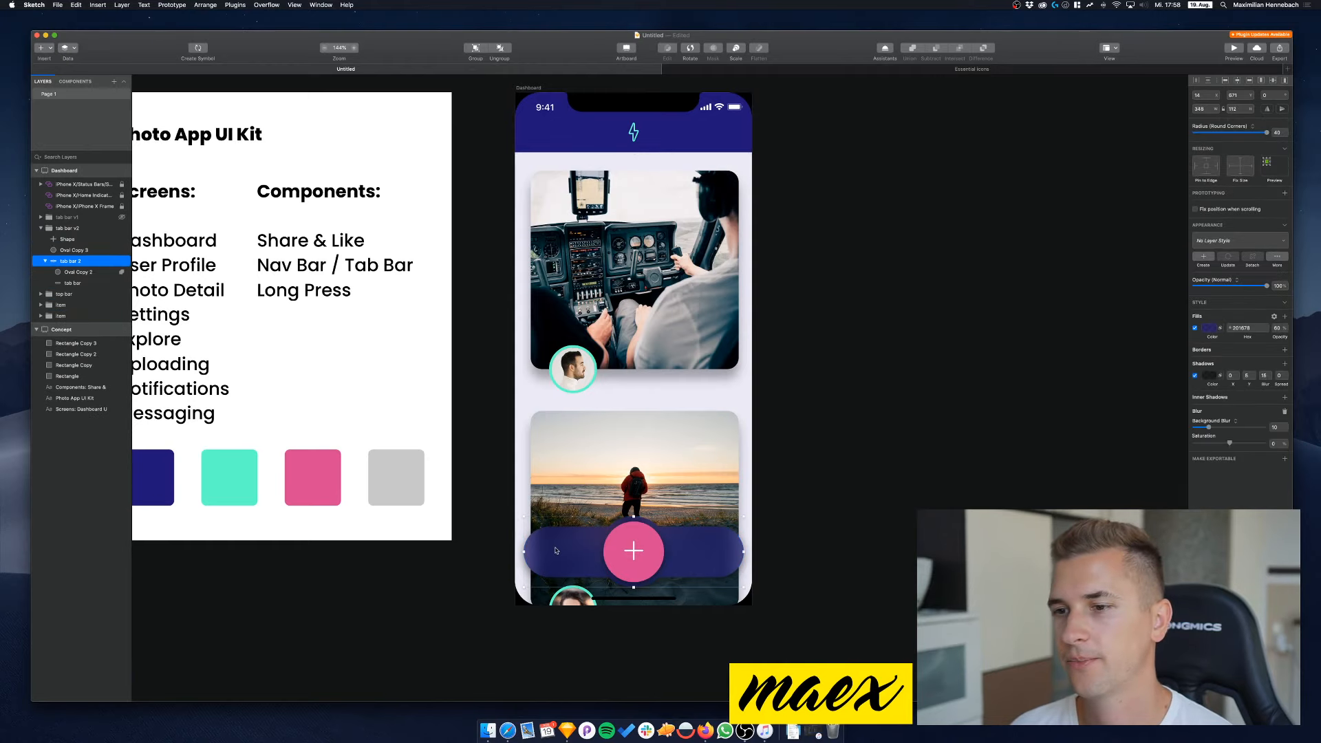
{"action": "key", "text": "super+v"}
Place the home icon on the tab bar to the left of the plus button and set its height to 24
{"action": "scroll", "coordinate": [746, 286], "scroll_direction": "left", "scroll_amount": 2}
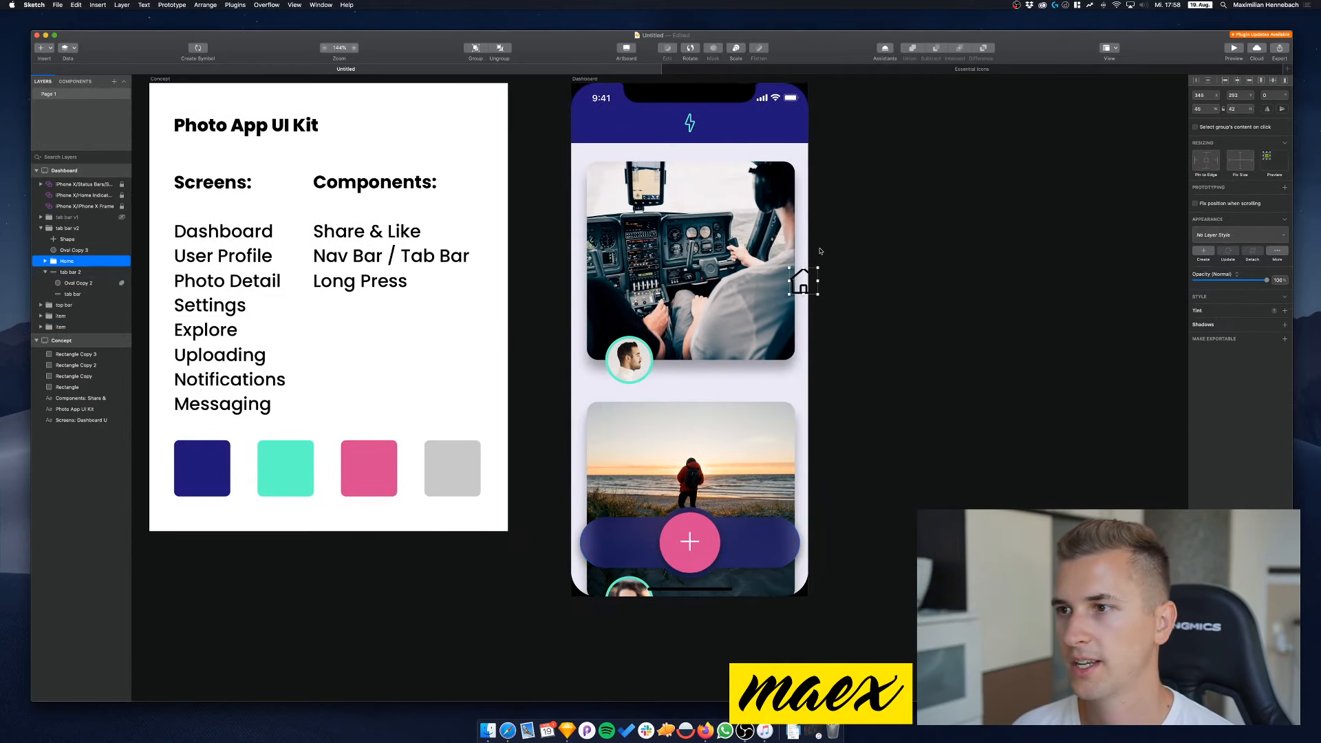
{"action": "left_click_drag", "start_coordinate": [803, 289], "coordinate": [607, 549]}
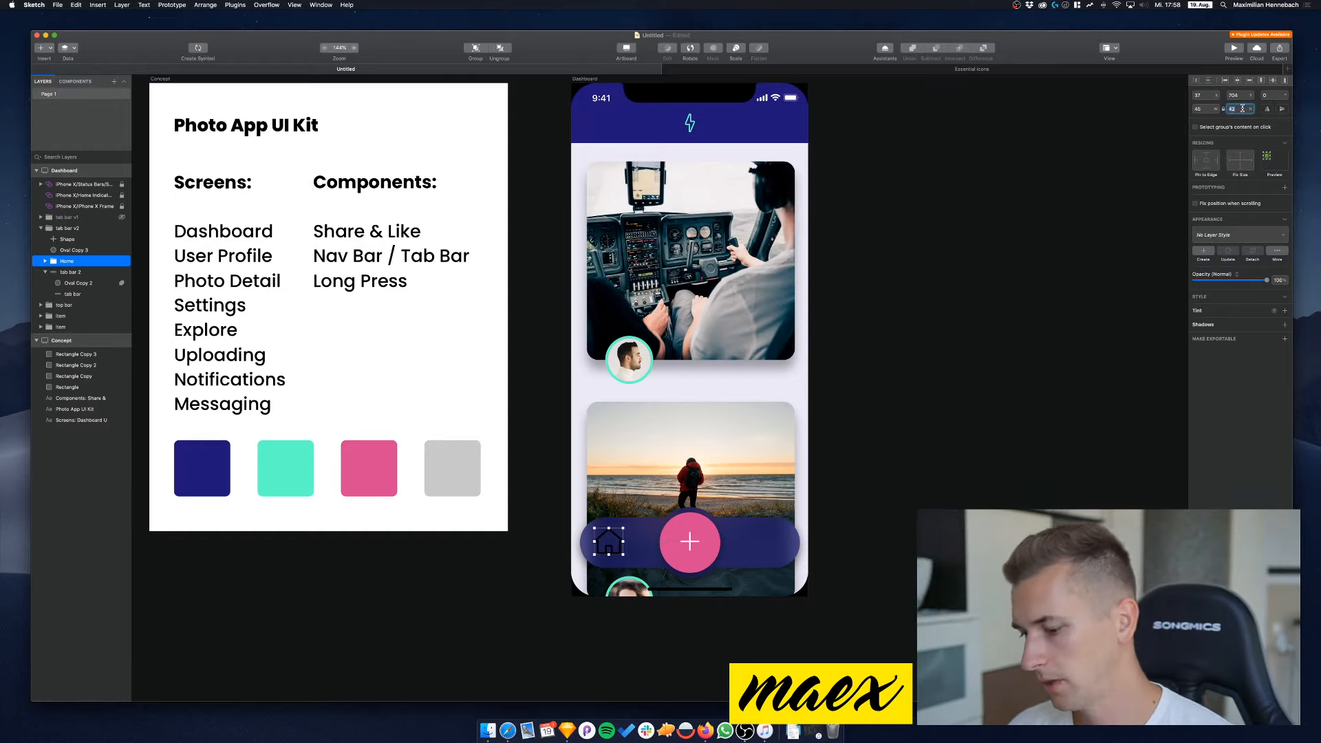
{"action": "type", "text": "24"}
{"action": "key", "text": "Return"}
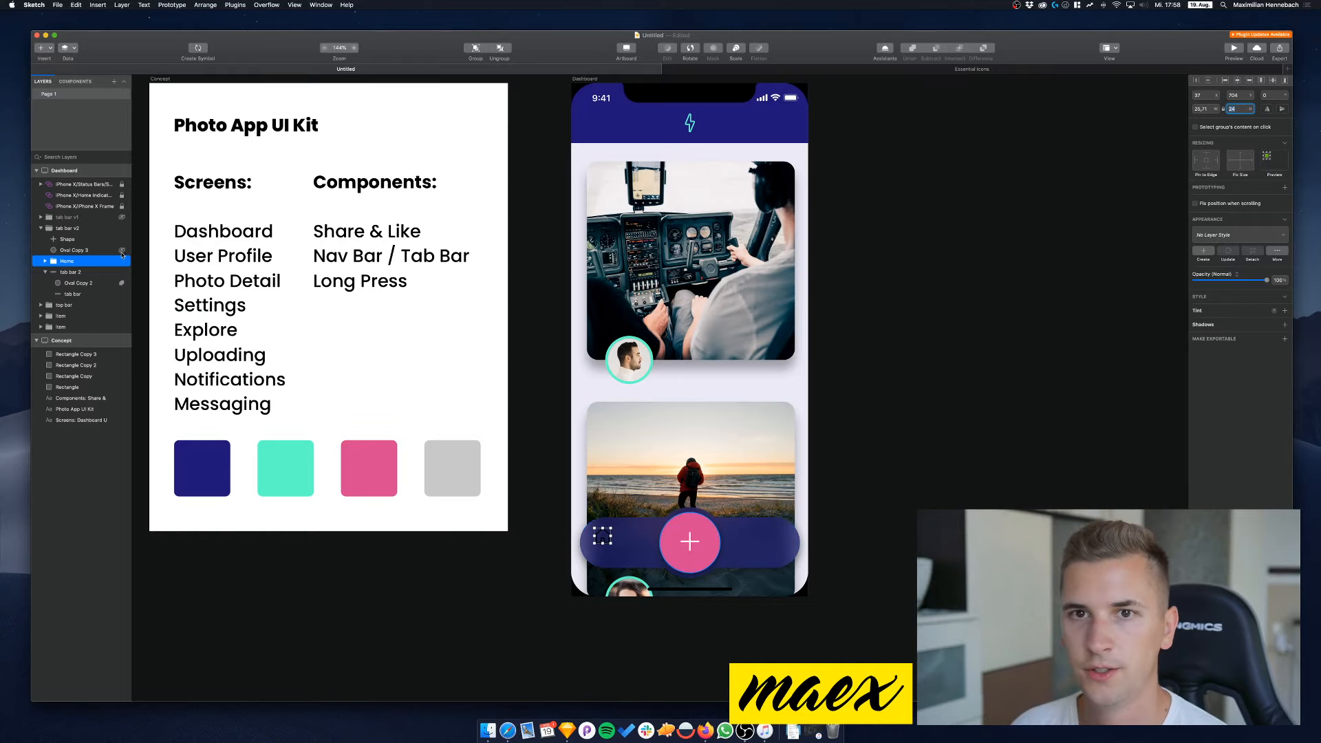
Ungroup the home icon, fill its shape with white FFFFFF and nudge it into vertical alignment on the tab bar
{"action": "left_click", "coordinate": [77, 262]}
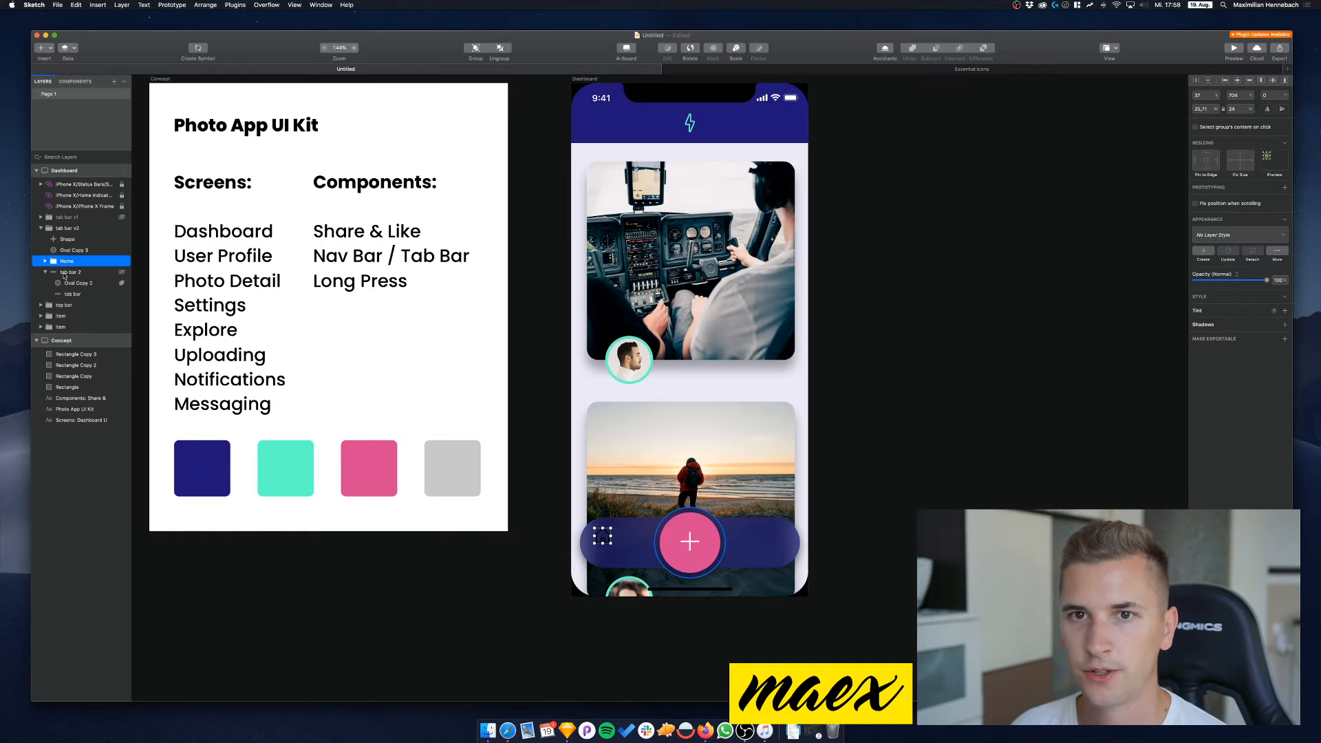
{"action": "left_click", "coordinate": [45, 262]}
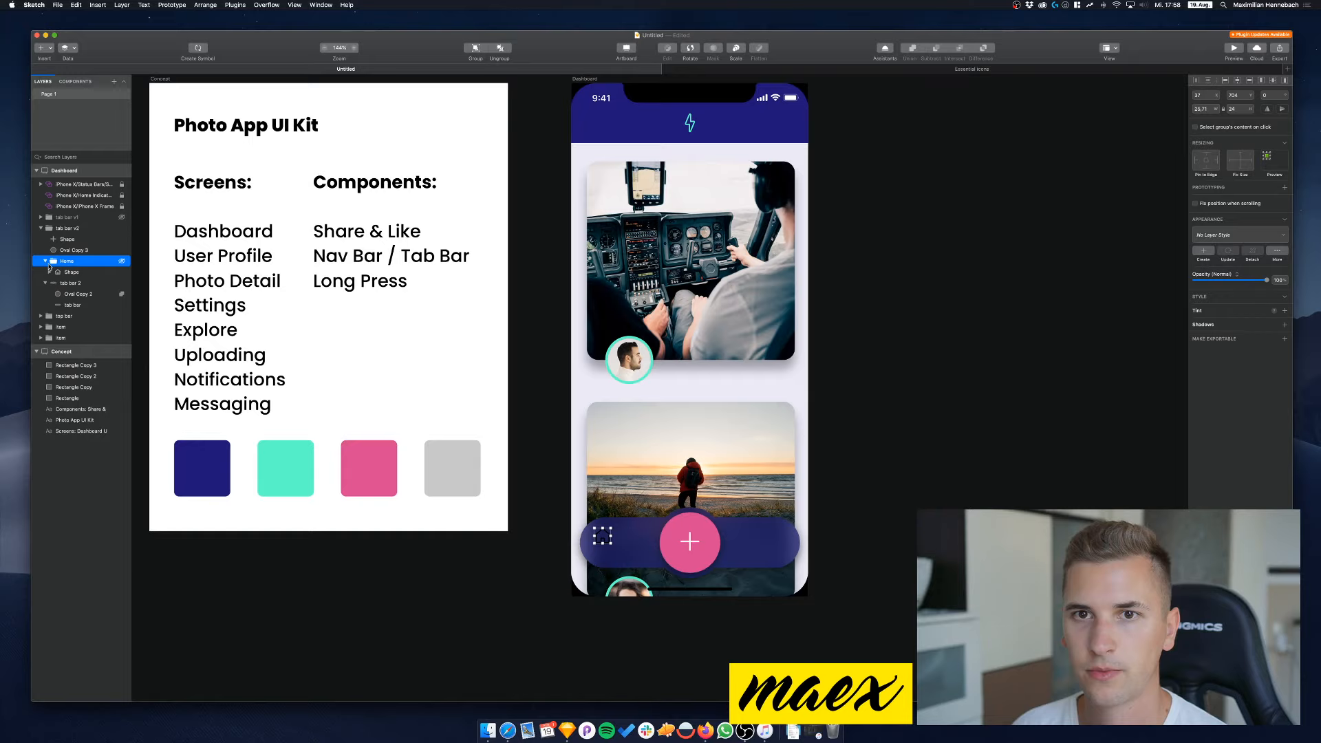
{"action": "left_click", "coordinate": [494, 54]}
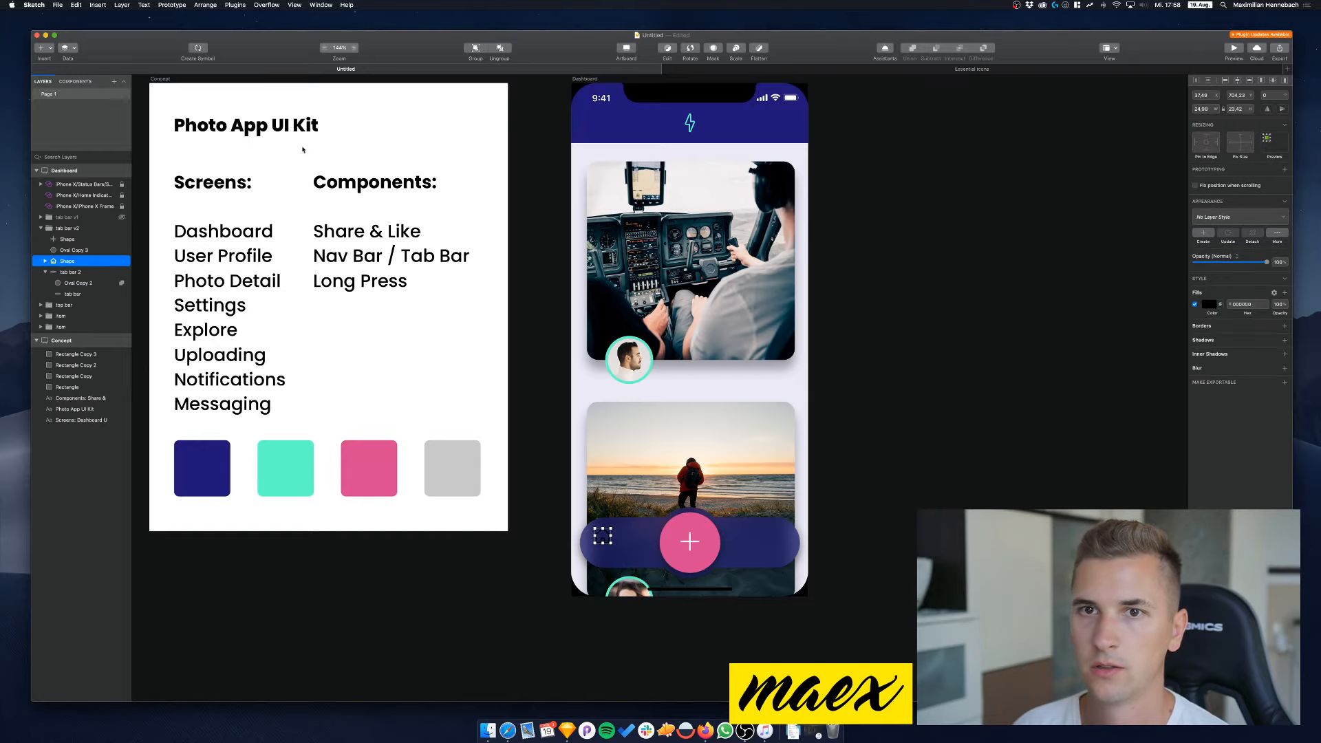
{"action": "left_click", "coordinate": [1211, 307]}
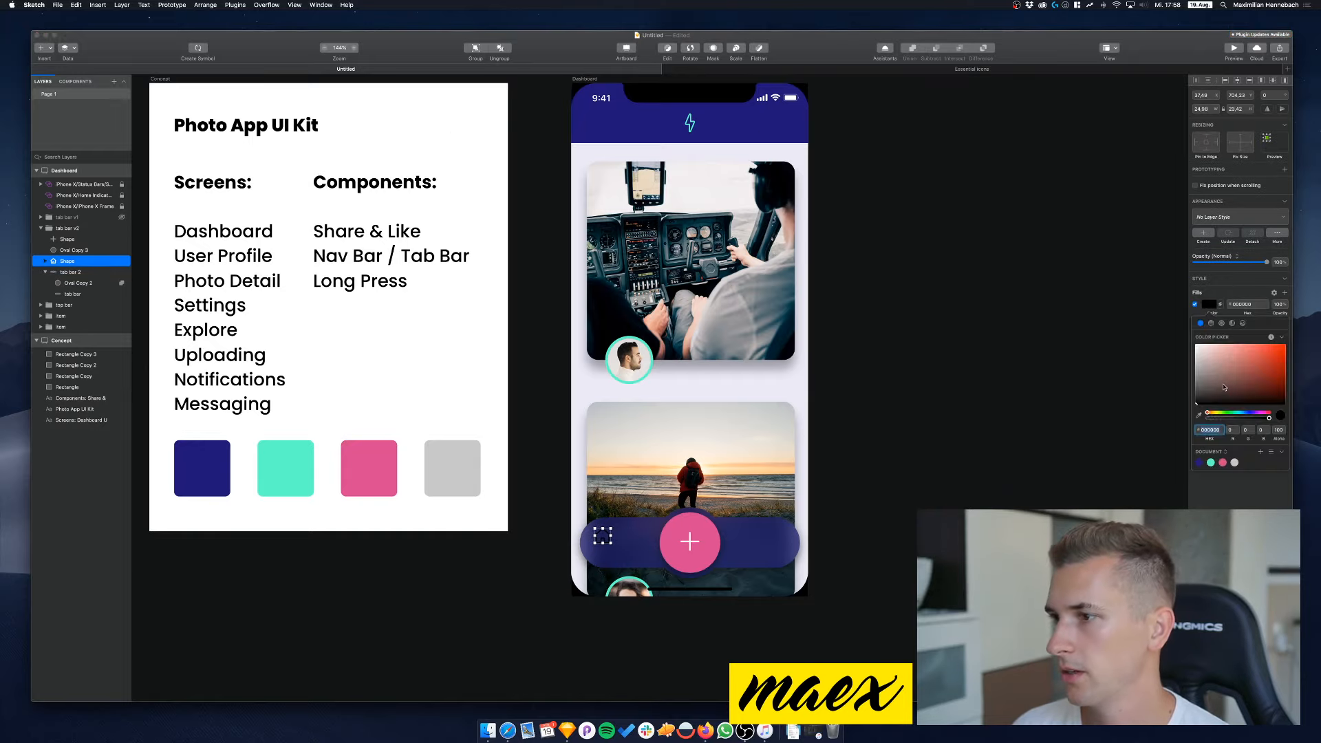
{"action": "left_click_drag", "start_coordinate": [1224, 387], "coordinate": [955, 259]}
{"action": "left_click", "coordinate": [955, 259]}
{"action": "key", "text": "shift+Down"}
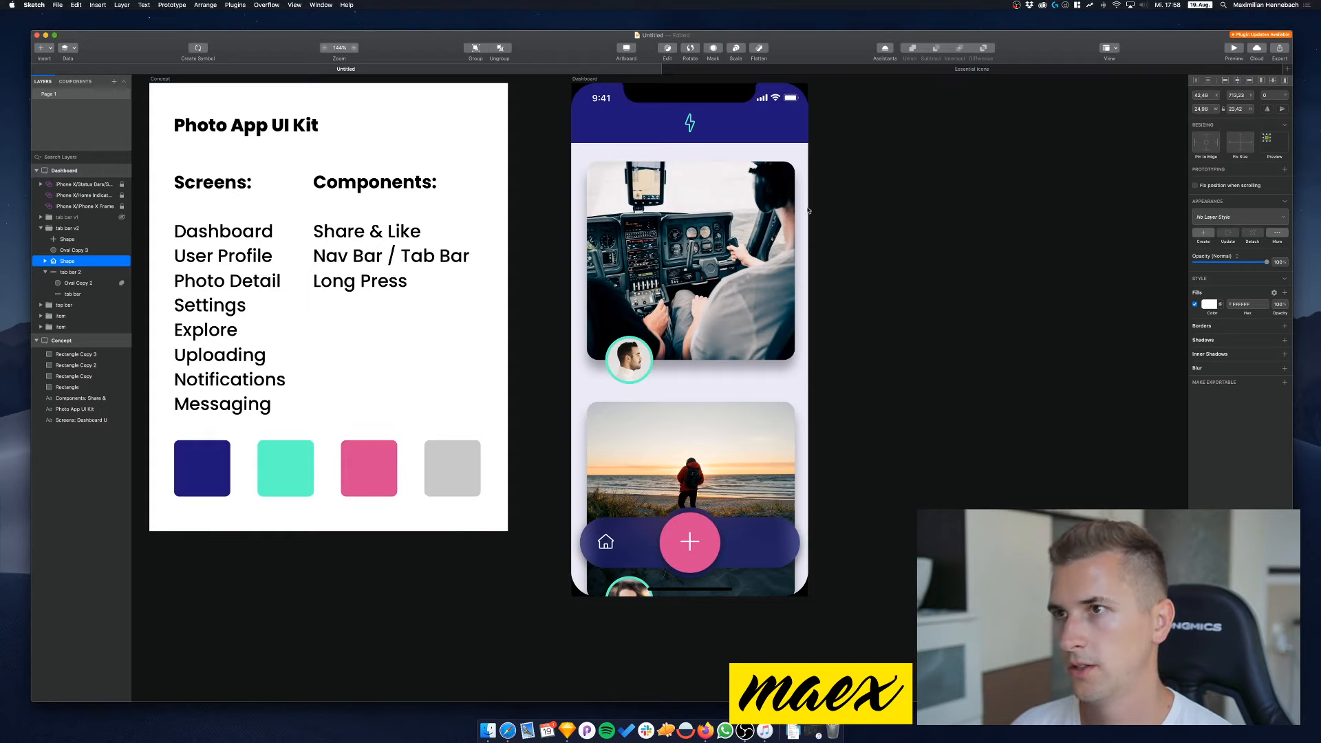
Copy the user icon from the Essential icons document and paste it into the "tab bar v2" group
{"action": "left_click", "coordinate": [752, 73]}
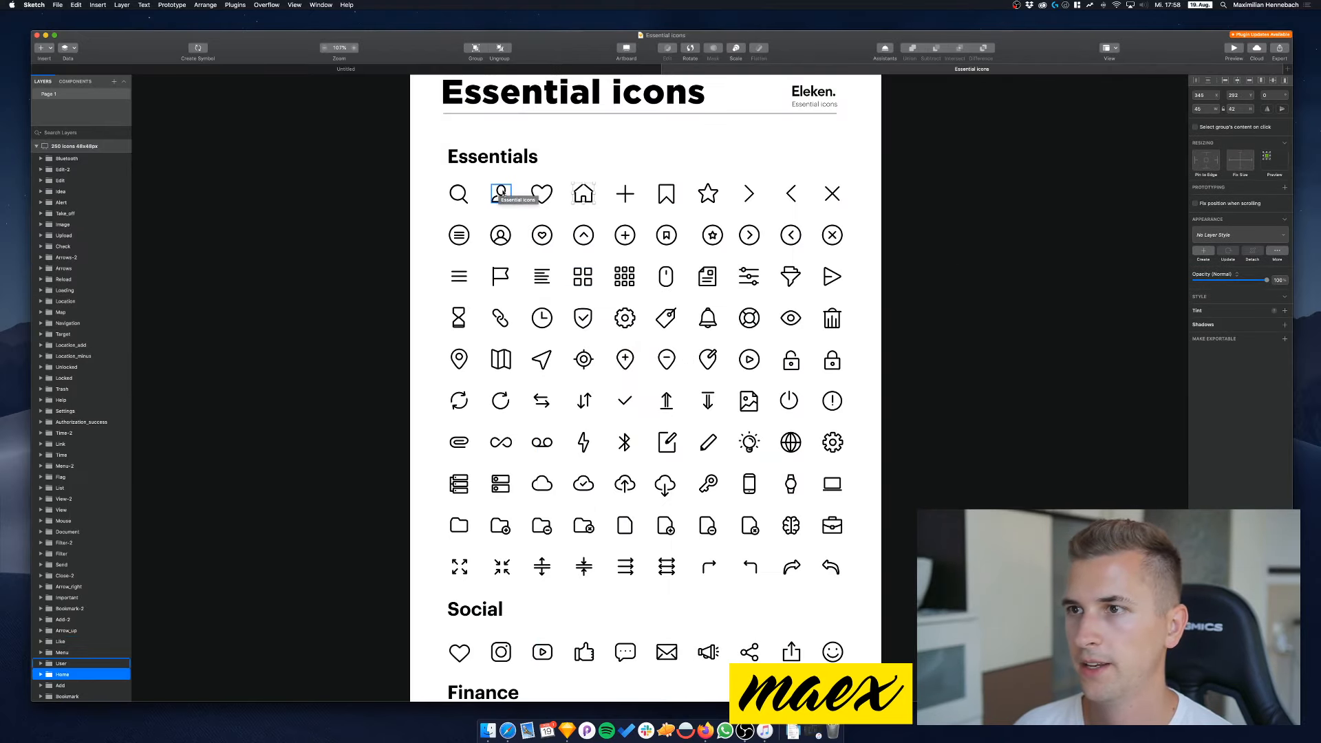
{"action": "left_click", "coordinate": [501, 193]}
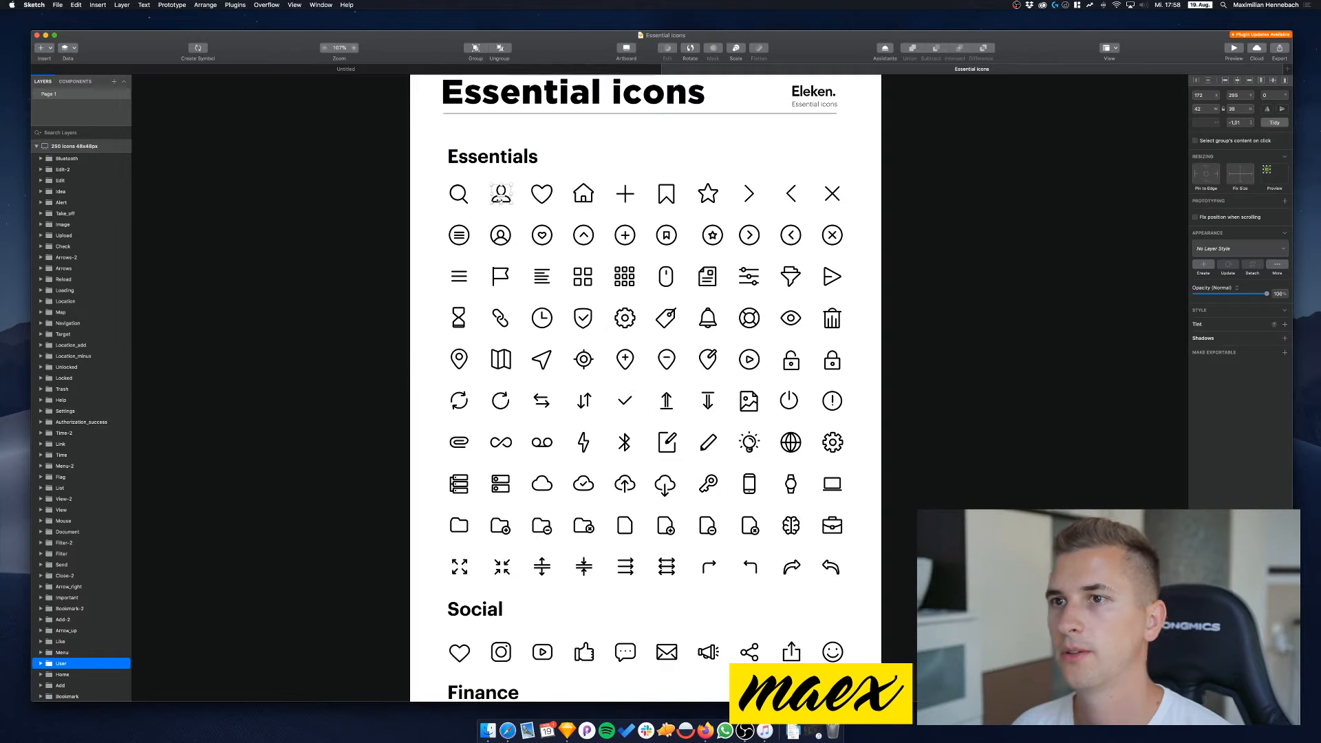
{"action": "left_click", "coordinate": [441, 71]}
{"action": "key", "text": "super+v"}
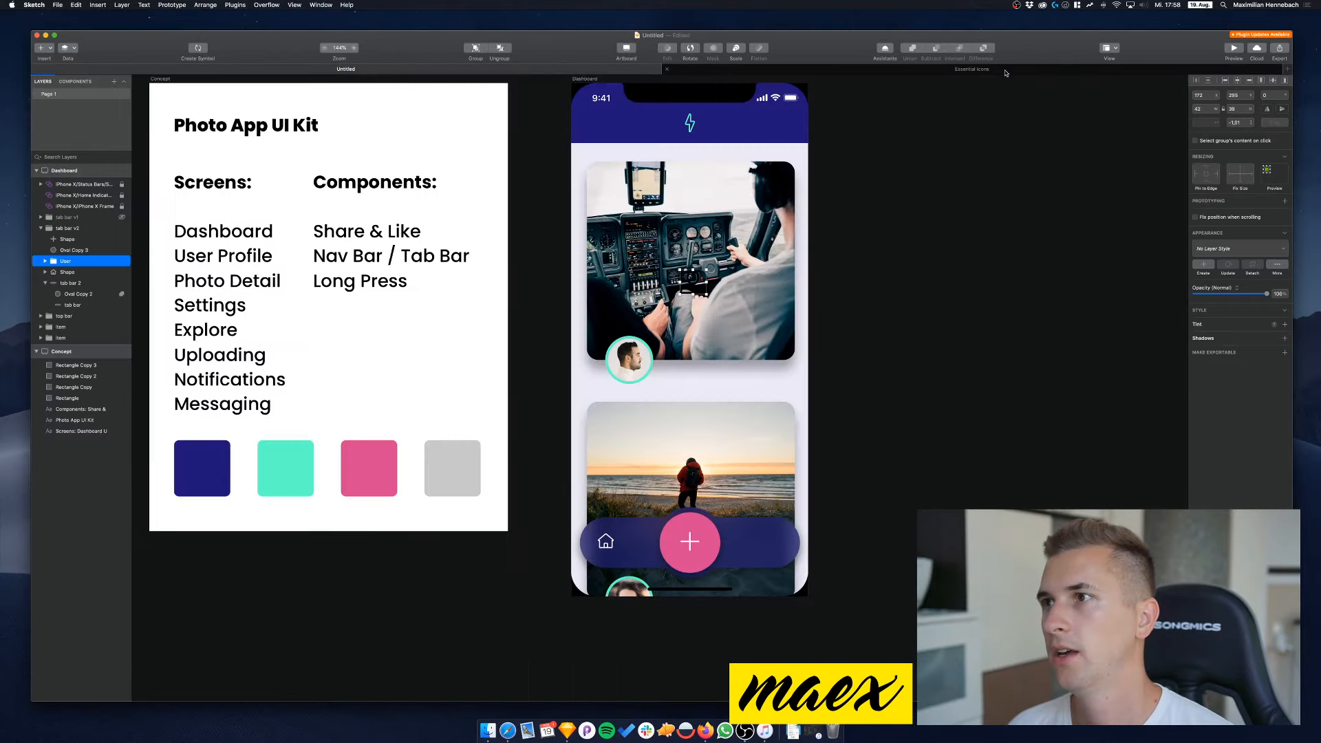
Find a suitable explore icon in the Essential icons document, copy the telescope and paste it into the "tab bar v2" group
{"action": "left_click", "coordinate": [1001, 71]}
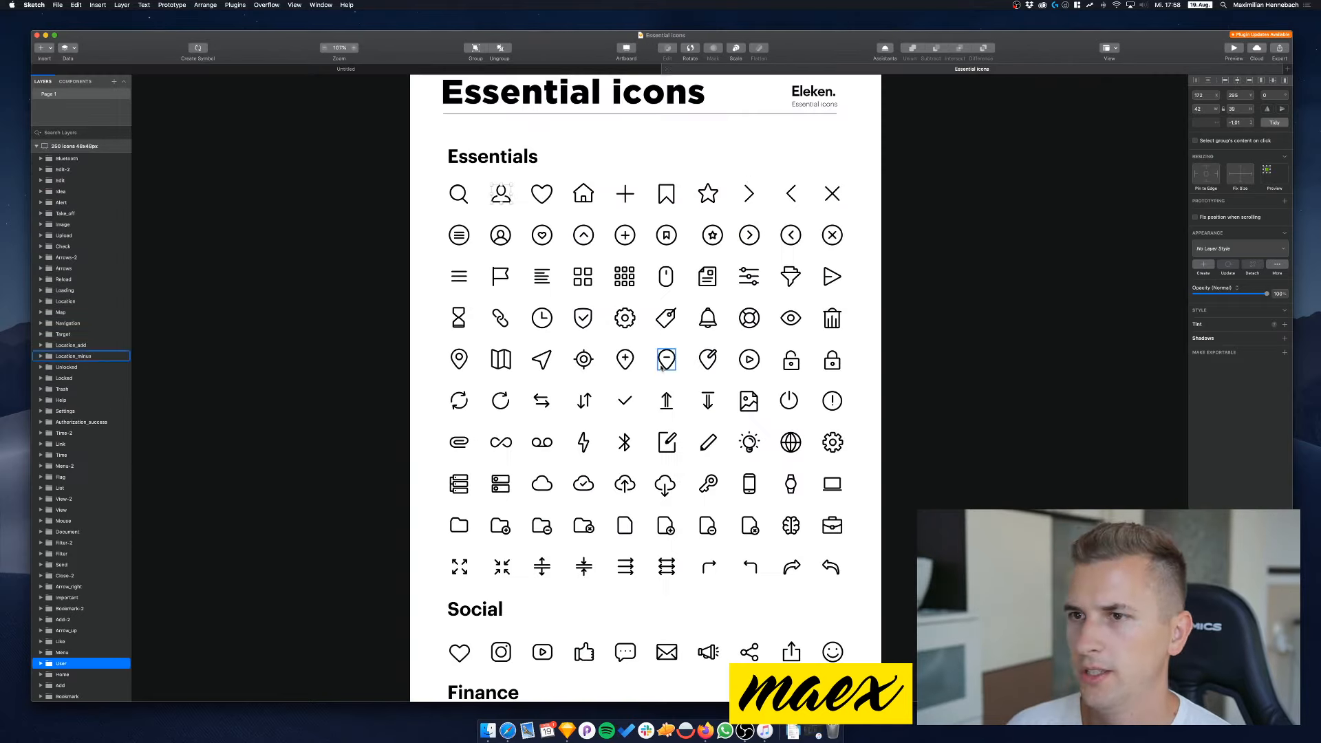
{"action": "left_click", "coordinate": [641, 309]}
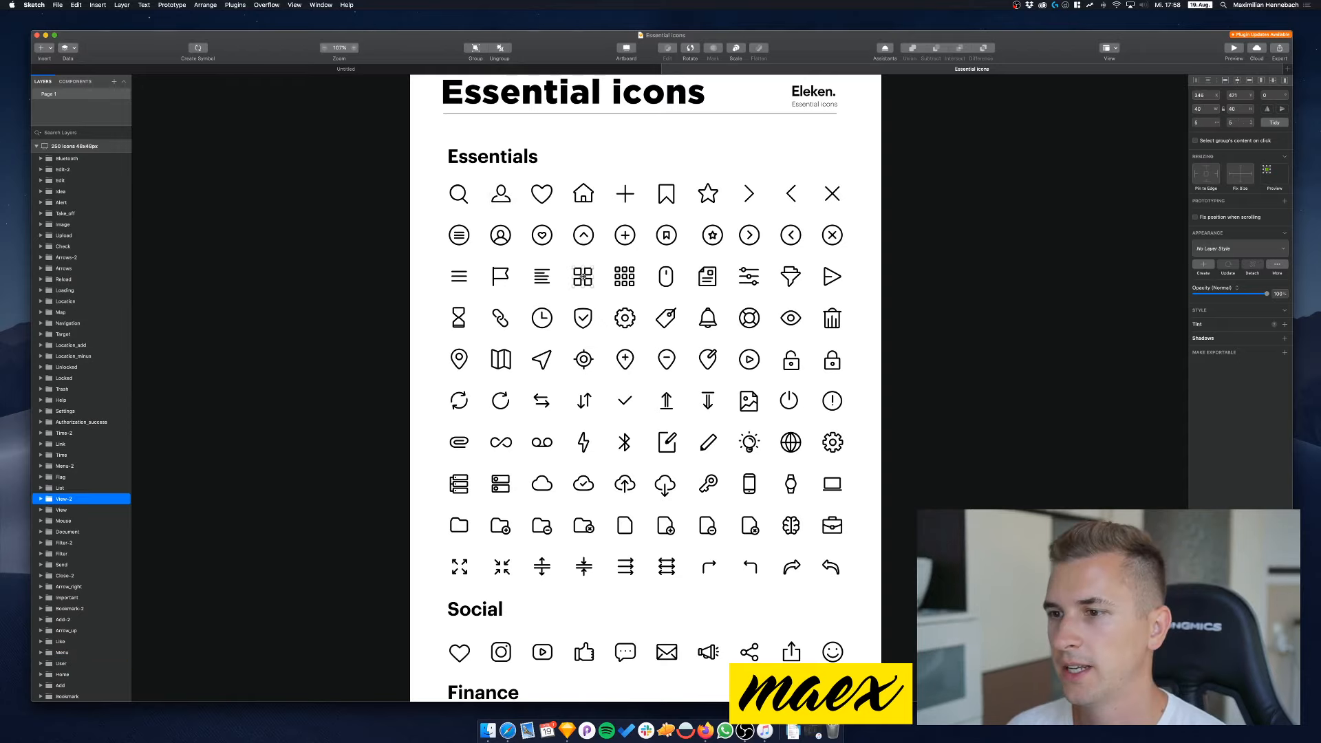
{"action": "scroll", "coordinate": [583, 277], "scroll_direction": "down", "scroll_amount": 5}
{"action": "scroll", "coordinate": [583, 276], "scroll_direction": "up", "scroll_amount": 5}
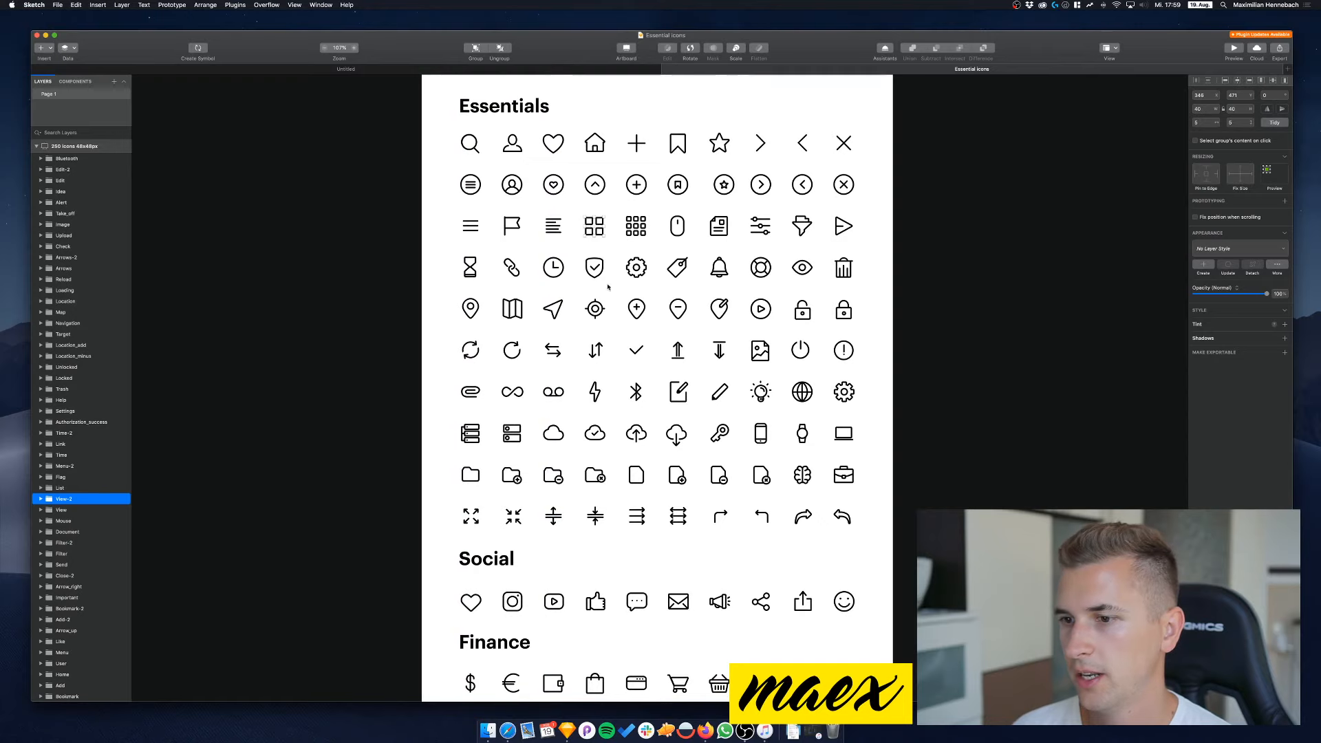
{"action": "scroll", "coordinate": [609, 288], "scroll_direction": "down", "scroll_amount": 5}
{"action": "scroll", "coordinate": [608, 288], "scroll_direction": "down", "scroll_amount": 15}
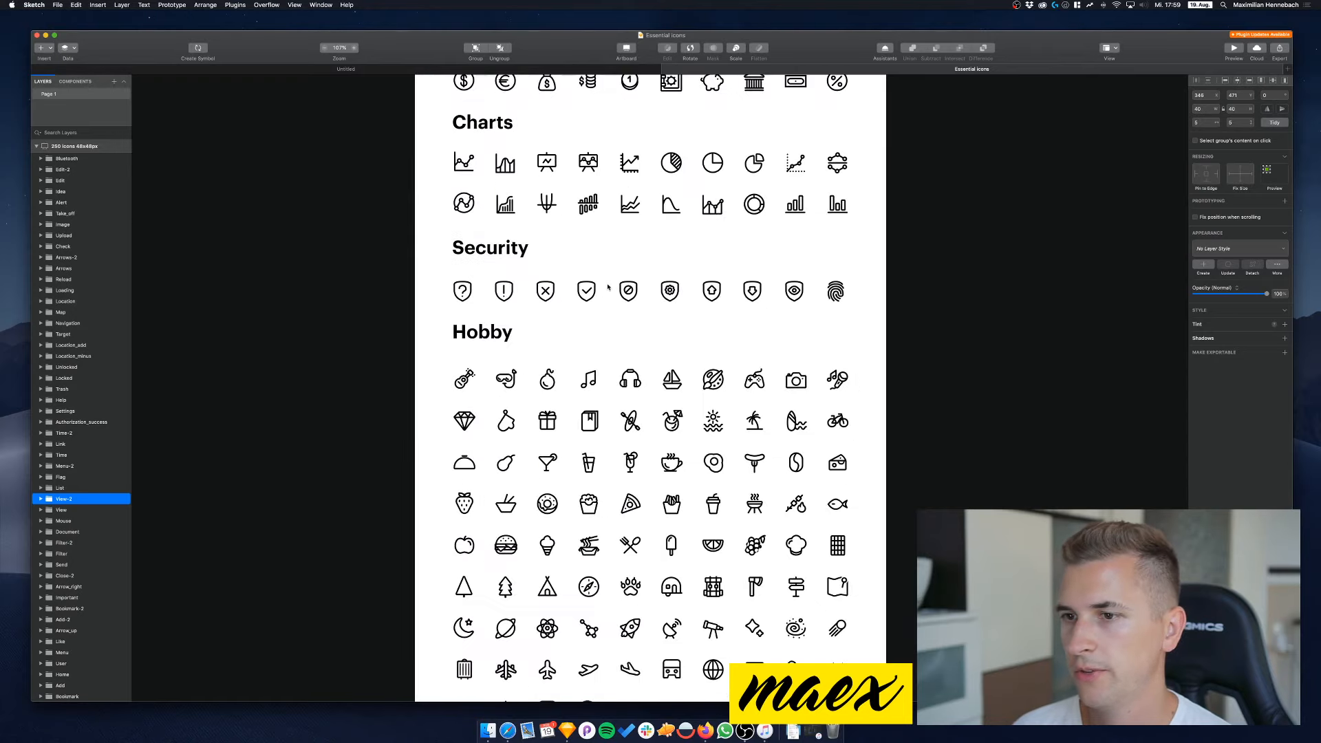
{"action": "scroll", "coordinate": [608, 288], "scroll_direction": "up", "scroll_amount": 1}
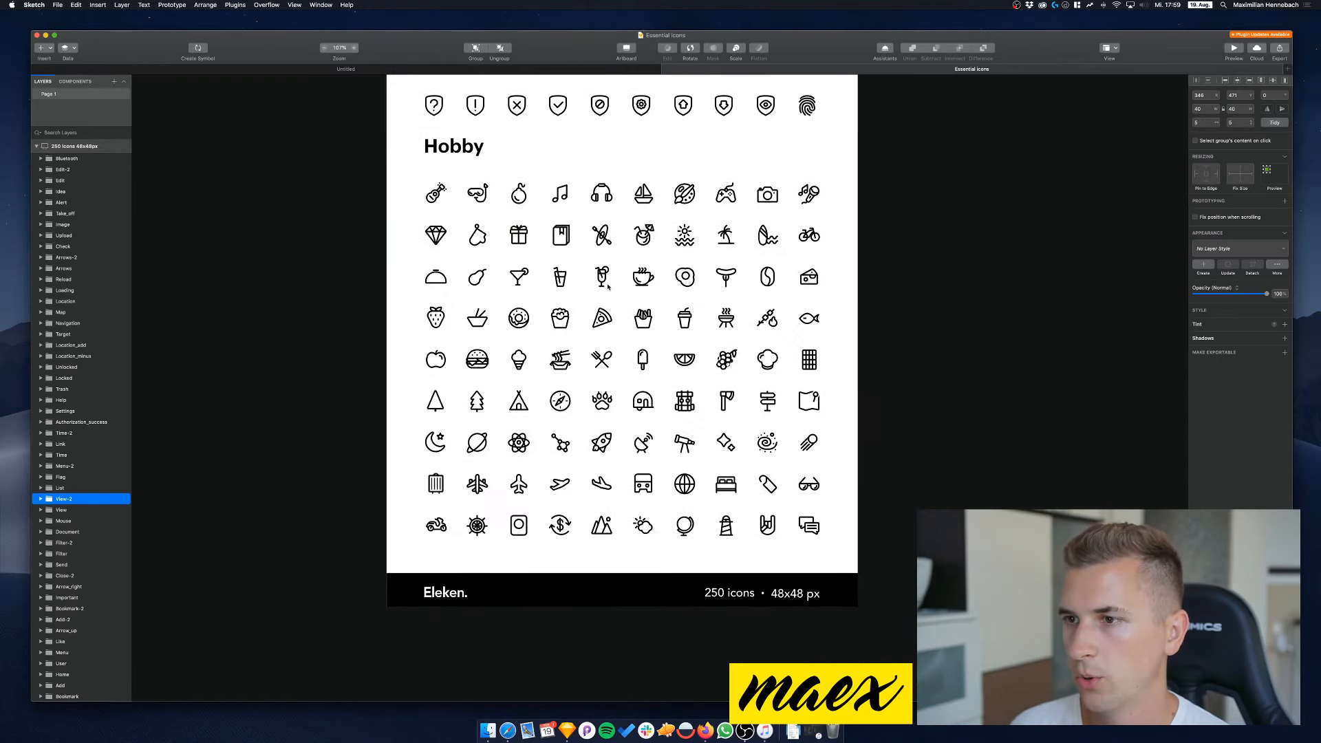
{"action": "scroll", "coordinate": [608, 288], "scroll_direction": "up", "scroll_amount": 2}
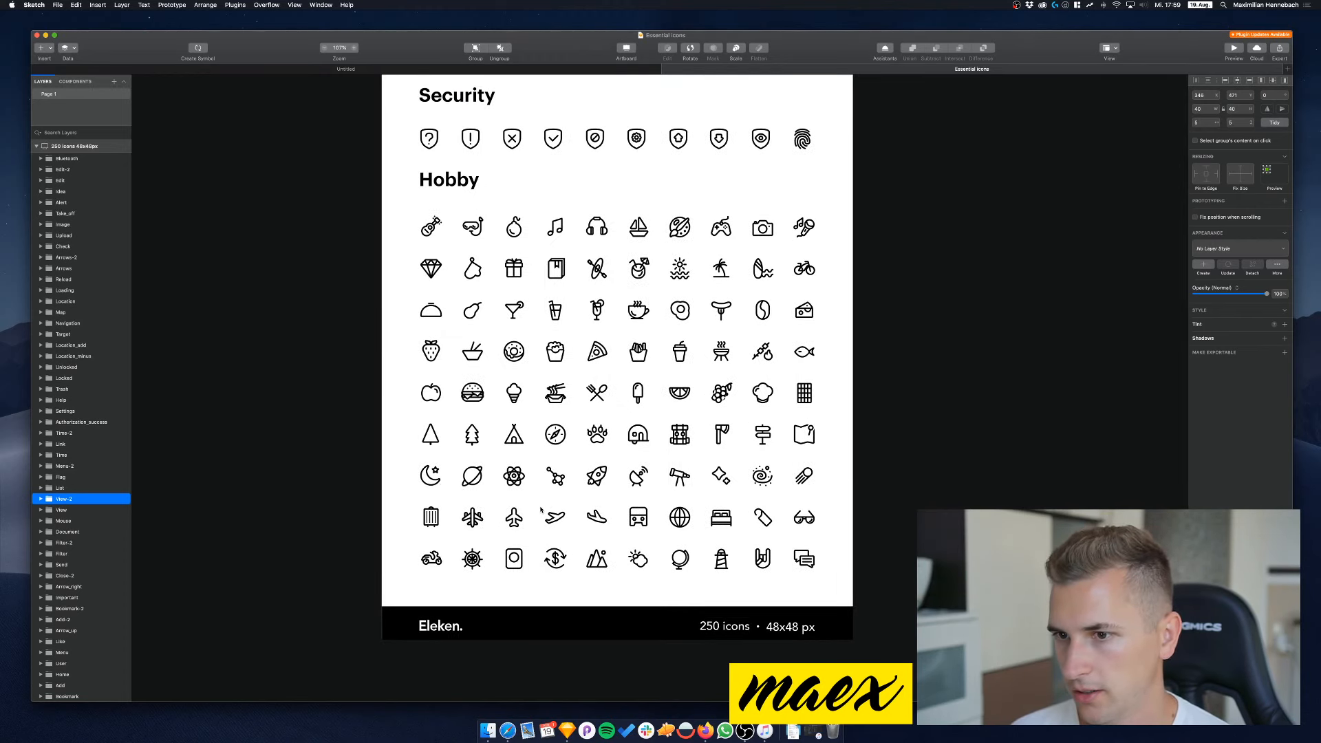
{"action": "scroll", "coordinate": [559, 541], "scroll_direction": "down", "scroll_amount": 1}
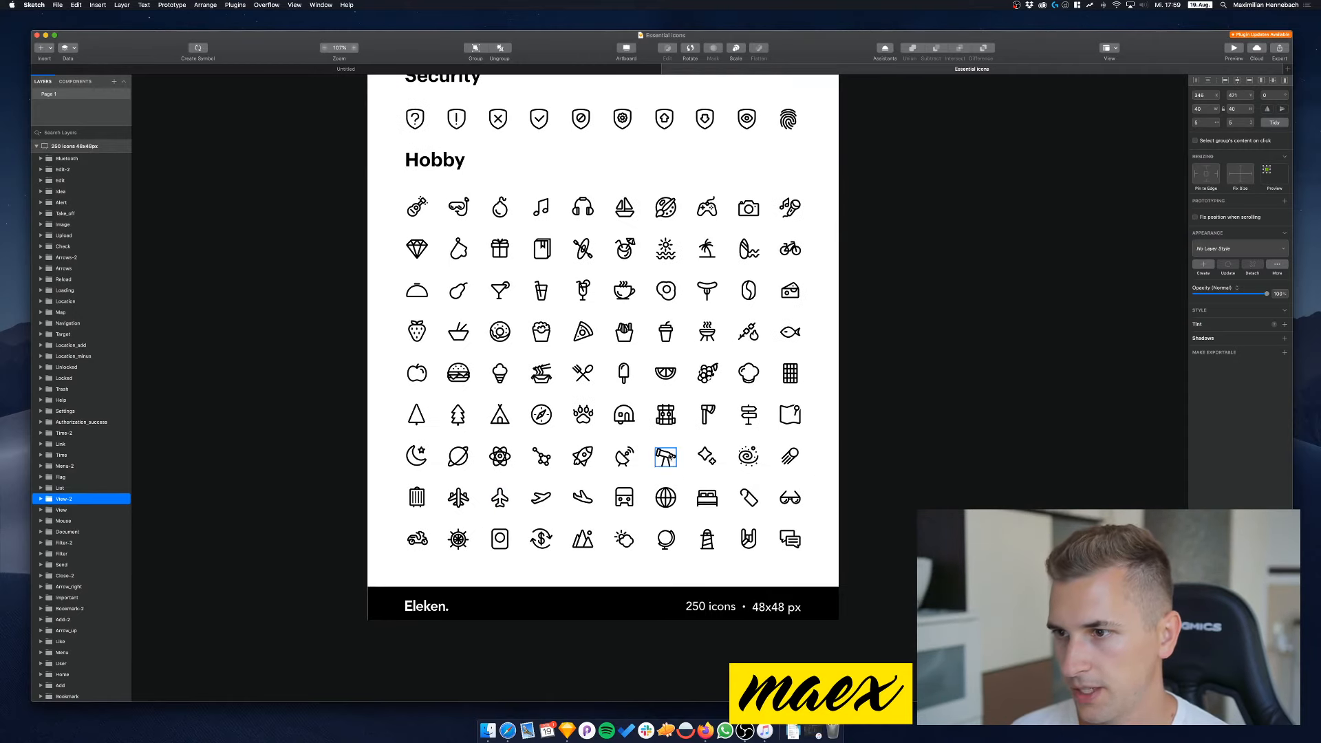
{"action": "left_click", "coordinate": [666, 456]}
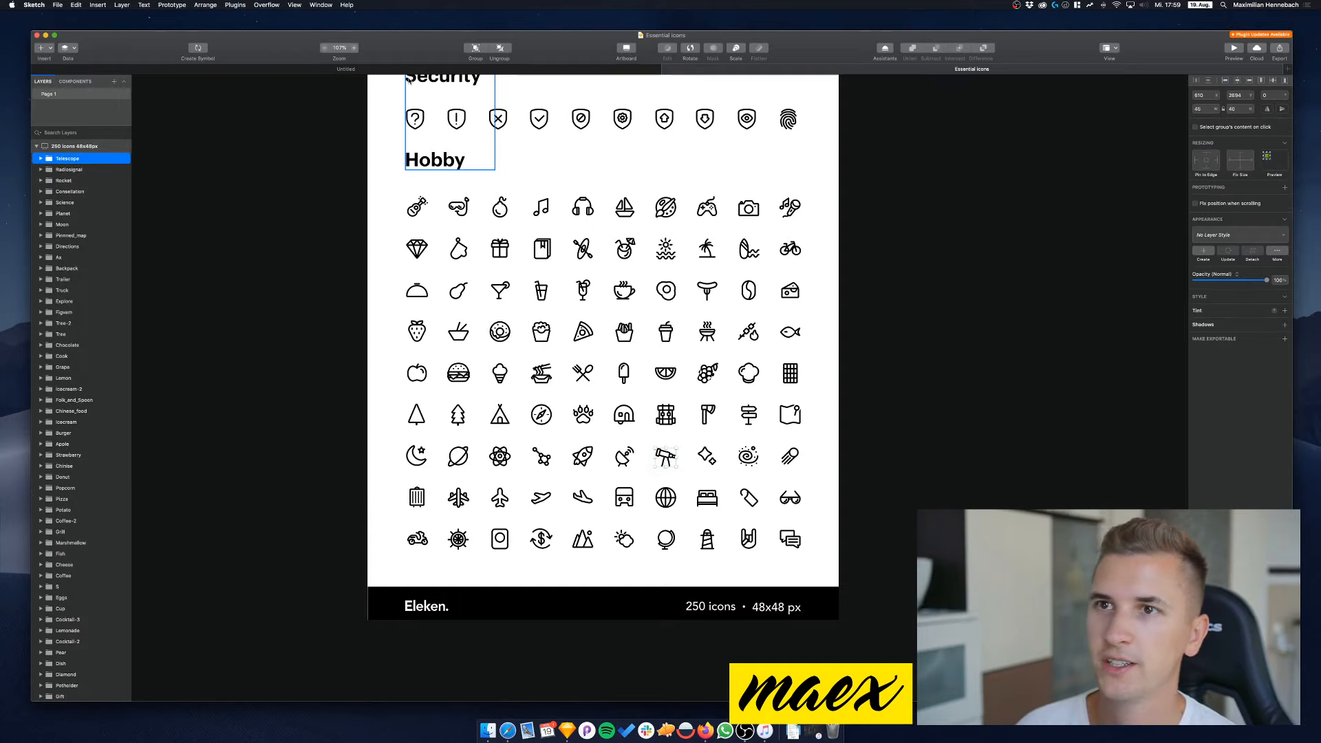
{"action": "left_click", "coordinate": [345, 68]}
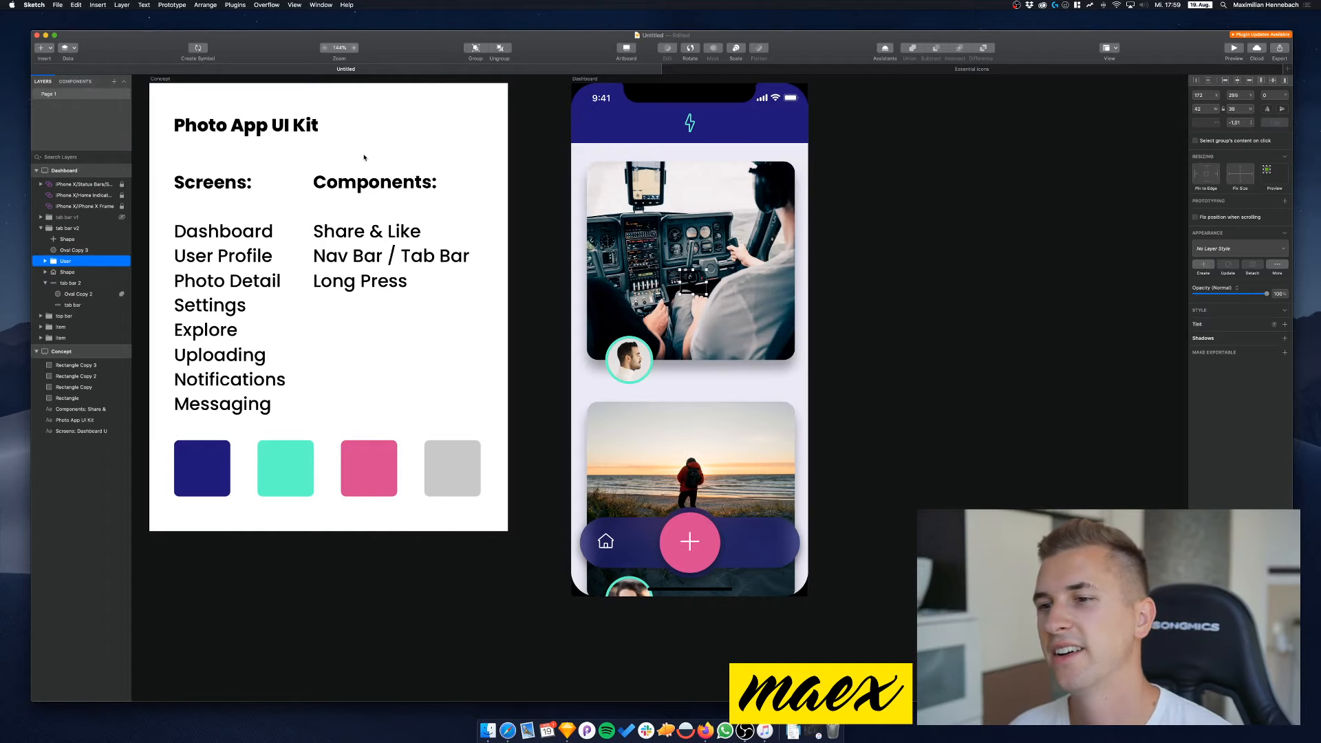
{"action": "key", "text": "super+v"}
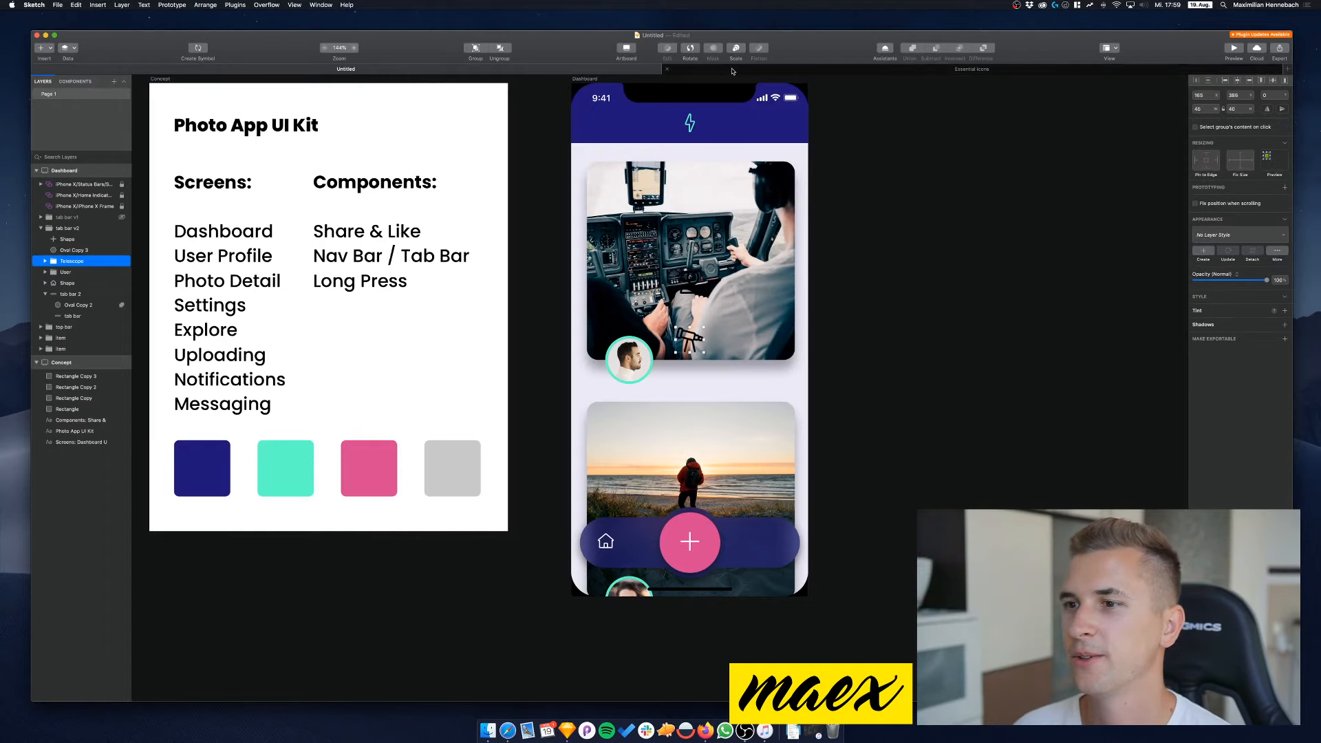
Copy the mail icon from the Social section of the Essential icons document and paste it into the "tab bar v2" group
{"action": "left_click", "coordinate": [734, 70]}
{"action": "scroll", "coordinate": [535, 234], "scroll_direction": "up", "scroll_amount": 2}
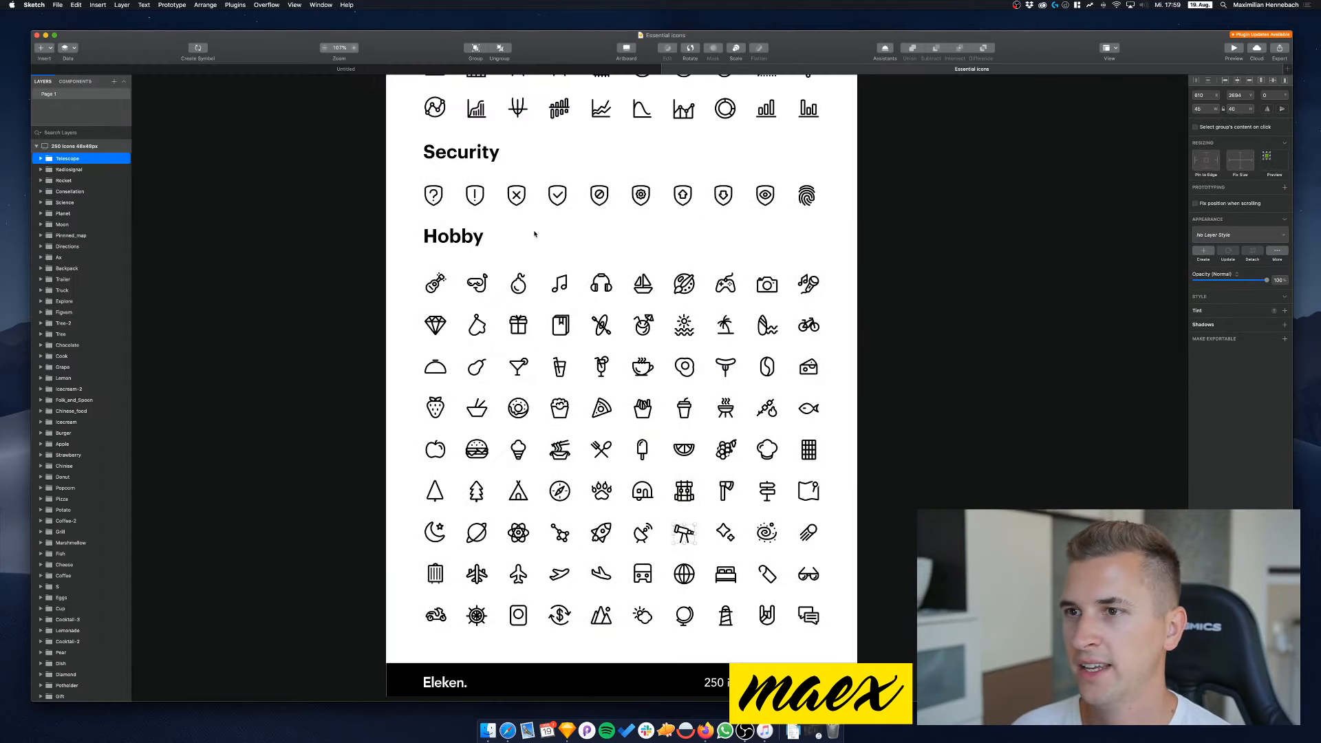
{"action": "scroll", "coordinate": [535, 234], "scroll_direction": "up", "scroll_amount": 10}
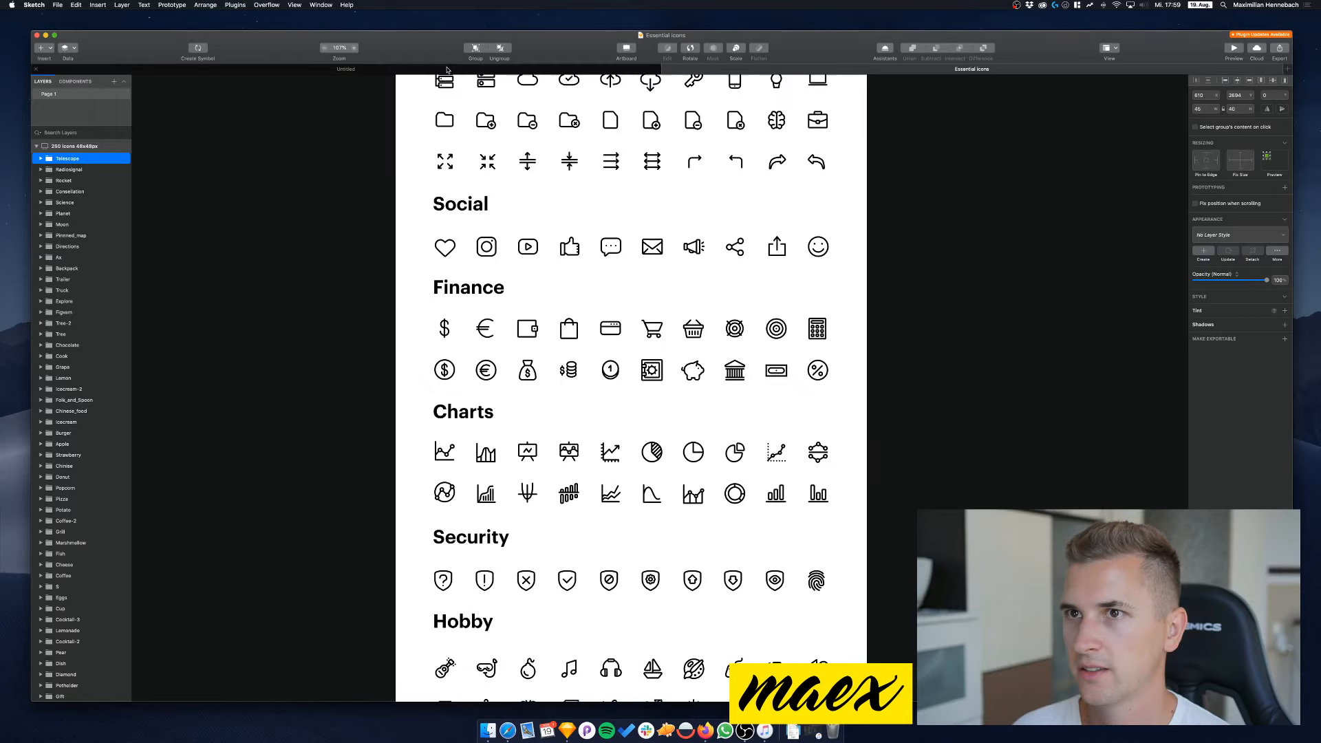
{"action": "left_click", "coordinate": [447, 69]}
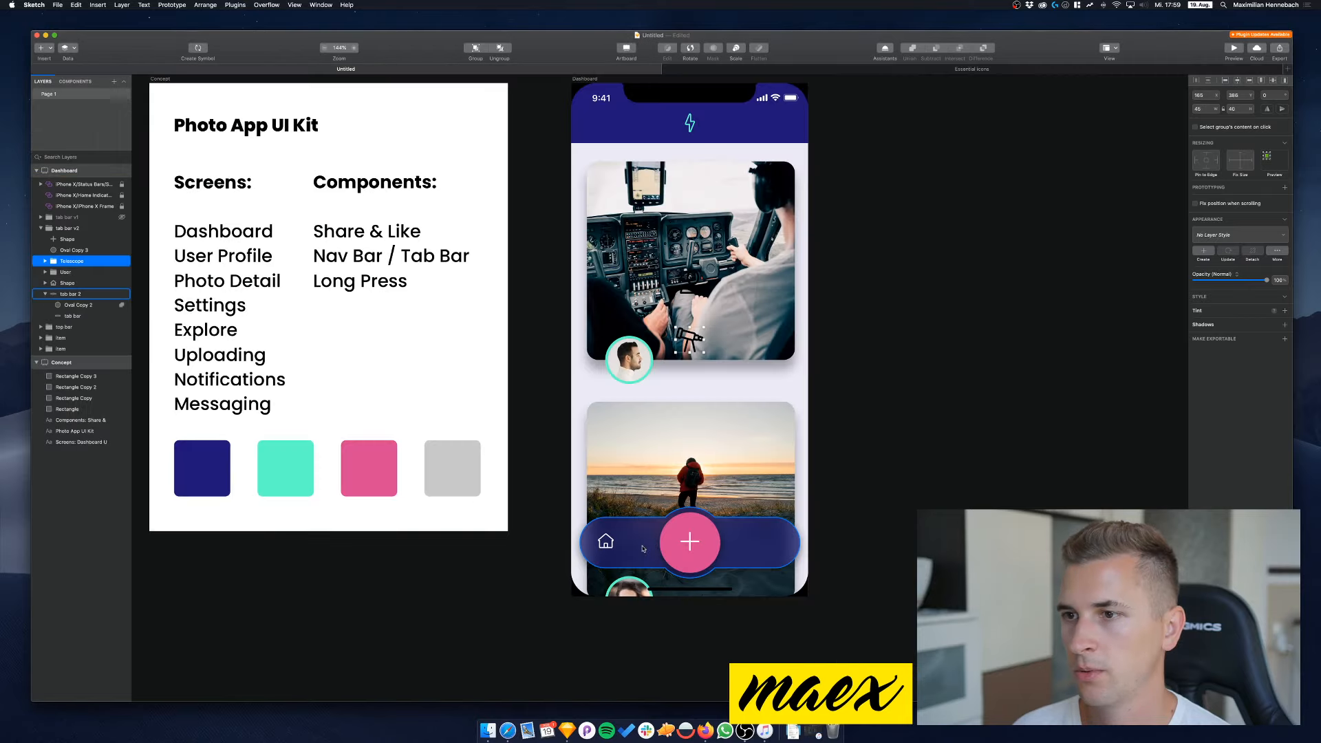
{"action": "left_click", "coordinate": [778, 71]}
{"action": "scroll", "coordinate": [657, 295], "scroll_direction": "up", "scroll_amount": 3}
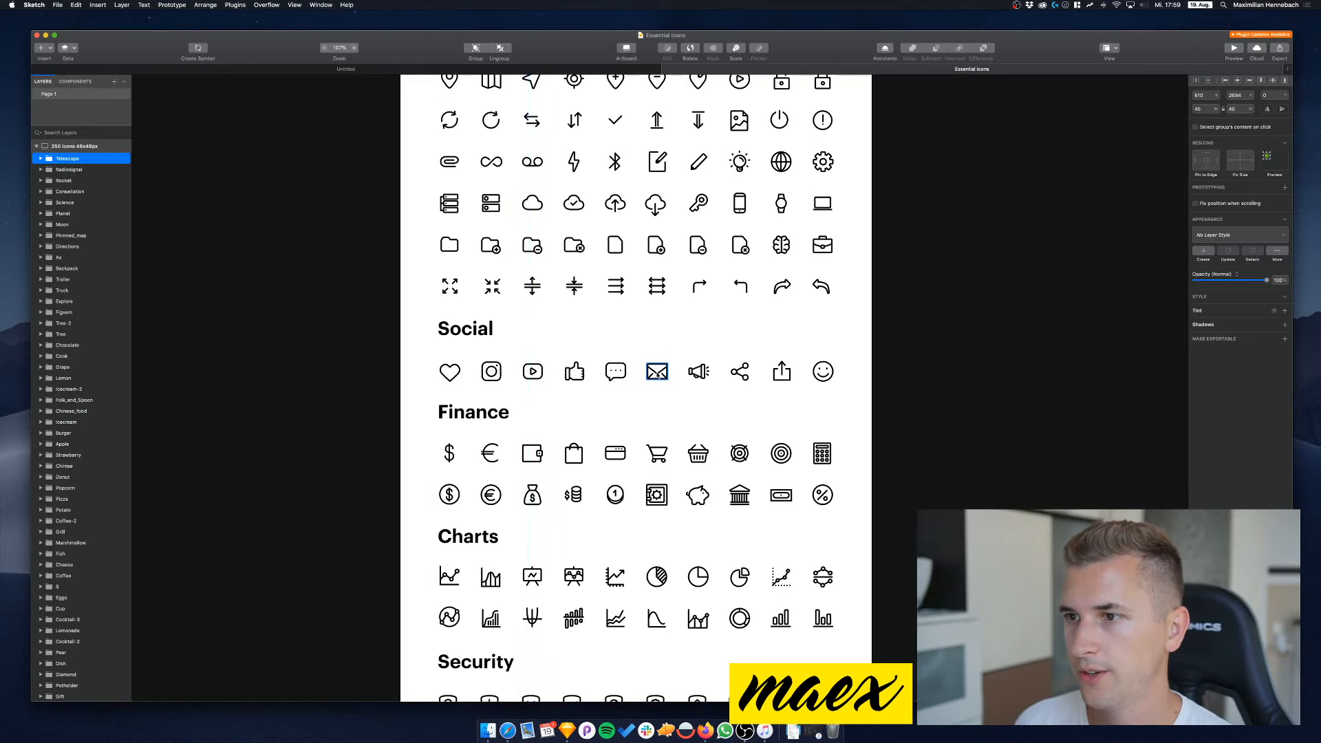
{"action": "left_click", "coordinate": [657, 372]}
{"action": "scroll", "coordinate": [494, 223], "scroll_direction": "up", "scroll_amount": 5}
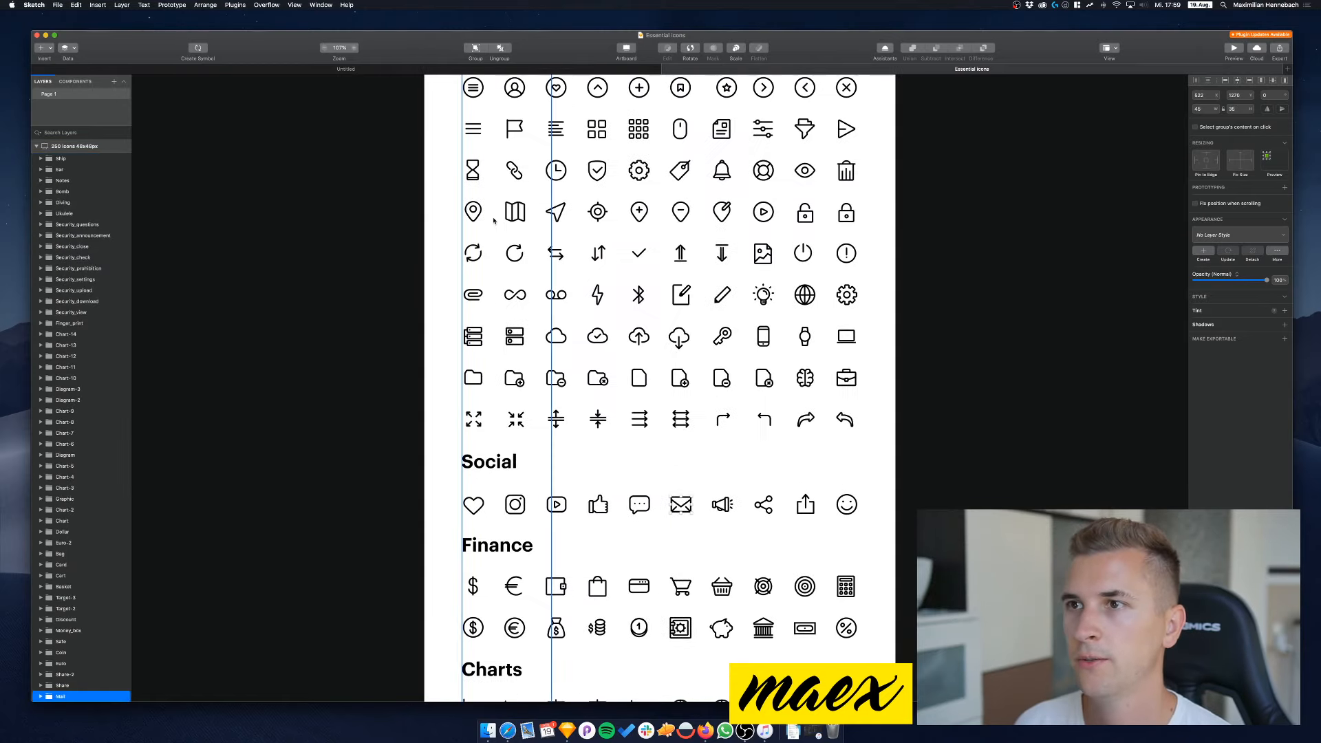
{"action": "scroll", "coordinate": [494, 224], "scroll_direction": "up", "scroll_amount": 2}
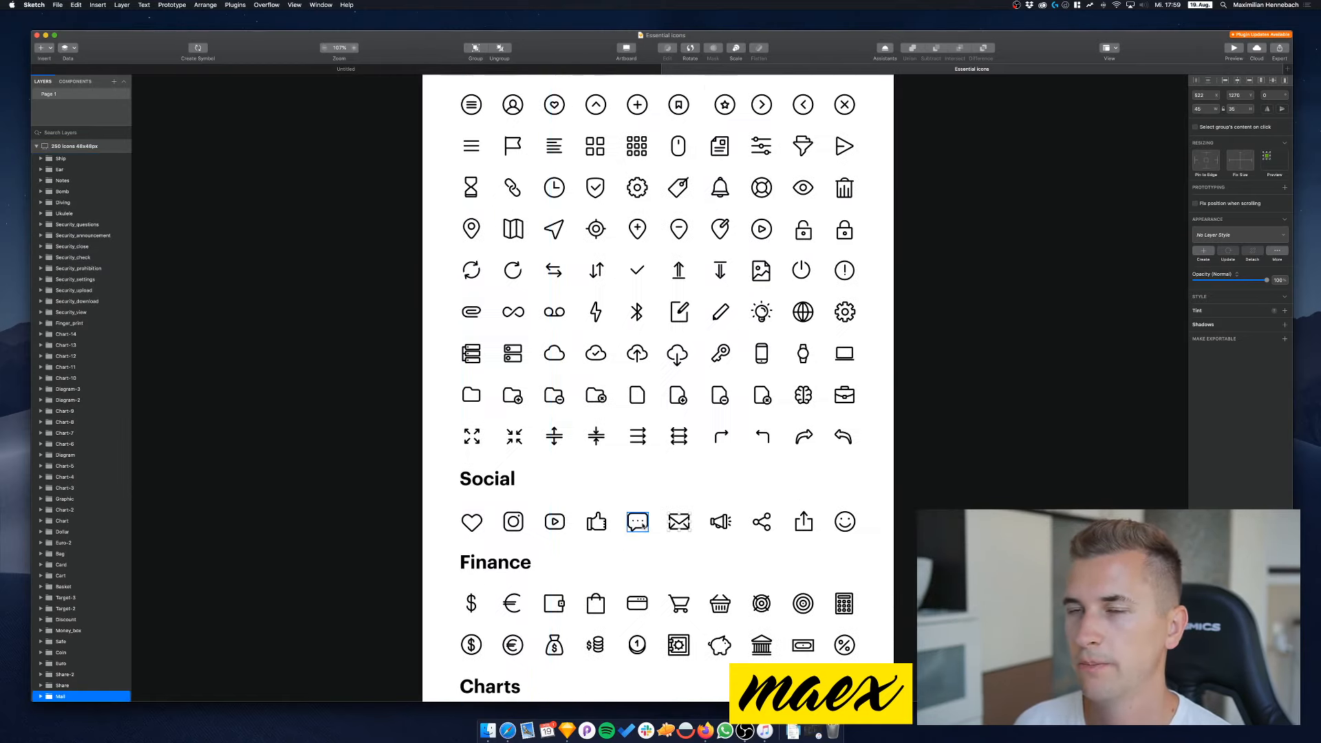
{"action": "left_click", "coordinate": [364, 69]}
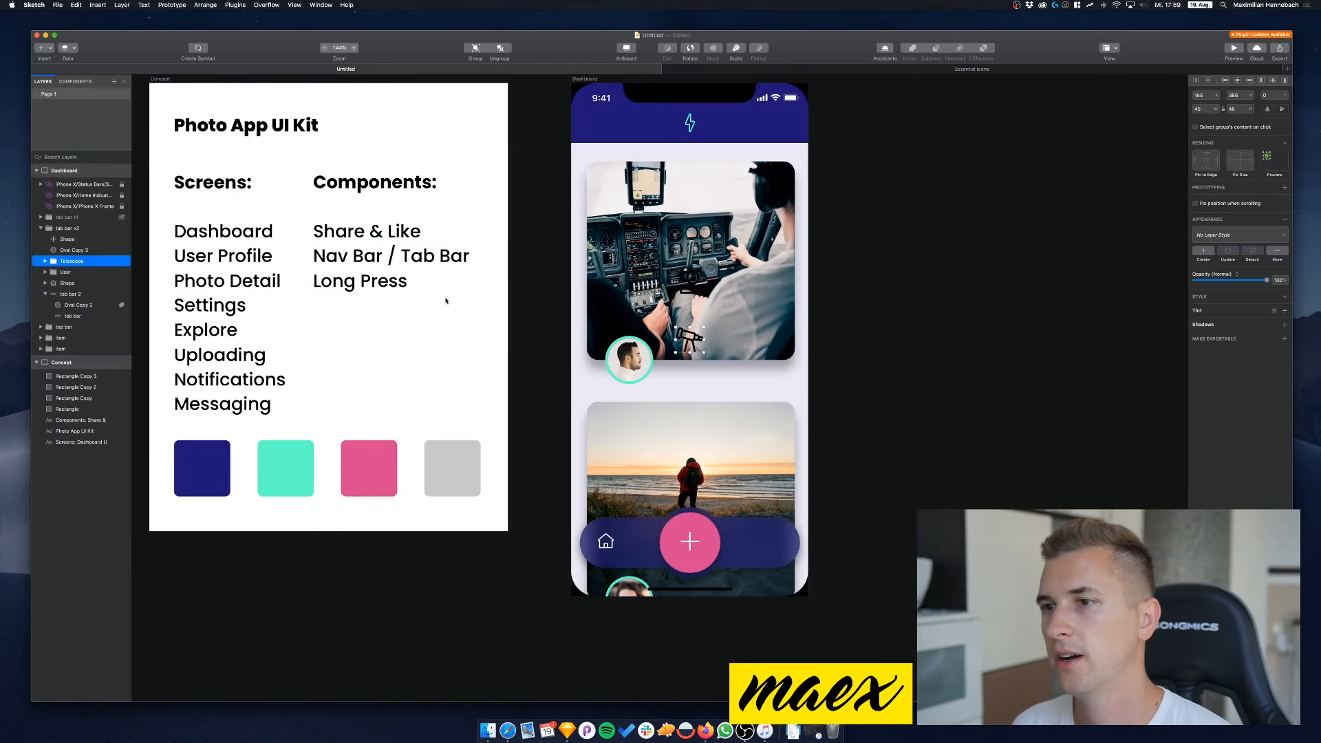
{"action": "key", "text": "super+v"}
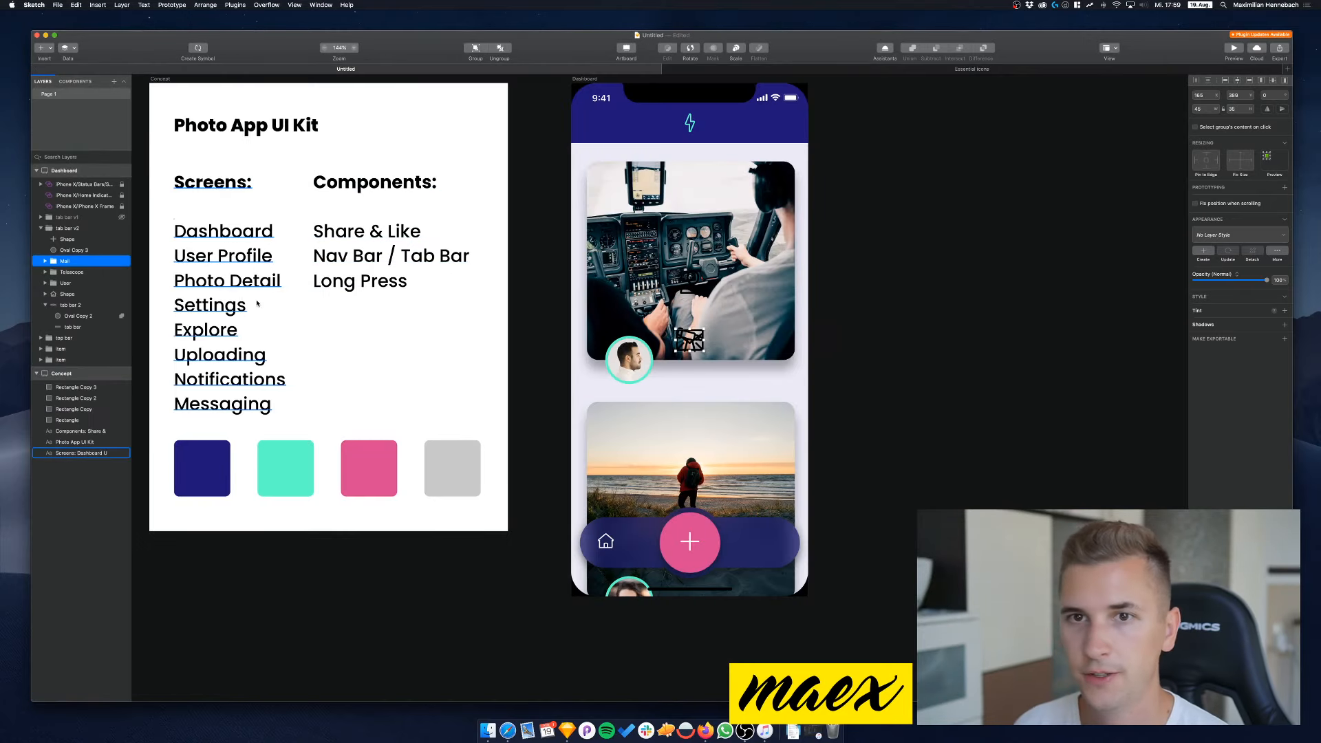
Ungroup the pasted mail, telescope and user icon groups inside the "tab bar v2" group
{"action": "left_click", "coordinate": [49, 284]}
{"action": "left_click", "coordinate": [64, 261]}
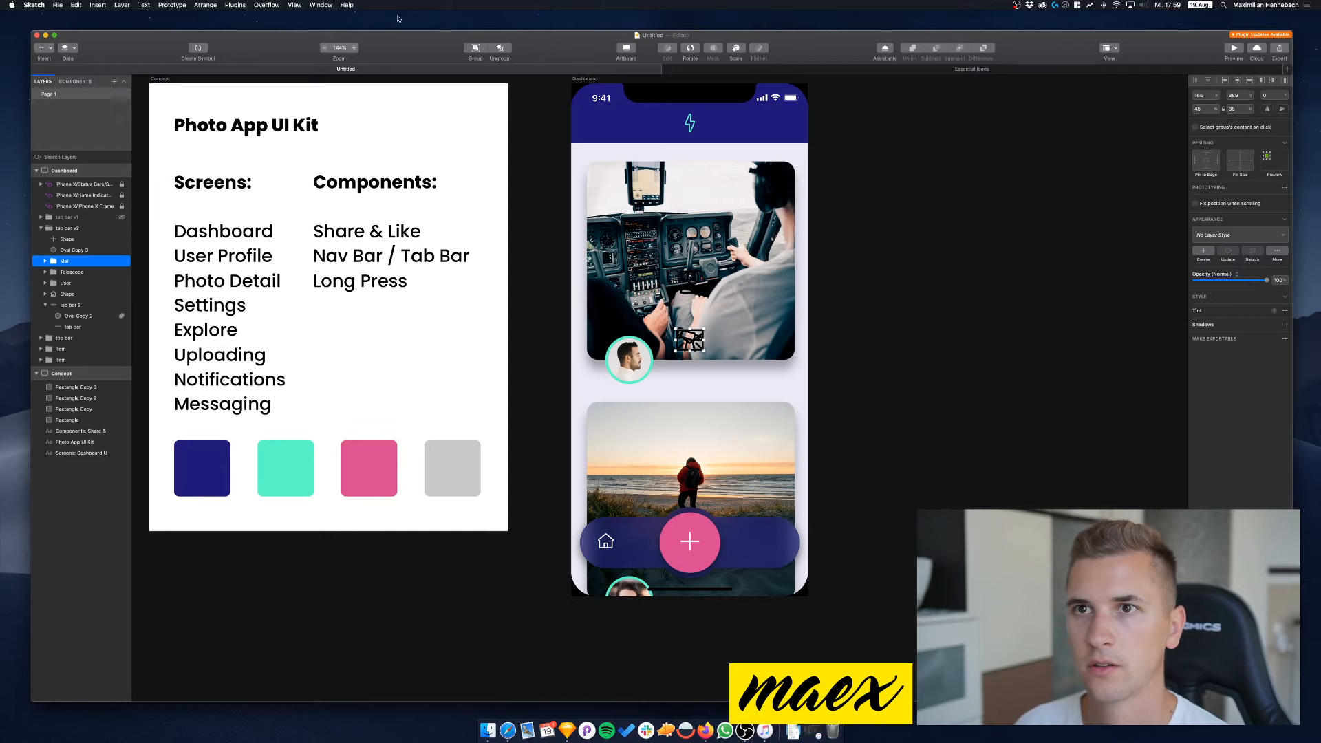
{"action": "left_click", "coordinate": [500, 49]}
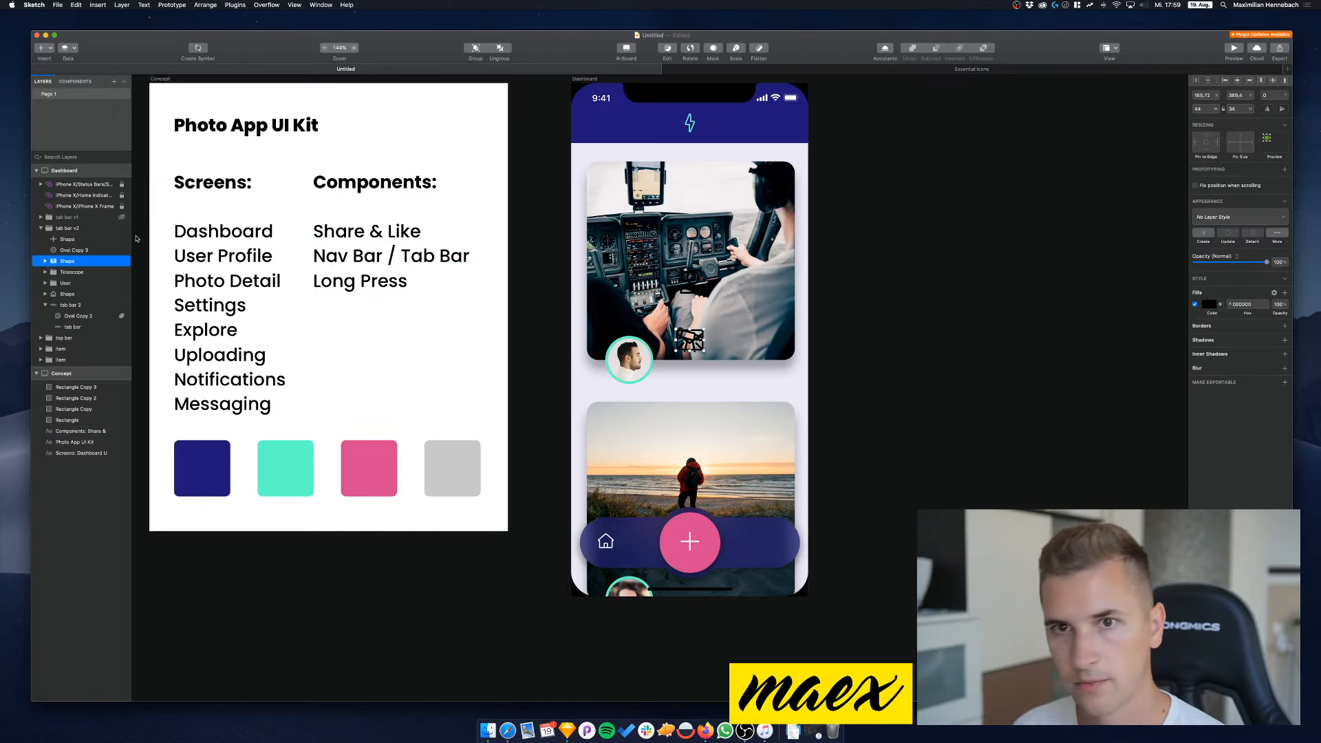
{"action": "left_click", "coordinate": [79, 272]}
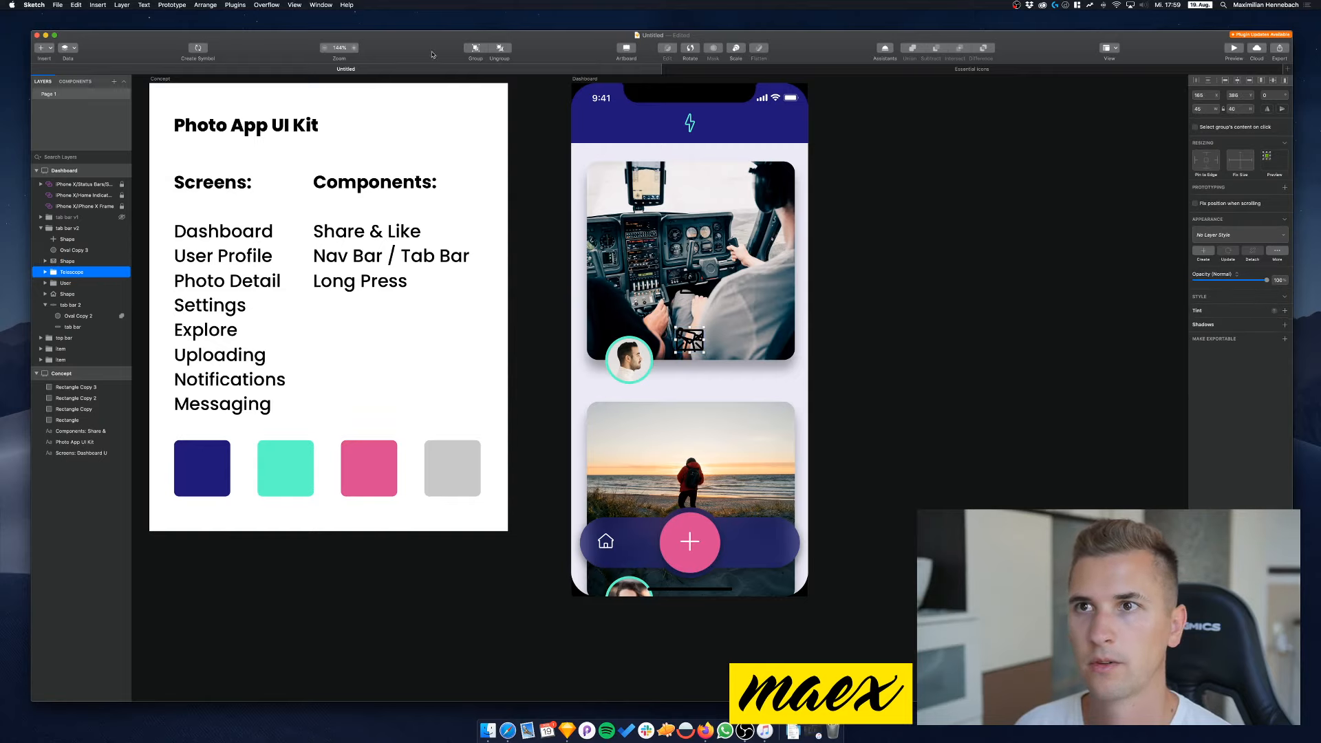
{"action": "left_click", "coordinate": [65, 283]}
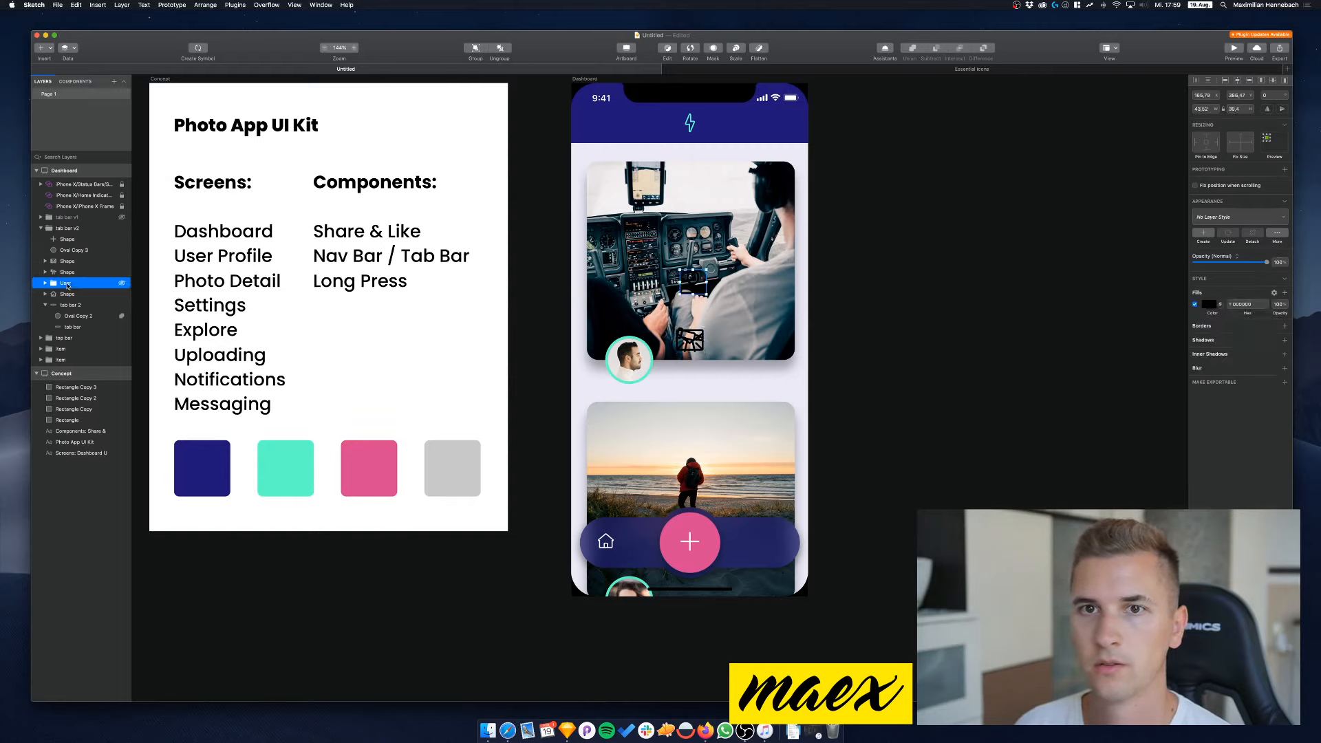
{"action": "left_click", "coordinate": [500, 49]}
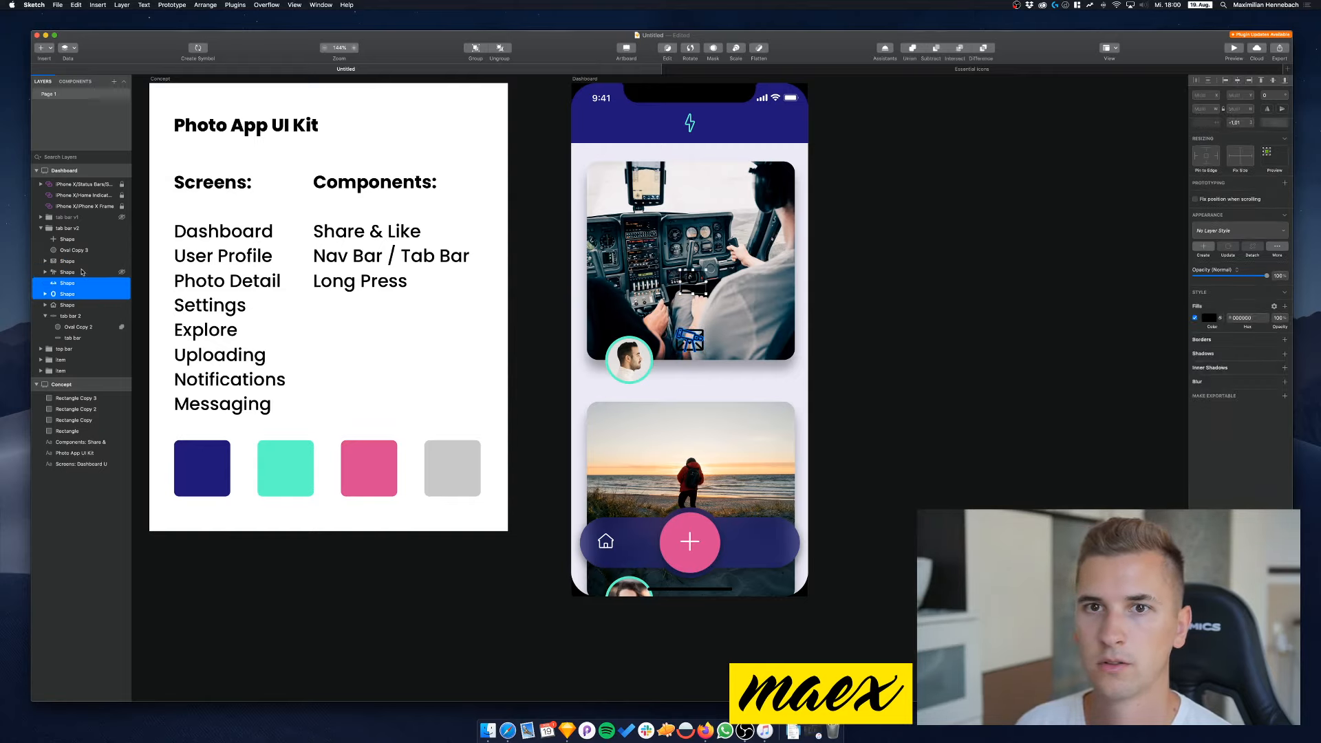
Move the telescope shape onto the tab bar, between the home icon and the pink plus button
{"action": "left_click", "coordinate": [74, 272]}
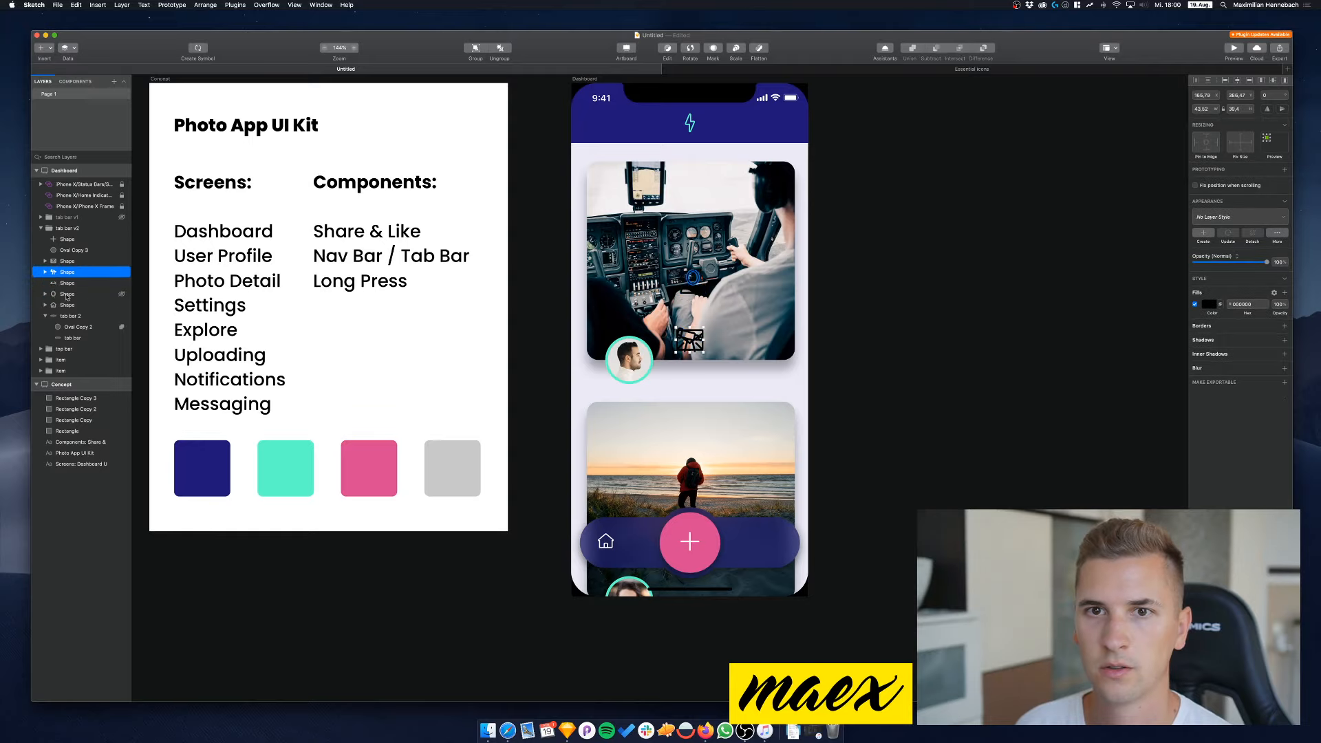
{"action": "left_click", "coordinate": [62, 295]}
{"action": "left_click", "coordinate": [62, 272]}
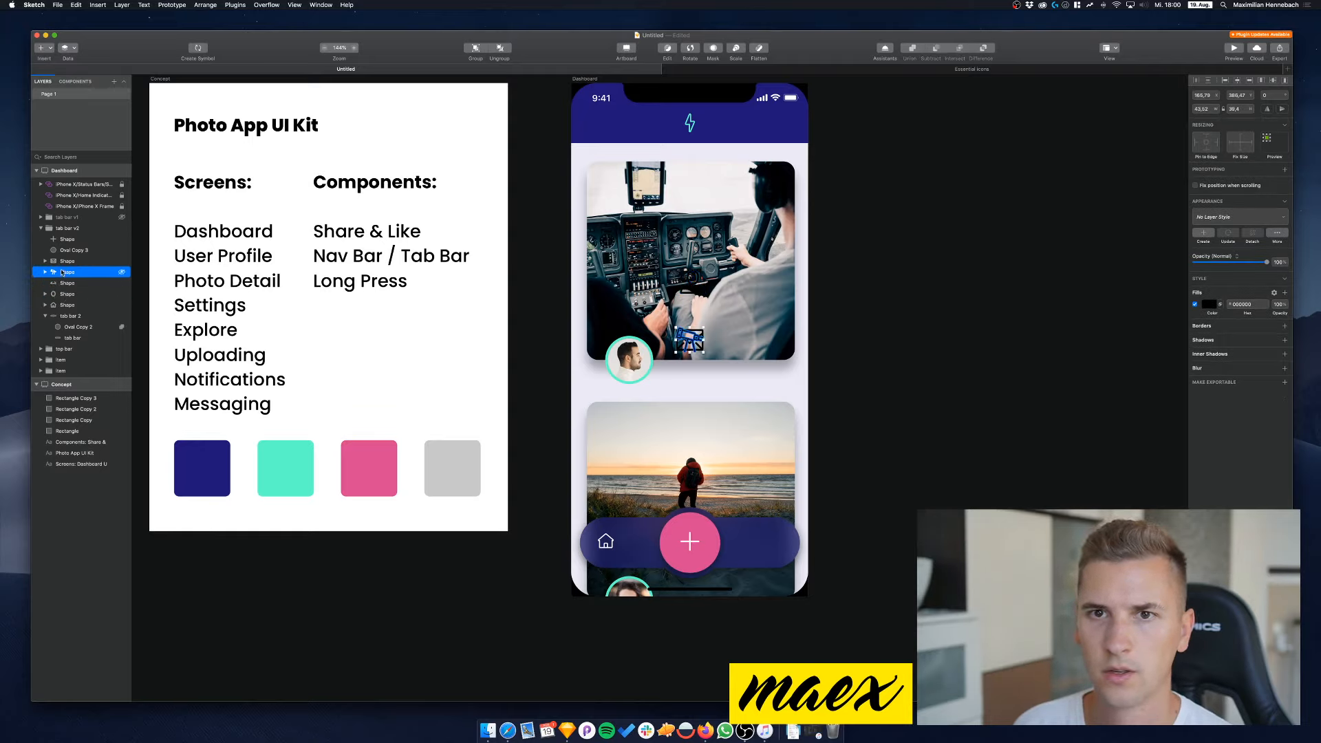
{"action": "left_click_drag", "start_coordinate": [689, 340], "coordinate": [638, 547]}
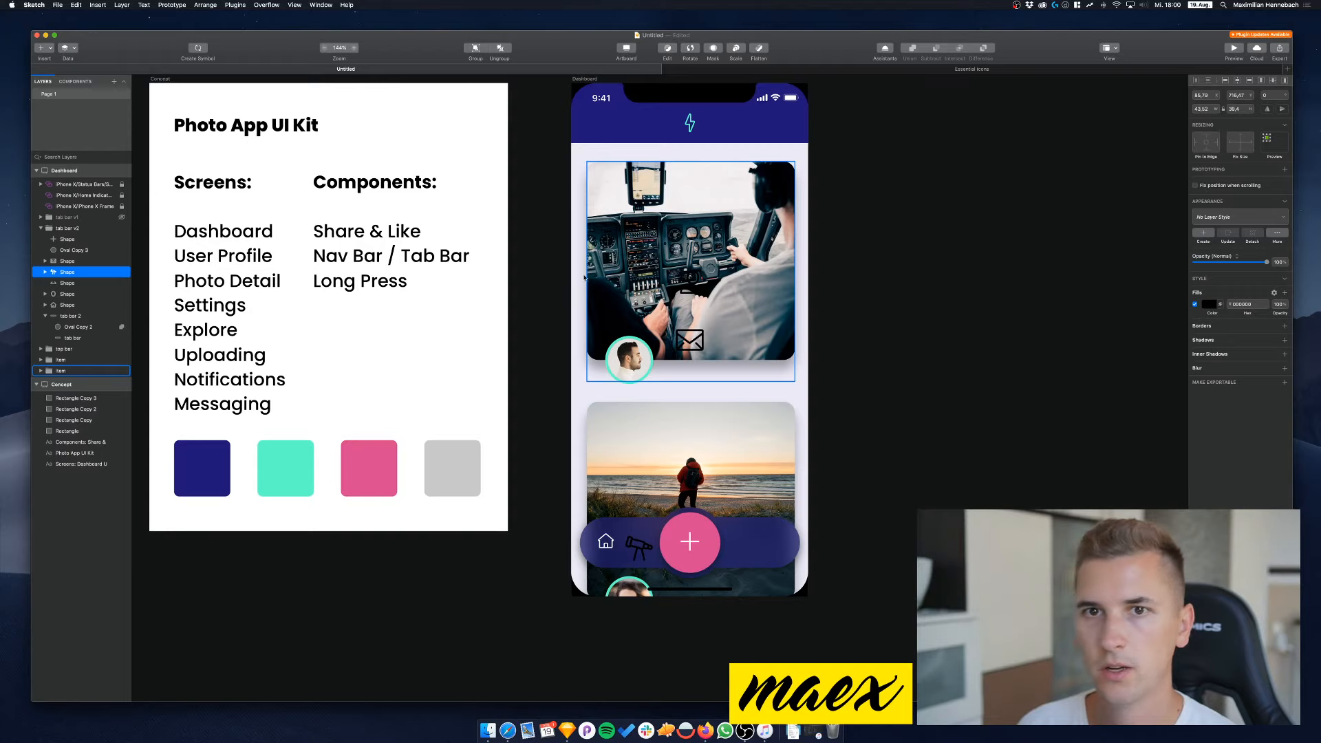
Move the mail icon down onto the tab bar, just right of the pink plus button
{"action": "left_click", "coordinate": [69, 262]}
{"action": "key", "text": "shift+Right"}
{"action": "key", "text": "shift+Right"}
{"action": "key", "text": "shift+Down"}
{"action": "key", "text": "shift+Down"}
{"action": "key", "text": "shift+Down"}
{"action": "key", "text": "shift+Down"}
{"action": "key", "text": "shift+Down"}
{"action": "key", "text": "shift+Down"}
{"action": "key", "text": "shift+Down"}
{"action": "key", "text": "shift+Down"}
{"action": "key", "text": "shift+Down"}
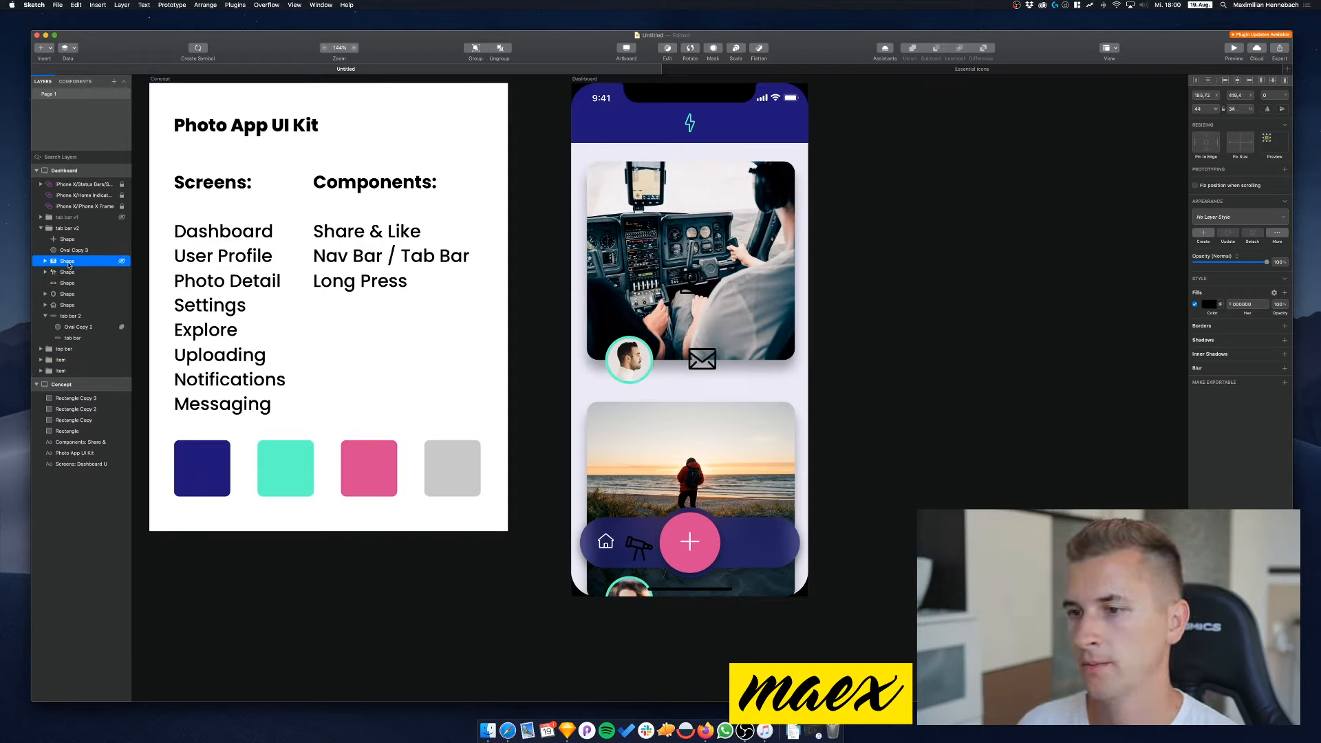
{"action": "key", "text": "shift+Down"}
{"action": "key", "text": "shift+Down"}
{"action": "key", "text": "shift+Down"}
{"action": "key", "text": "shift+Down"}
{"action": "key", "text": "shift+Down"}
{"action": "key", "text": "shift+Down"}
{"action": "key", "text": "shift+Down"}
{"action": "key", "text": "shift+Down"}
{"action": "key", "text": "shift+Down"}
{"action": "key", "text": "shift+Down"}
{"action": "key", "text": "shift+Down"}
{"action": "key", "text": "shift+Down"}
{"action": "key", "text": "shift+Down"}
{"action": "key", "text": "shift+Down"}
{"action": "key", "text": "shift+Down"}
{"action": "key", "text": "shift+Down"}
{"action": "key", "text": "shift+Down"}
{"action": "key", "text": "shift+Down"}
{"action": "key", "text": "shift+Down"}
{"action": "key", "text": "shift+Down"}
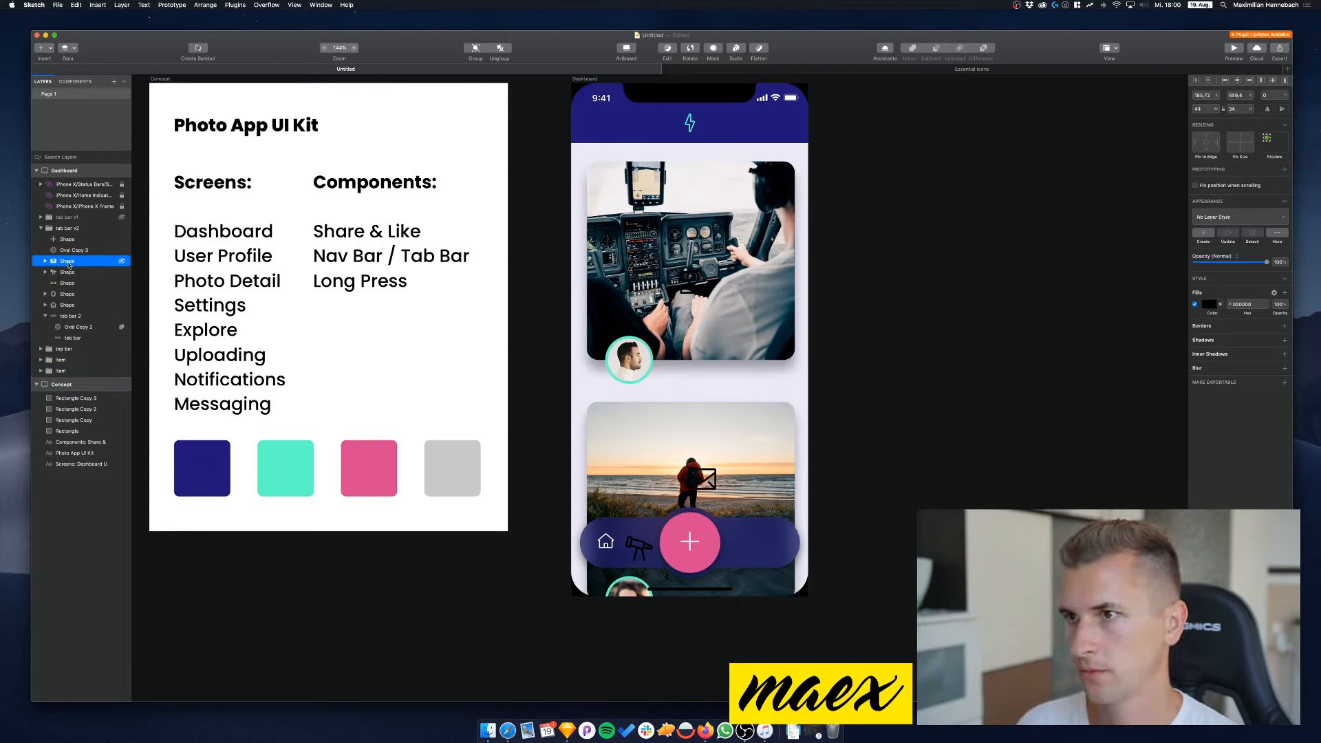
{"action": "key", "text": "shift+Right"}
{"action": "key", "text": "shift+Right"}
{"action": "key", "text": "shift+Right"}
{"action": "key", "text": "shift+Right"}
{"action": "key", "text": "shift+Right"}
{"action": "key", "text": "shift+Right"}
{"action": "key", "text": "shift+Down"}
{"action": "key", "text": "shift+Down"}
{"action": "key", "text": "Down"}
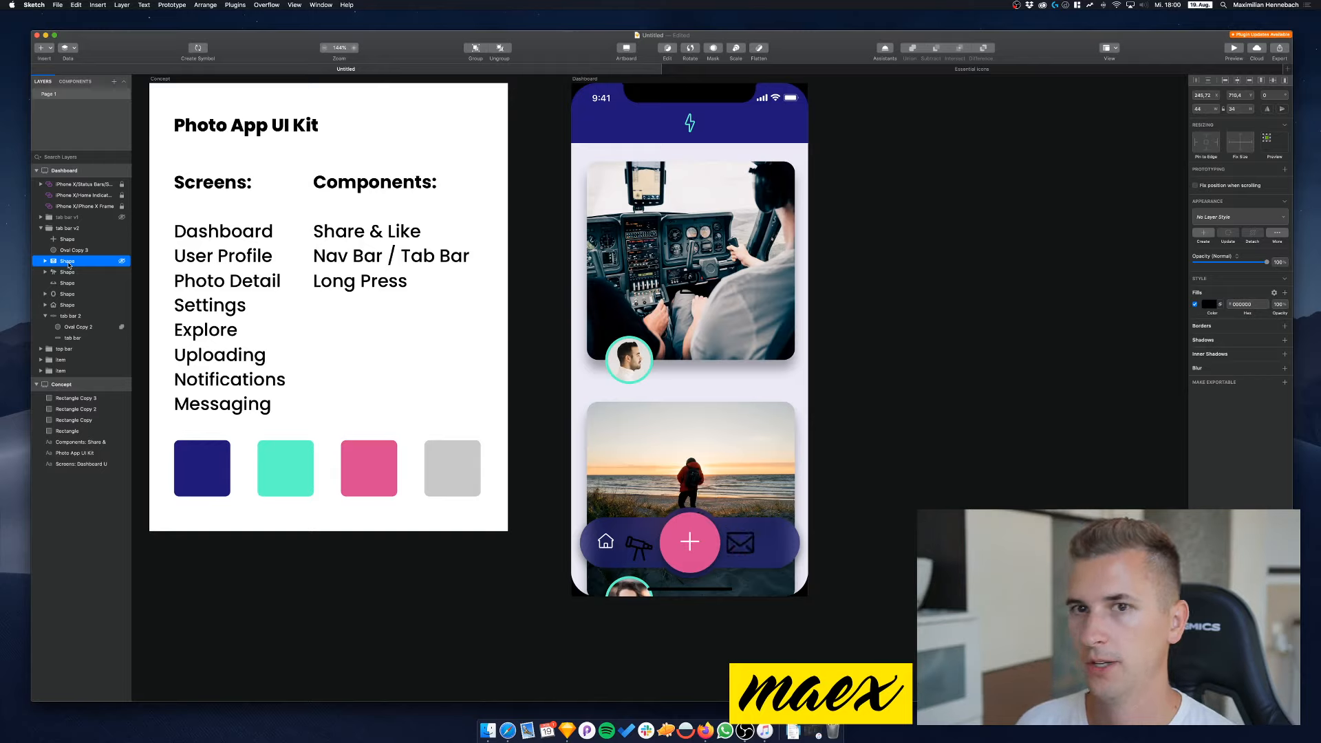
Move both shapes of the user icon together onto the right end of the tab bar, beside the mail icon
{"action": "left_click", "coordinate": [65, 283]}
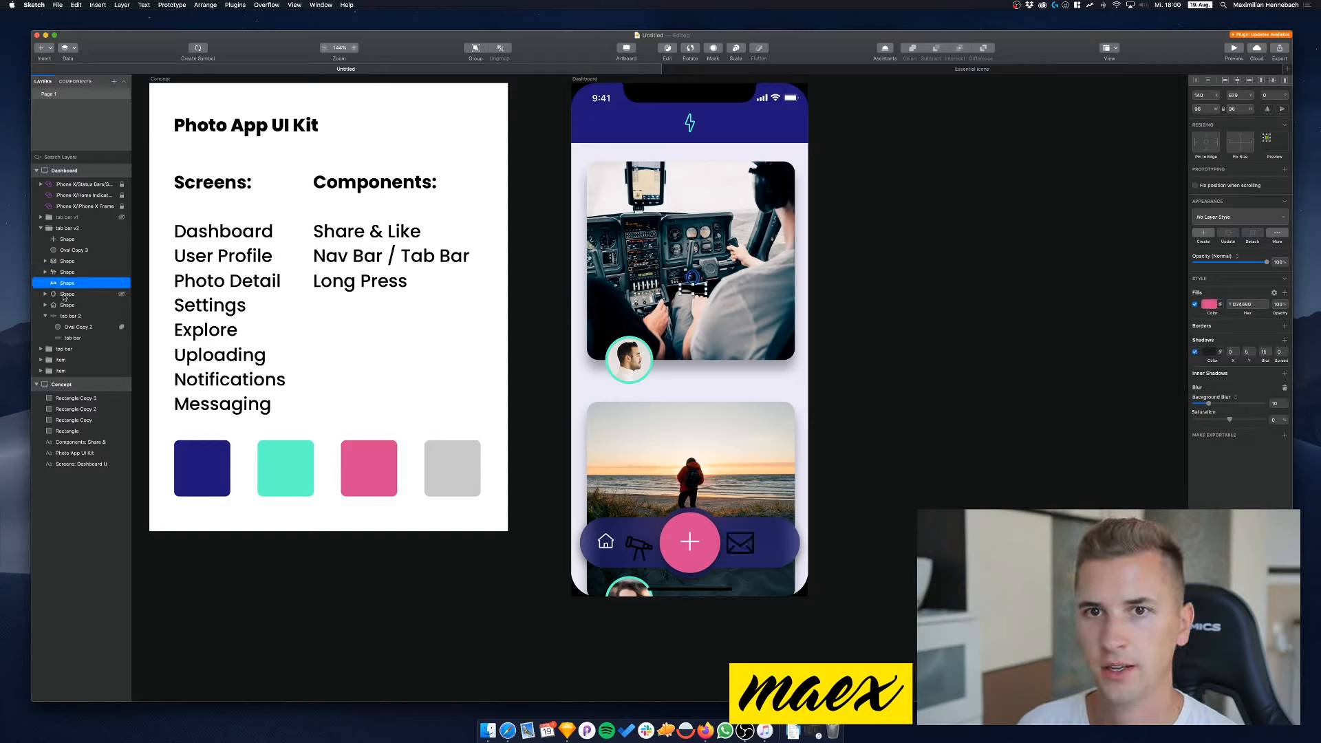
{"action": "left_click", "coordinate": [65, 294], "text": "shift"}
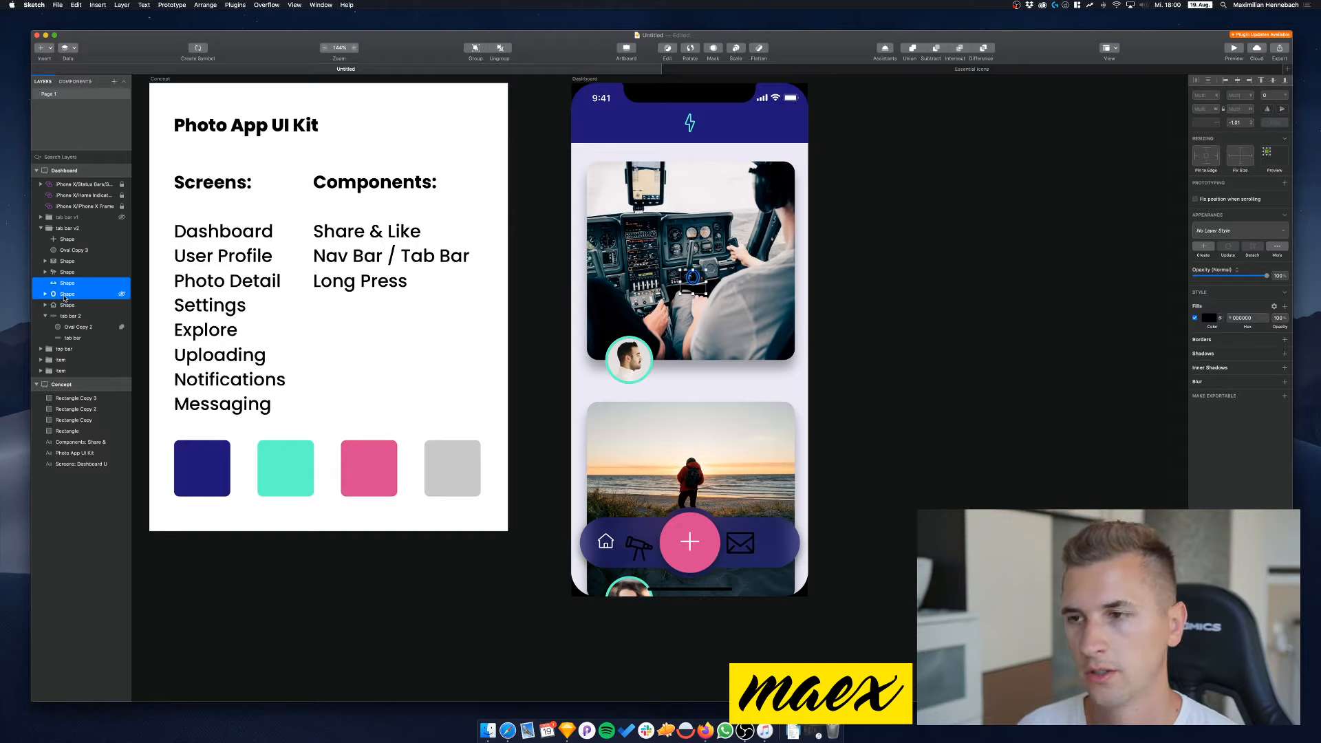
{"action": "key", "text": "shift+Right"}
{"action": "key", "text": "shift+Down"}
{"action": "key", "text": "shift+Right"}
{"action": "key", "text": "shift+Down"}
{"action": "key", "text": "shift+Right"}
{"action": "key", "text": "shift+Down"}
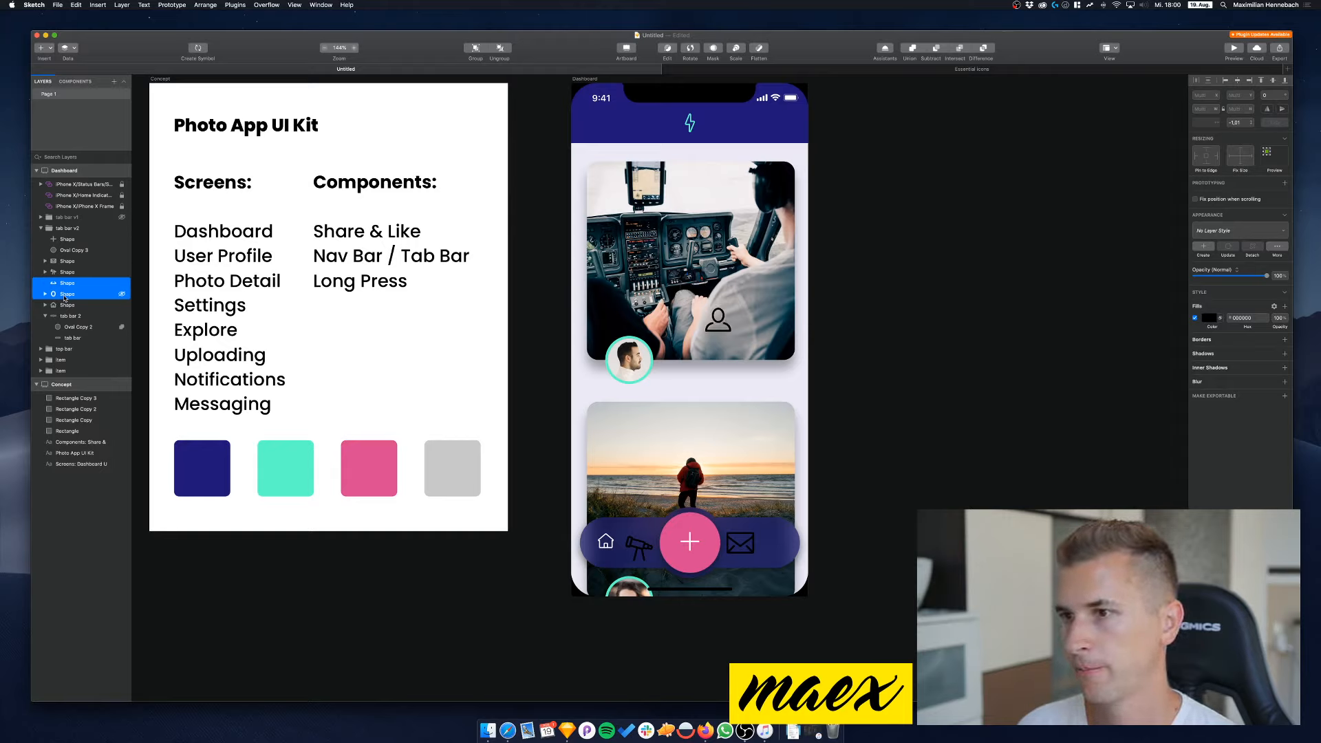
{"action": "key", "text": "shift+Right"}
{"action": "key", "text": "shift+Down"}
{"action": "key", "text": "shift+Right"}
{"action": "key", "text": "shift+Down"}
{"action": "key", "text": "shift+Right"}
{"action": "key", "text": "shift+Right"}
{"action": "key", "text": "shift+Down"}
{"action": "key", "text": "shift+Right"}
{"action": "key", "text": "shift+Down"}
{"action": "key", "text": "shift+Down"}
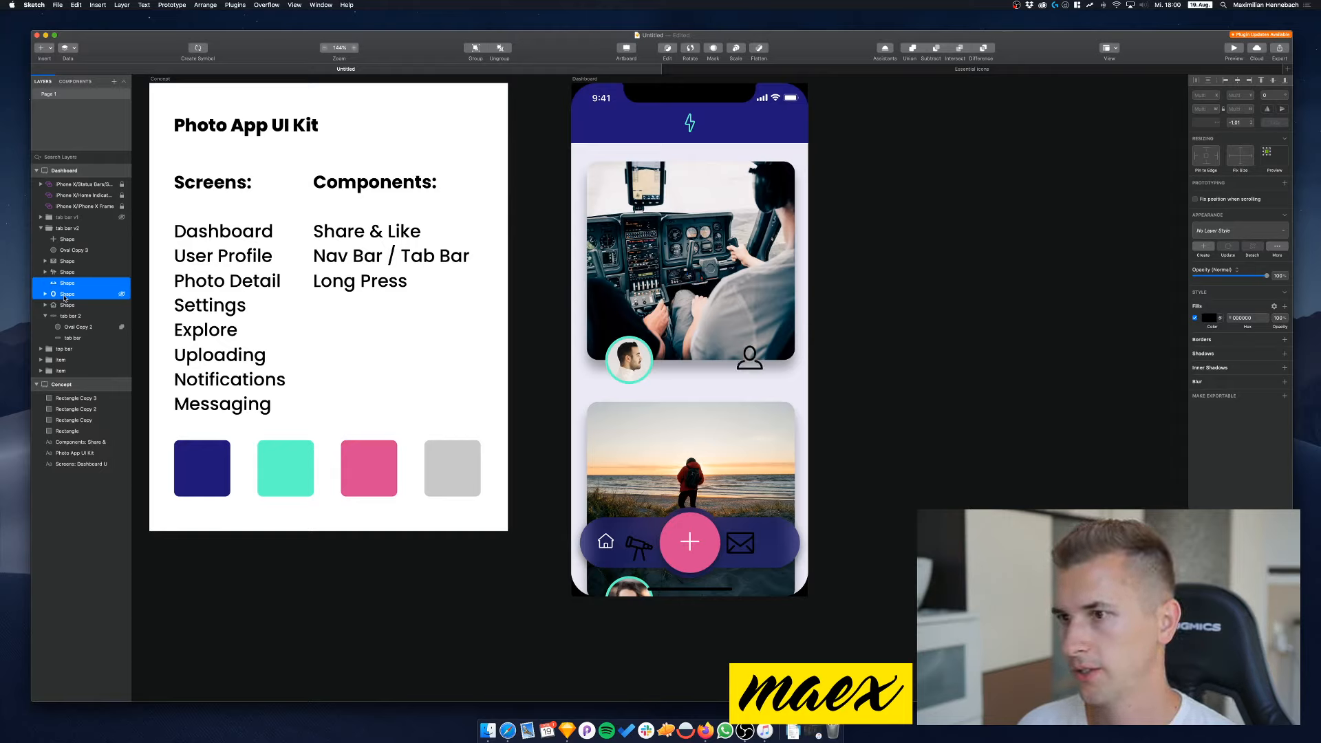
{"action": "key", "text": "shift+Right"}
{"action": "key", "text": "shift+Down"}
{"action": "key", "text": "shift+Down"}
{"action": "key", "text": "shift+Down"}
{"action": "key", "text": "shift+Down"}
{"action": "key", "text": "shift+Down"}
{"action": "key", "text": "shift+Down"}
{"action": "key", "text": "shift+Down"}
{"action": "key", "text": "shift+Down"}
{"action": "key", "text": "shift+Down"}
{"action": "key", "text": "shift+Down"}
{"action": "key", "text": "shift+Down"}
{"action": "key", "text": "shift+Down"}
{"action": "key", "text": "shift+Down"}
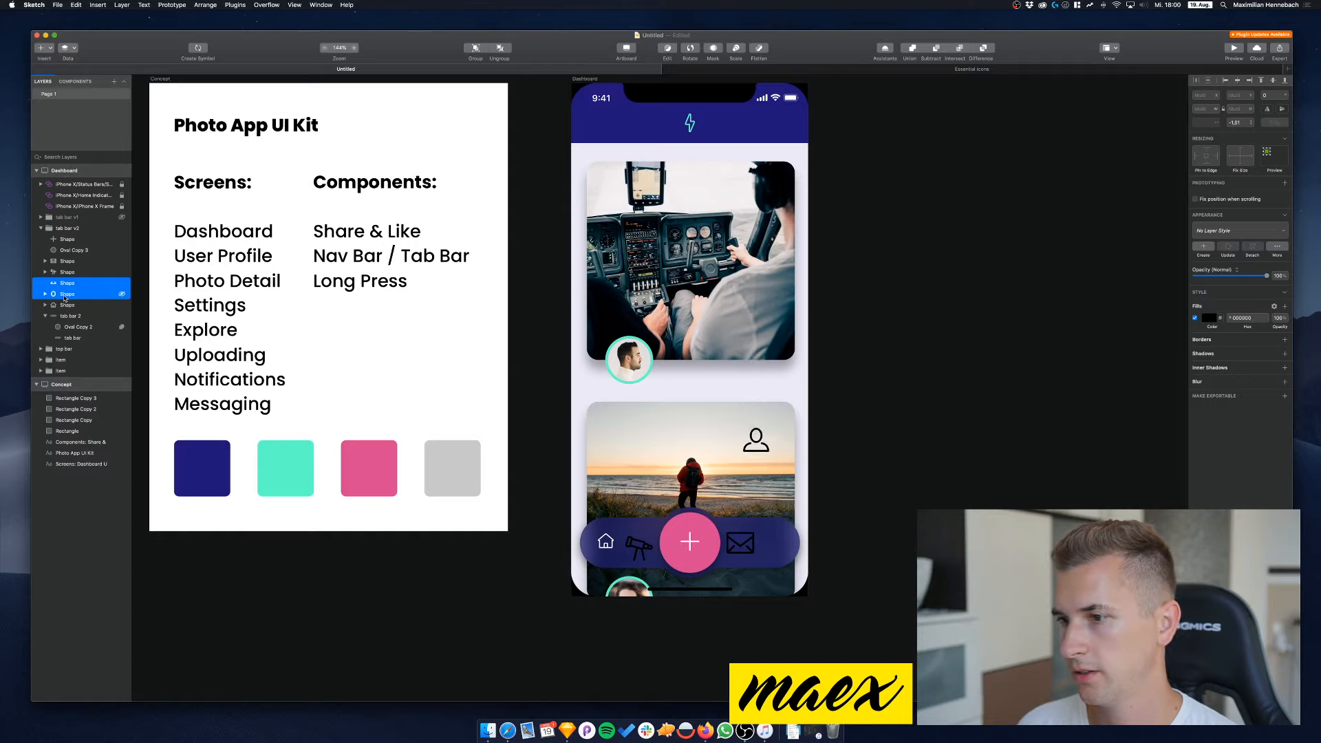
{"action": "key", "text": "shift+Down"}
{"action": "key", "text": "shift+Down"}
{"action": "key", "text": "shift+Down"}
{"action": "key", "text": "shift+Down"}
{"action": "key", "text": "shift+Down"}
{"action": "key", "text": "shift+Down"}
{"action": "key", "text": "shift+Down"}
{"action": "key", "text": "shift+Down"}
{"action": "key", "text": "shift+Right"}
{"action": "key", "text": "shift+Right"}
{"action": "key", "text": "shift+Right"}
{"action": "key", "text": "shift+Right"}
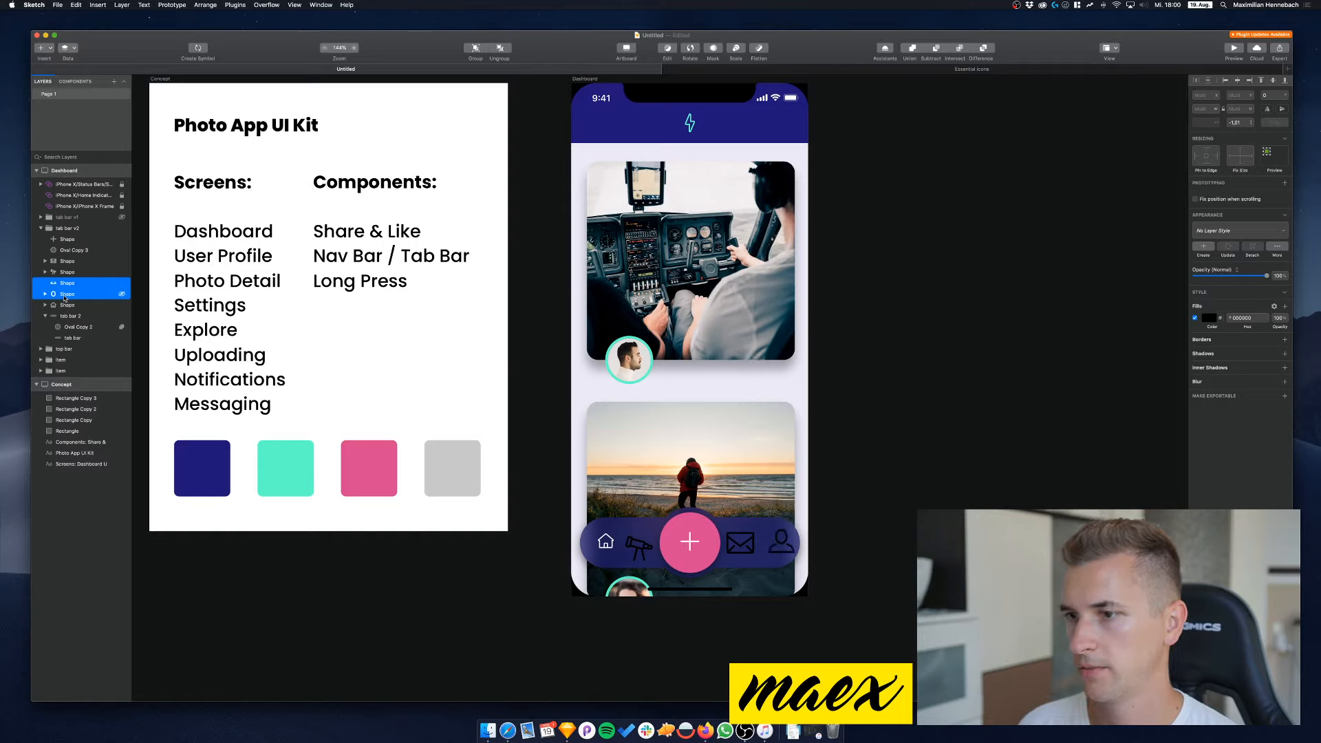
Combine the user icon's two shapes into a single shape layer by nesting one within the other
{"action": "left_click", "coordinate": [67, 304]}
{"action": "left_click_drag", "start_coordinate": [69, 283], "coordinate": [71, 295]}
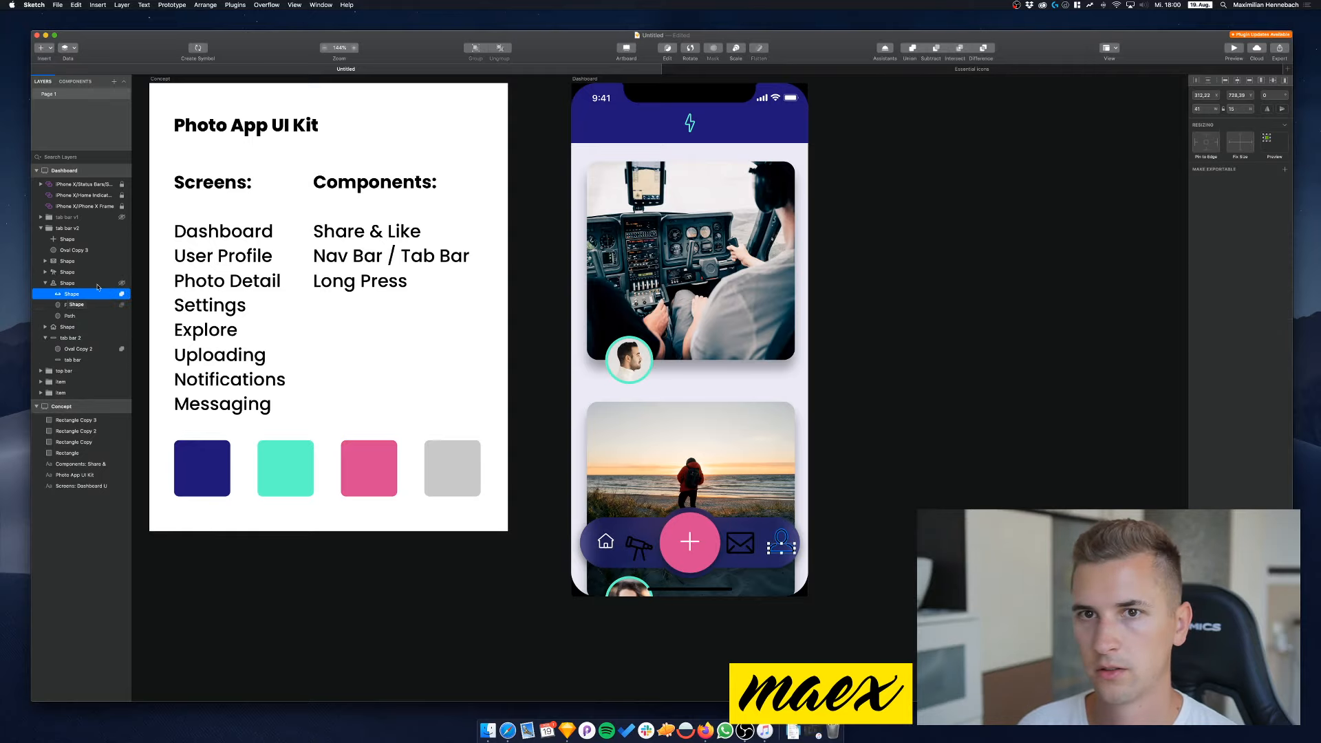
{"action": "left_click", "coordinate": [45, 283]}
Fill the mail, telescope and user icon shapes with white FFFFFF
{"action": "left_click", "coordinate": [67, 283]}
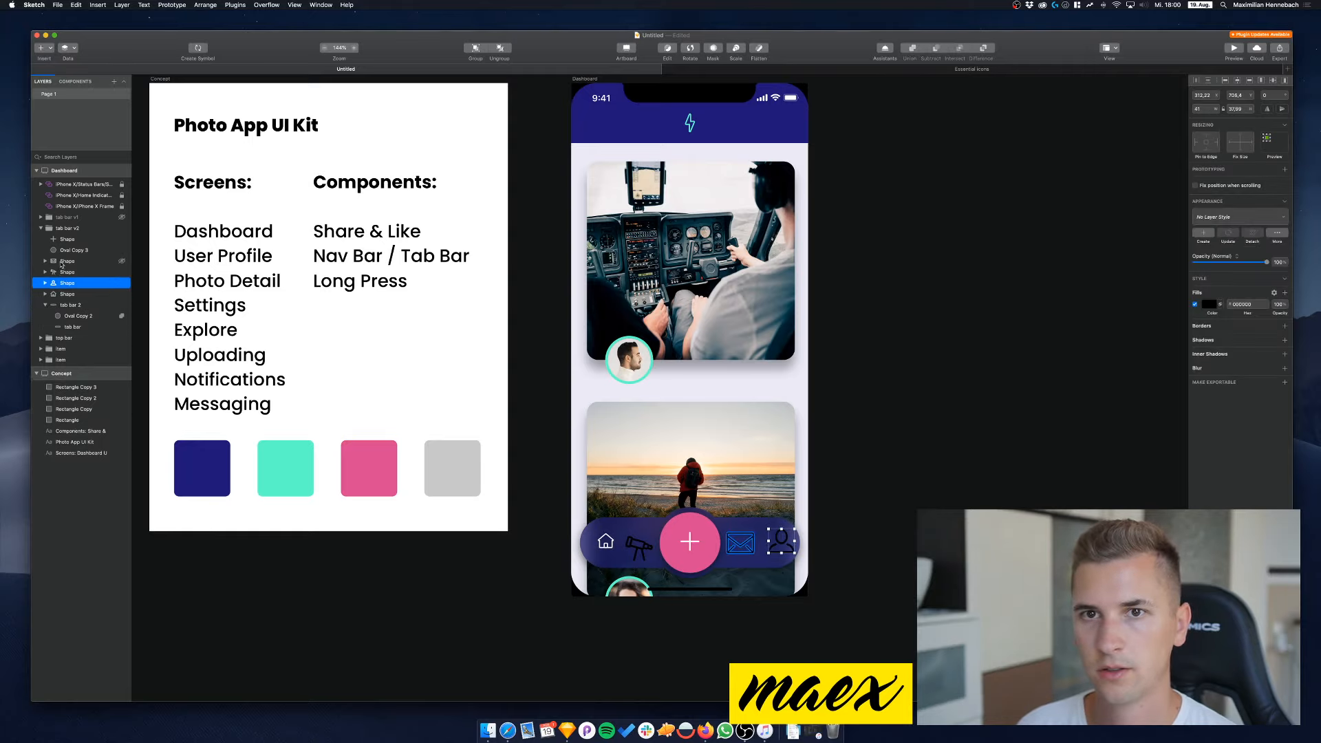
{"action": "left_click", "coordinate": [65, 263], "text": "shift"}
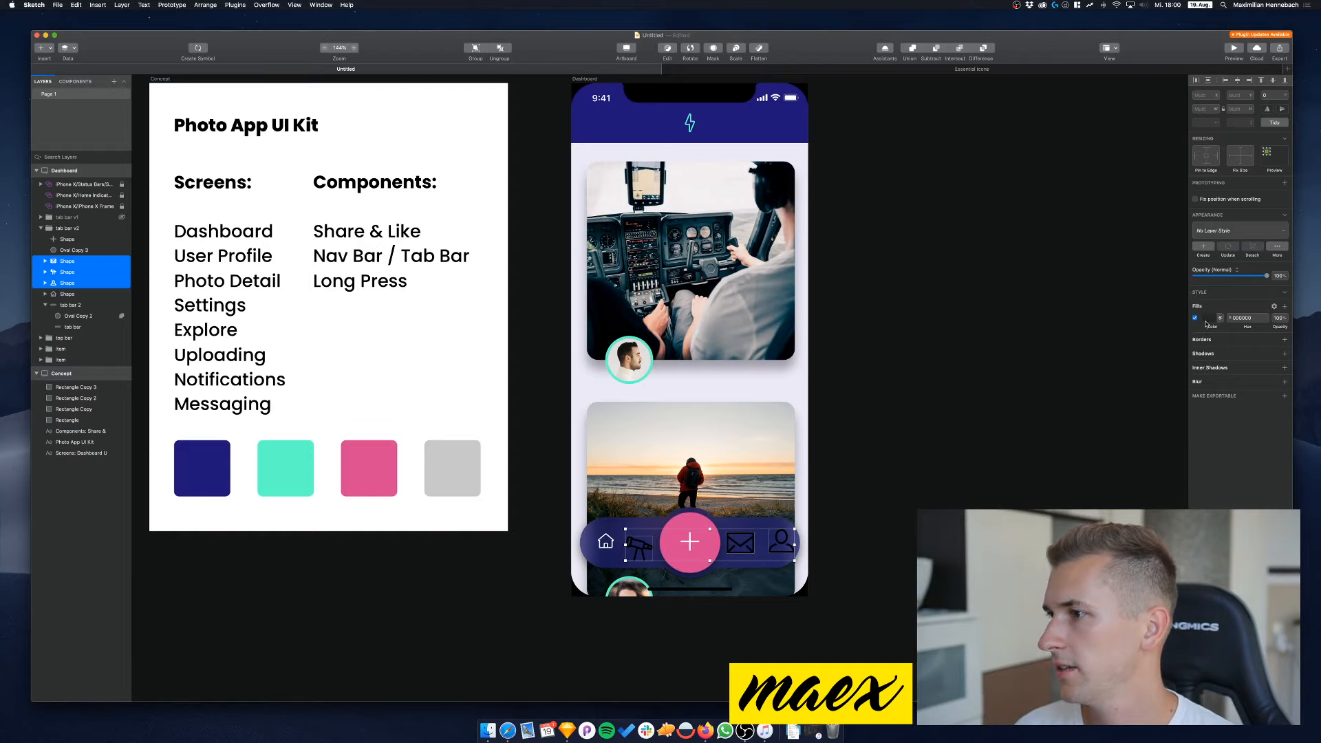
{"action": "left_click", "coordinate": [1207, 321]}
{"action": "left_click_drag", "start_coordinate": [1212, 369], "coordinate": [1193, 125]}
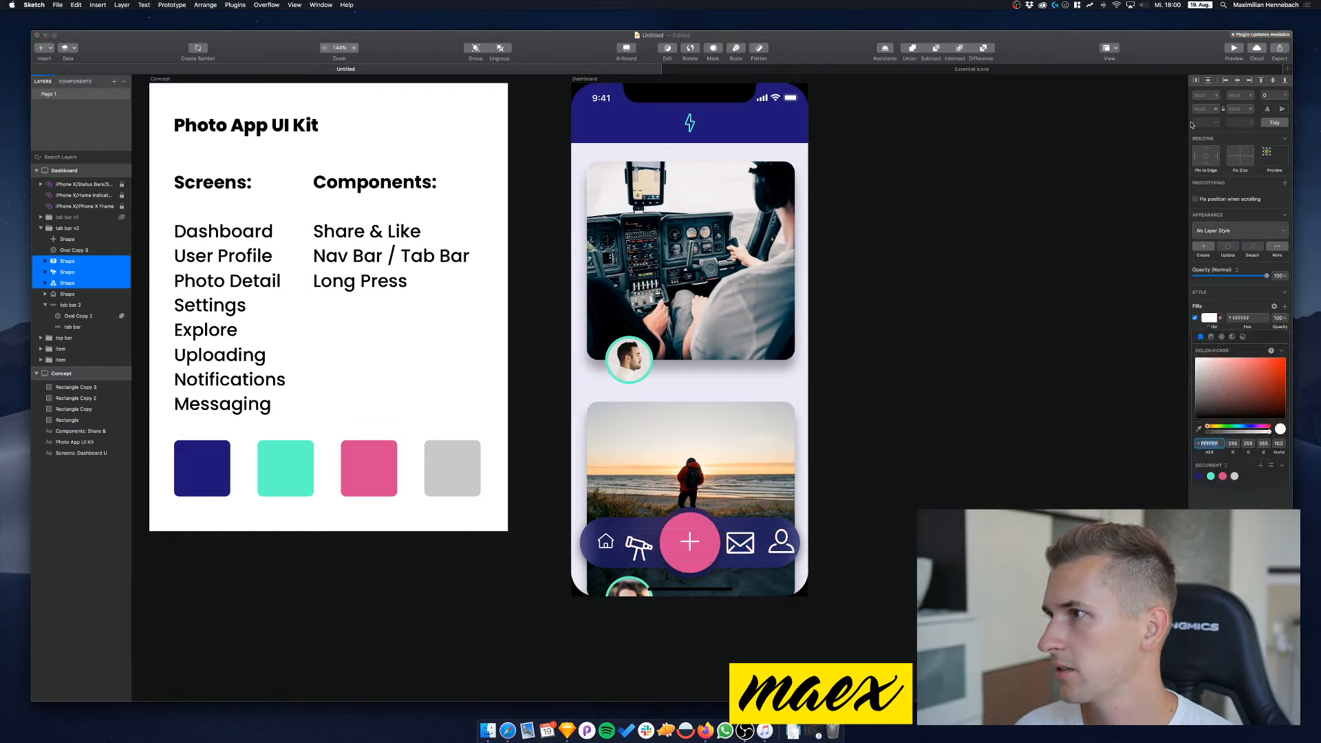
{"action": "left_click", "coordinate": [881, 449]}
Set the telescope icon's height to 24 and nudge it into vertical alignment with the home icon
{"action": "left_click", "coordinate": [630, 561]}
{"action": "left_click", "coordinate": [633, 576]}
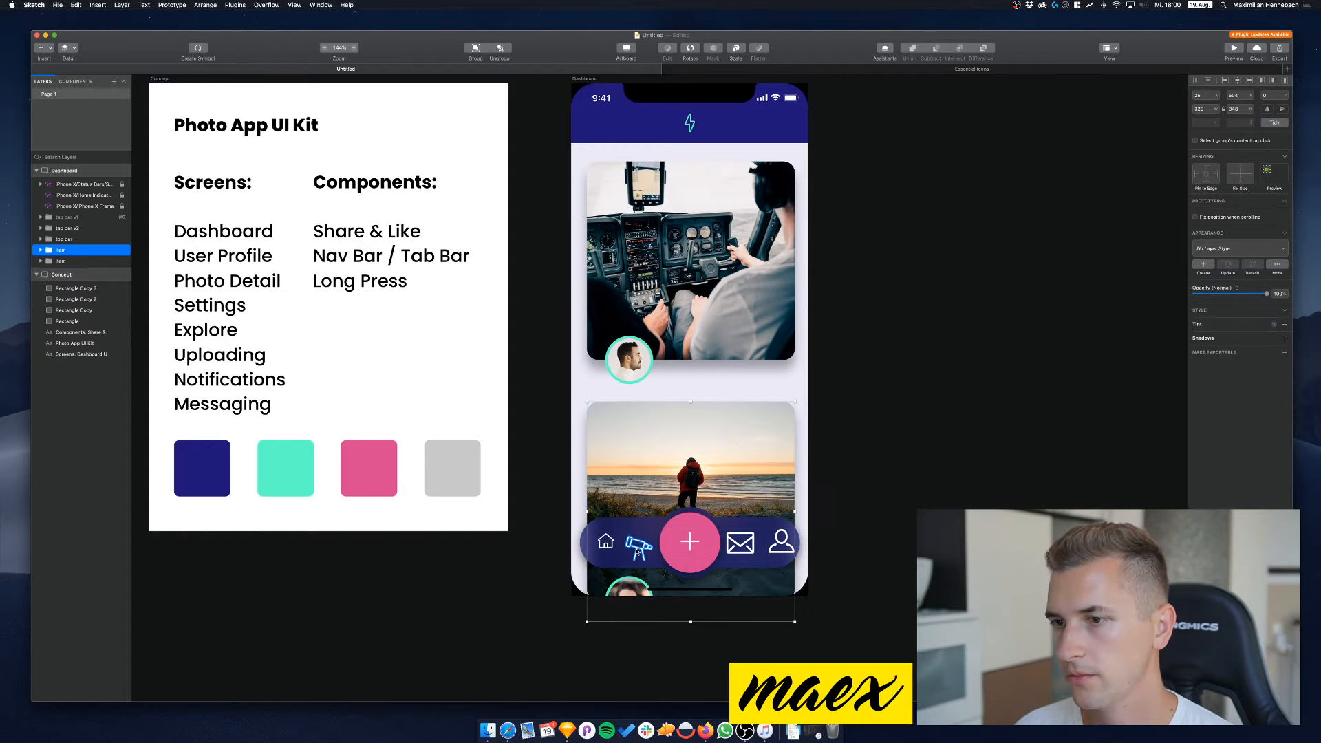
{"action": "left_click", "coordinate": [637, 550]}
{"action": "left_click", "coordinate": [638, 550], "text": "super"}
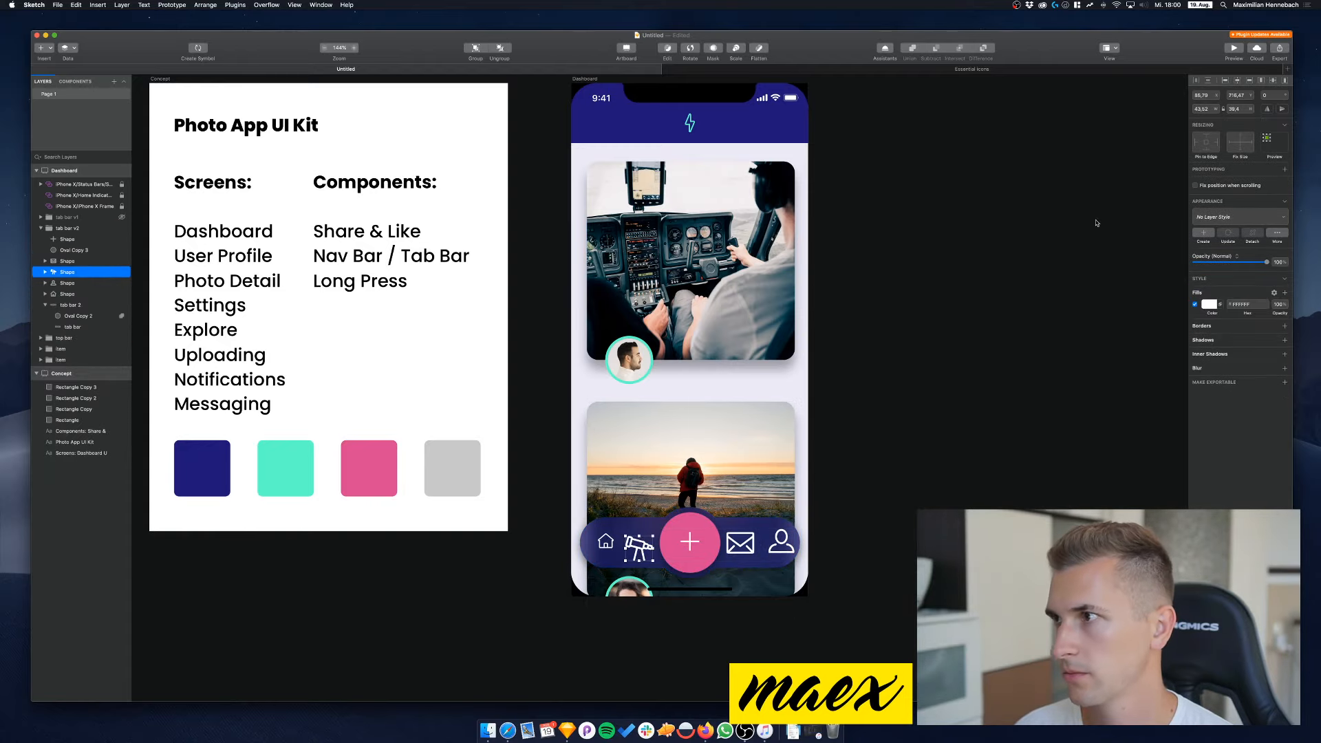
{"action": "type", "text": "24"}
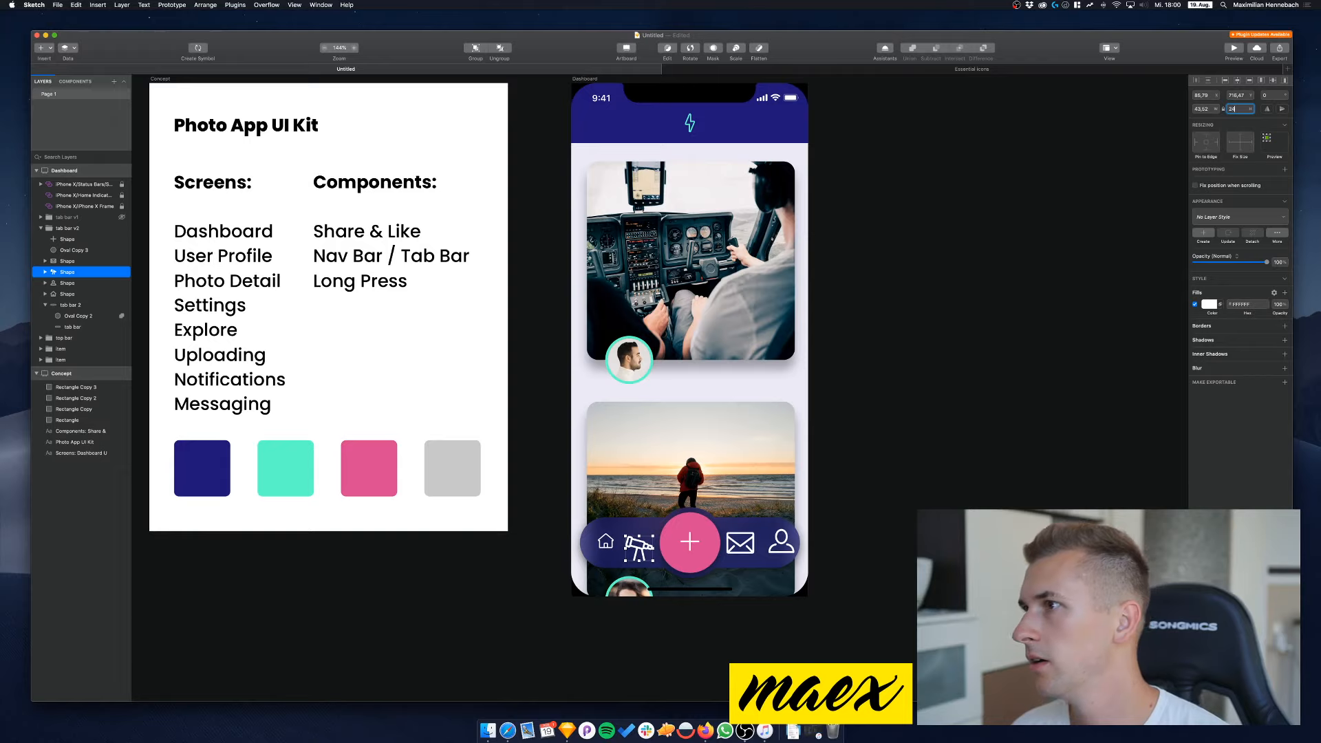
{"action": "key", "text": "Return"}
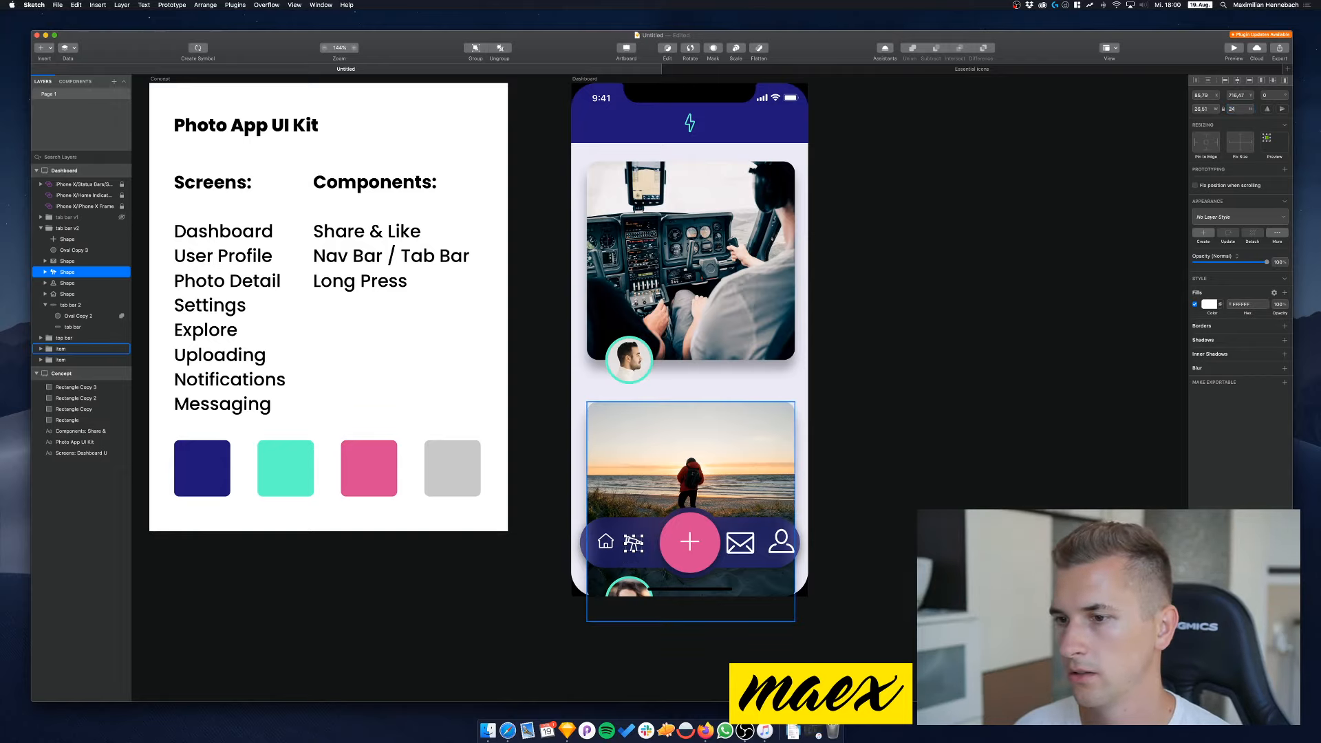
{"action": "key", "text": "Up"}
{"action": "key", "text": "Up"}
{"action": "key", "text": "Left"}
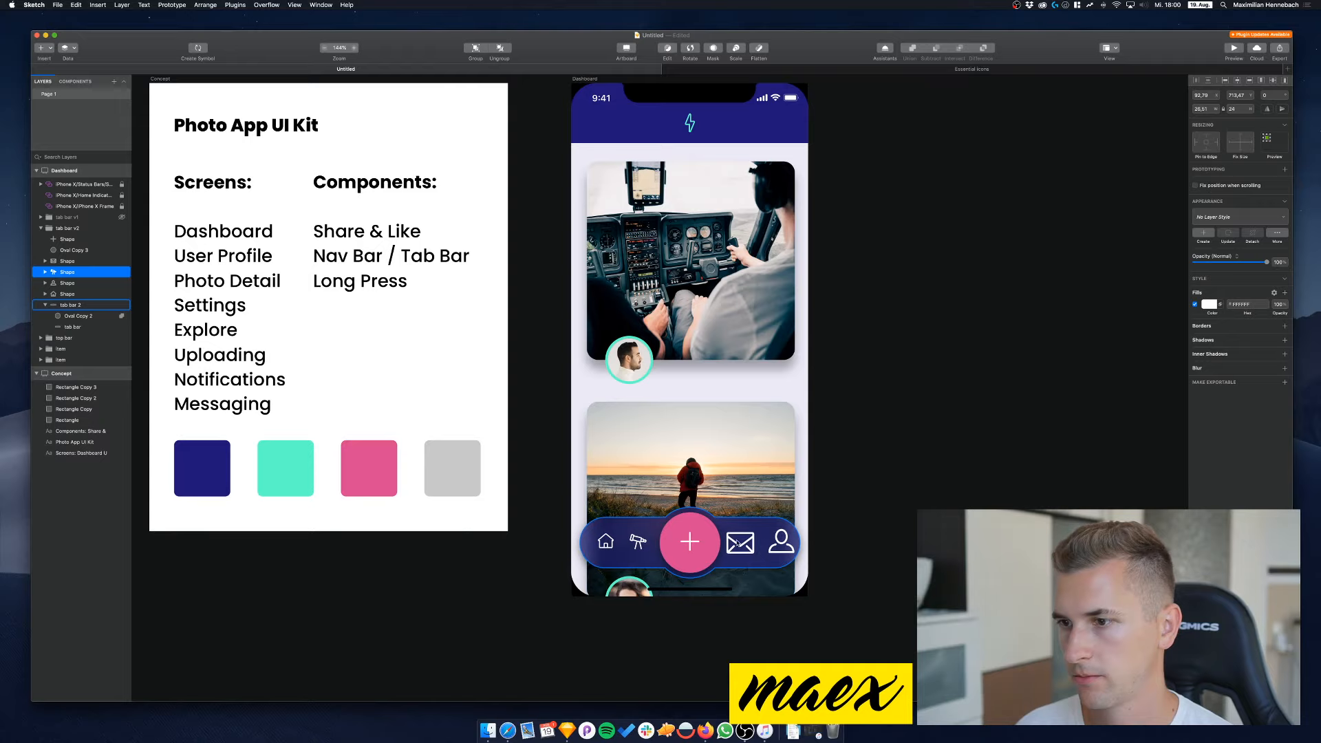
Set the mail icon's width to 24 with its proportions kept
{"action": "left_click", "coordinate": [740, 545]}
{"action": "left_click", "coordinate": [742, 546]}
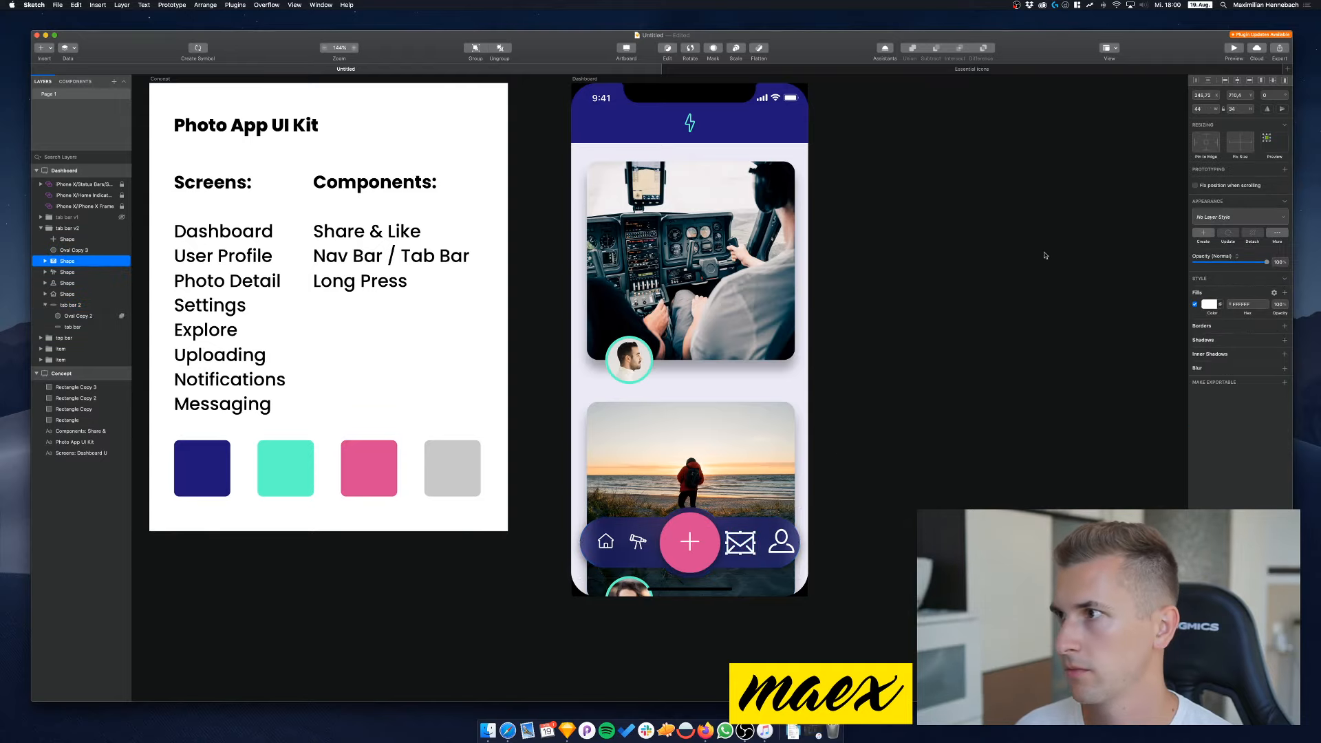
{"action": "double_click", "coordinate": [1201, 109]}
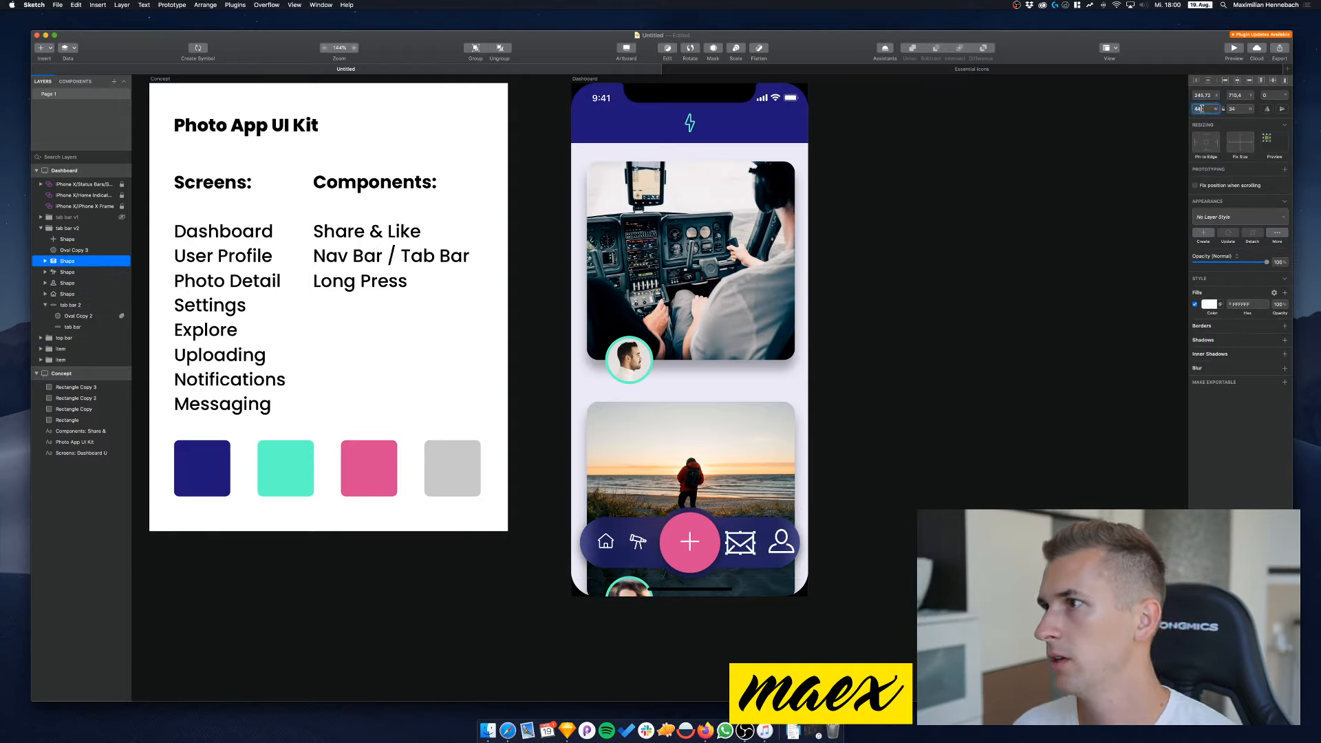
{"action": "type", "text": "24"}
{"action": "key", "text": "Return"}
{"action": "key", "text": "super+z"}
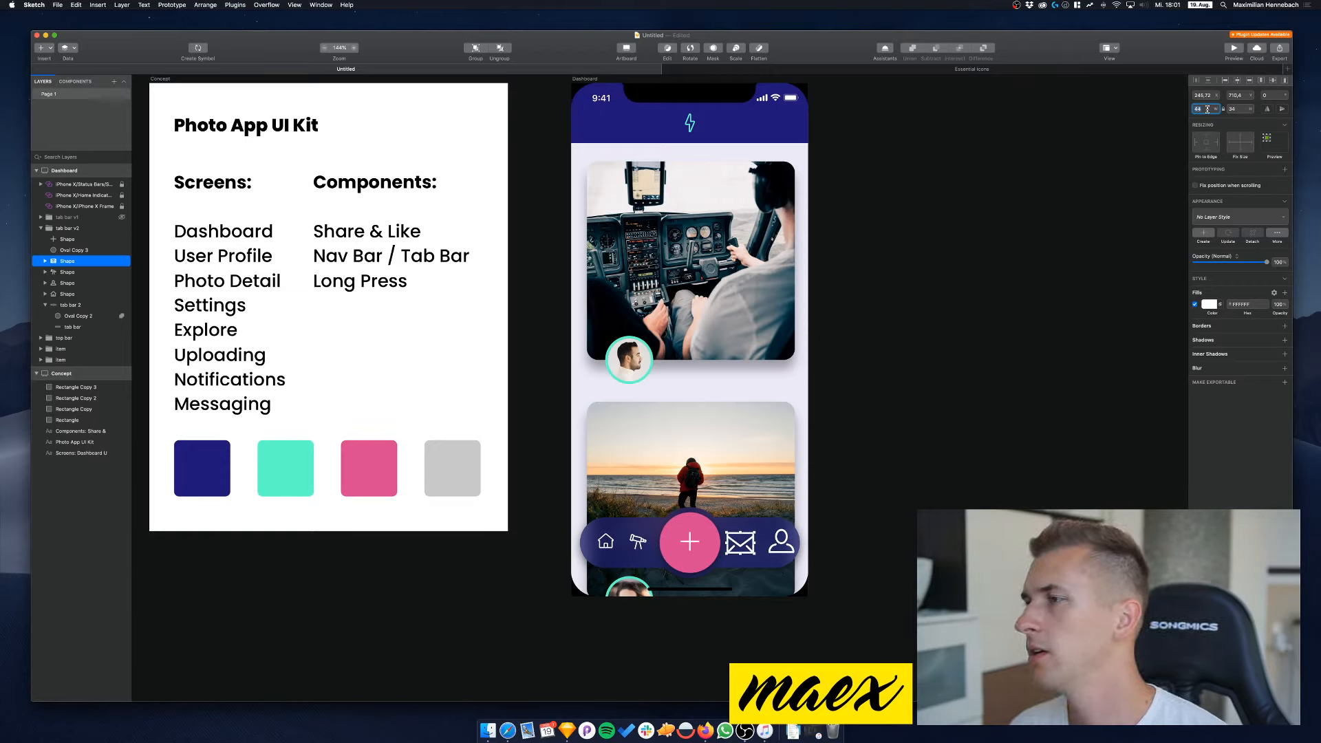
{"action": "key", "text": "super+shift+z"}
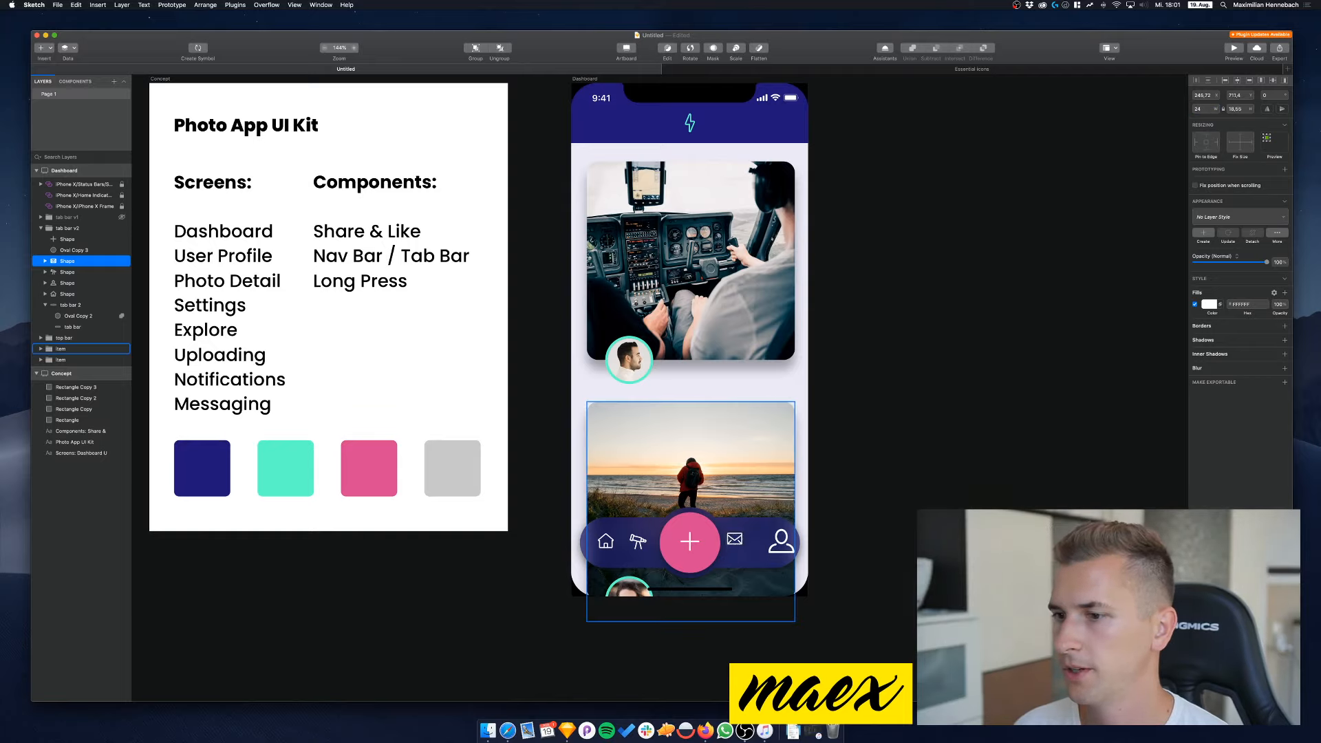
Nudge the mail icon down and right to centre it vertically on the tab bar, clear of the plus button
{"action": "key", "text": "Down"}
{"action": "key", "text": "Down"}
{"action": "key", "text": "Down"}
{"action": "key", "text": "Down"}
{"action": "key", "text": "Down"}
{"action": "key", "text": "Right"}
{"action": "key", "text": "Right"}
{"action": "key", "text": "Right"}
{"action": "key", "text": "Right"}
{"action": "key", "text": "Right"}
{"action": "key", "text": "Right"}
{"action": "key", "text": "Right"}
{"action": "key", "text": "Right"}
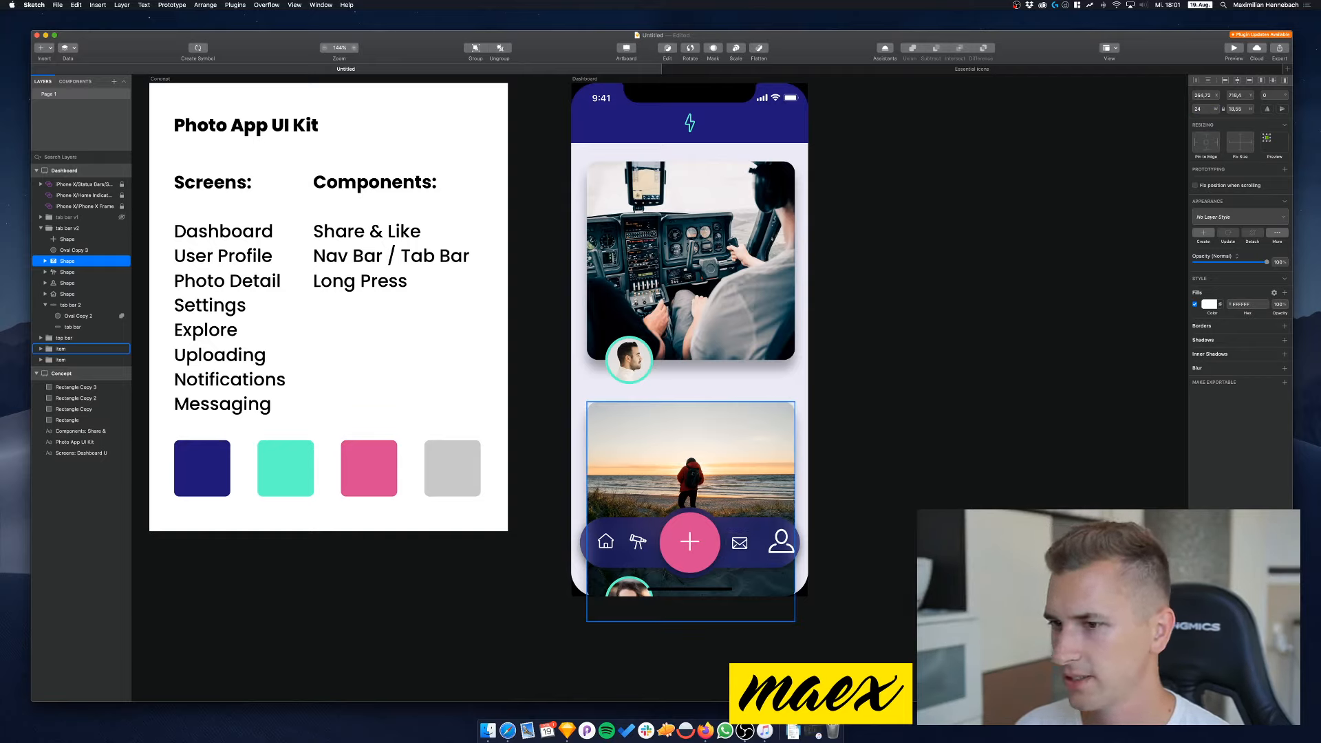
{"action": "key", "text": "Right"}
{"action": "key", "text": "Up"}
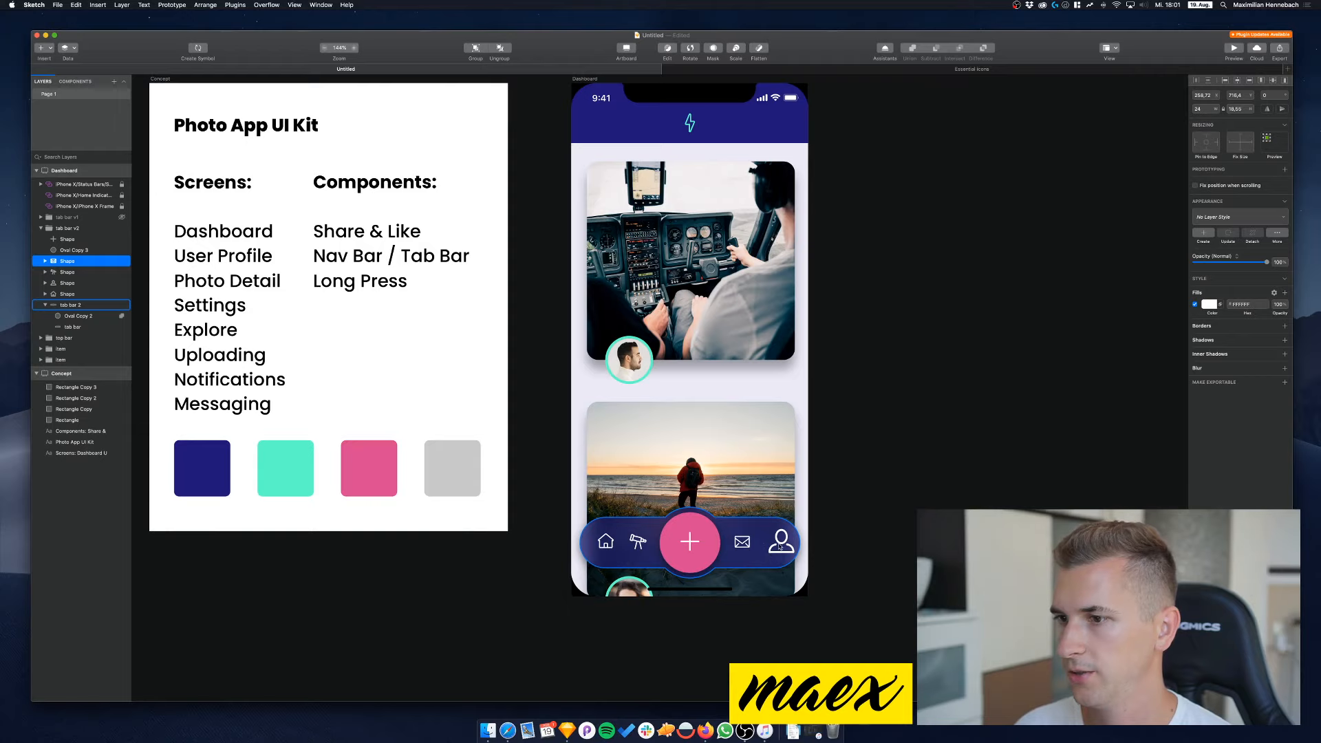
Set the user icon's width to 24 with its proportions kept
{"action": "left_click", "coordinate": [779, 544]}
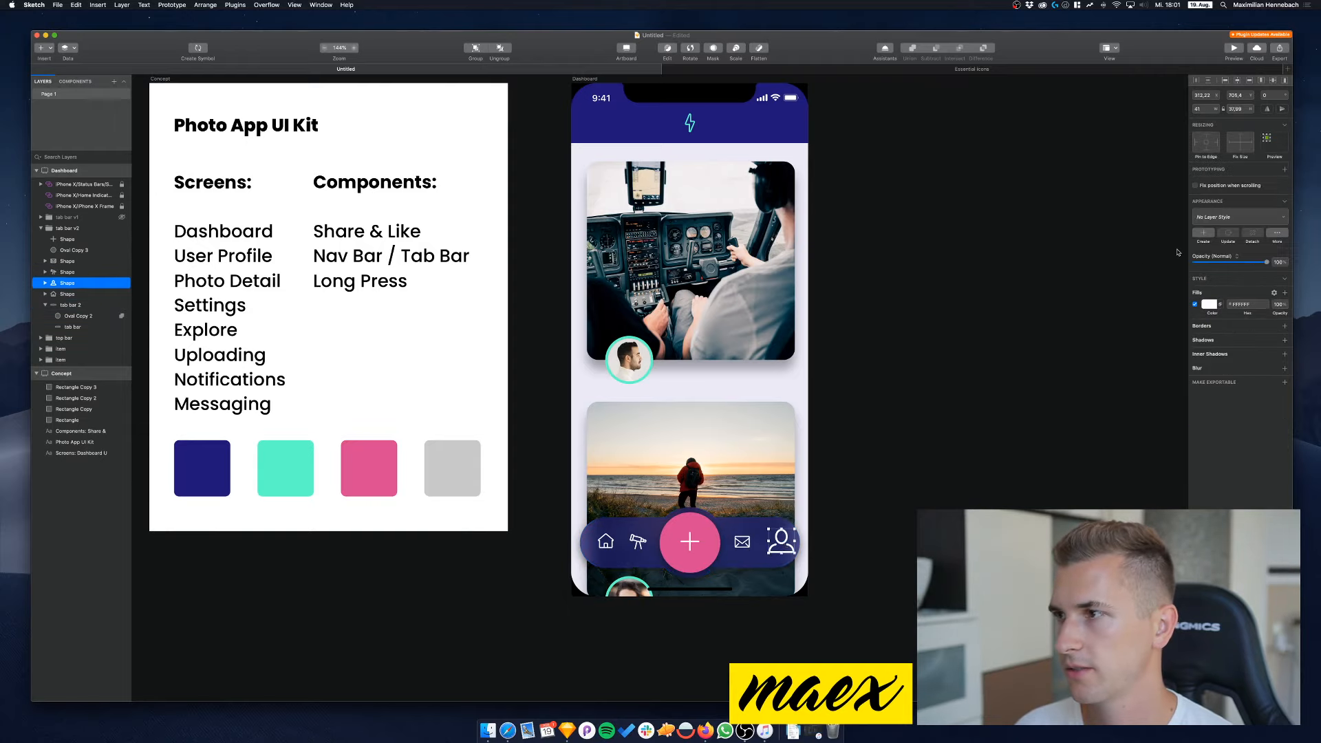
{"action": "left_click", "coordinate": [1210, 108]}
{"action": "type", "text": "24"}
{"action": "key", "text": "Return"}
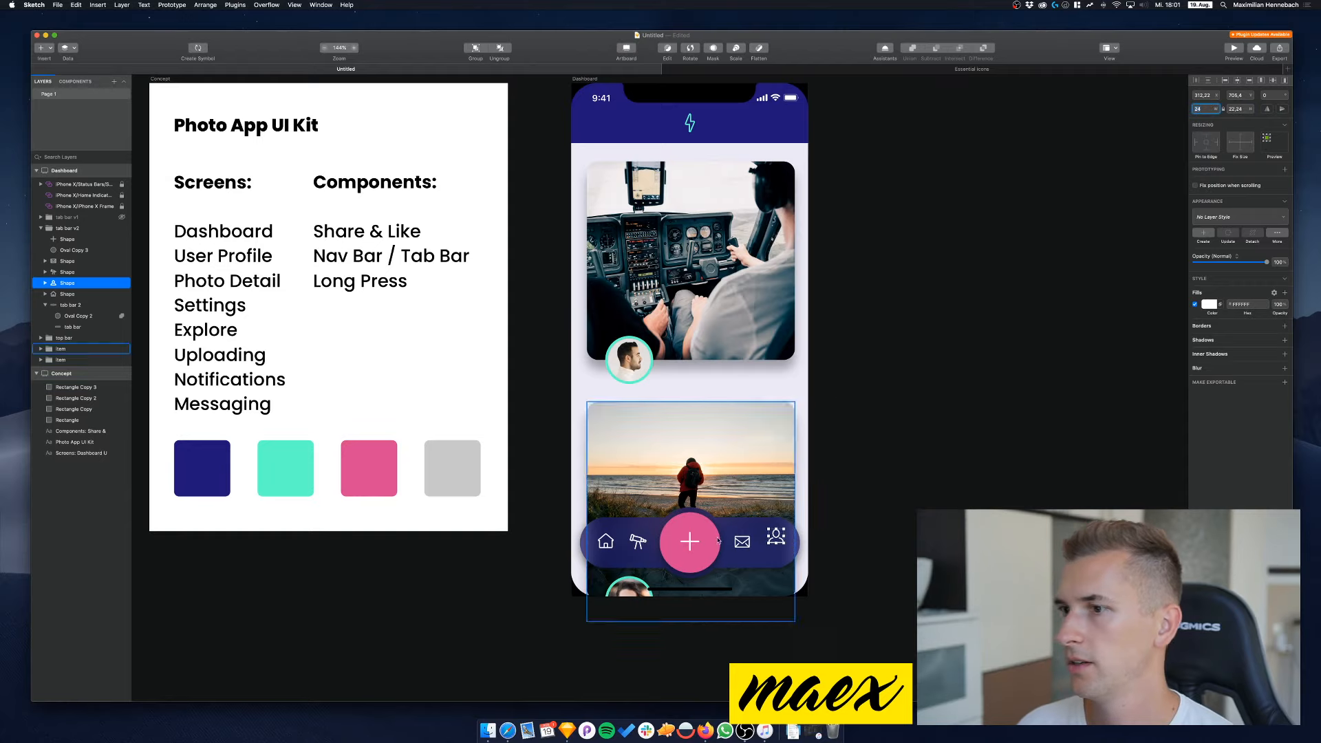
{"action": "left_click", "coordinate": [717, 627]}
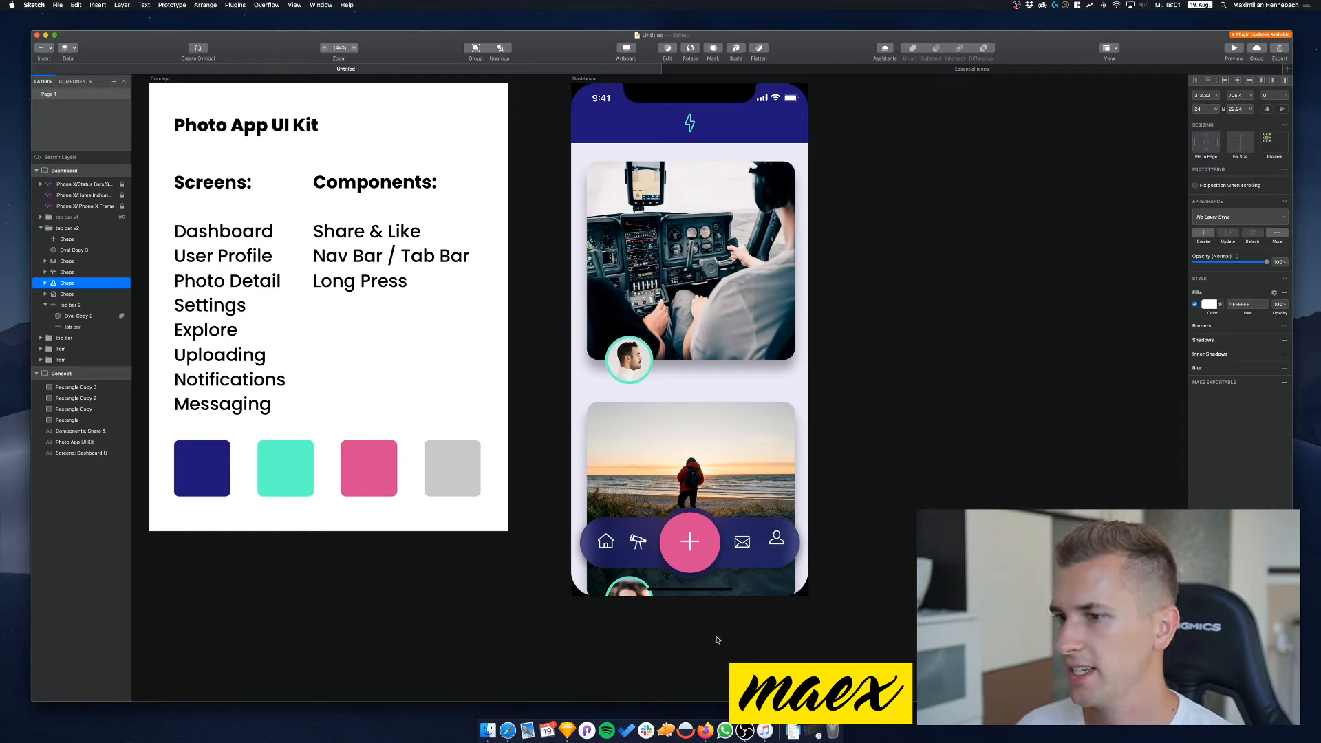
Nudge the user icon left and down so it sits vertically in line with the mail icon on the tab bar
{"action": "key", "text": "Left"}
{"action": "key", "text": "Left"}
{"action": "key", "text": "Left"}
{"action": "key", "text": "Left"}
{"action": "key", "text": "Left"}
{"action": "key", "text": "Down"}
{"action": "key", "text": "Down"}
{"action": "key", "text": "Down"}
{"action": "key", "text": "Down"}
{"action": "key", "text": "Down"}
{"action": "key", "text": "Down"}
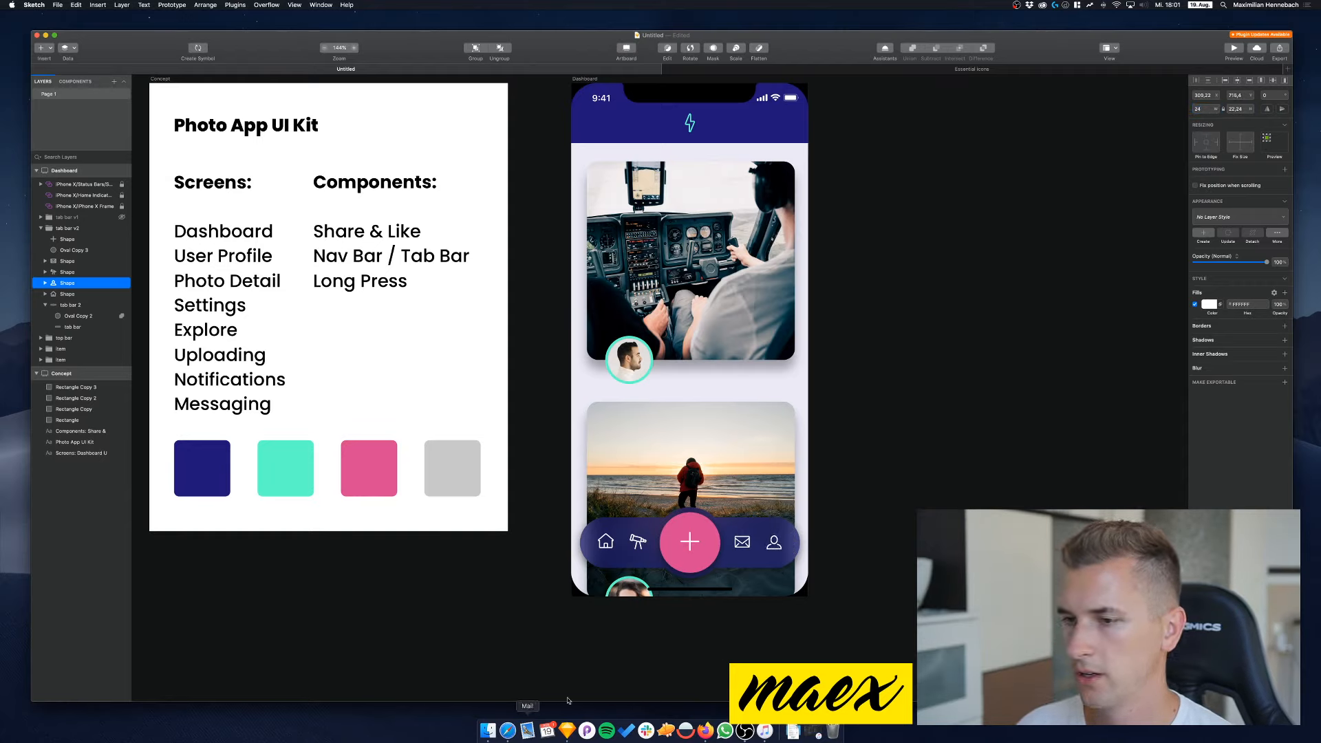
Check the original sizes of the Rock, Cheese and Fish icons in the Essential Icons document
{"action": "left_click", "coordinate": [755, 69]}
{"action": "scroll", "coordinate": [530, 286], "scroll_direction": "up", "scroll_amount": 5}
{"action": "scroll", "coordinate": [660, 331], "scroll_direction": "down", "scroll_amount": 15}
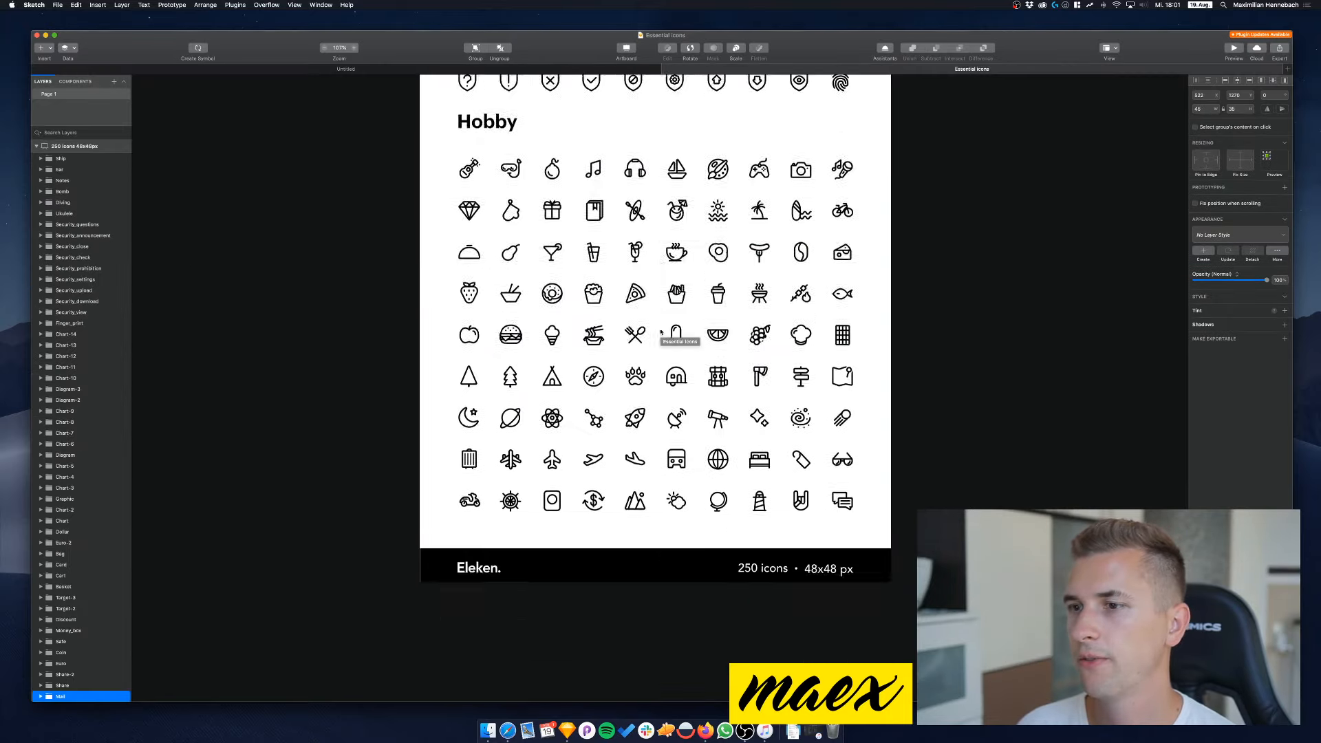
{"action": "scroll", "coordinate": [660, 331], "scroll_direction": "up", "scroll_amount": 5}
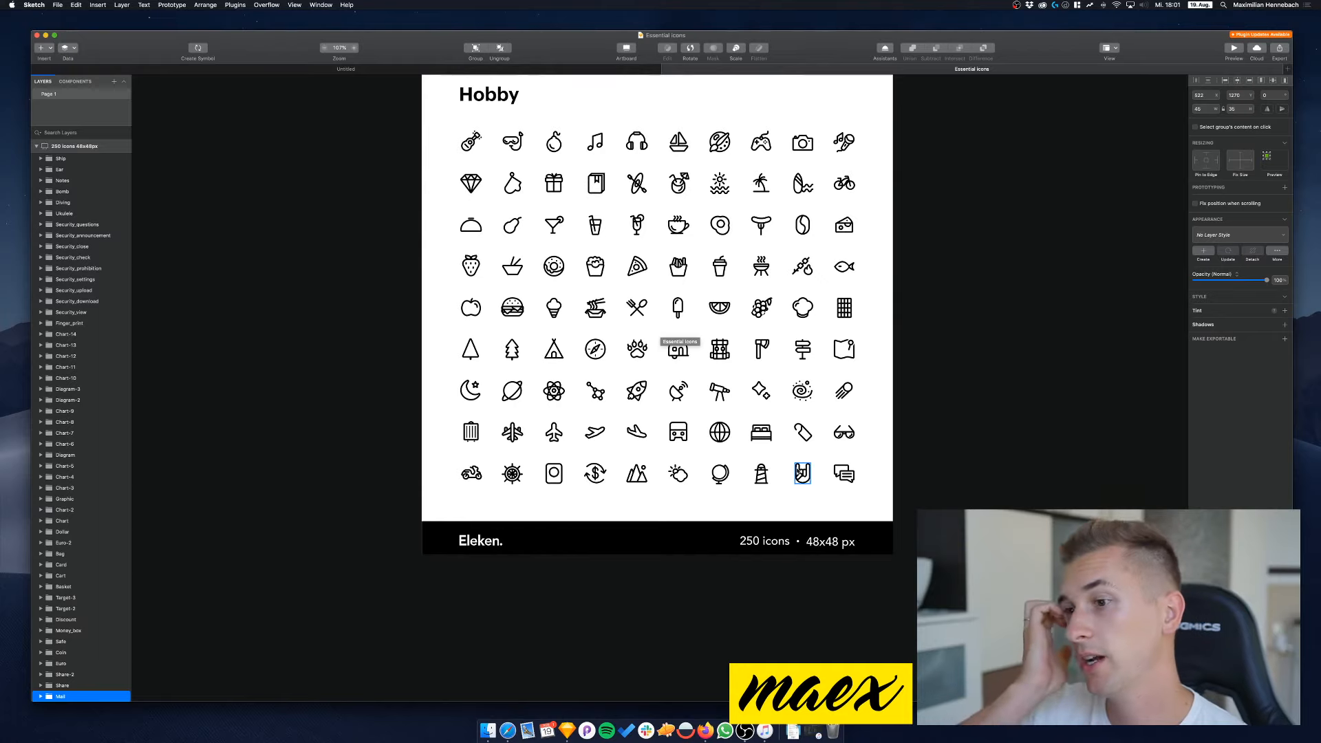
{"action": "left_click", "coordinate": [802, 475]}
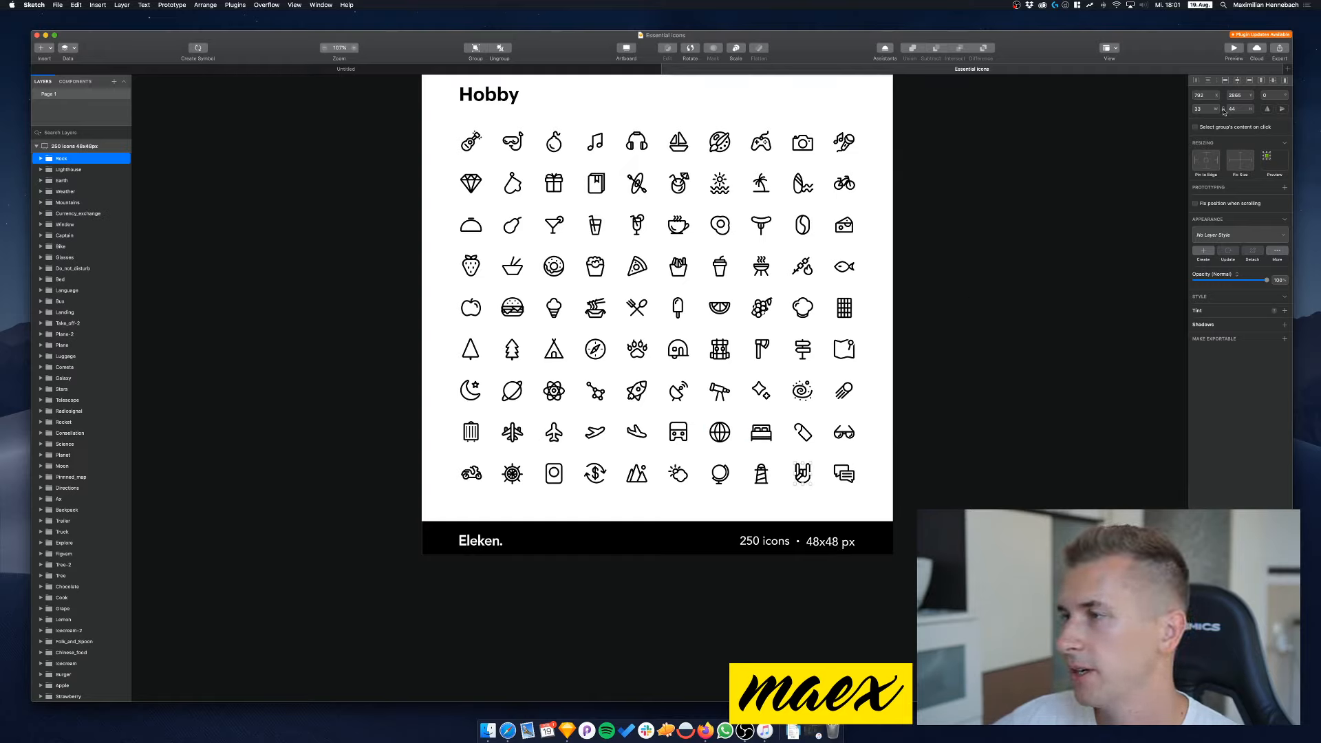
{"action": "left_click", "coordinate": [839, 234]}
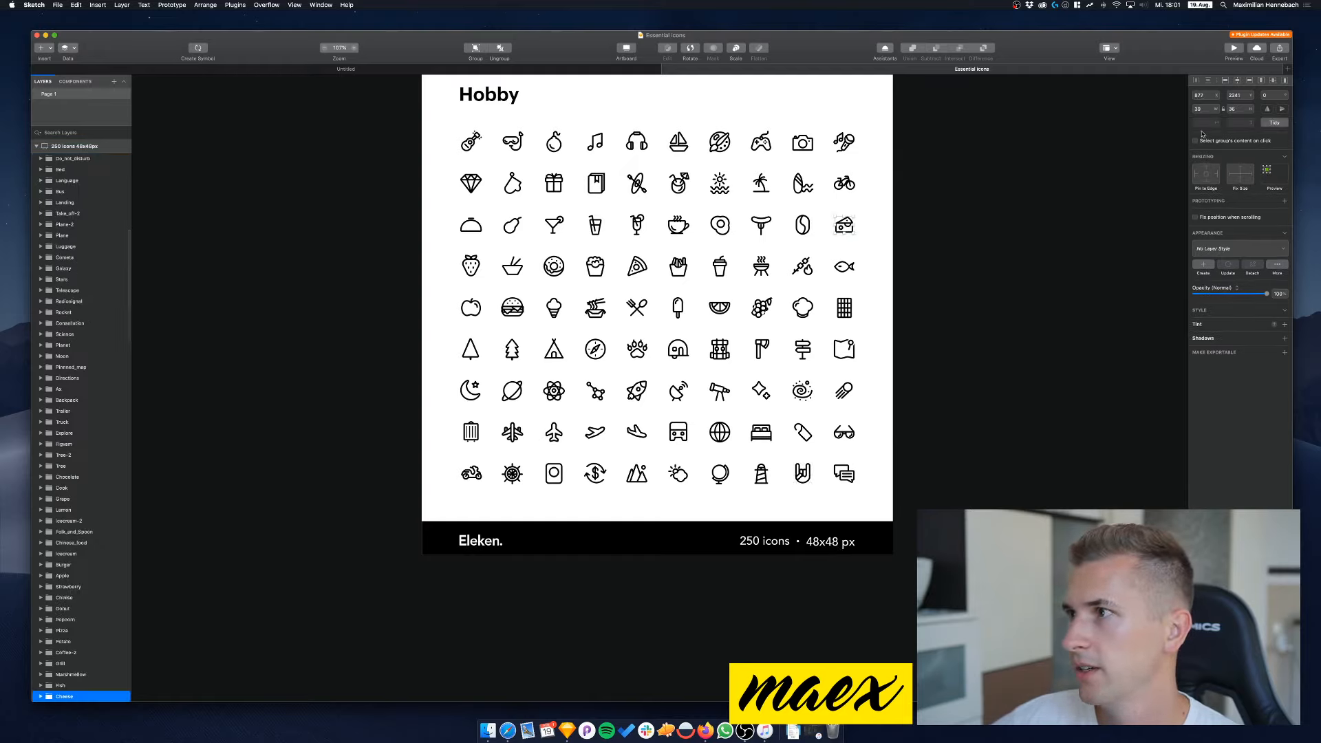
{"action": "left_click", "coordinate": [843, 266]}
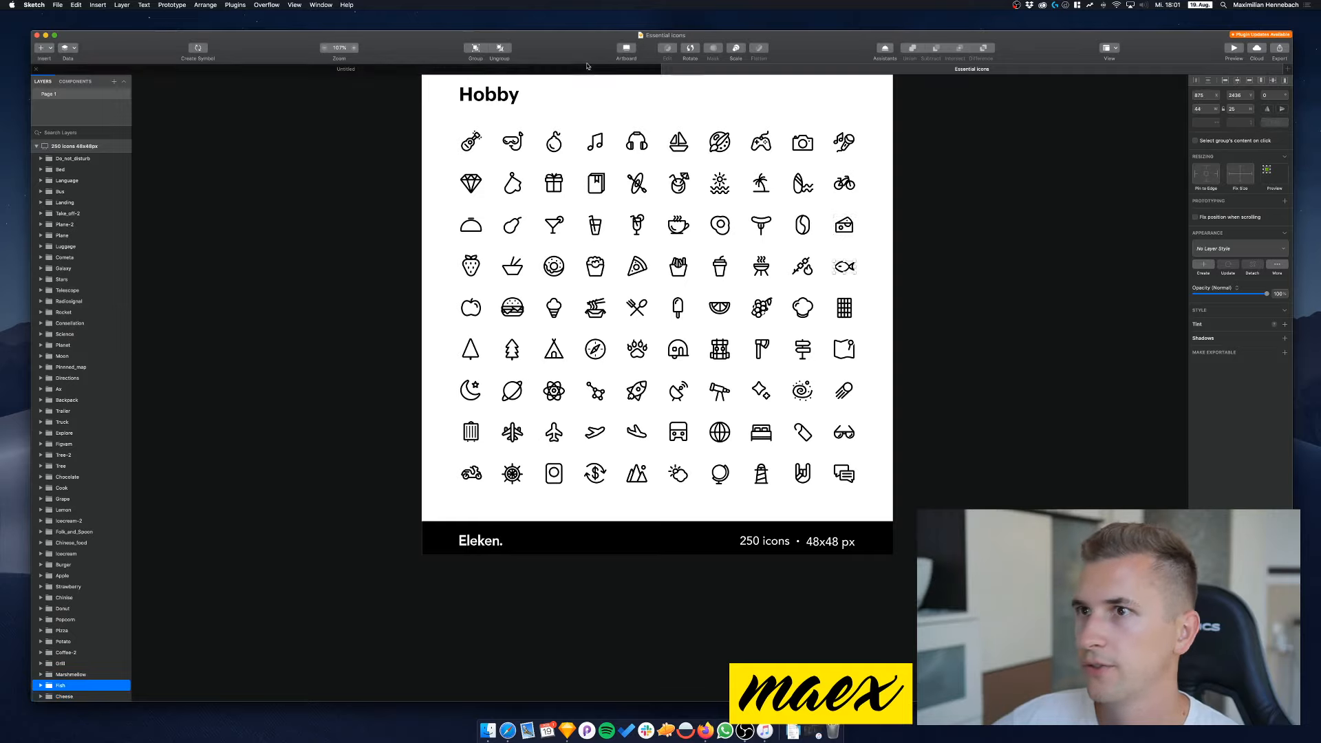
Return to the Untitled document and nudge the user icon slightly right and 1 px up on the tab bar
{"action": "left_click", "coordinate": [505, 70]}
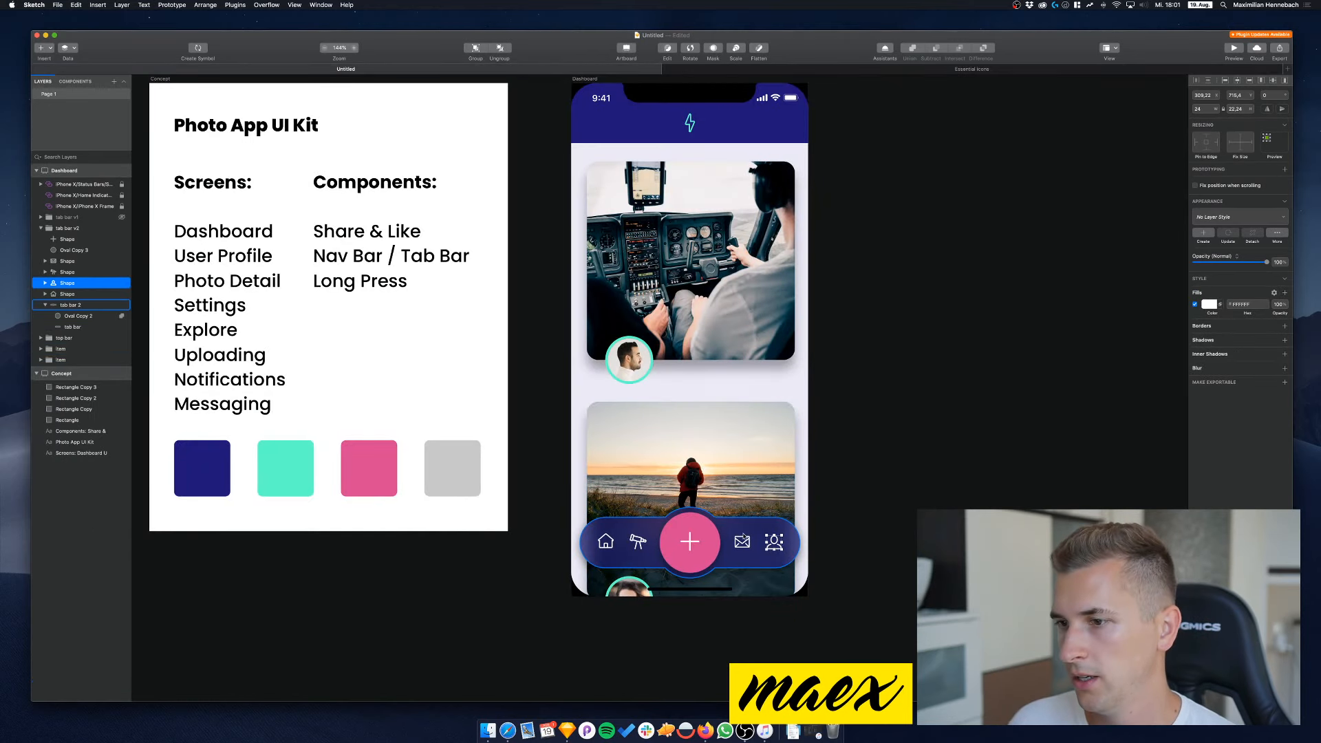
{"action": "key", "text": "Right"}
{"action": "key", "text": "Right"}
{"action": "key", "text": "Right"}
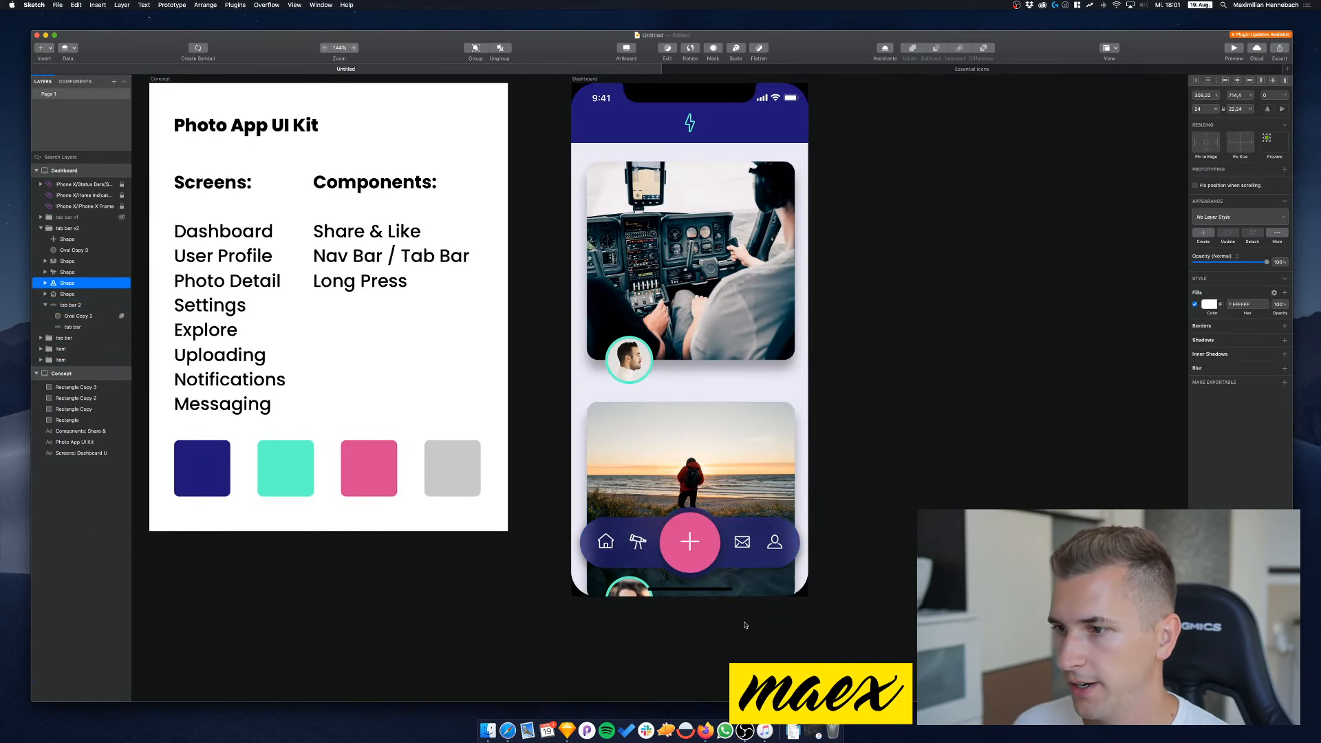
{"action": "key", "text": "Up"}
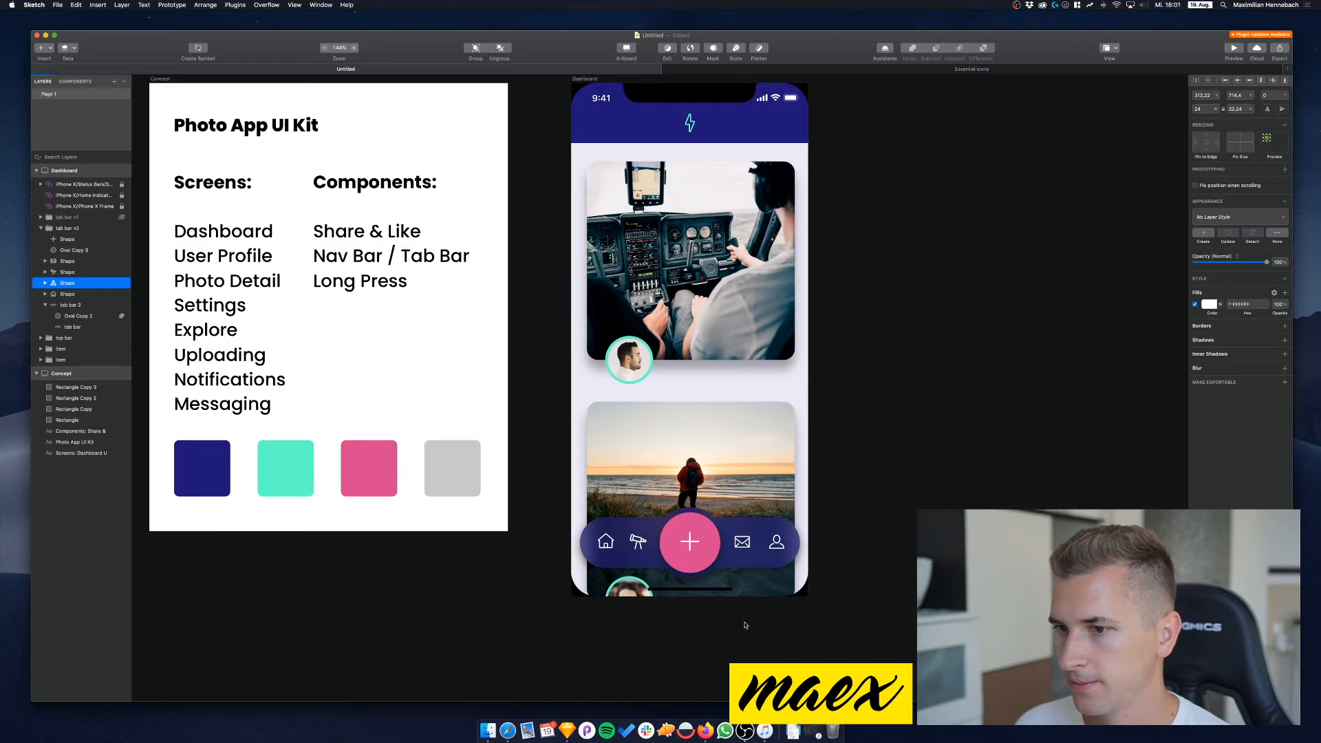
Fine-tune the horizontal positions of the mail and home icons to even out the tab bar's icon spacing
{"action": "left_click", "coordinate": [742, 544]}
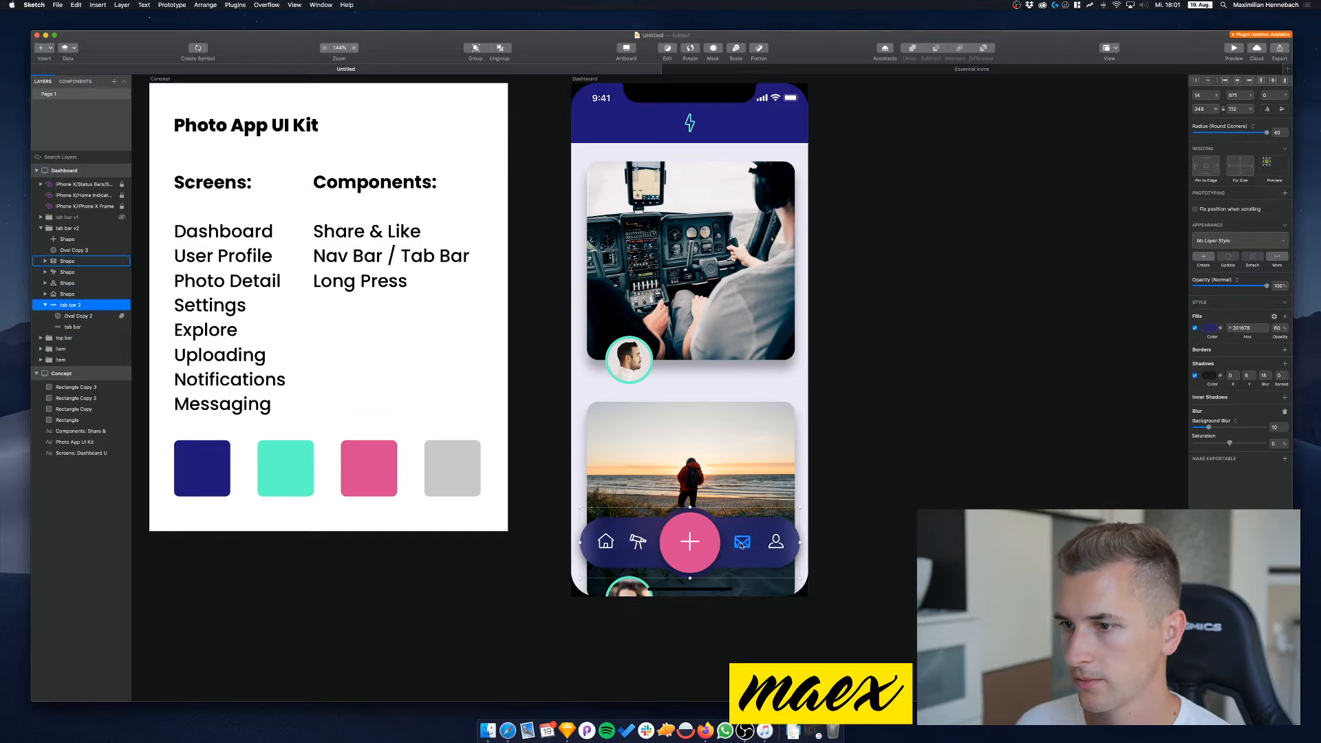
{"action": "double_click", "coordinate": [742, 544]}
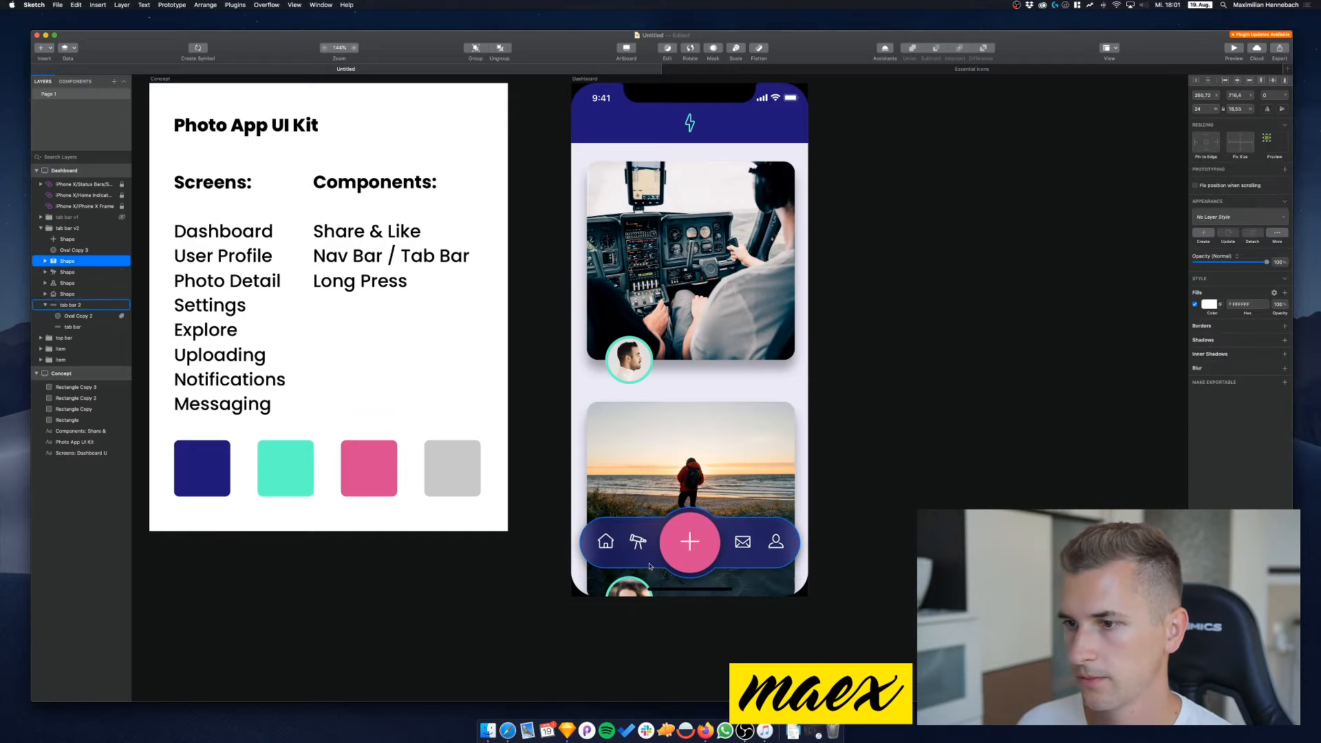
{"action": "left_click", "coordinate": [638, 544]}
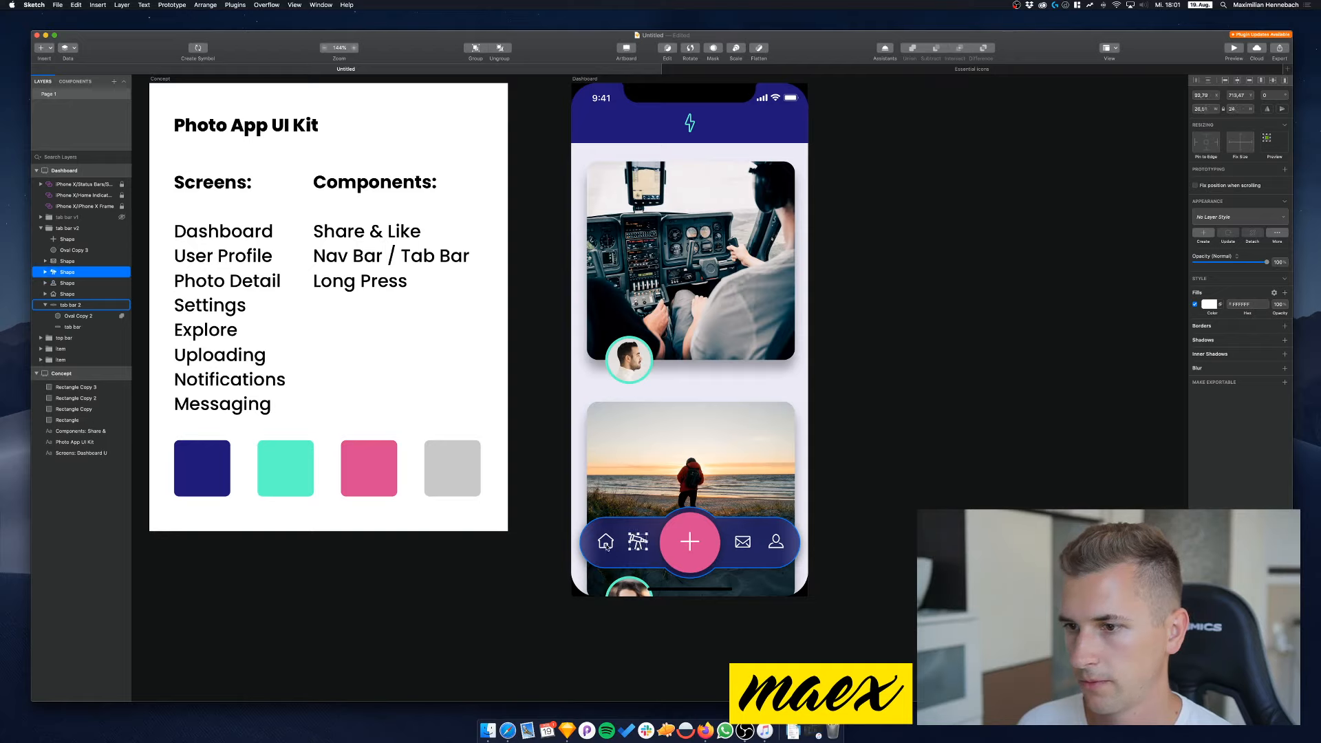
{"action": "left_click", "coordinate": [607, 545]}
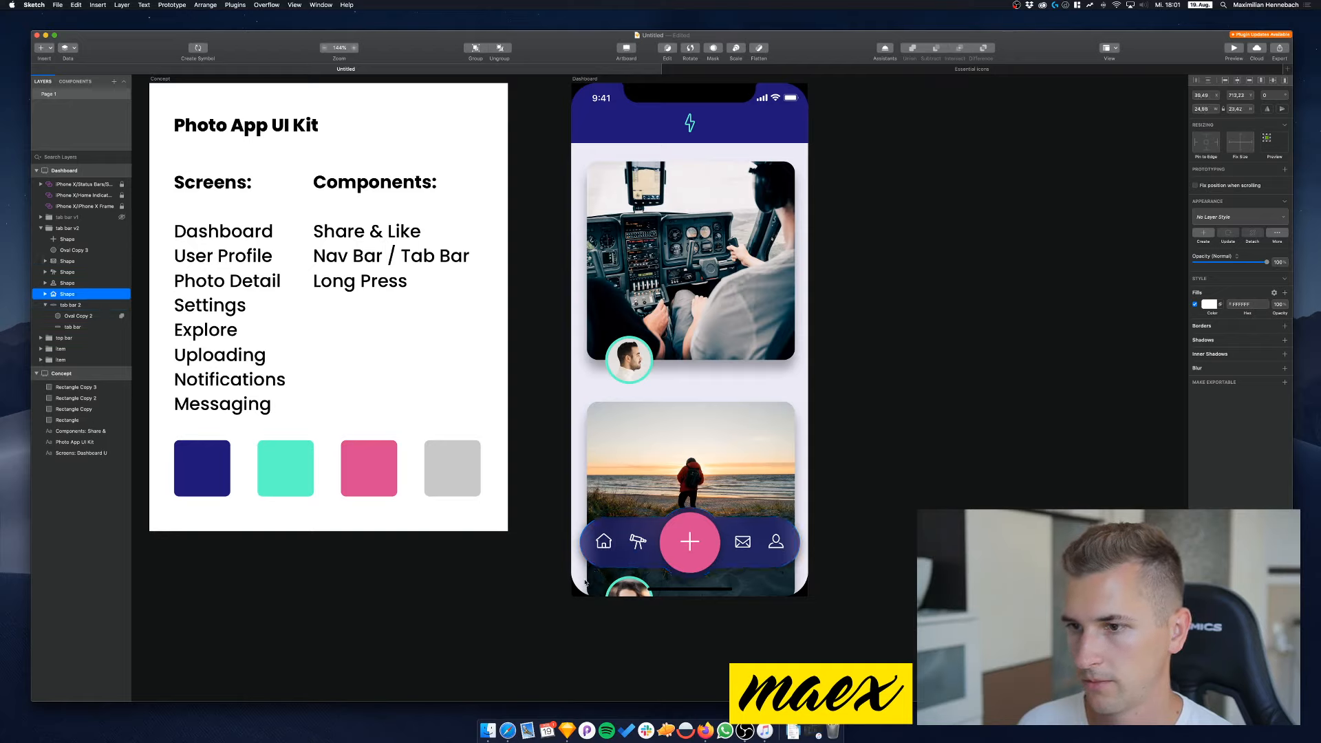
{"action": "scroll", "coordinate": [513, 572], "scroll_direction": "left", "scroll_amount": 1}
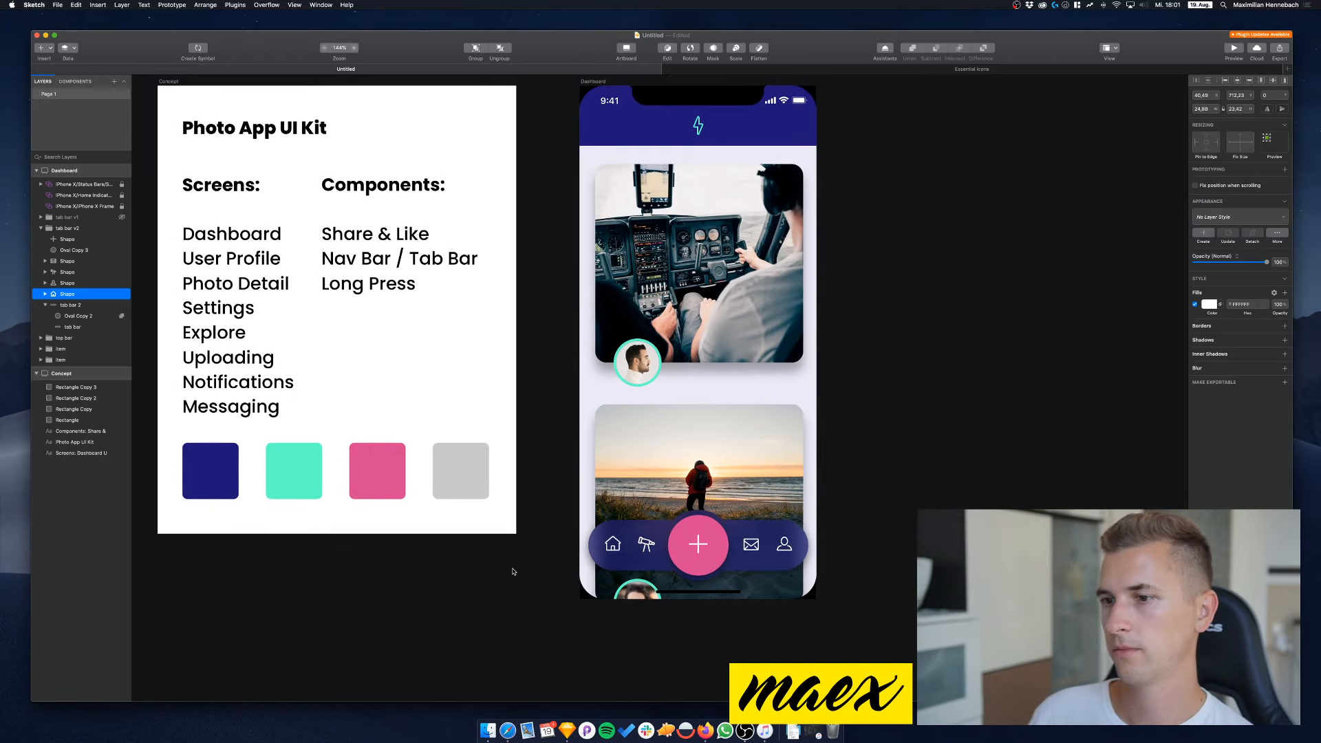
Try the whole tab bar v2 group 4 px lower on the Dashboard screen and move it back up
{"action": "left_click", "coordinate": [685, 560]}
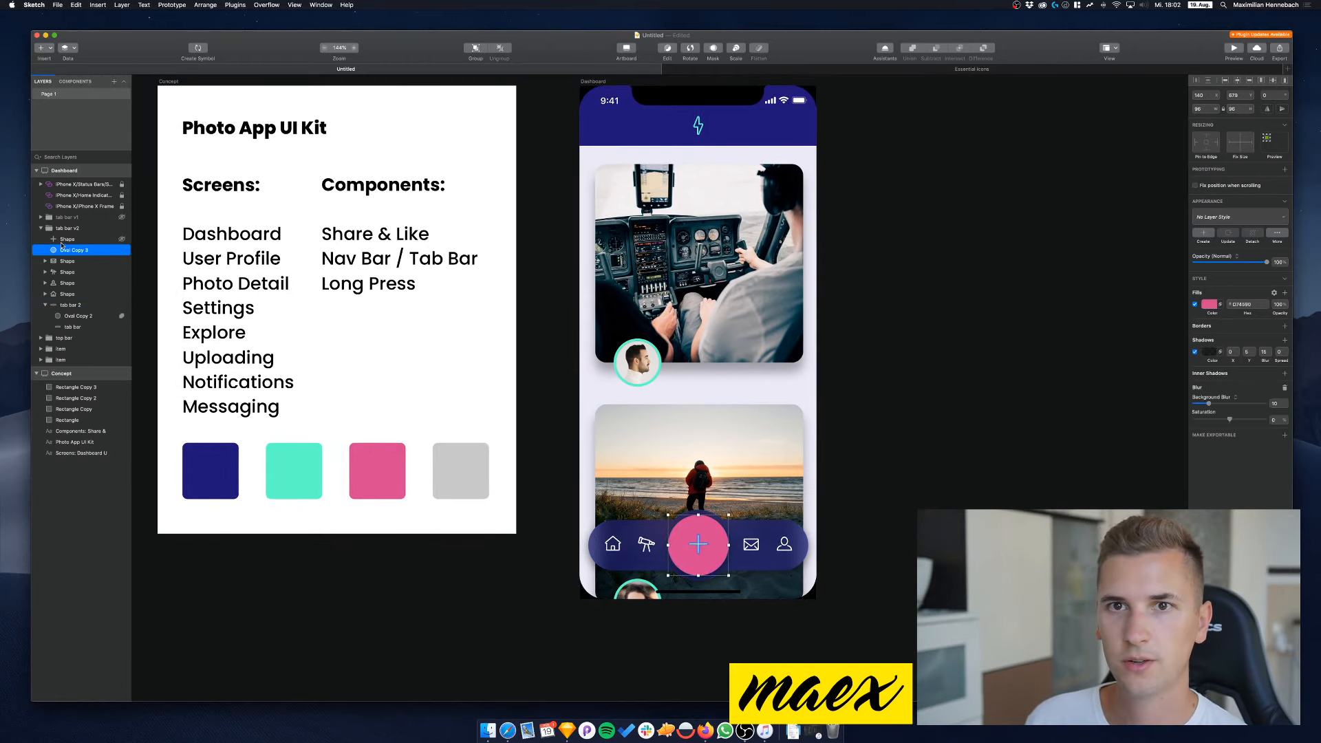
{"action": "left_click", "coordinate": [76, 229]}
{"action": "key", "text": "Down"}
{"action": "key", "text": "Down"}
{"action": "key", "text": "Down"}
{"action": "key", "text": "Down"}
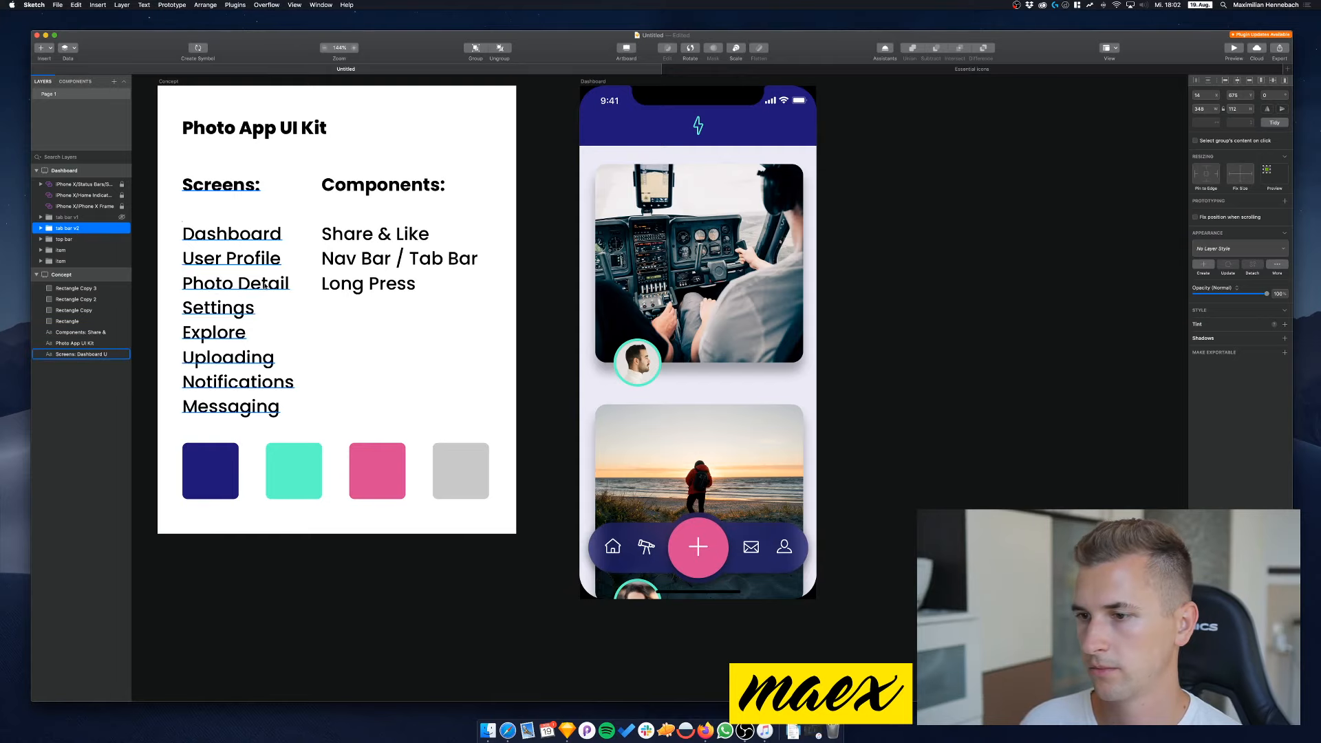
{"action": "key", "text": "Up"}
{"action": "key", "text": "Up"}
{"action": "key", "text": "Up"}
{"action": "key", "text": "Up"}
Deselect everything and review the Concept and Dashboard artboards at 100% zoom
{"action": "scroll", "coordinate": [264, 286], "scroll_direction": "up", "scroll_amount": 3}
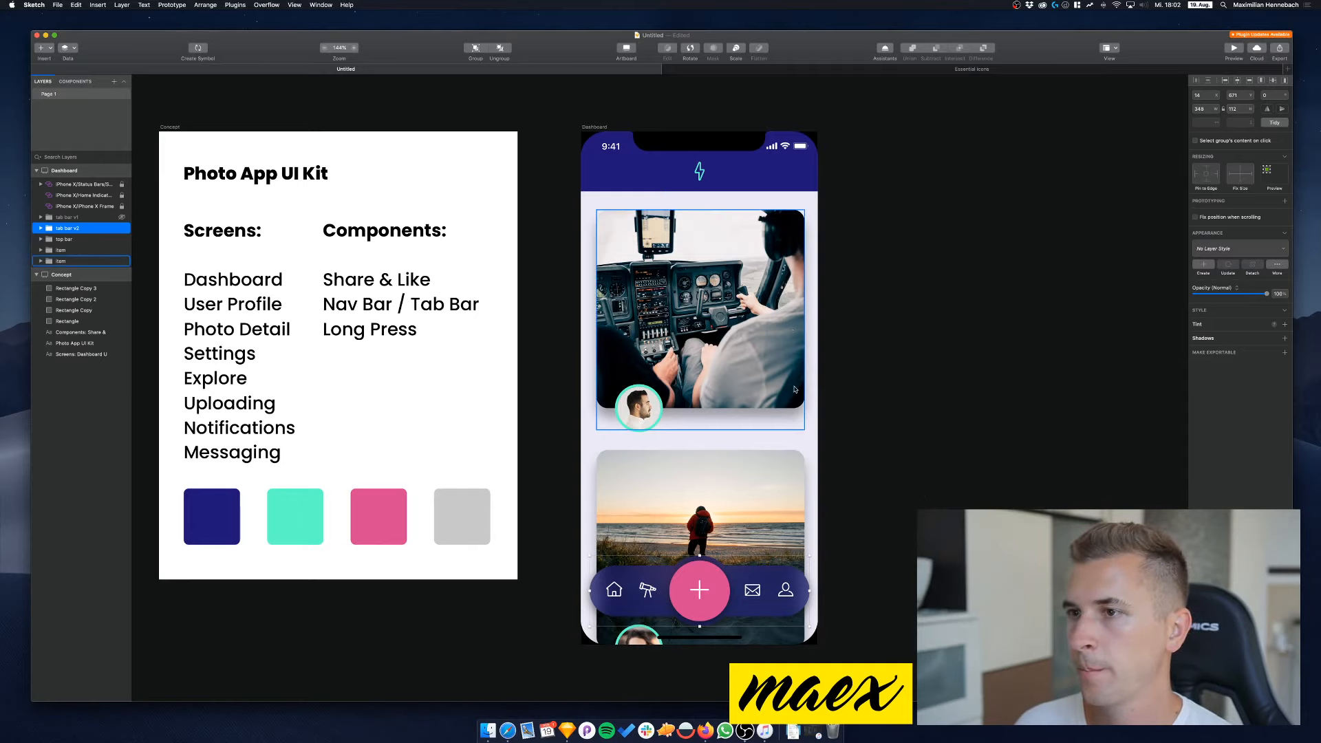
{"action": "left_click", "coordinate": [890, 380]}
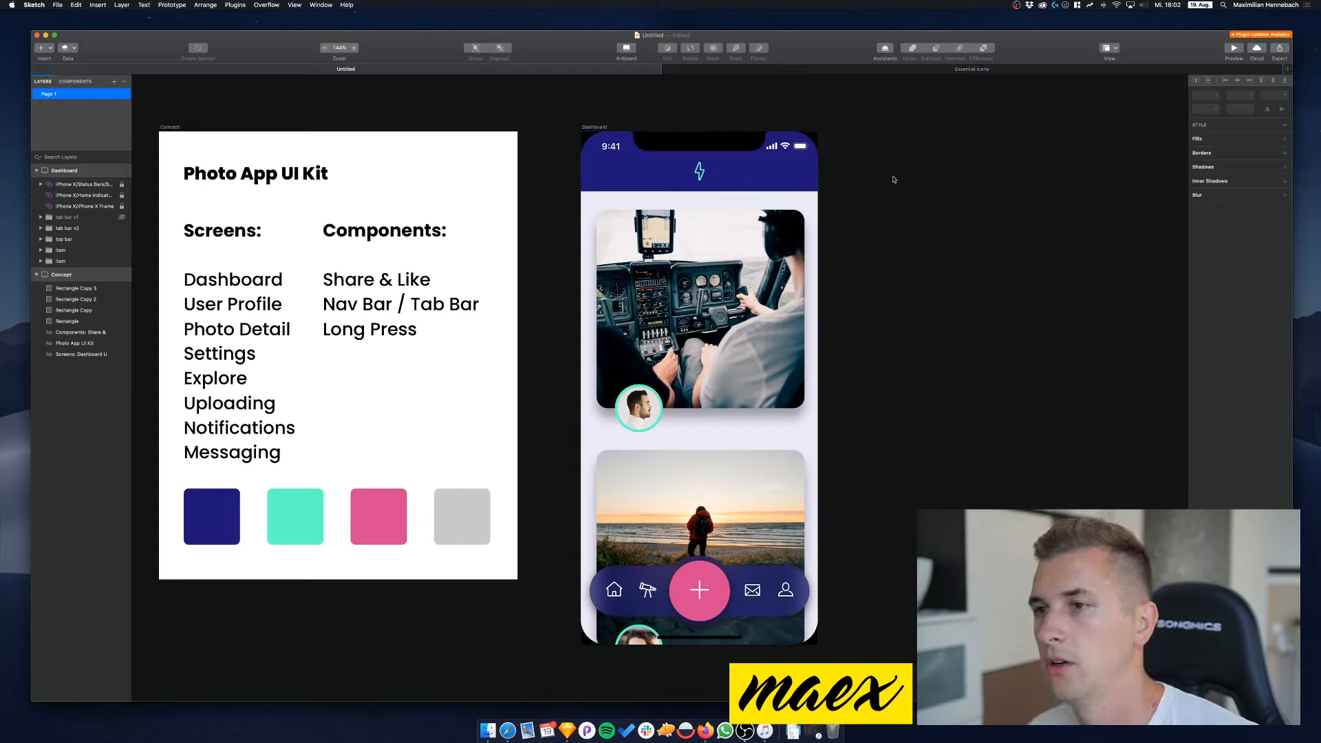
{"action": "scroll", "coordinate": [894, 180], "scroll_direction": "left", "scroll_amount": 2}
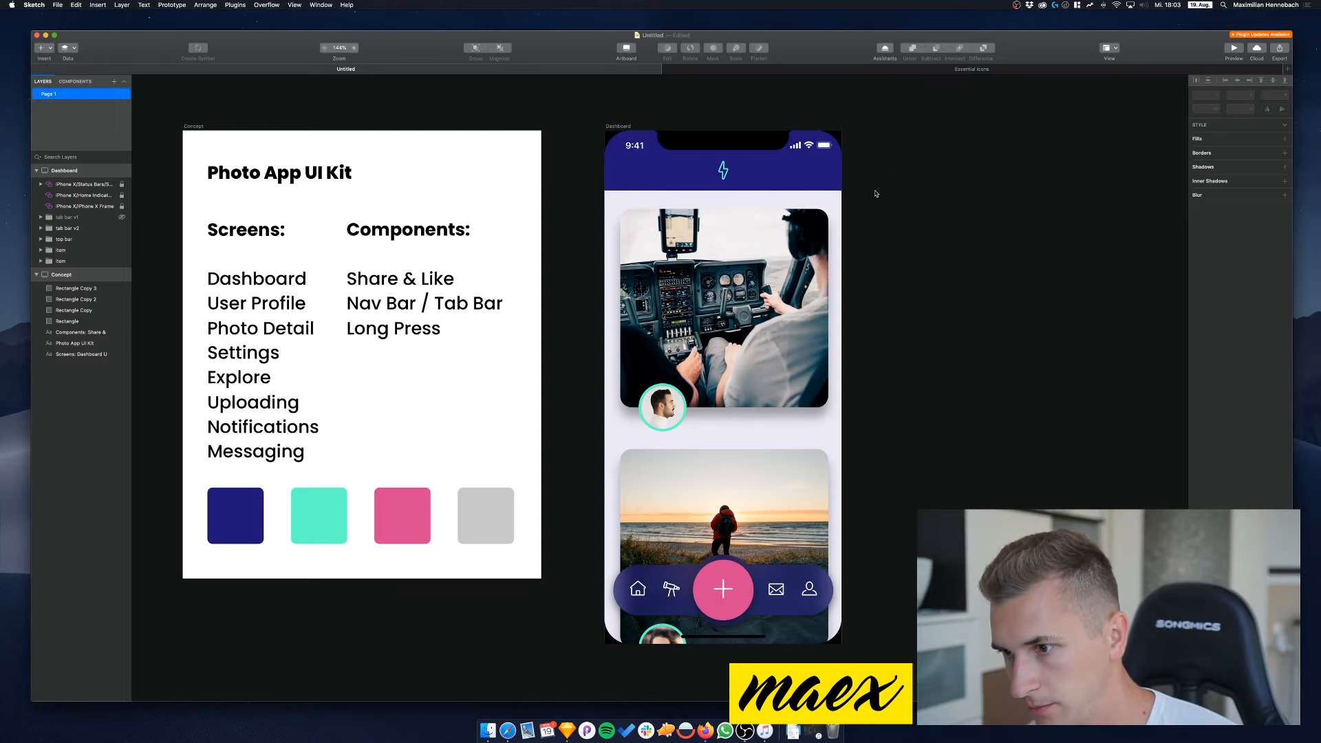
{"action": "scroll", "coordinate": [888, 261], "scroll_direction": "up", "scroll_amount": 2}
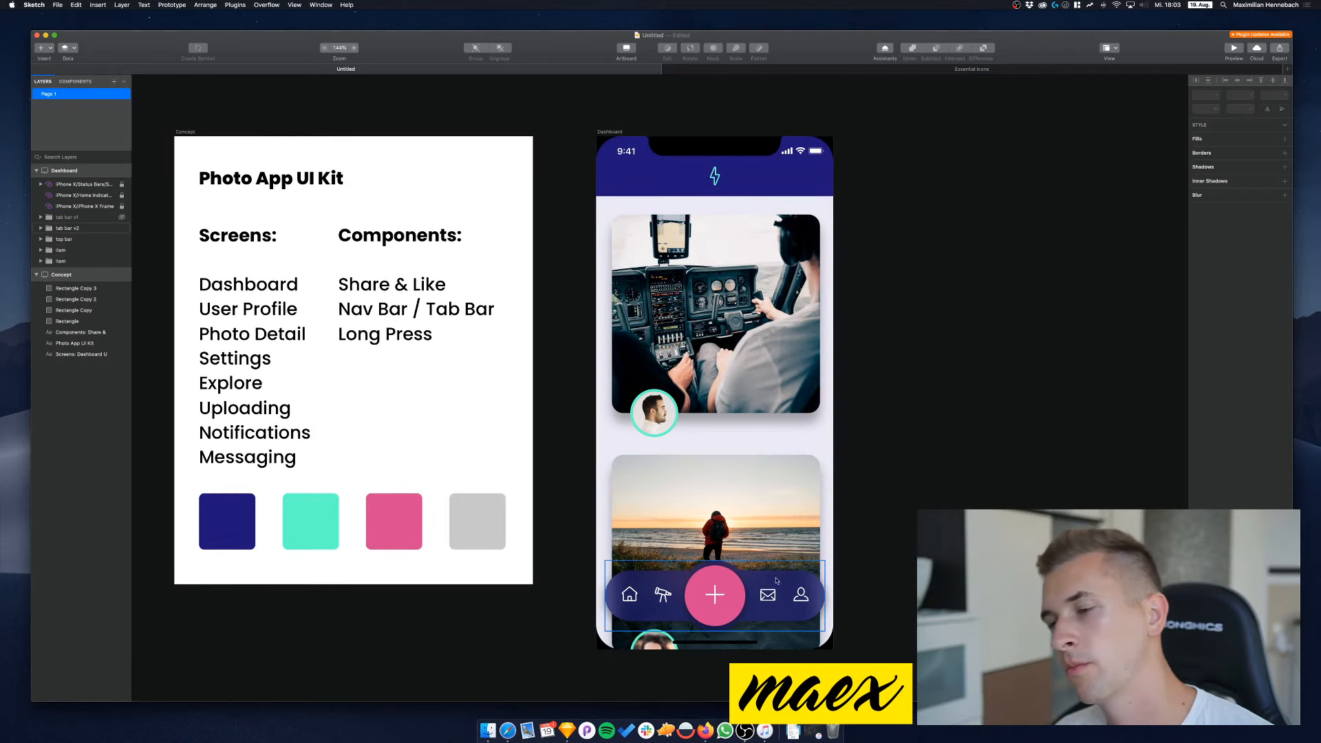
{"action": "scroll", "coordinate": [776, 585], "scroll_direction": "right", "scroll_amount": 2}
{"action": "scroll", "coordinate": [687, 447], "scroll_direction": "left", "scroll_amount": 2}
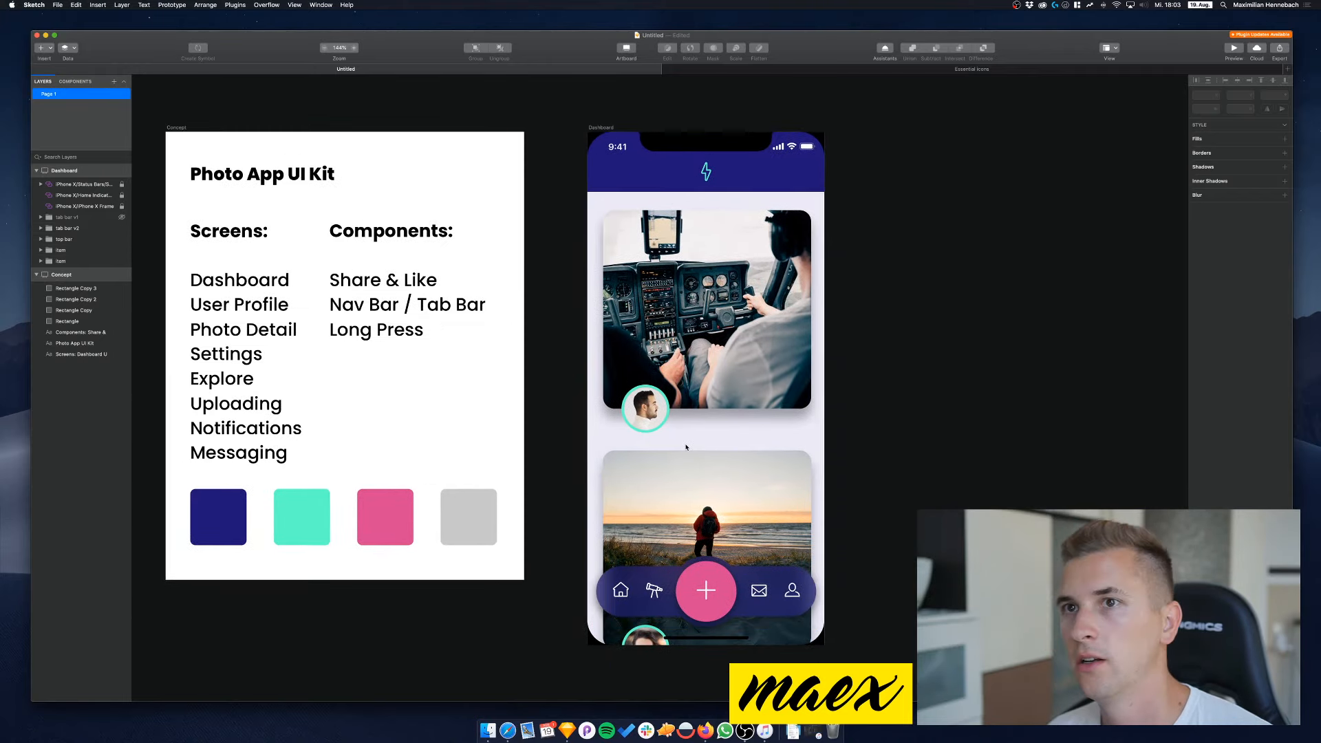
{"action": "key", "text": "super+0"}
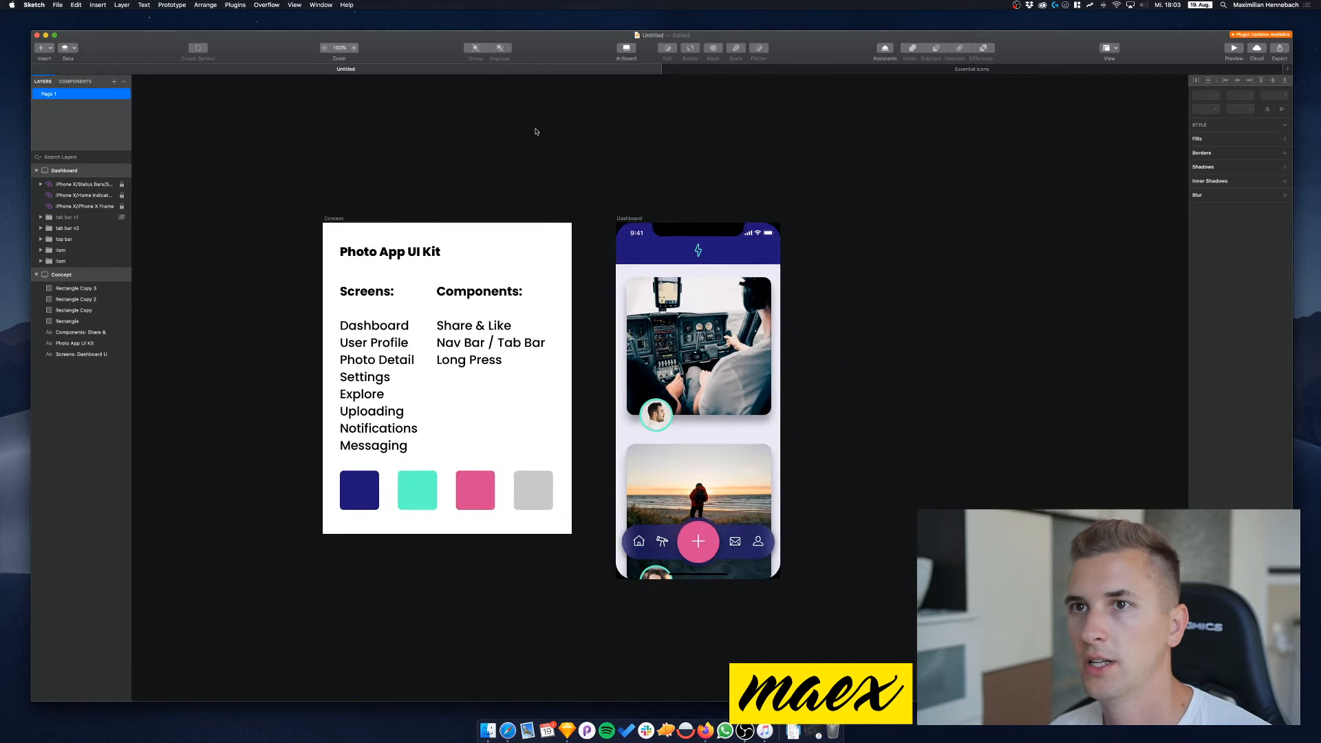
{"action": "scroll", "coordinate": [567, 138], "scroll_direction": "down", "scroll_amount": 1}
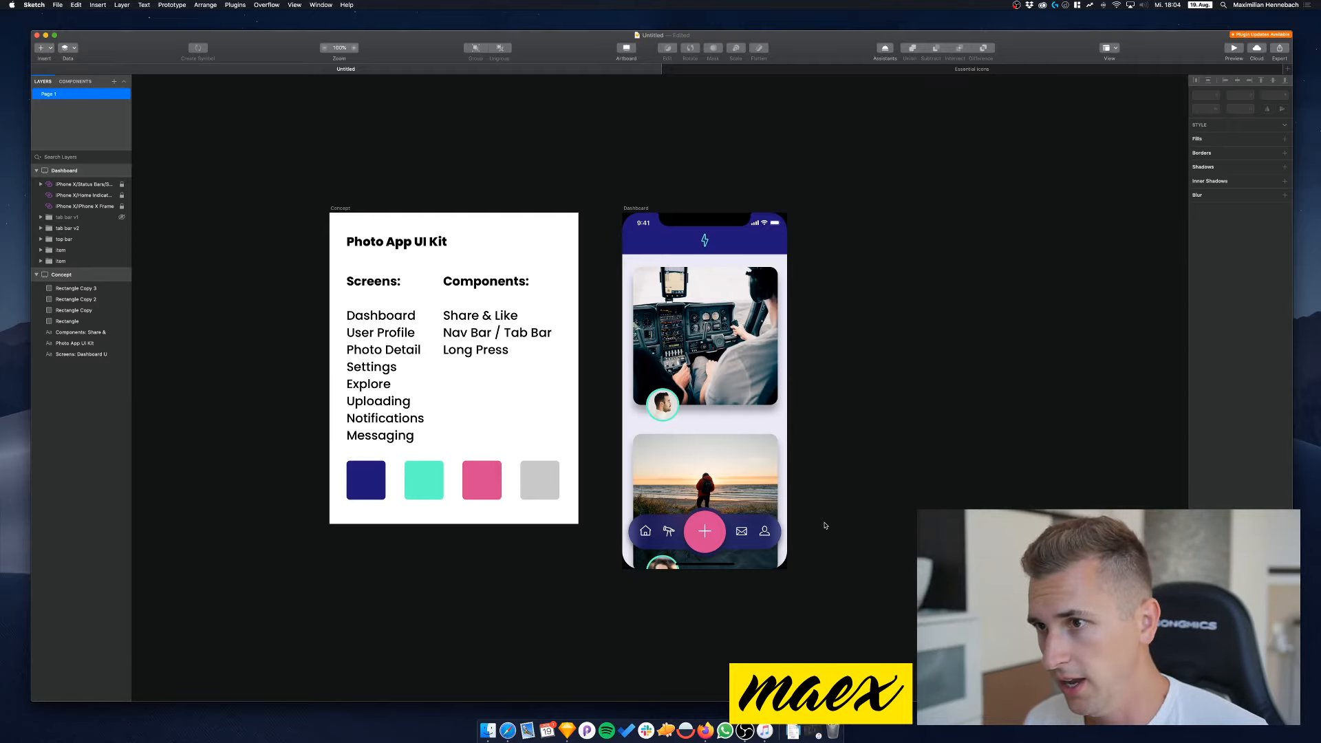
{"action": "scroll", "coordinate": [742, 207], "scroll_direction": "left", "scroll_amount": 3}
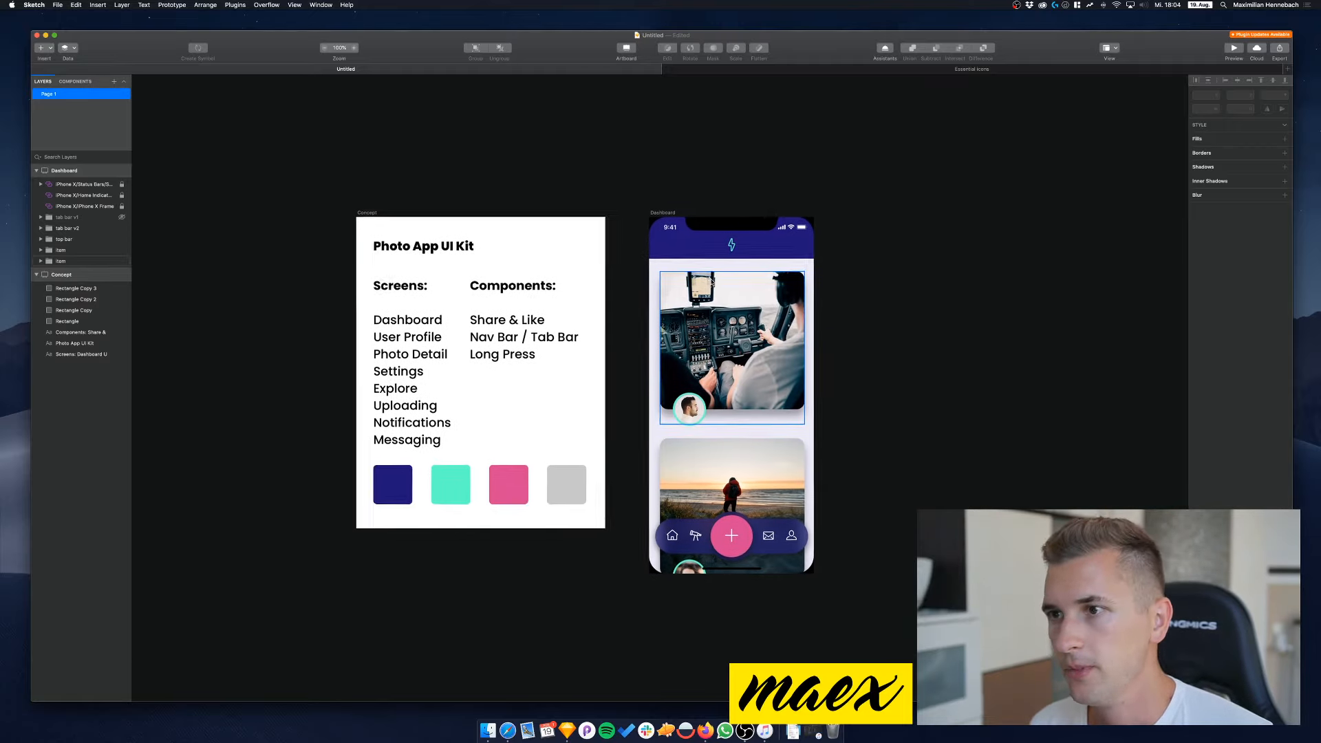